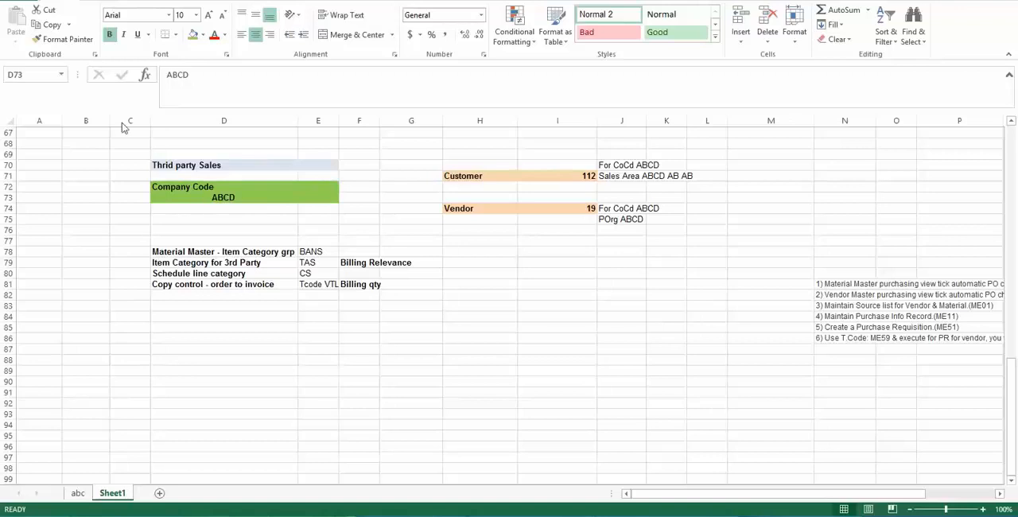
- Examine how company code ABCD relates to the customer and vendor entries in the third-party sales overview on Sheet1
click(183, 195)
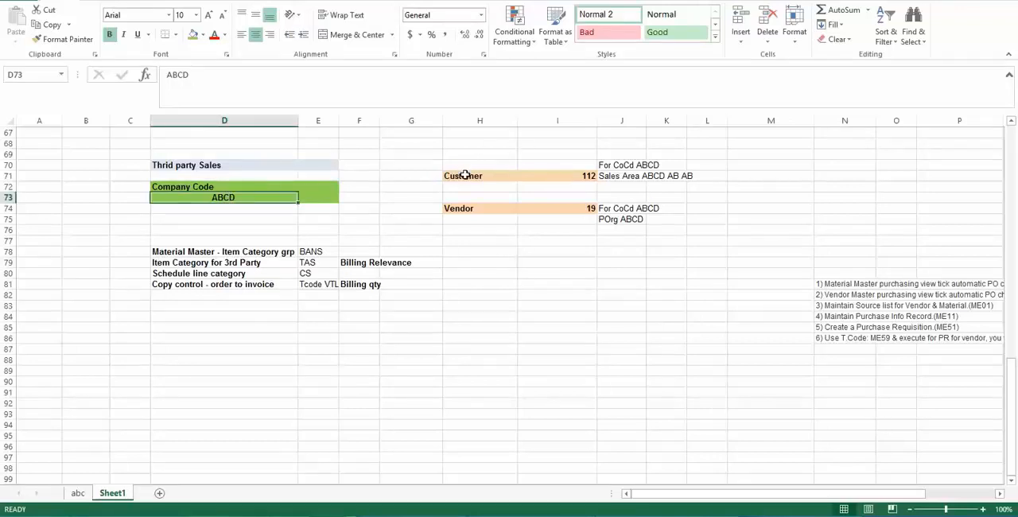
click(468, 176)
drag(176, 185, 311, 196)
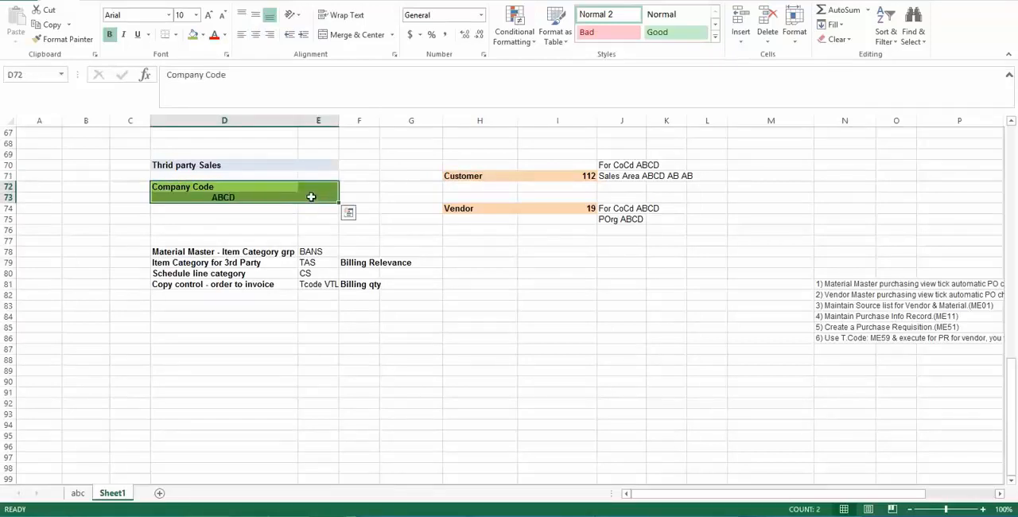
click(220, 198)
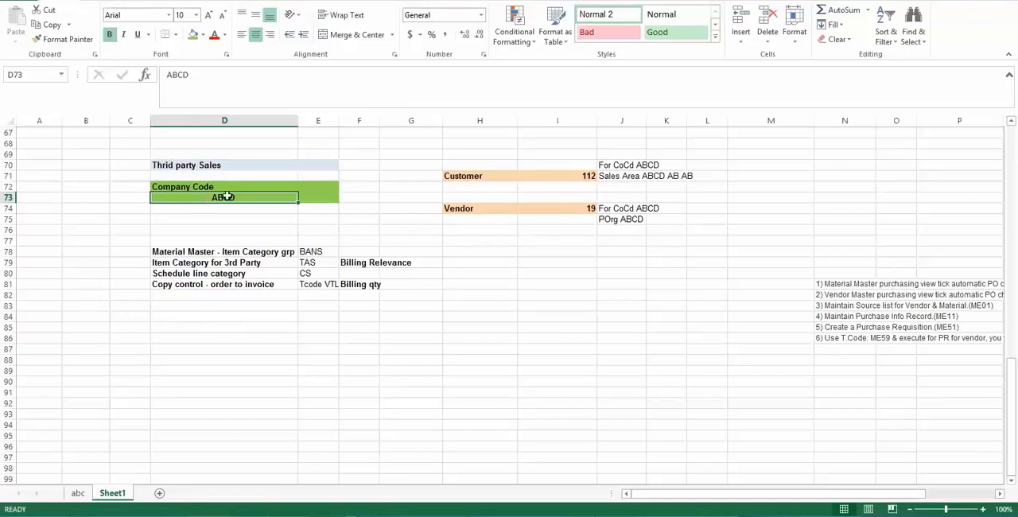
click(466, 176)
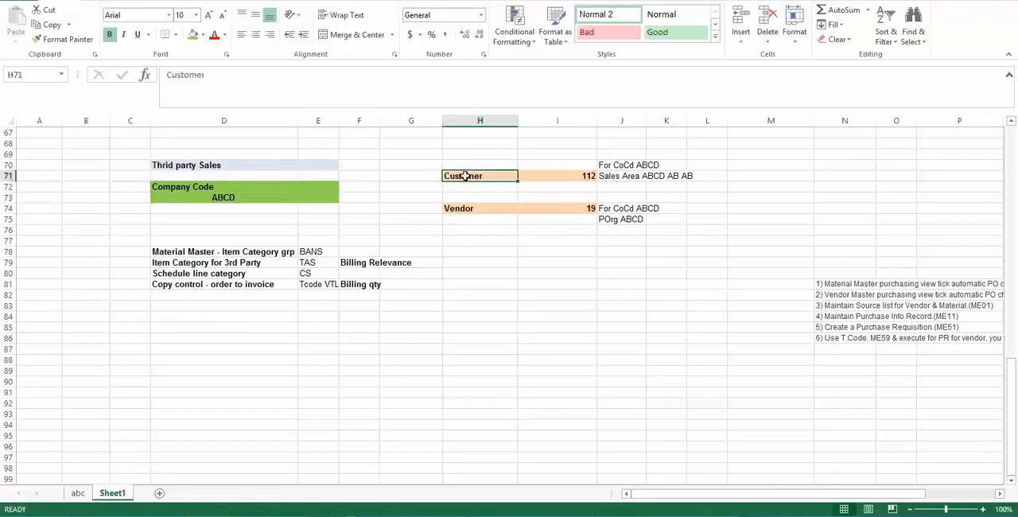
click(242, 194)
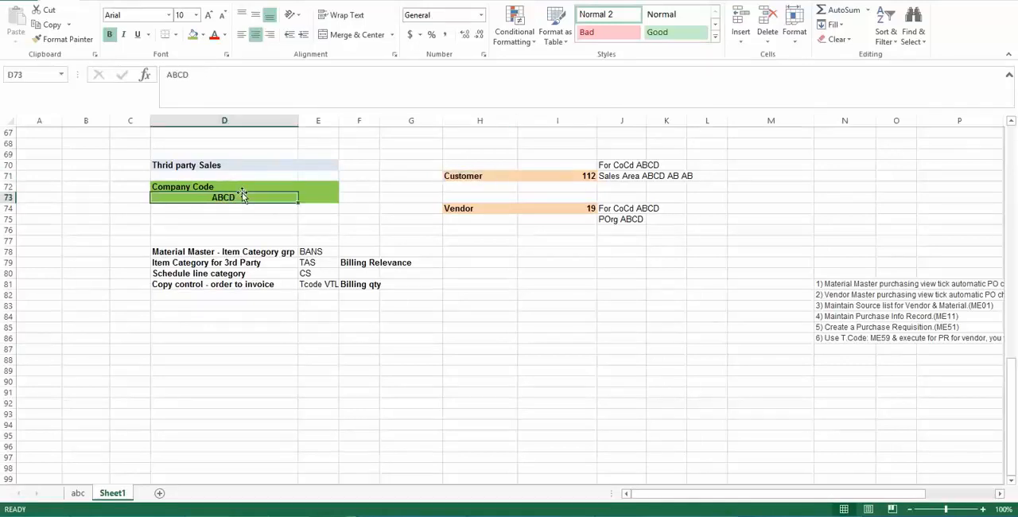
click(458, 208)
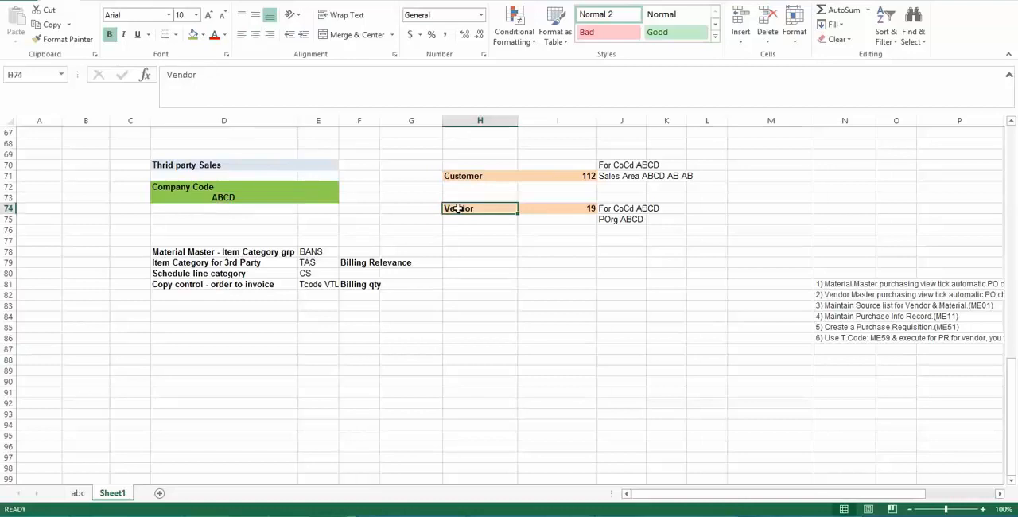
click(229, 196)
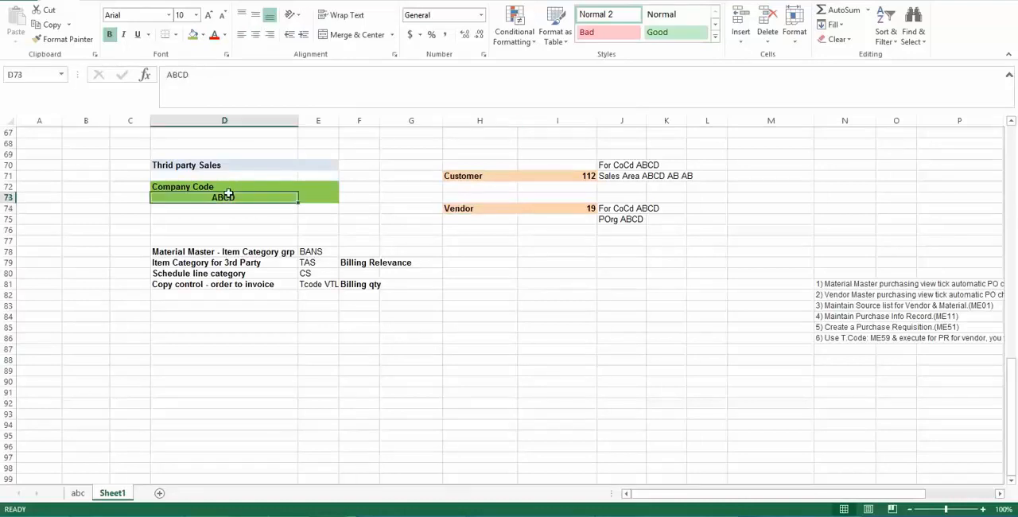
click(469, 209)
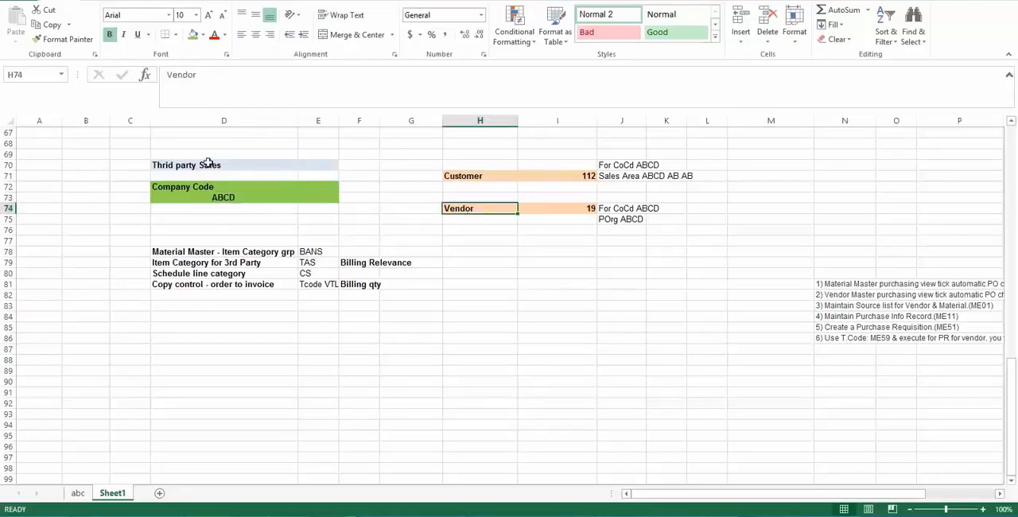
click(256, 197)
click(449, 174)
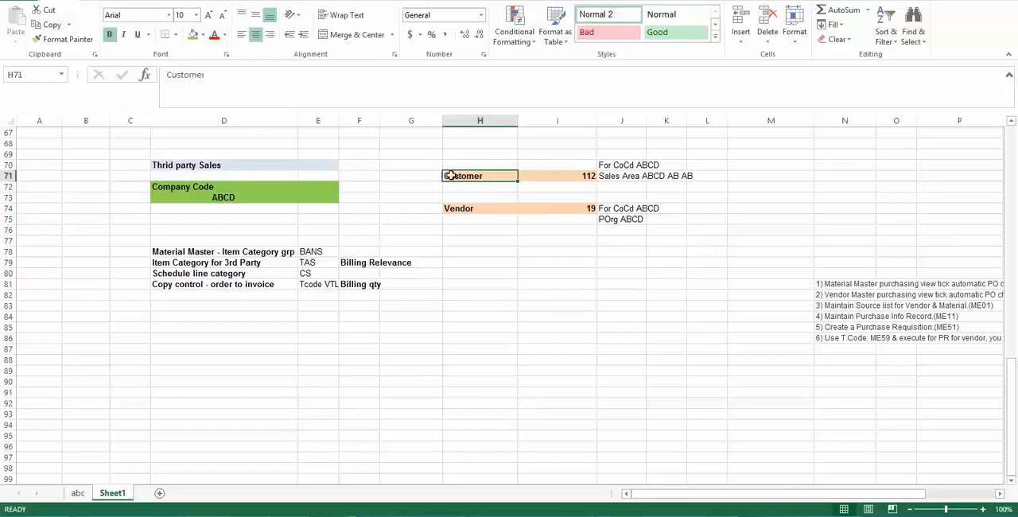
click(465, 210)
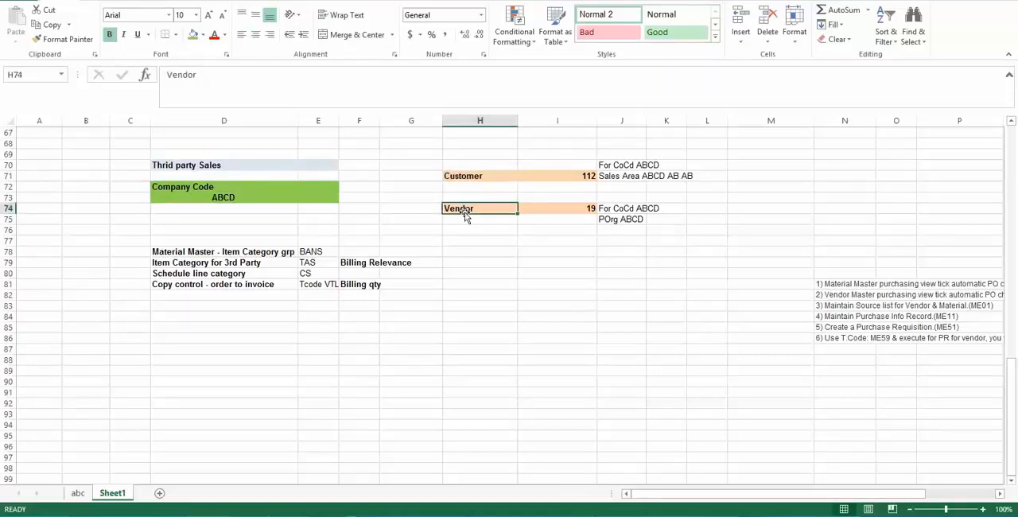
click(219, 191)
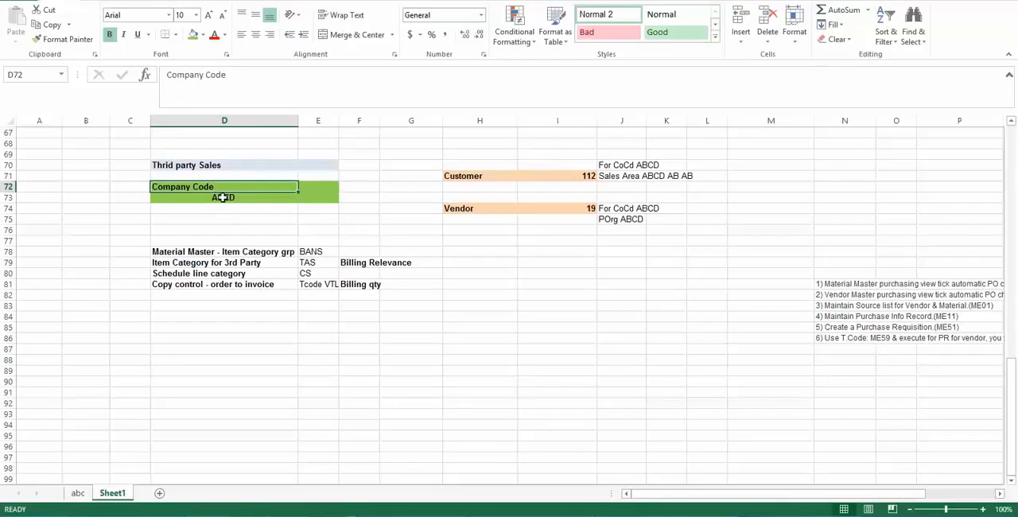
click(223, 198)
click(455, 175)
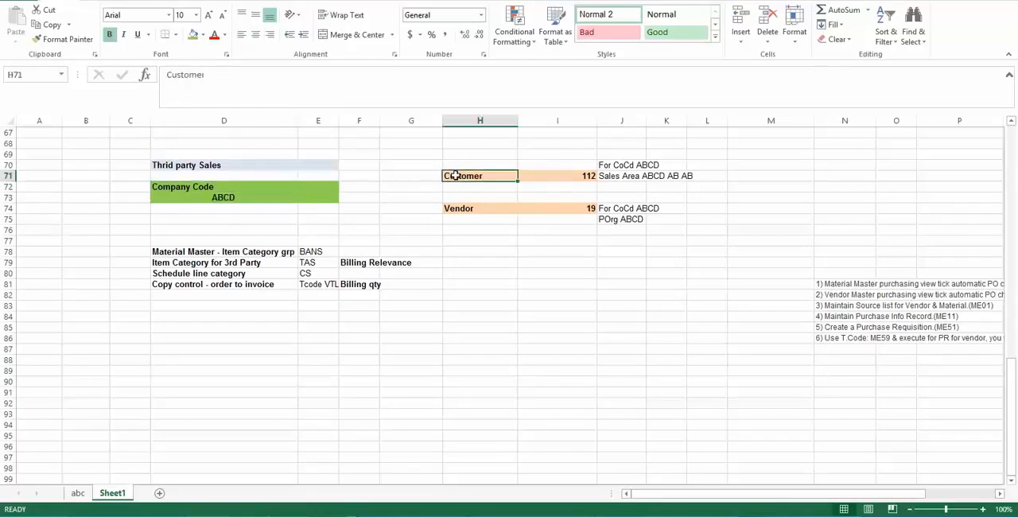
click(227, 201)
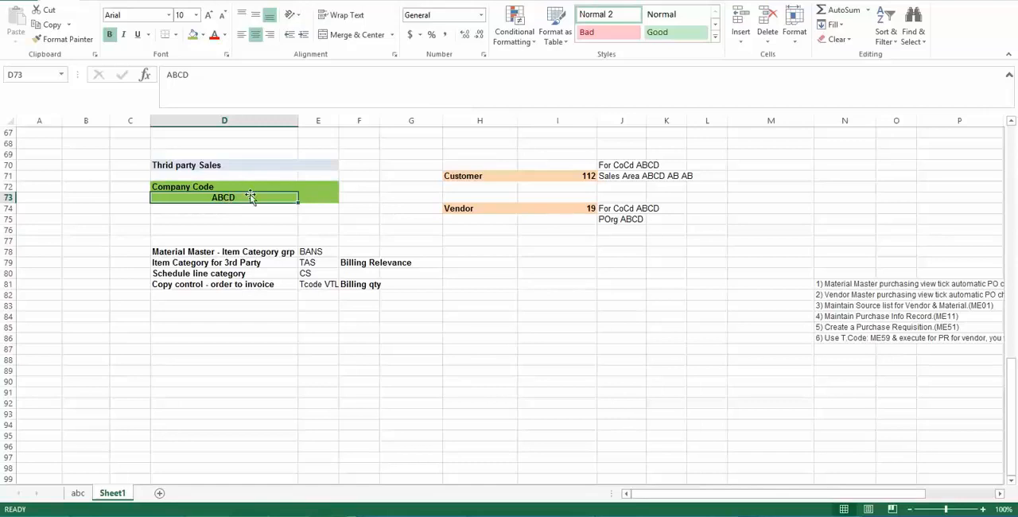
click(469, 173)
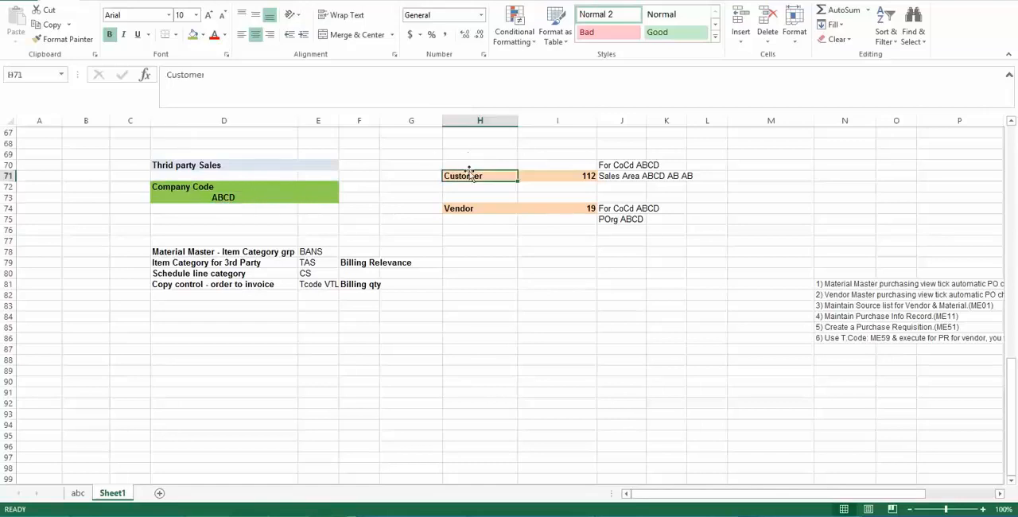
click(467, 209)
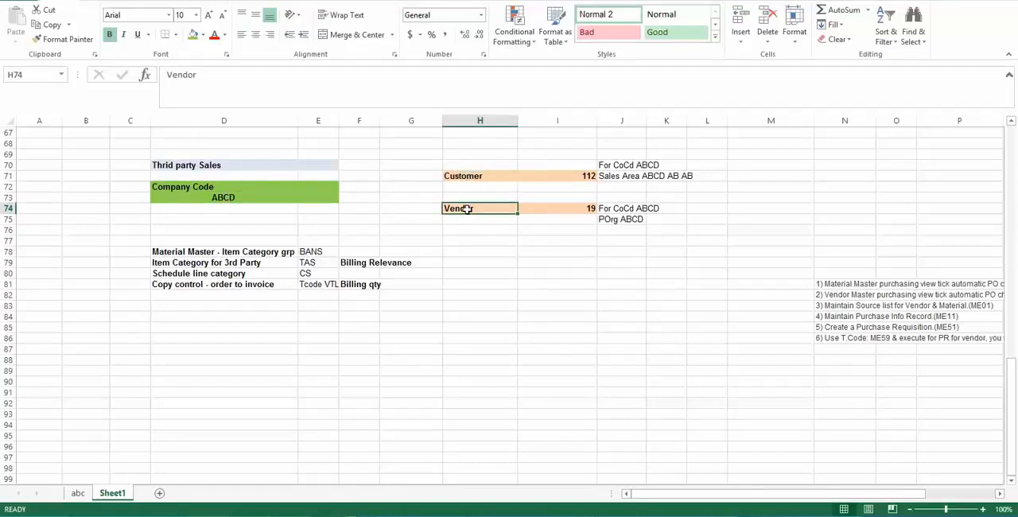
click(212, 191)
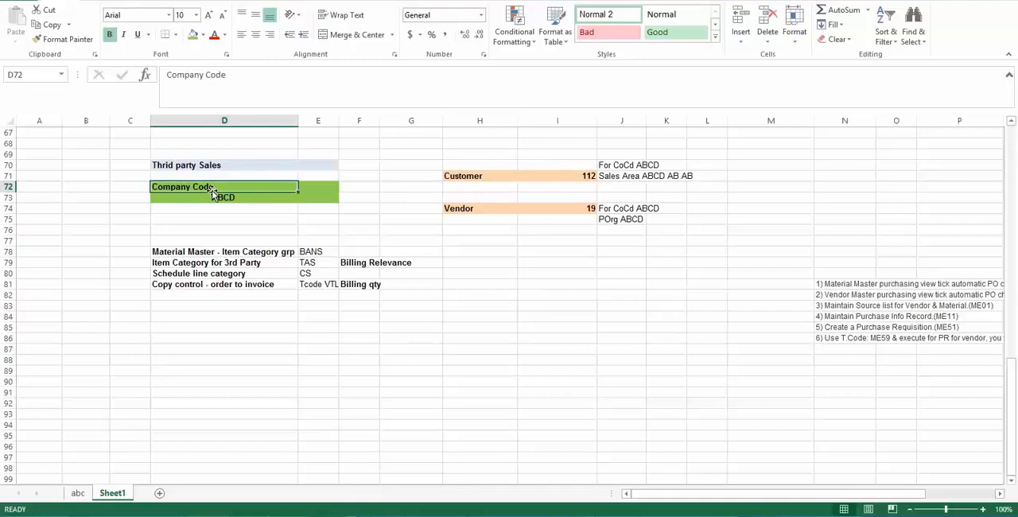
click(218, 198)
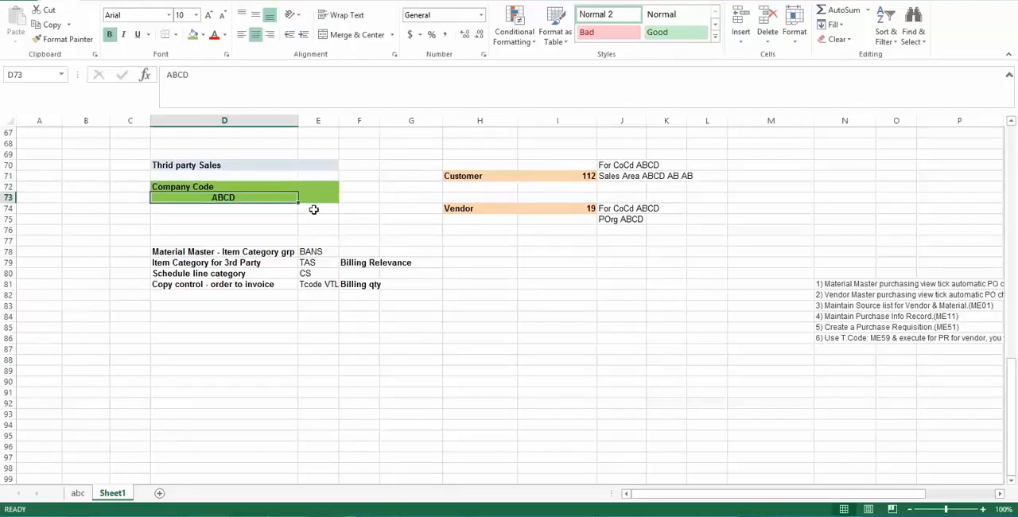
click(475, 175)
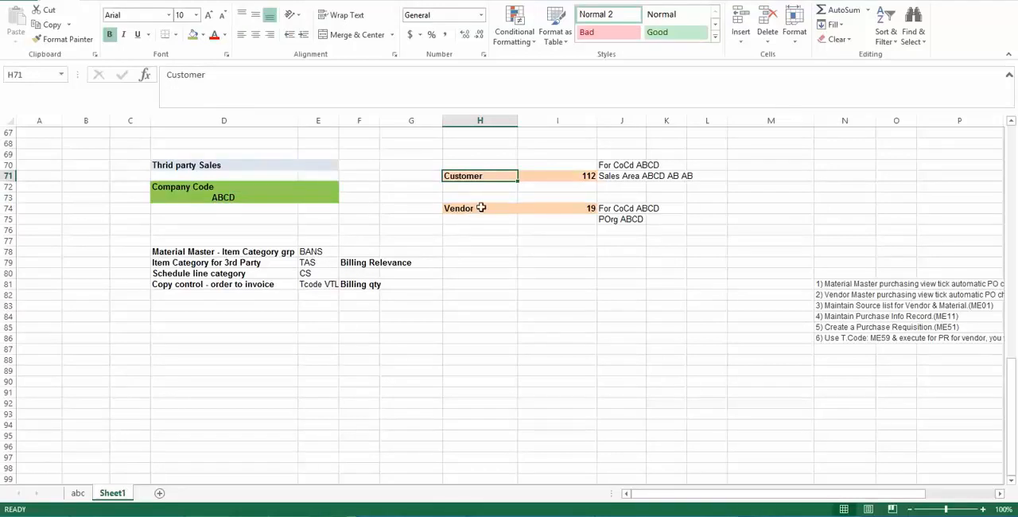
click(215, 186)
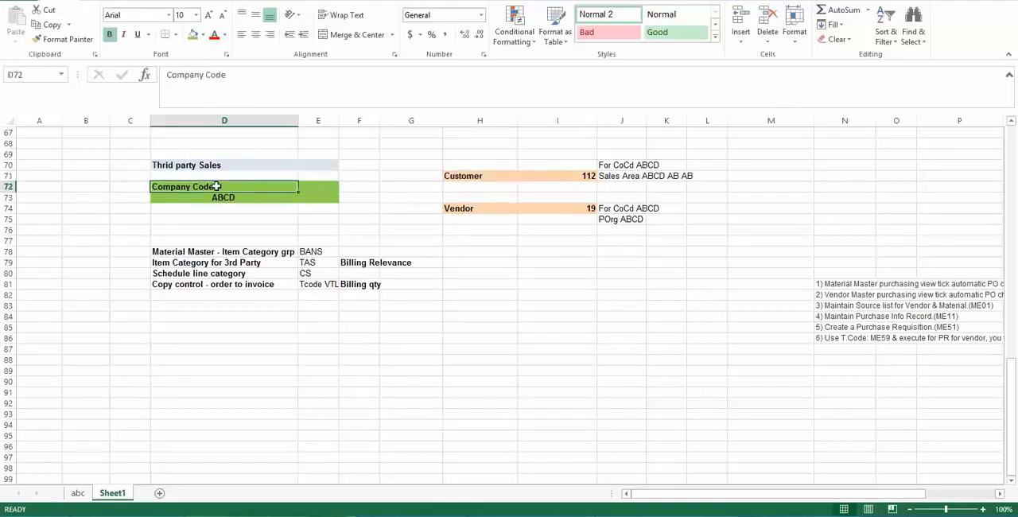
click(465, 211)
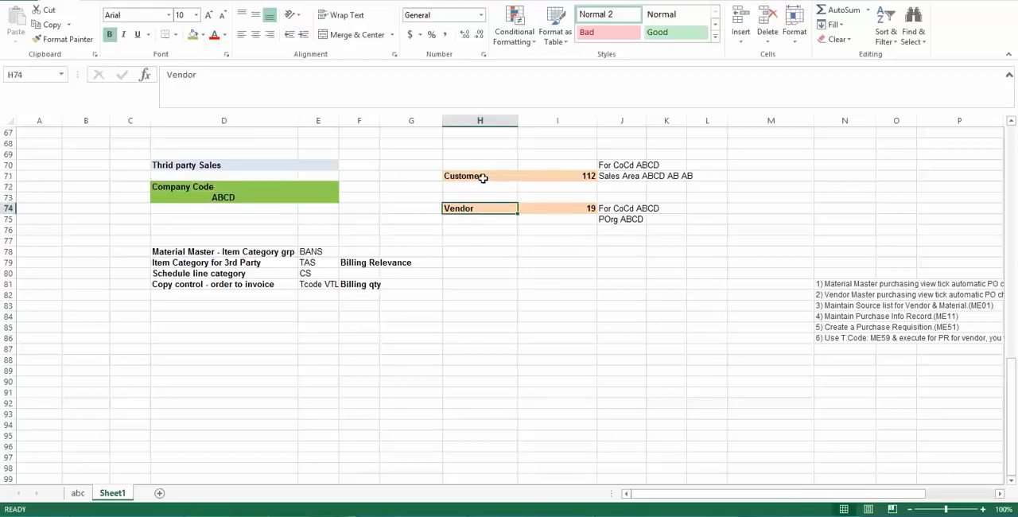
click(486, 175)
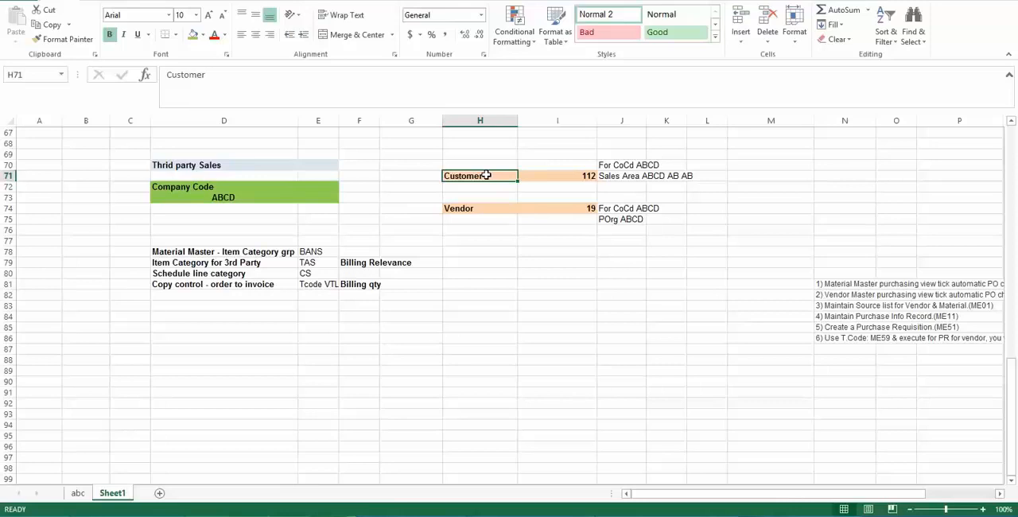
click(208, 187)
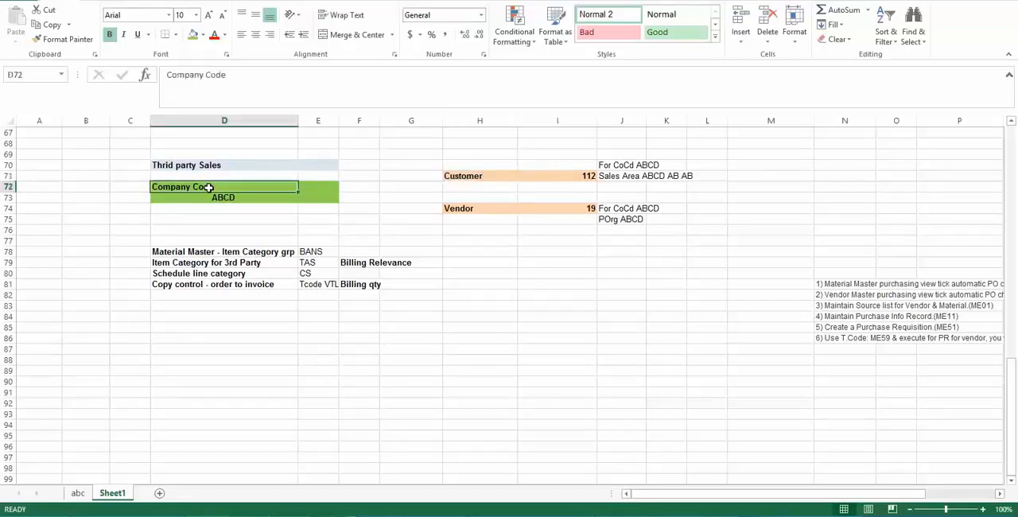
click(220, 197)
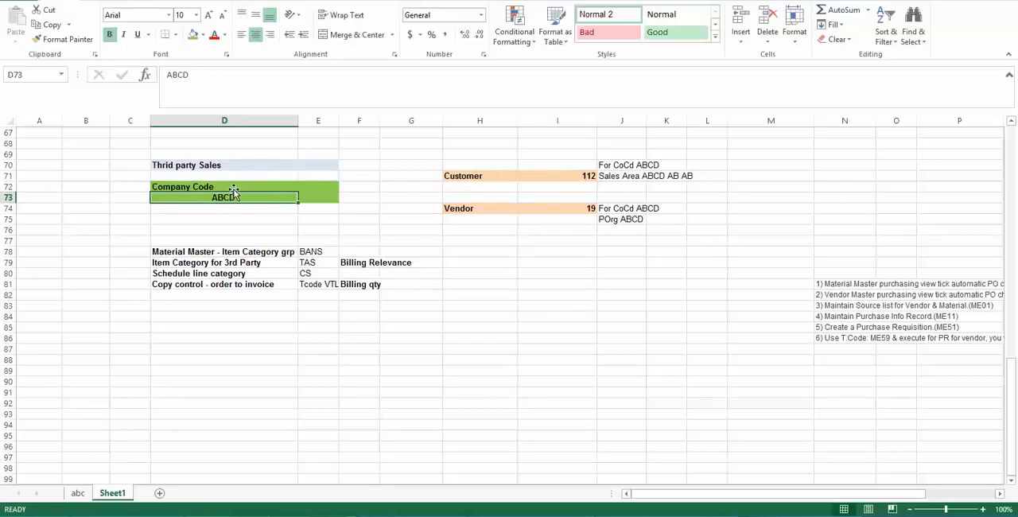
click(227, 187)
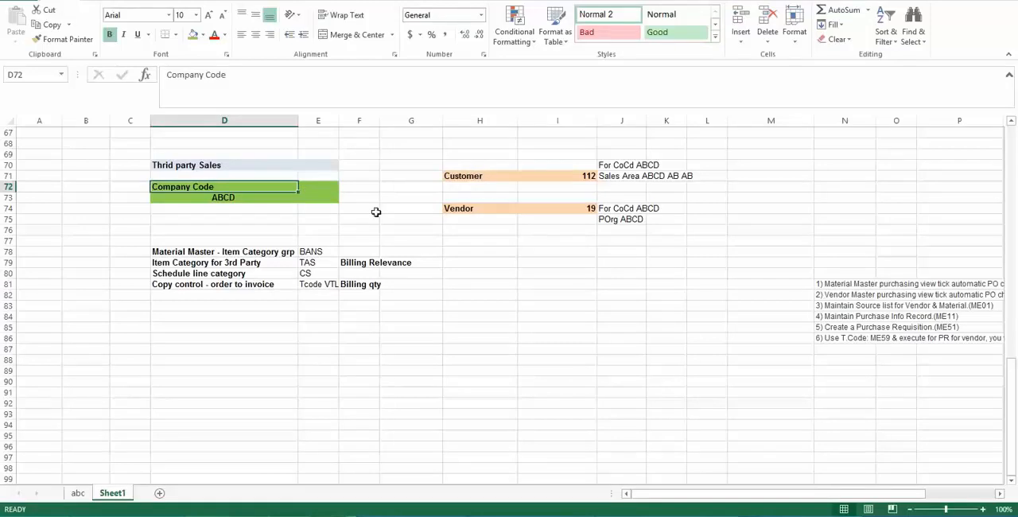
click(476, 207)
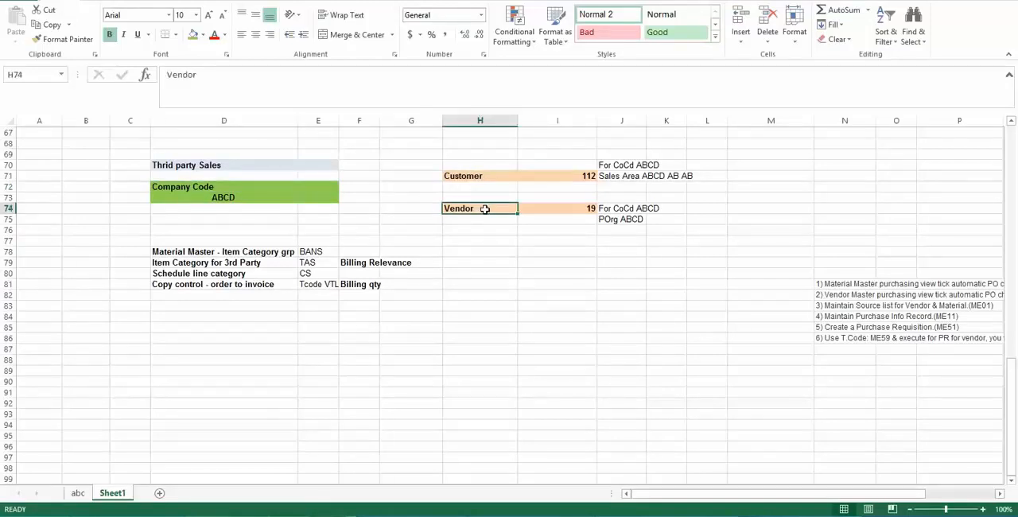
click(488, 175)
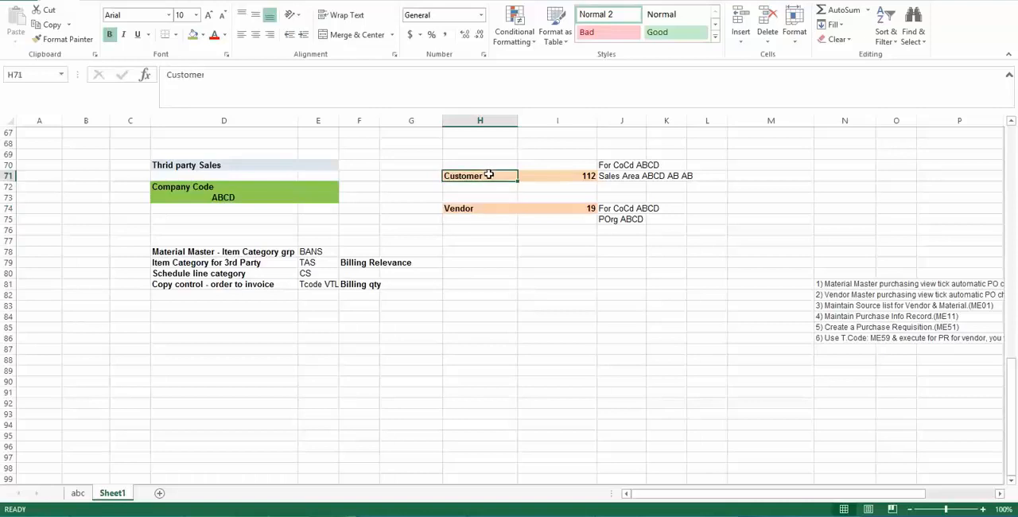
click(210, 196)
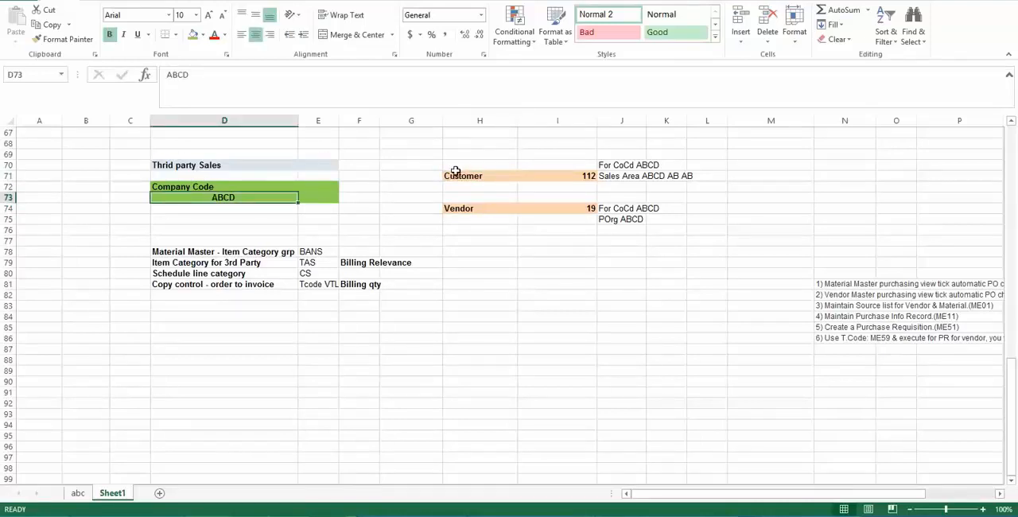
click(206, 186)
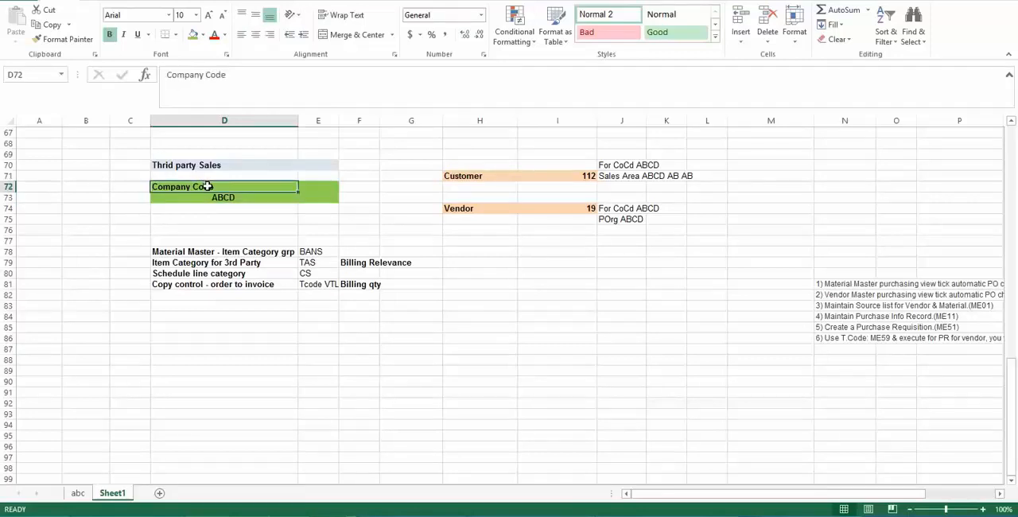
click(209, 197)
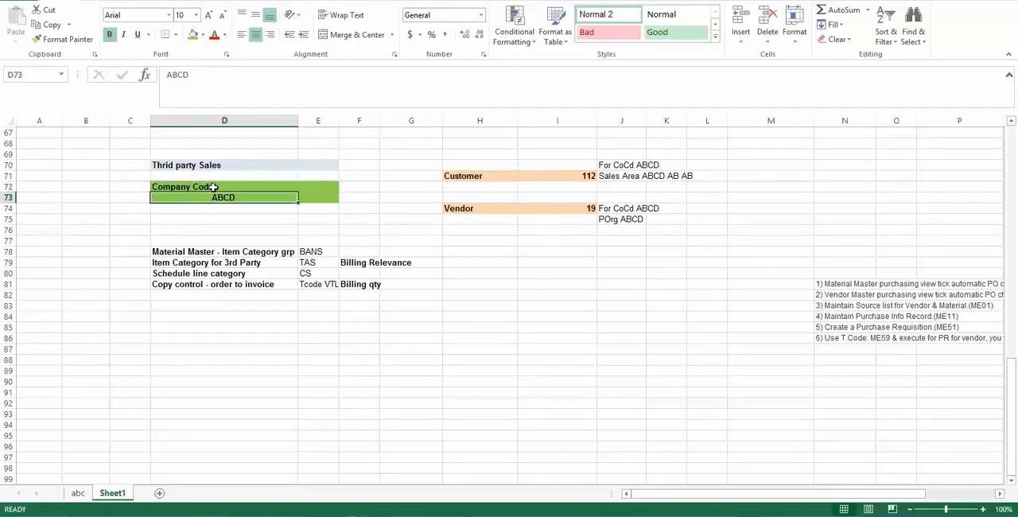
click(211, 187)
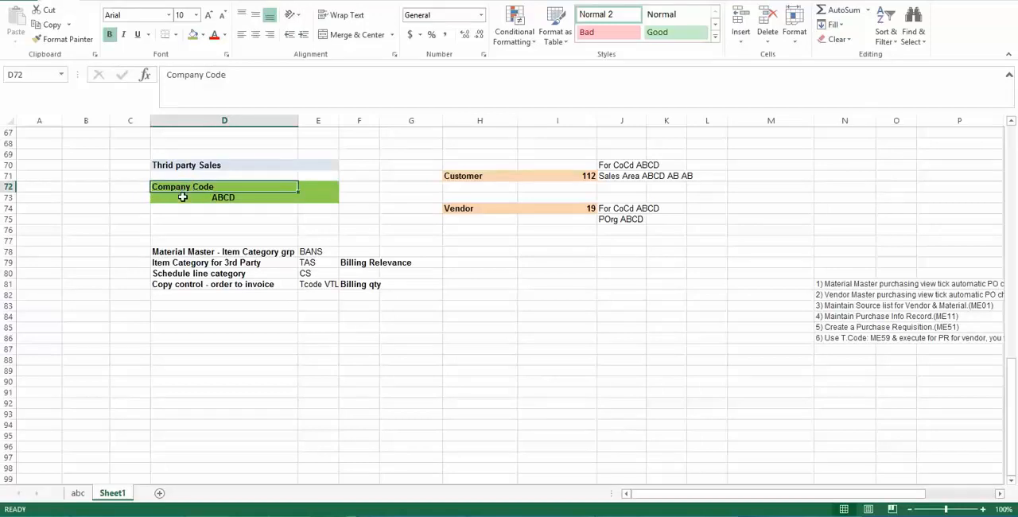
click(182, 197)
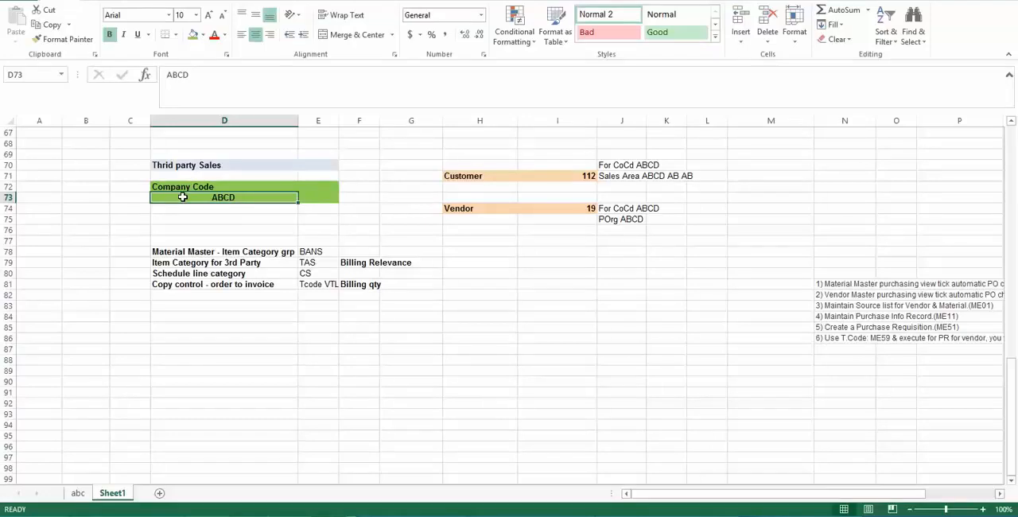
click(454, 173)
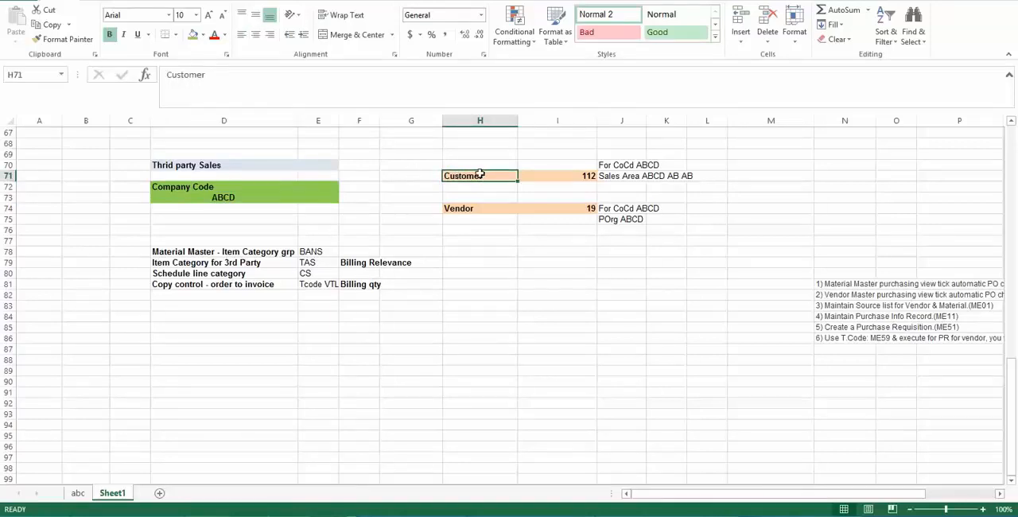
click(192, 187)
click(200, 197)
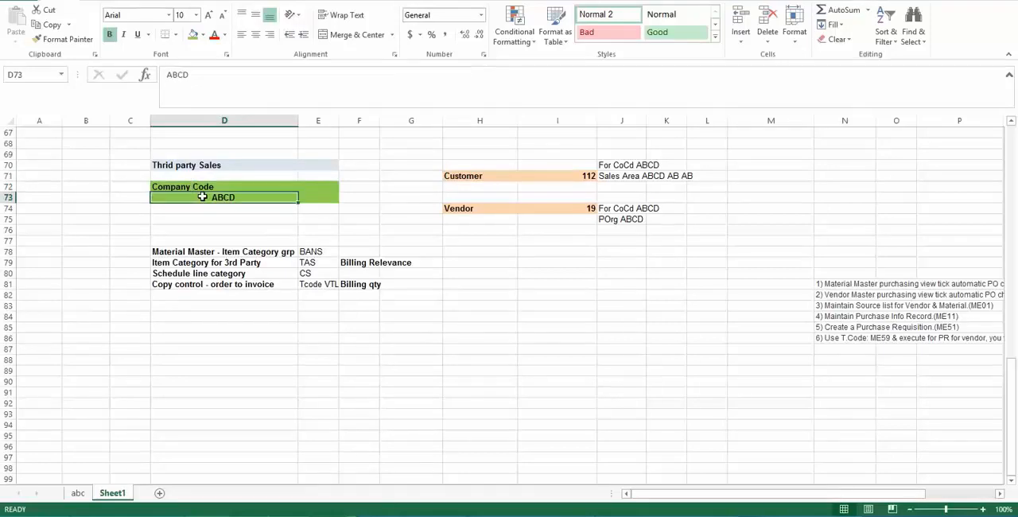
click(179, 187)
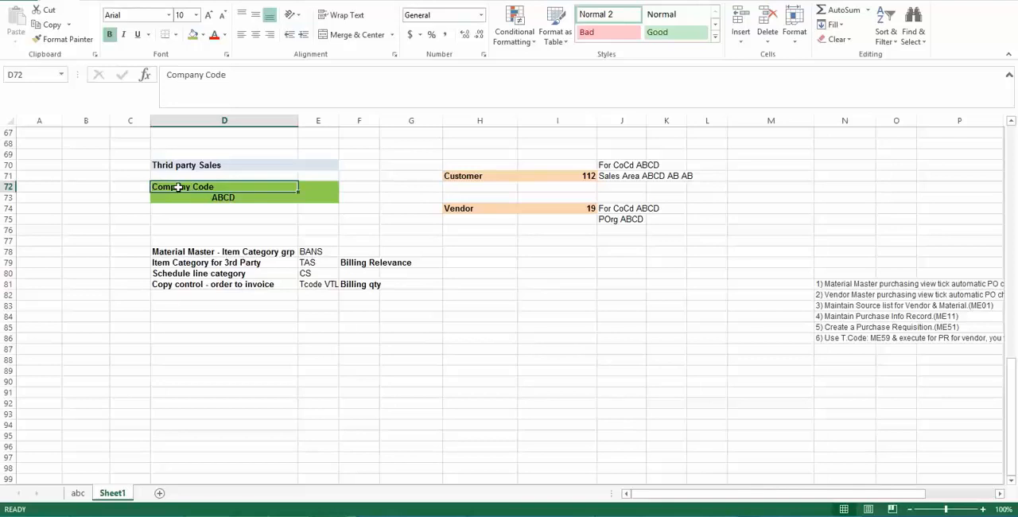
click(452, 179)
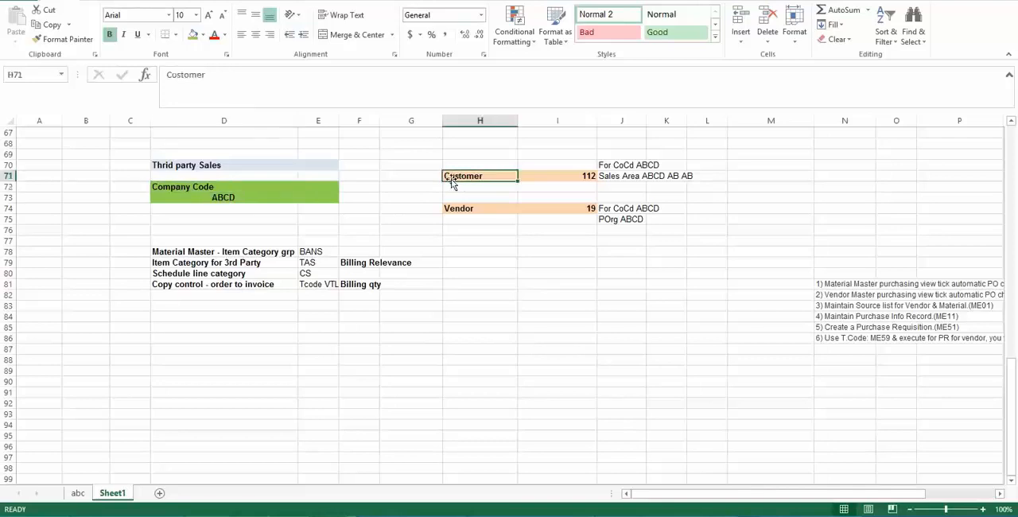
- Trace the third-party sales relationships among the Company Code ABCD, Vendor and Customer cells on Sheet1
click(196, 187)
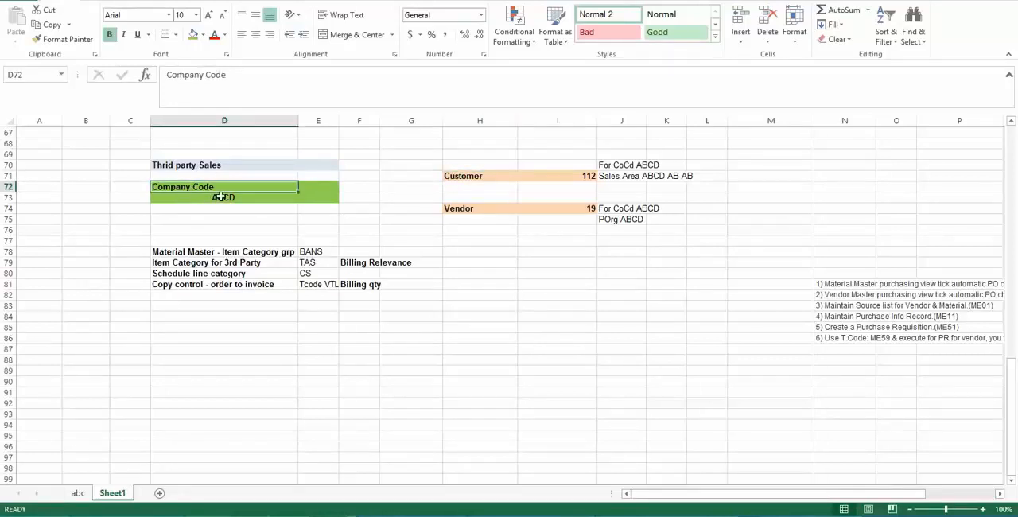
click(476, 209)
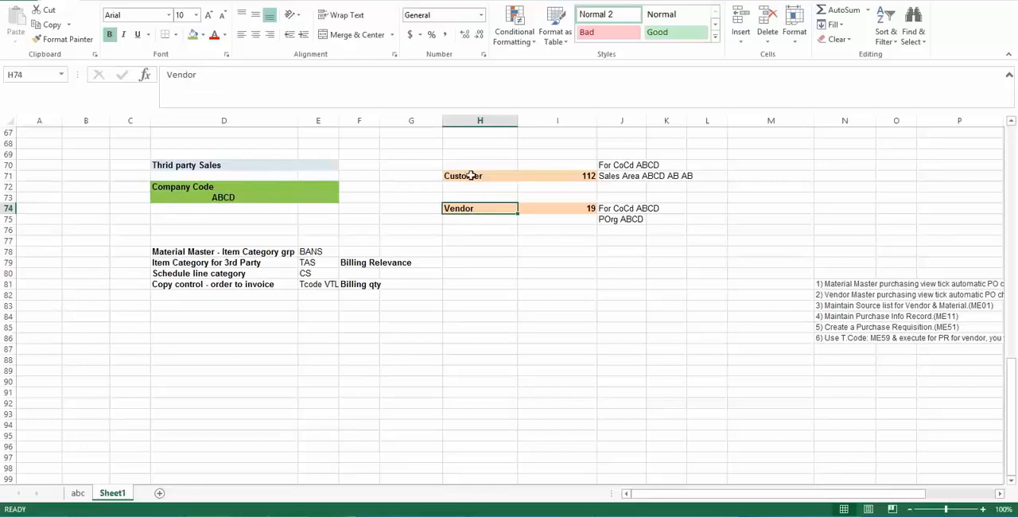
click(471, 176)
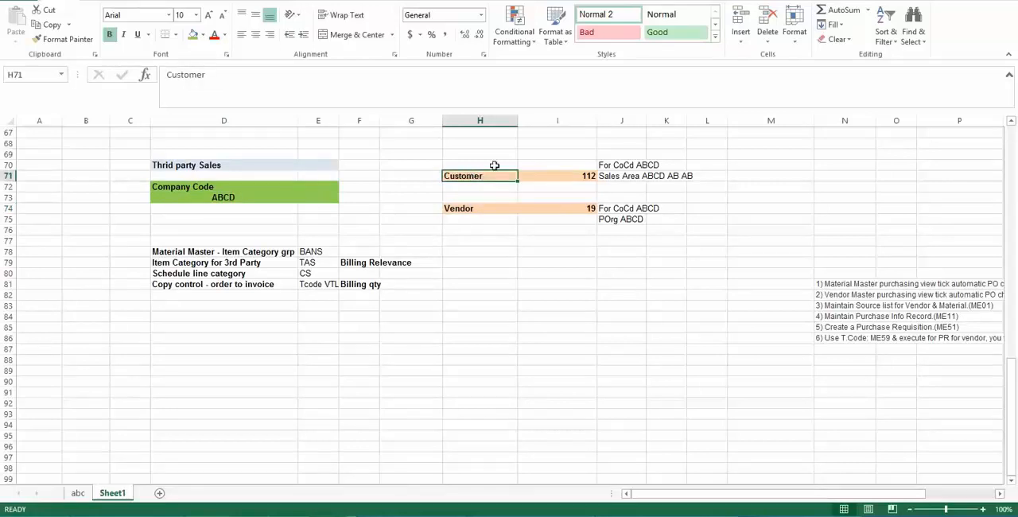
click(291, 186)
click(450, 168)
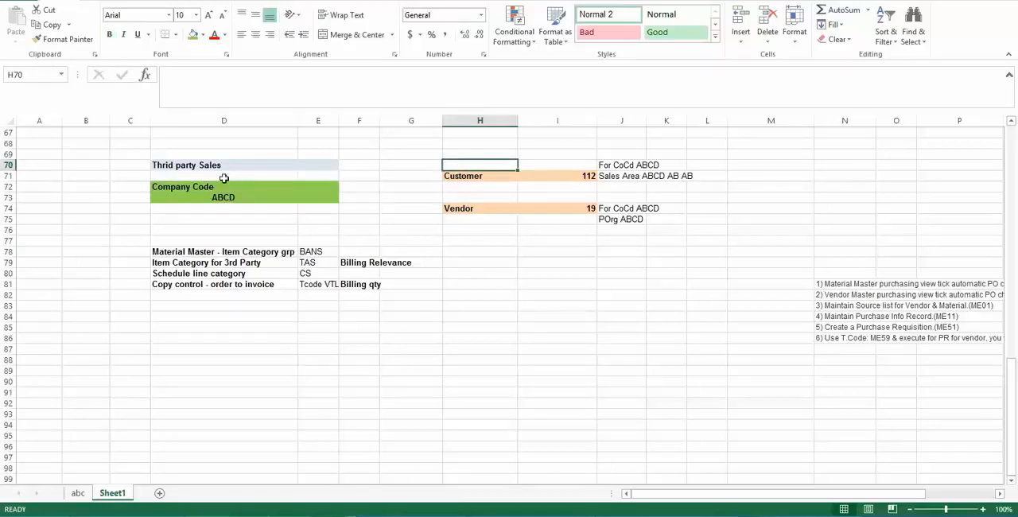
click(447, 210)
click(215, 186)
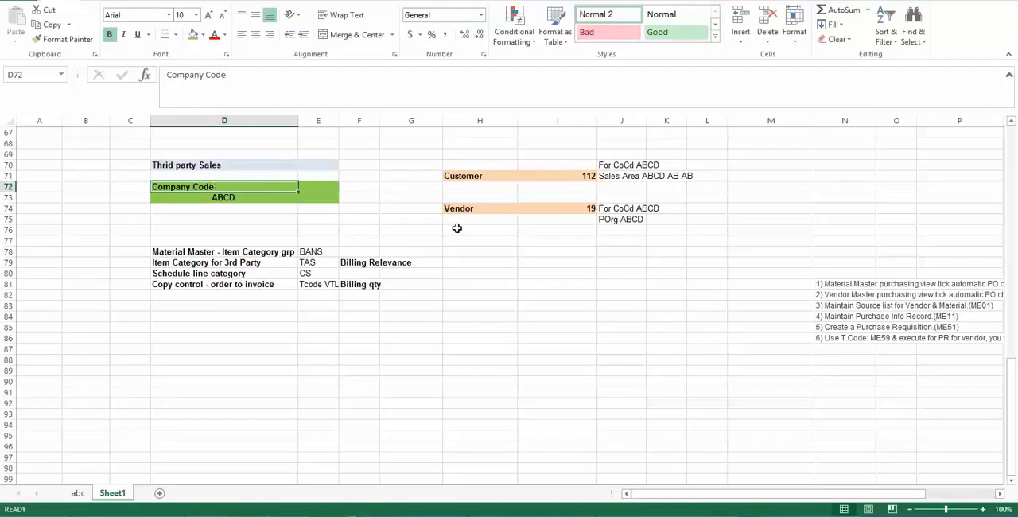
click(256, 197)
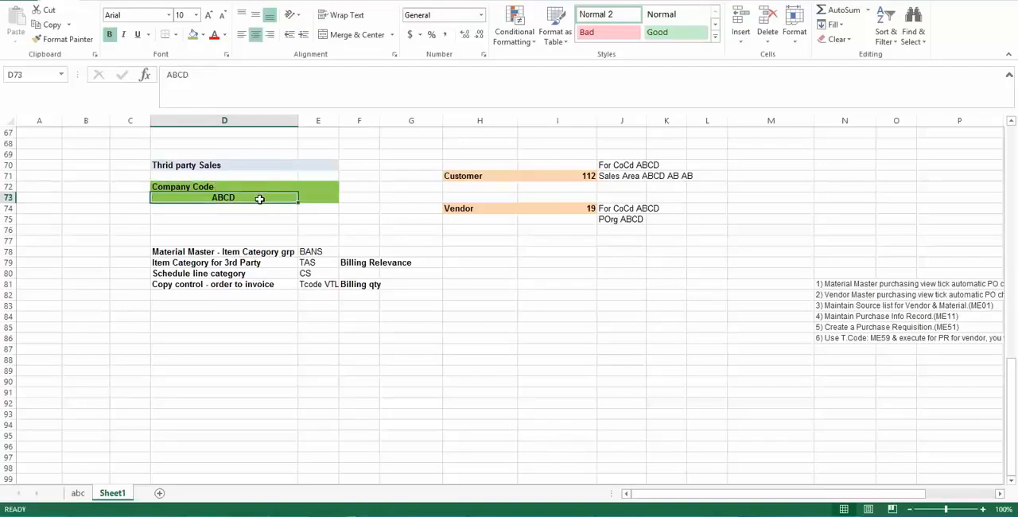
click(473, 210)
click(479, 175)
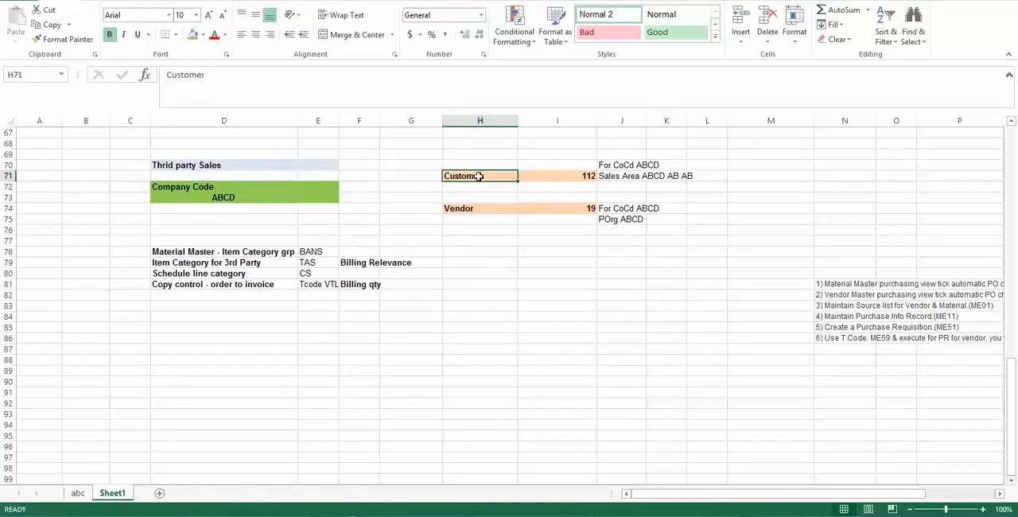
click(261, 197)
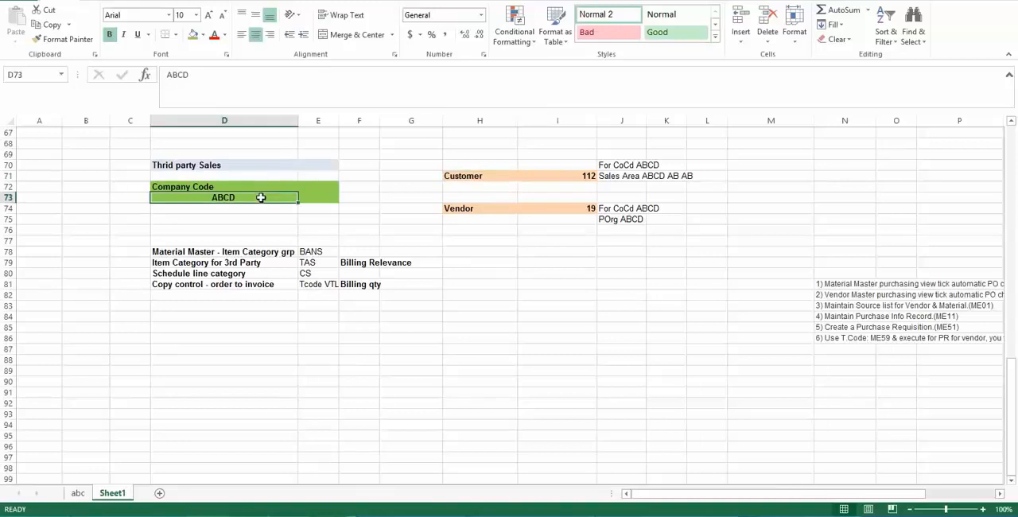
click(448, 210)
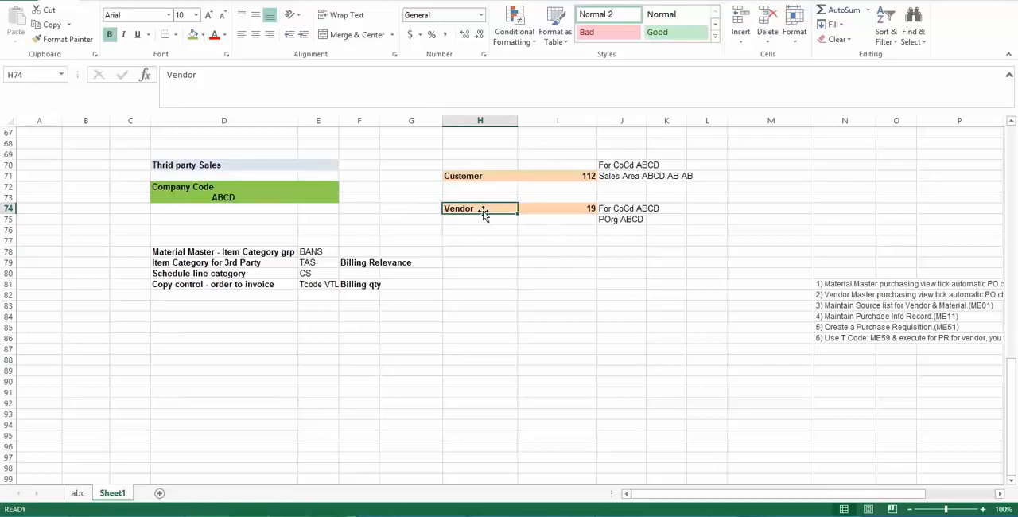
click(483, 176)
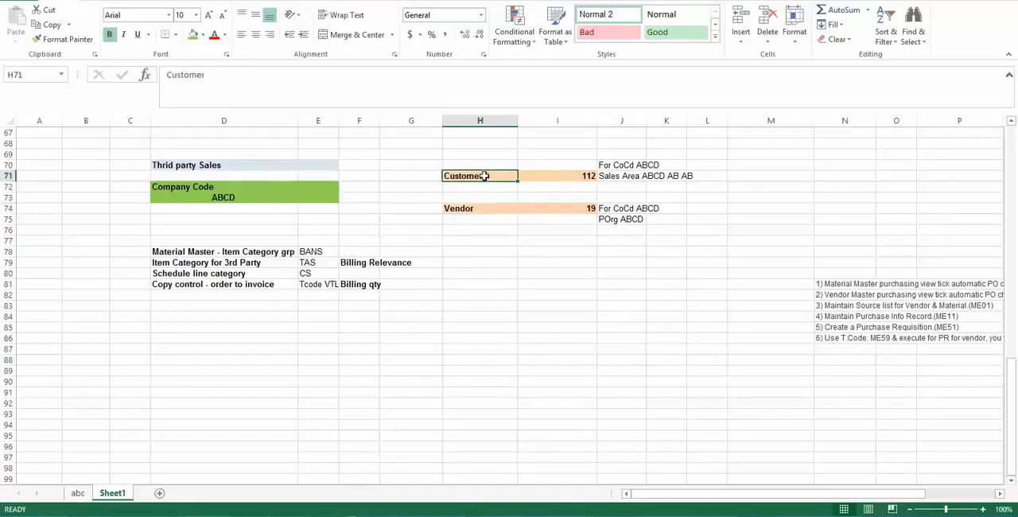
click(245, 196)
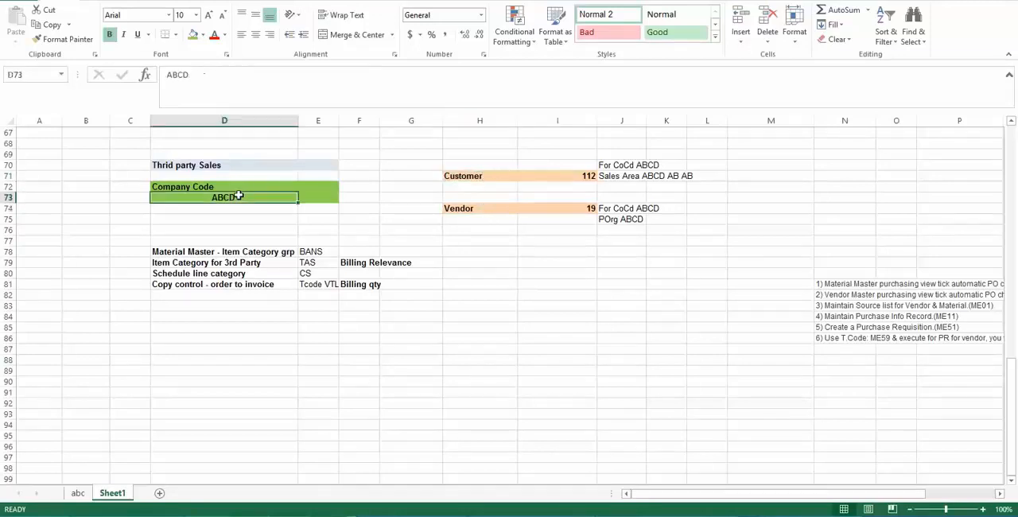
click(469, 177)
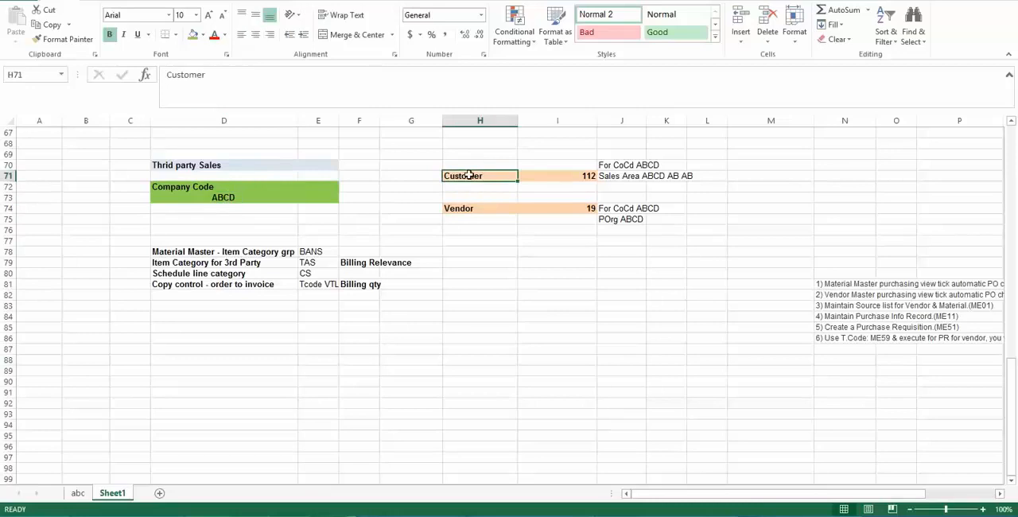
click(241, 198)
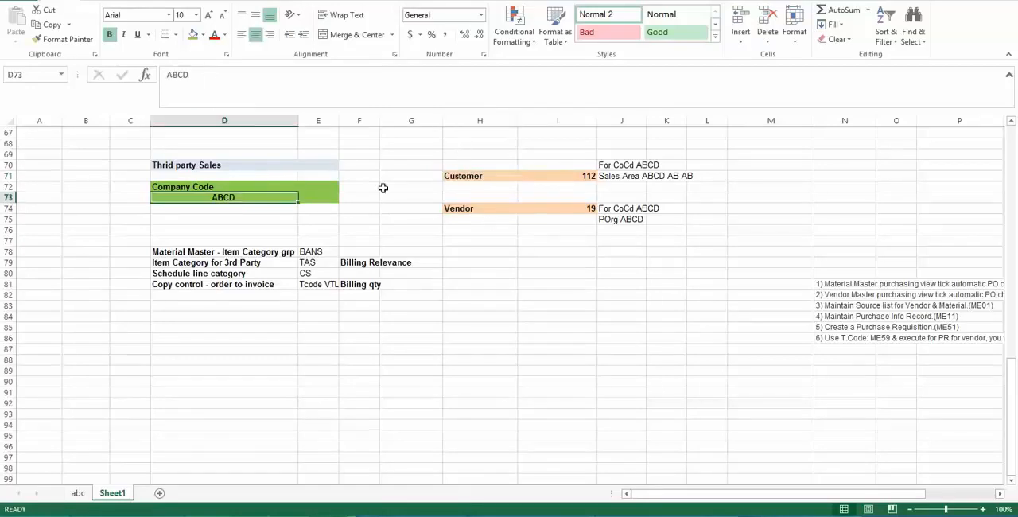
click(487, 208)
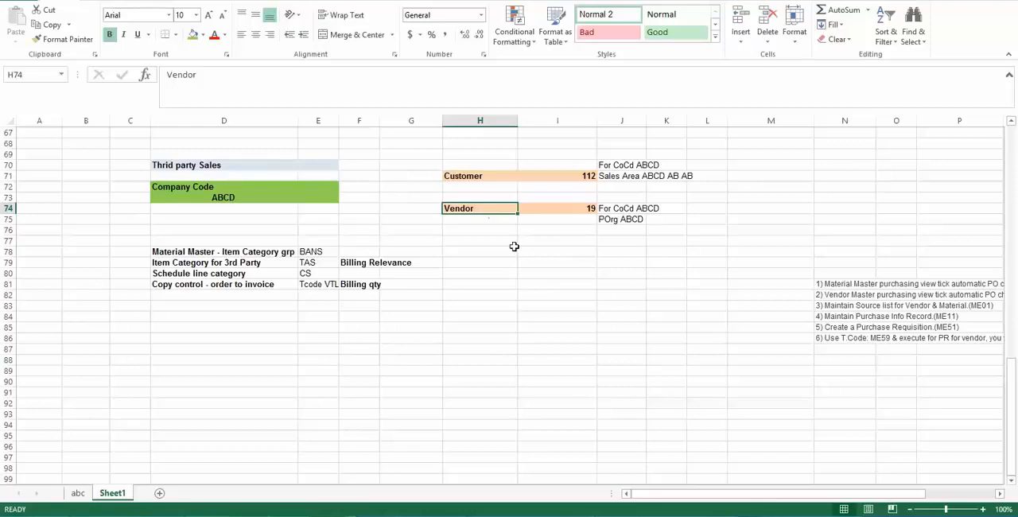
- Enter the example amount 90$ in cell I78, below the vendor details
click(539, 252)
text(90$)
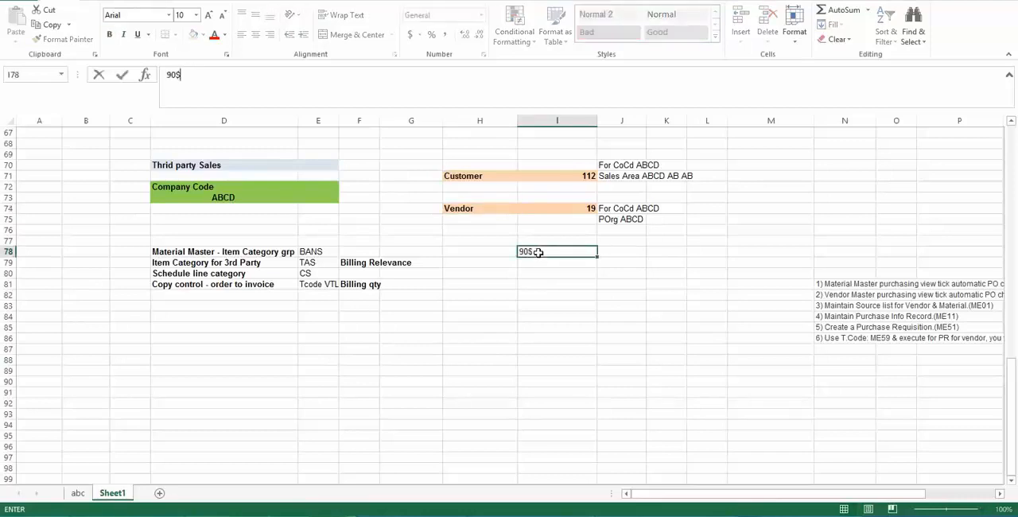
key(Return)
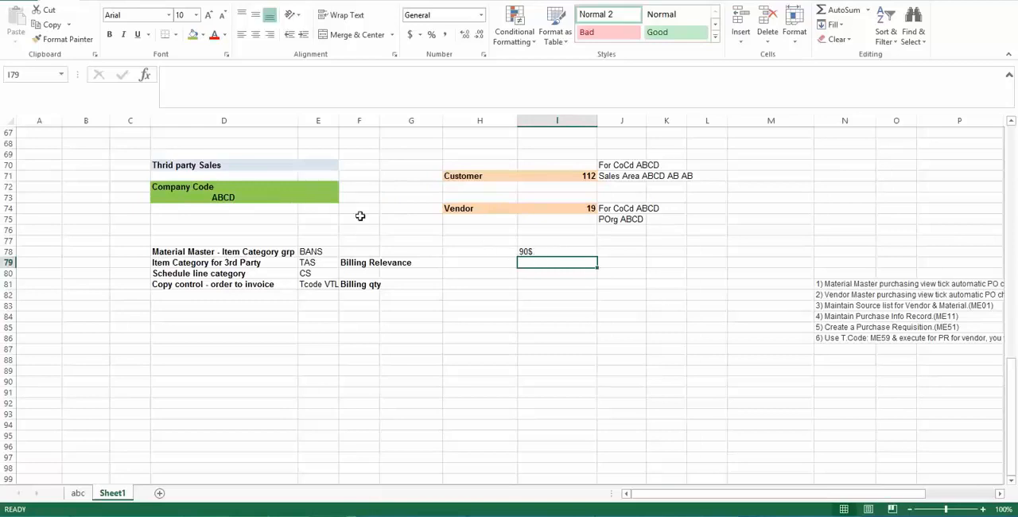
- Enter the example amount 100$ in cell I79, directly beneath the 90$ amount
click(251, 198)
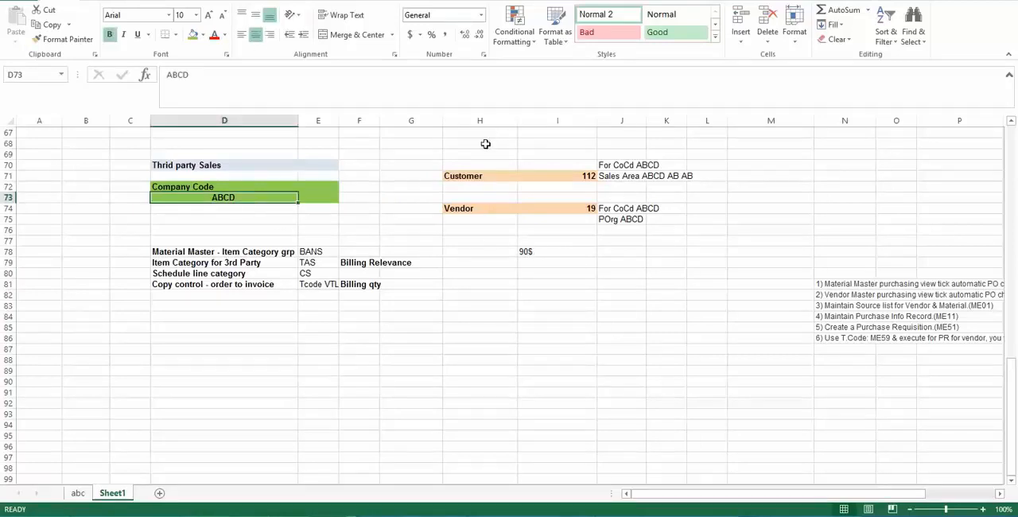
click(538, 261)
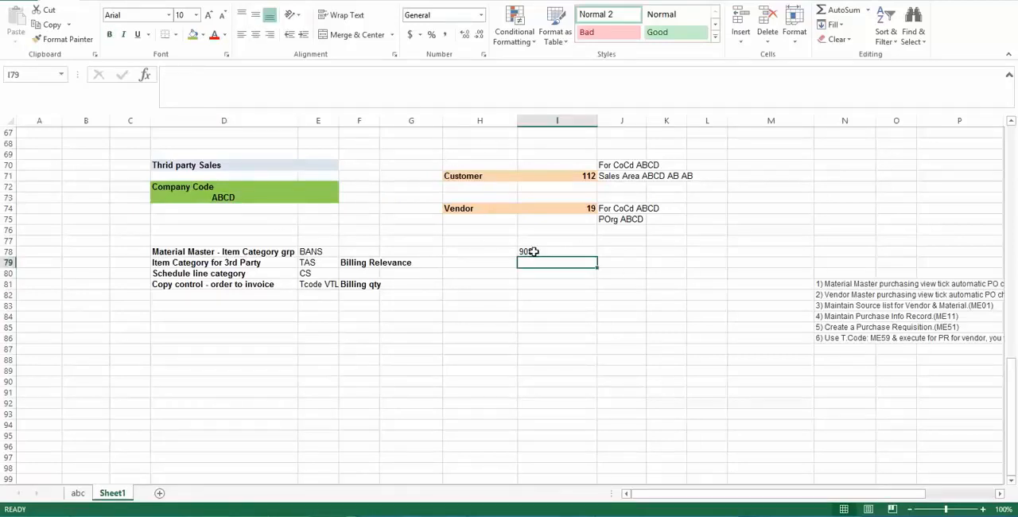
click(530, 252)
click(463, 167)
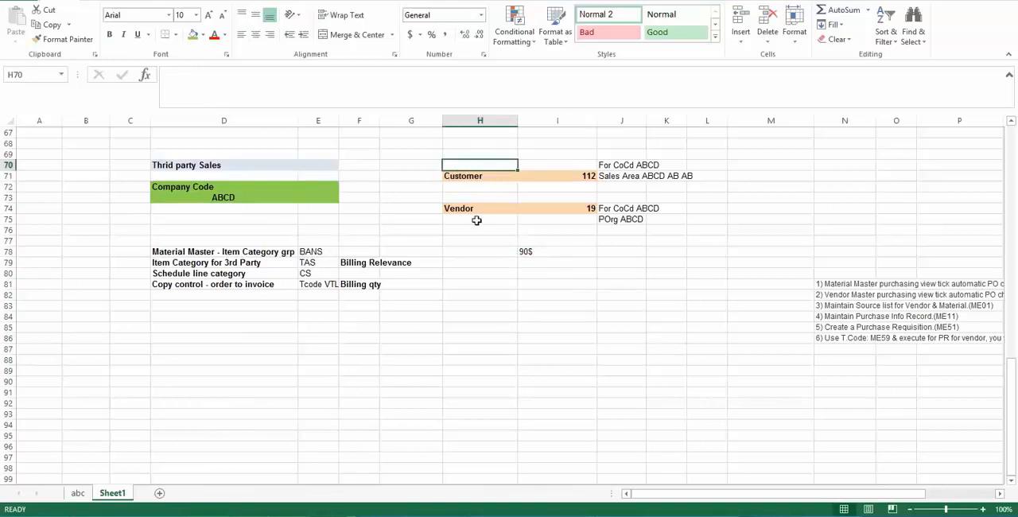
click(547, 263)
text(100)
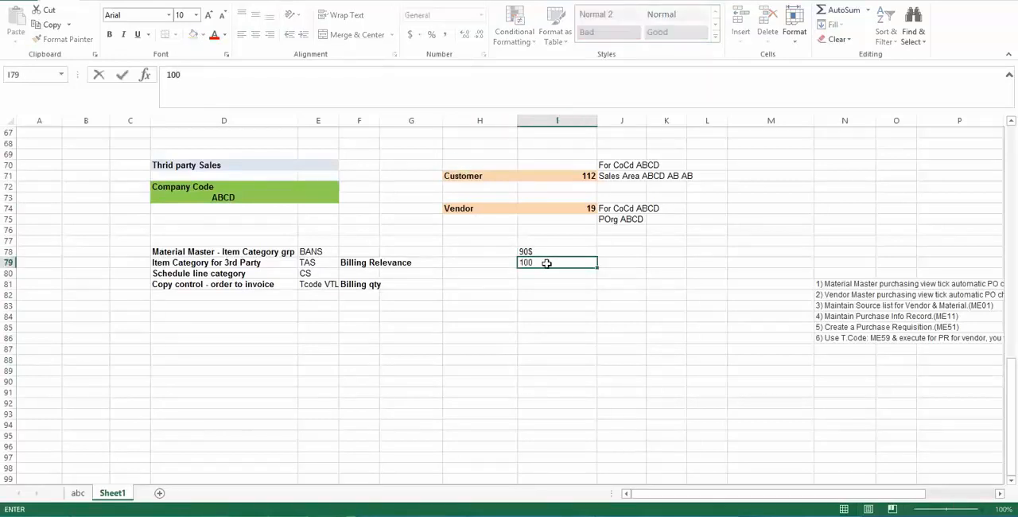
text($)
key(Return)
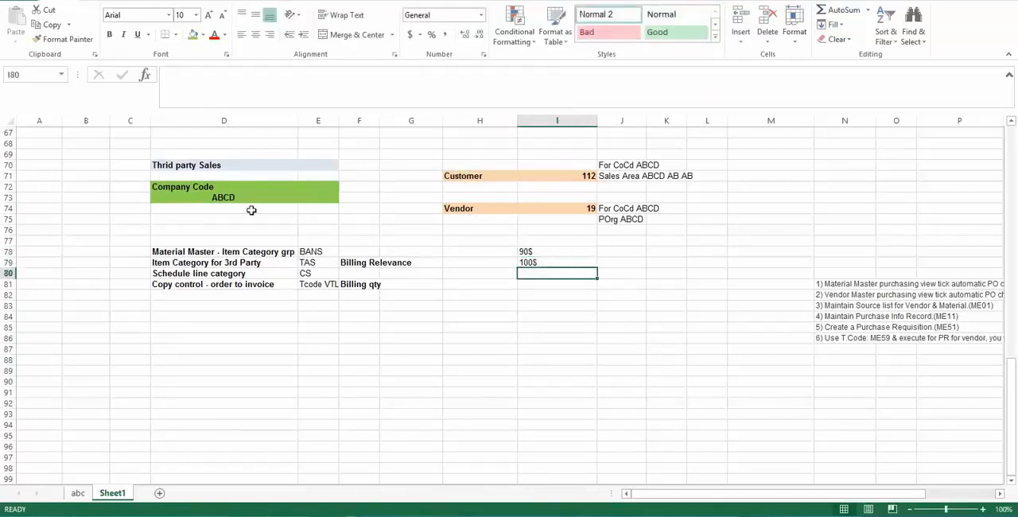
- Examine the Company Code ABCD block against the Vendor and Customer entries and the 100$ example amount
drag(163, 180, 312, 197)
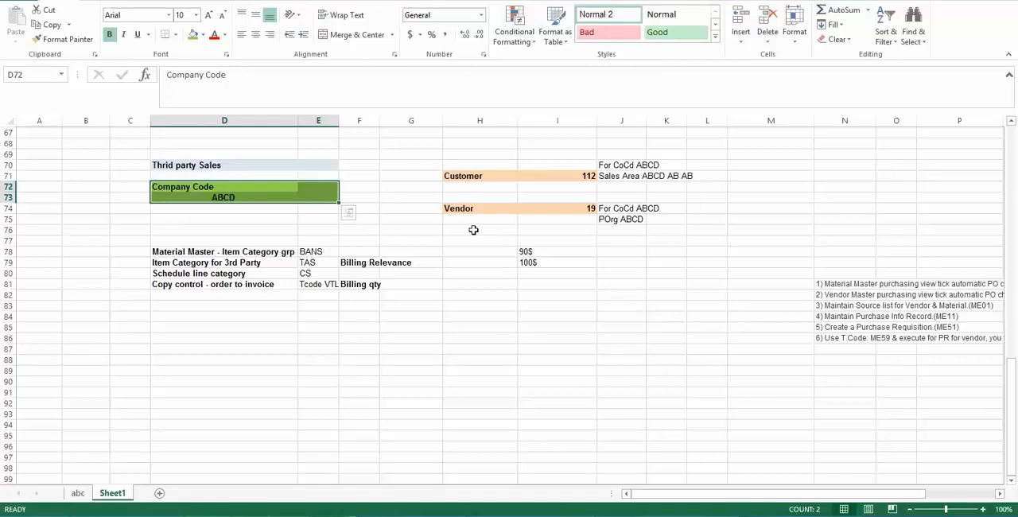
click(543, 266)
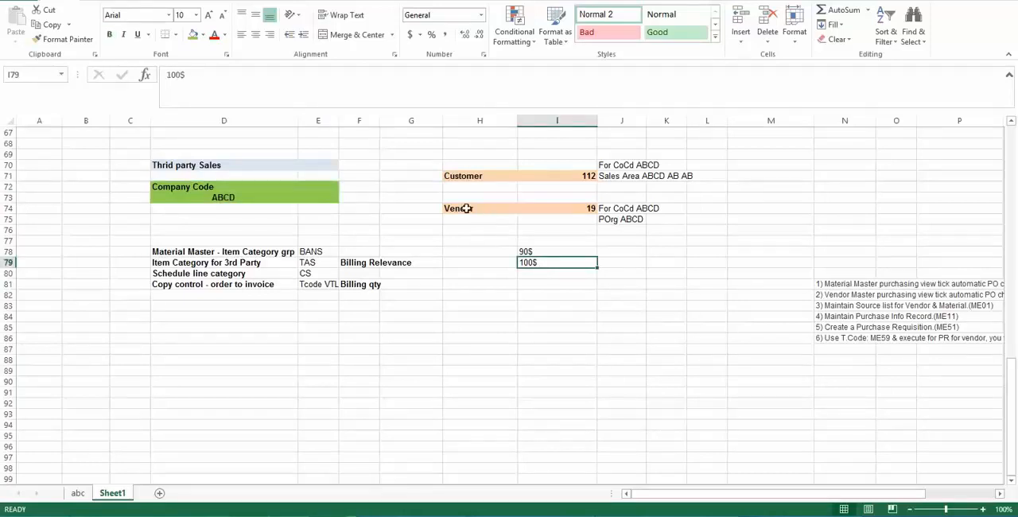
click(479, 211)
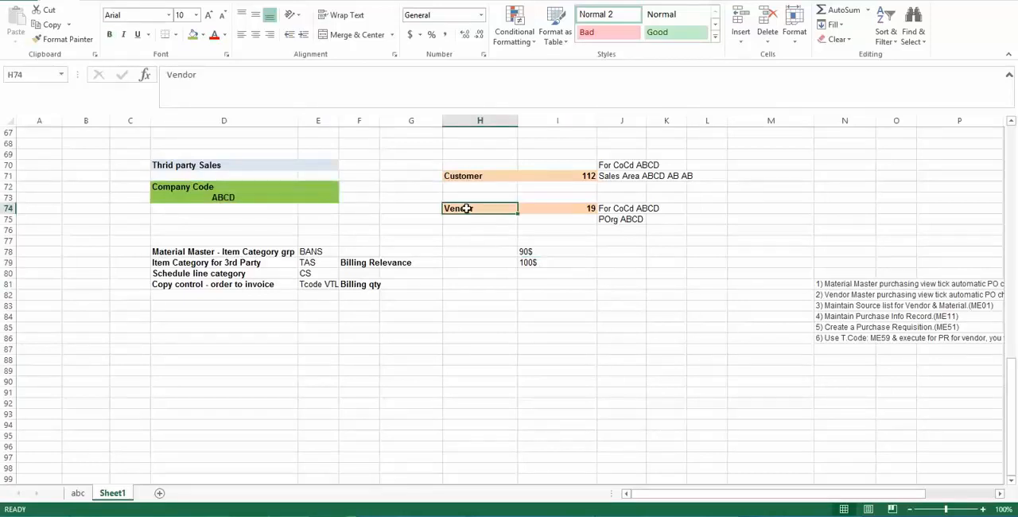
click(183, 187)
click(332, 198)
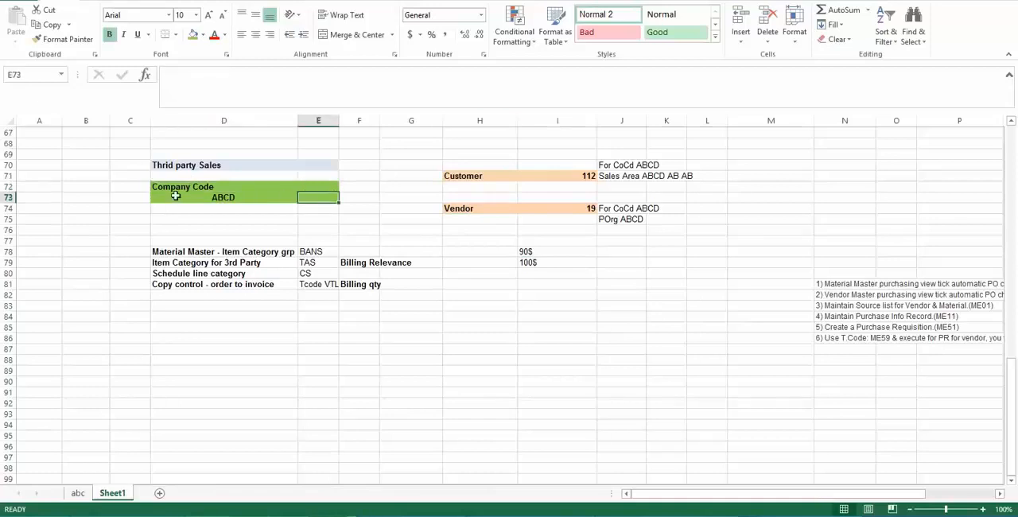
drag(174, 186, 318, 209)
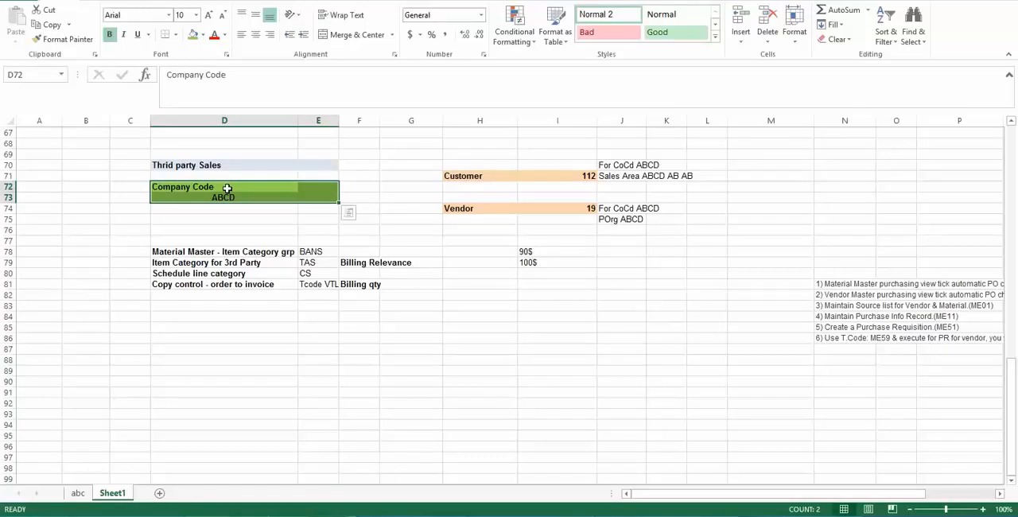
drag(227, 187, 318, 199)
click(466, 177)
click(195, 189)
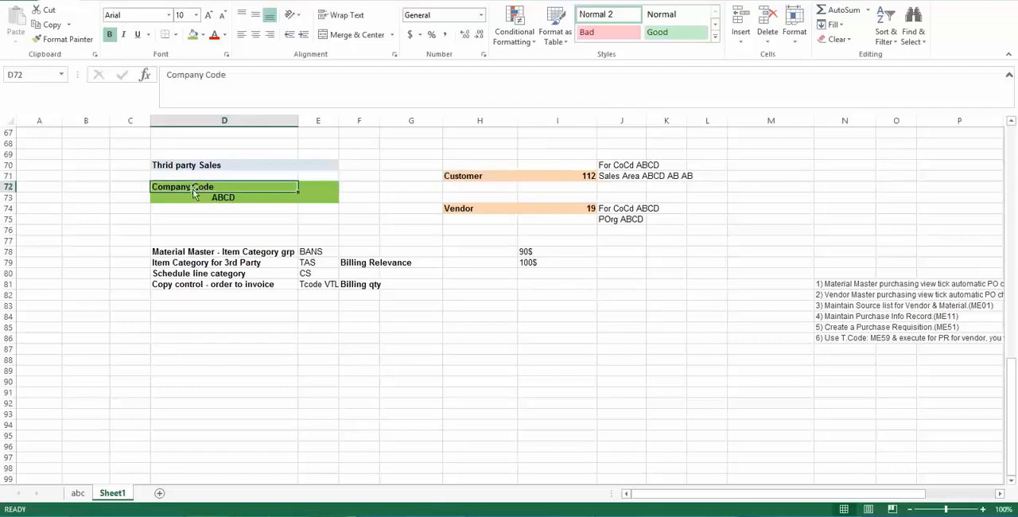
drag(187, 188, 319, 195)
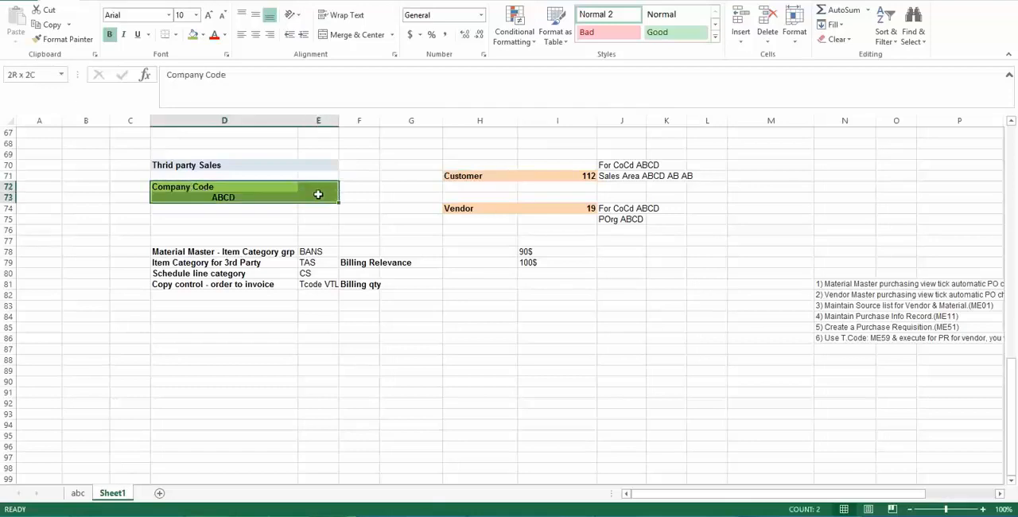
click(232, 184)
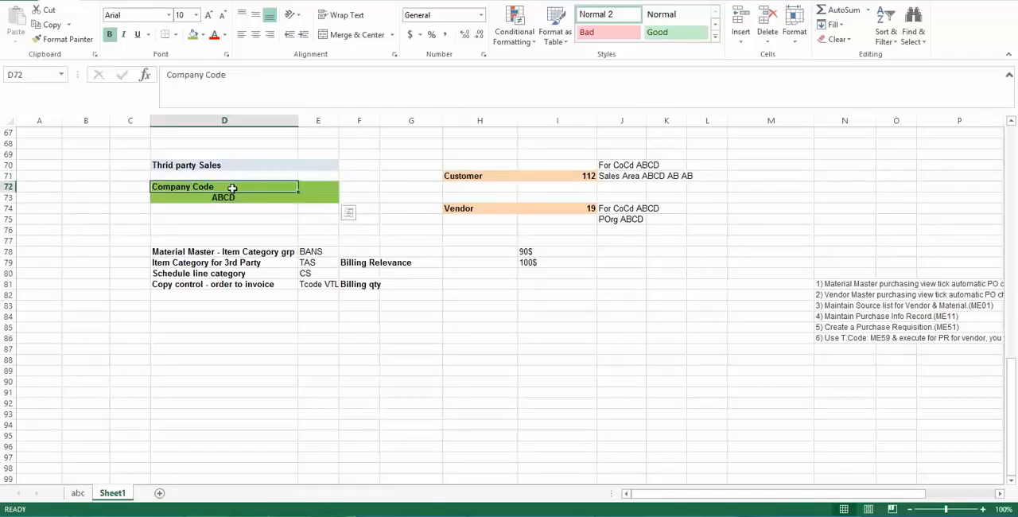
click(455, 206)
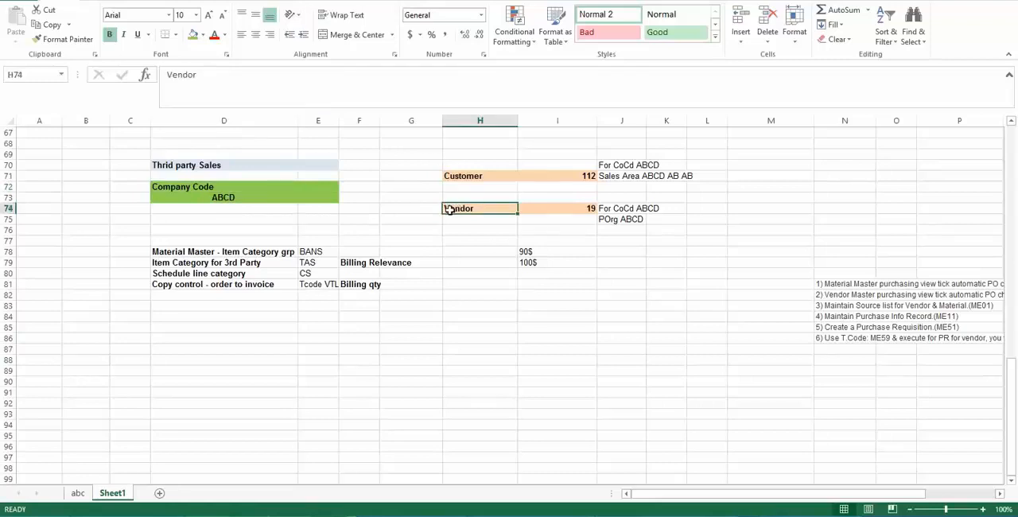
drag(187, 189, 327, 197)
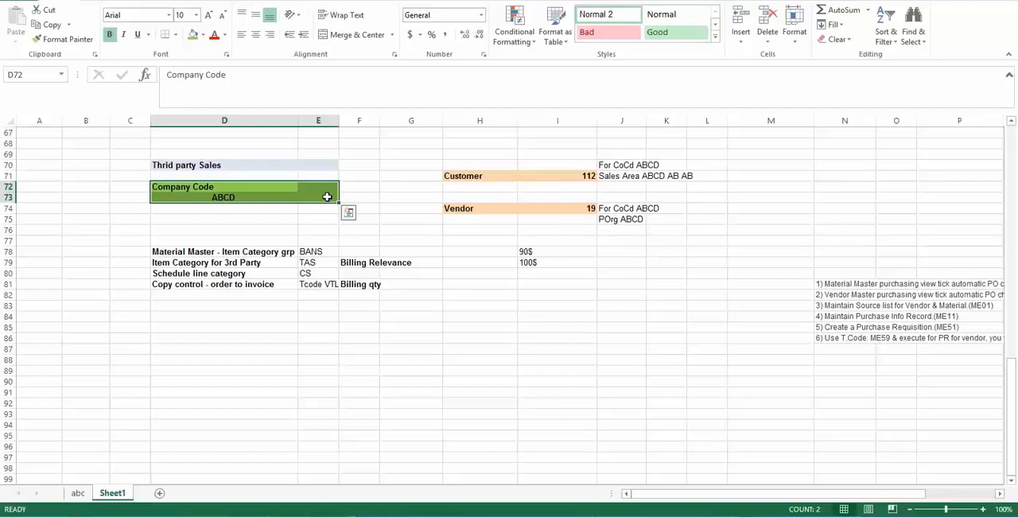
click(180, 191)
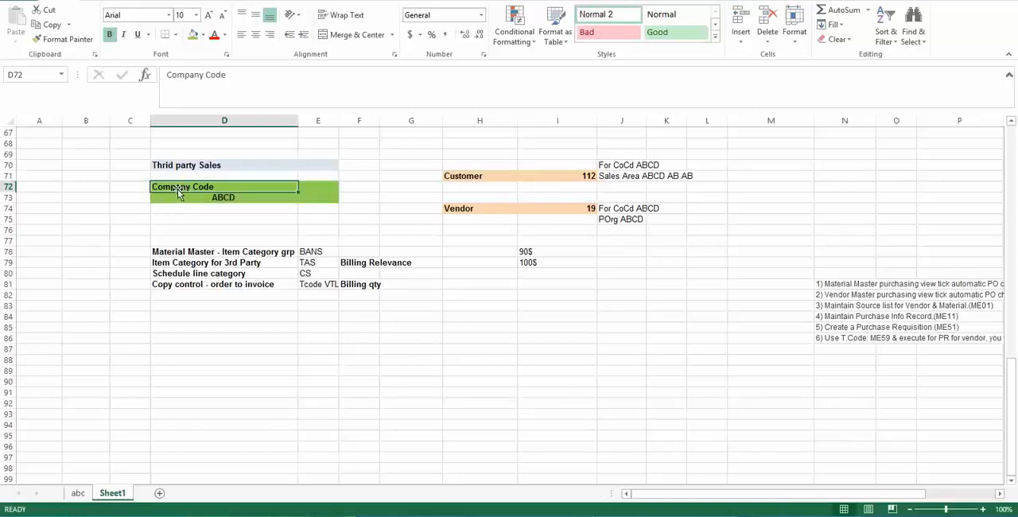
drag(180, 191, 316, 195)
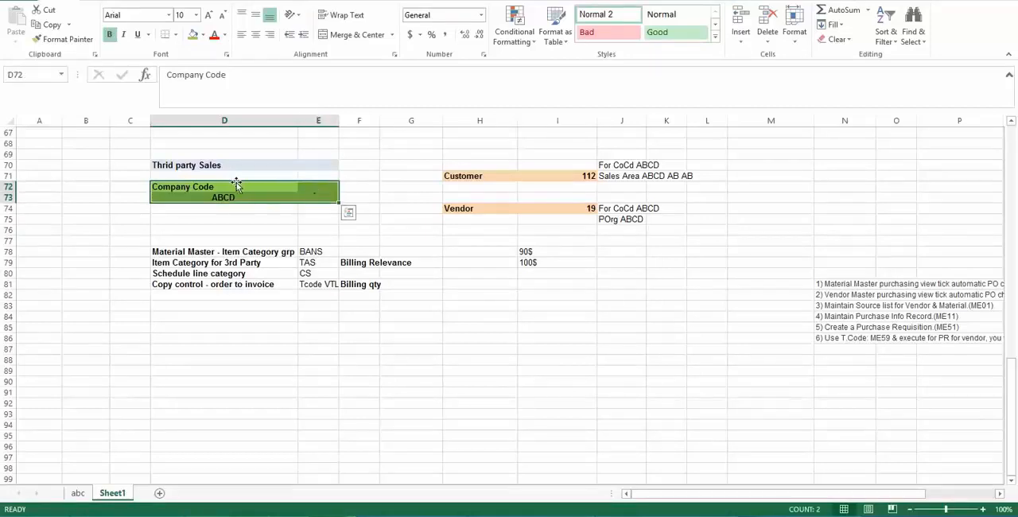
drag(236, 185, 337, 199)
click(465, 208)
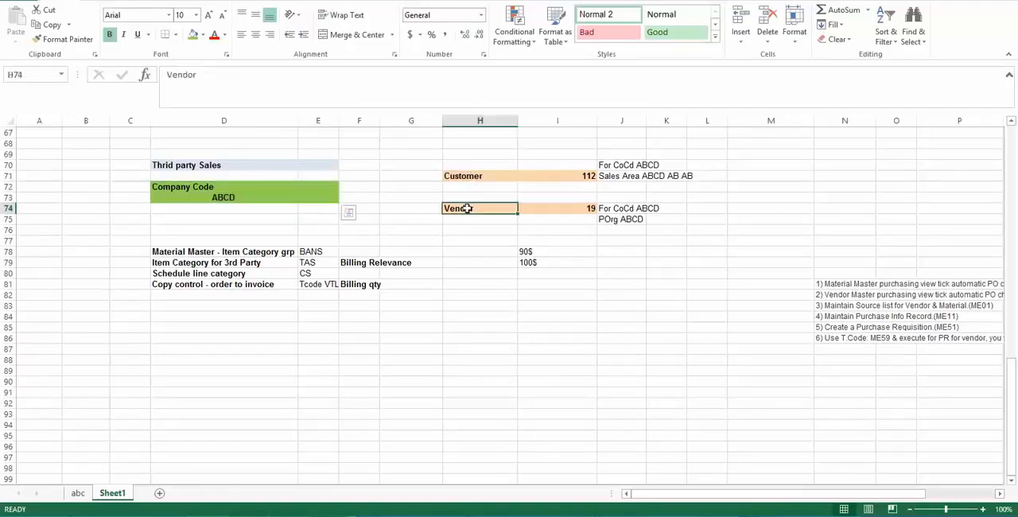
click(250, 197)
click(154, 186)
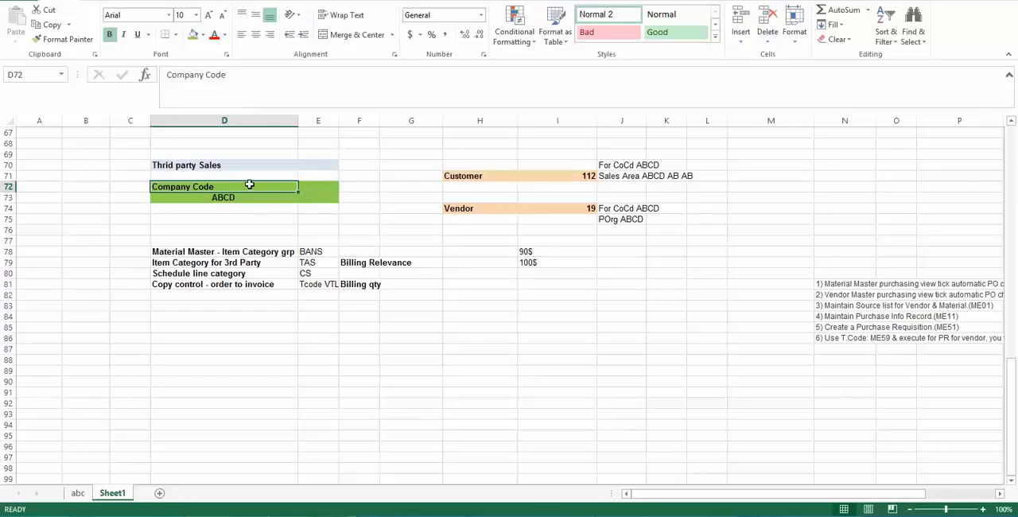
- Enter the note "SAP SD apllication of ERP" in cell D85, below the copy control row
drag(249, 184, 317, 201)
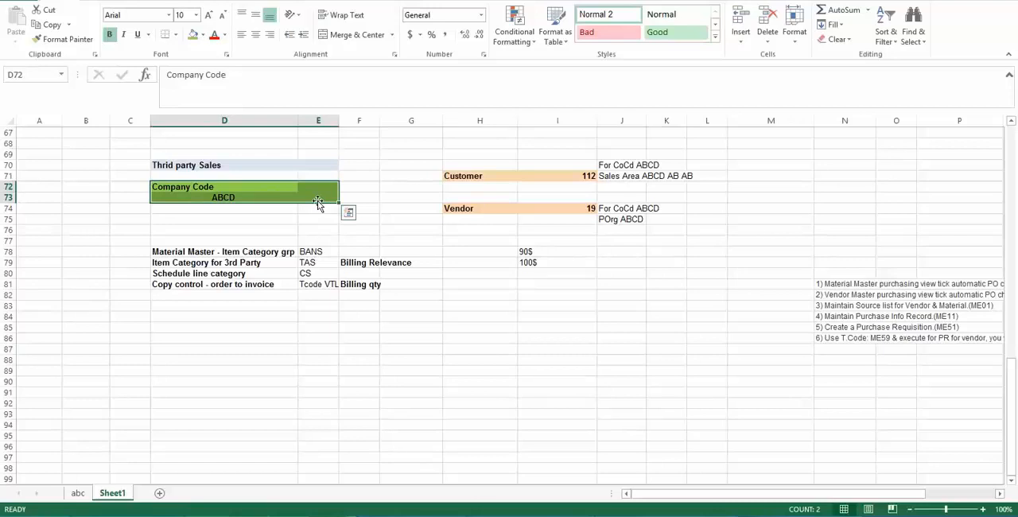
click(180, 333)
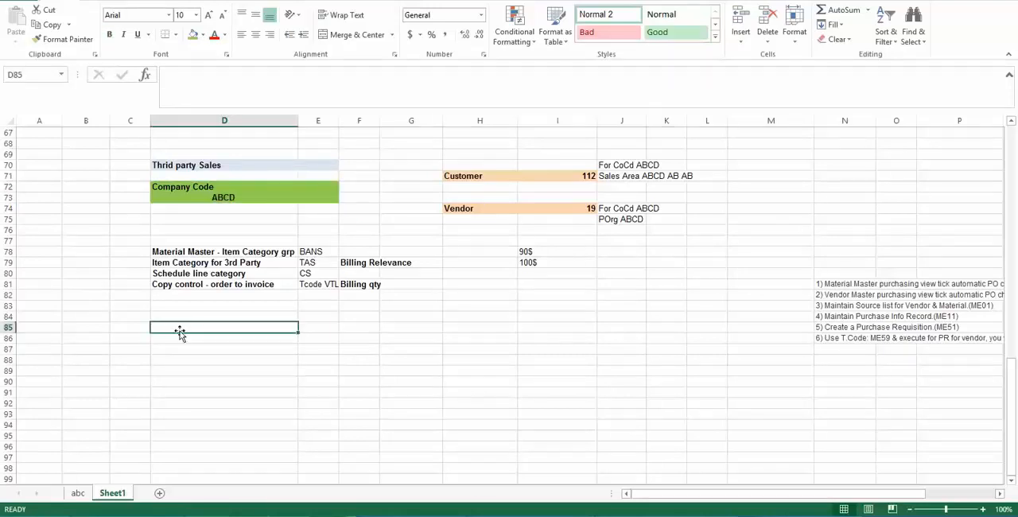
text(SAP SD)
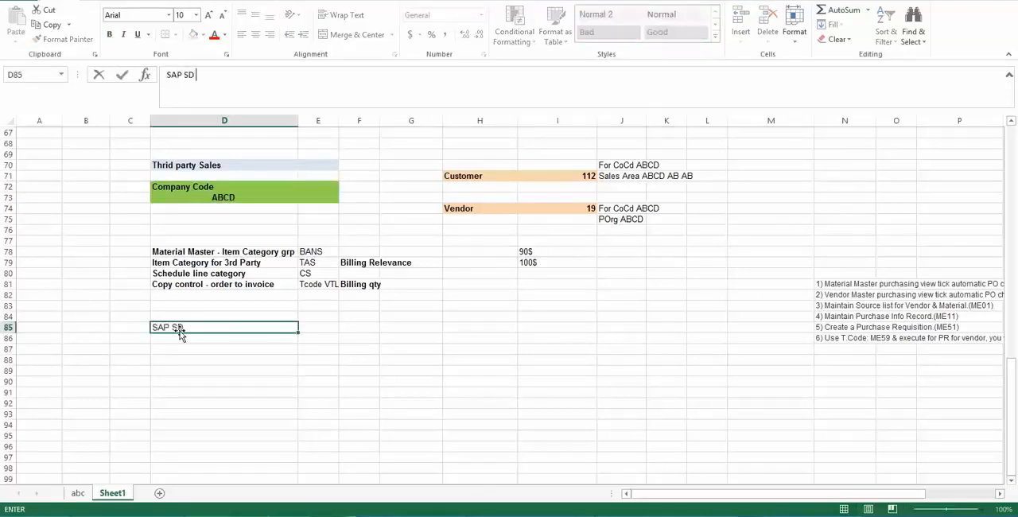
text( apllication of W)
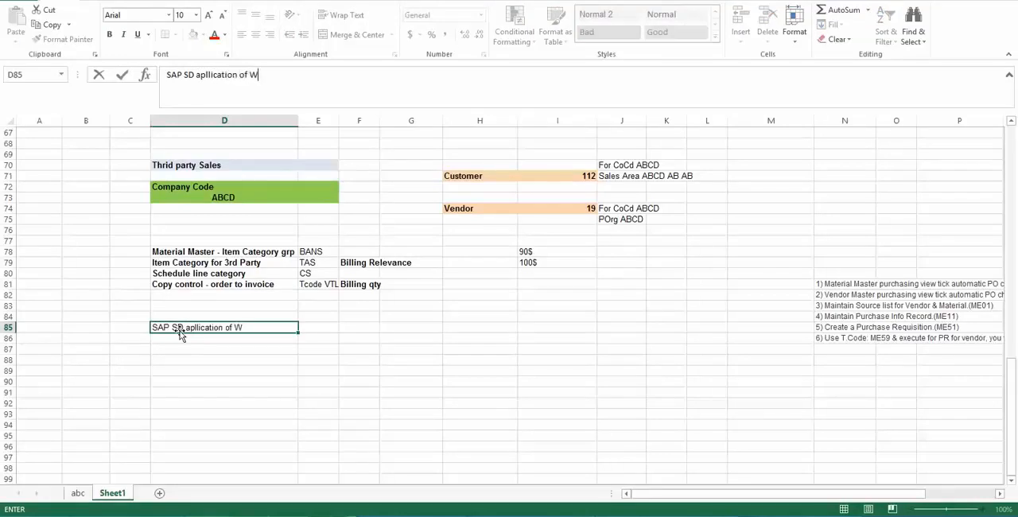
text(E)
key(BackSpace)
key(BackSpace)
text(ERP)
key(Return)
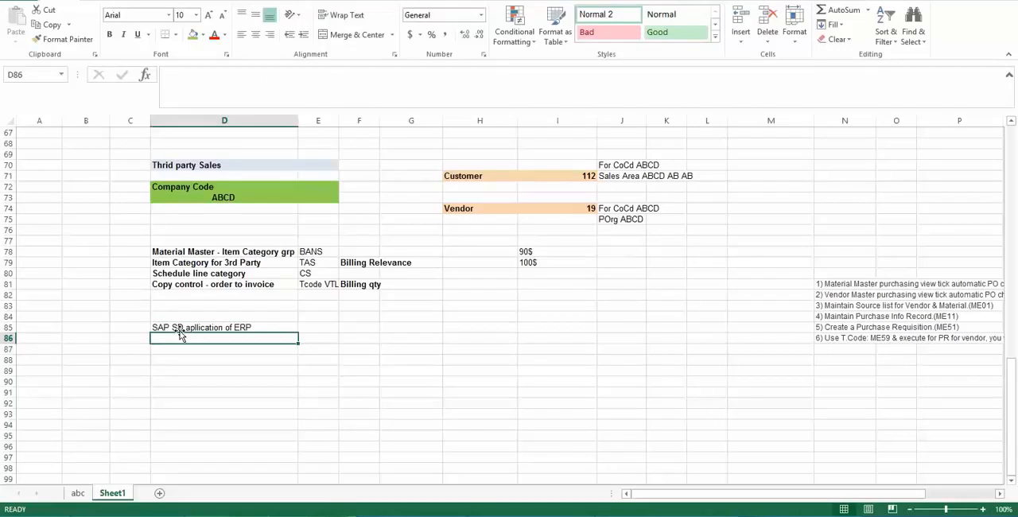
click(189, 360)
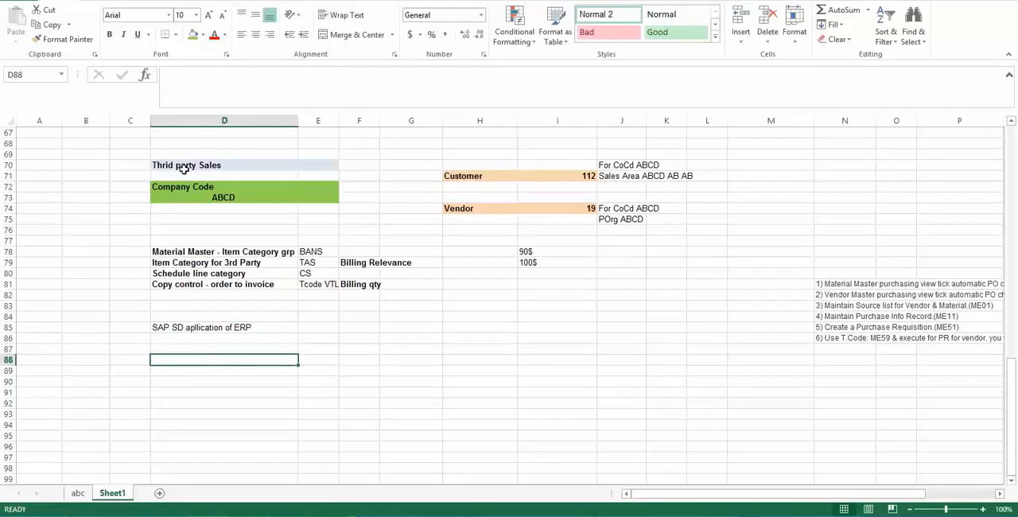
- Examine the third-party sales area, relating the Company Code ABCD block to the Customer entry and its number
drag(165, 163, 557, 293)
click(557, 293)
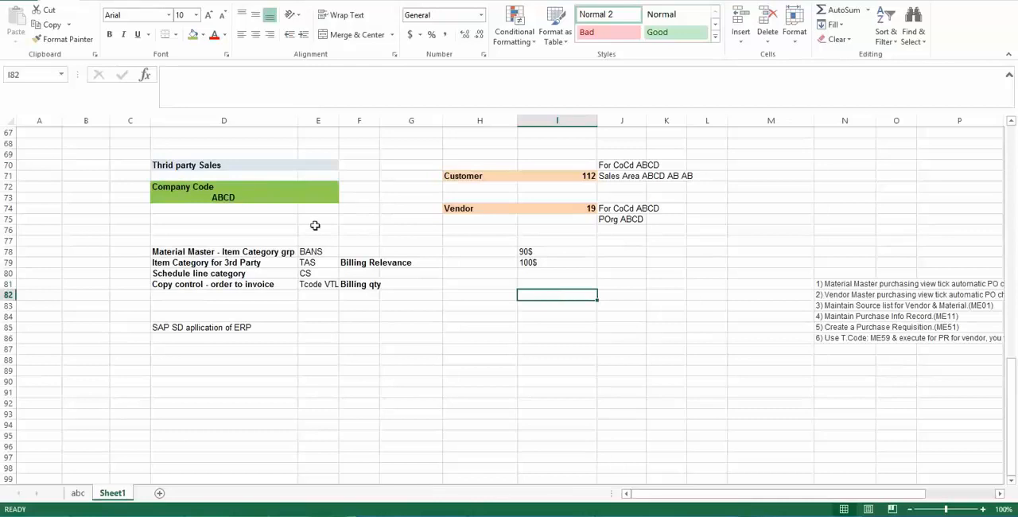
click(166, 185)
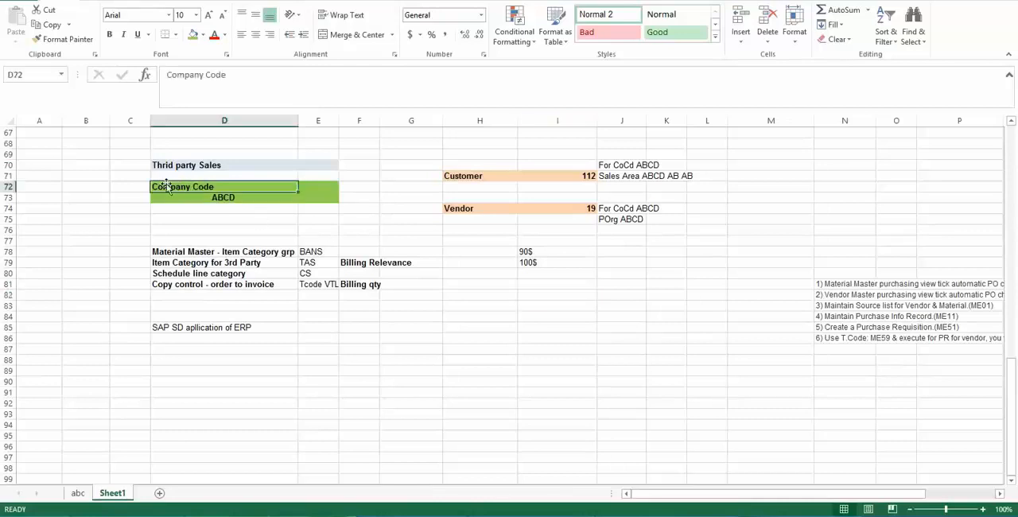
click(206, 198)
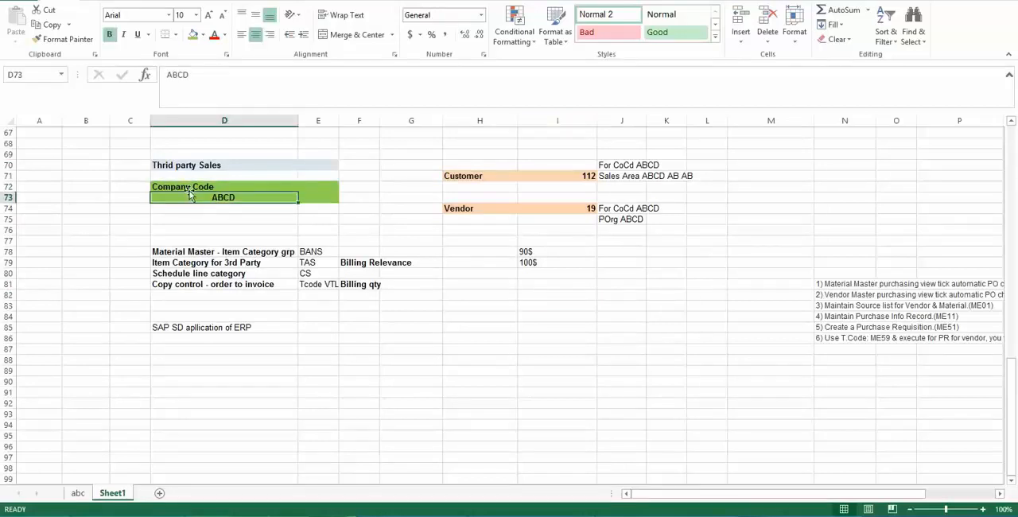
click(229, 186)
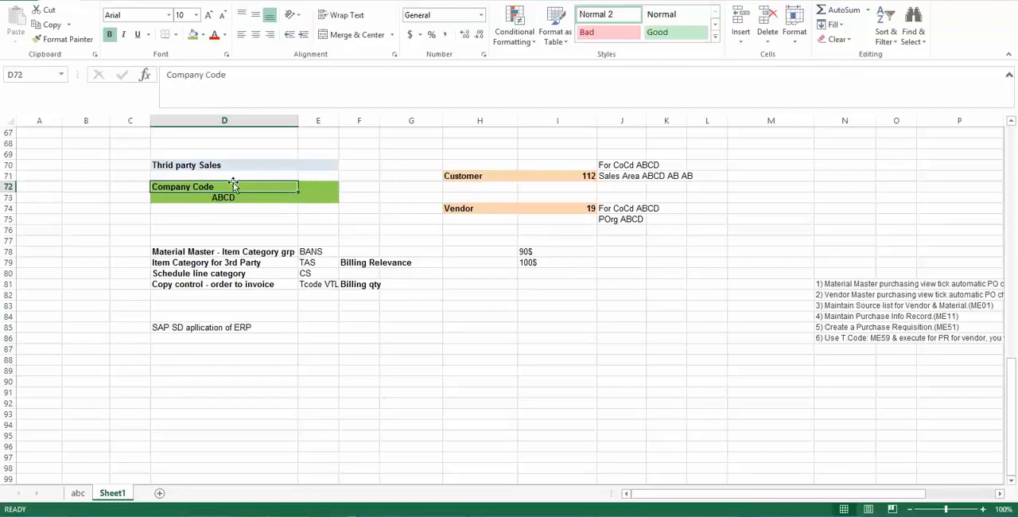
click(475, 176)
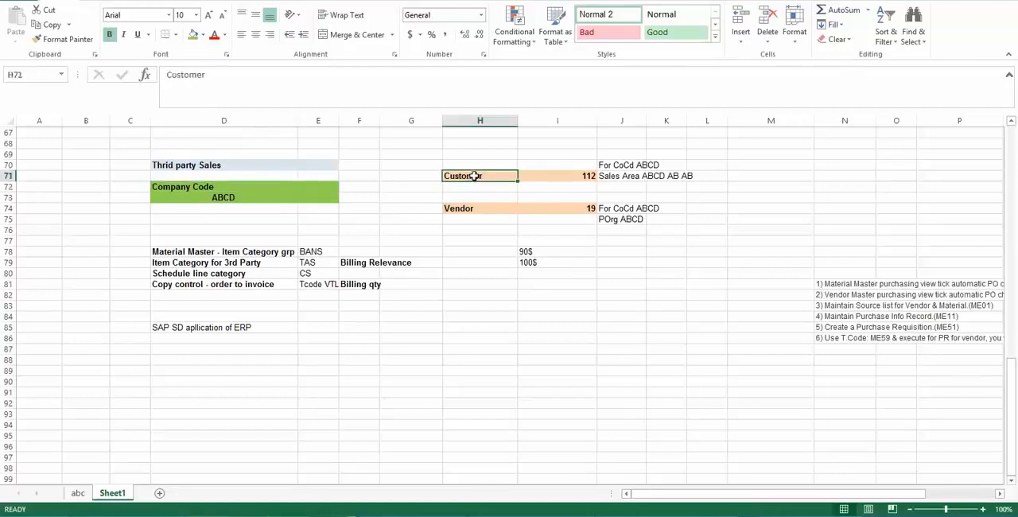
click(177, 187)
click(217, 199)
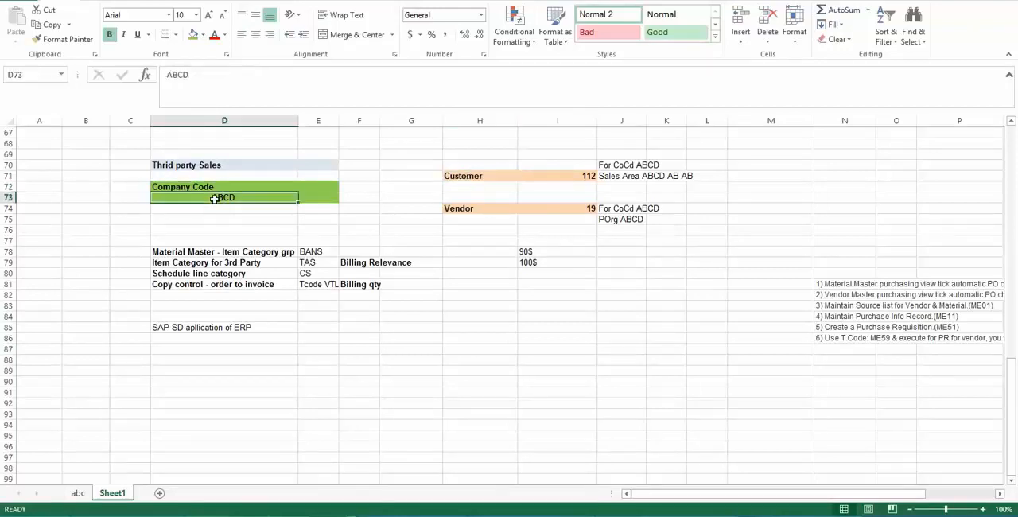
click(454, 175)
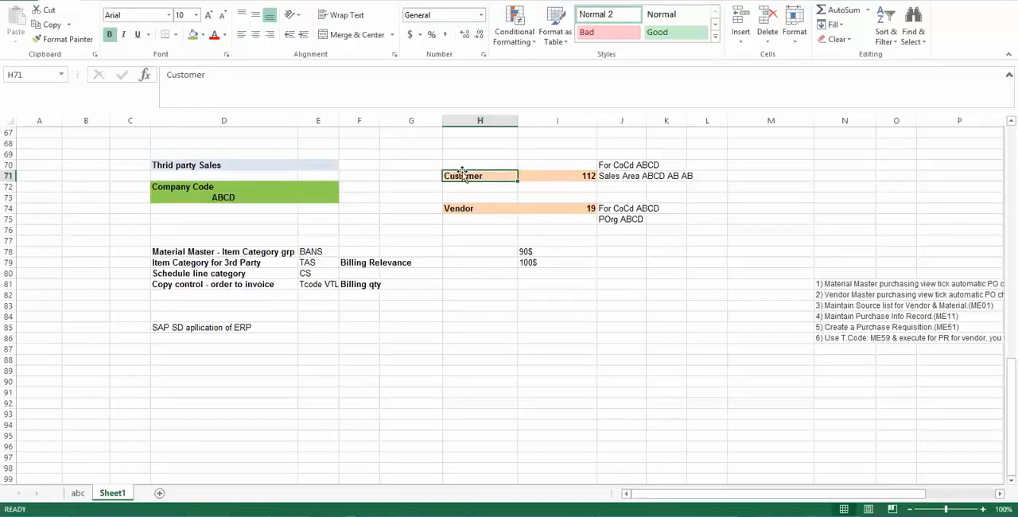
click(565, 176)
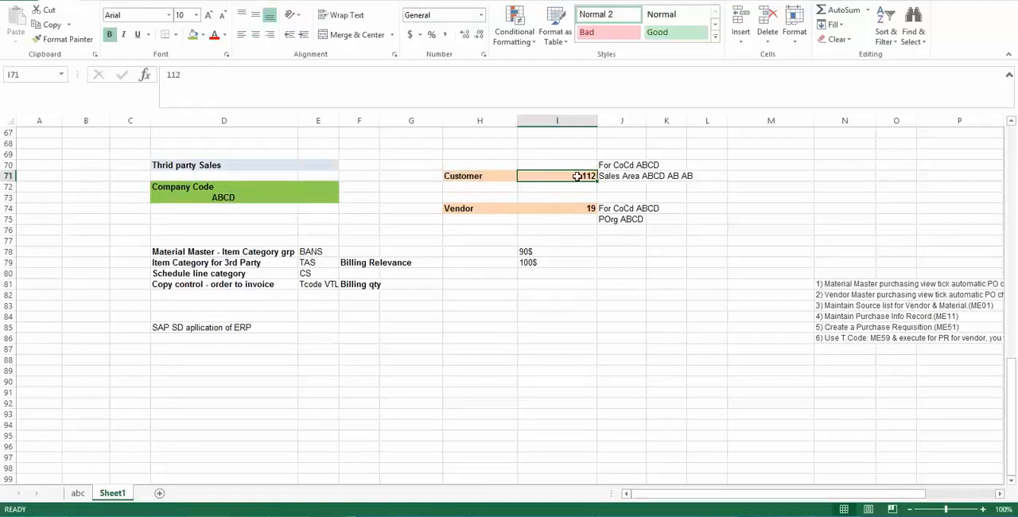
- Compare the Vendor entry and its number with the Customer entry and its number in rows 71 and 74
click(459, 209)
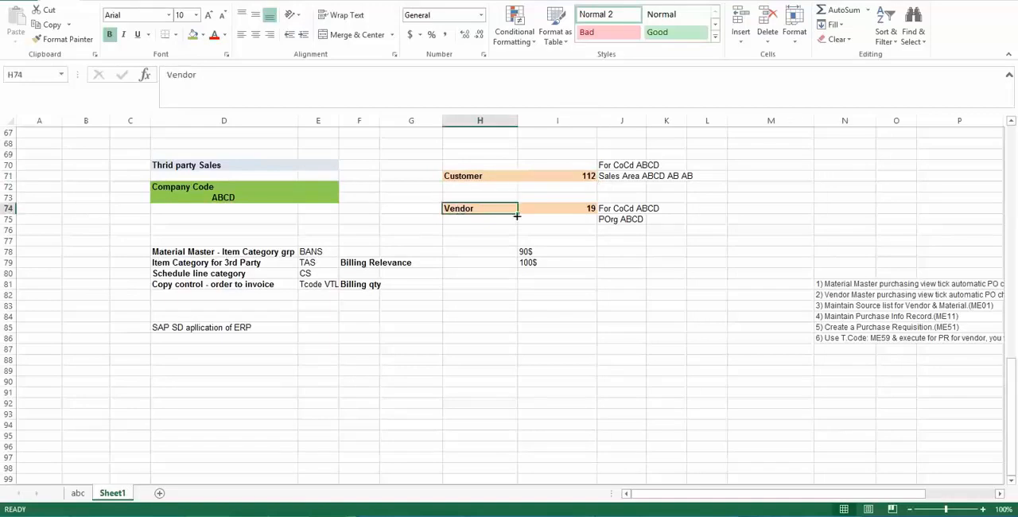
click(578, 212)
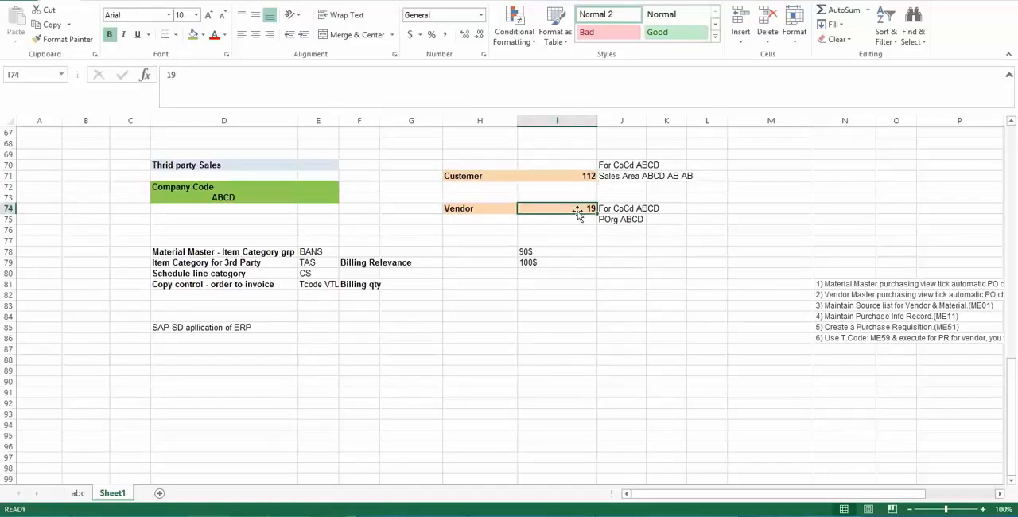
click(577, 175)
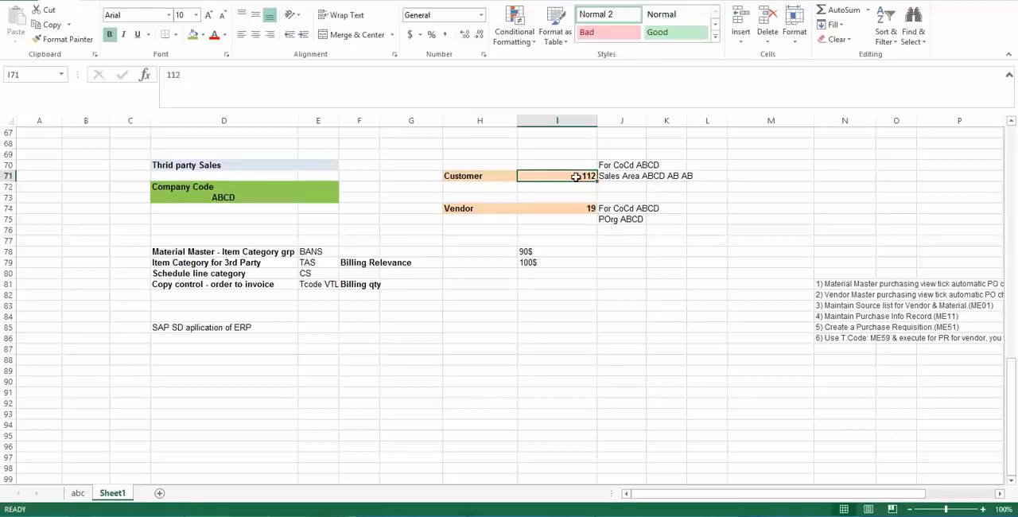
click(585, 210)
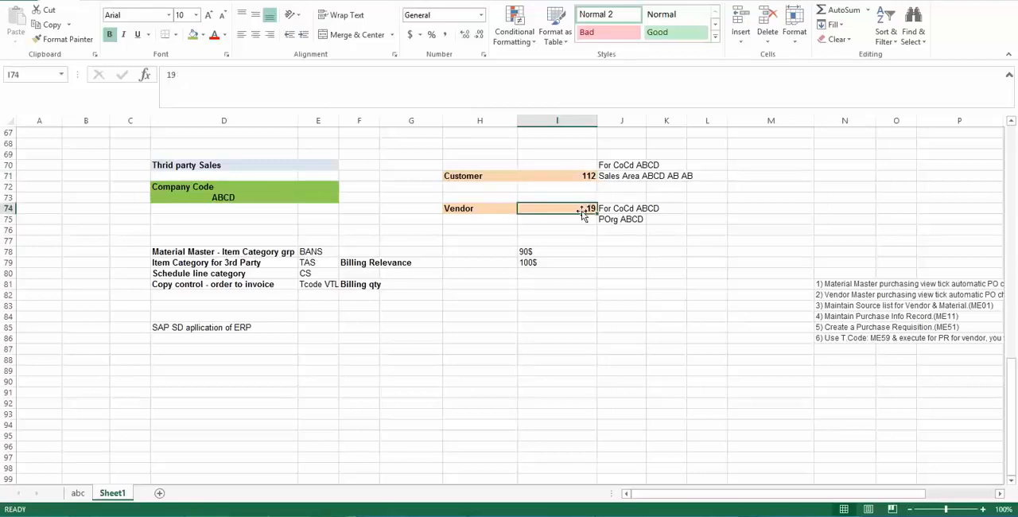
click(682, 213)
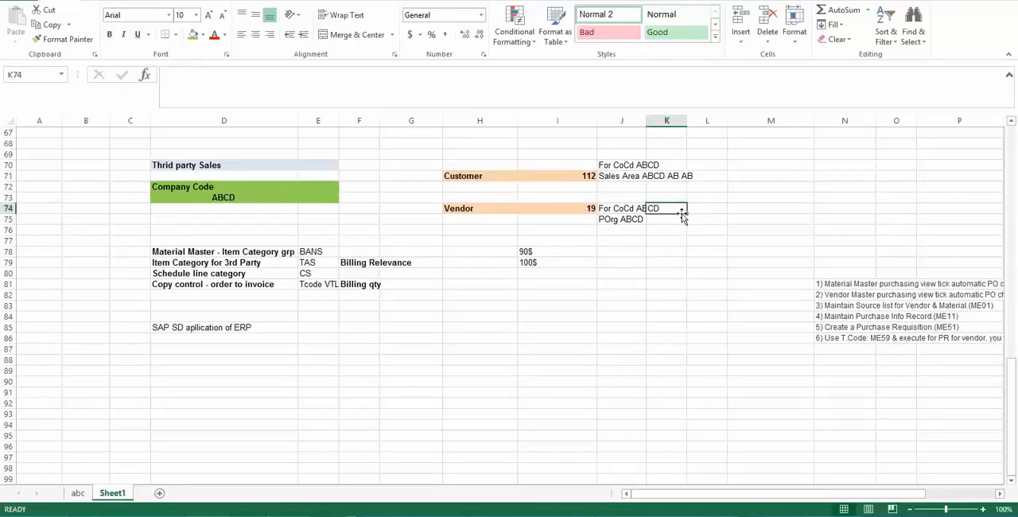
click(559, 207)
click(556, 173)
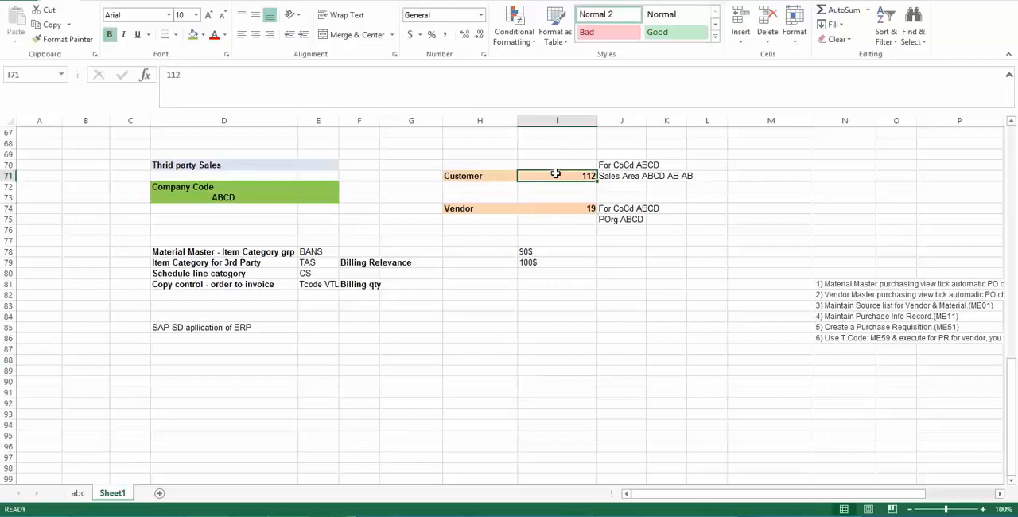
click(489, 178)
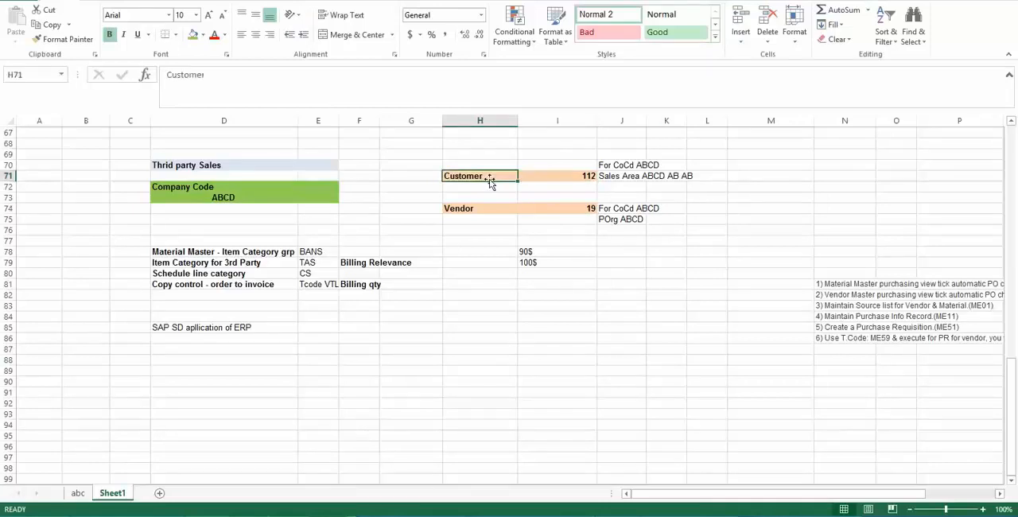
click(542, 181)
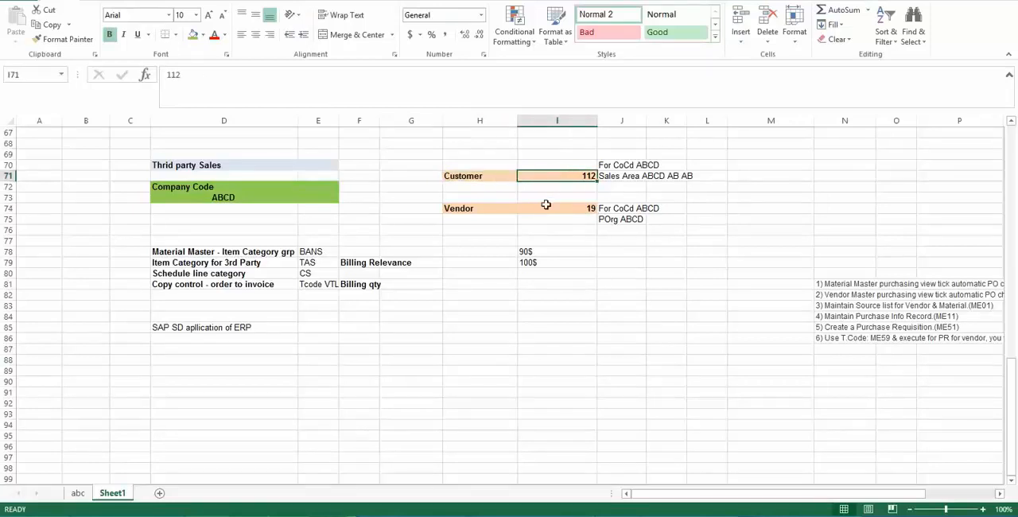
click(545, 208)
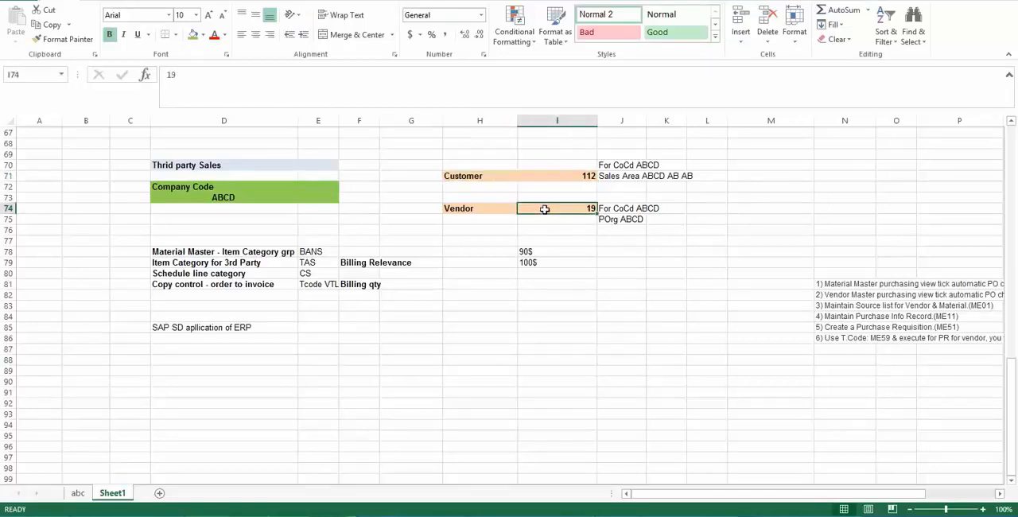
- Enter "Sales org ABCD" in cell D75, beneath the Company Code ABCD block
click(216, 197)
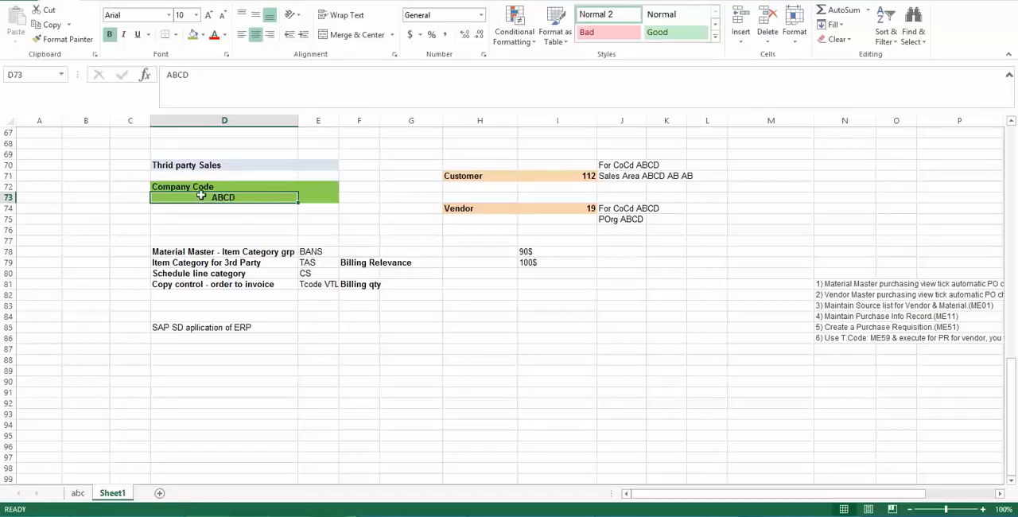
click(209, 188)
click(215, 219)
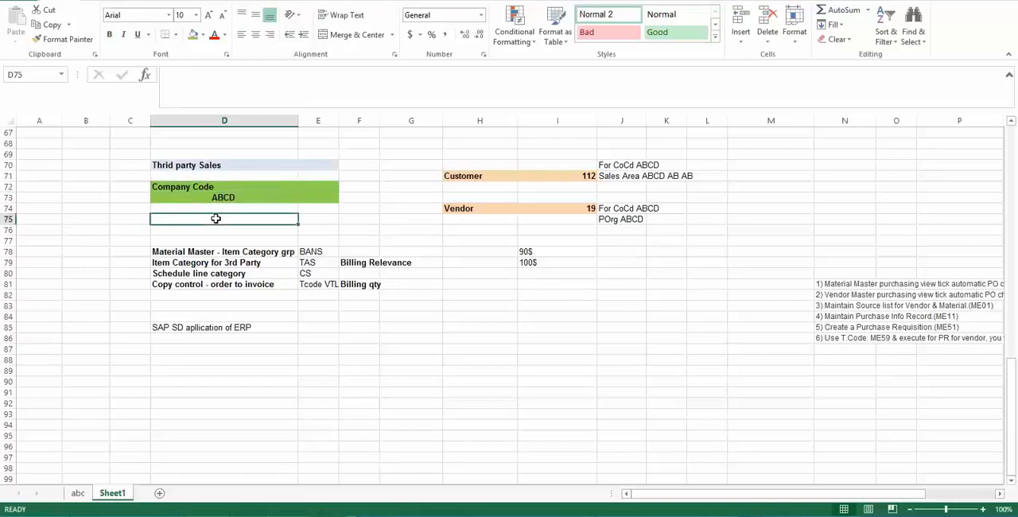
text(Sales)
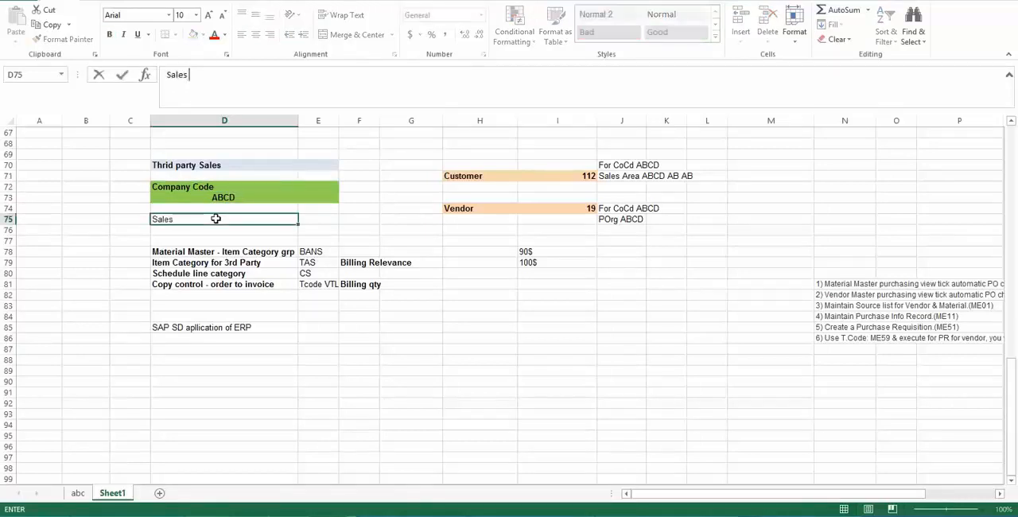
text( org ABCD)
key(Return)
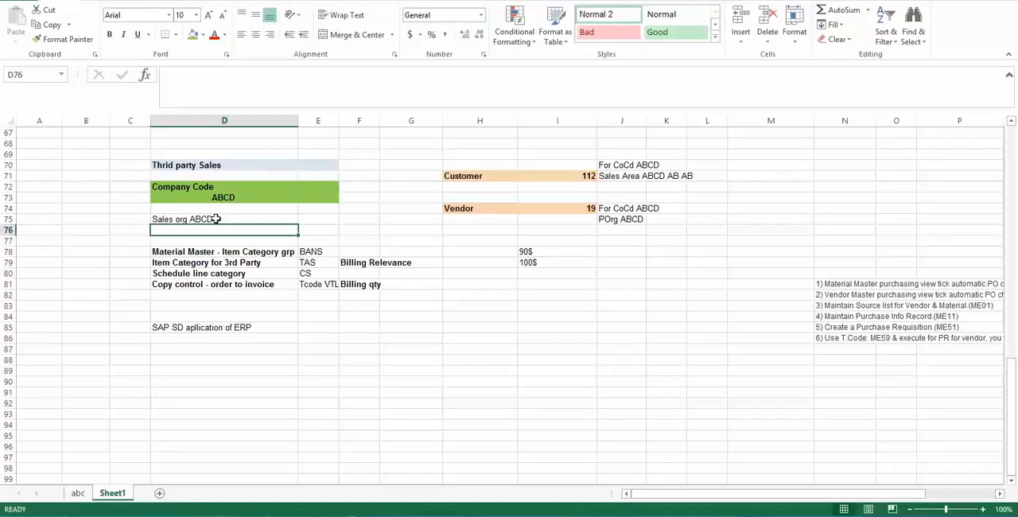
- Enter "Purchasing Org ABCD" in cell D76, directly under the sales organization line
text(Purc)
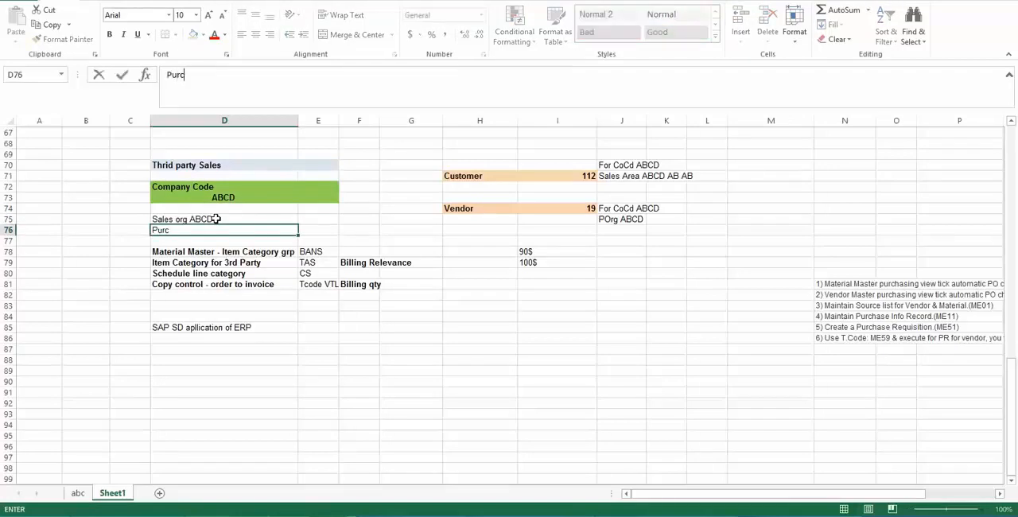
text(hasing Org ABCD)
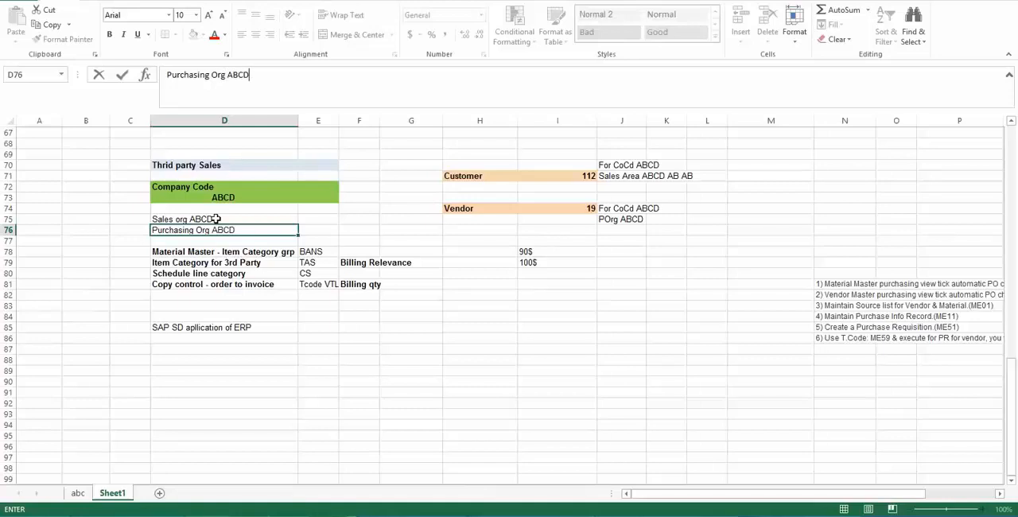
key(Return)
- Examine how the Sales org ABCD and Purchasing Org ABCD lines relate to the Company Code ABCD block
click(226, 218)
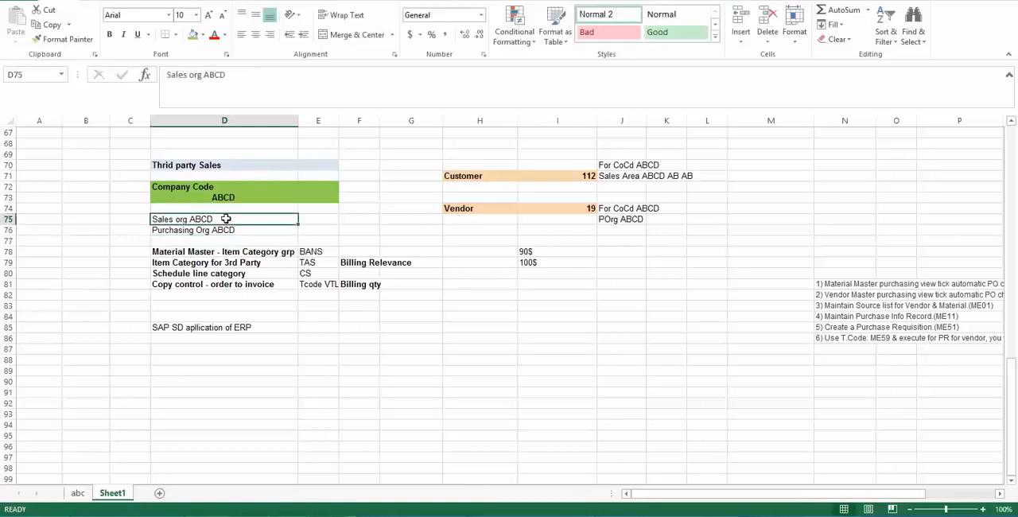
click(226, 229)
click(213, 185)
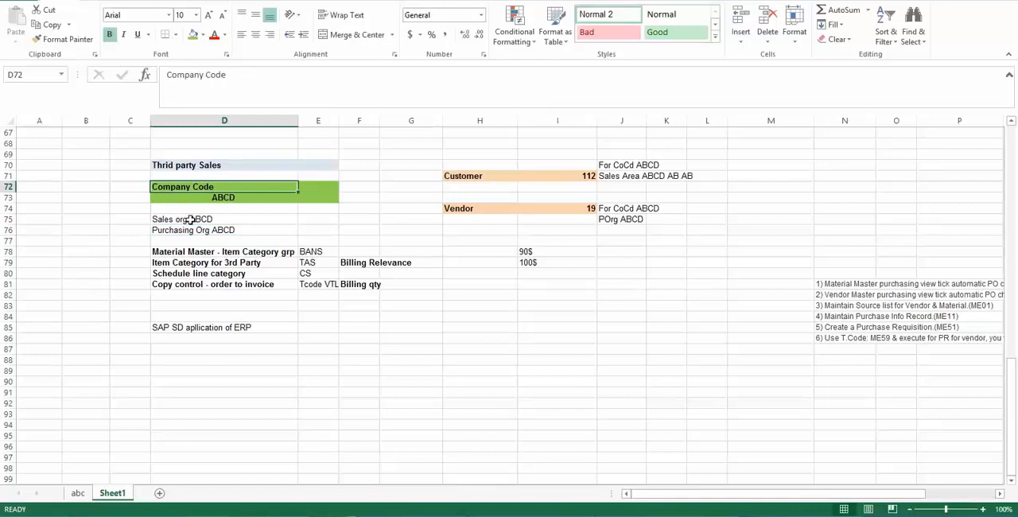
click(191, 220)
click(192, 230)
drag(191, 236, 209, 199)
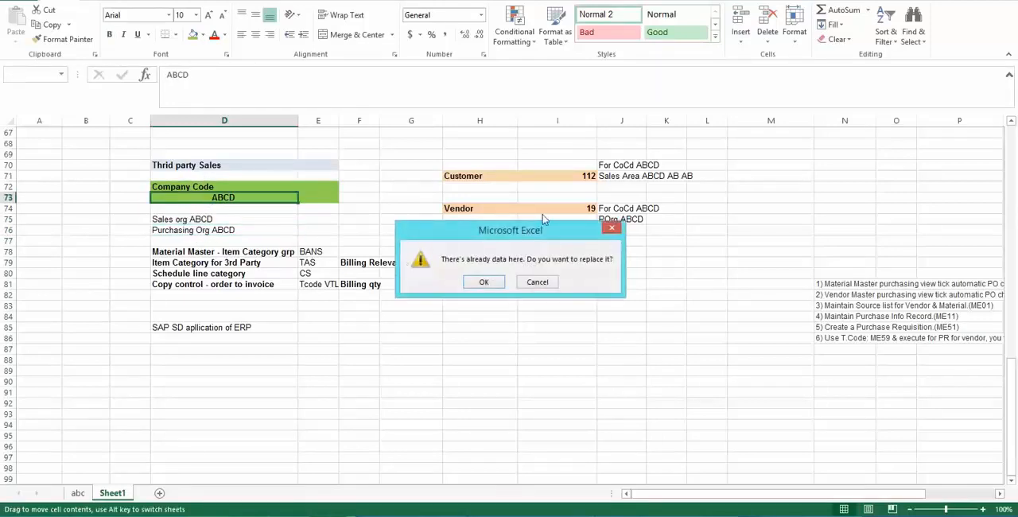
click(538, 282)
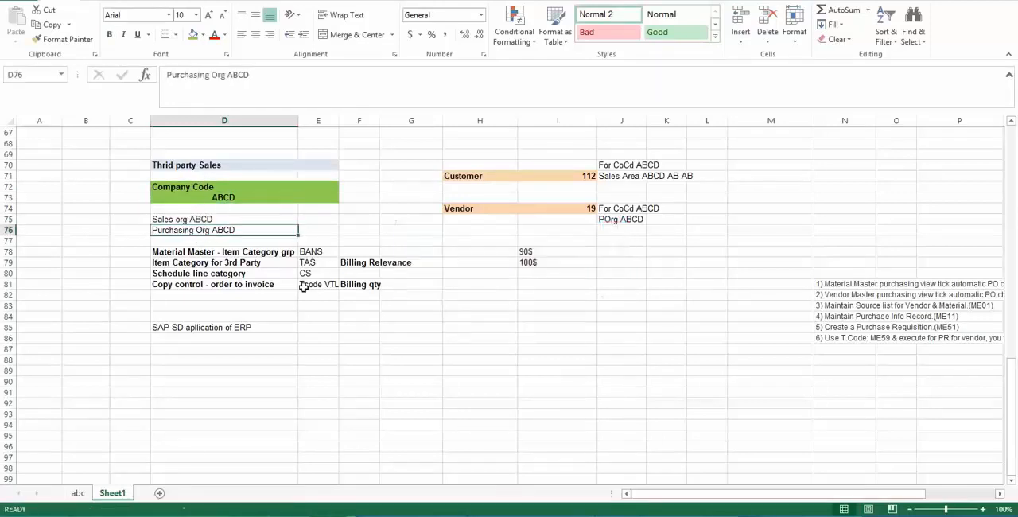
click(175, 218)
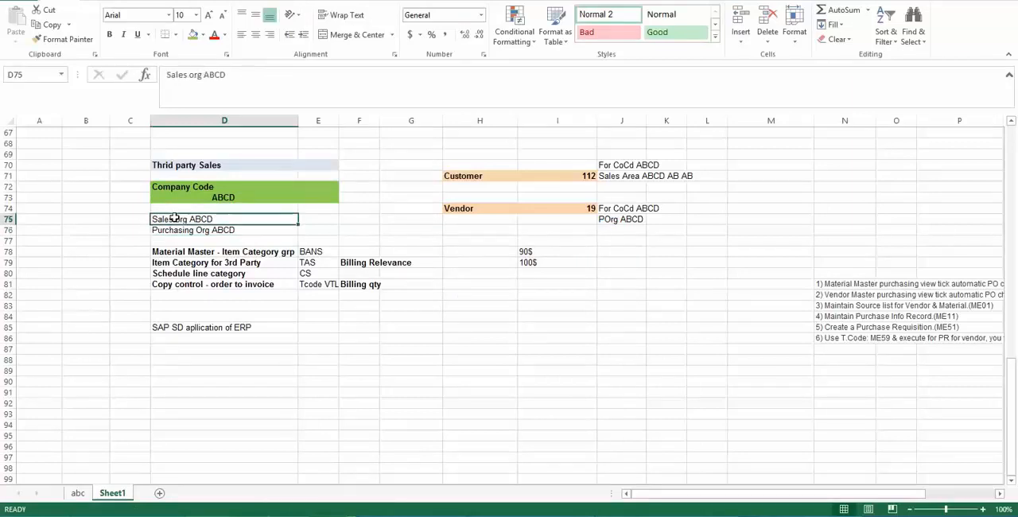
click(187, 186)
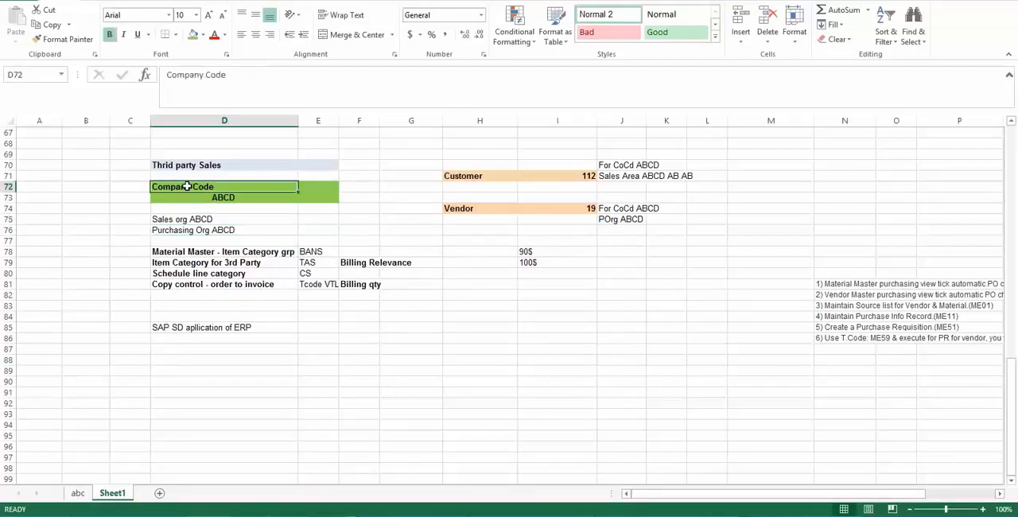
- Examine how the sales organization relates to the Customer and the purchasing organization to the Vendor under Company Code ABCD
click(185, 222)
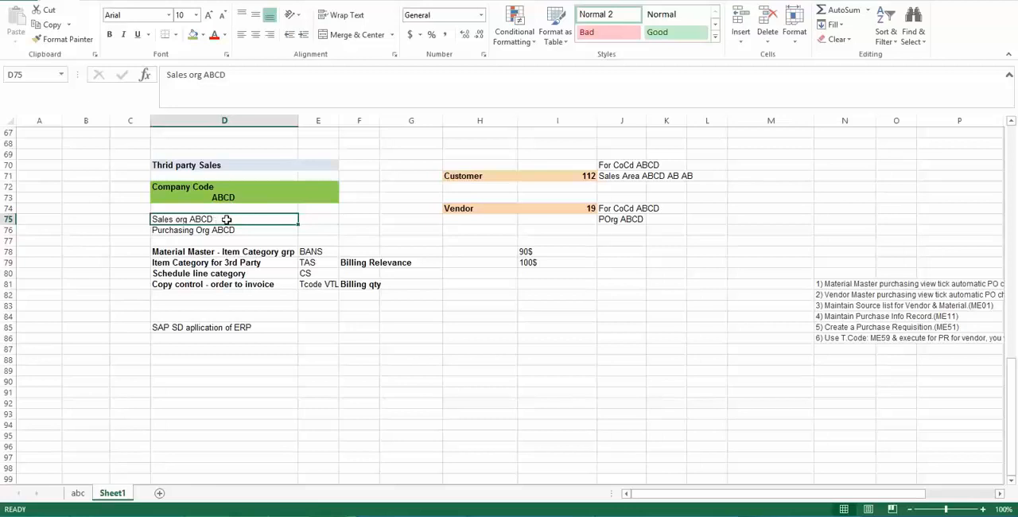
click(463, 176)
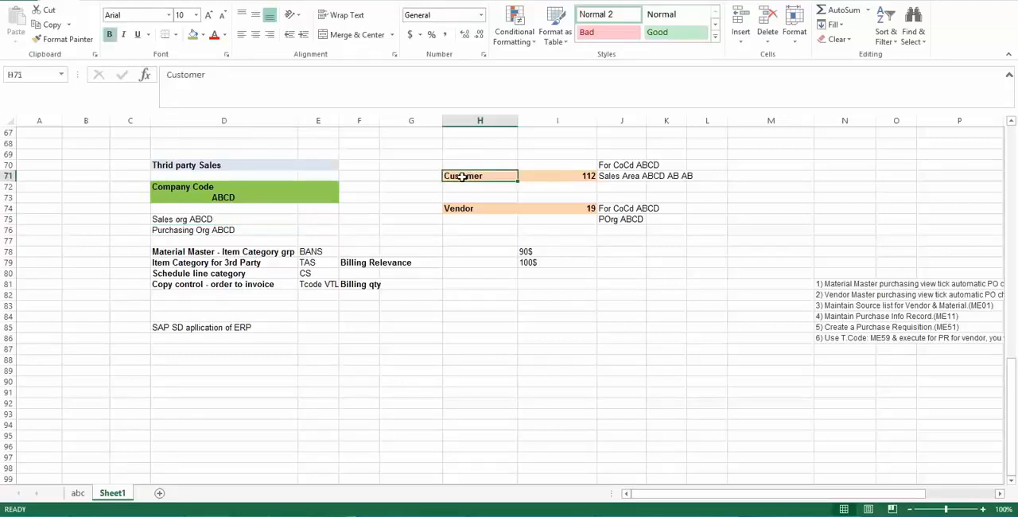
click(183, 187)
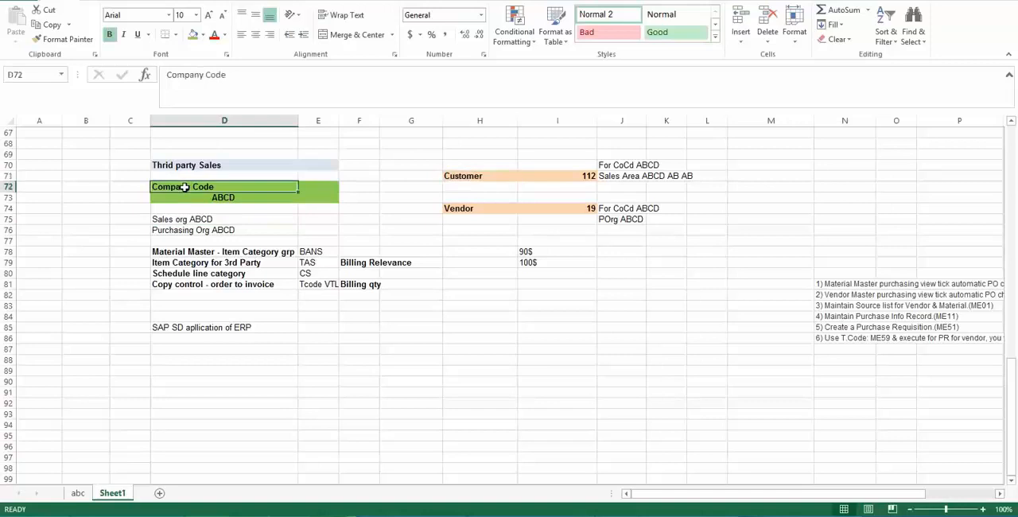
click(210, 232)
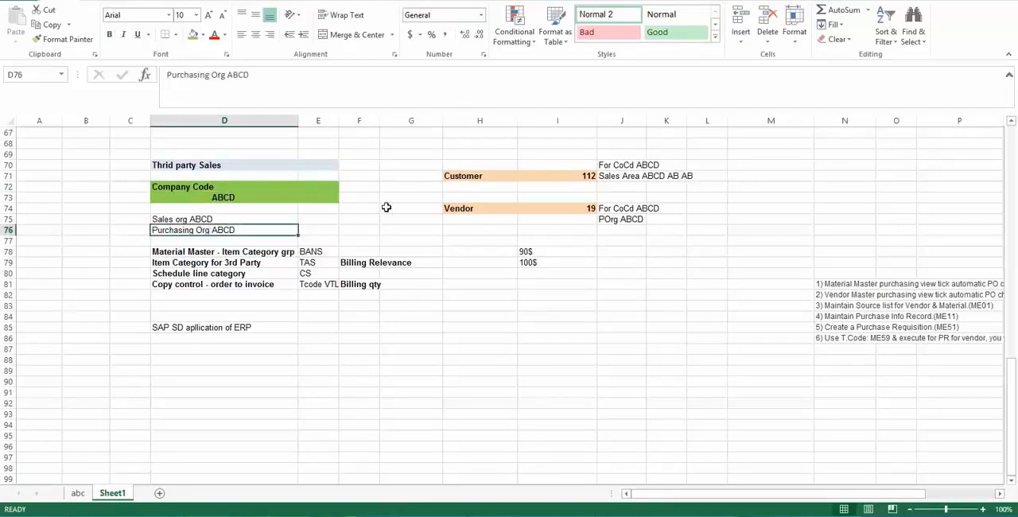
click(470, 208)
click(249, 230)
click(217, 196)
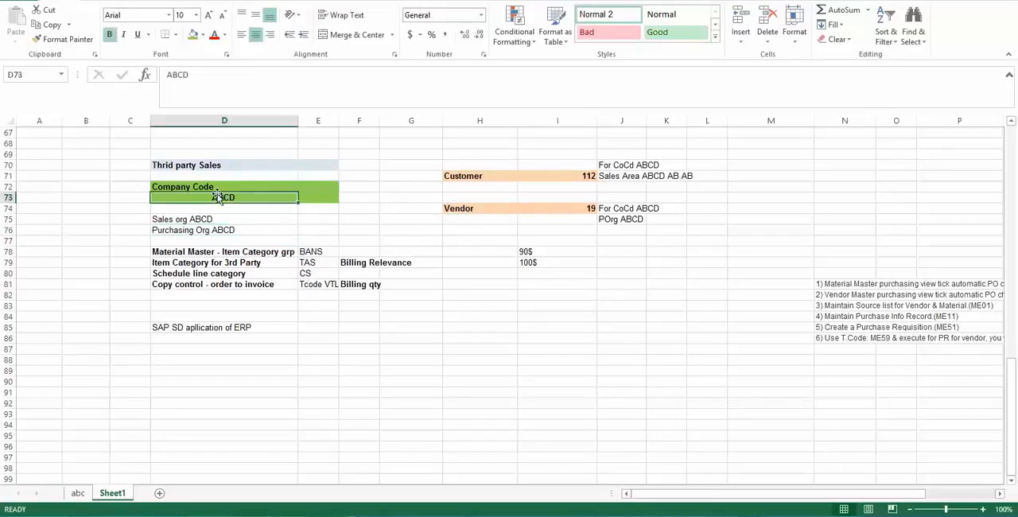
click(161, 164)
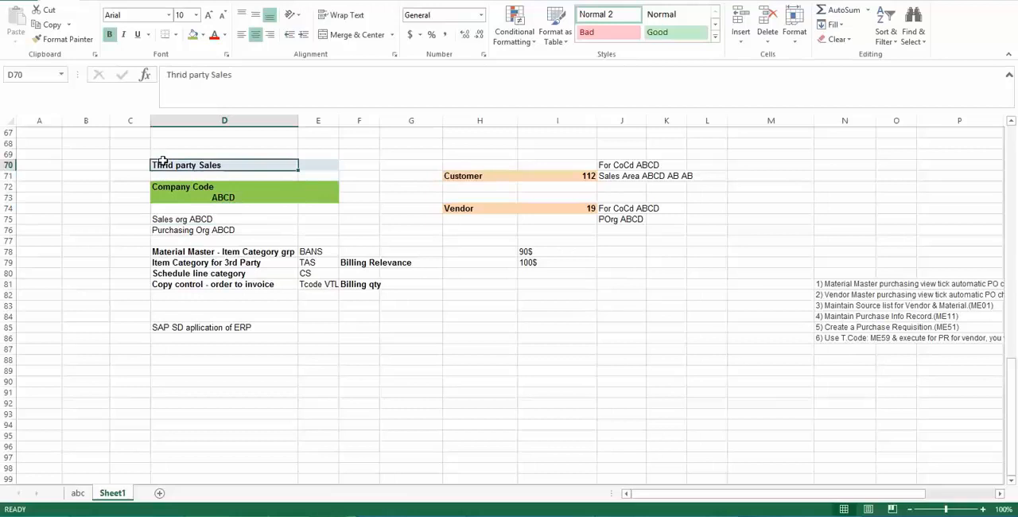
click(164, 219)
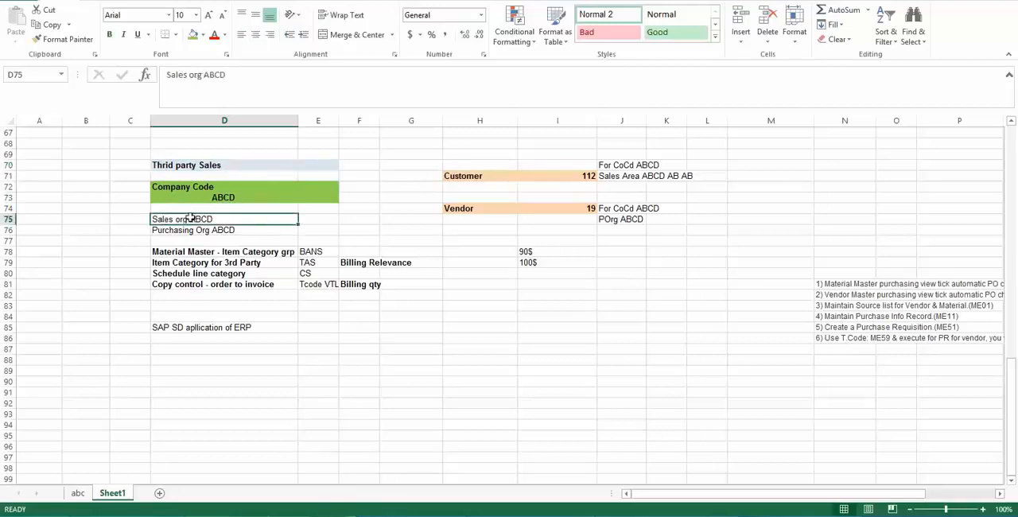
drag(190, 220, 193, 236)
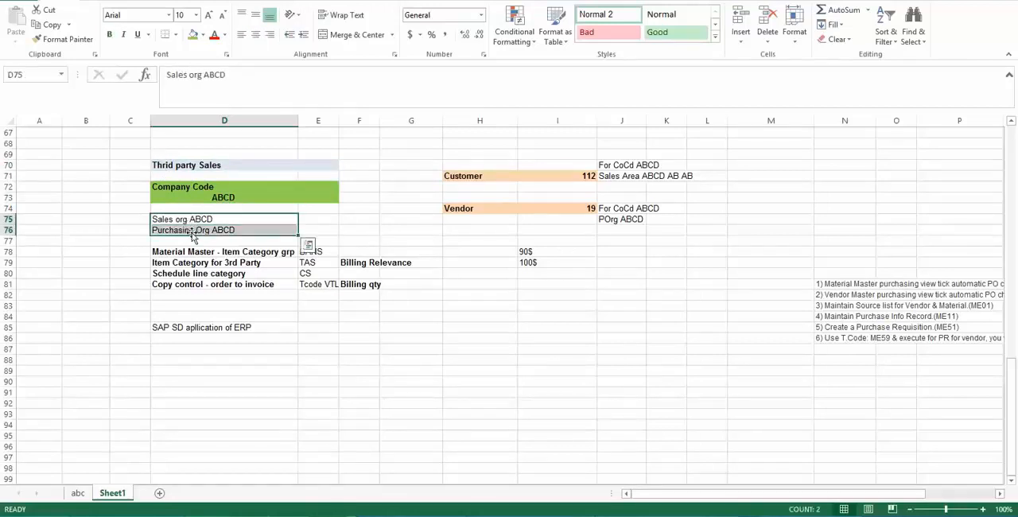
click(170, 229)
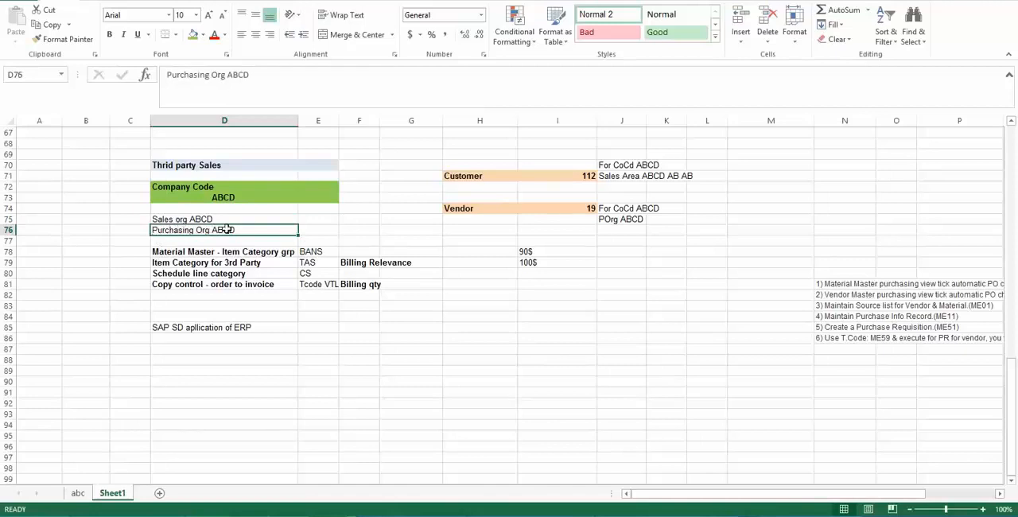
click(175, 220)
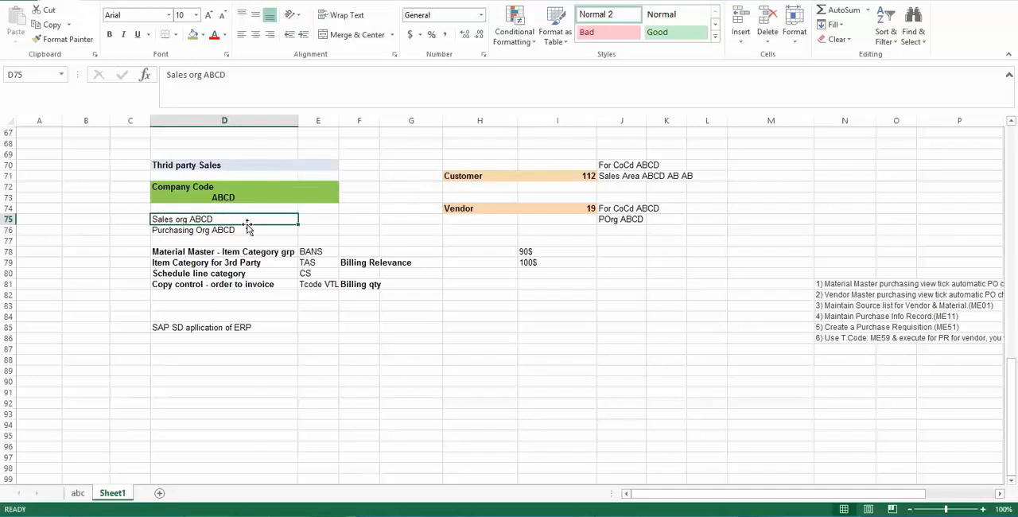
- Check the Customer's company code and sales area entries in J70 and J71 against Company Code ABCD
click(539, 175)
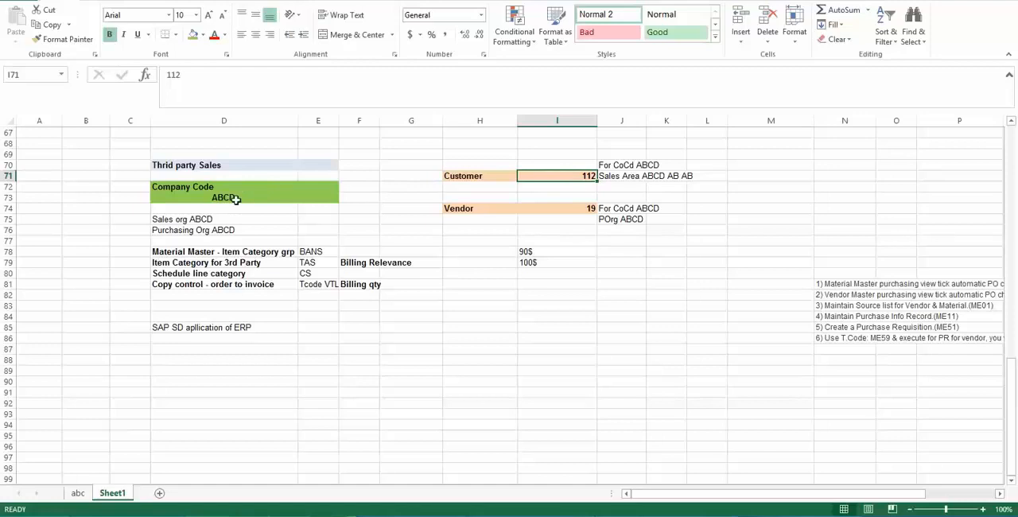
click(605, 164)
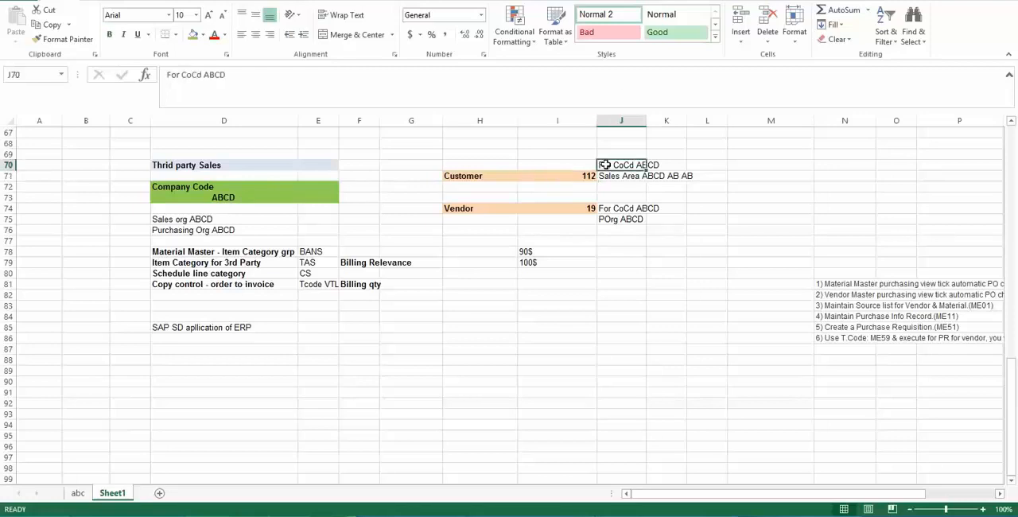
click(455, 179)
click(213, 197)
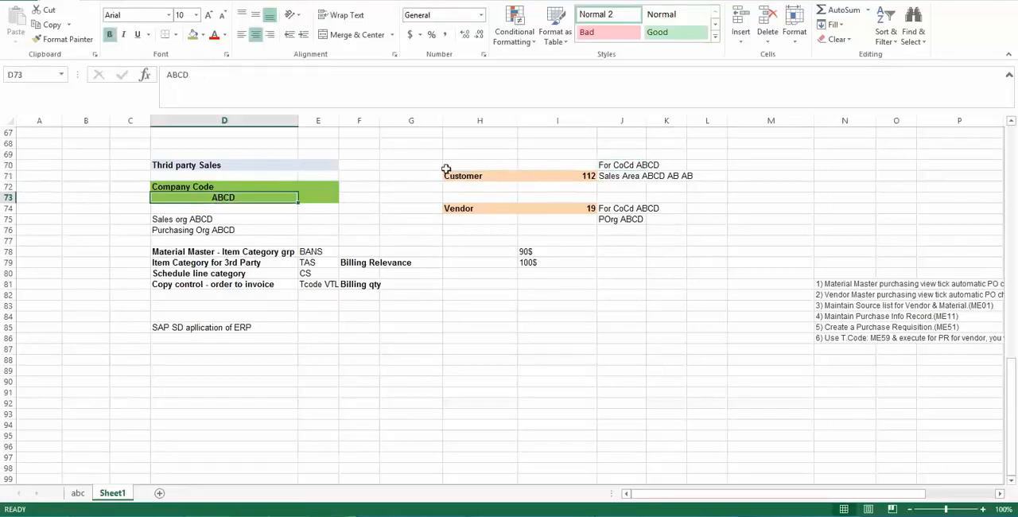
click(476, 176)
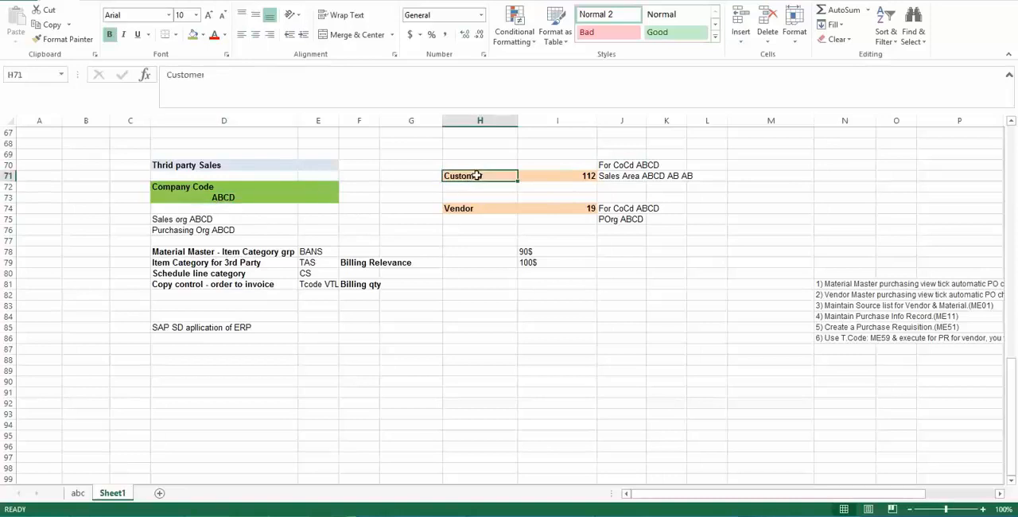
click(236, 197)
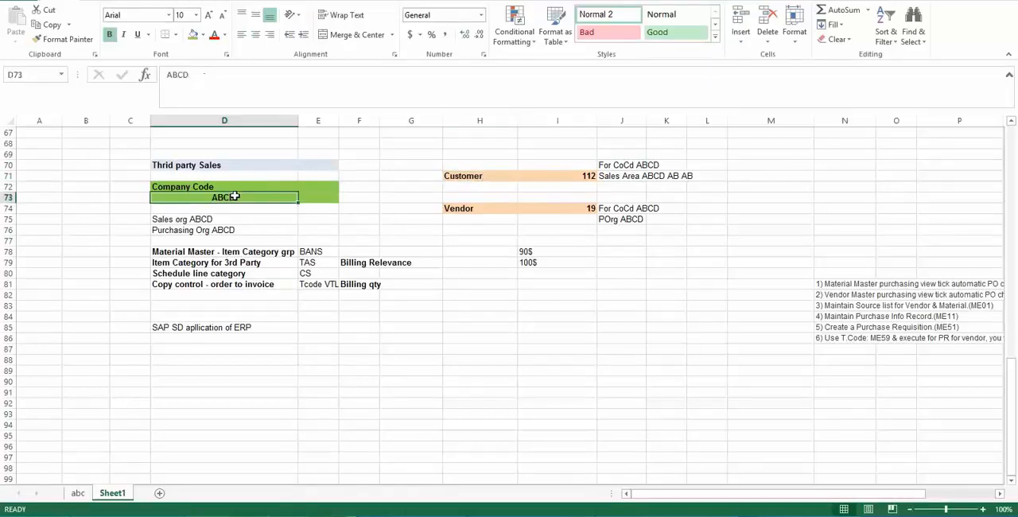
click(609, 176)
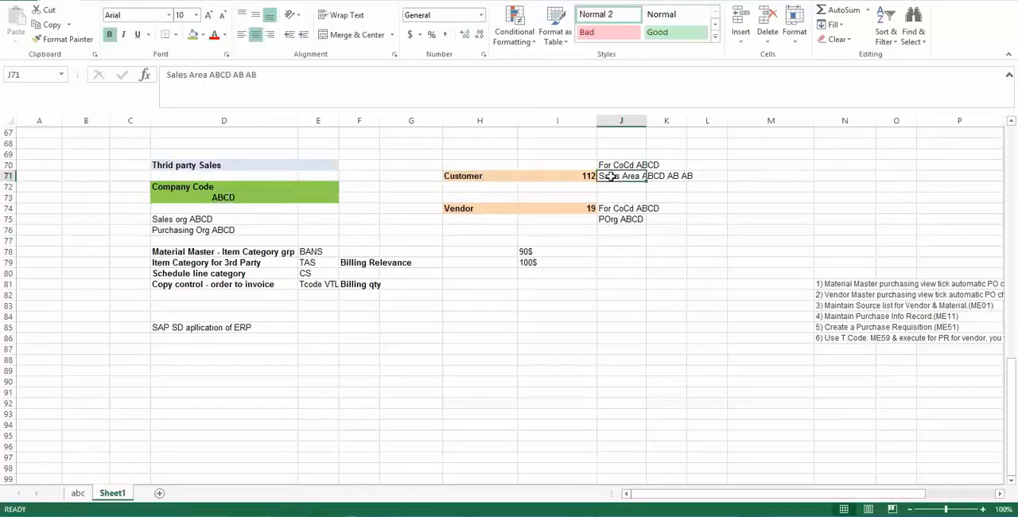
click(250, 198)
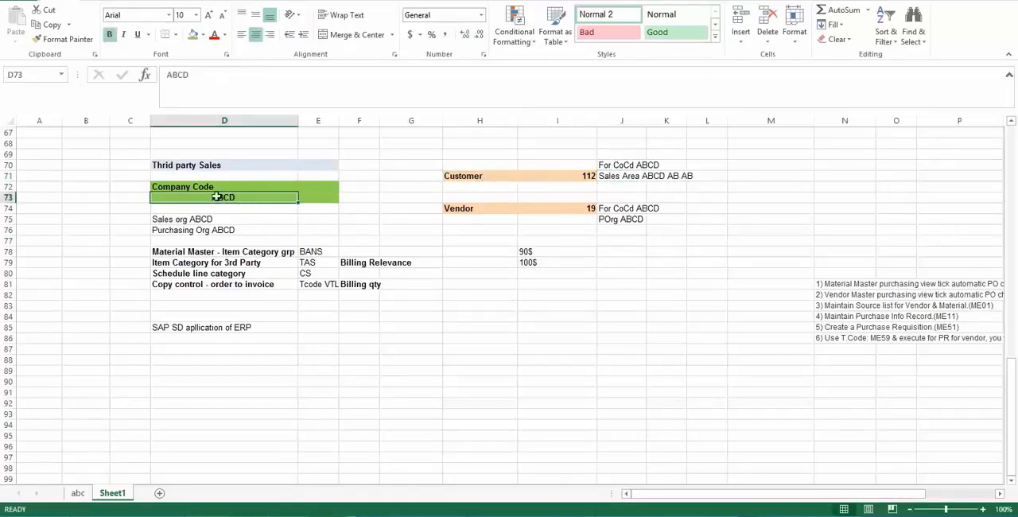
click(630, 174)
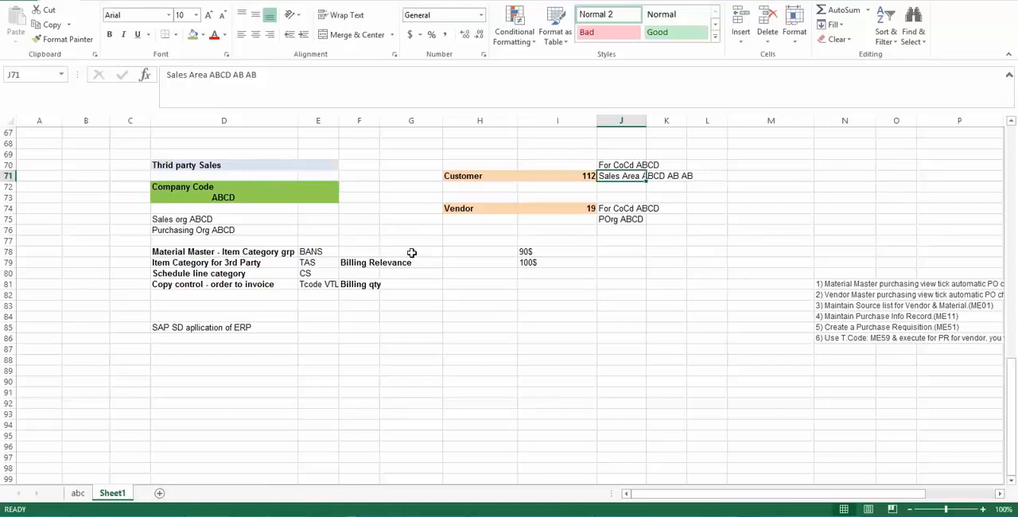
- Check the Vendor's company code and purchasing organization entries in J74 and J75 against Company Code ABCD
click(473, 208)
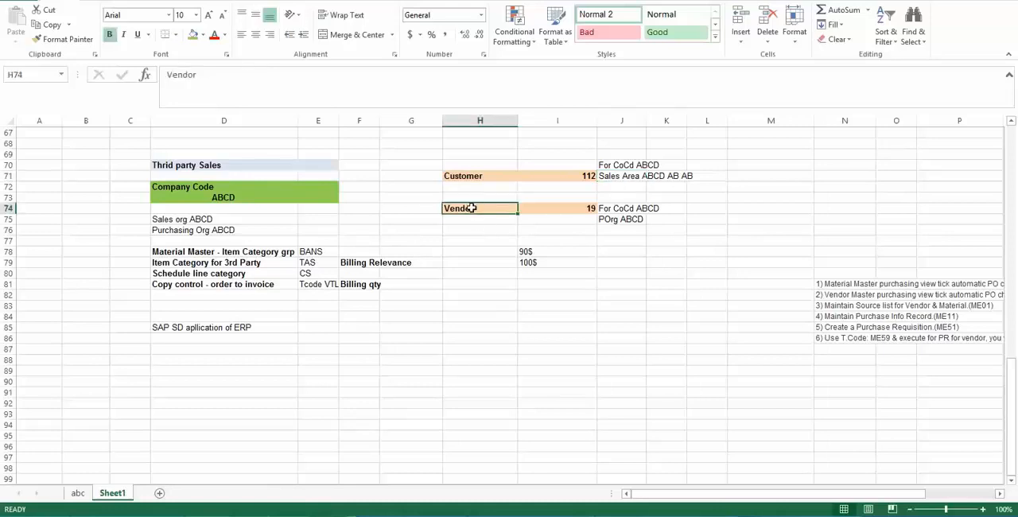
click(522, 209)
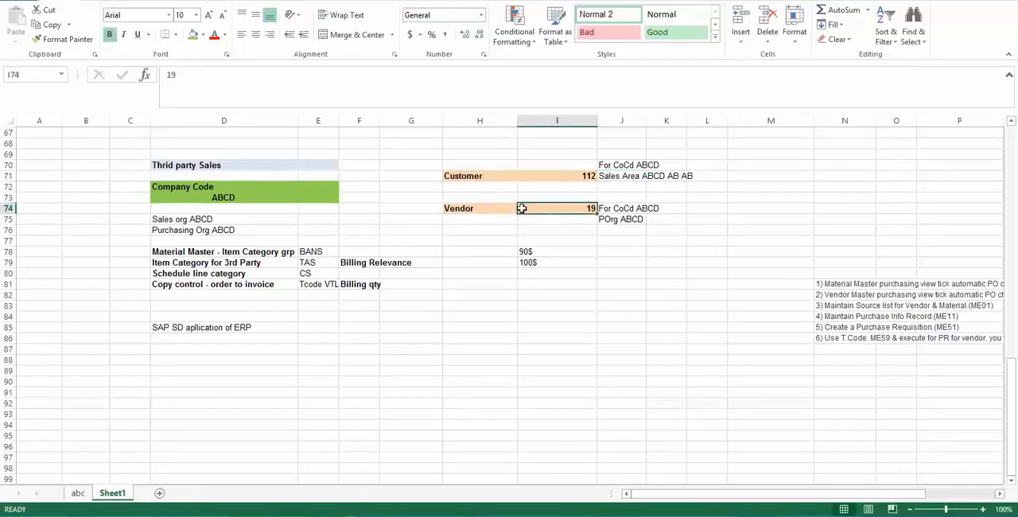
click(223, 200)
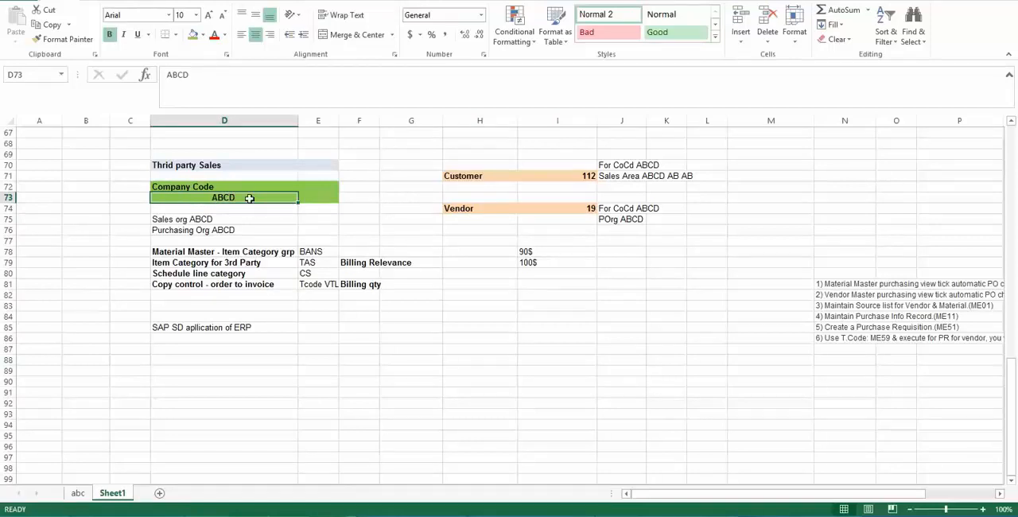
click(476, 210)
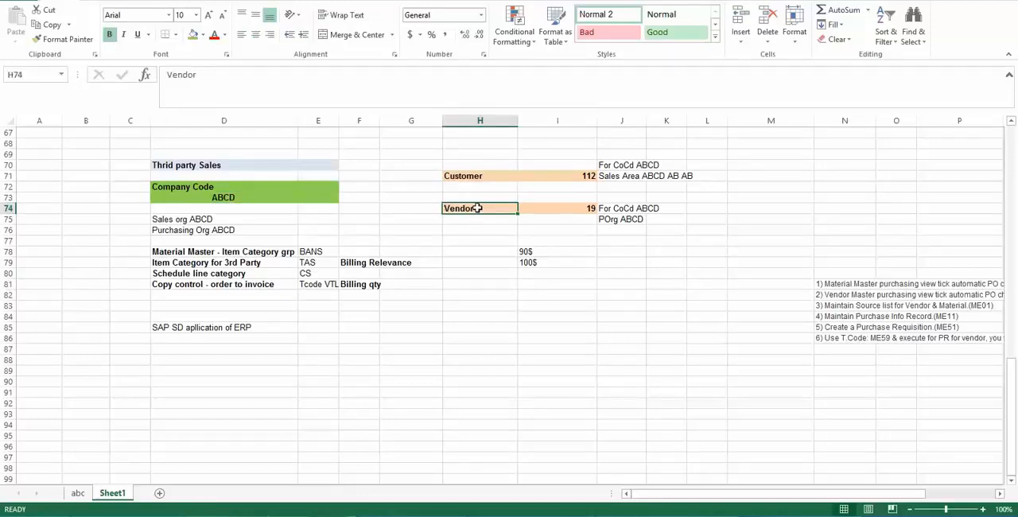
click(581, 209)
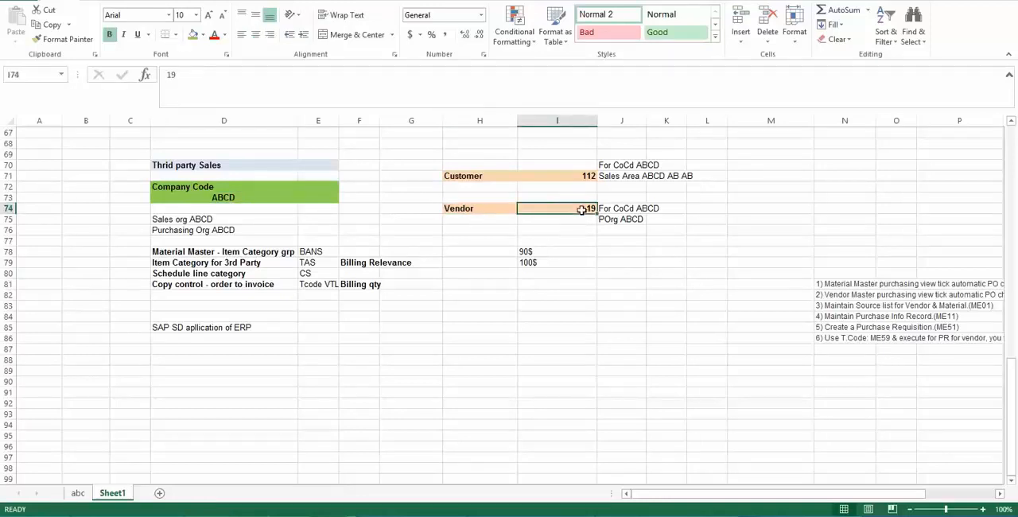
click(635, 209)
click(221, 197)
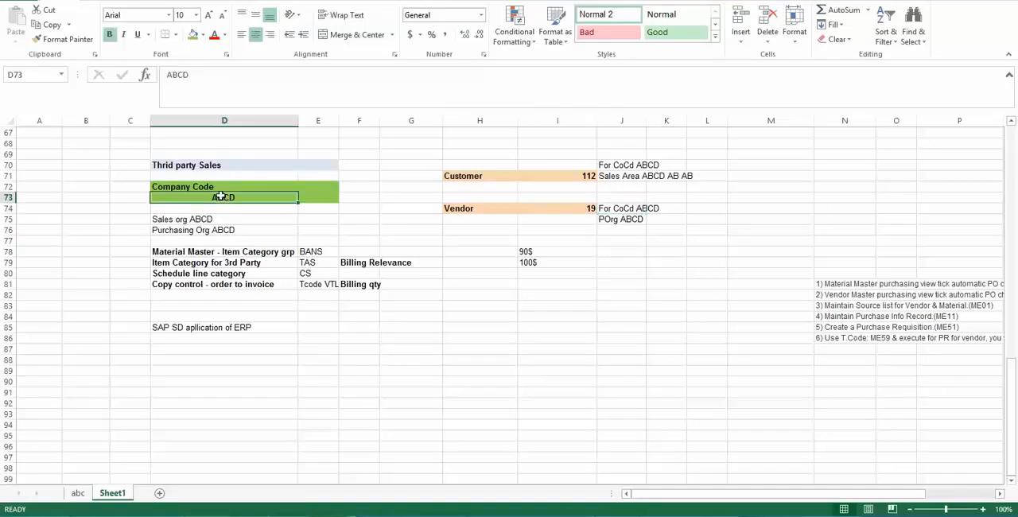
click(634, 219)
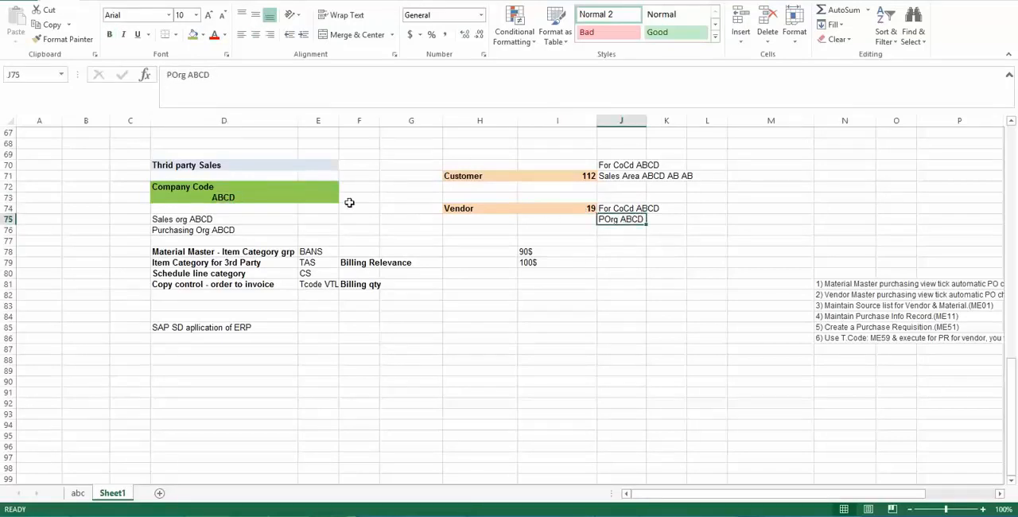
click(204, 195)
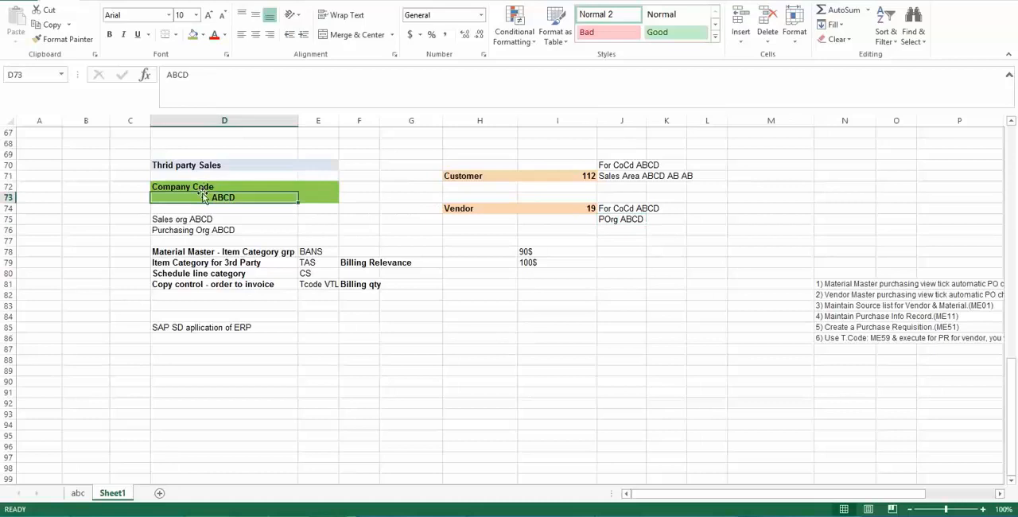
click(631, 221)
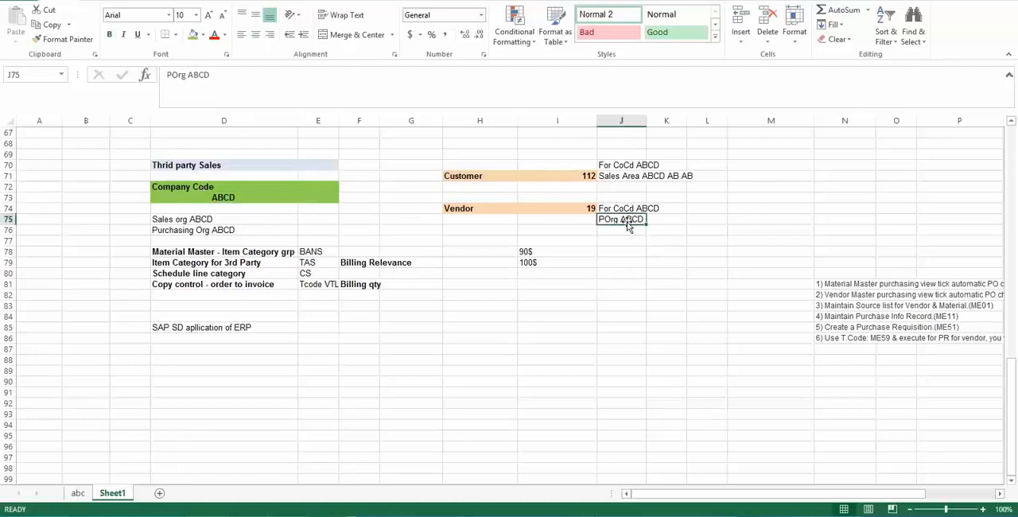
click(475, 210)
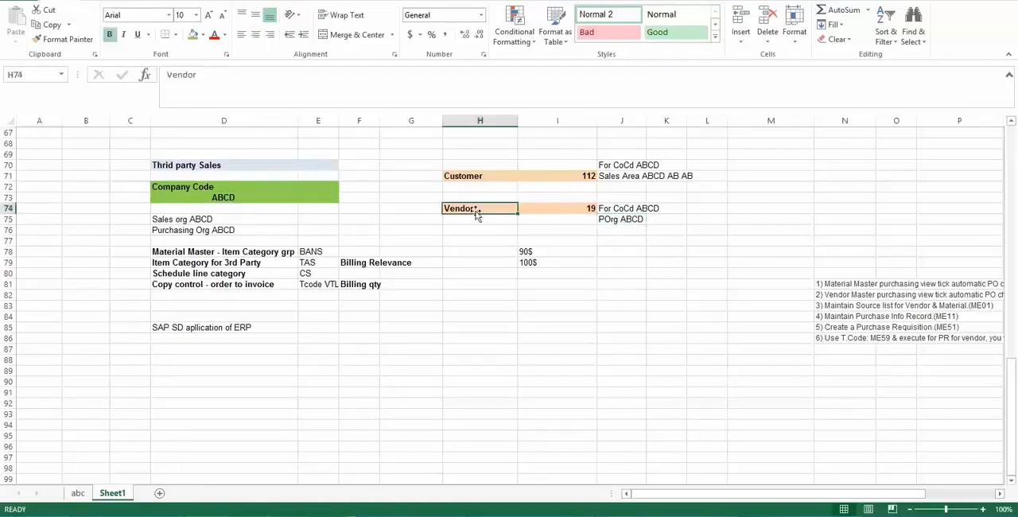
click(212, 198)
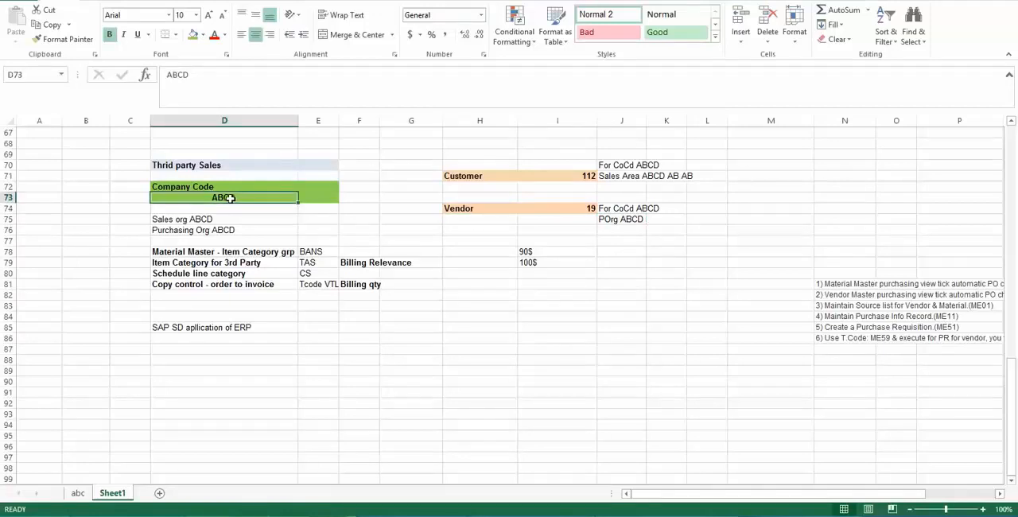
- Compare the Vendor's company code and purchasing organization assignments with the Customer's company code and sales area assignments
click(475, 207)
click(586, 215)
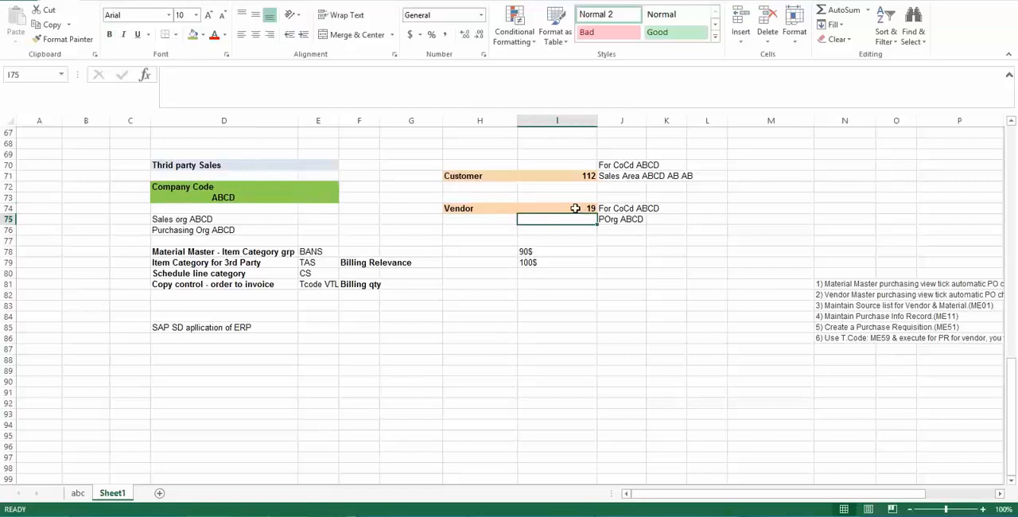
click(575, 209)
click(634, 220)
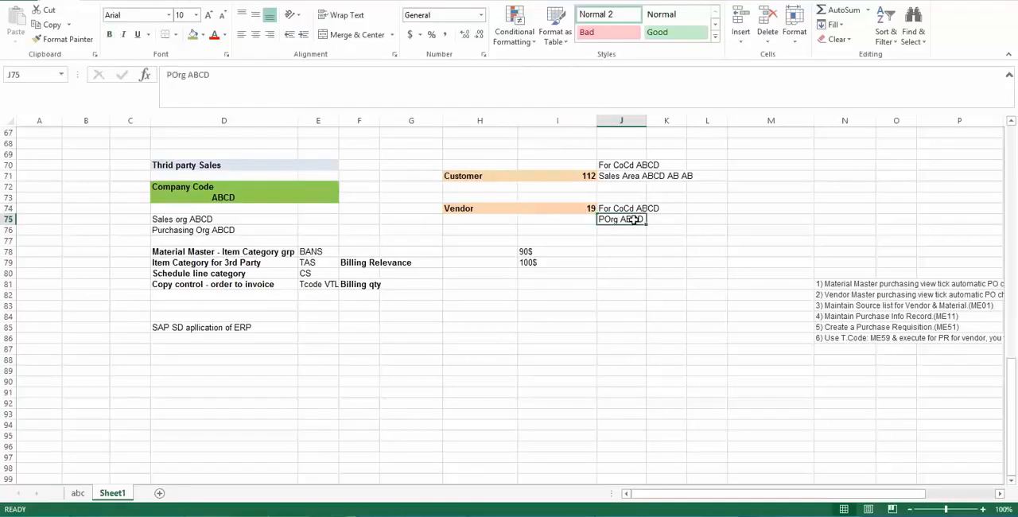
click(626, 207)
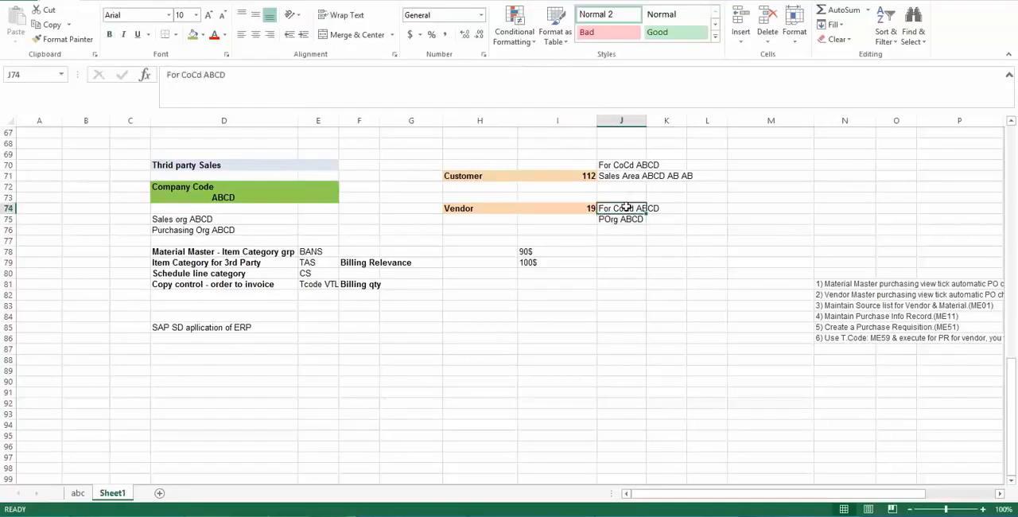
click(572, 175)
click(619, 176)
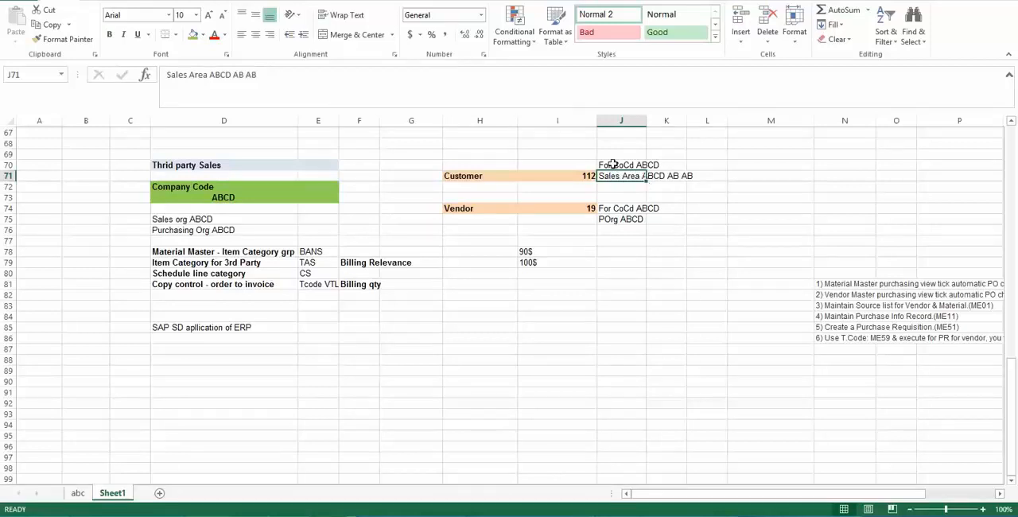
click(613, 164)
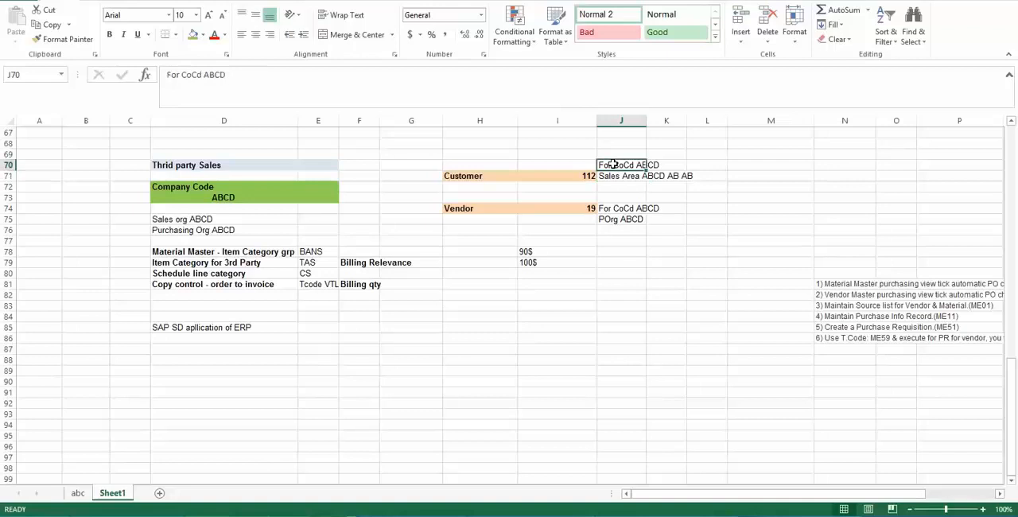
click(565, 176)
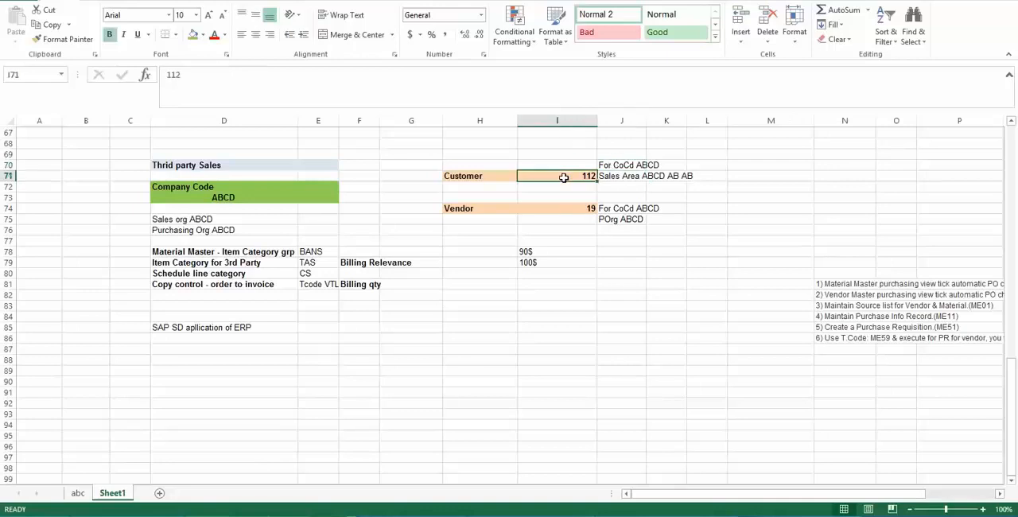
- Examine the SAP SD note in D85, the Material Master entry in D78 and the Company Code ABCD block in D72:D73
click(206, 329)
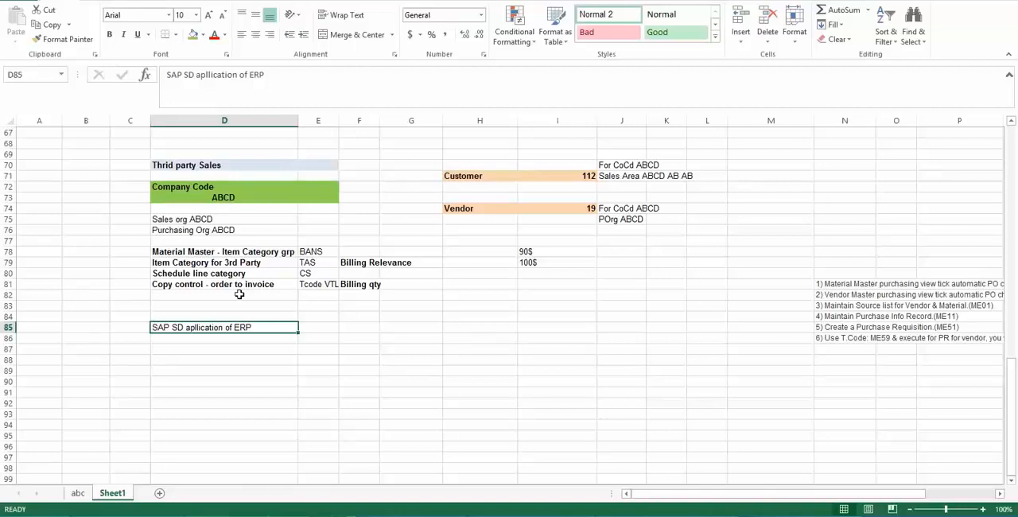
click(187, 251)
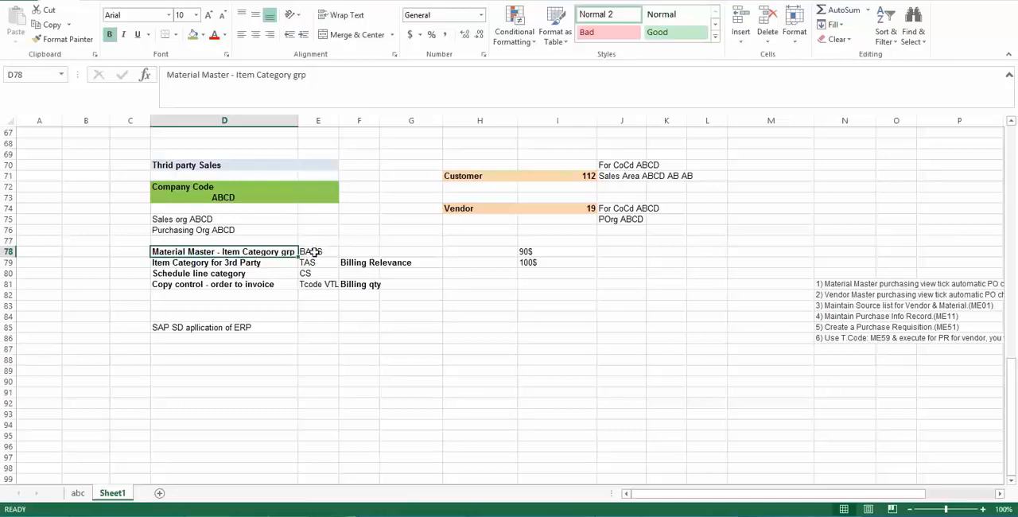
click(201, 186)
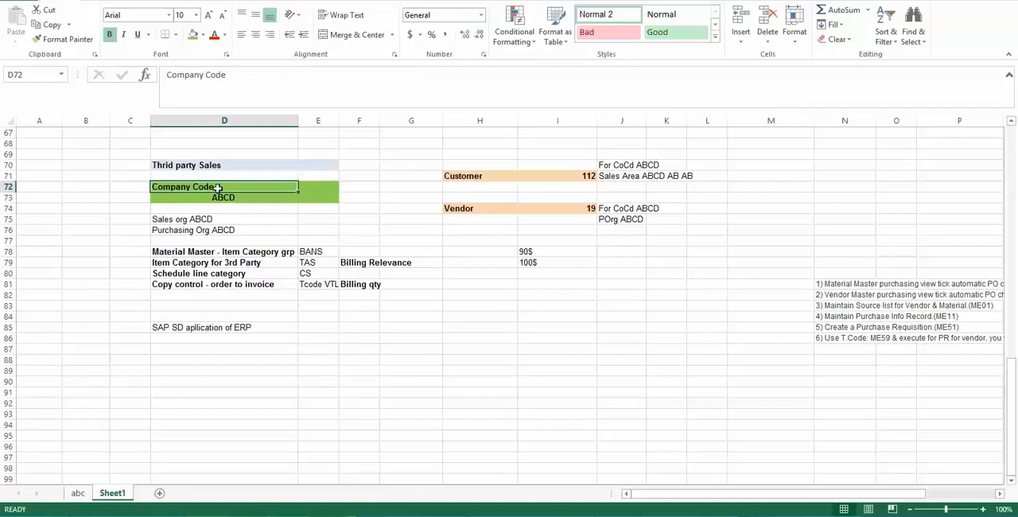
click(195, 197)
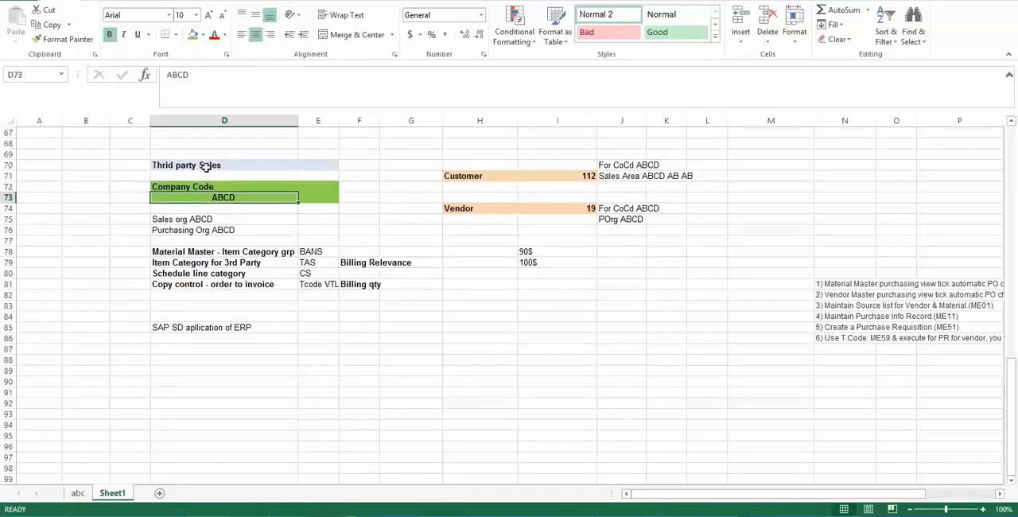
click(207, 187)
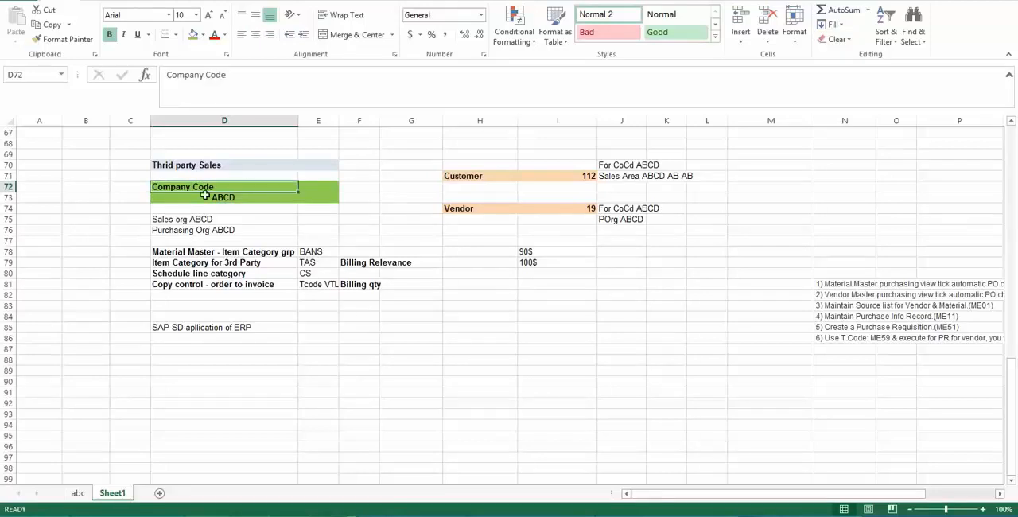
click(203, 196)
click(200, 187)
click(200, 197)
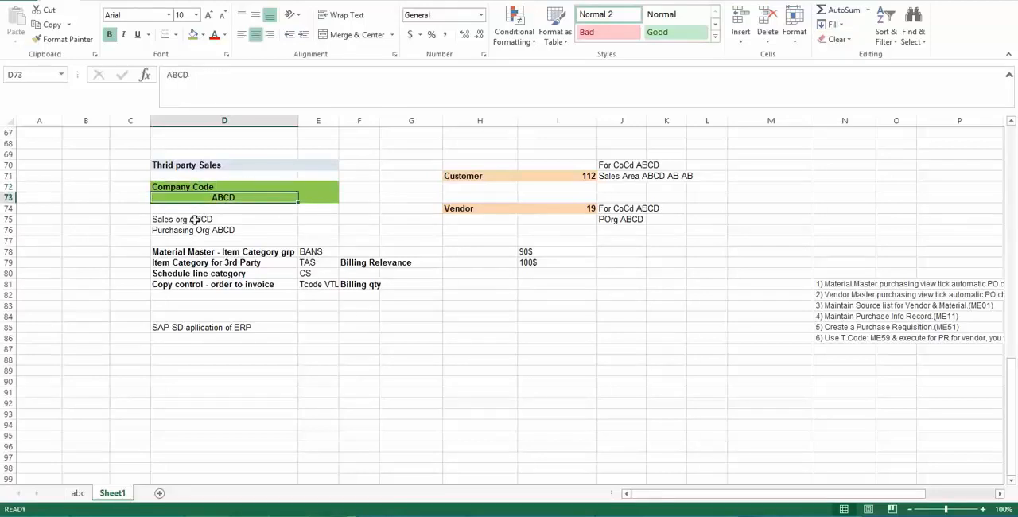
- Examine how the Material Master item category group BANS relates to the Customer, the Vendor and Company Code ABCD
click(206, 252)
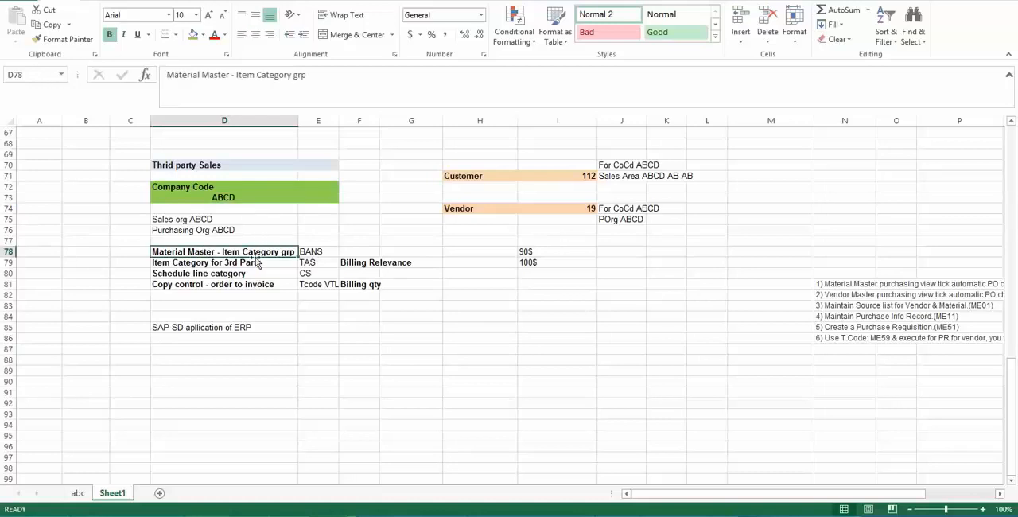
click(315, 251)
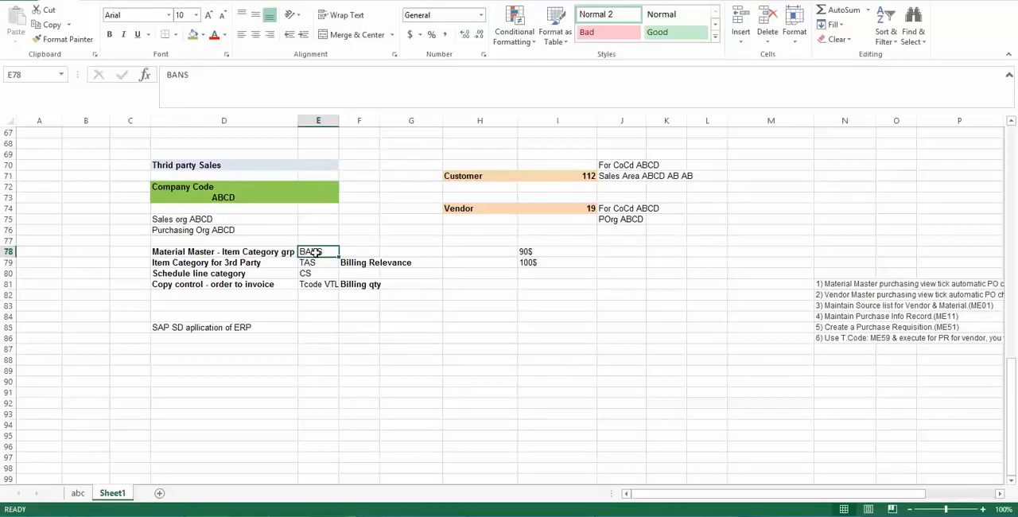
click(465, 211)
click(483, 174)
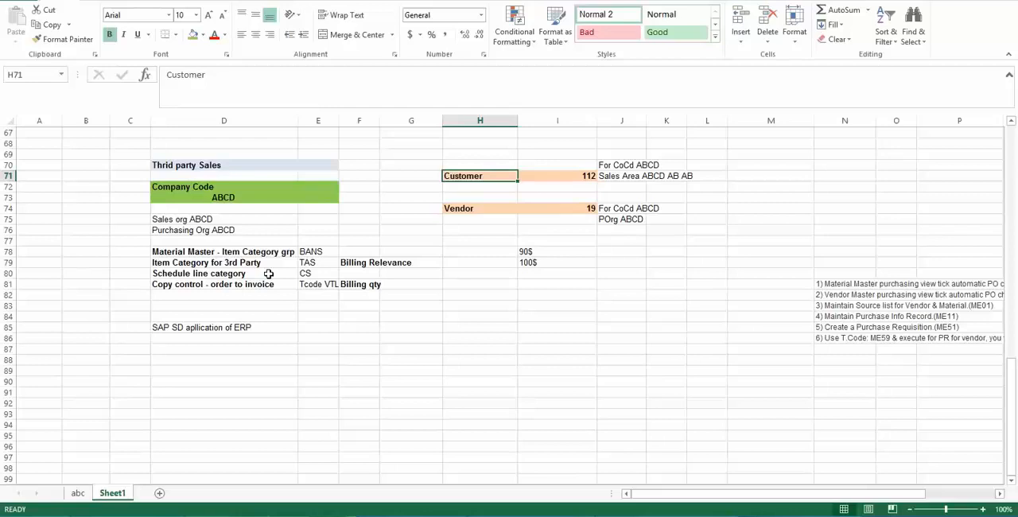
click(239, 251)
click(186, 293)
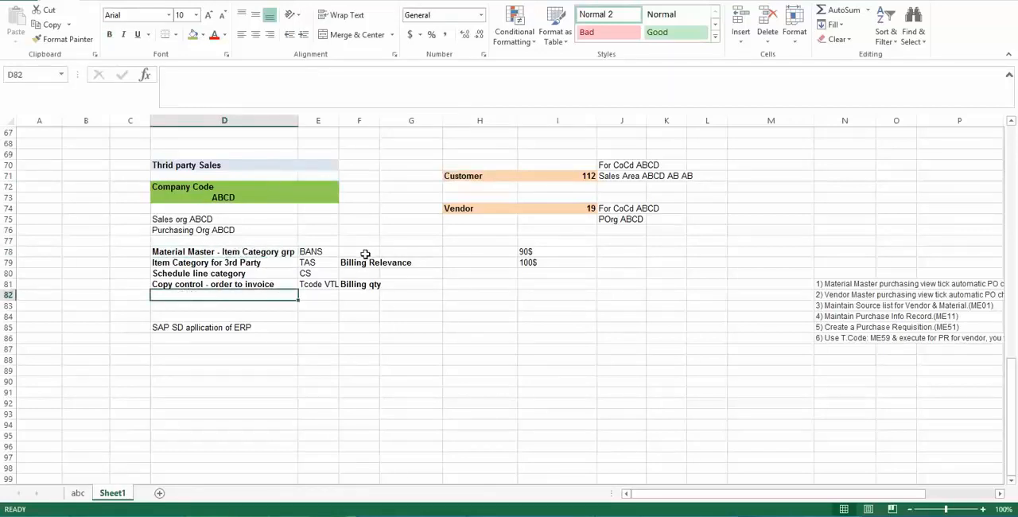
click(269, 238)
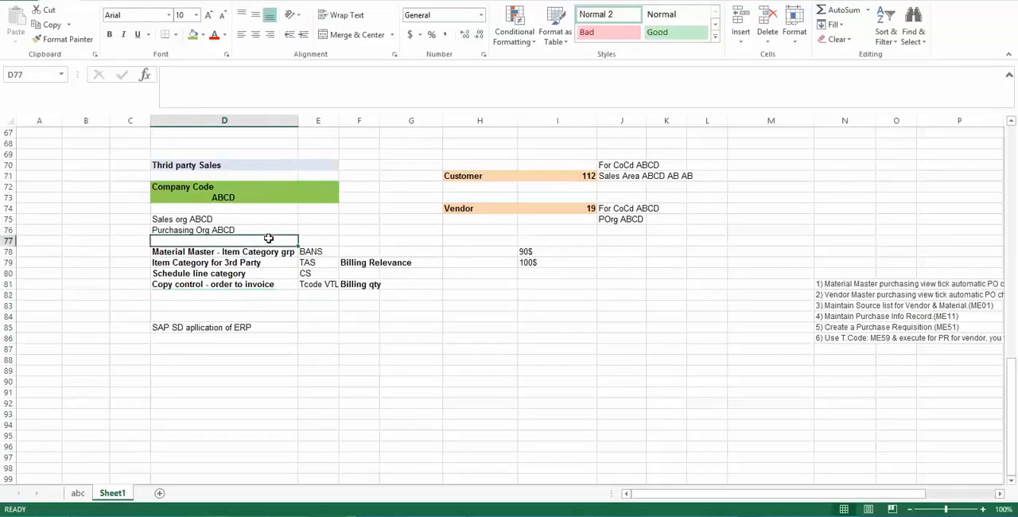
click(230, 199)
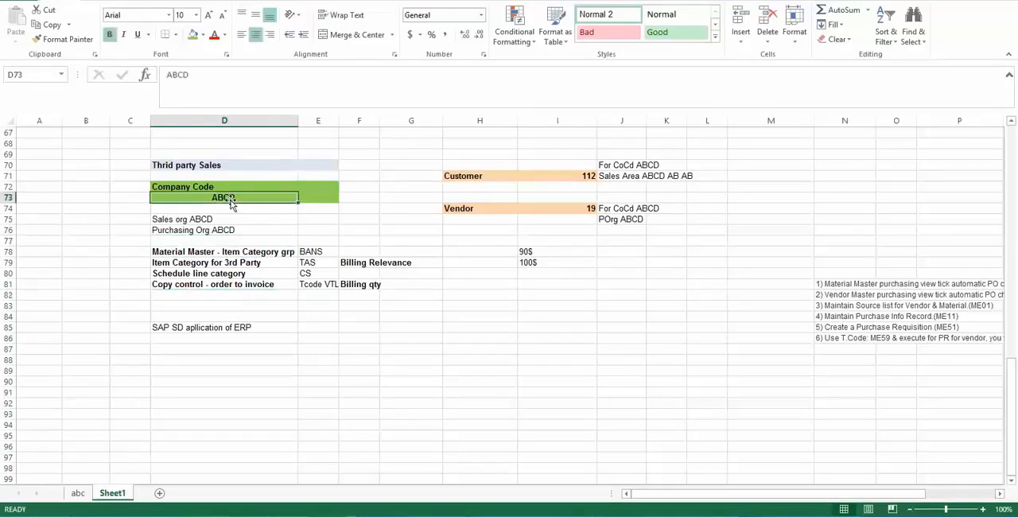
click(488, 207)
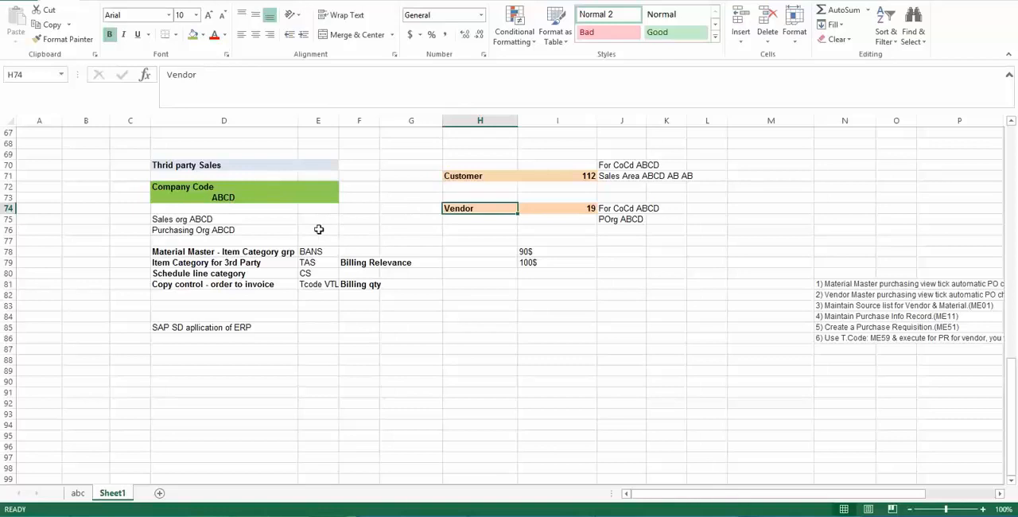
click(172, 305)
text(Mterial)
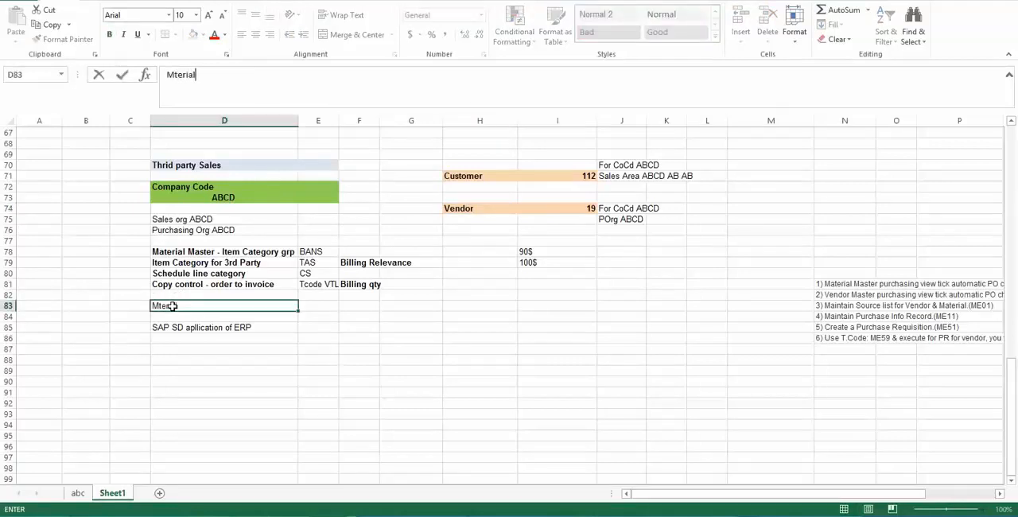
key(BackSpace)
key(BackSpace)
key(BackSpace)
key(BackSpace)
key(BackSpace)
key(BackSpace)
text(at)
key(Home)
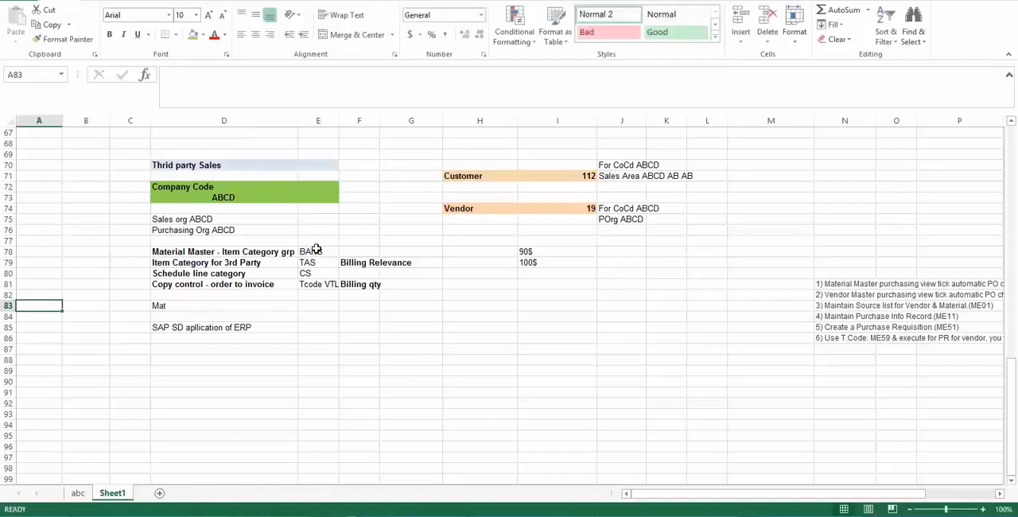
click(257, 305)
key(Delete)
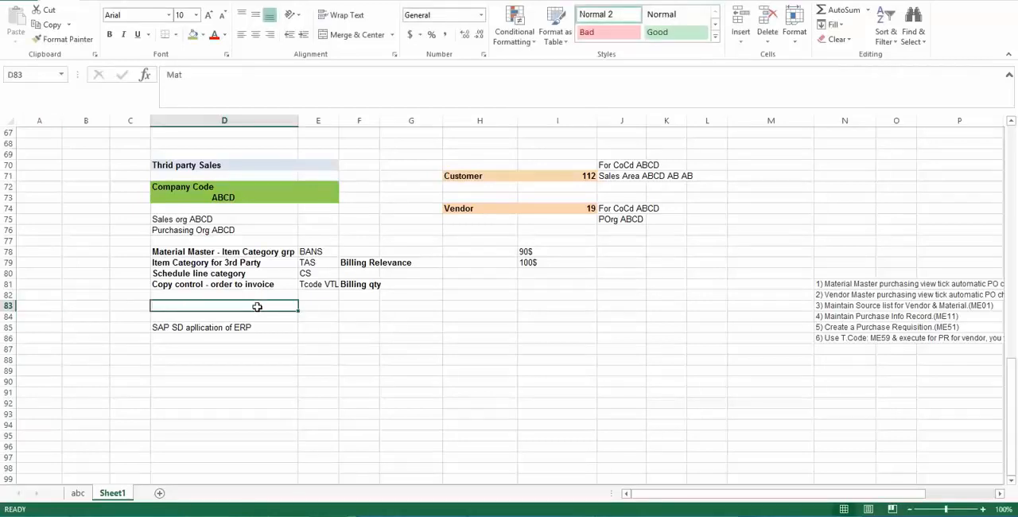
- Add a material entry below the Vendor block, with Material in H77 and ABCD2 in I77
click(478, 239)
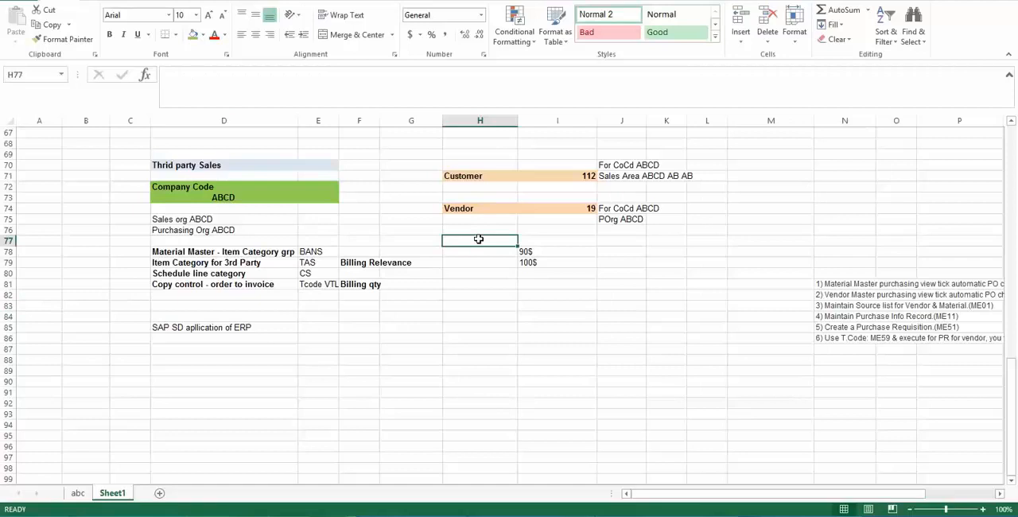
text(Material)
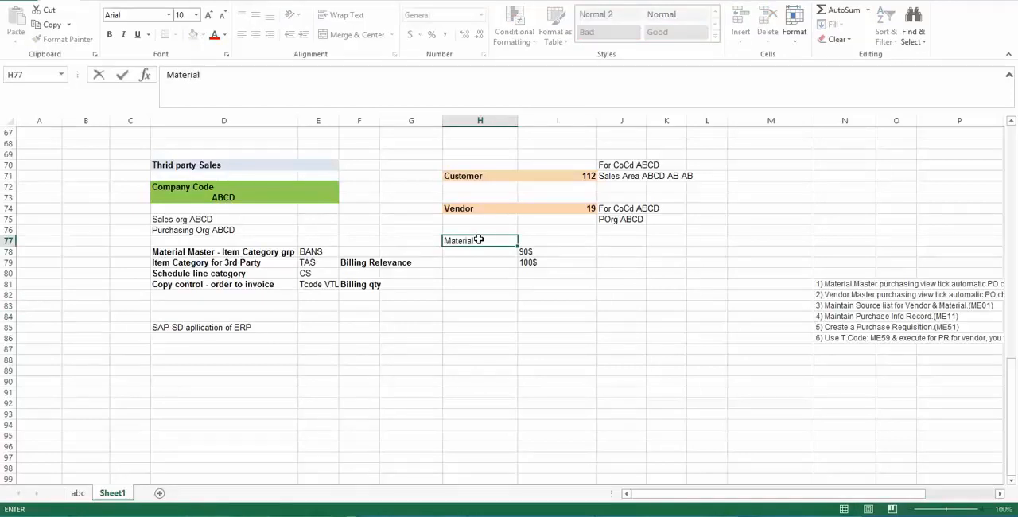
key(Tab)
text(ABCD)
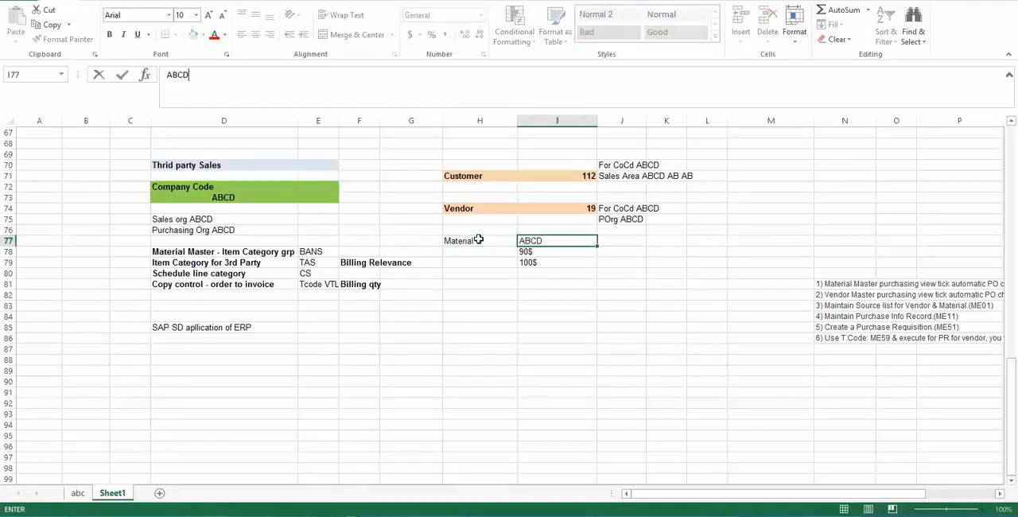
text(2)
key(Return)
- Make ABCD2 in I77 bold and fill H77:I77 with the light orange used for the Customer and Vendor rows
key(Up)
key(Right)
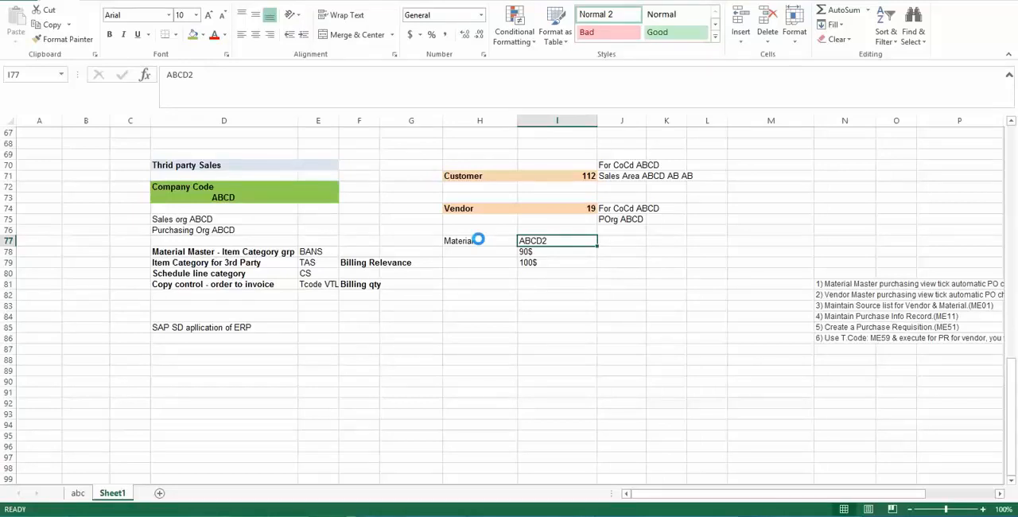
key(ctrl+b)
key(Right)
key(Right)
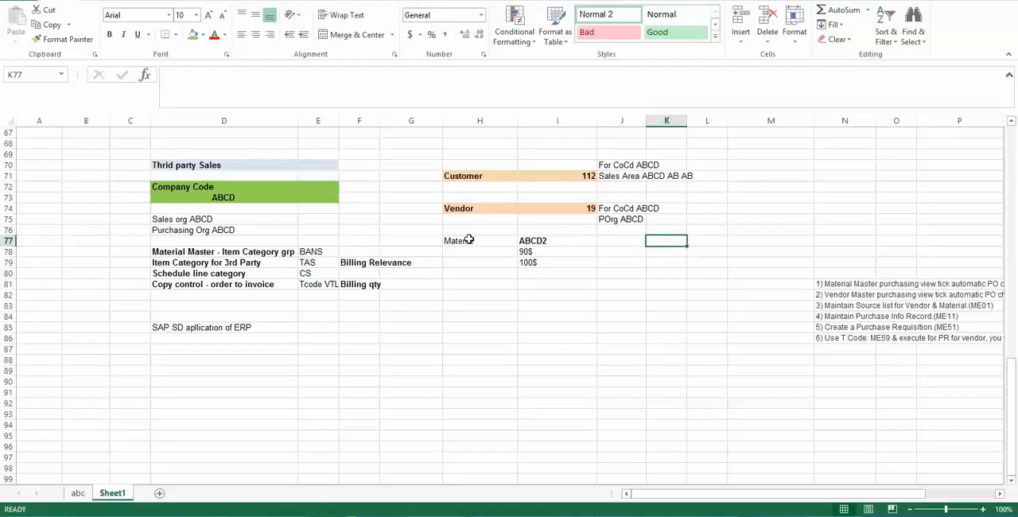
drag(479, 240, 578, 241)
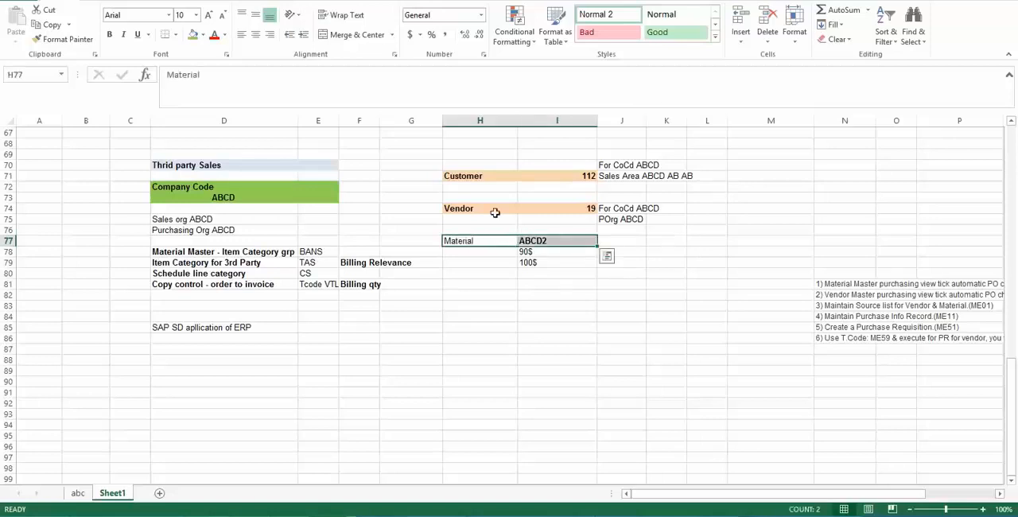
click(203, 36)
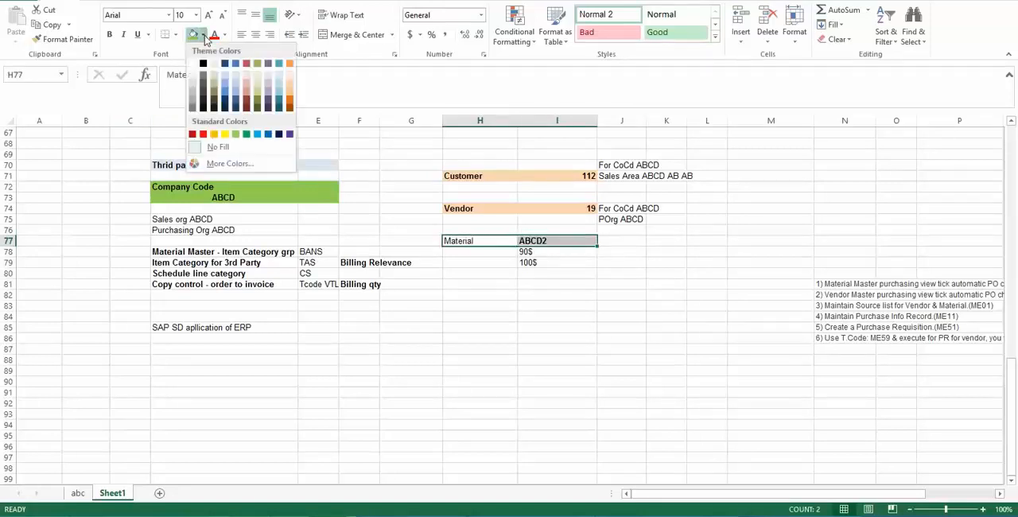
click(291, 82)
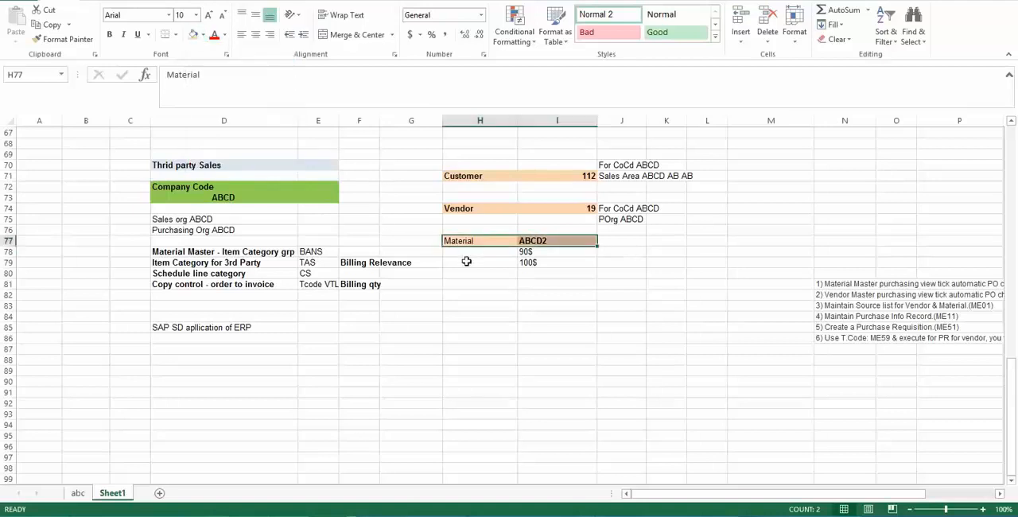
- Review the Company Code, sales and purchasing organizations together with the Customer, Vendor and Material entries in H71:I79
click(474, 295)
drag(459, 176, 571, 236)
click(534, 215)
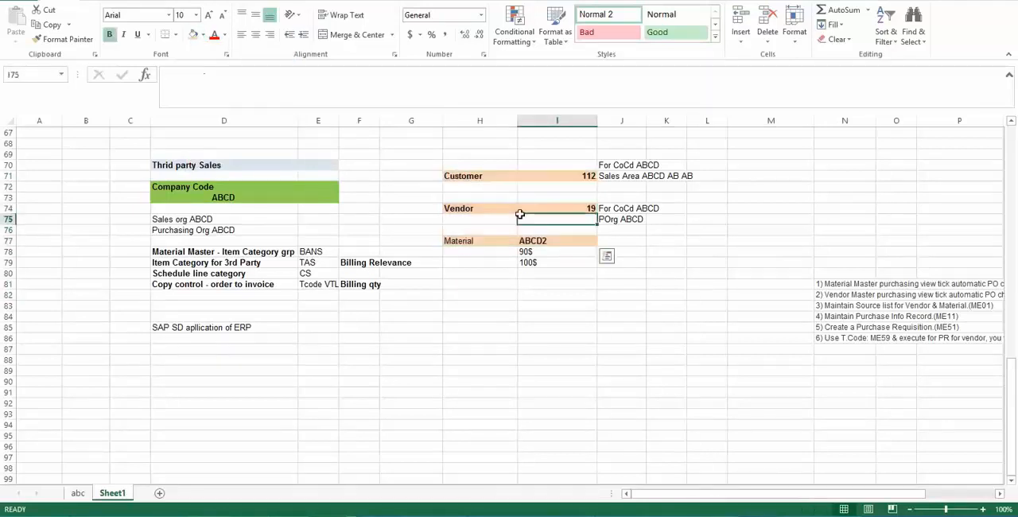
drag(164, 184, 333, 200)
click(318, 197)
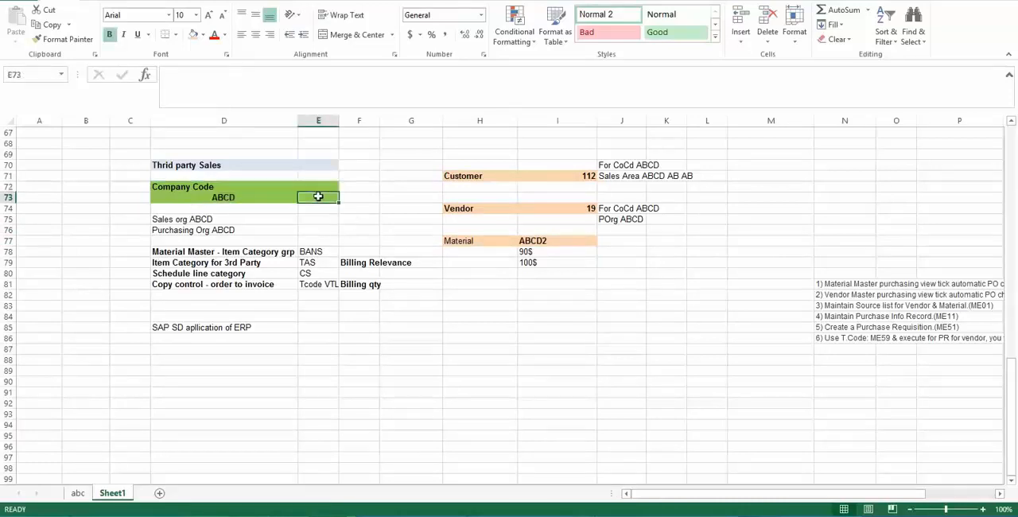
drag(159, 186, 325, 199)
click(326, 198)
click(176, 219)
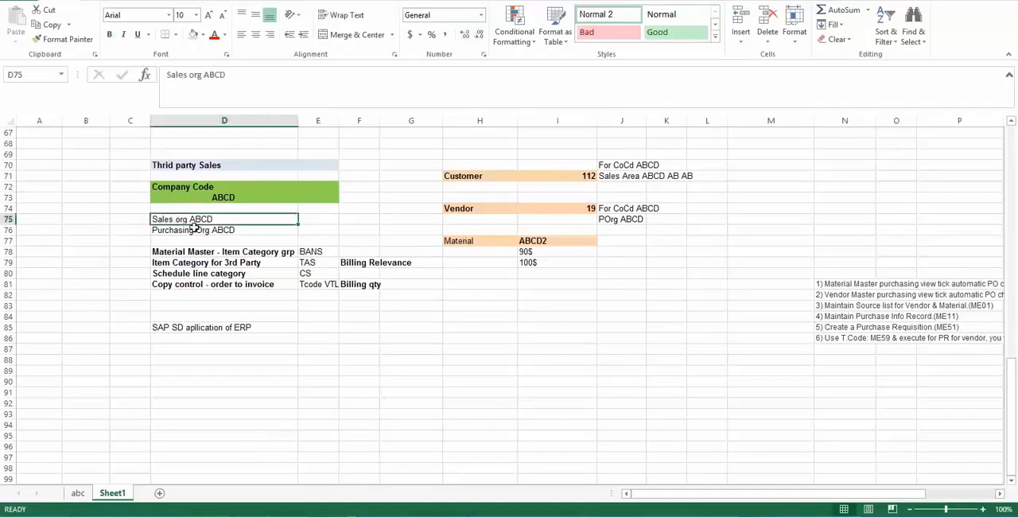
click(194, 231)
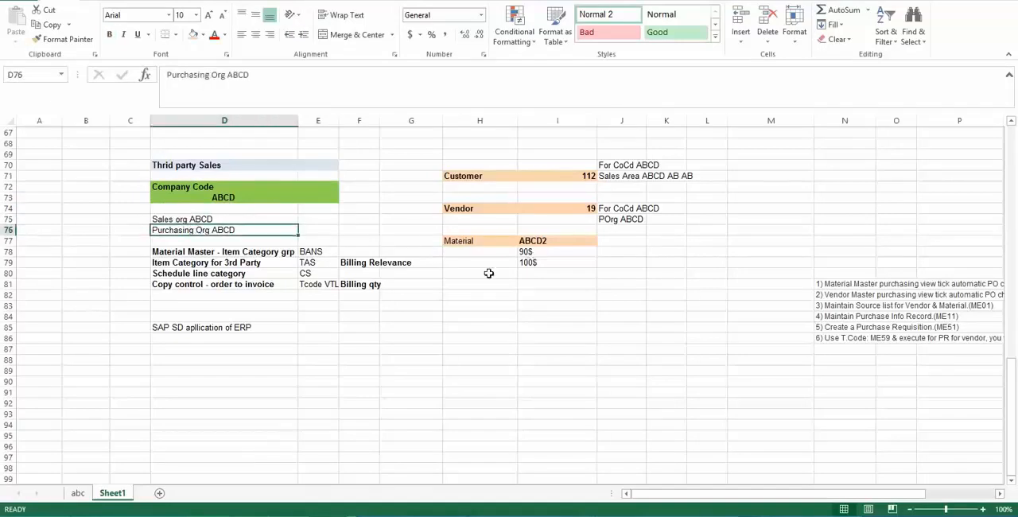
drag(453, 173, 583, 259)
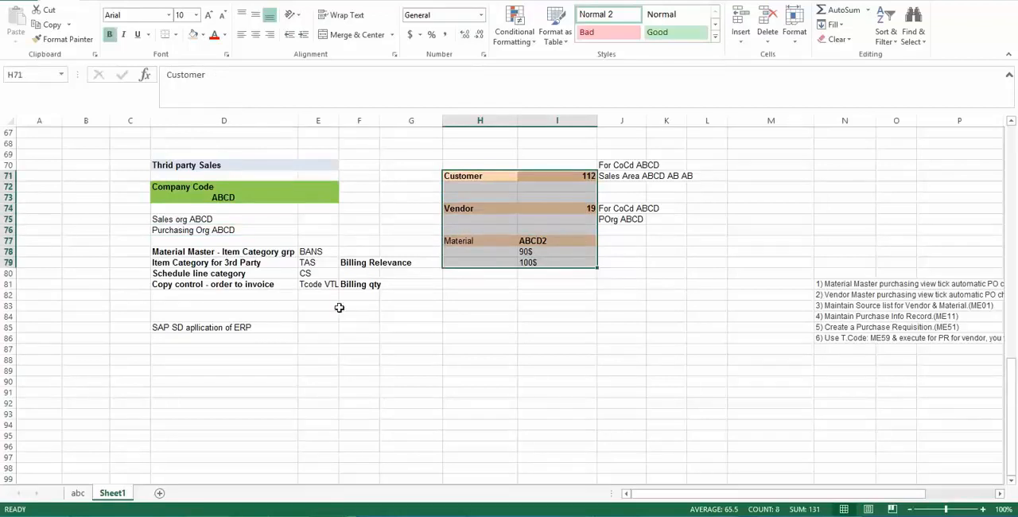
click(401, 281)
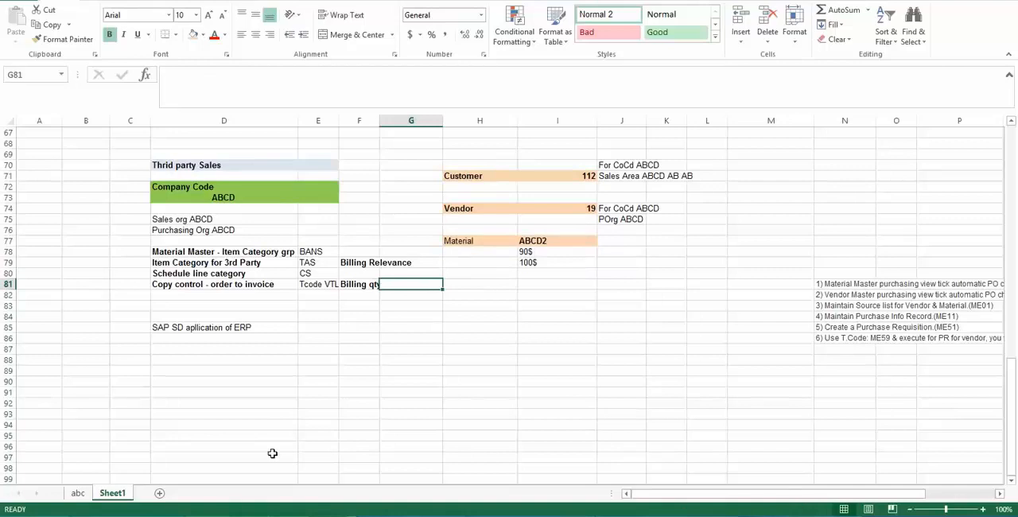
- Switch to SAP Easy Access and run transaction XD03 to display a customer centrally
click(311, 488)
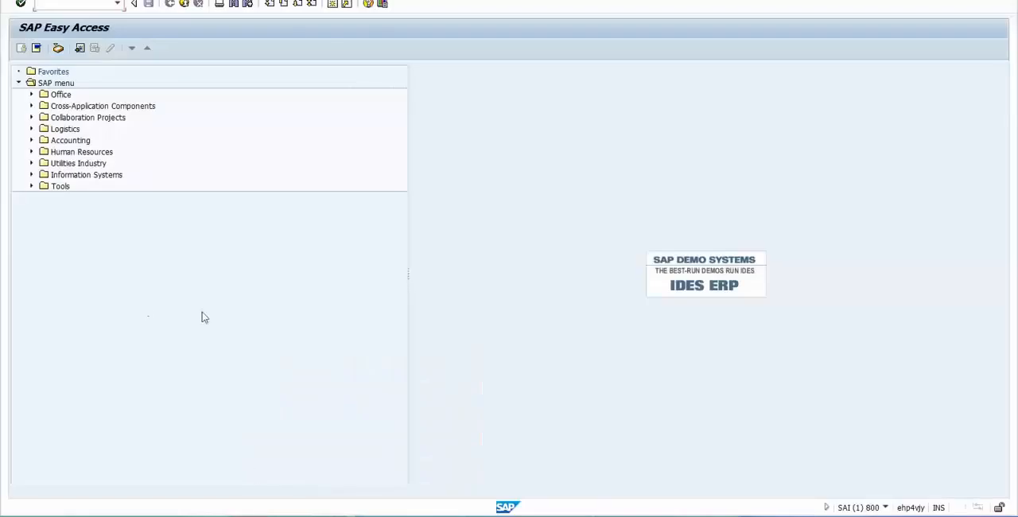
click(62, 5)
text(/nxd03)
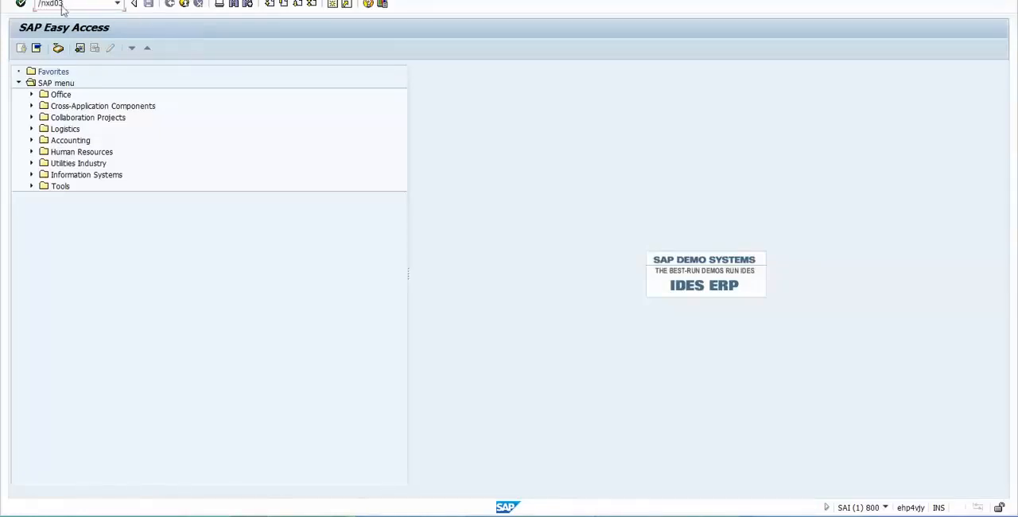
key(Return)
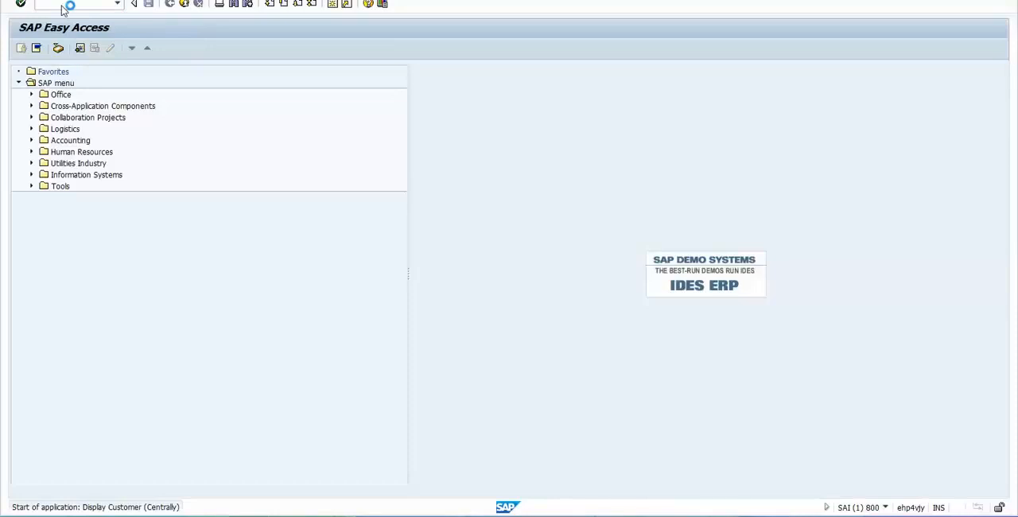
- Return to the Excel sheet and note transaction code XD03 in H72 below Customer
key(alt+Tab)
click(467, 187)
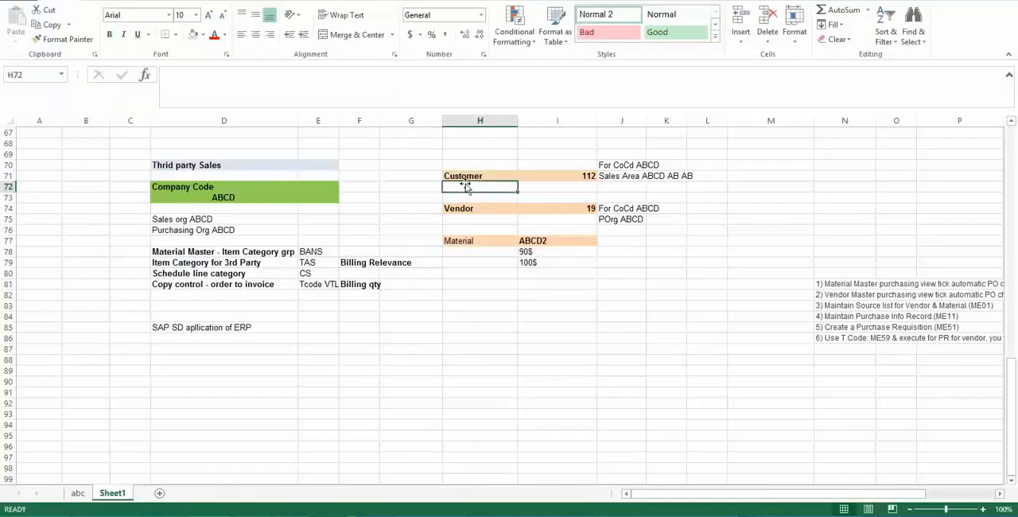
text(XD03)
key(Return)
key(Return)
key(Return)
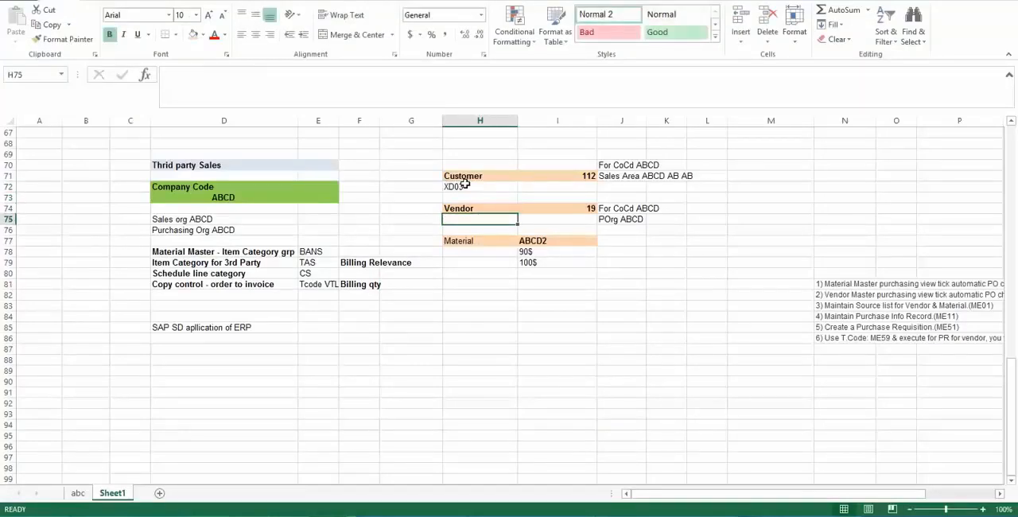
- Note transaction codes XK03 in H75 below Vendor and MM03 in H78 below Material
text(X)
text(03)
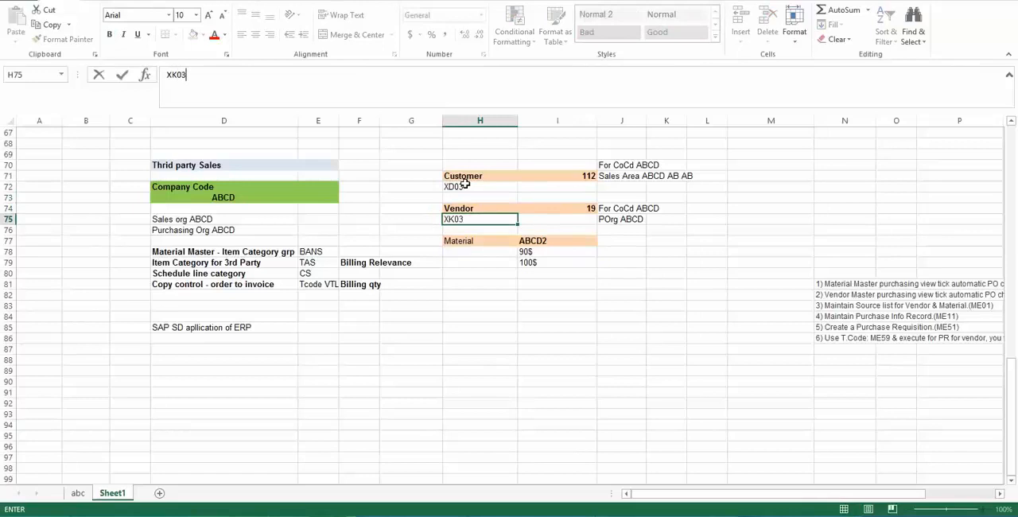
key(Down)
key(Down)
key(Down)
text(MM03)
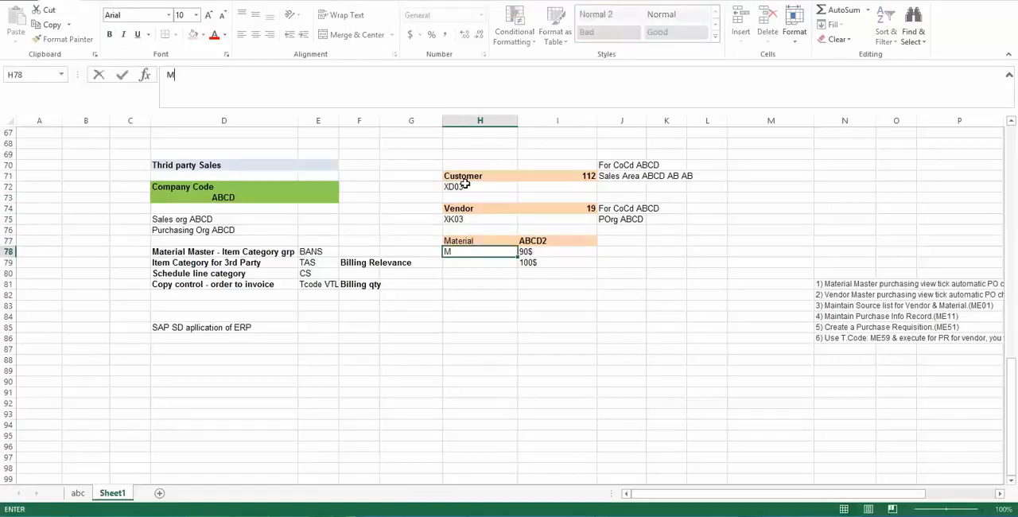
key(Return)
- Switch to SAP and display the customer noted in I71, choosing its sales area with sales organization ABCD, distribution channel AB and division AB
key(alt+Tab)
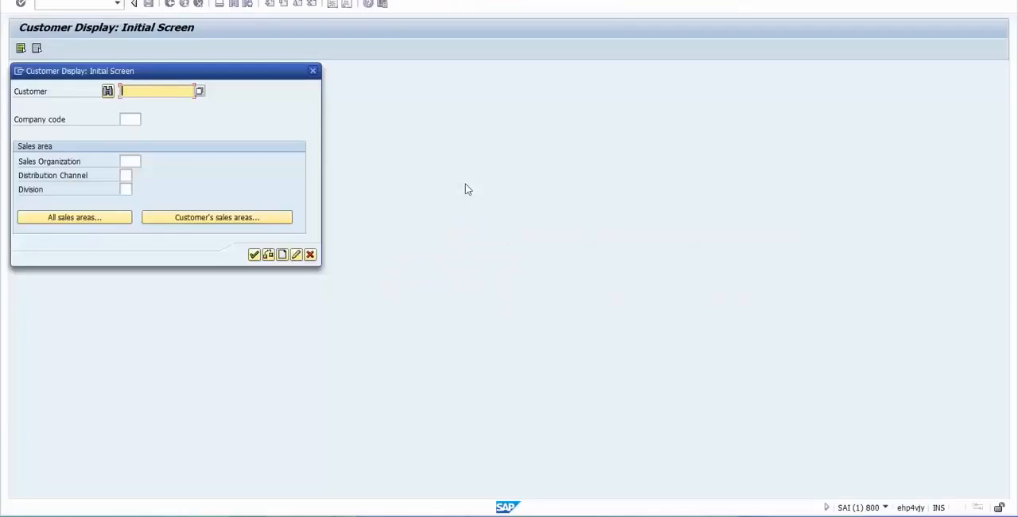
key(alt+Tab)
key(alt+Tab)
text(112)
click(177, 219)
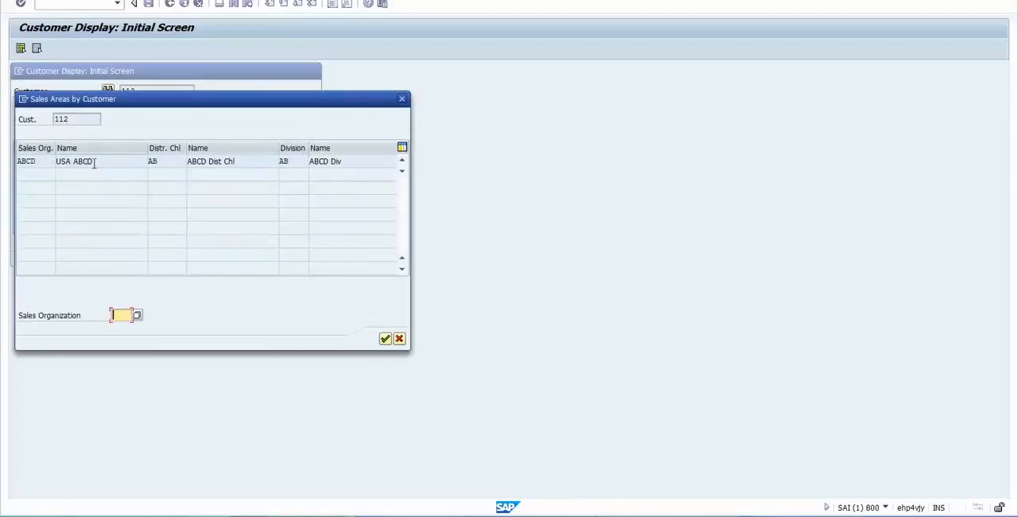
double_click(108, 161)
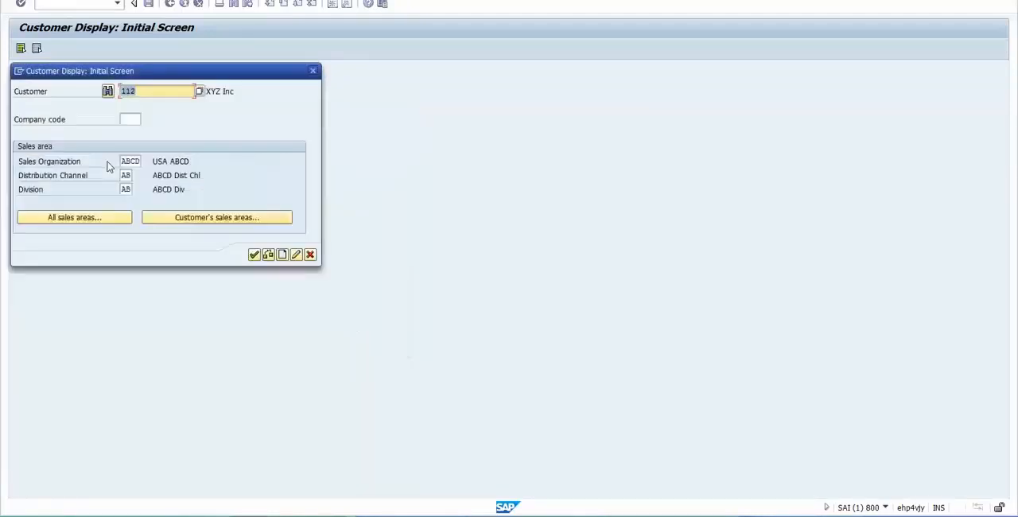
click(123, 91)
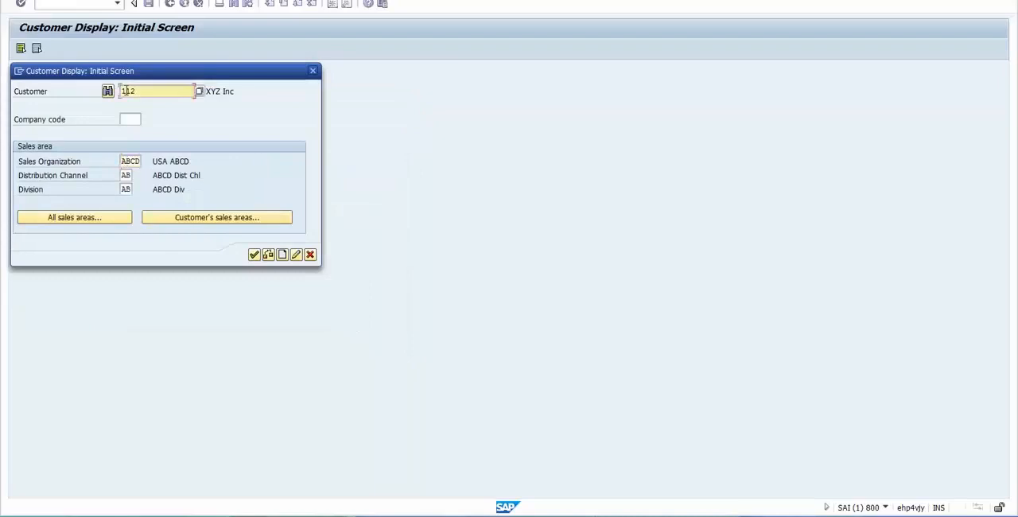
click(255, 259)
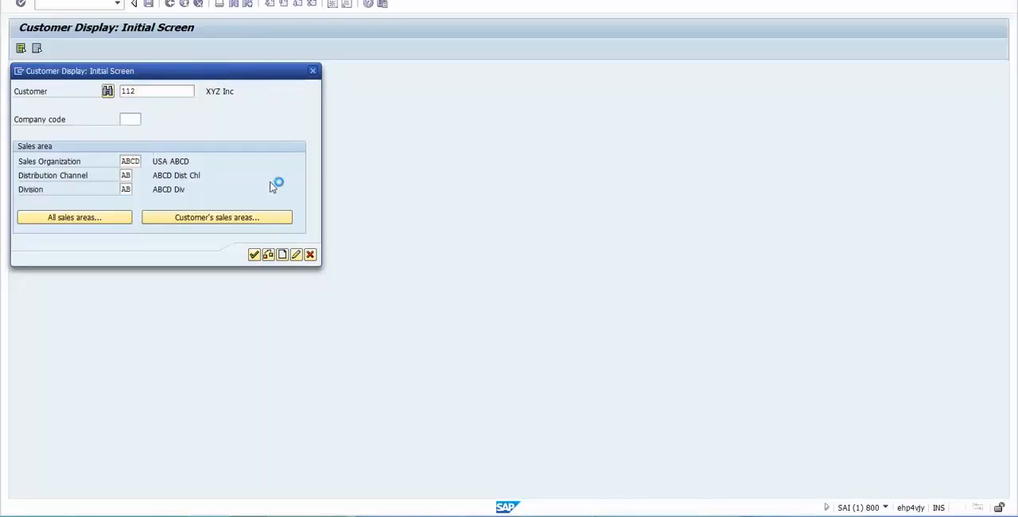
- Switch to the Excel sheet and review the Customer entry with its company code and sales area notes in J70:J71
key(alt+Tab)
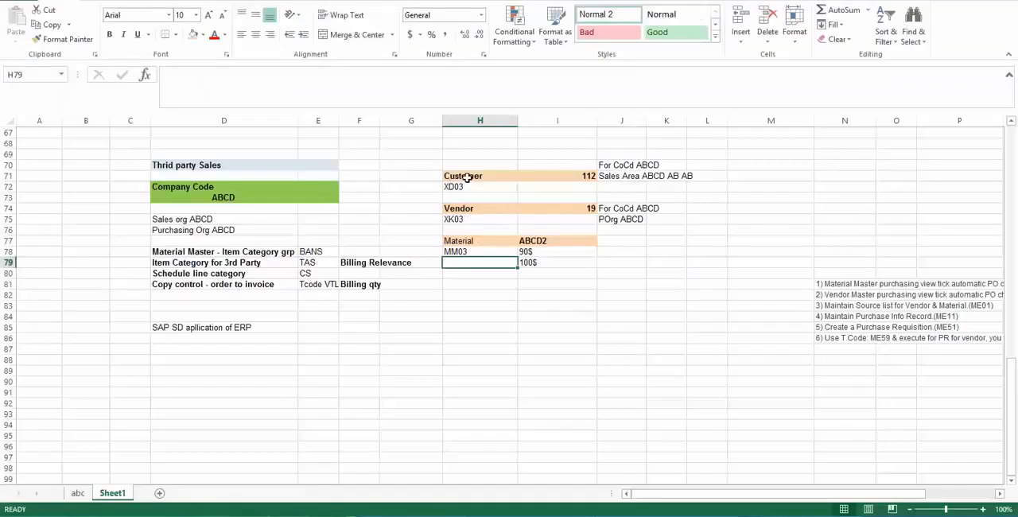
click(468, 177)
click(616, 165)
click(615, 179)
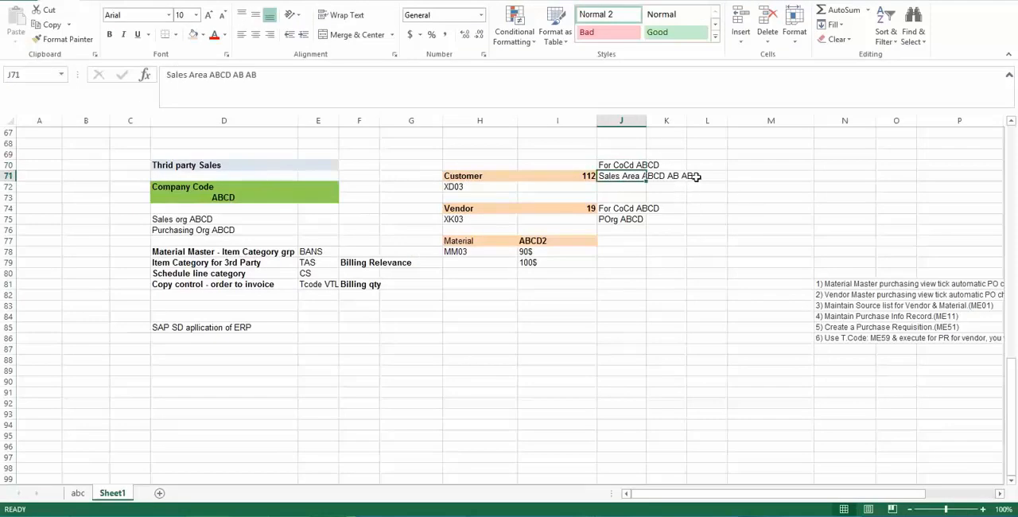
- Switch to SAP, open the customer's sales area data and examine the sales order and pricing details
key(alt+Tab)
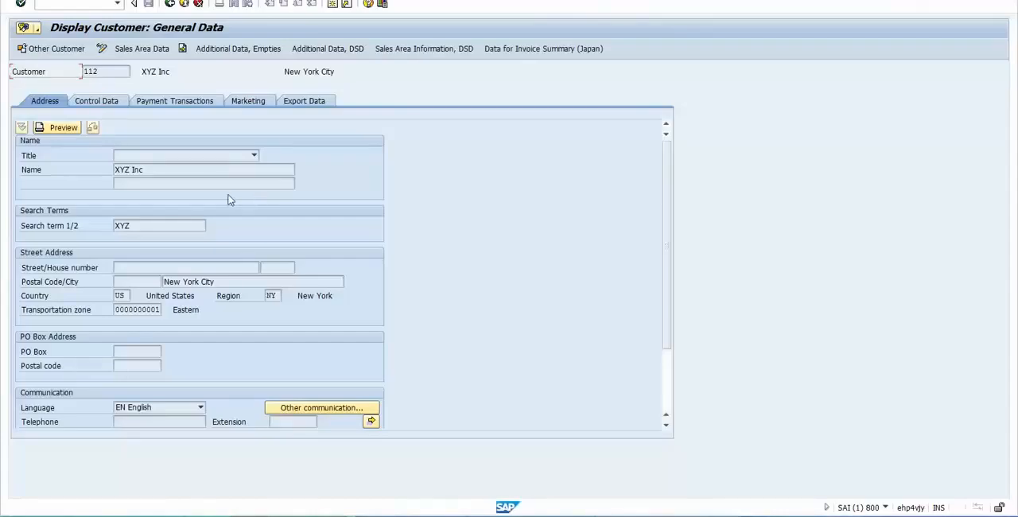
click(148, 49)
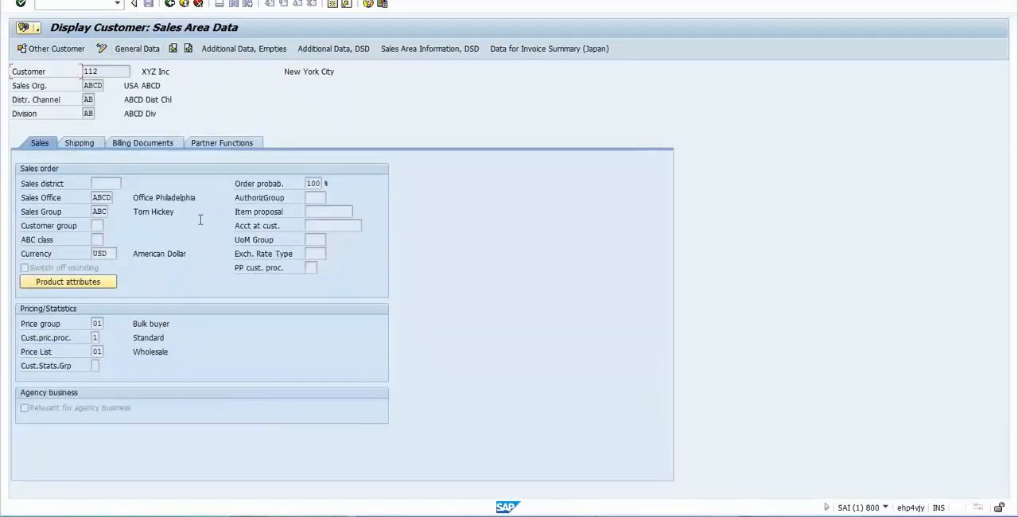
click(145, 209)
click(97, 143)
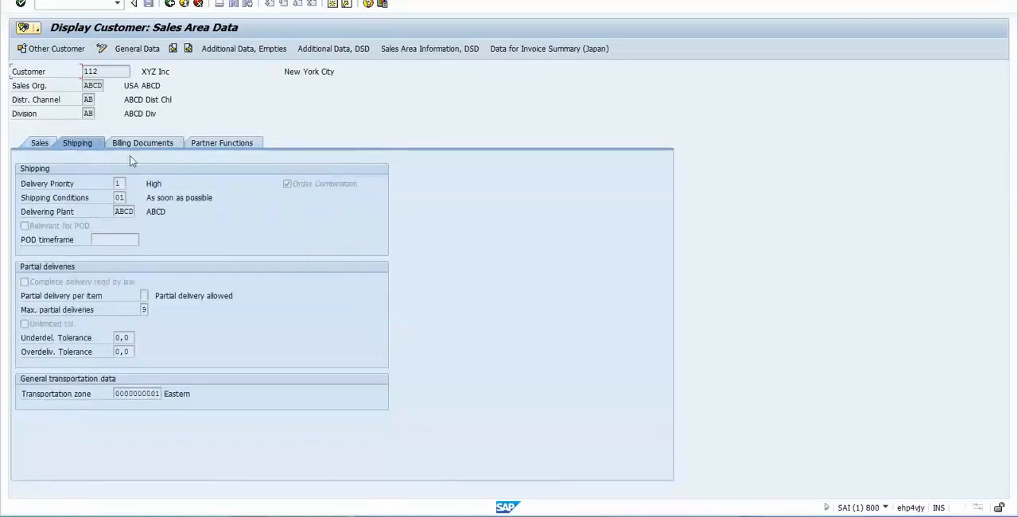
click(41, 146)
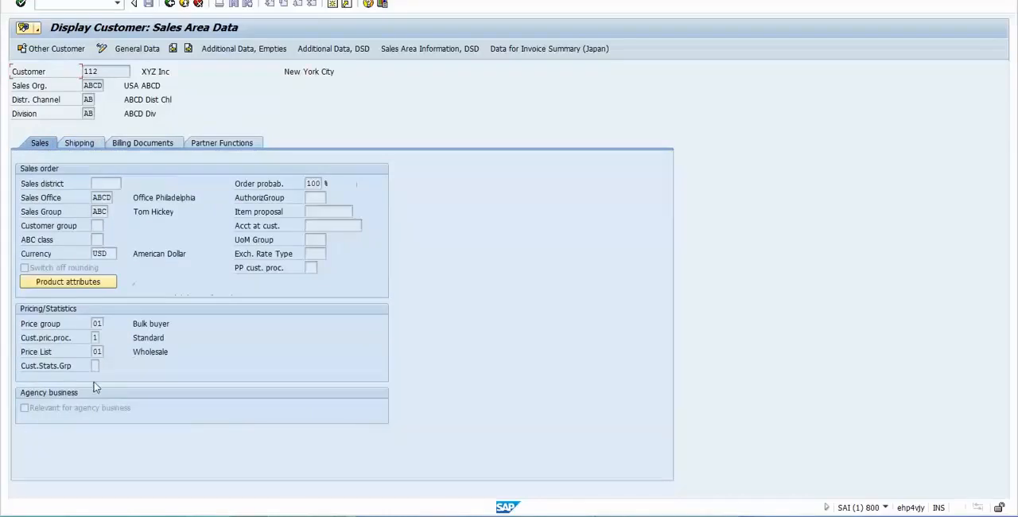
- Examine the customer's delivery priority, shipping conditions and delivering plant, plus the incoterms in its billing data
click(86, 146)
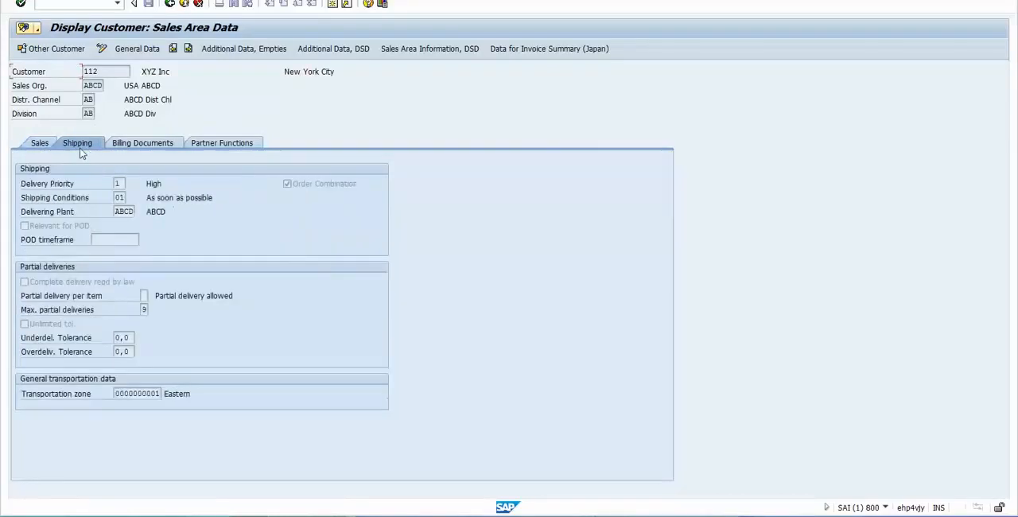
click(116, 185)
click(122, 197)
click(119, 211)
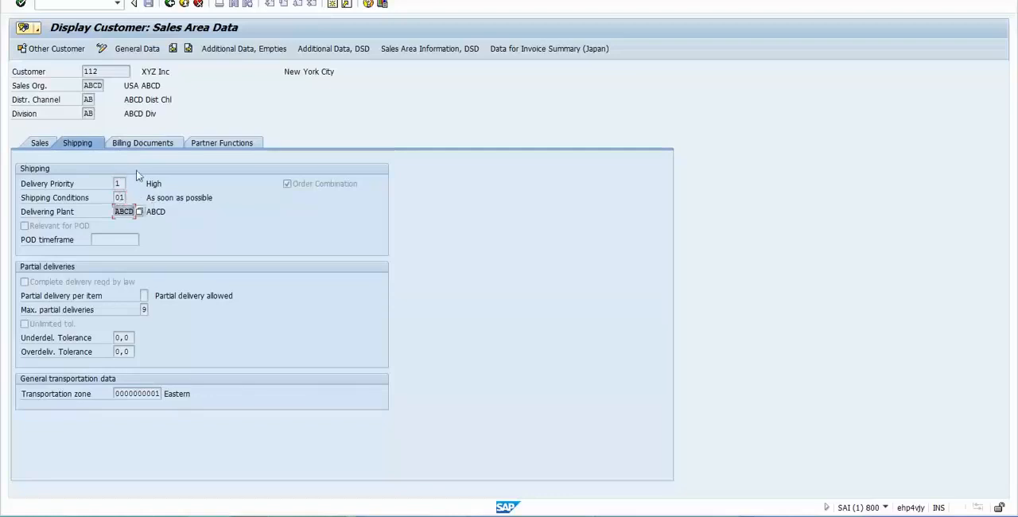
click(155, 183)
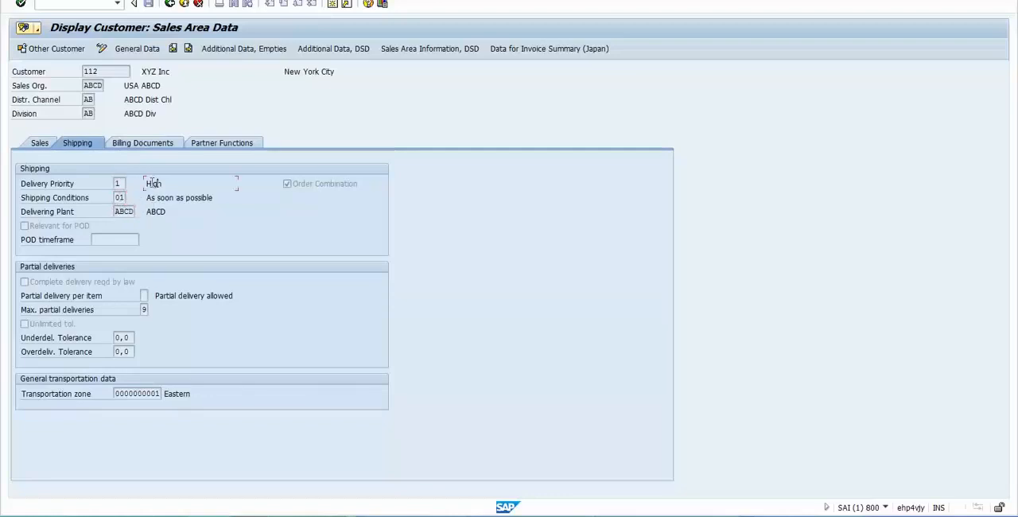
click(89, 72)
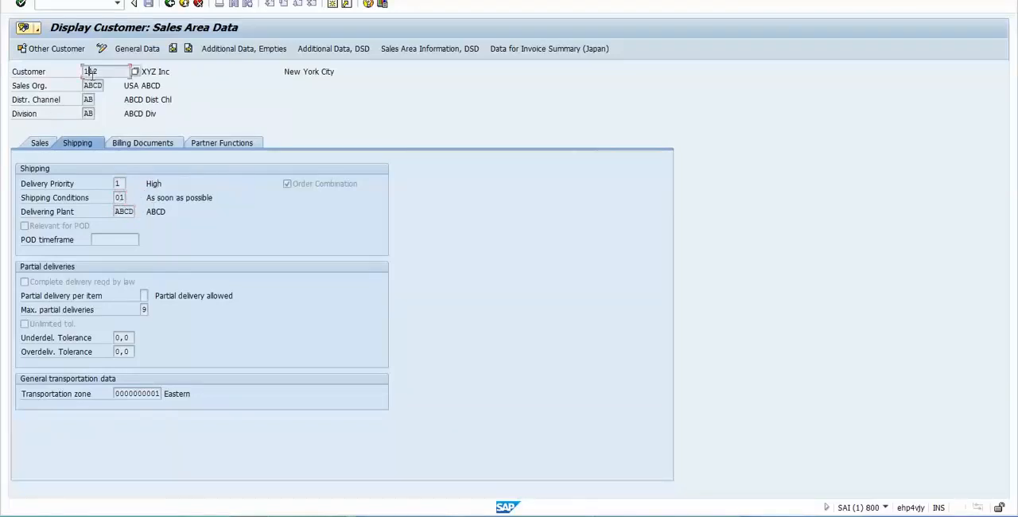
click(150, 144)
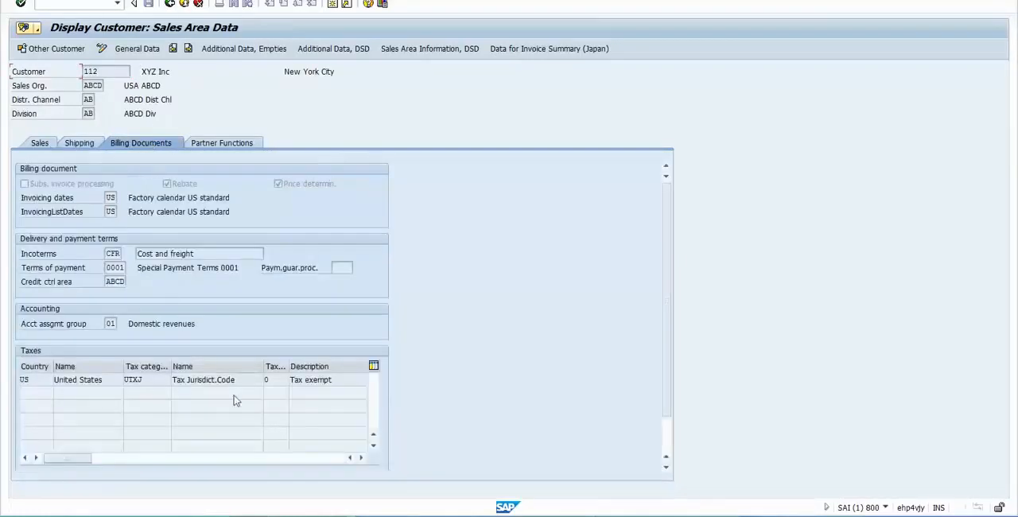
click(113, 254)
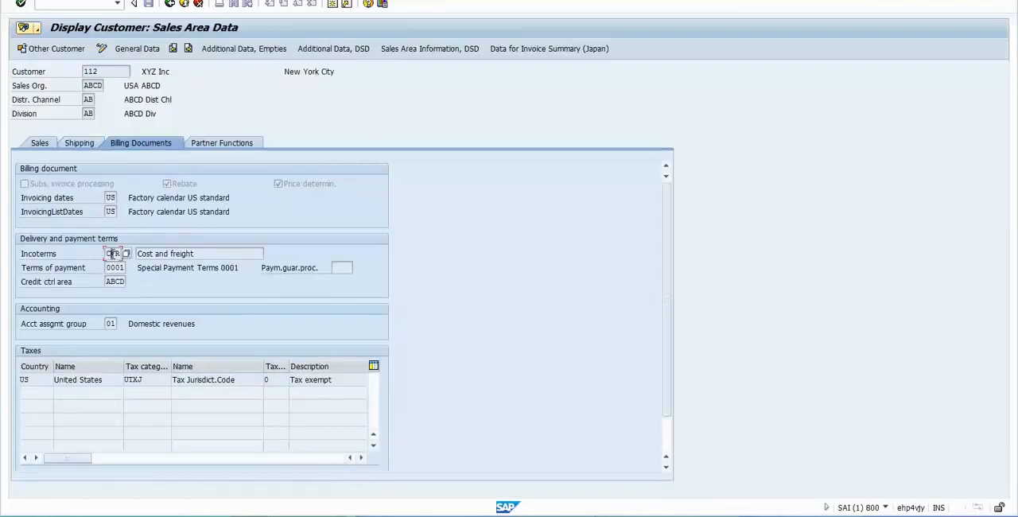
- Examine the customer's partner functions: sold-to party, bill-to party, payer and ship-to party
click(229, 145)
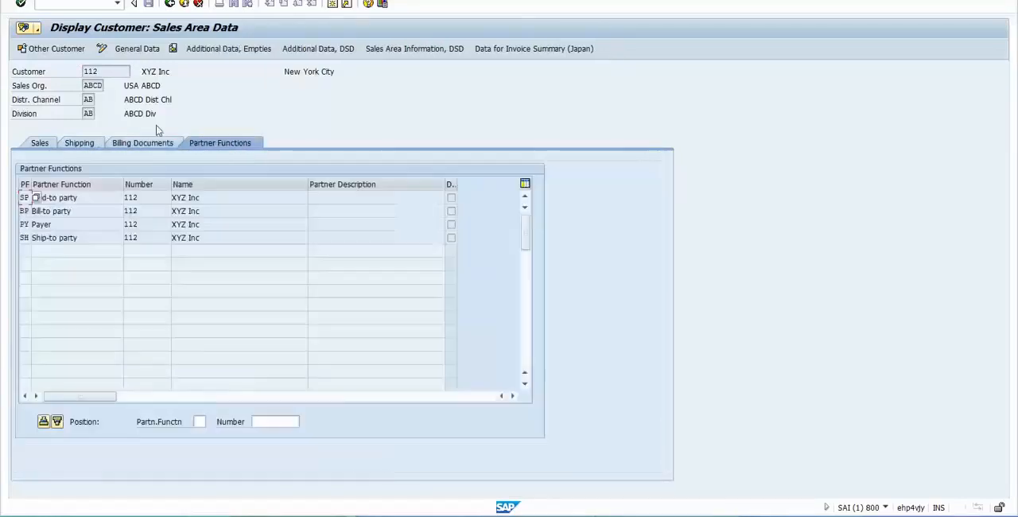
click(102, 201)
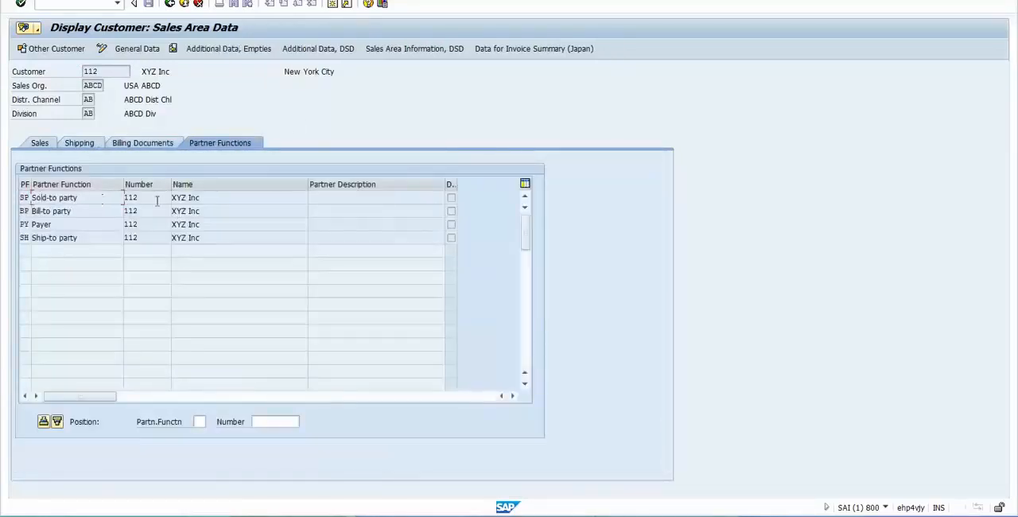
key(Down)
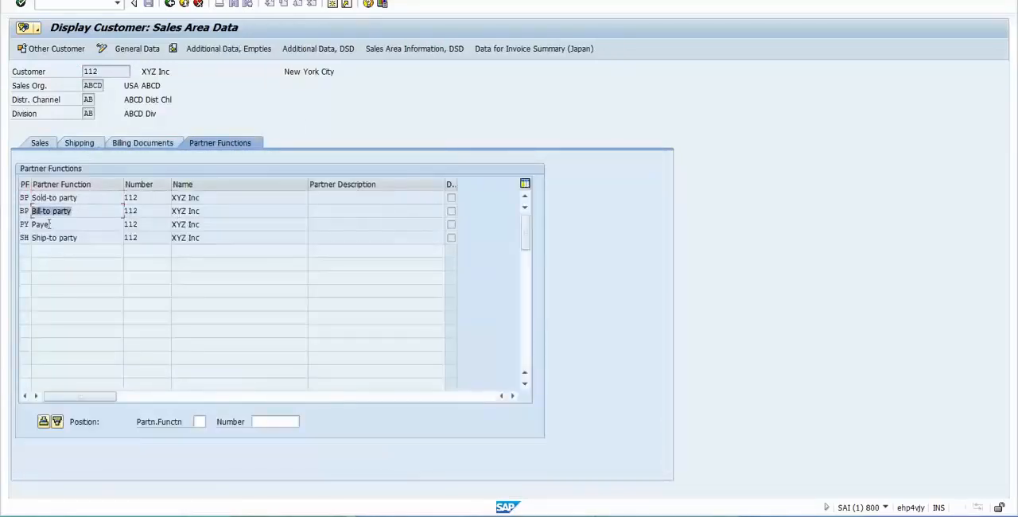
key(Down)
click(82, 236)
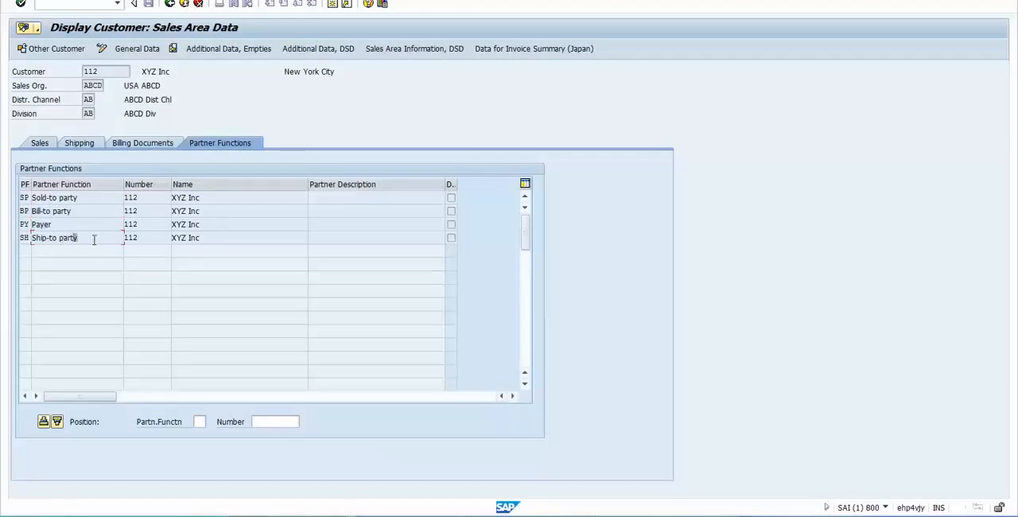
drag(94, 239, 34, 230)
click(93, 210)
drag(141, 197, 43, 198)
click(94, 70)
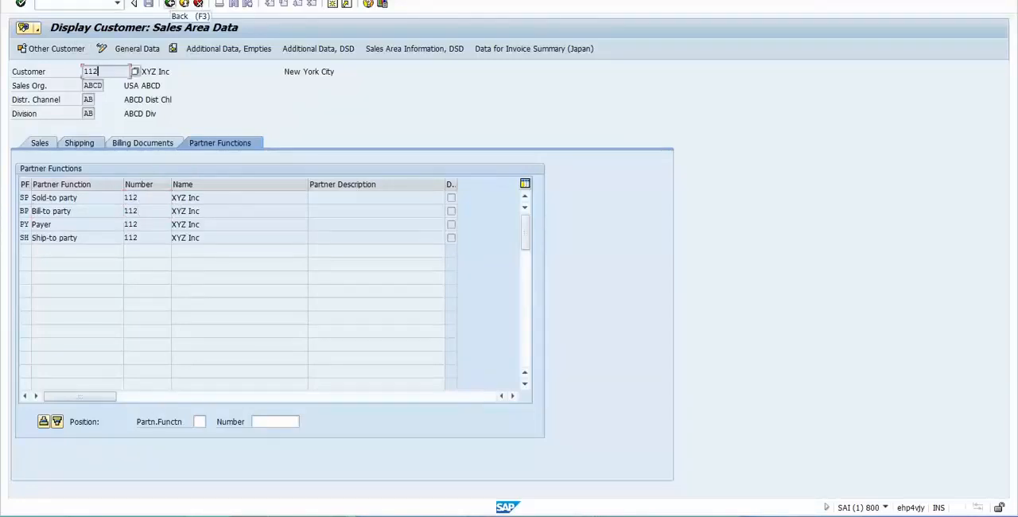
- Leave the customer display and run transaction XK03 to display a vendor centrally
click(170, 4)
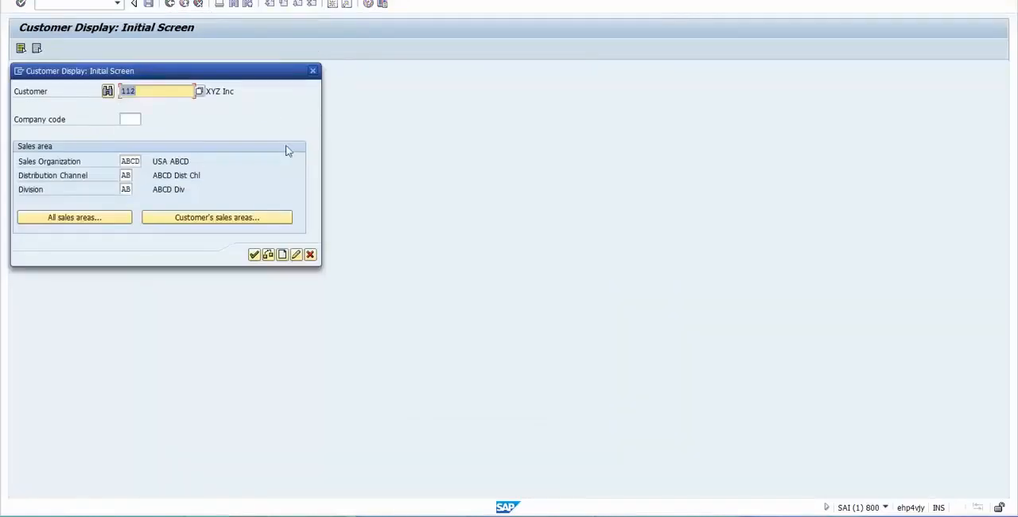
click(144, 91)
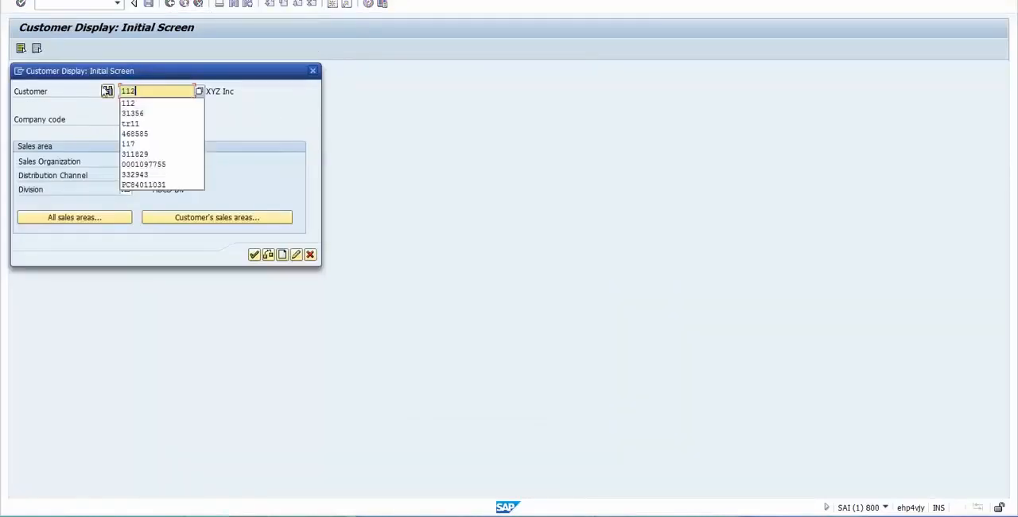
click(107, 91)
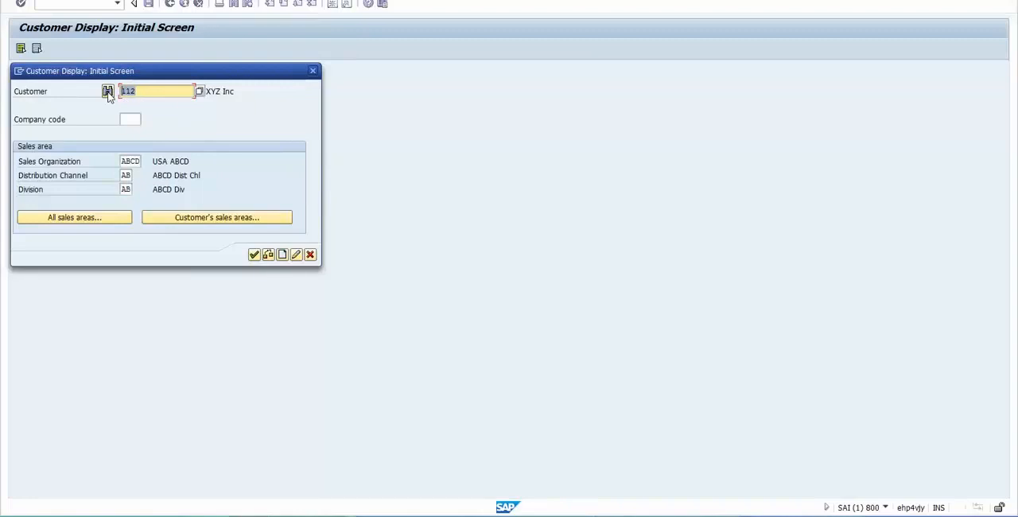
click(311, 255)
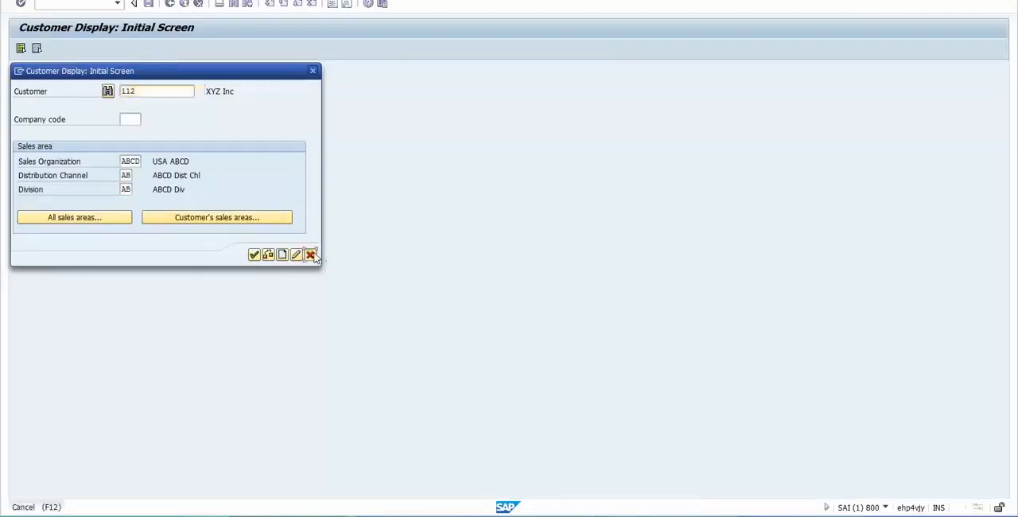
click(311, 255)
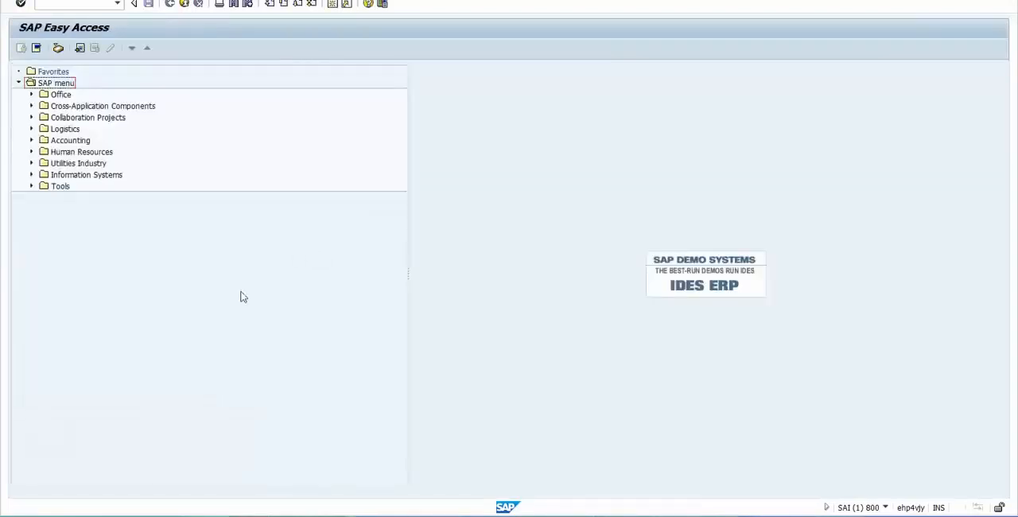
key(ctrl+slash)
text(/)
- Switch to the Excel sheet and check the Vendor entry with its transaction code in H75
key(alt+Tab)
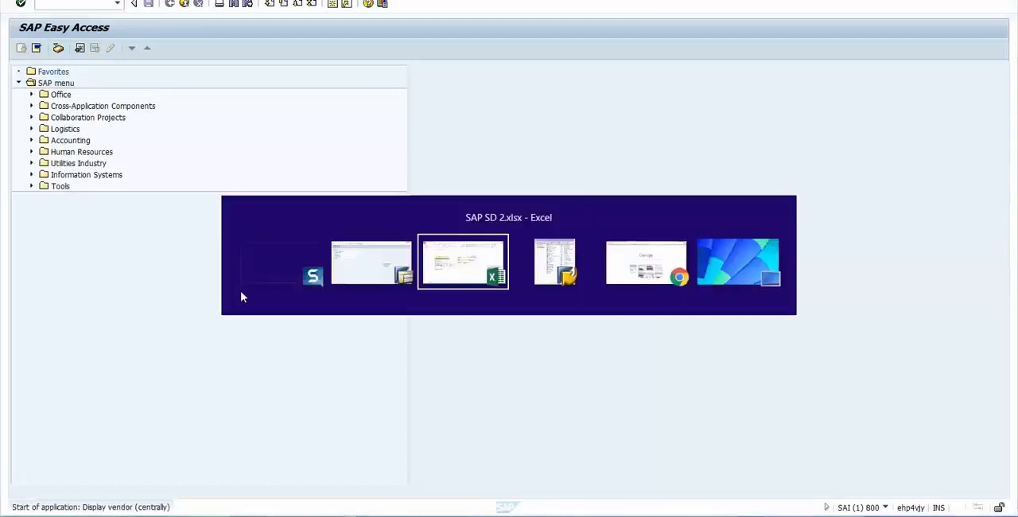
key(Down)
key(Left)
key(Left)
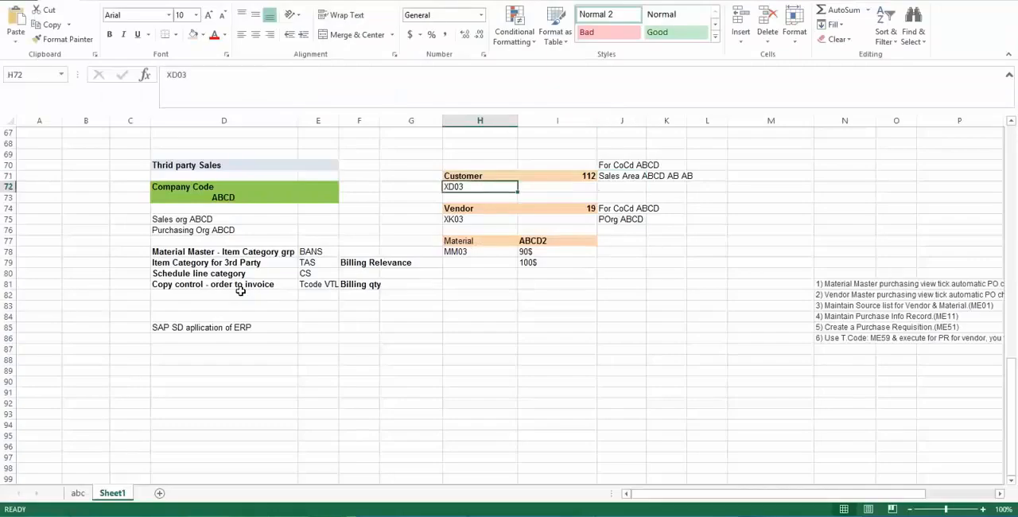
key(Down)
key(Down)
key(Down)
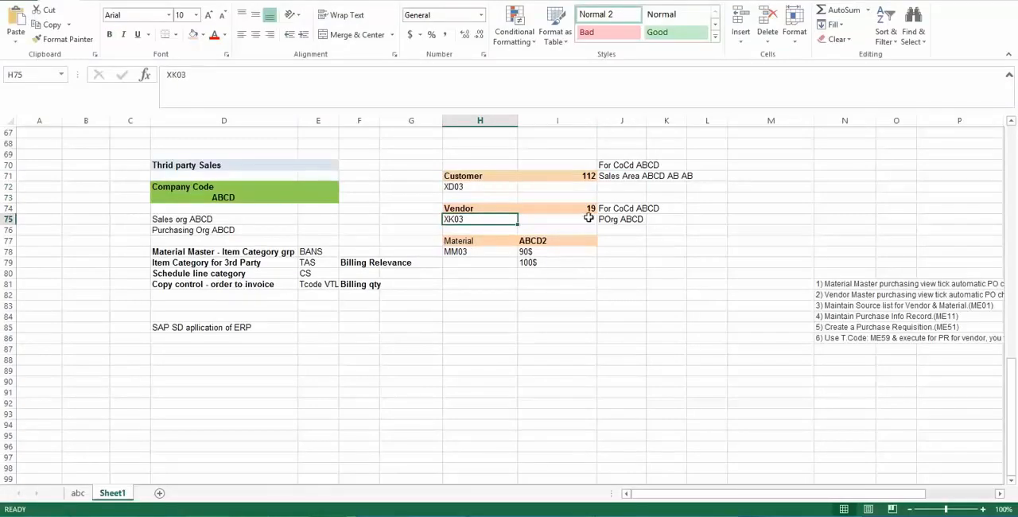
- Switch to SAP and display the sheet's vendor for company code ABCD and purchasing organization ABCD, with the Address, Purchasing data and Partner functions views
key(alt+Tab)
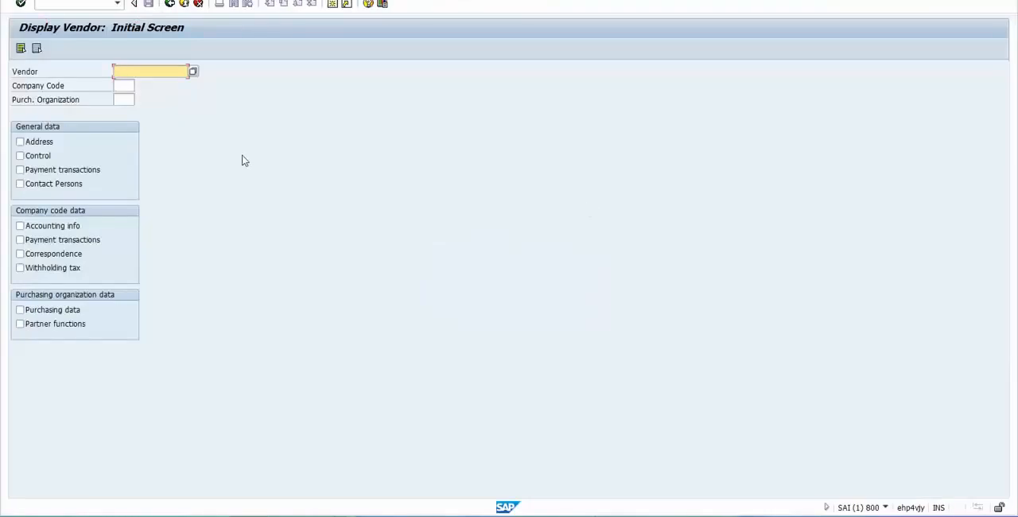
text(19)
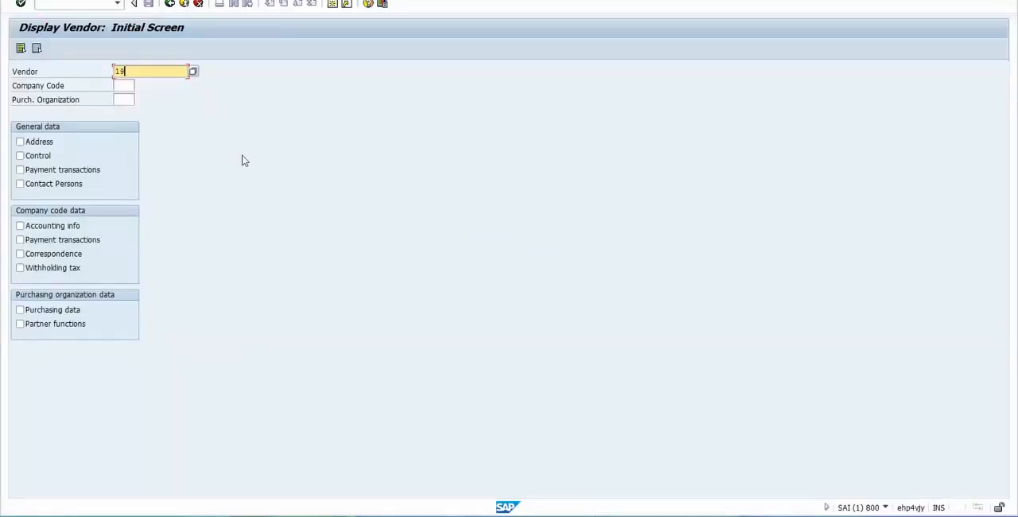
key(Tab)
text(ABCD)
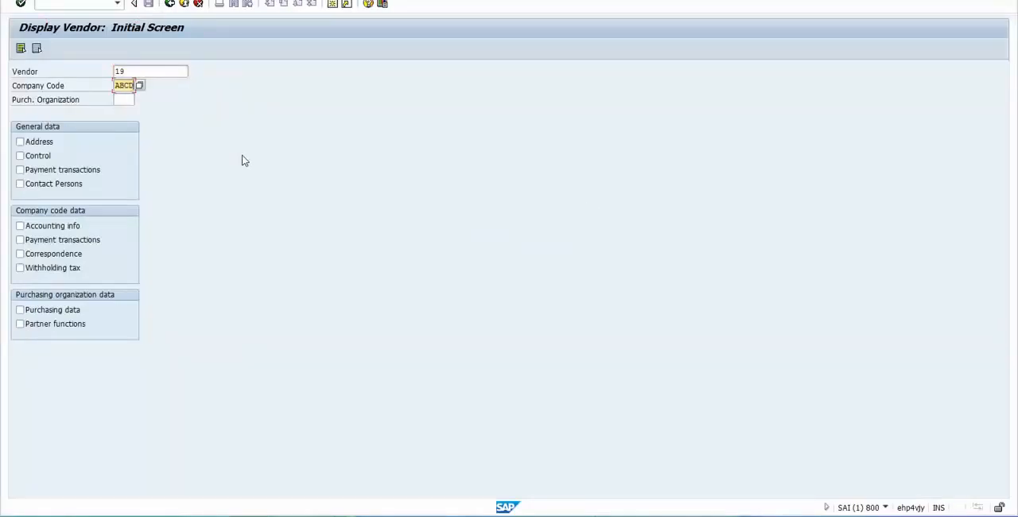
key(Tab)
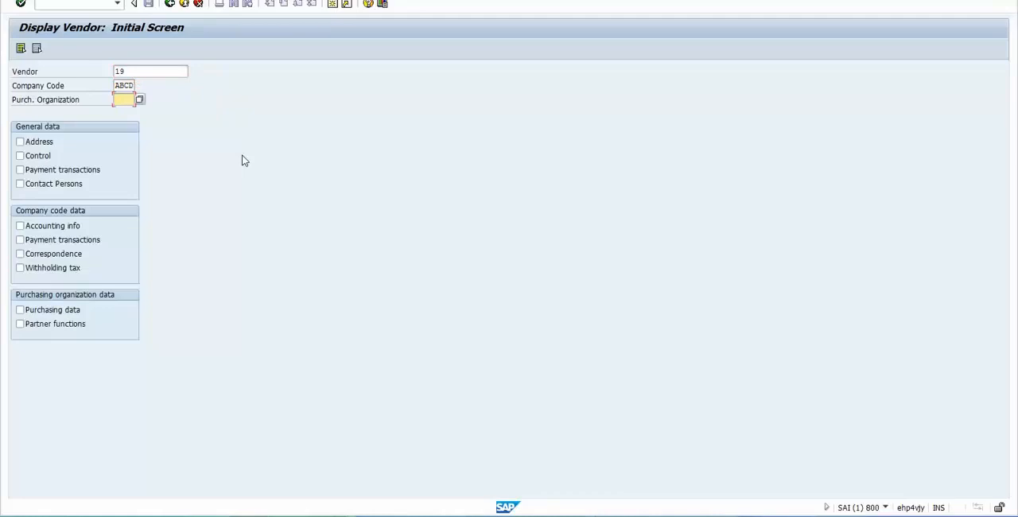
text(ABCD)
drag(115, 97, 154, 93)
double_click(118, 86)
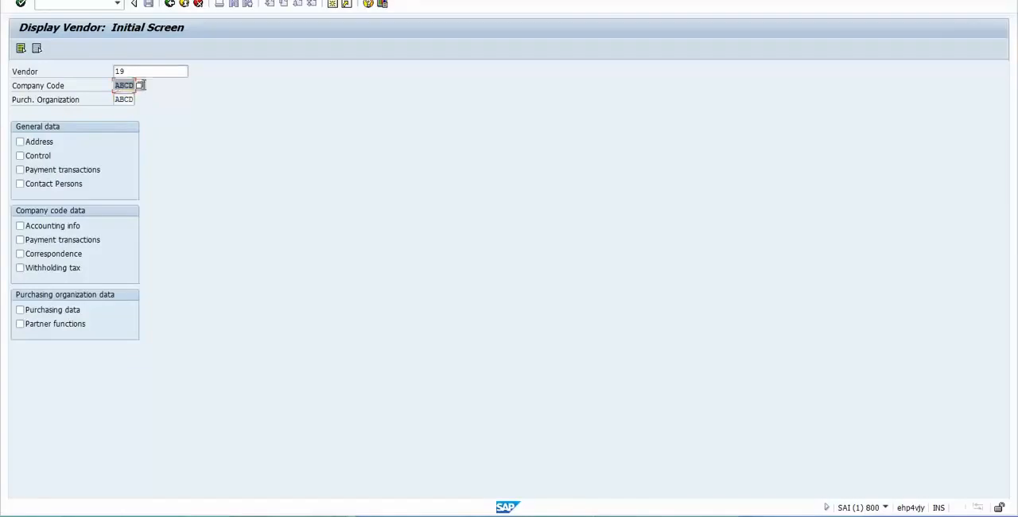
click(30, 310)
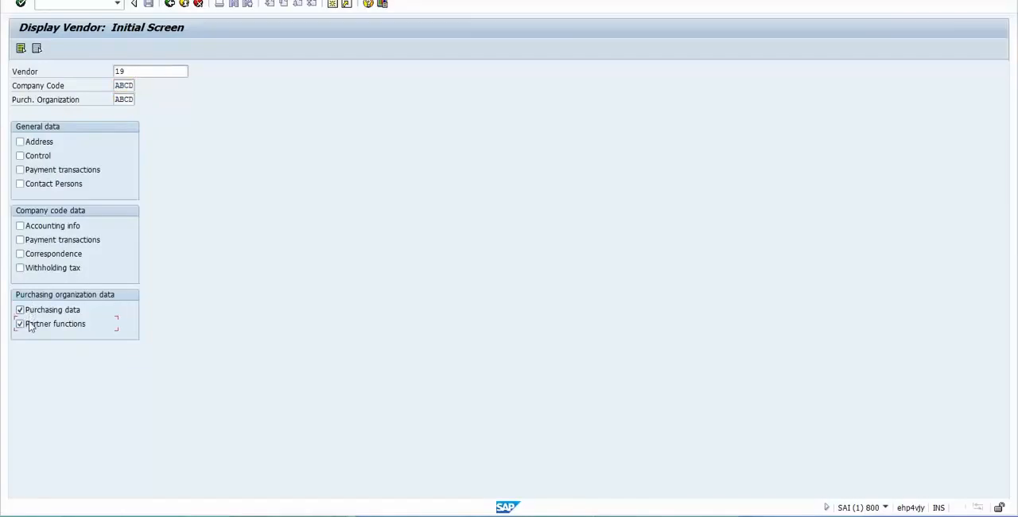
click(40, 143)
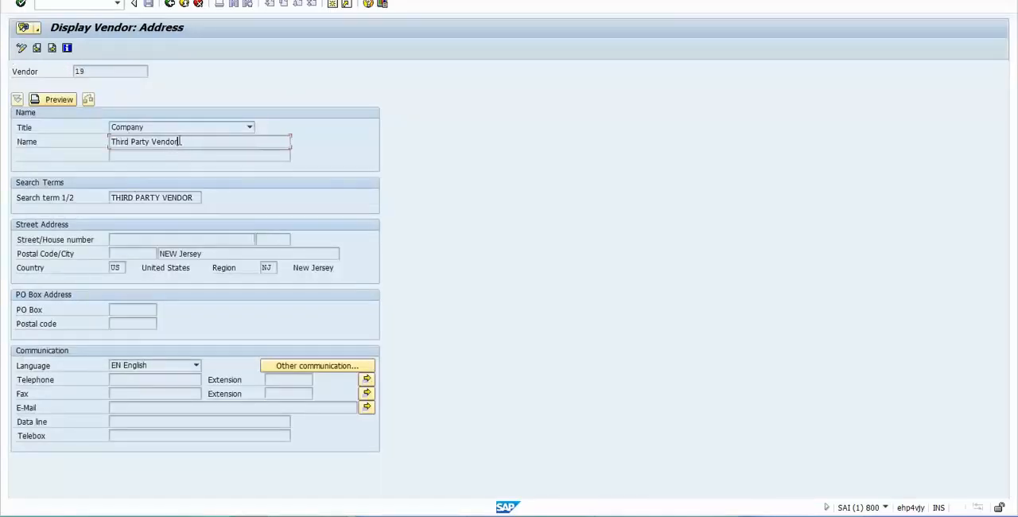
- Examine the vendor's name and vendor number in the address data
drag(180, 142, 109, 144)
click(113, 141)
click(182, 141)
click(111, 142)
click(183, 139)
click(121, 141)
click(195, 136)
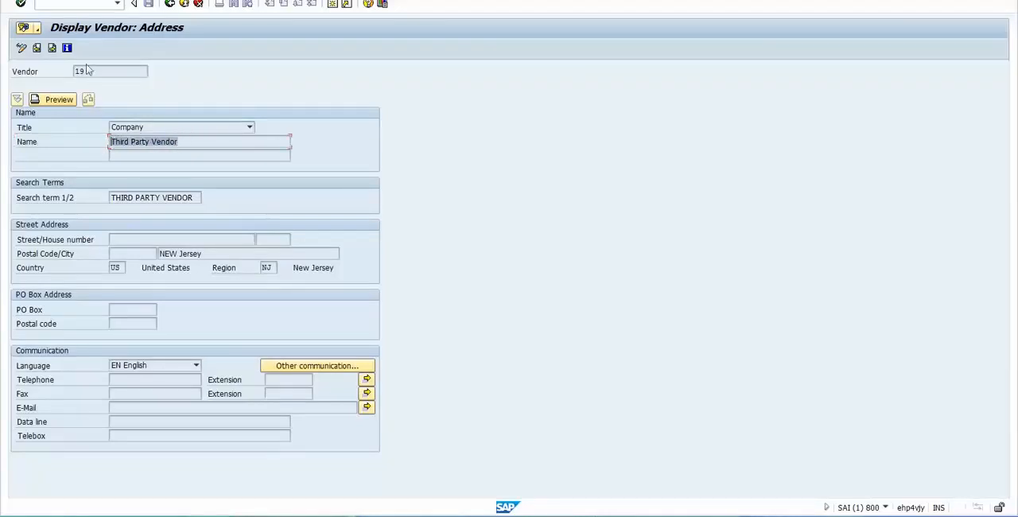
drag(88, 71, 48, 80)
drag(197, 138, 112, 142)
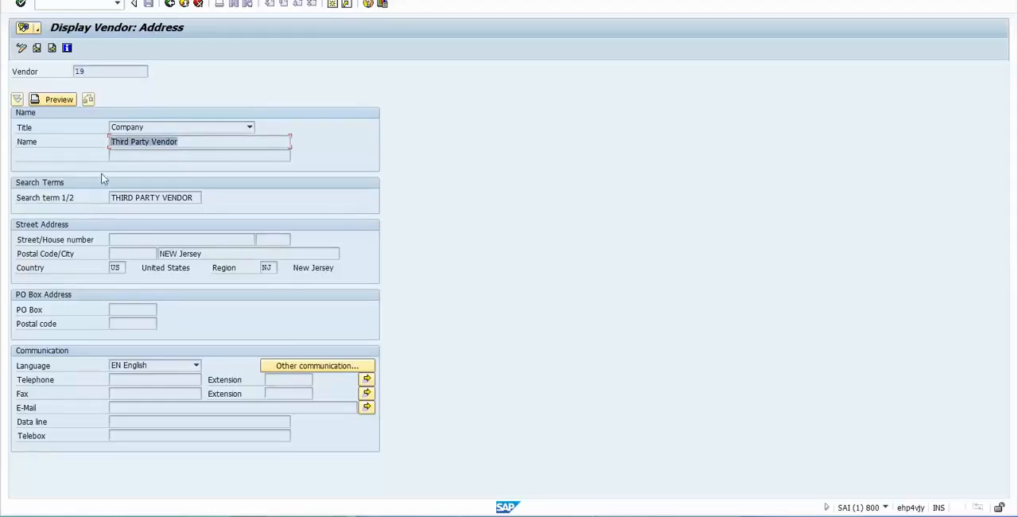
- Go on to the vendor's purchasing data and examine the order currency, terms of payment and automatic purchase order setting
click(51, 48)
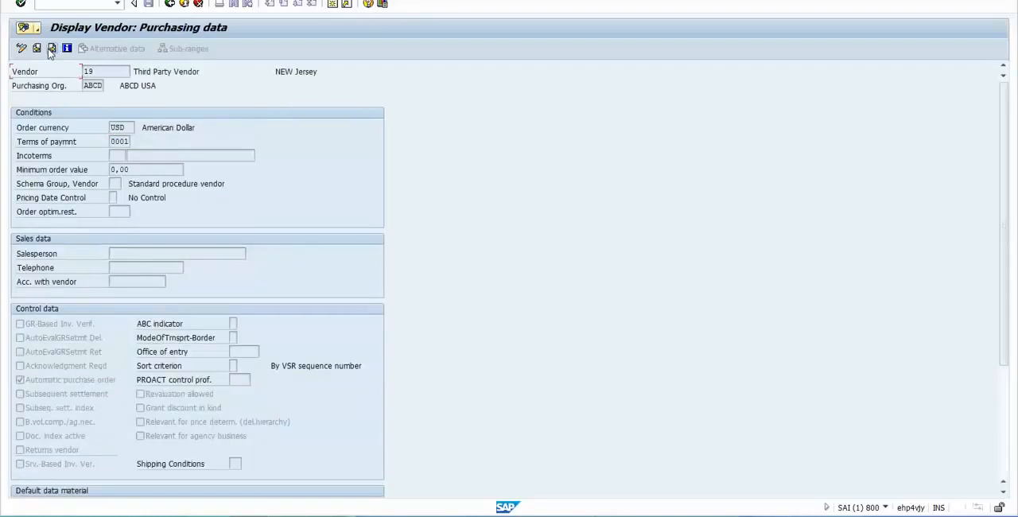
drag(130, 127, 161, 147)
click(130, 127)
click(20, 381)
drag(128, 127, 76, 128)
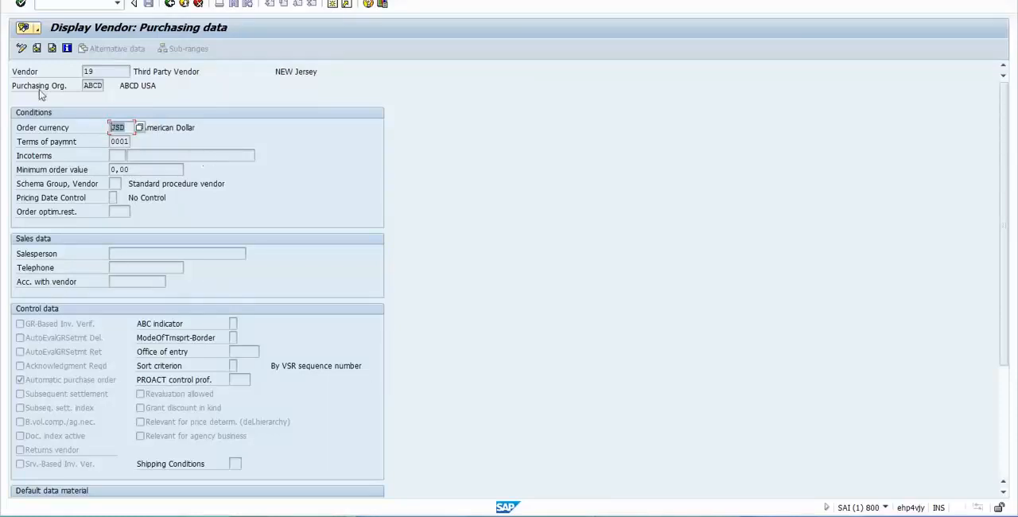
- Examine the purchasing organization in the vendor's purchasing data and check it against the vendor entry on the Excel sheet
click(86, 86)
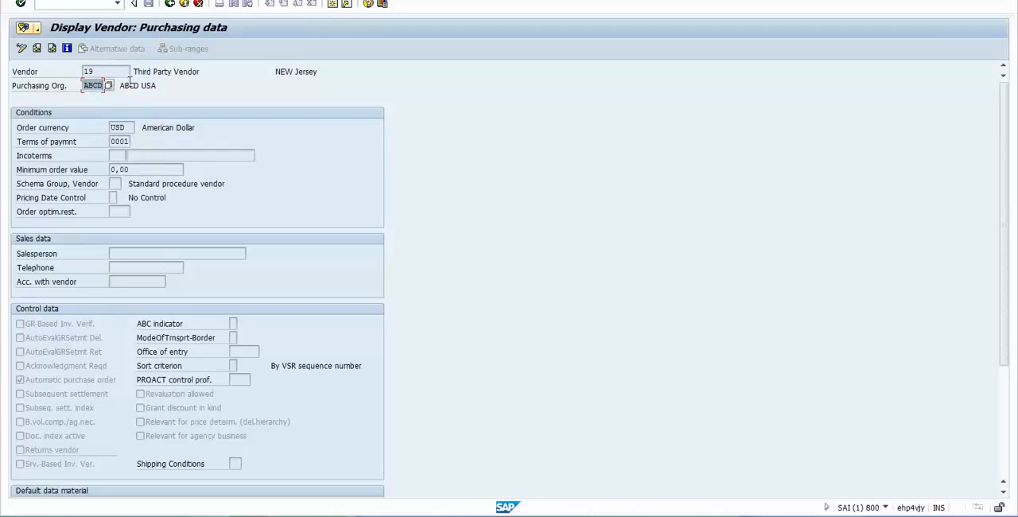
click(124, 85)
key(alt+Tab)
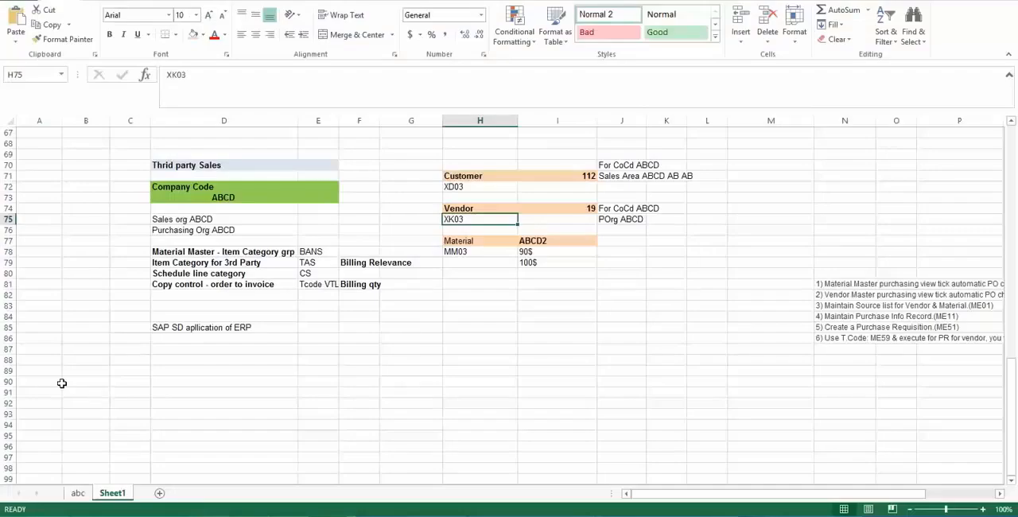
key(alt+Tab)
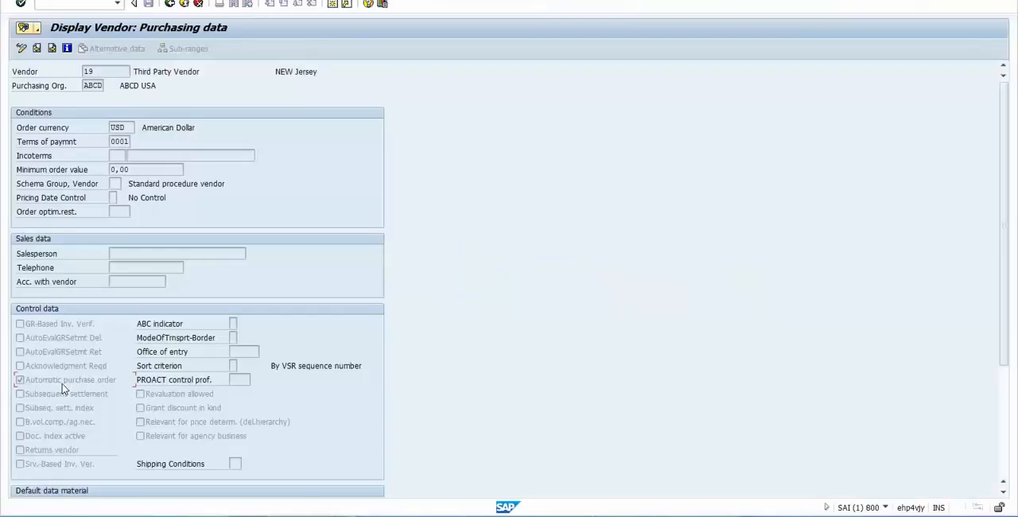
- Copy material ABCD2 from I77 of the Excel sheet and enter it in SAP's Display Material transaction MM03
key(alt+Tab)
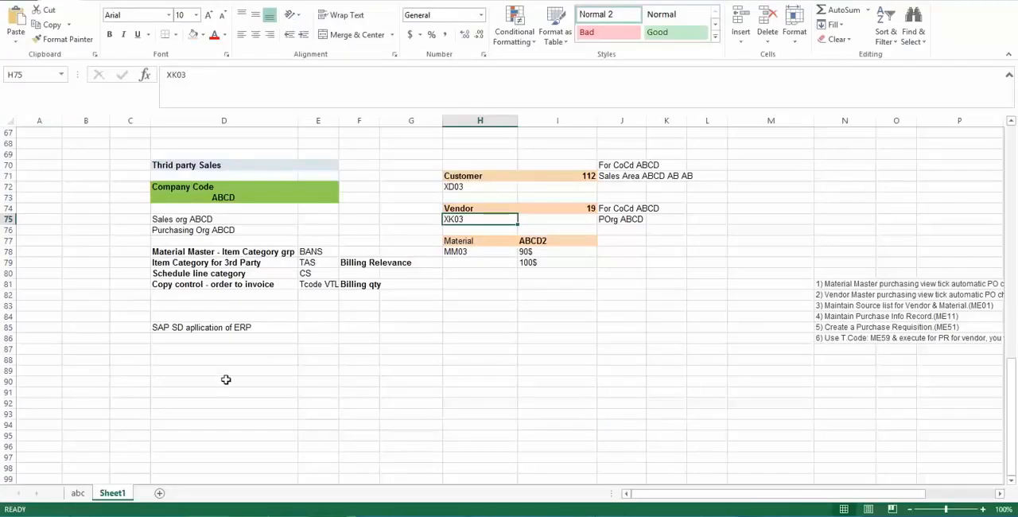
click(536, 241)
key(ctrl+c)
key(alt+Tab)
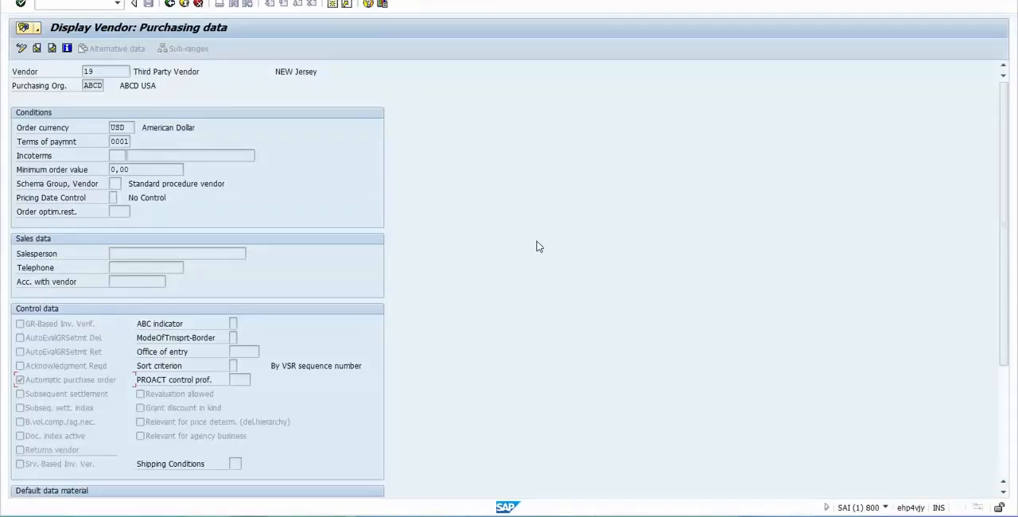
text(/nmm03)
key(Return)
key(ctrl+v)
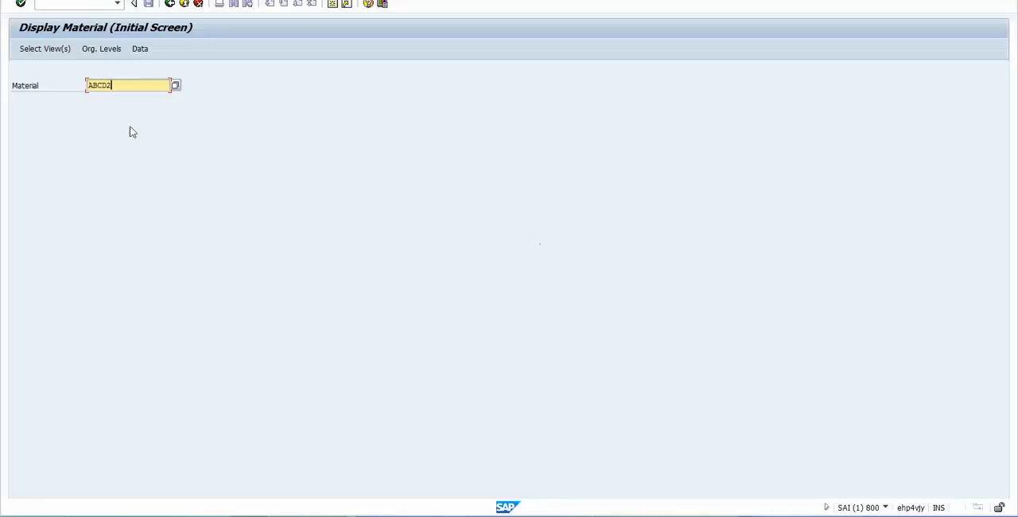
- Select the material views Basic Data 1, Sales Org. Data 1, Sales Org. Data 2, Sales: General/Plant Data and Purchasing
click(48, 50)
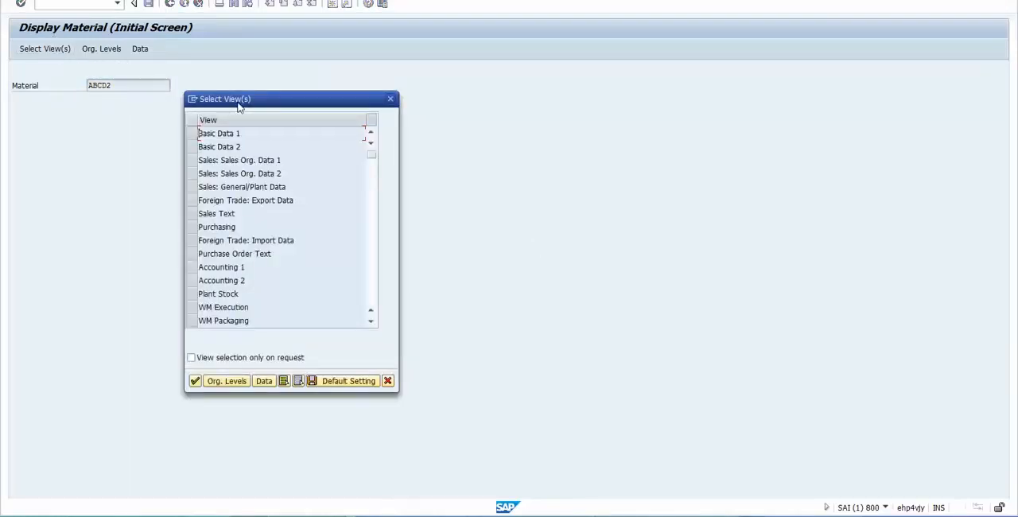
drag(239, 106, 315, 104)
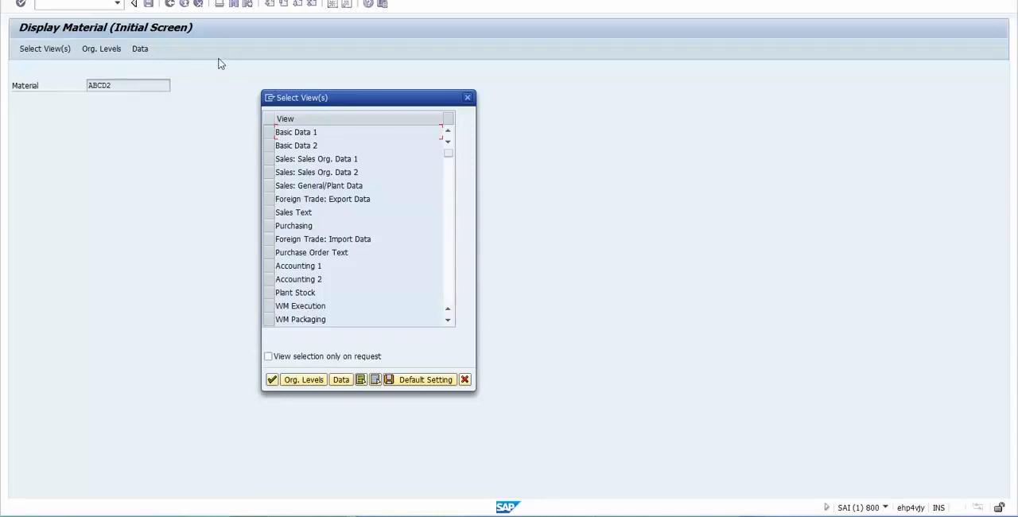
click(269, 132)
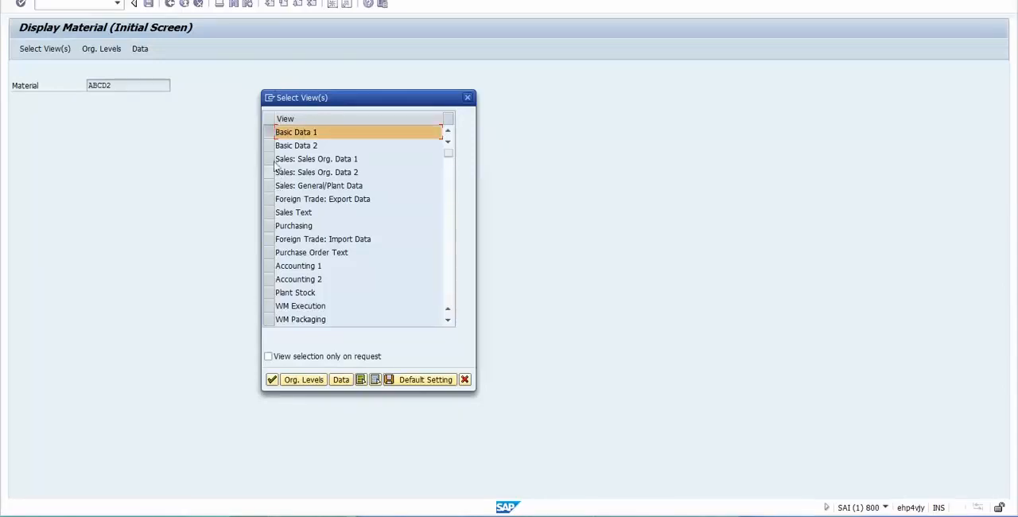
click(271, 159)
click(271, 172)
click(271, 186)
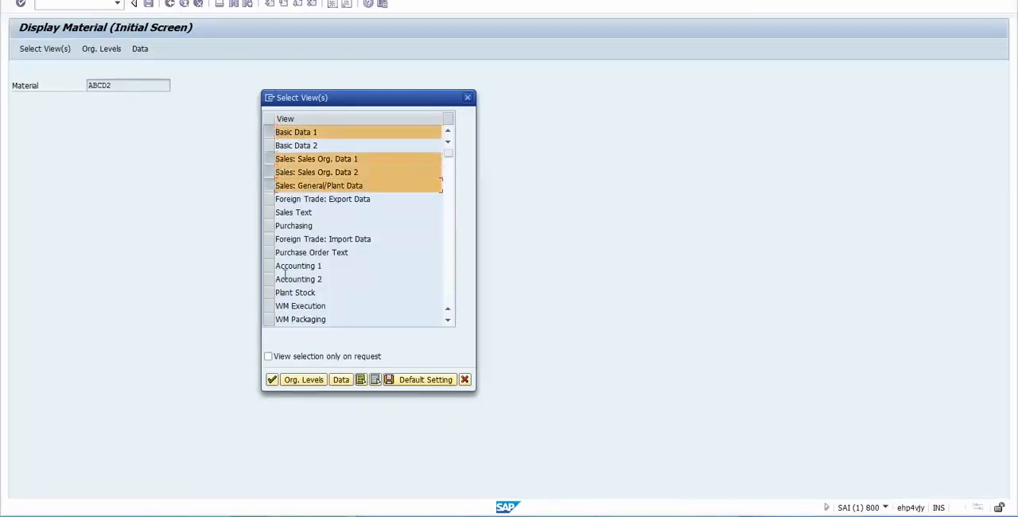
click(274, 228)
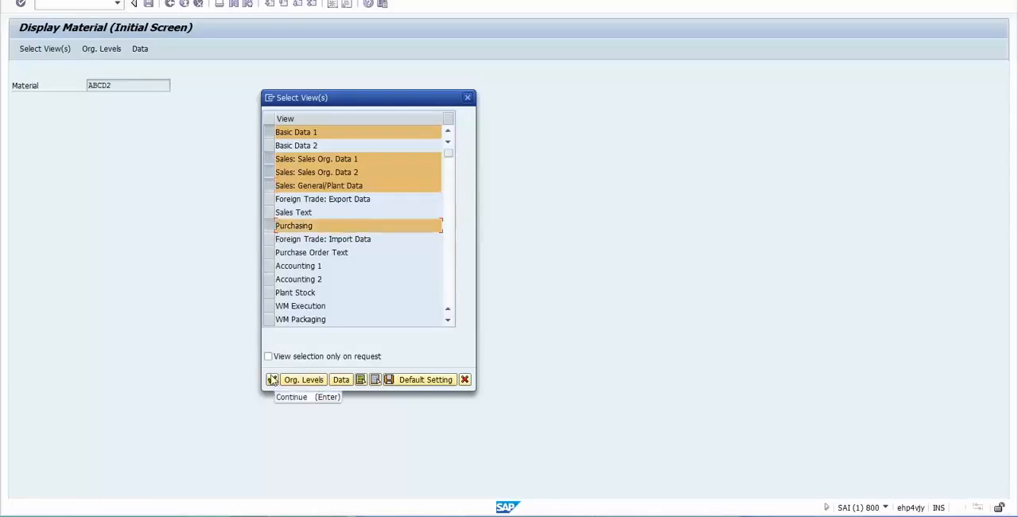
click(271, 380)
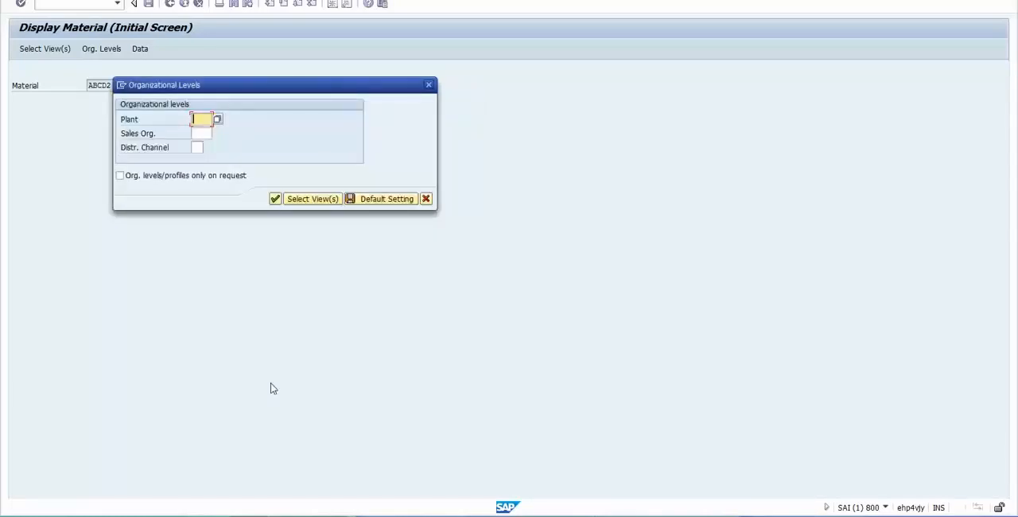
- Display the material for plant ABCD, sales organization ABCD and distribution channel AB
text(ABCD)
key(Tab)
text(ABCD)
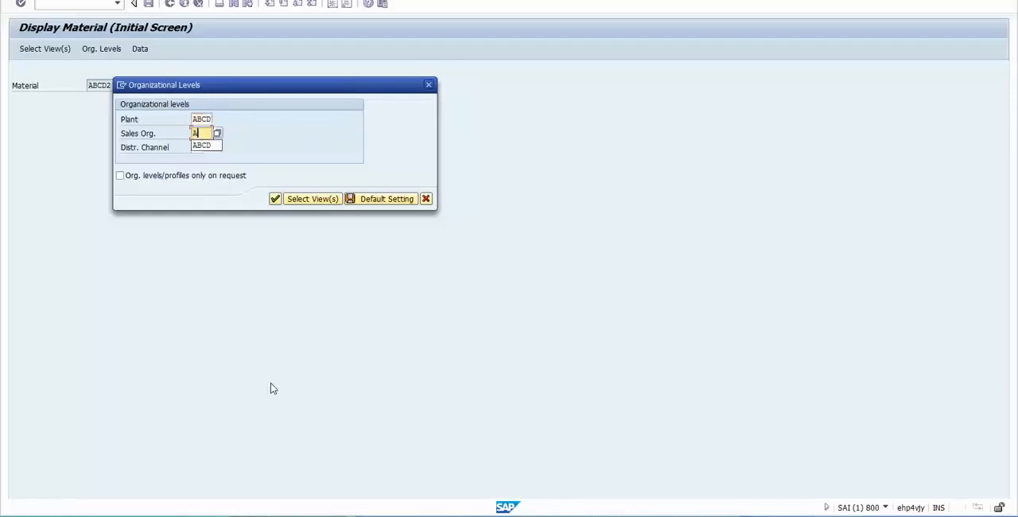
key(Tab)
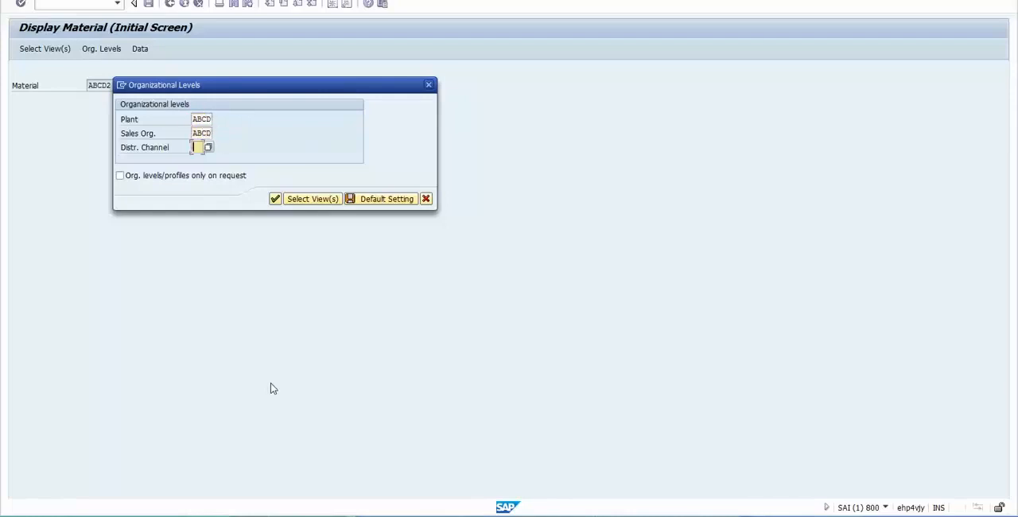
text(AB)
key(Return)
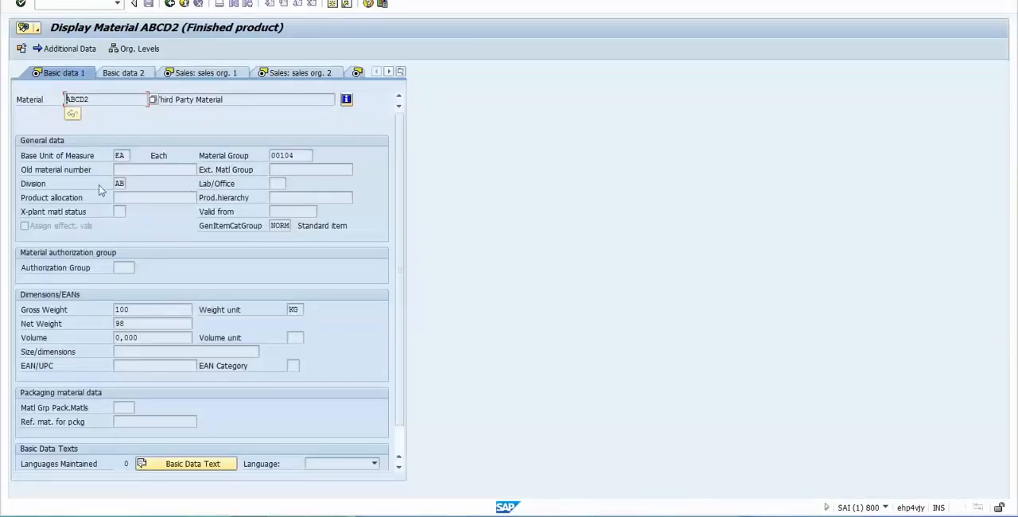
- Go through the material's first sales organization view to the second and examine the item category group and its description
click(238, 72)
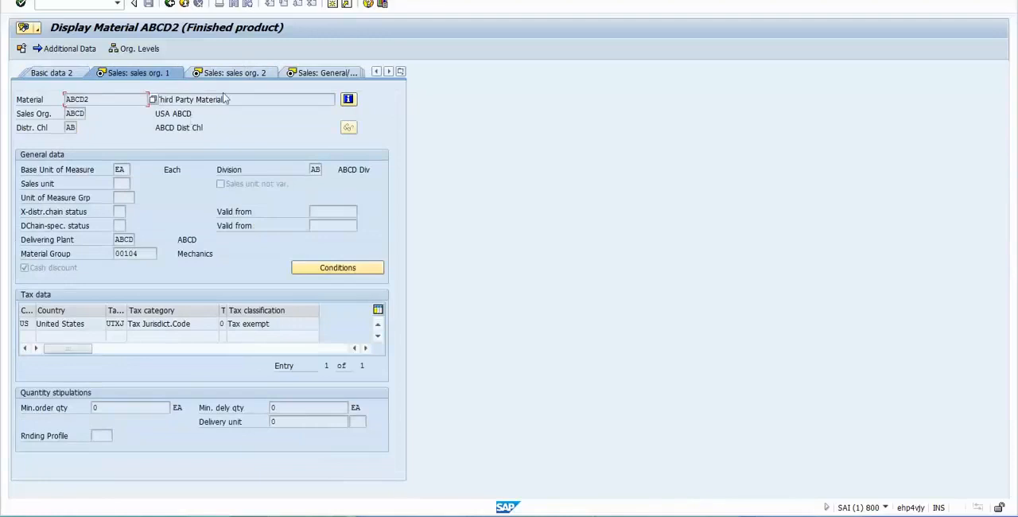
click(238, 74)
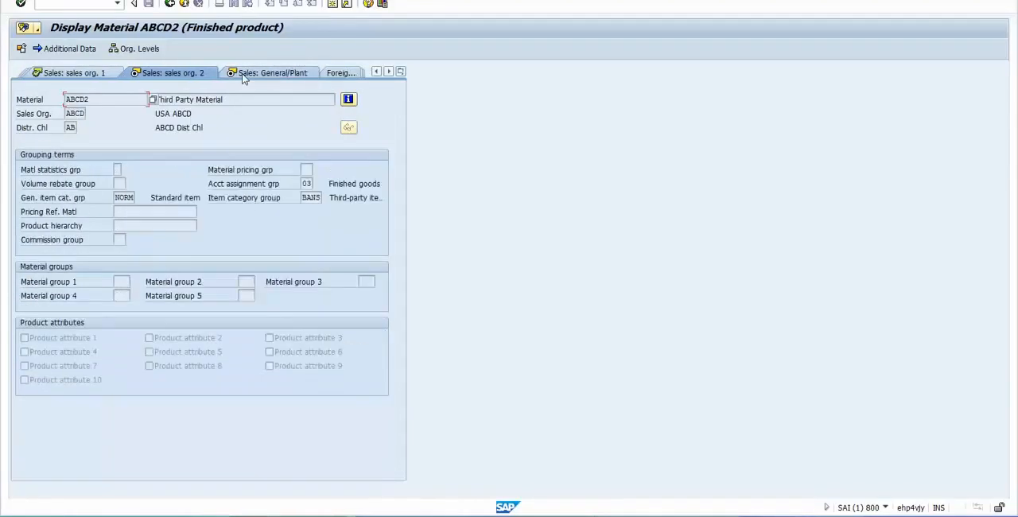
click(304, 199)
drag(303, 198, 321, 198)
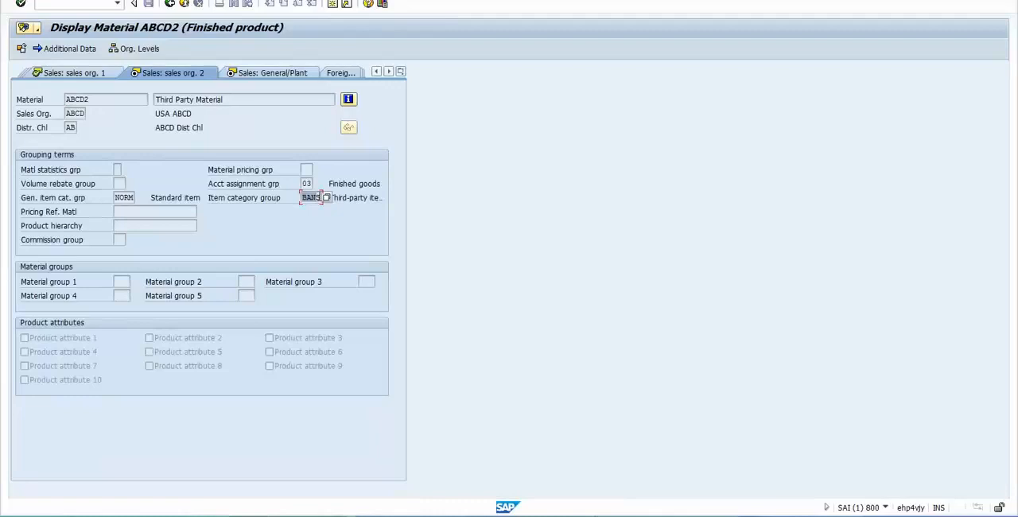
click(318, 196)
drag(302, 198, 321, 198)
click(350, 198)
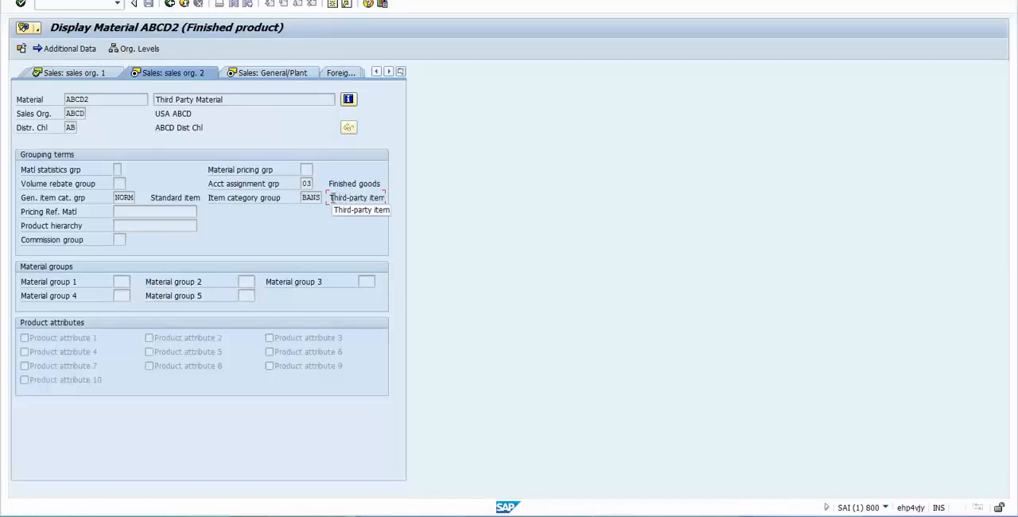
drag(332, 197, 409, 210)
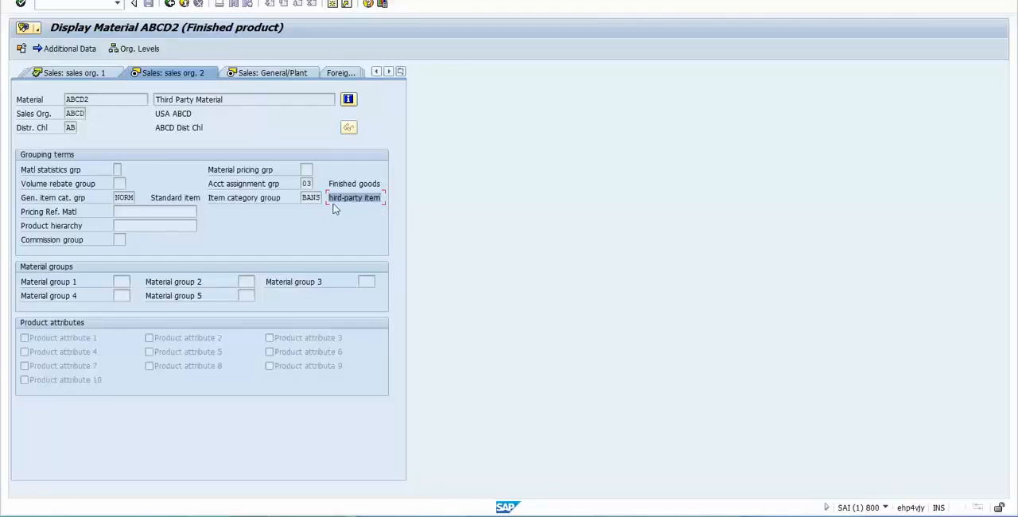
click(303, 199)
drag(302, 198, 318, 199)
click(332, 197)
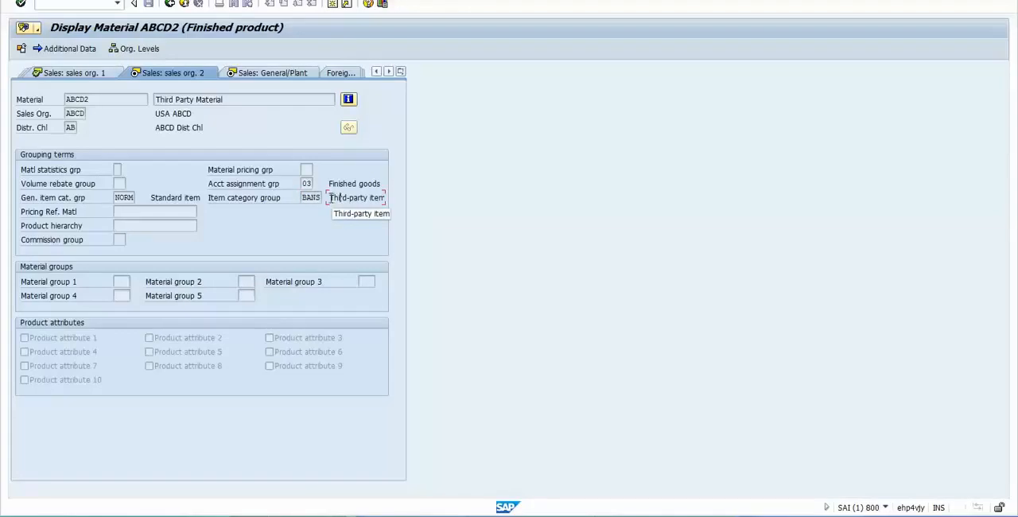
drag(329, 198, 391, 203)
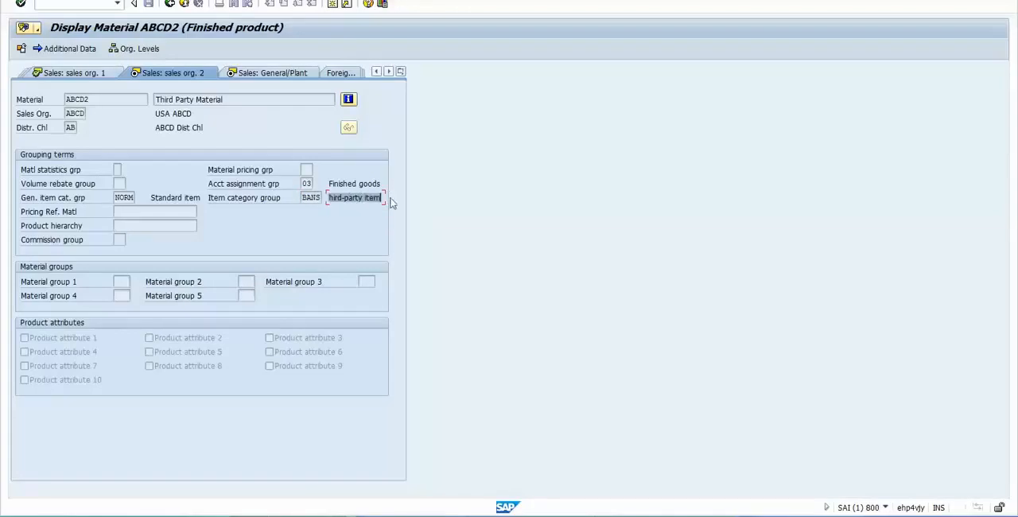
click(303, 199)
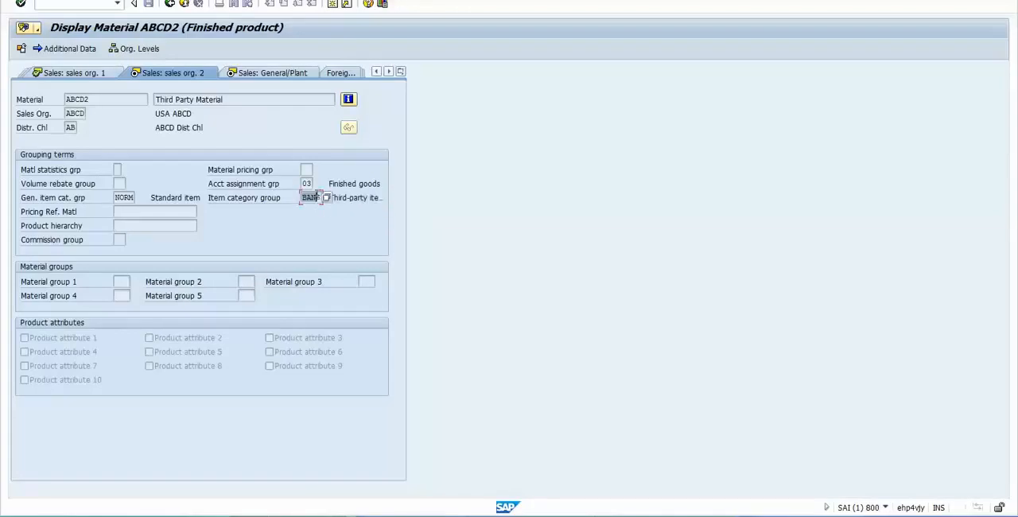
click(333, 198)
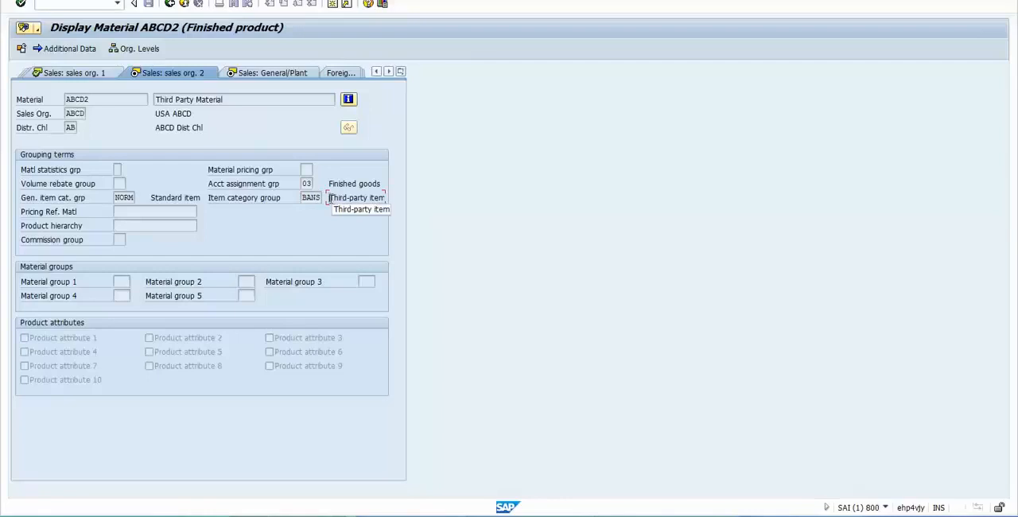
drag(331, 198, 382, 196)
- Browse the possible item category groups, look up the NORM and BANS entries, and close the list
click(312, 199)
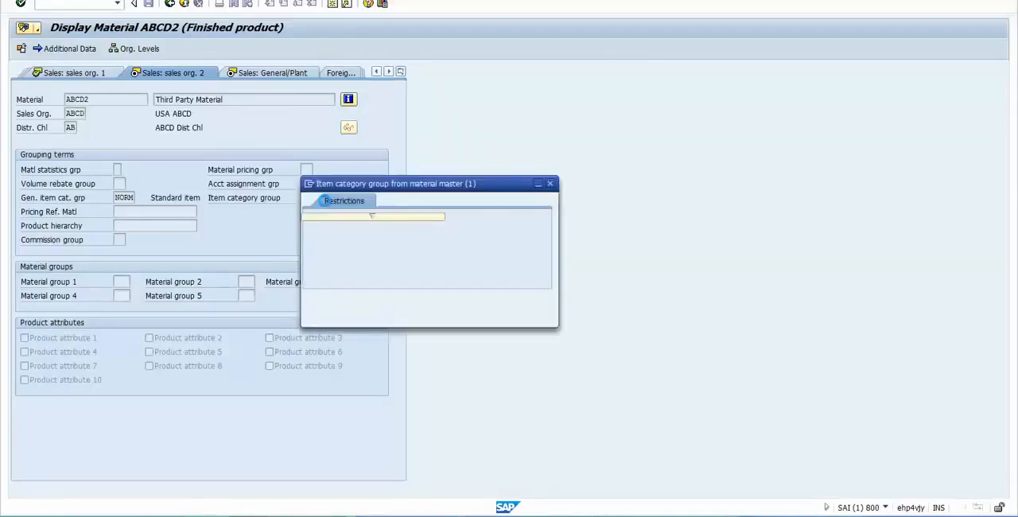
drag(413, 189, 471, 62)
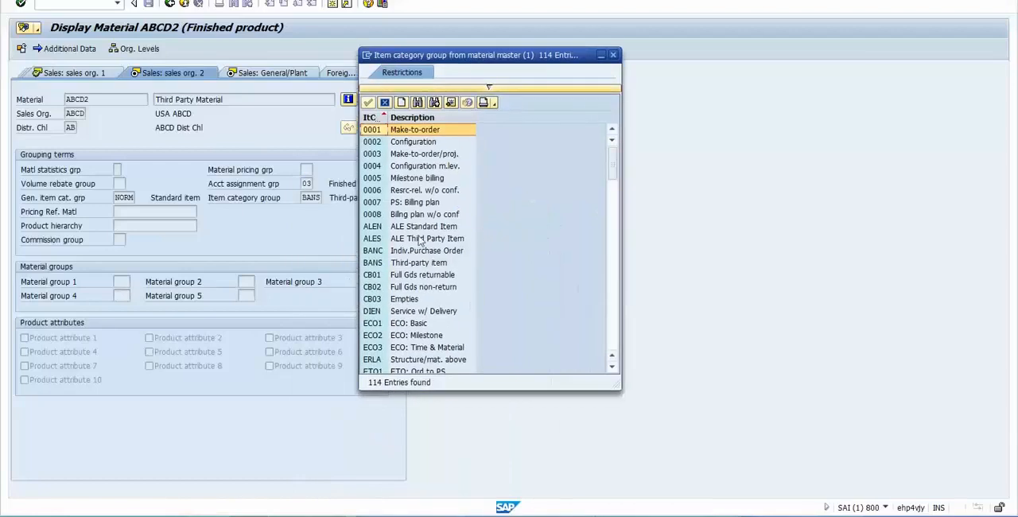
click(612, 289)
click(611, 292)
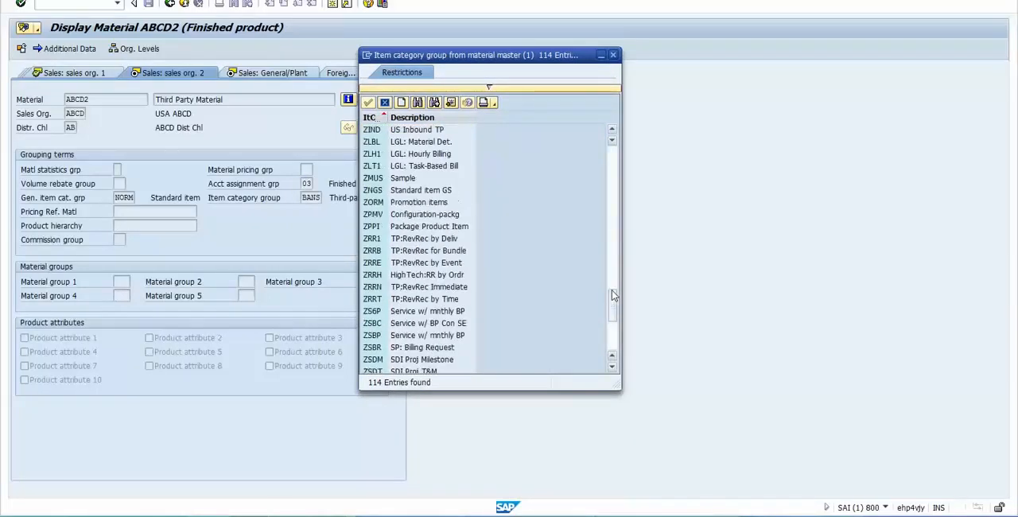
drag(612, 301, 615, 319)
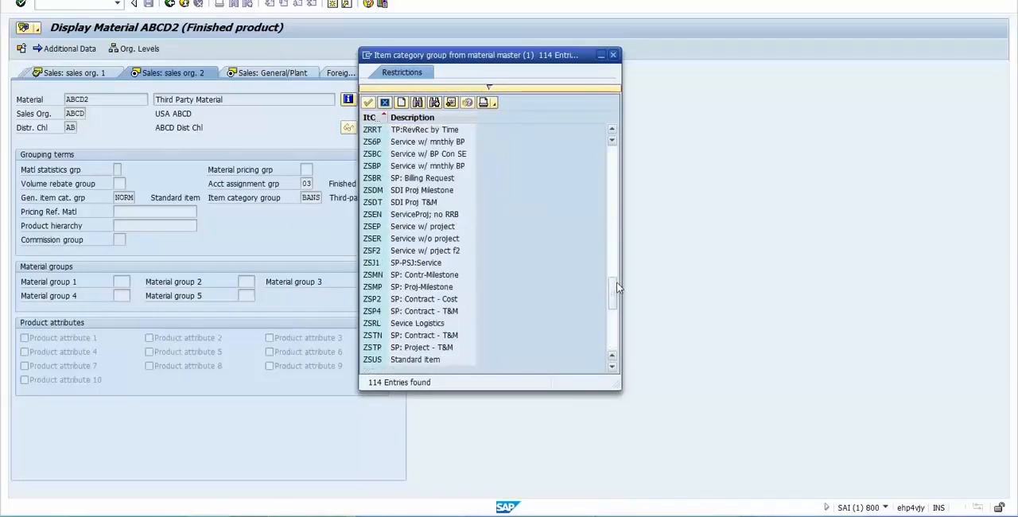
click(618, 287)
click(617, 271)
click(616, 245)
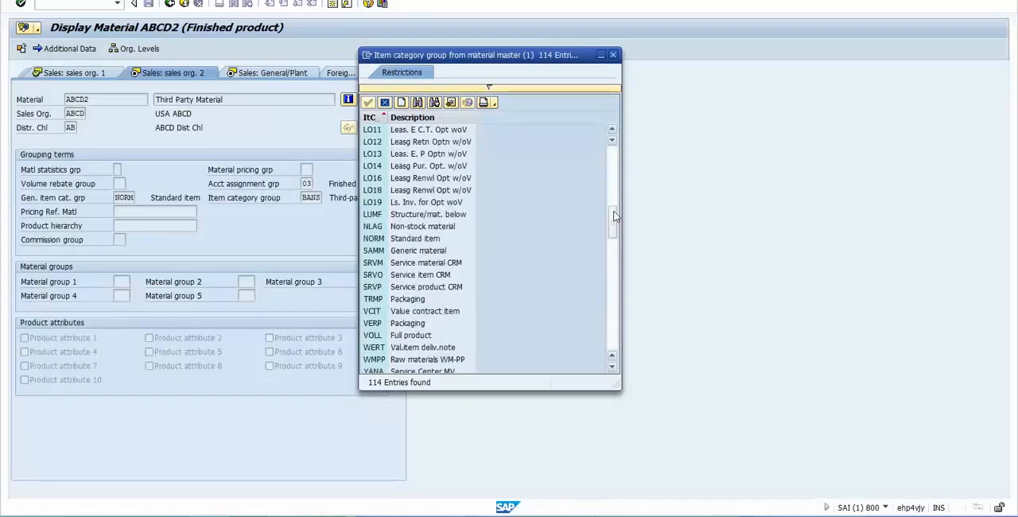
click(414, 239)
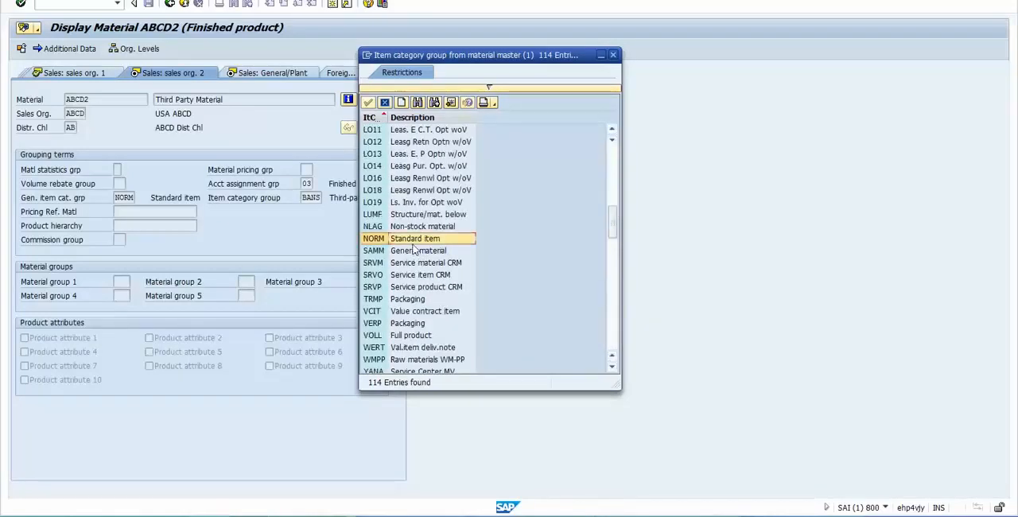
drag(609, 223, 608, 175)
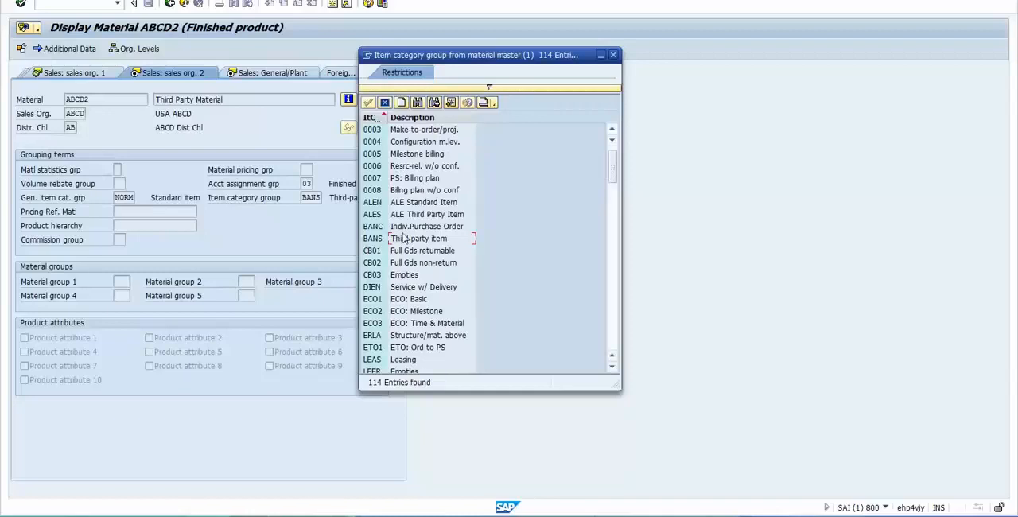
click(402, 241)
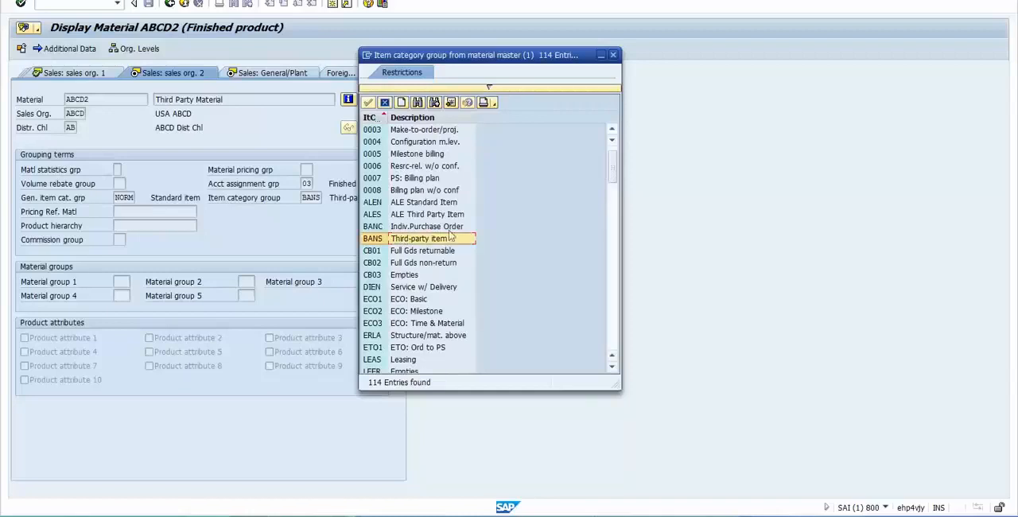
click(369, 102)
- Compare the material's description with its item category group in the second sales organization view
drag(237, 100, 155, 99)
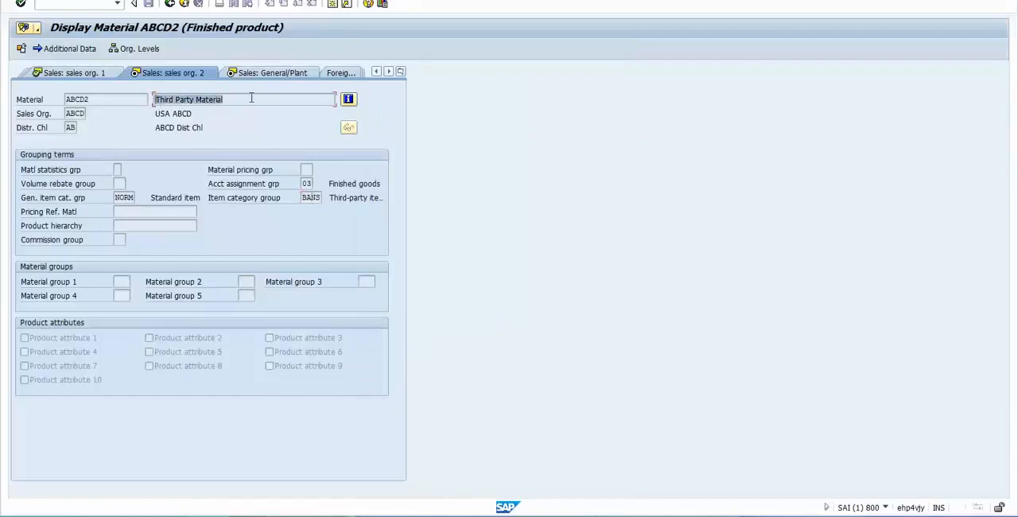
click(308, 197)
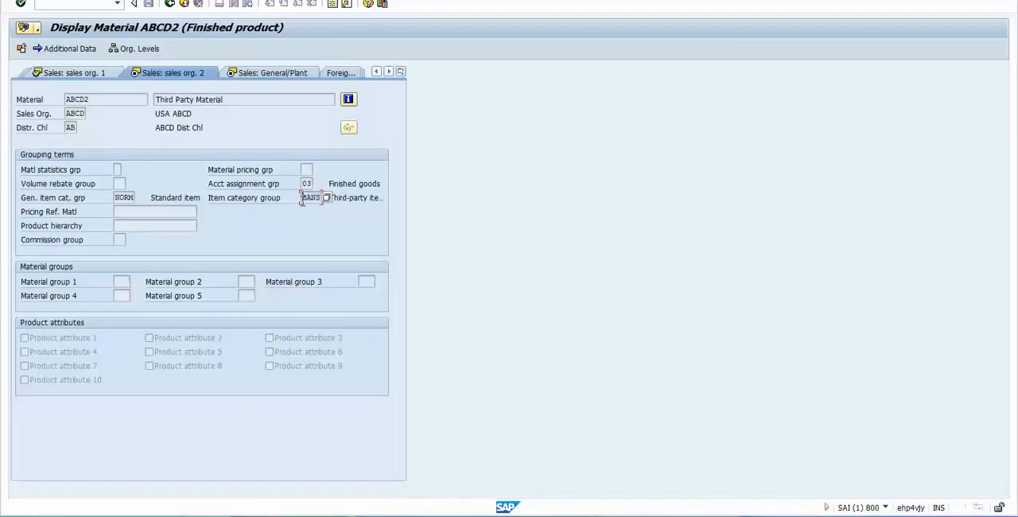
click(338, 198)
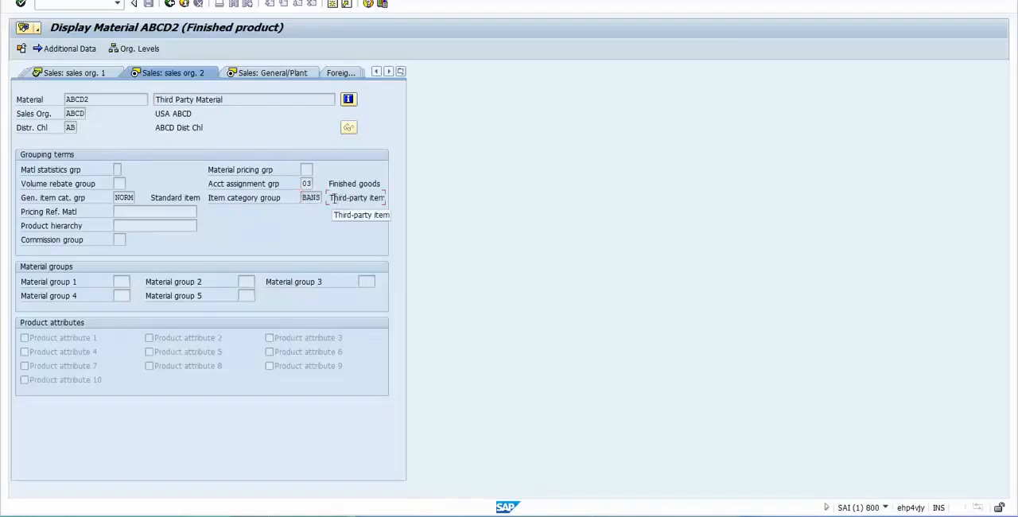
drag(333, 199, 402, 207)
click(352, 209)
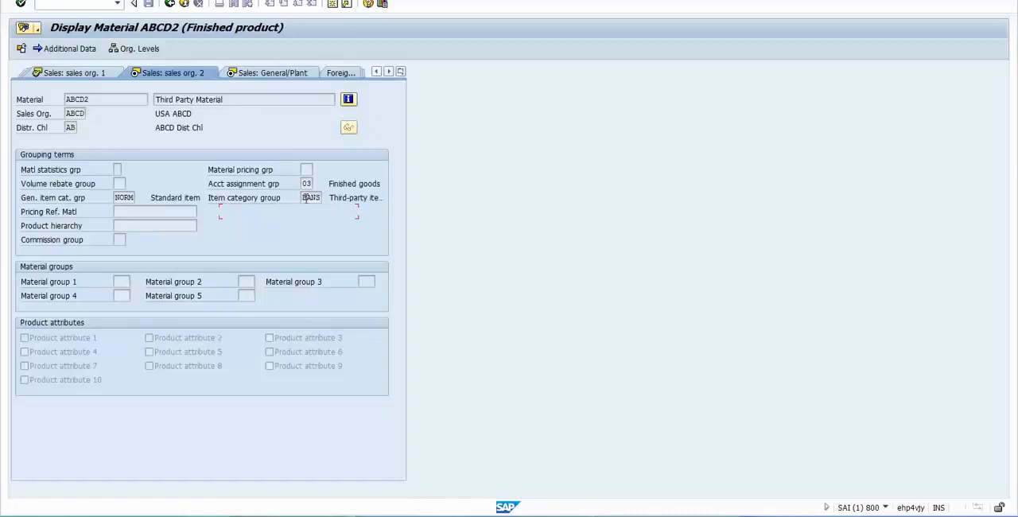
- Go through the material's general plant and purchasing views to the last data screen, and exit the material
drag(304, 197, 412, 184)
click(413, 190)
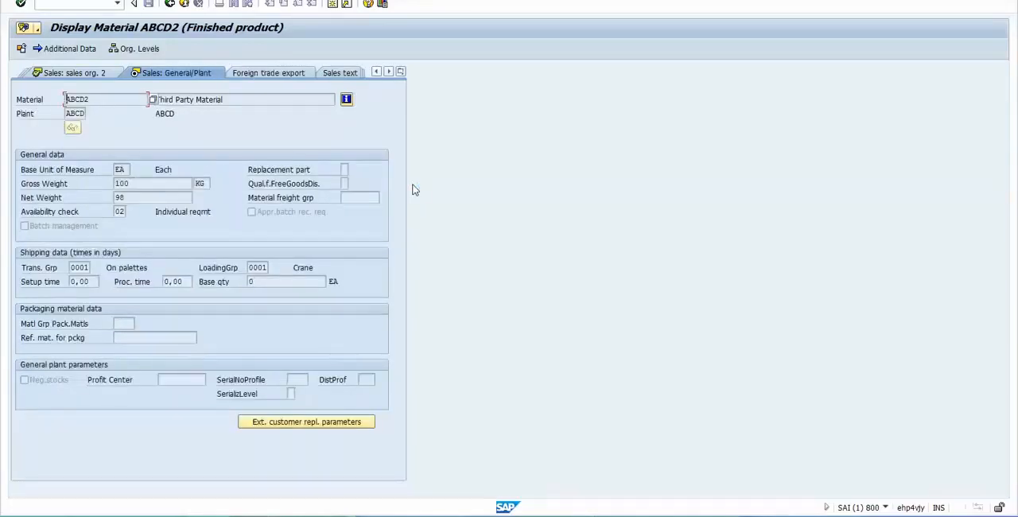
key(Return)
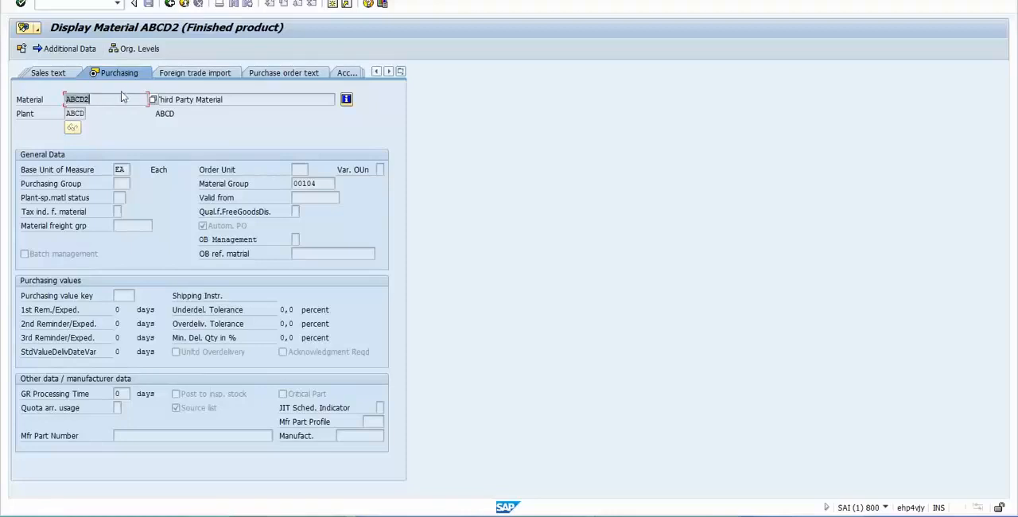
click(68, 114)
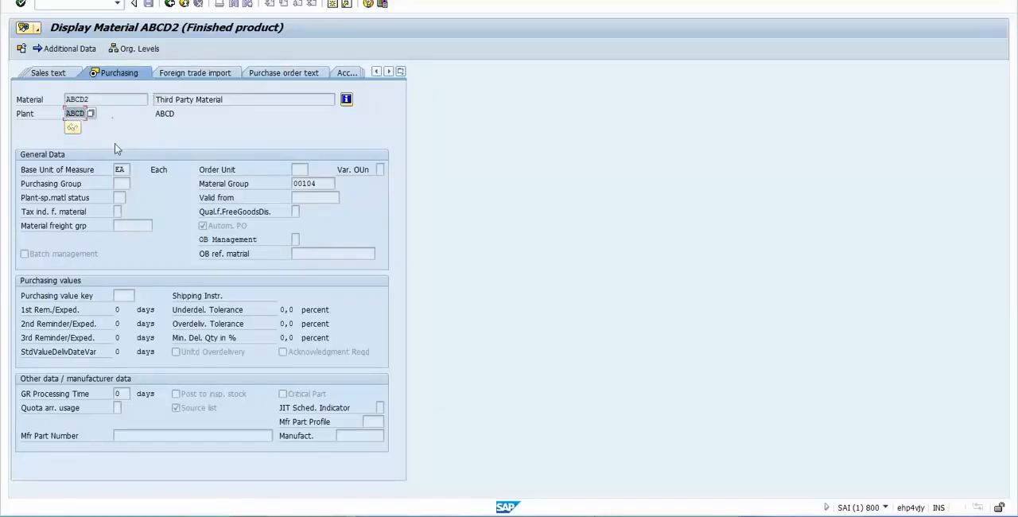
key(Return)
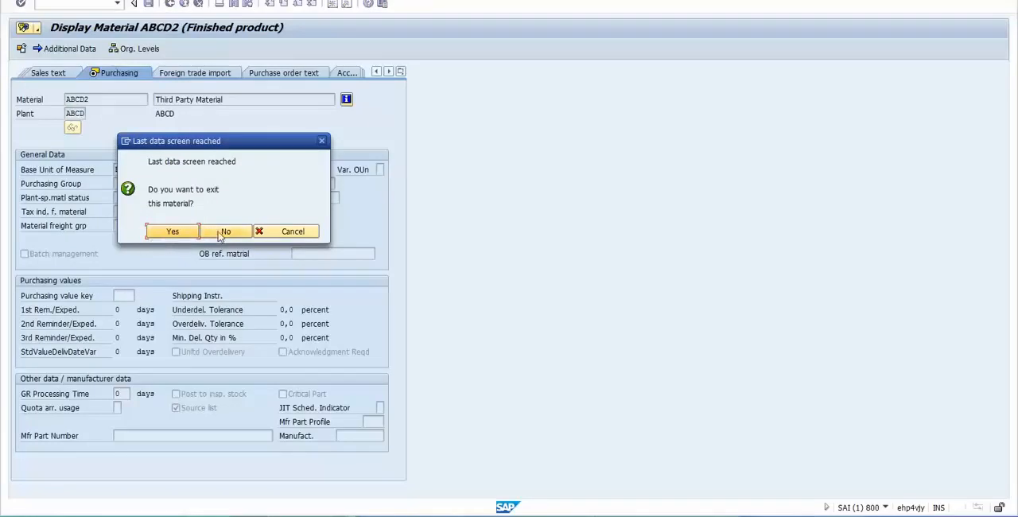
click(173, 230)
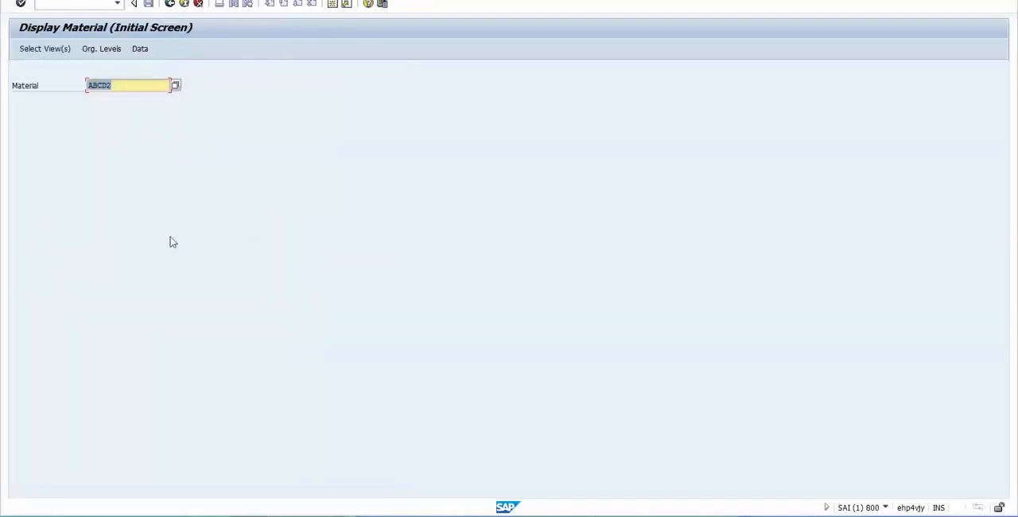
- Switch to the Excel notes and enter "Sales order for customer" followed by the customer number in cell D87
key(alt+Tab)
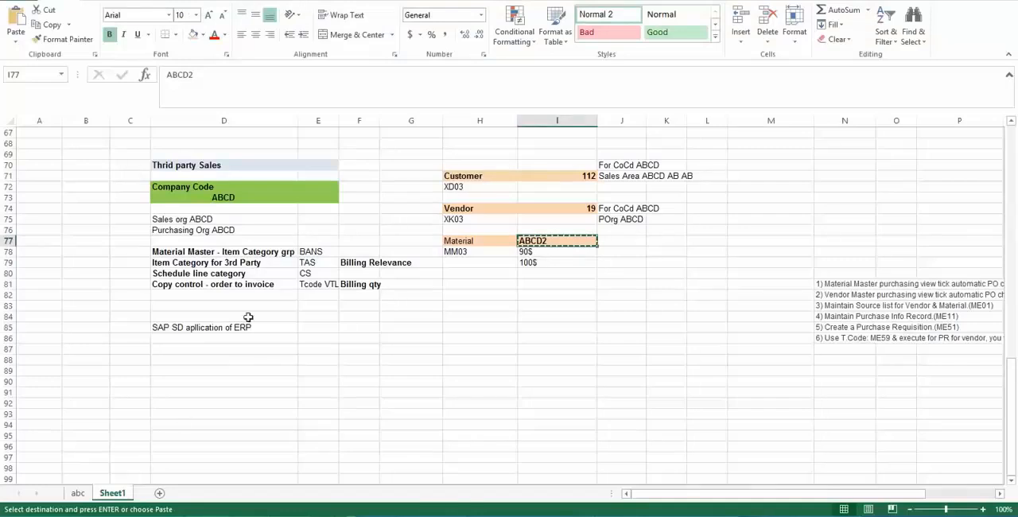
click(231, 347)
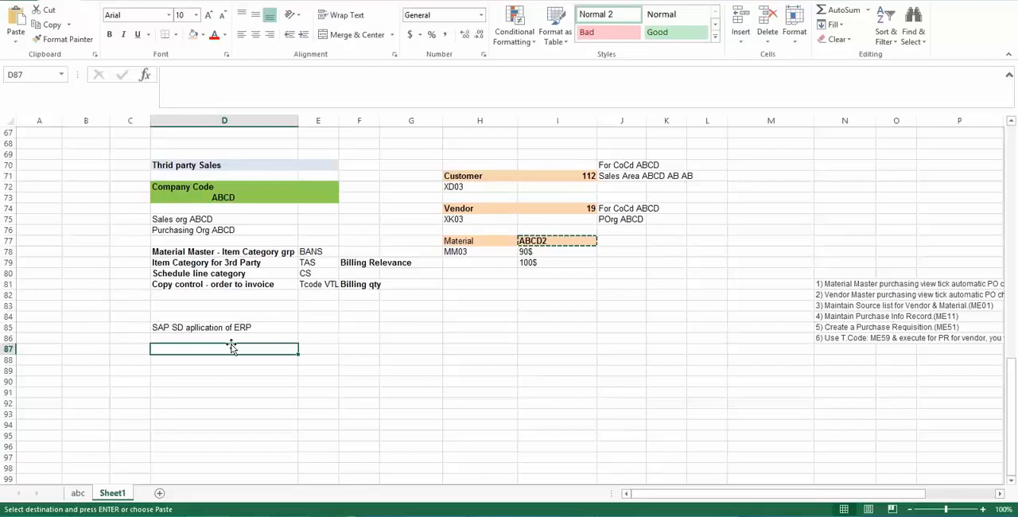
click(450, 176)
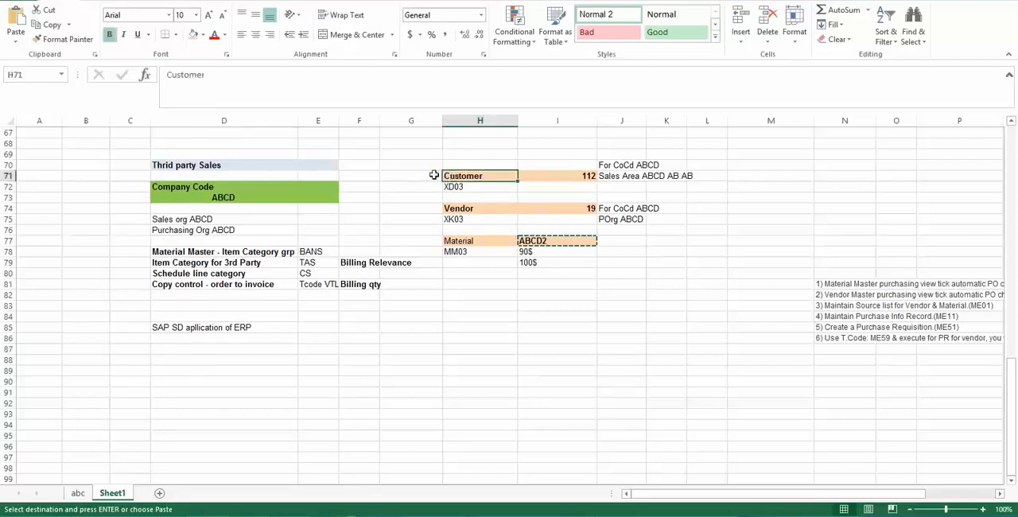
click(230, 187)
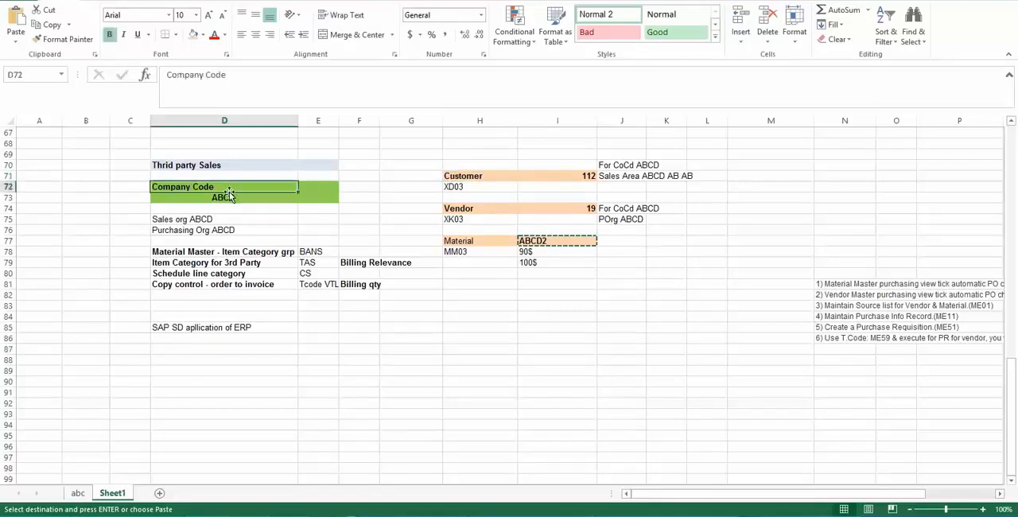
click(168, 351)
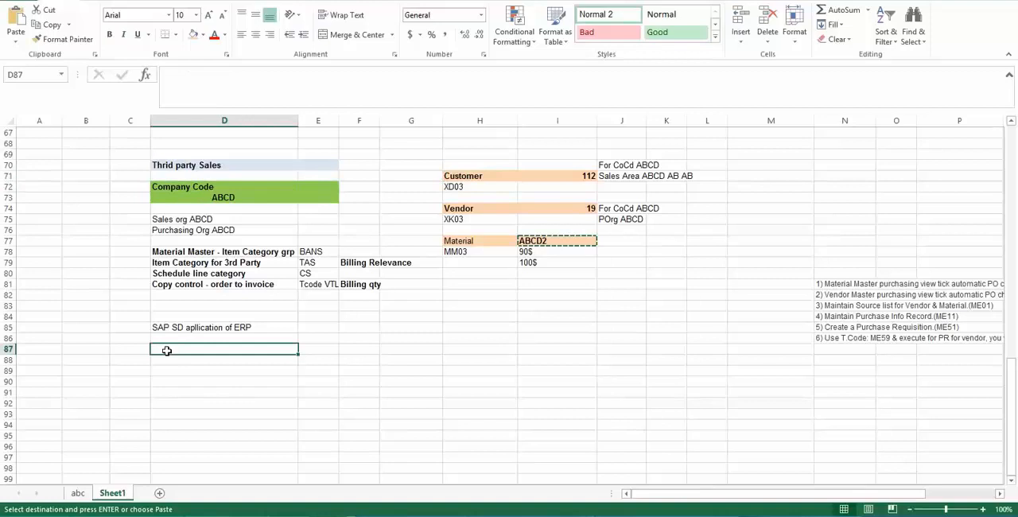
click(217, 186)
click(178, 346)
text(S)
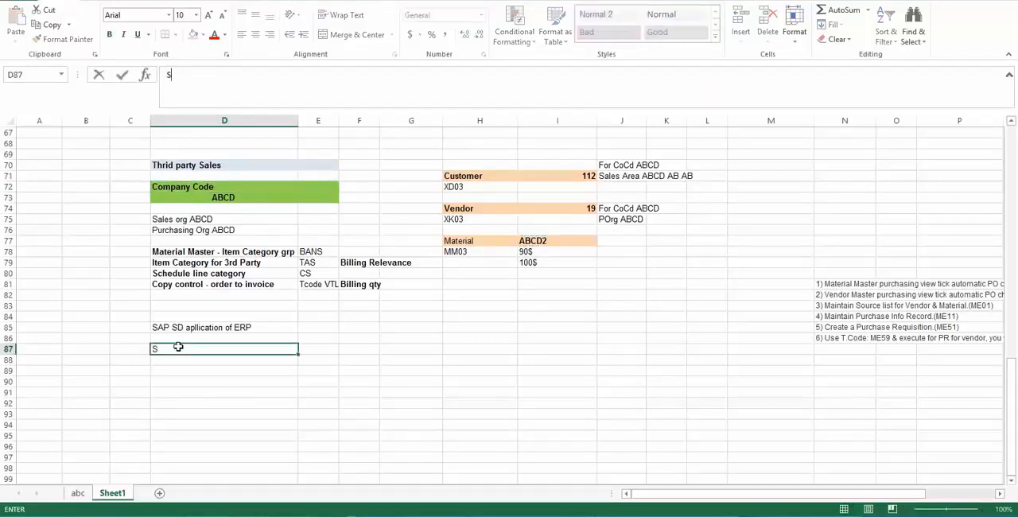
text(ales order)
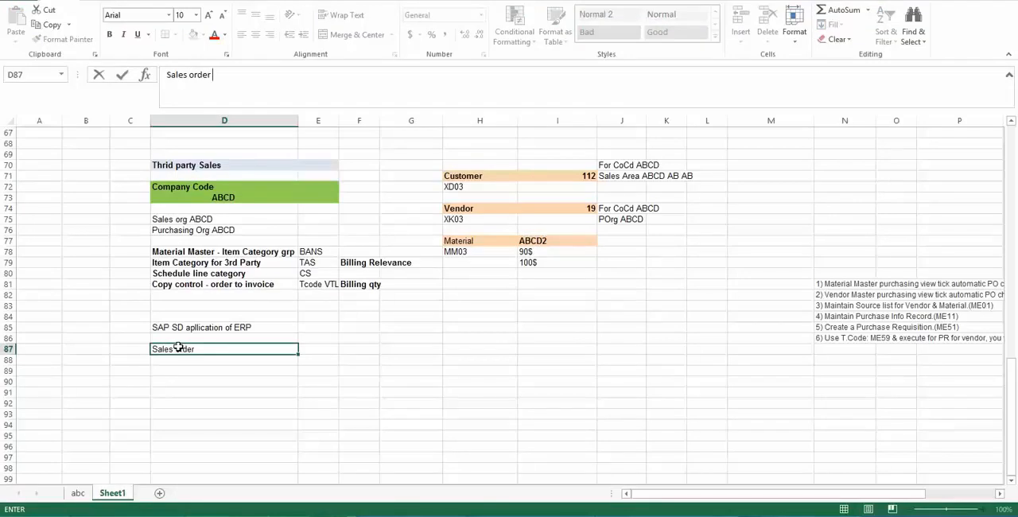
text( for customer 112)
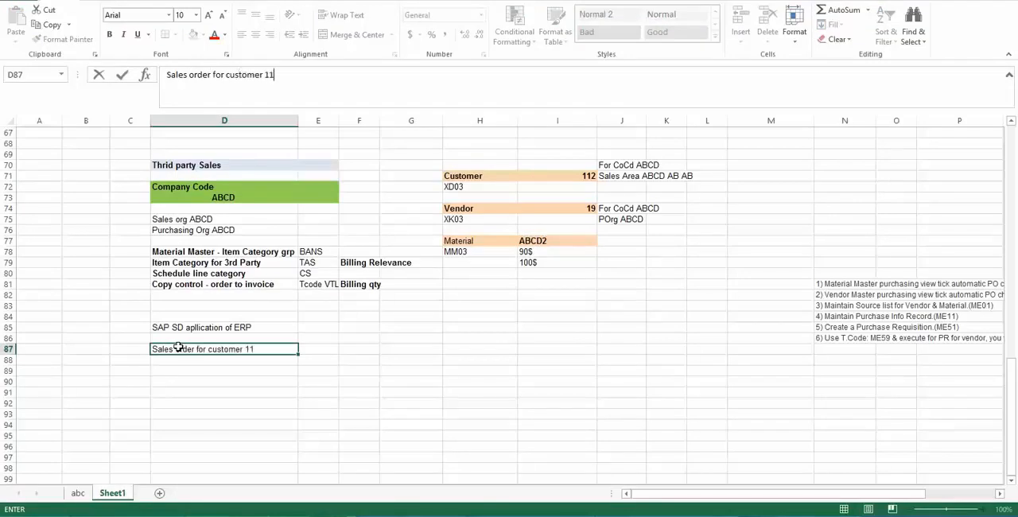
key(Return)
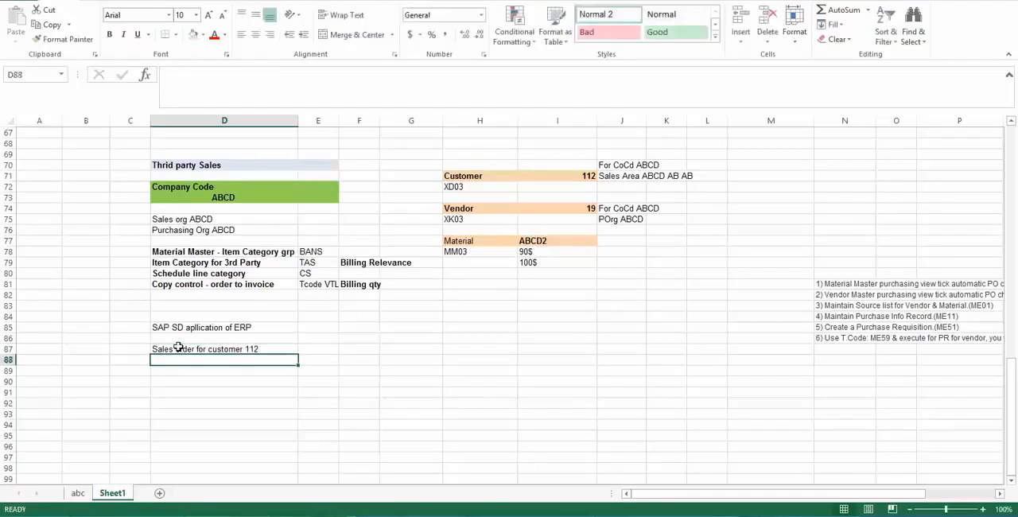
- Append "in CoCd ABCD" to the sales order note in cell D87
click(263, 348)
click(287, 73)
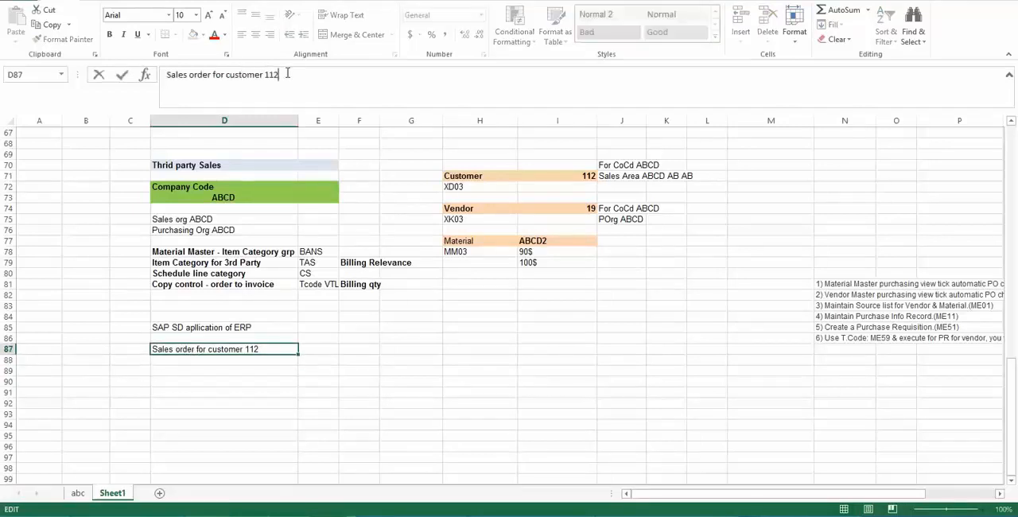
text(in CoCD)
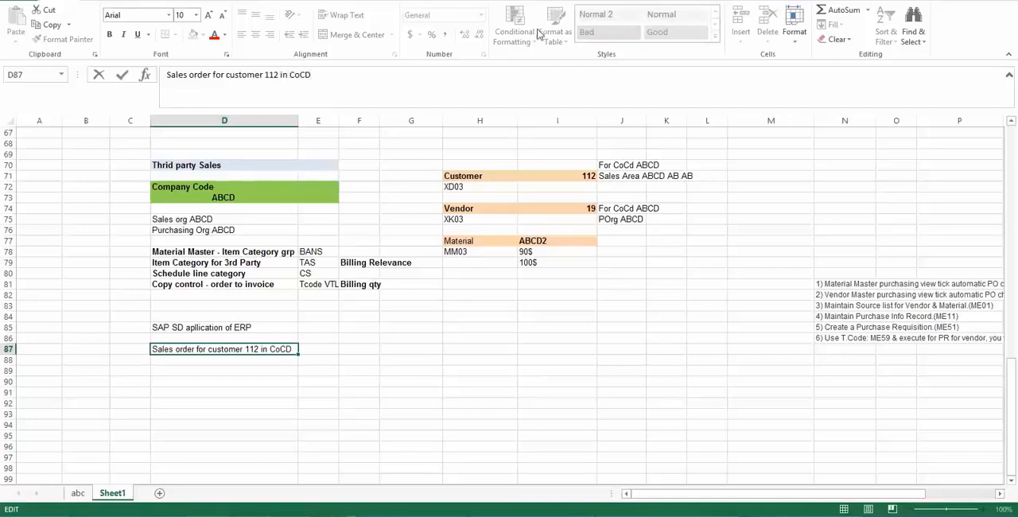
key(BackSpace)
text(d ABCD)
key(Return)
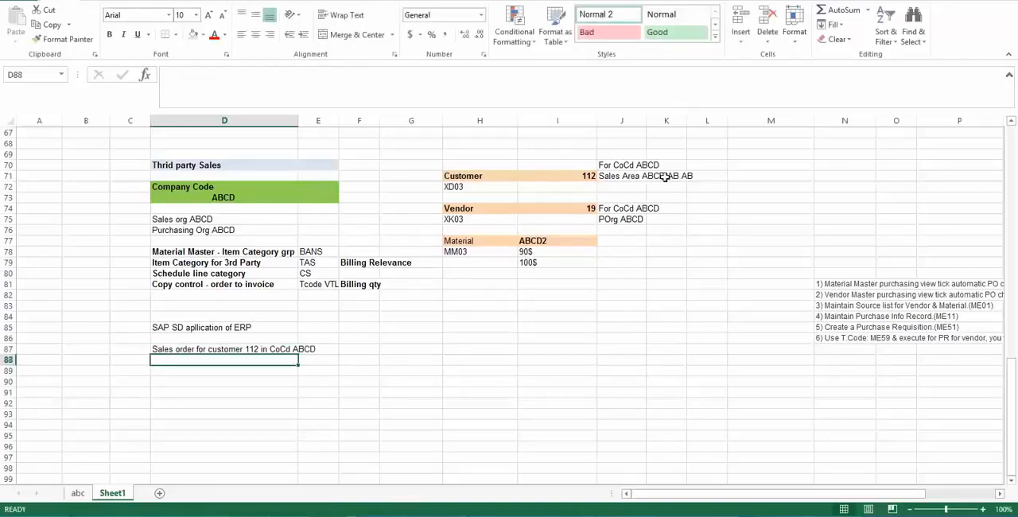
- Extend the sales order note in cell D87 with "and Sales Area ABCD AB AB"
click(267, 350)
click(347, 73)
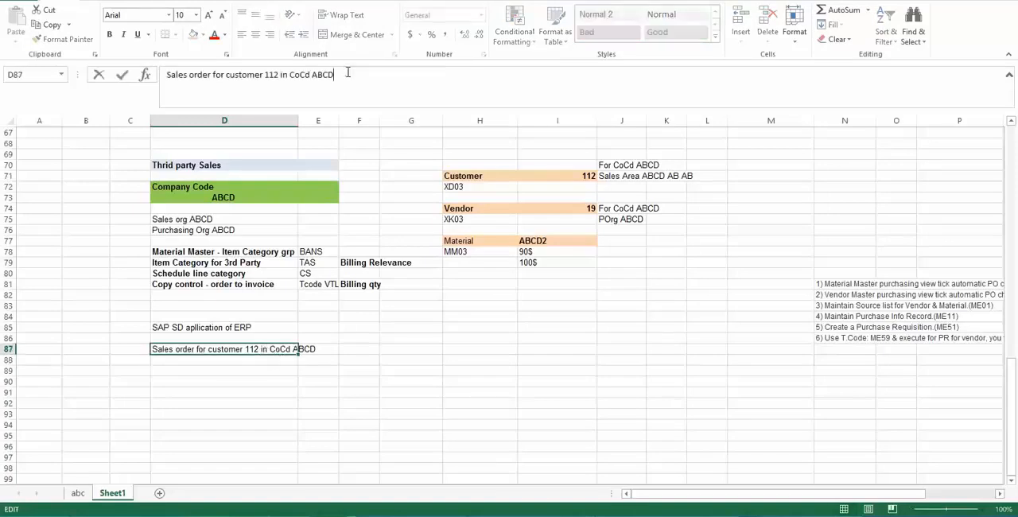
text(and SA)
key(BackSpace)
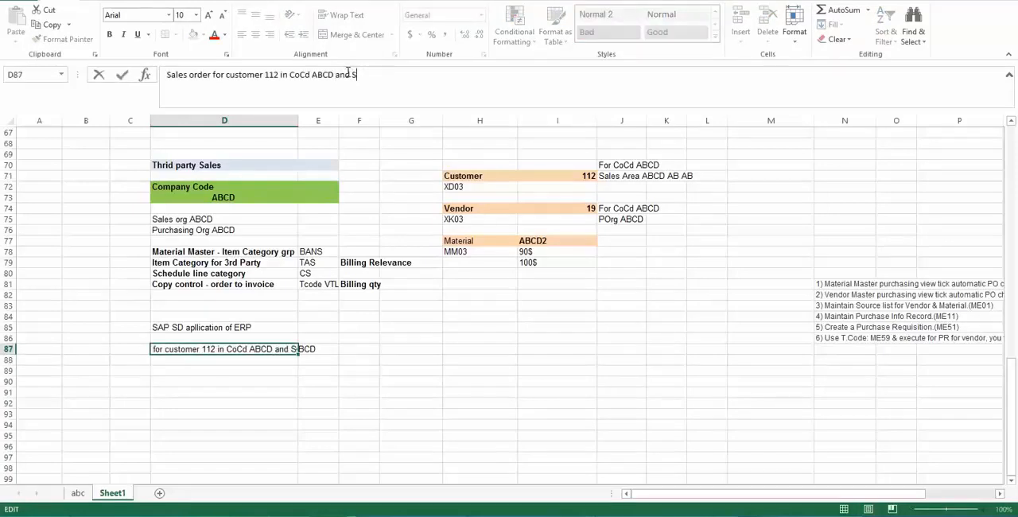
text(ales Area)
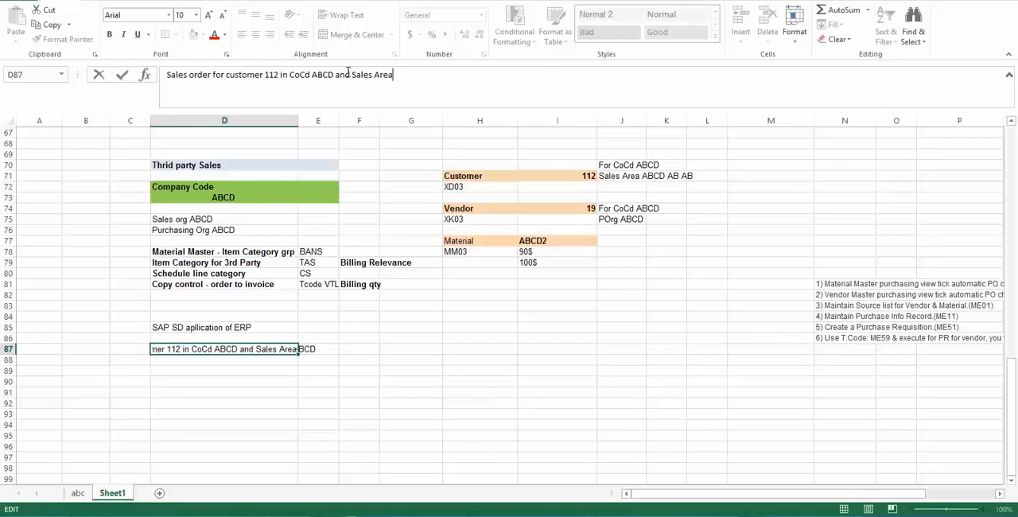
text( ABCD AB AB)
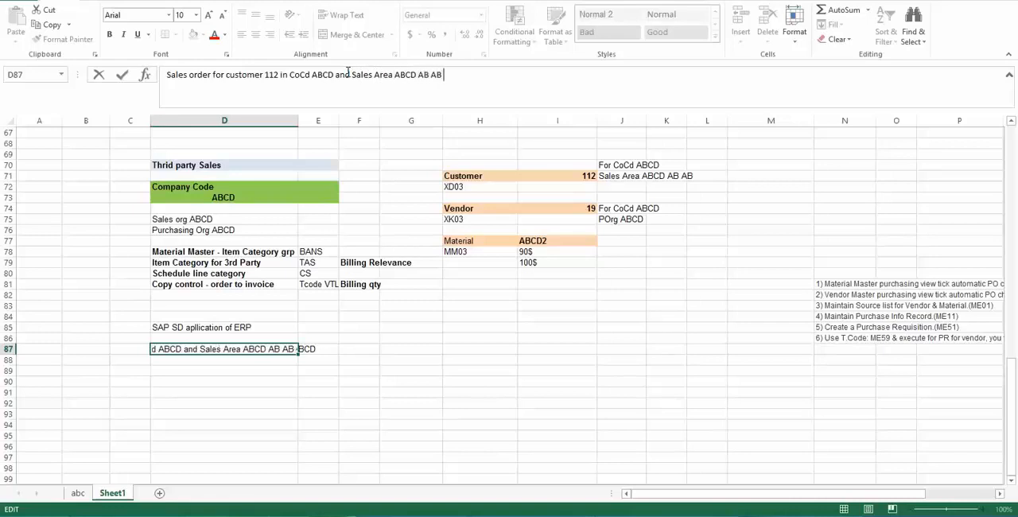
key(Return)
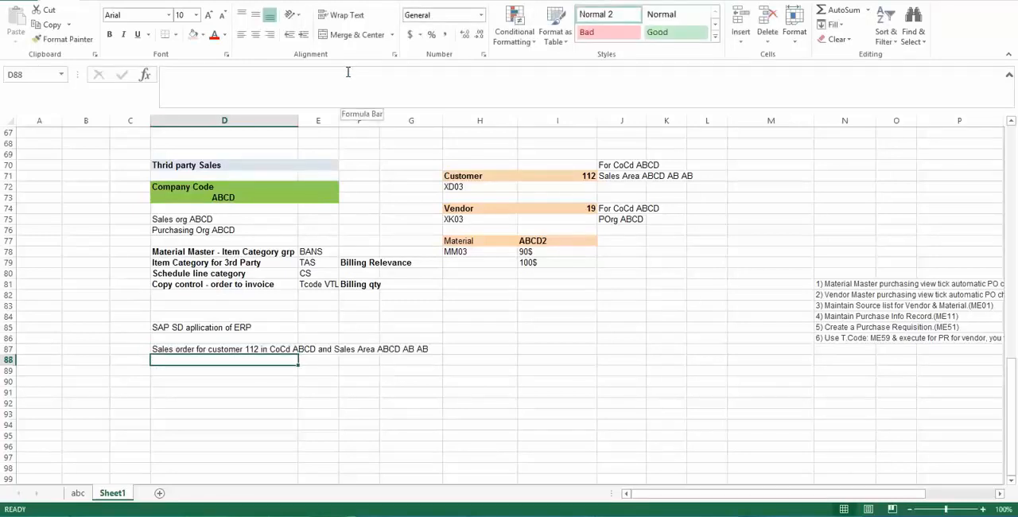
- Review the sales order note against the item category group BANS, material ABCD2 and item category TAS entries
click(195, 349)
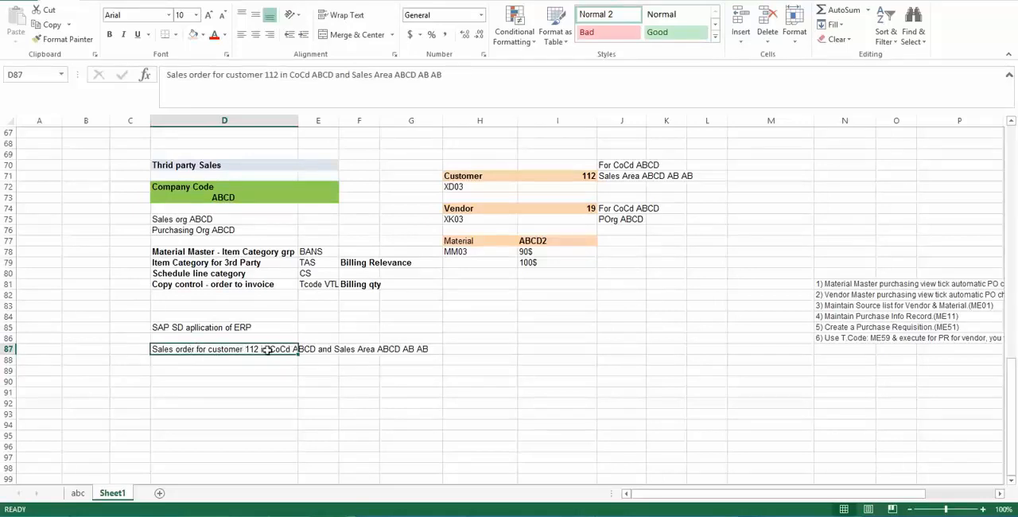
click(319, 251)
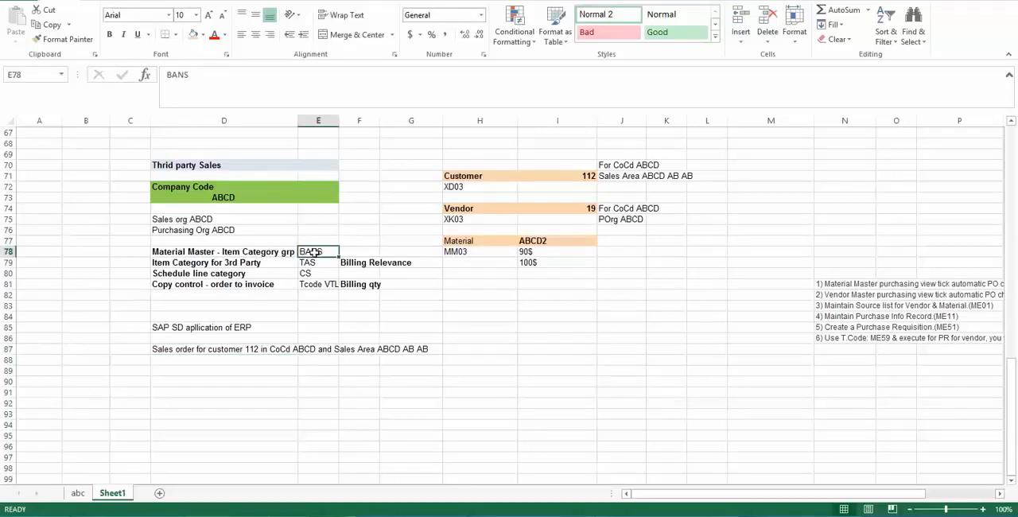
click(533, 241)
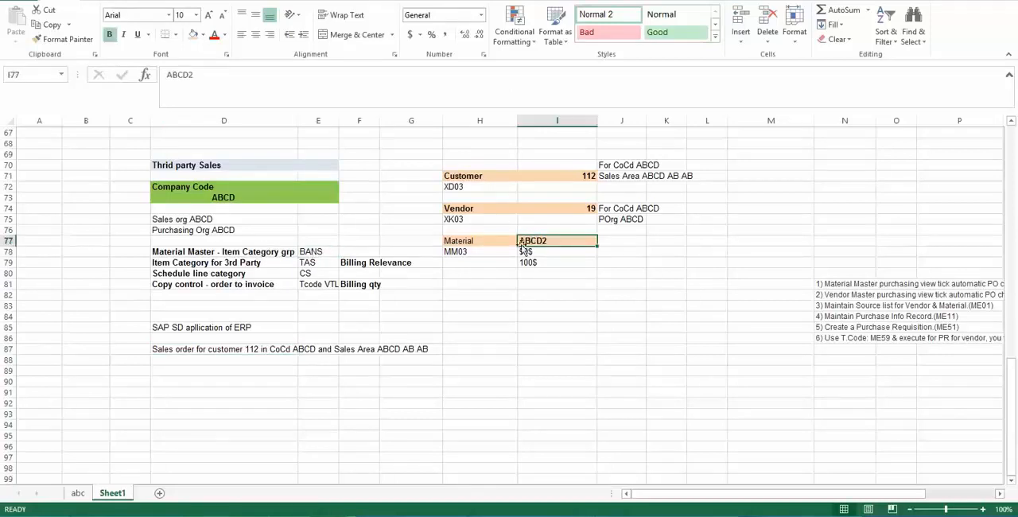
click(314, 251)
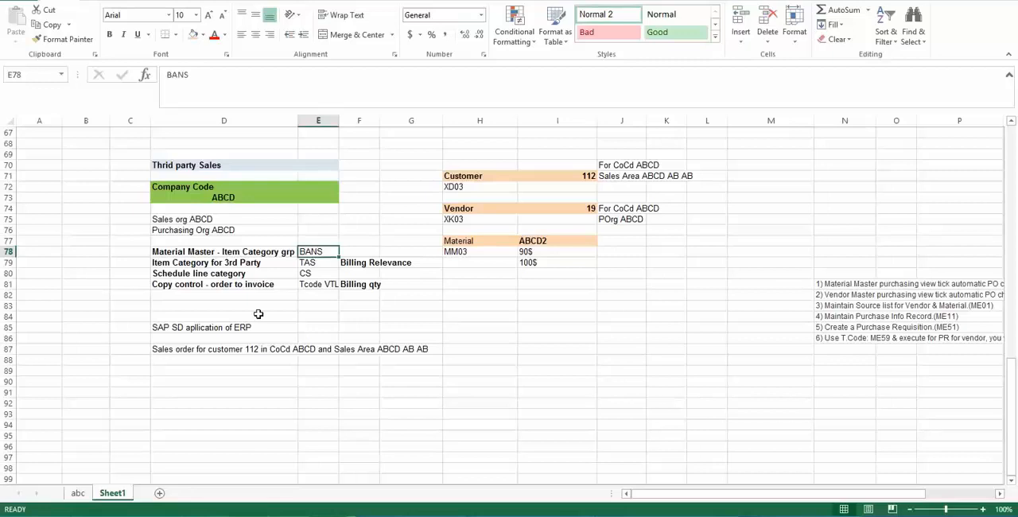
click(207, 359)
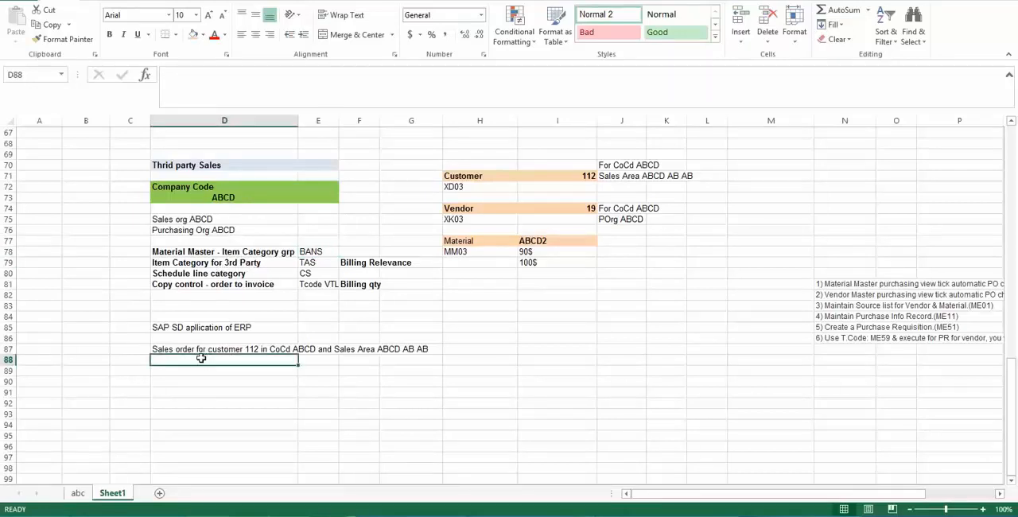
click(315, 261)
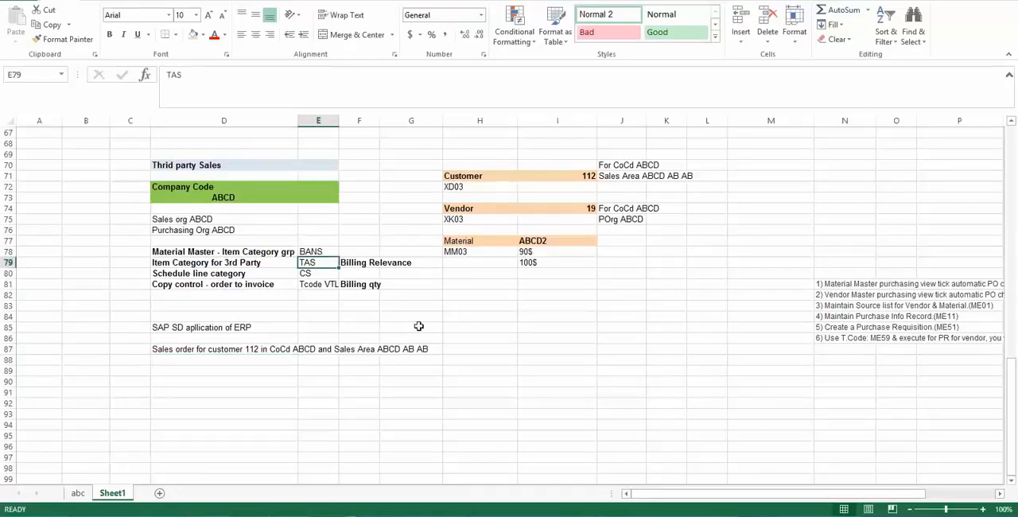
- Enter the label "Item category" in cell H85
click(499, 326)
text(Item)
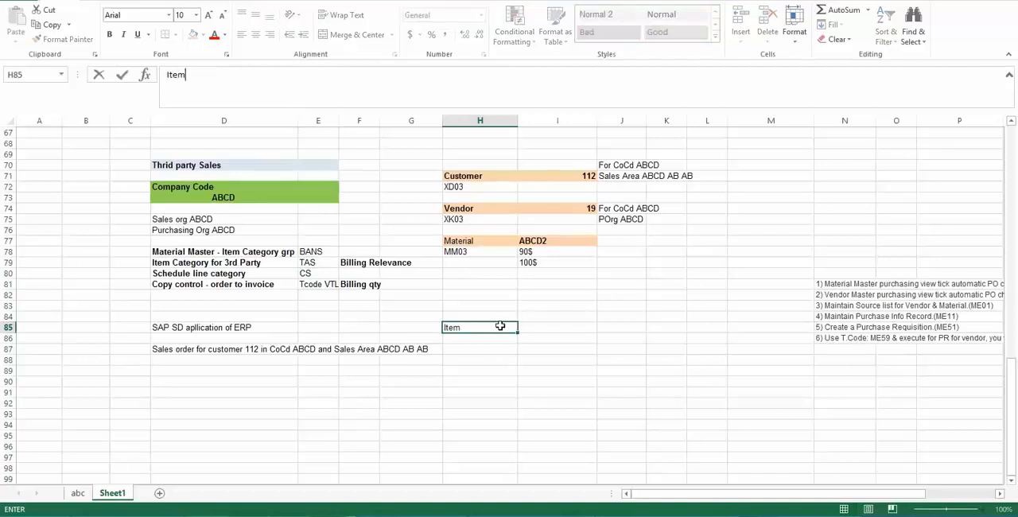
text( category)
key(Tab)
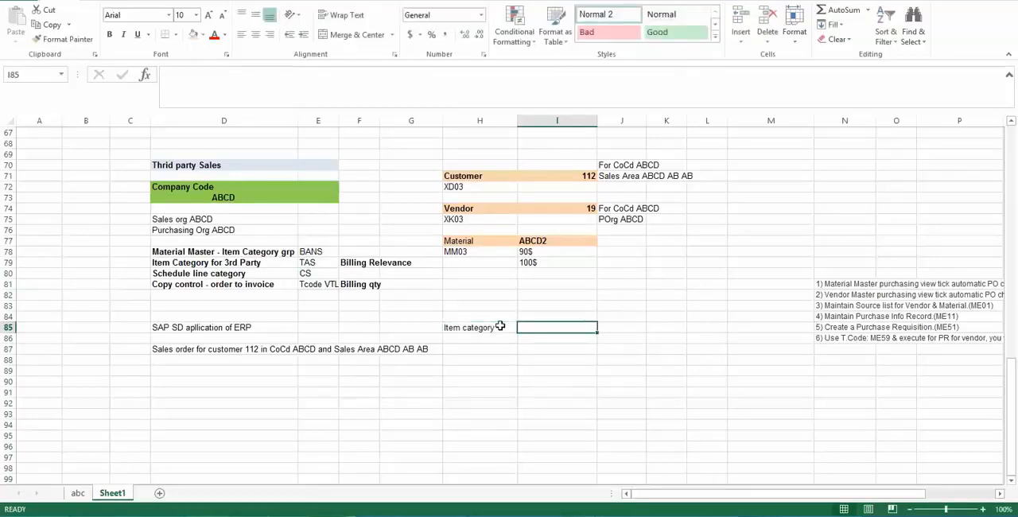
- Enter "Item cat grp of mat master" in cell I85, beside the item category label
text(Item)
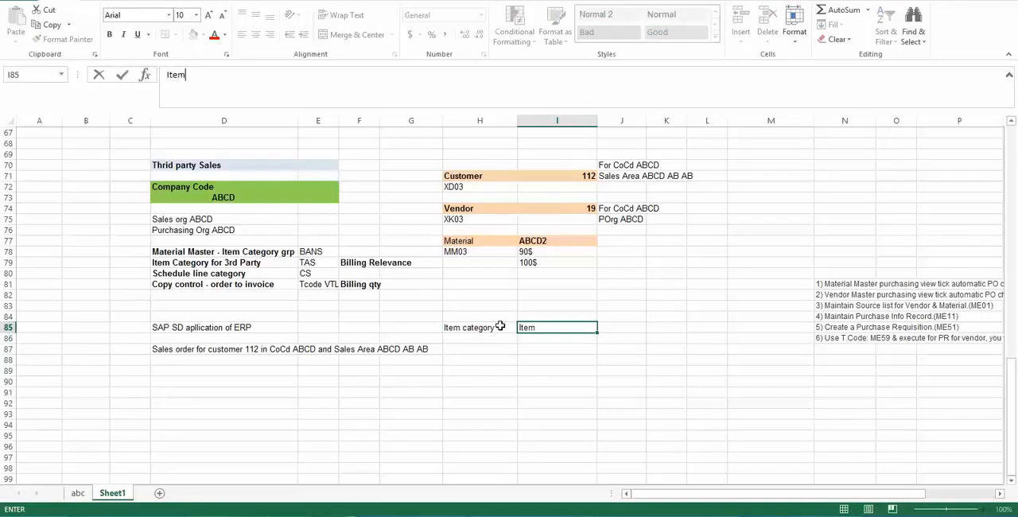
text( cat grp)
key(Return)
key(Right)
key(Up)
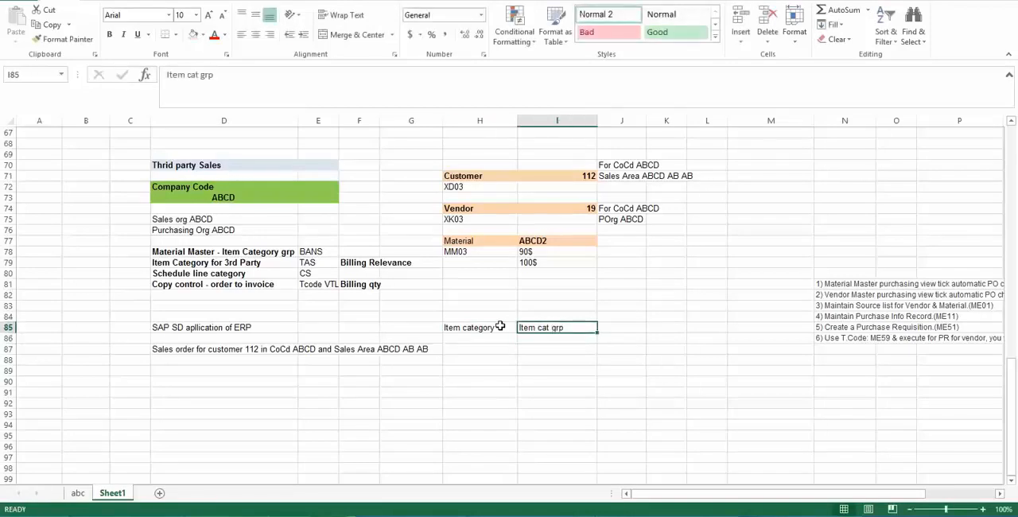
key(F2)
text(of ma)
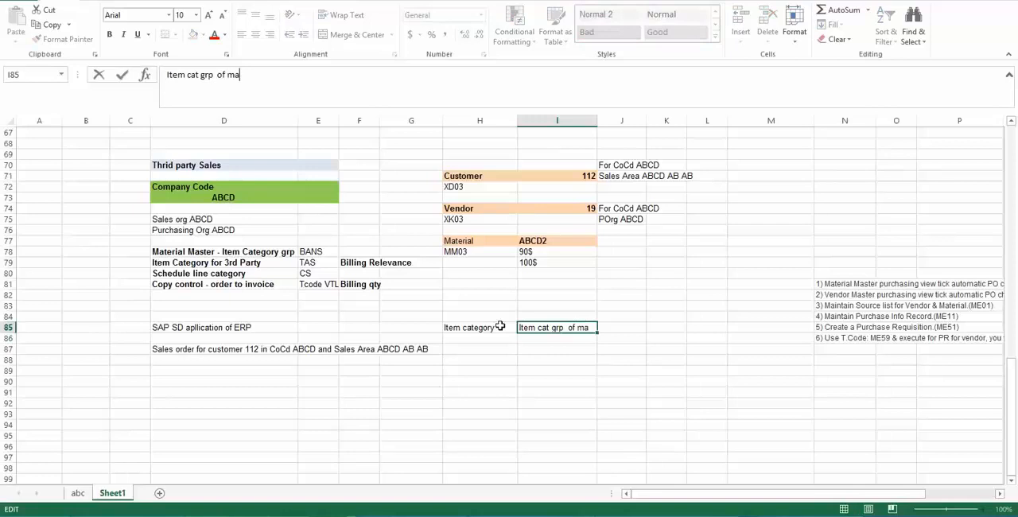
text(t master)
key(Return)
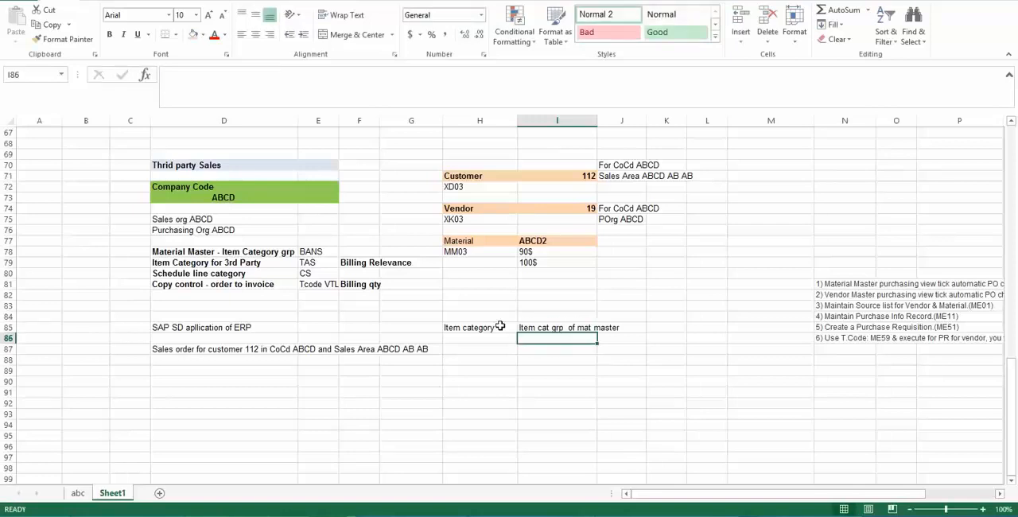
- Enter "Sales doc type" in cell I86 and "Higher level item cat" in cell I87
text(Sa)
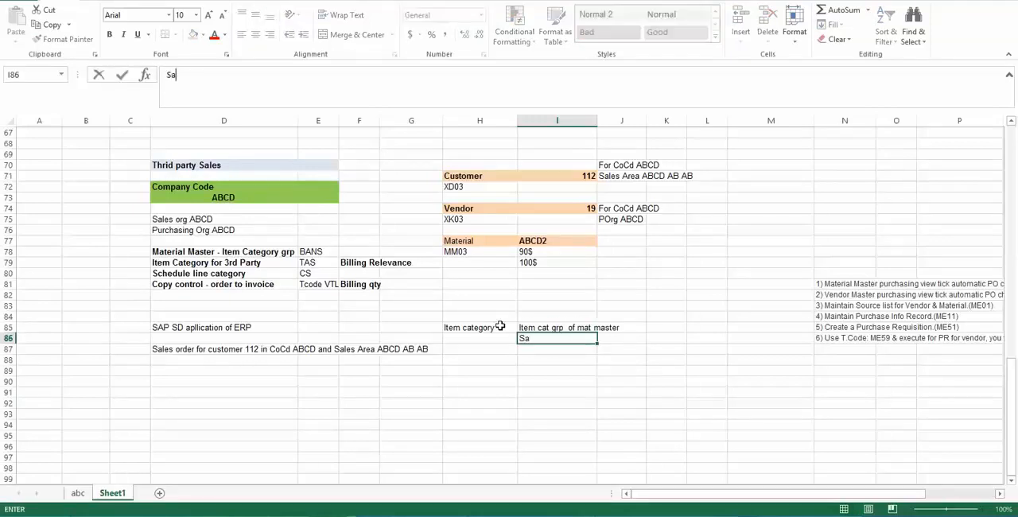
text(les doc type)
key(Return)
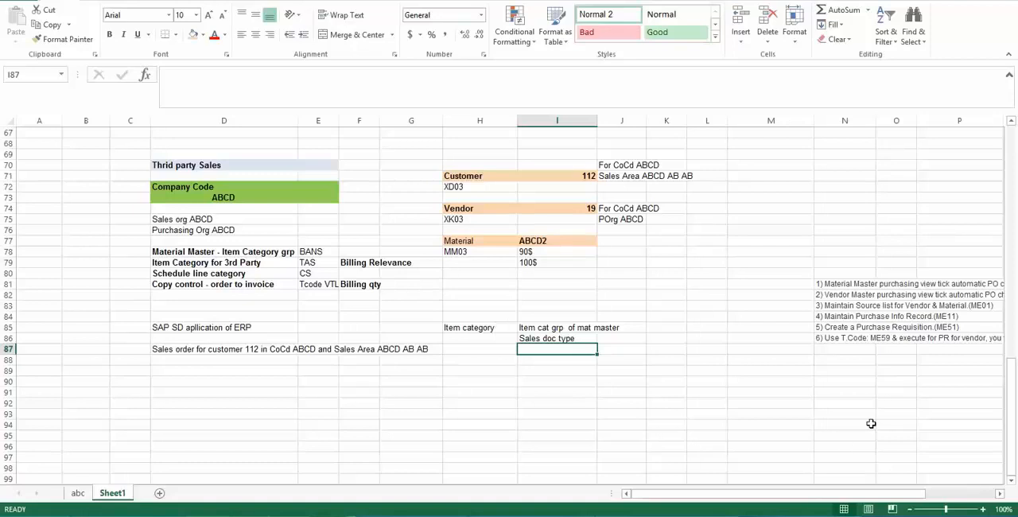
text(Highe)
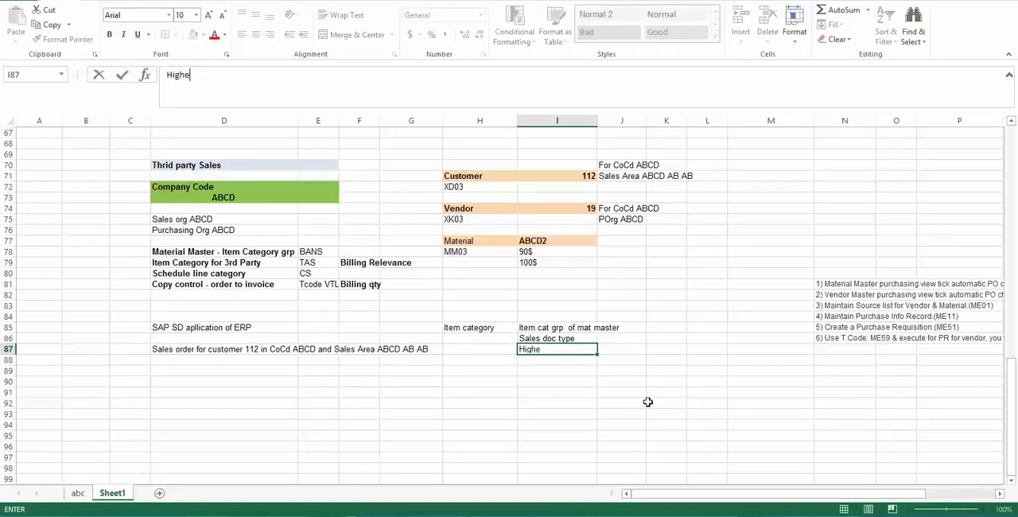
text(r level item ca)
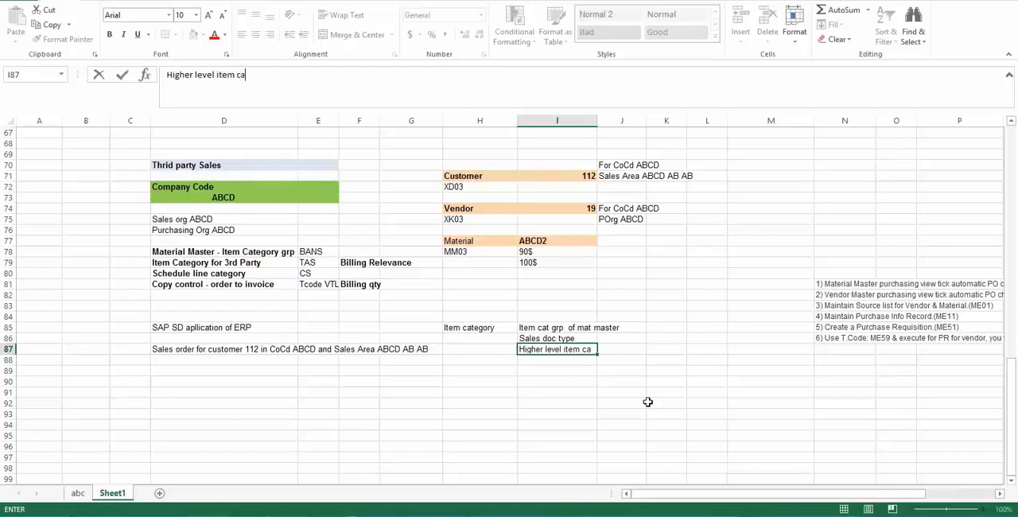
text(t)
key(Return)
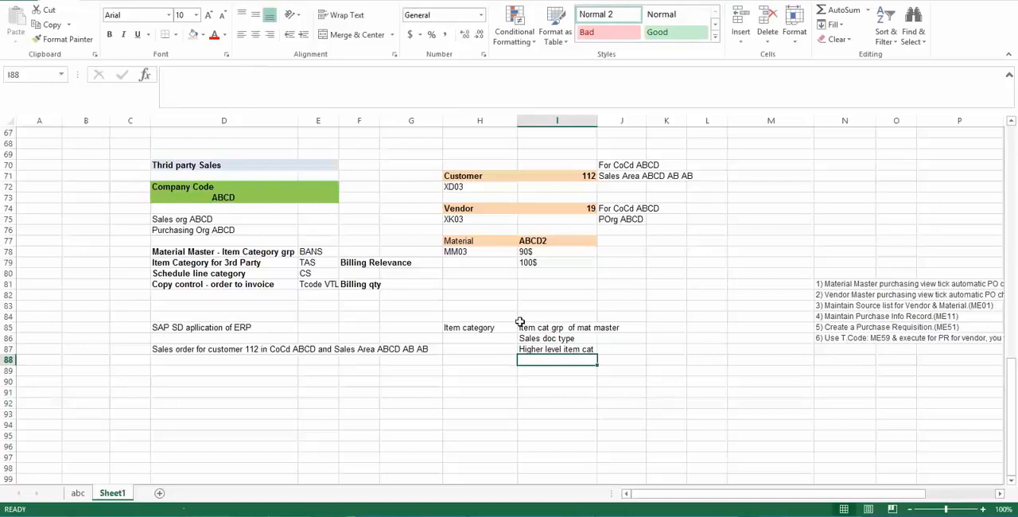
- Review the three item category determination entries against the sales order note, item category TAS and schedule line category CS
drag(519, 322, 533, 348)
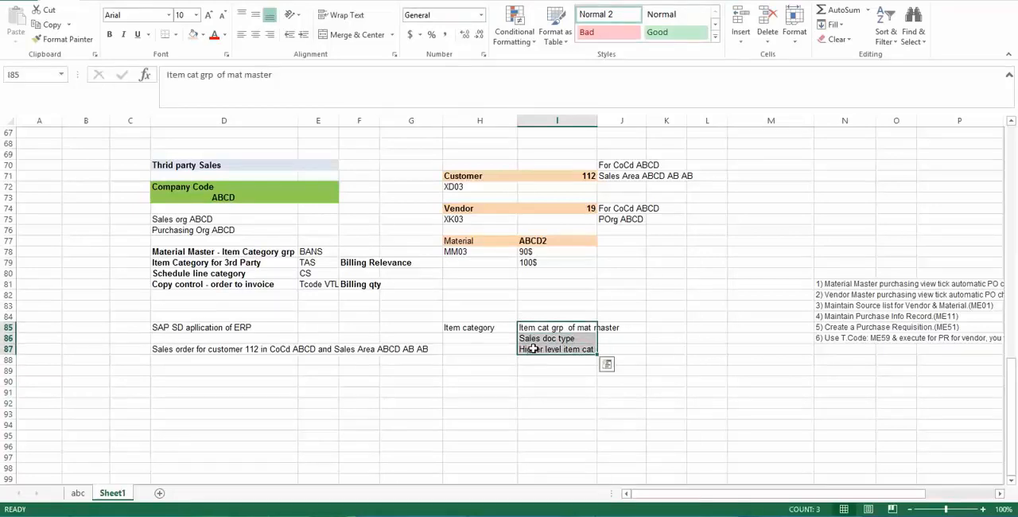
click(468, 328)
click(234, 349)
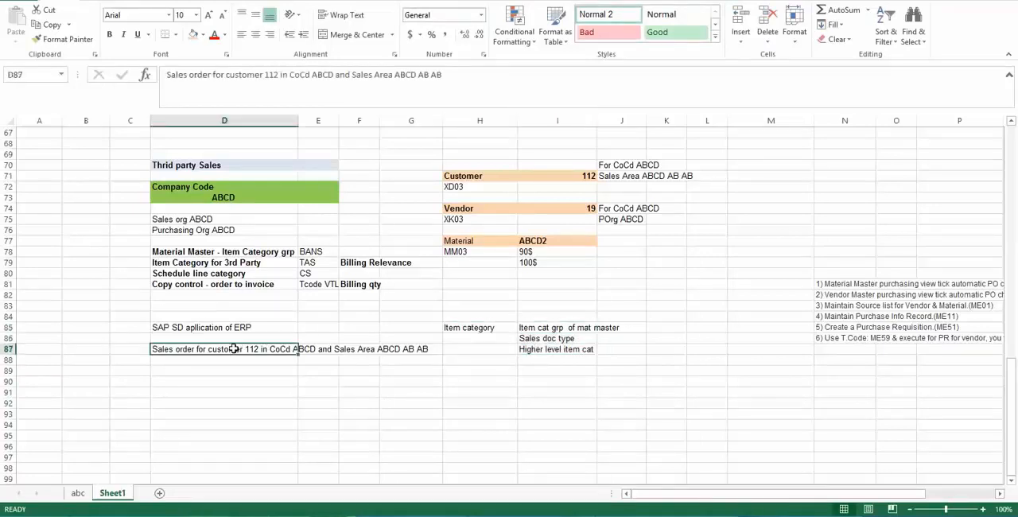
click(553, 359)
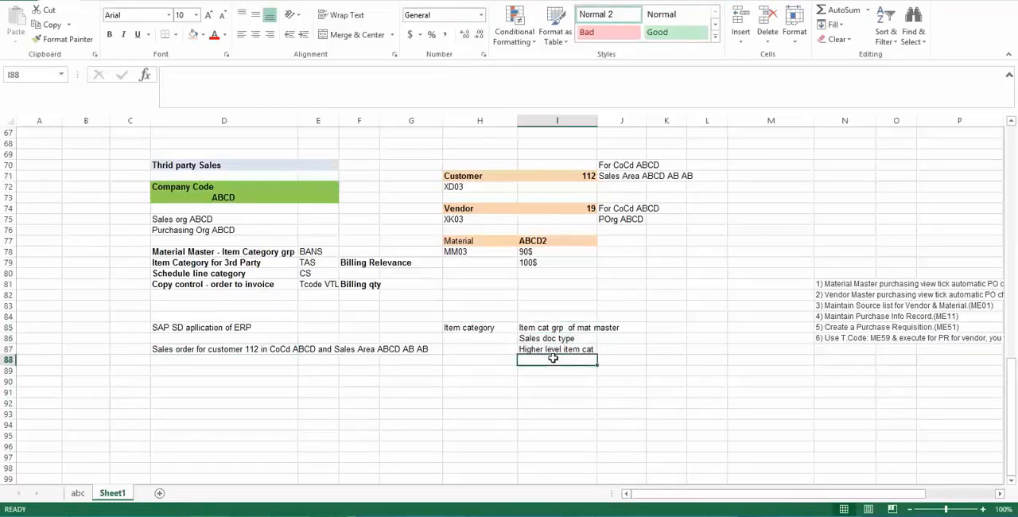
click(525, 338)
click(537, 328)
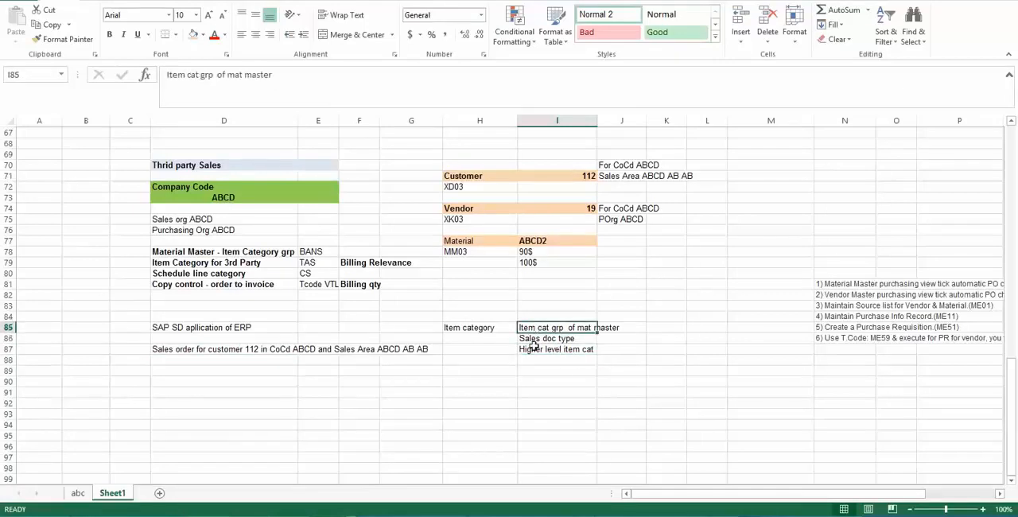
click(532, 347)
click(225, 347)
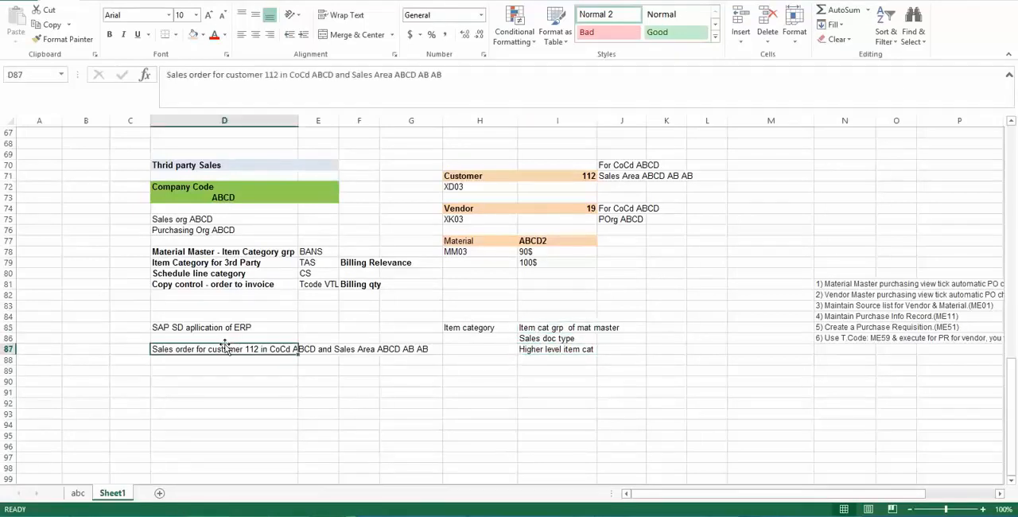
click(193, 362)
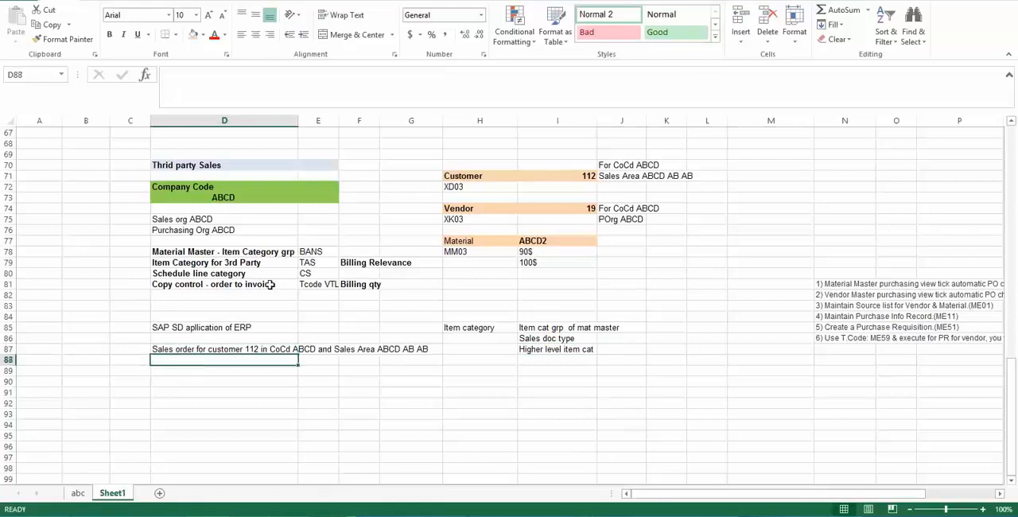
click(323, 262)
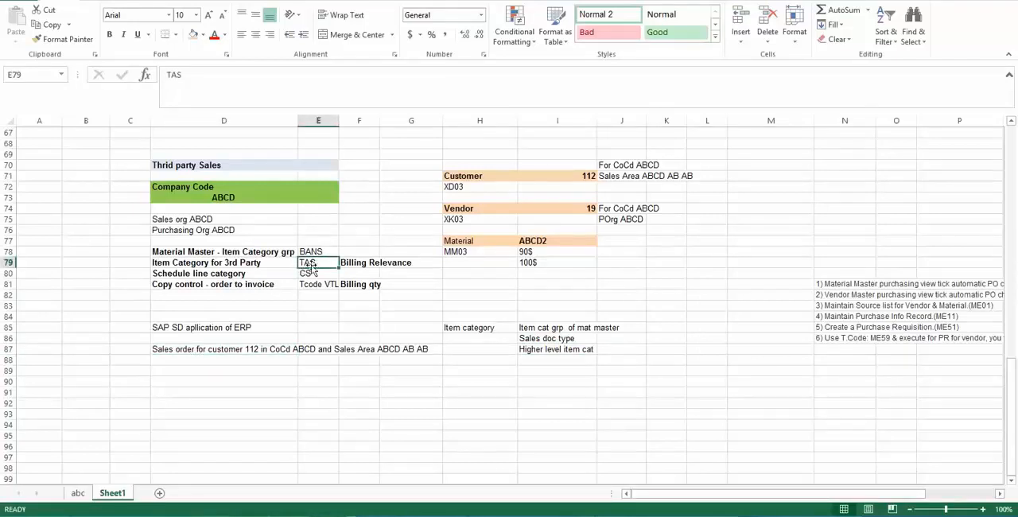
click(311, 273)
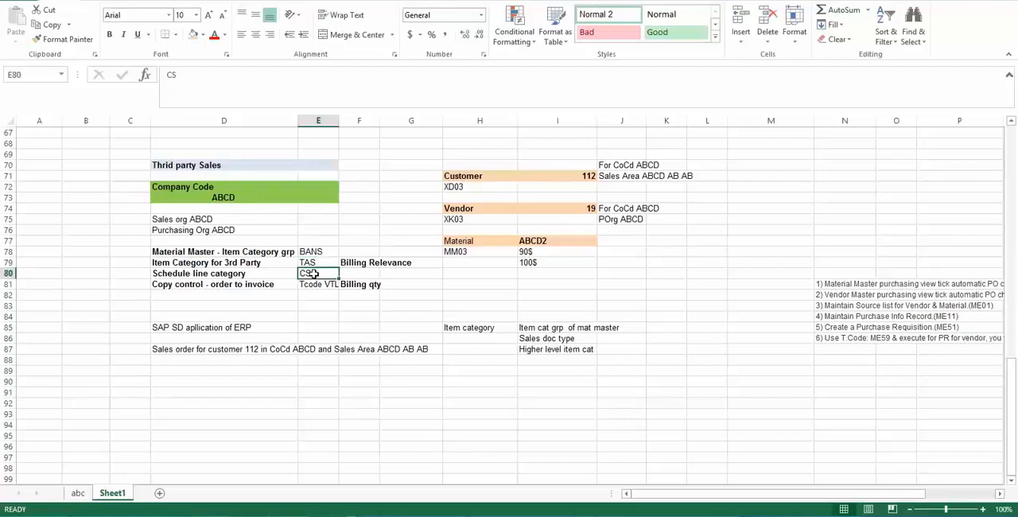
- Enter the label "Schedule Line cat" in cell H89
click(499, 370)
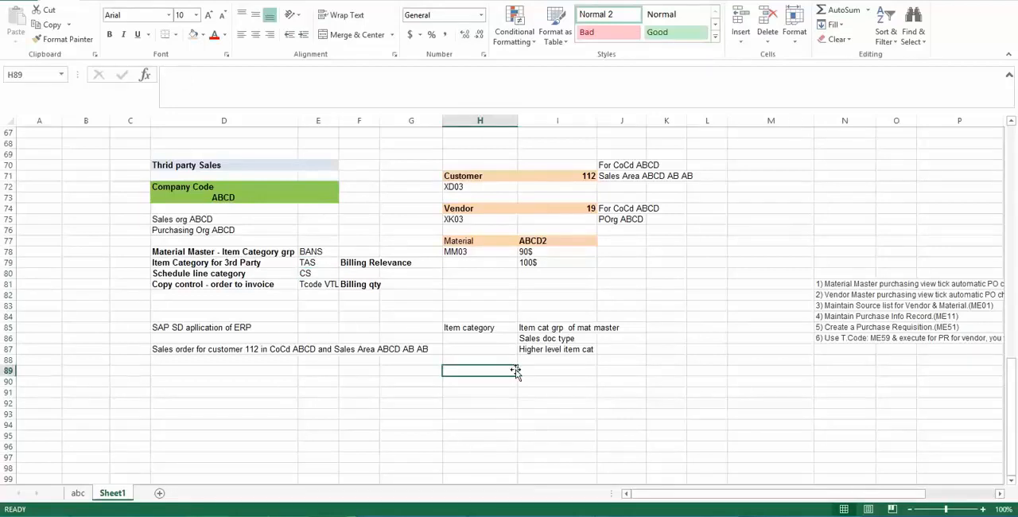
text(Sche)
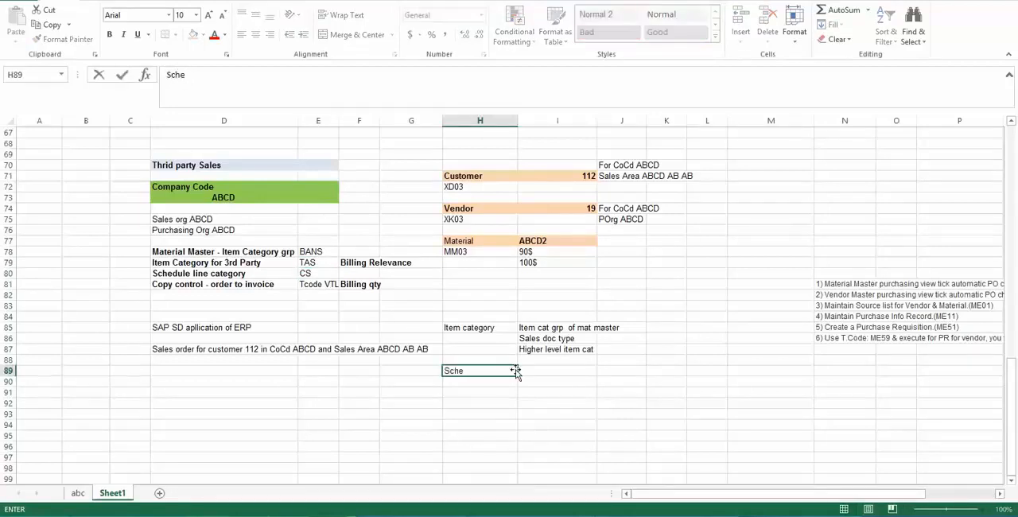
text(dule Line cat)
key(Tab)
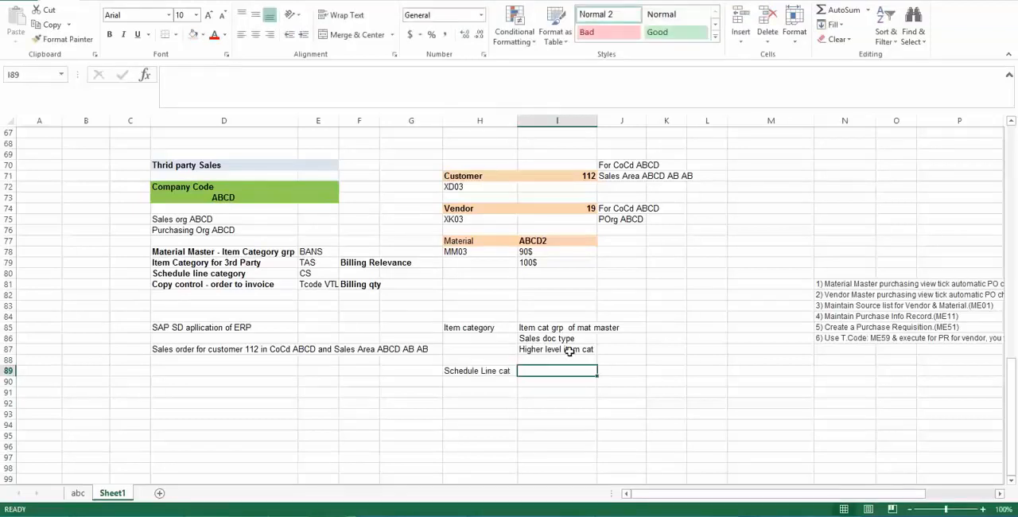
- Enter "item cat" in cell I89 and "MRP" in cell I90 beside the schedule line label
text(item cat)
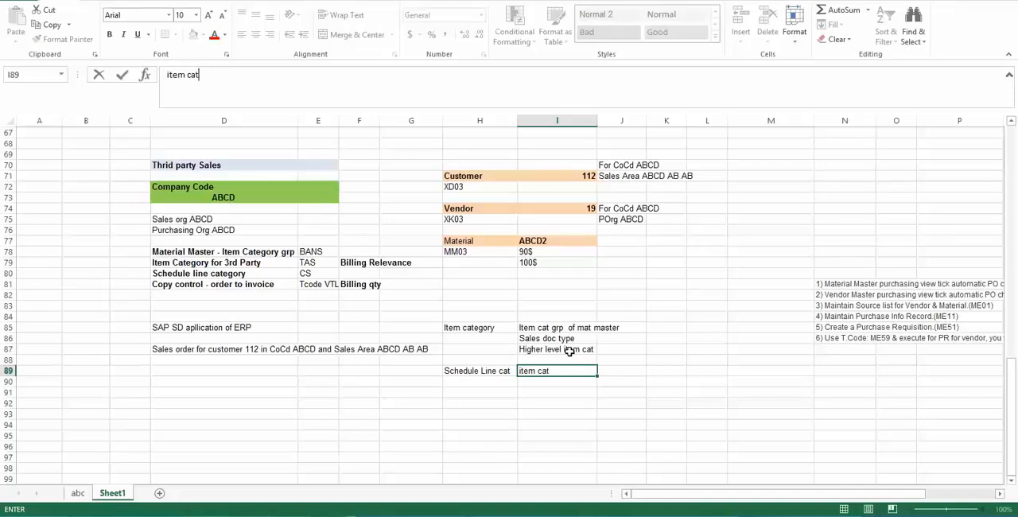
key(Return)
key(Tab)
text(MRP)
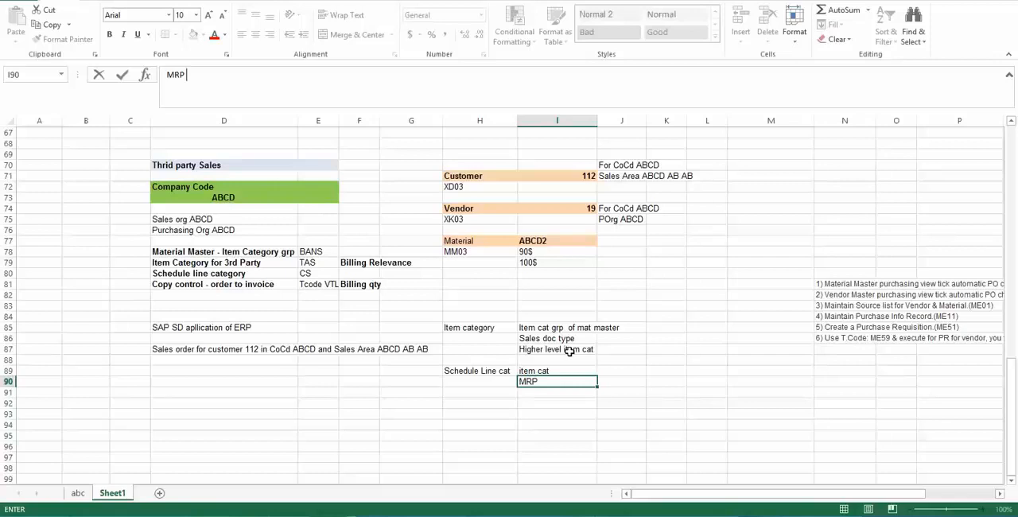
key(Return)
key(Return)
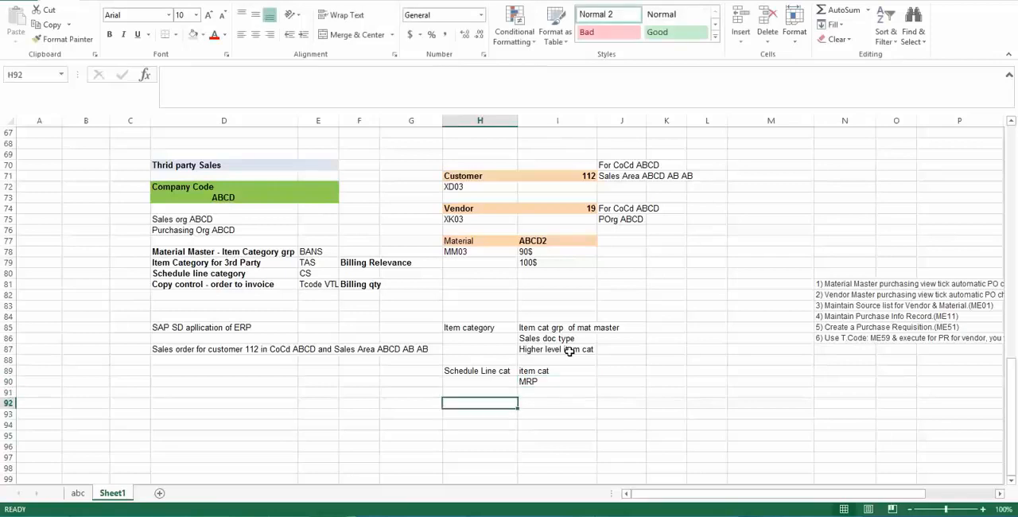
- Extend the entry in cell I90 with the word "type" so it reads "MRP type"
key(Up)
key(Up)
key(Right)
key(F2)
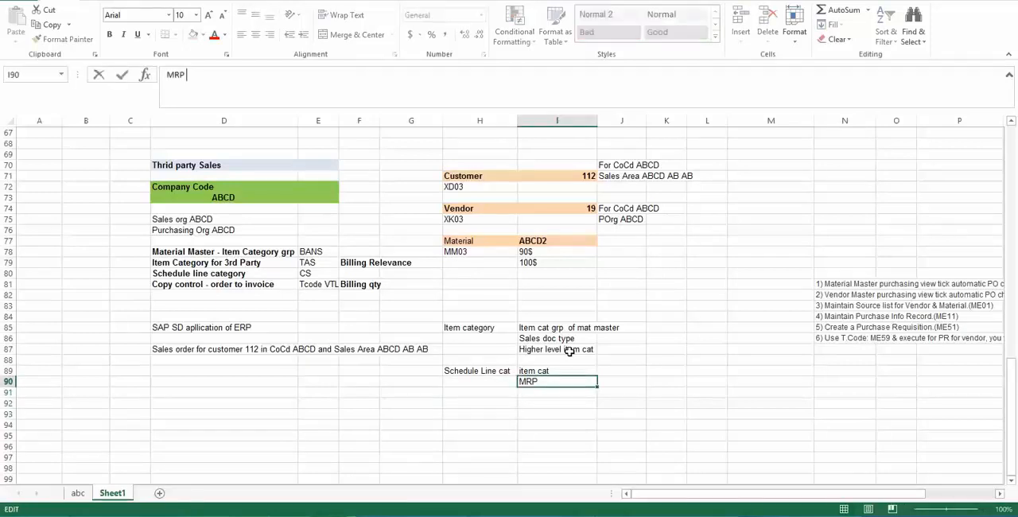
text(type)
key(Return)
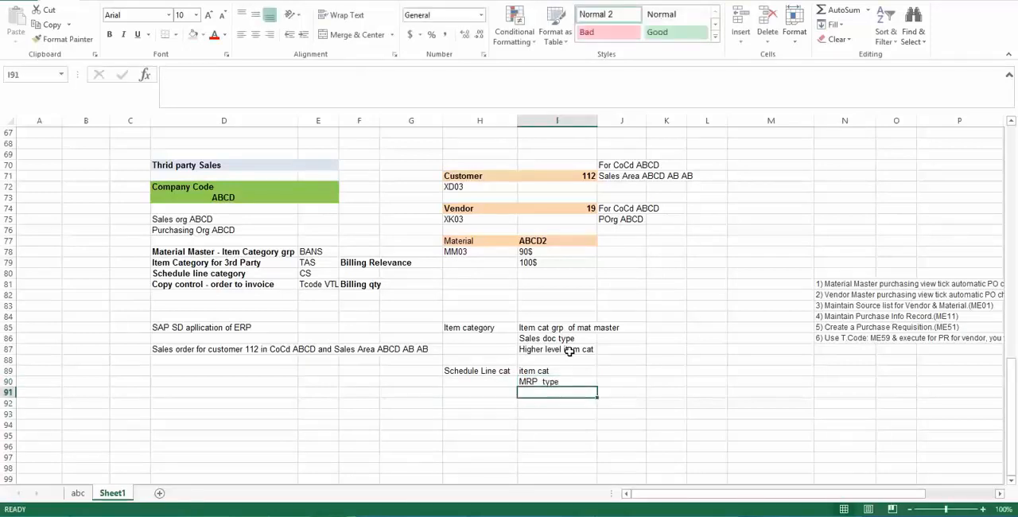
- Examine item category TAS and schedule line category CS in relation to the schedule line determination label
click(309, 261)
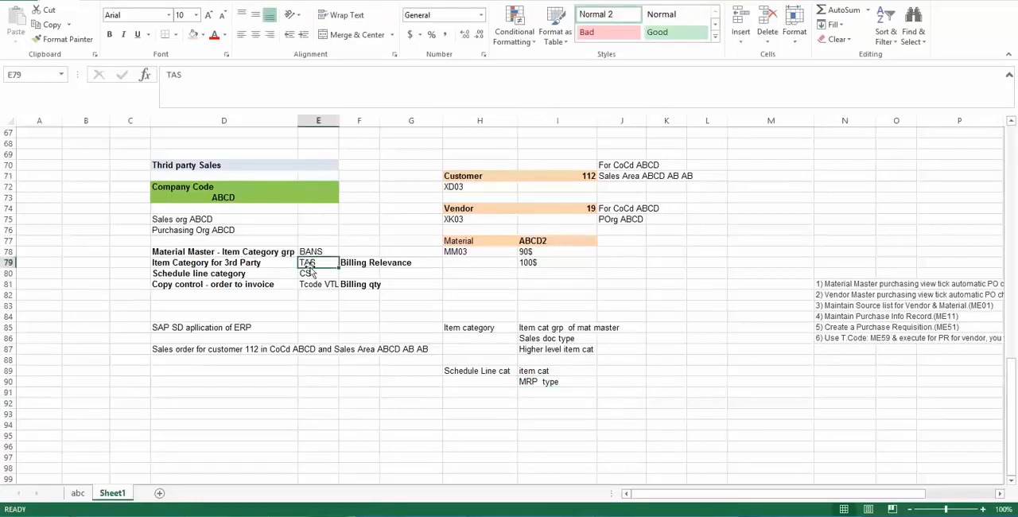
click(481, 371)
click(311, 273)
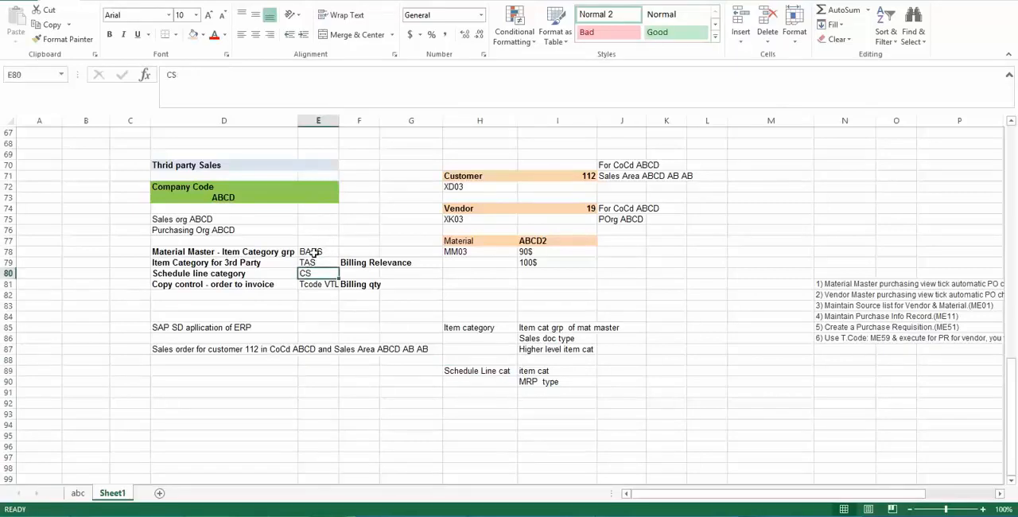
drag(313, 262, 313, 273)
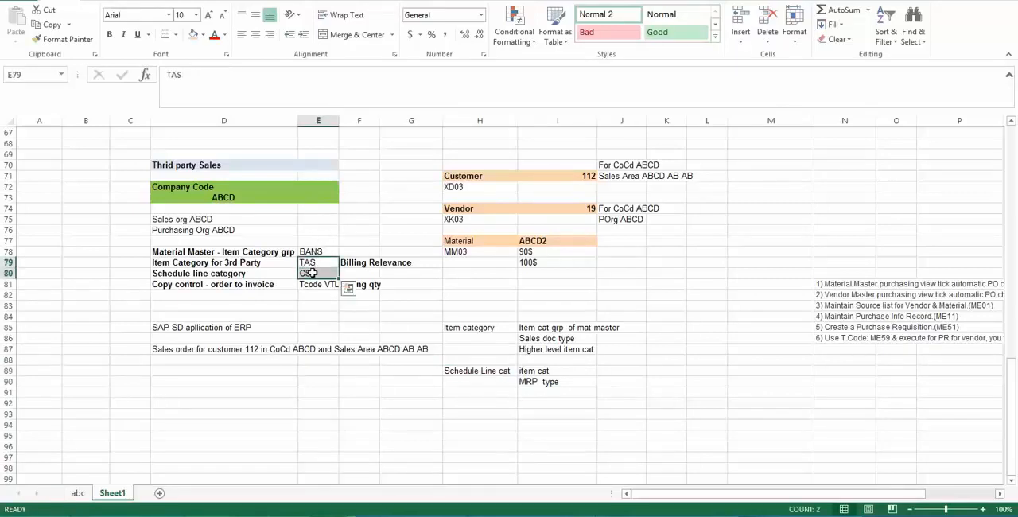
click(313, 273)
- Widen column E enough to show the full copy control entry "Tcode VTLA"
click(316, 251)
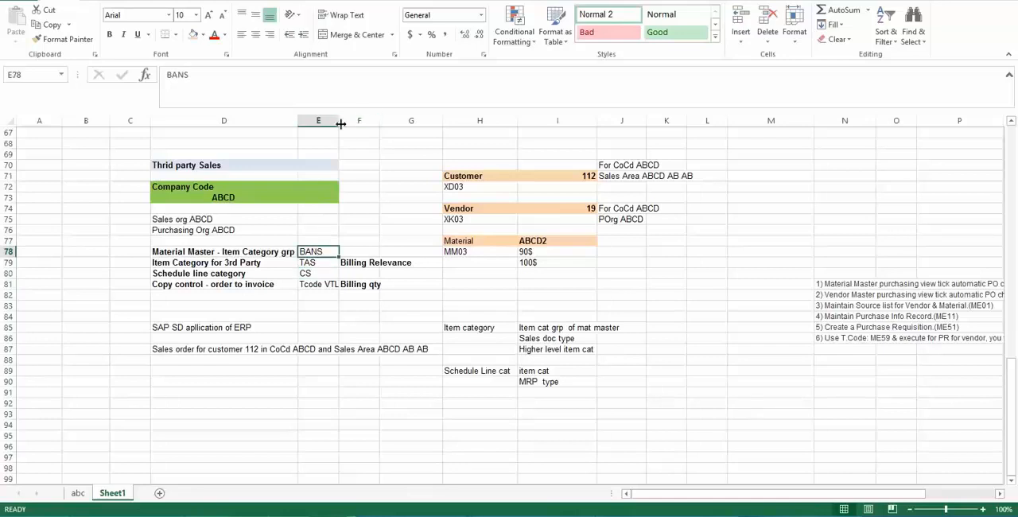
drag(340, 121, 355, 124)
click(188, 363)
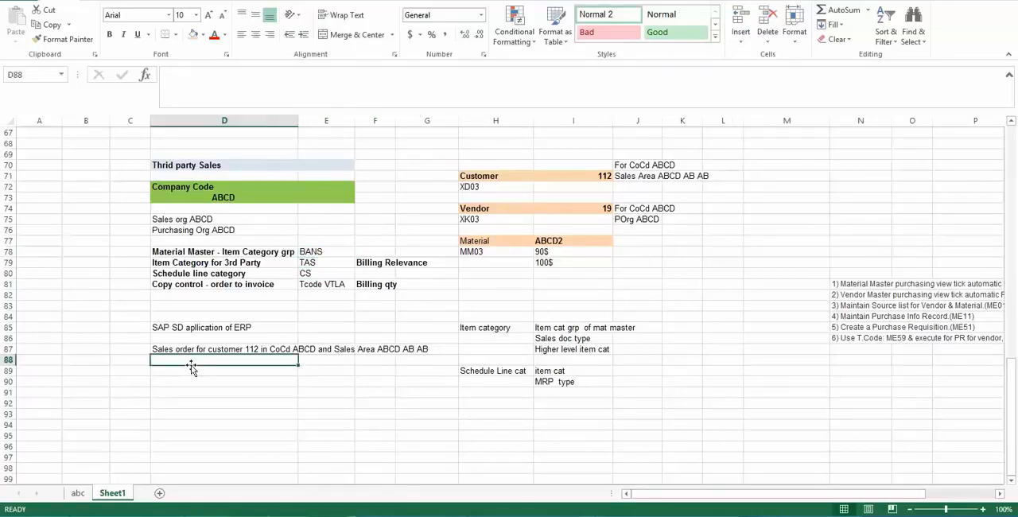
- Review the sales order note together with the TAS and CS category entries
click(316, 273)
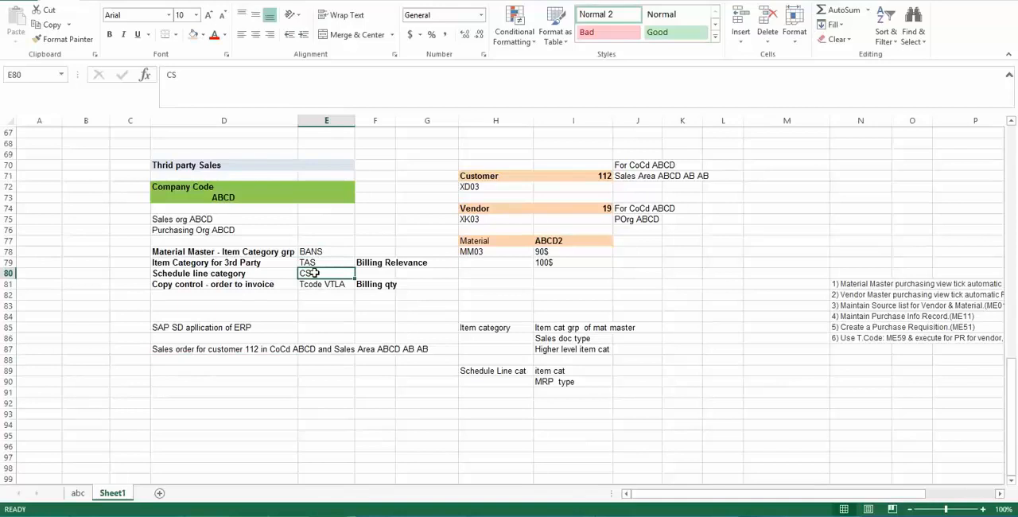
click(207, 361)
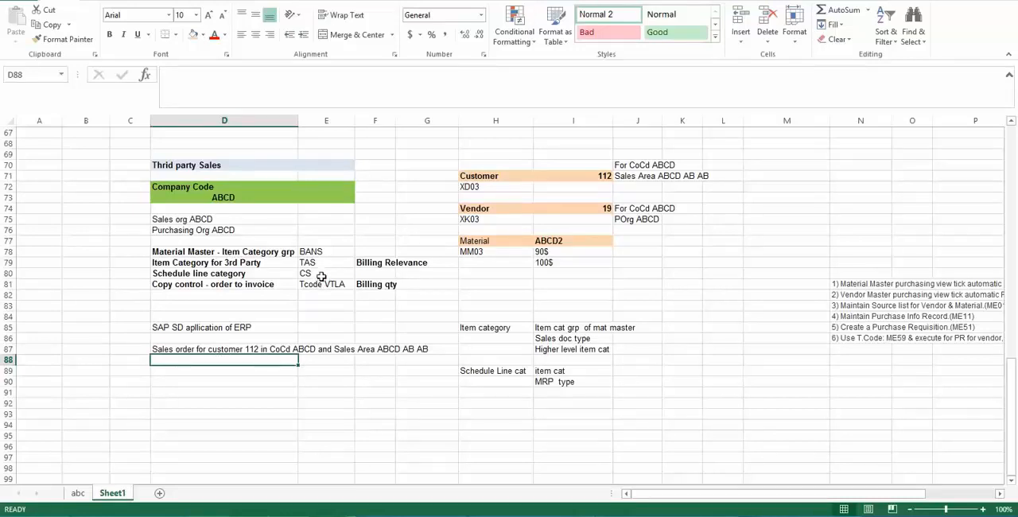
click(209, 347)
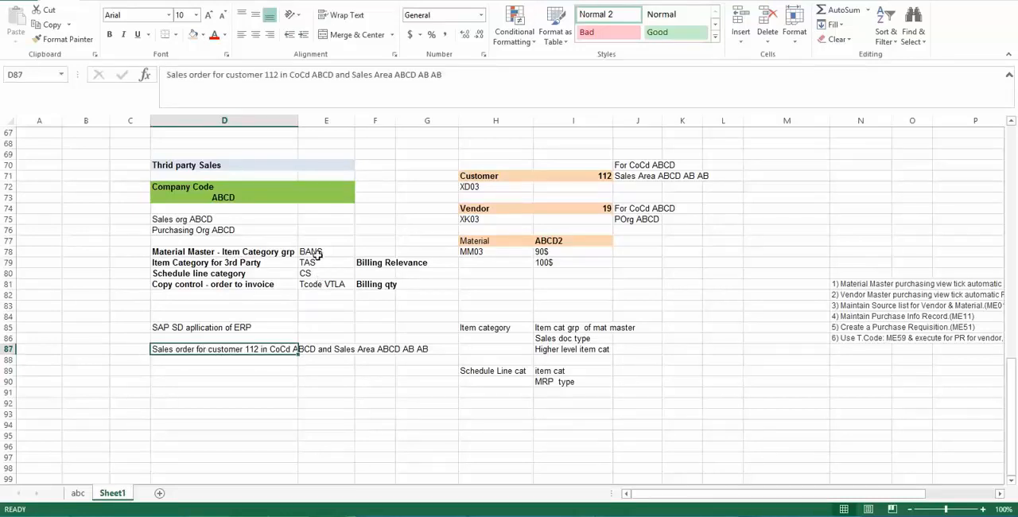
click(318, 263)
click(316, 273)
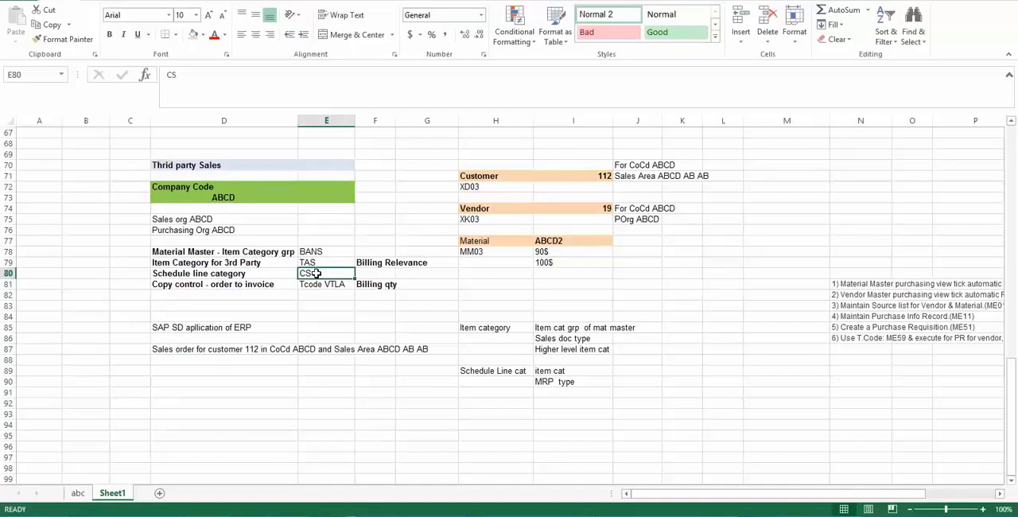
click(207, 370)
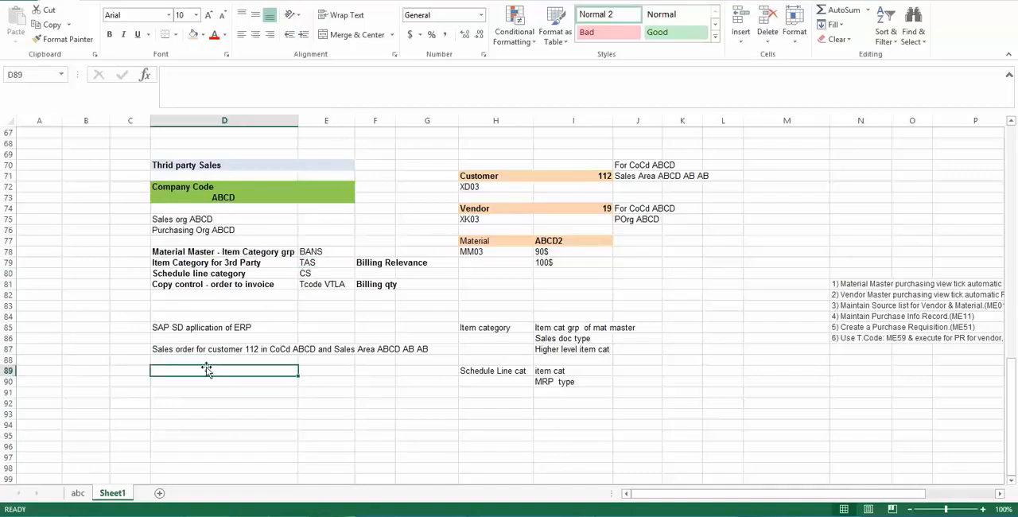
- Enter the note "Sales order saved PR purchase Requistion" in cell D88, below the sales order line
click(201, 359)
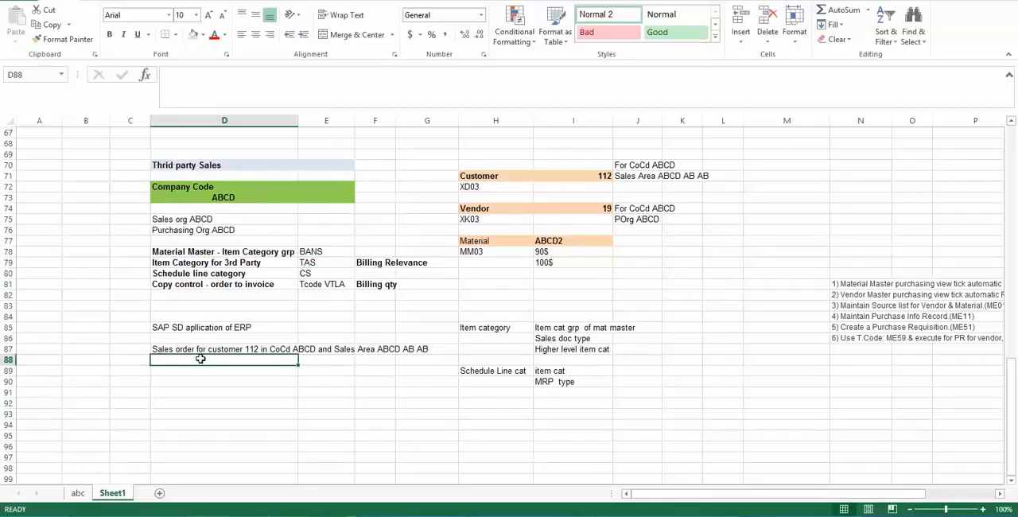
text(Sales )
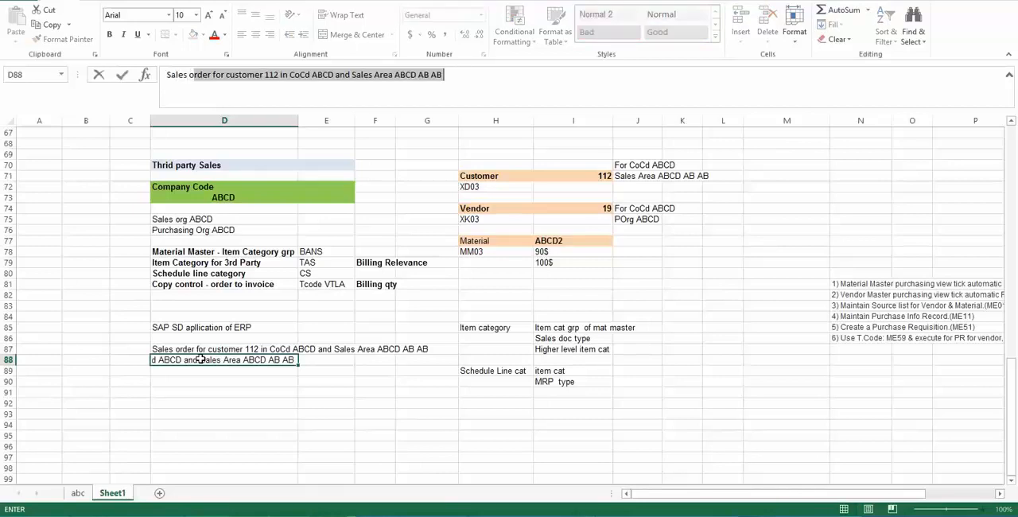
text(order saved)
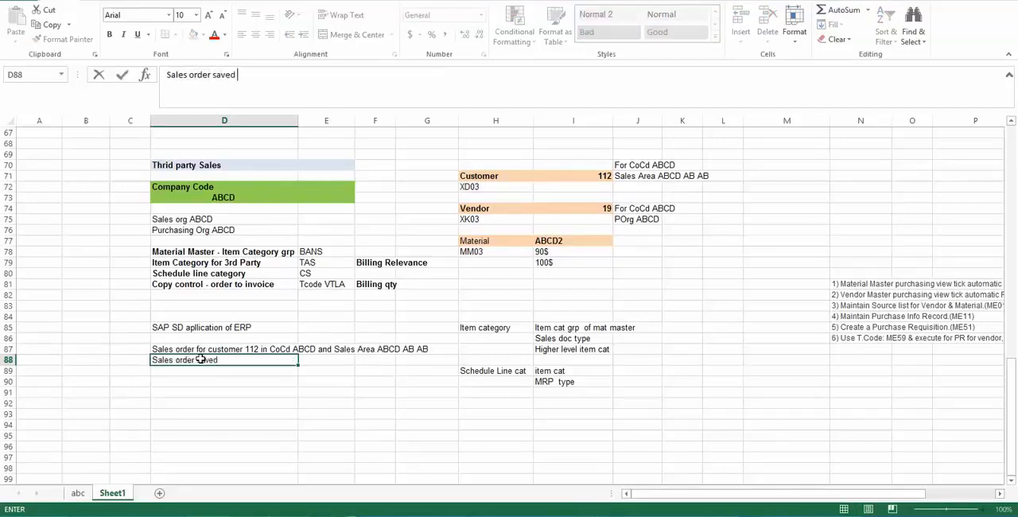
text( PR purchase Requ)
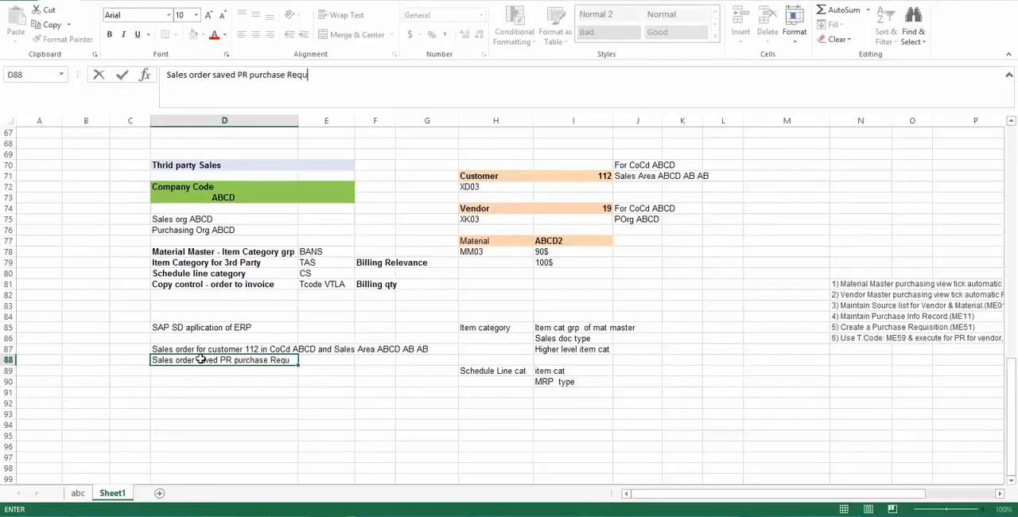
text(istion)
key(Return)
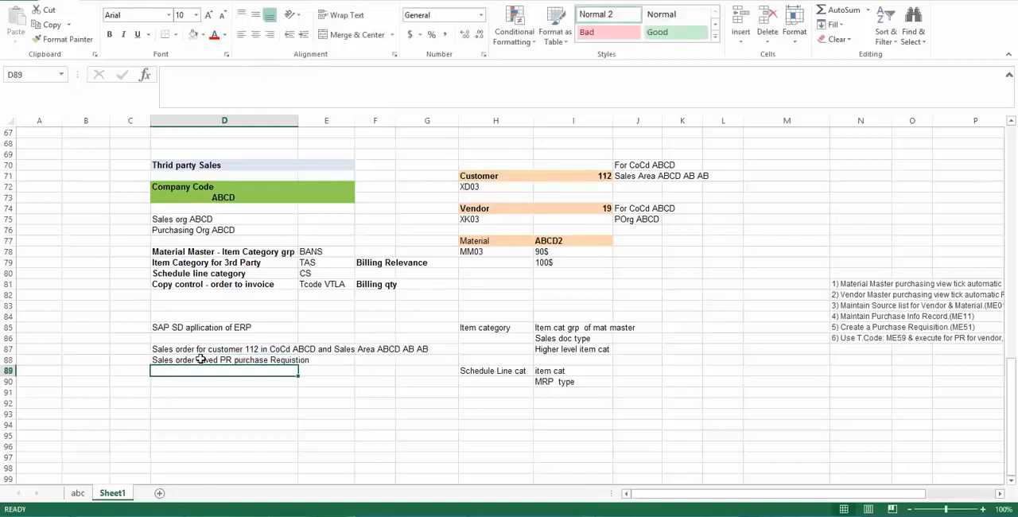
- List the purchasing documents "PR" in cell H95 and "PO" in cell H96
click(488, 439)
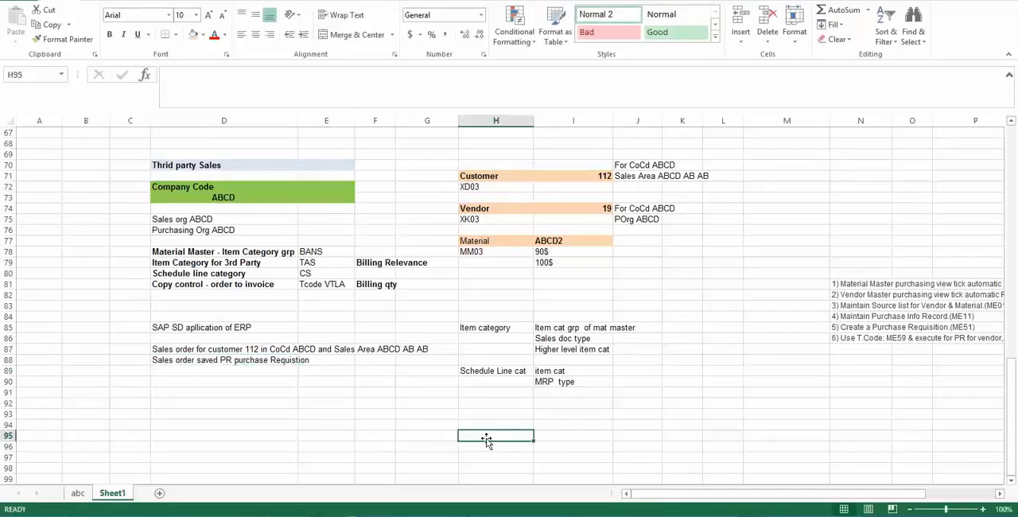
text(PR)
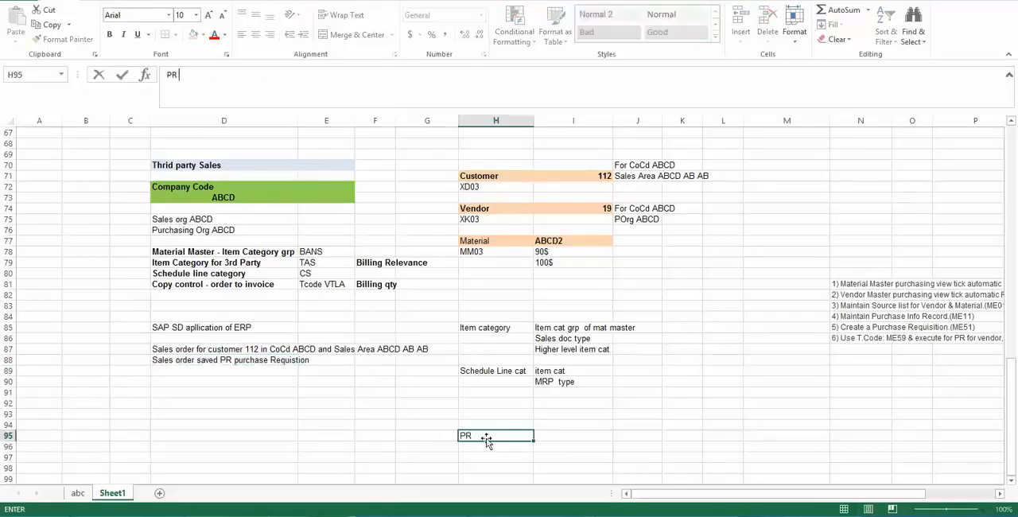
key(Return)
text(PO)
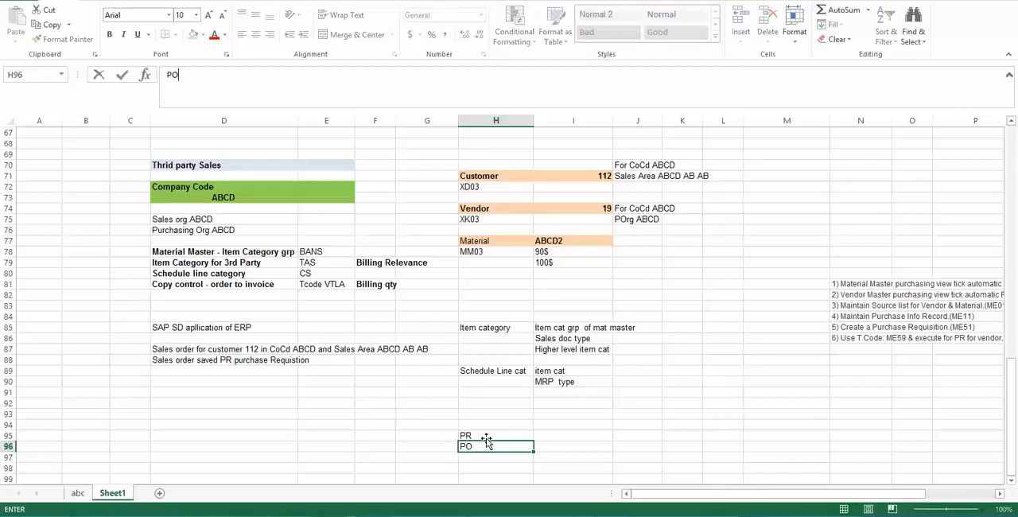
key(Return)
- Enter "Inquiry" in cell I95 beside PR and "Quotation" in cell I96 beside PO
key(Up)
key(Up)
key(Right)
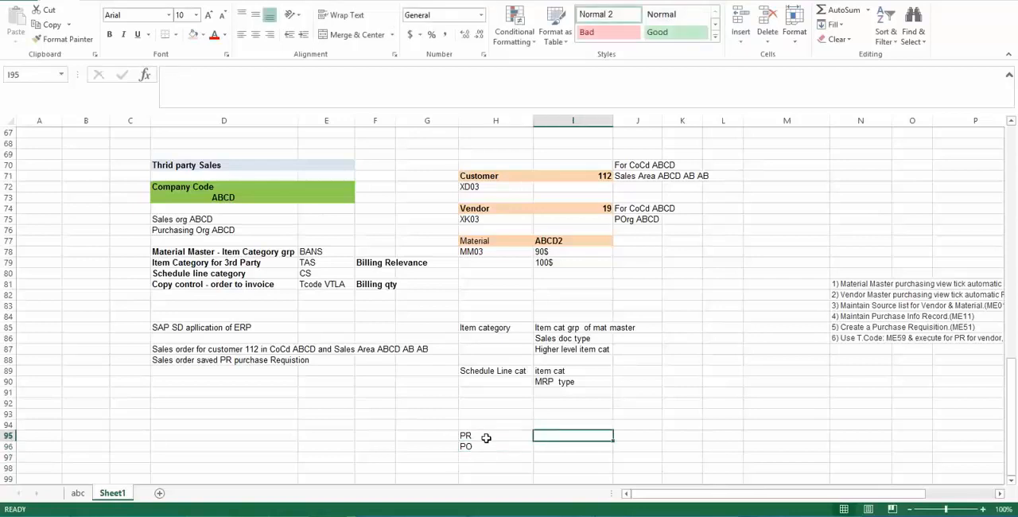
text(In)
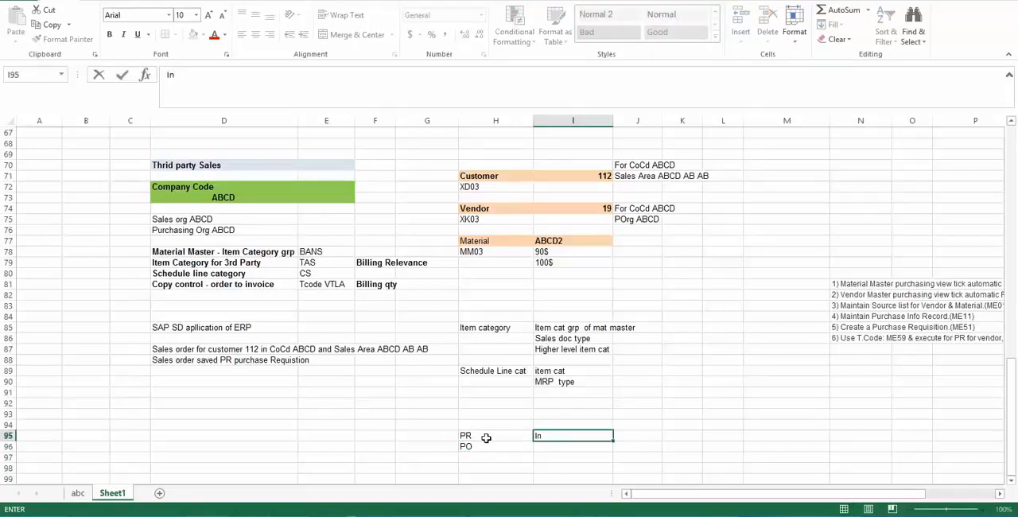
text(q)
key(BackSpace)
text(quiyy)
key(Return)
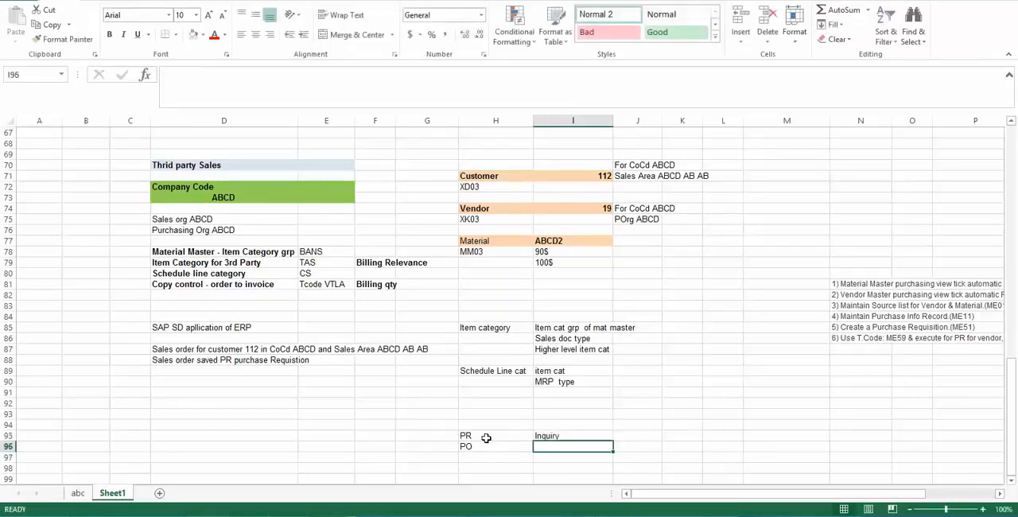
text(Quotation)
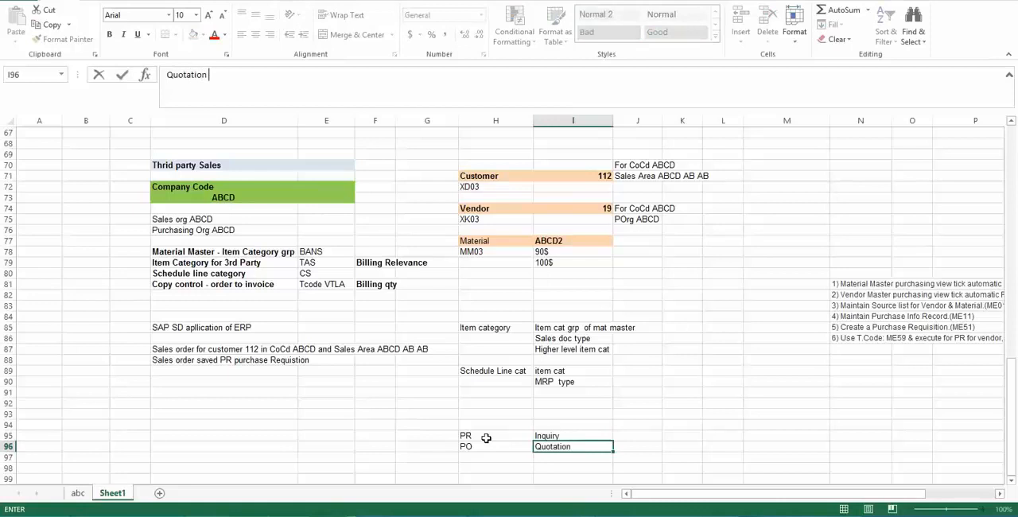
key(Return)
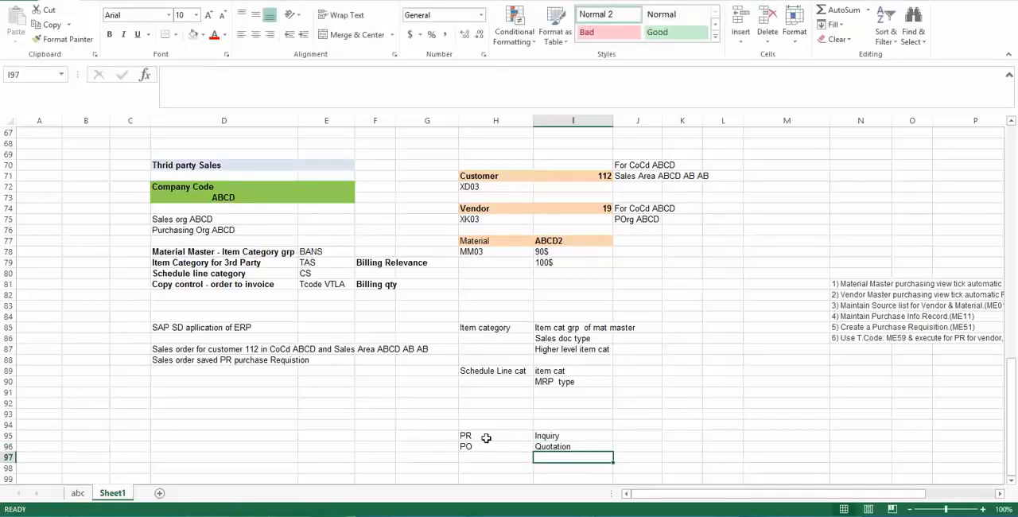
- Add "Sales order" in cell I97, below the Quotation entry
click(486, 437)
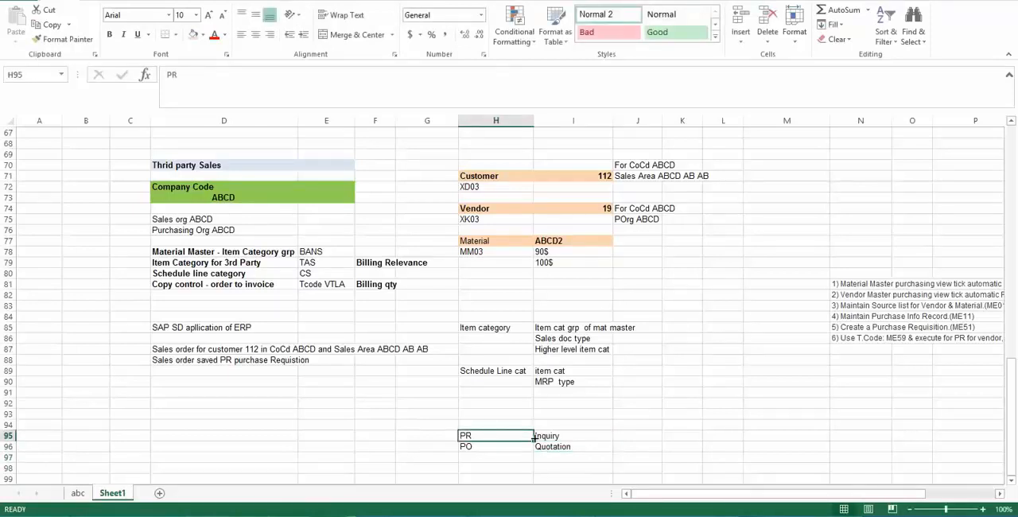
click(559, 455)
text(Sales )
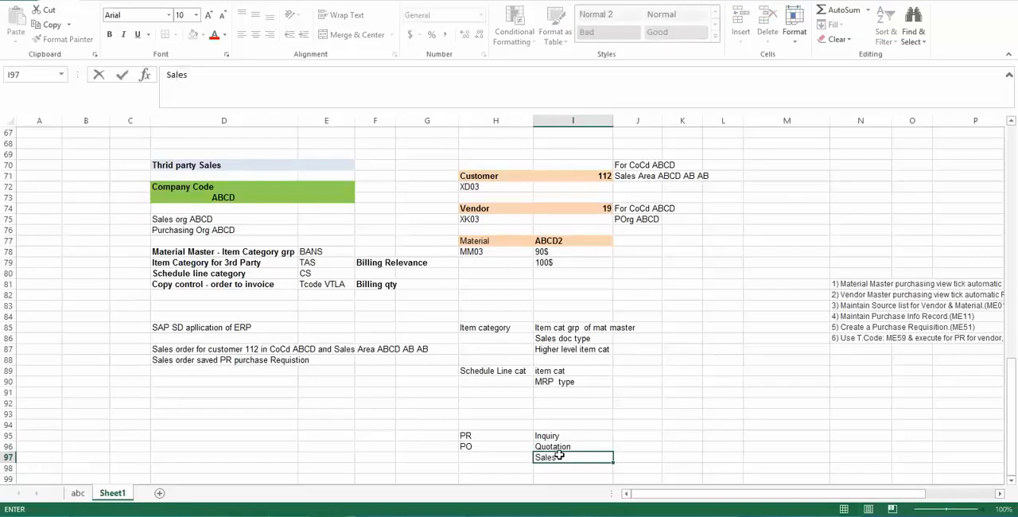
text(order)
key(Return)
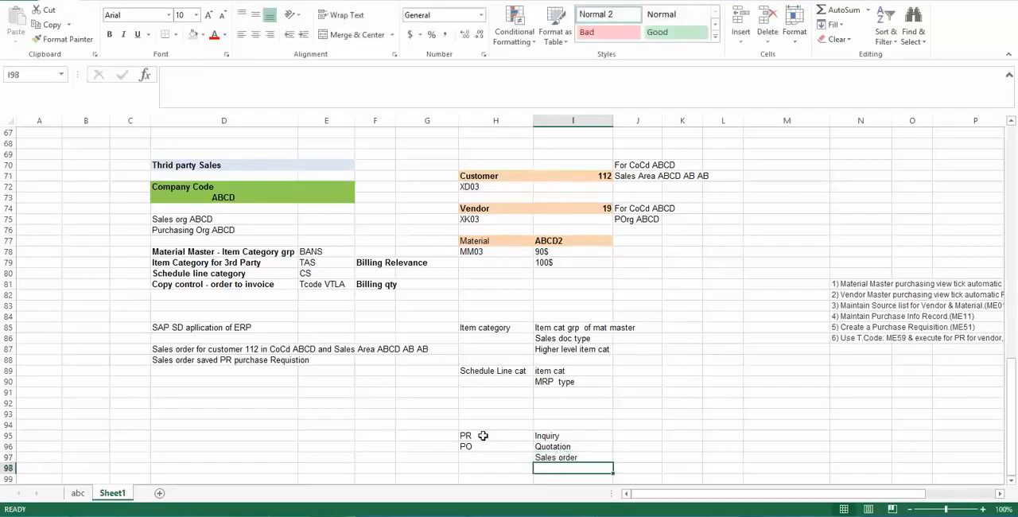
- Examine the PR entry in the document list in relation to the Customer heading
click(483, 436)
click(470, 426)
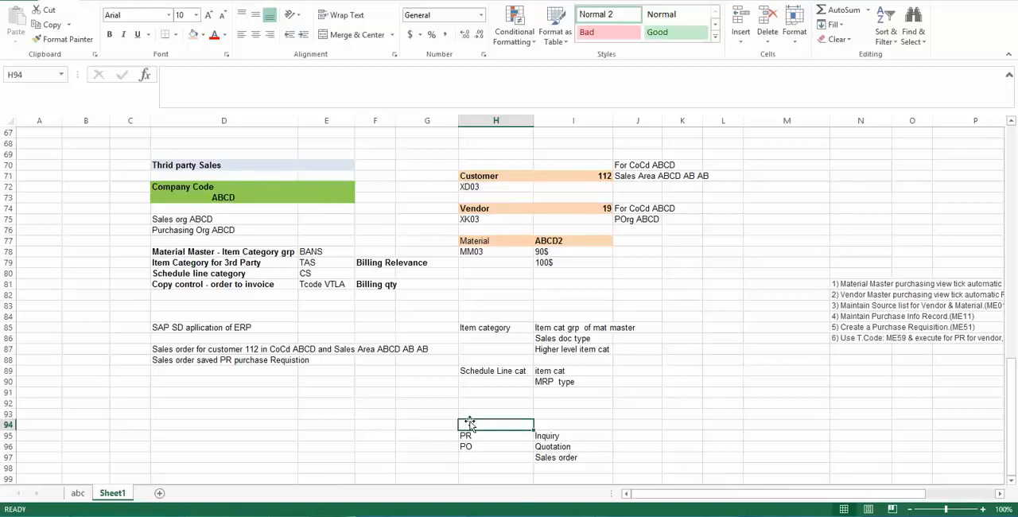
click(470, 436)
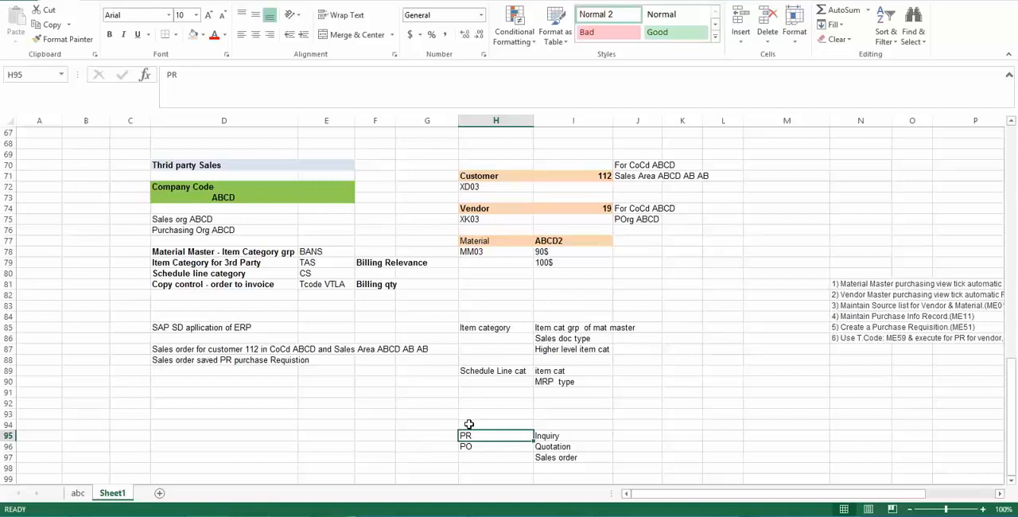
click(469, 425)
click(469, 433)
click(477, 175)
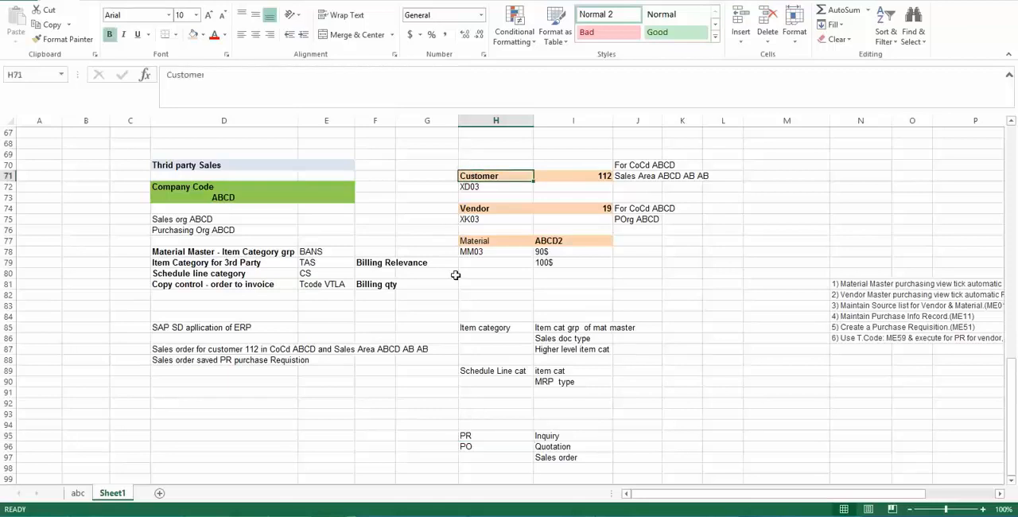
click(475, 436)
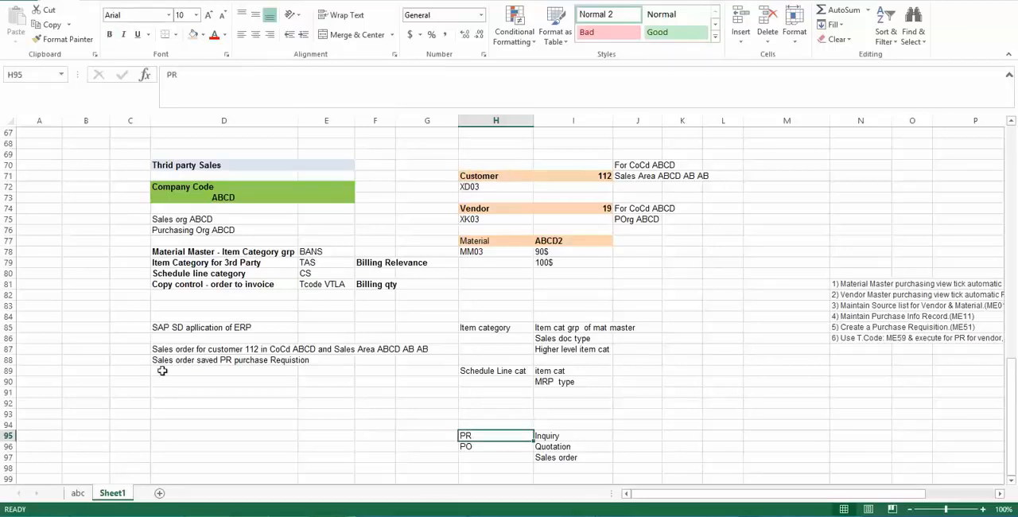
- Extend the saved sales order note in cell D88 with "is created automatically"
click(201, 362)
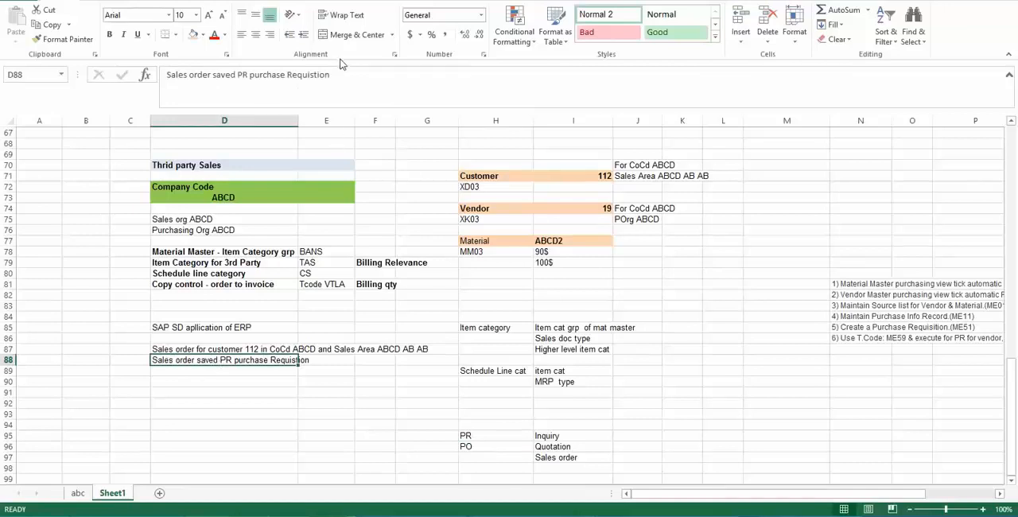
click(340, 91)
text(ids c)
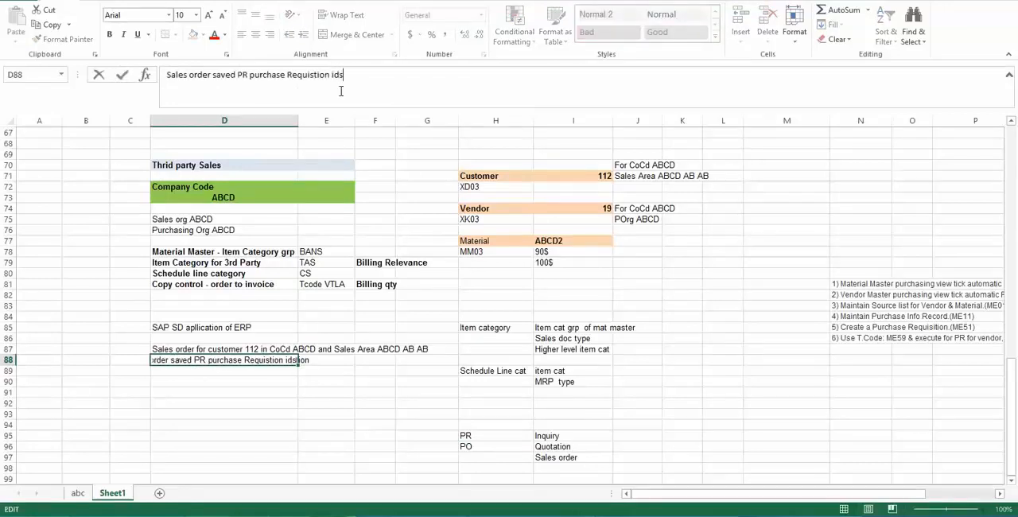
key(BackSpace)
key(BackSpace)
key(BackSpace)
key(BackSpace)
key(BackSpace)
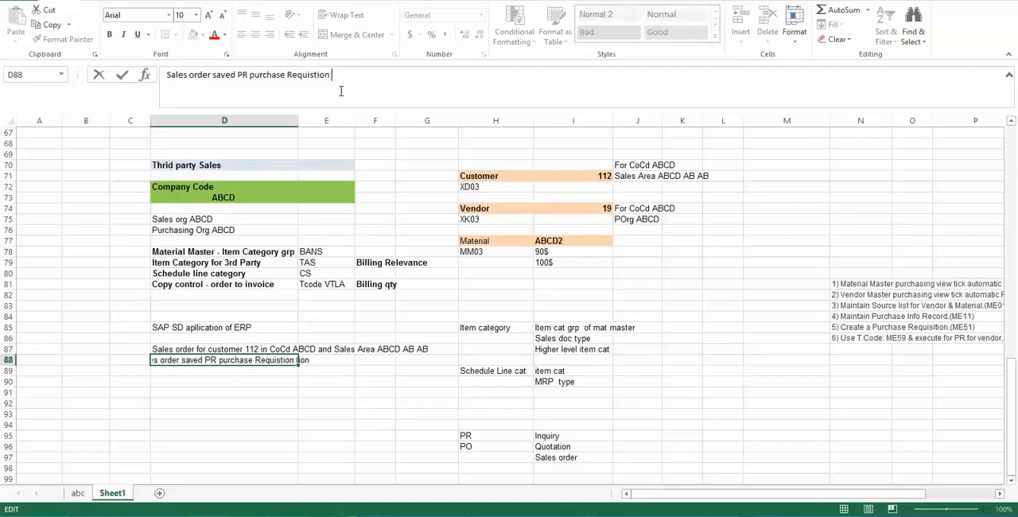
text(is )
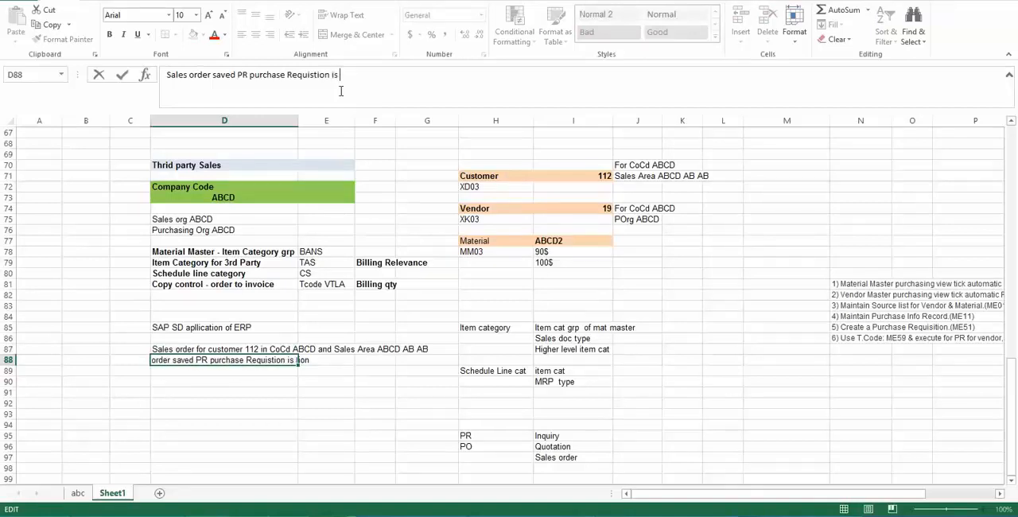
text(created autom)
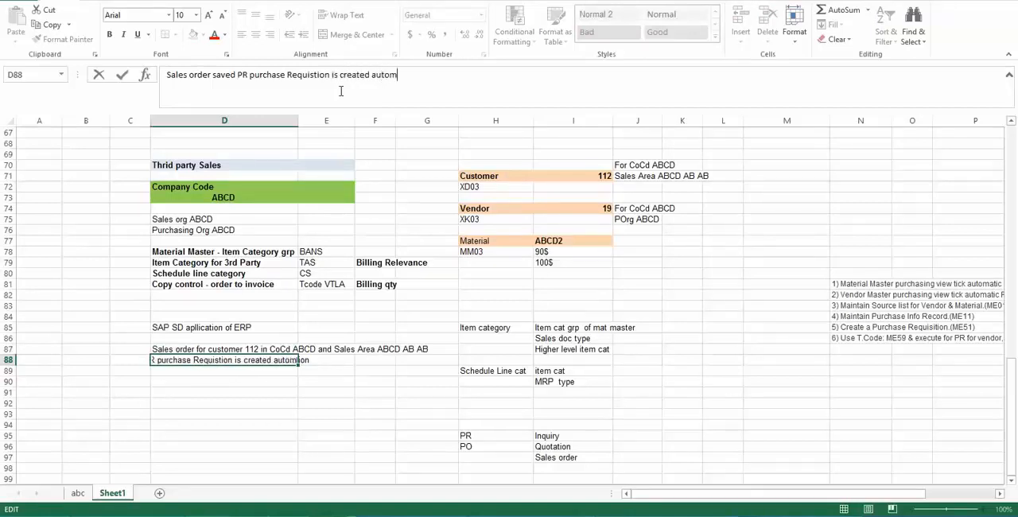
text(atically)
key(Return)
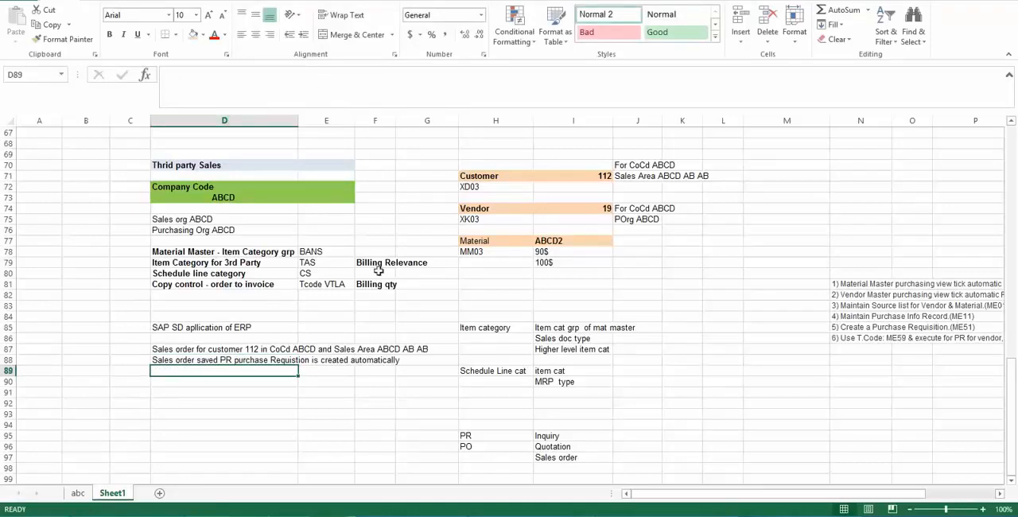
- Review the item category group BANS, item category TAS and schedule line category CS together with their labels
click(322, 253)
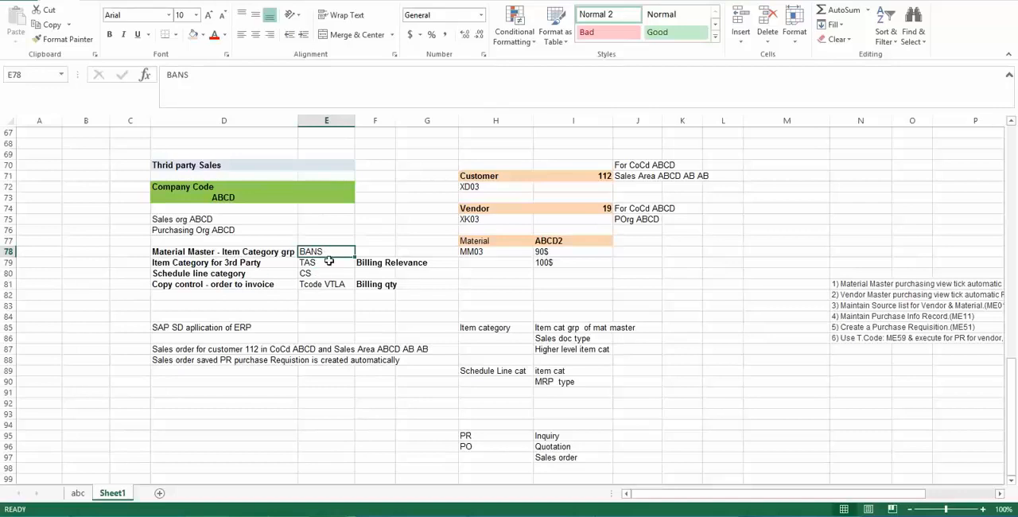
click(329, 262)
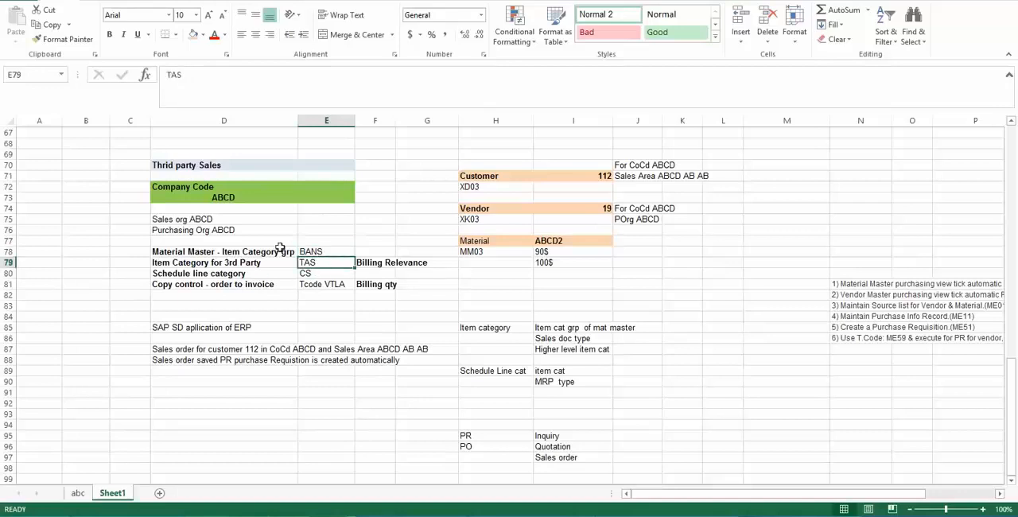
click(320, 274)
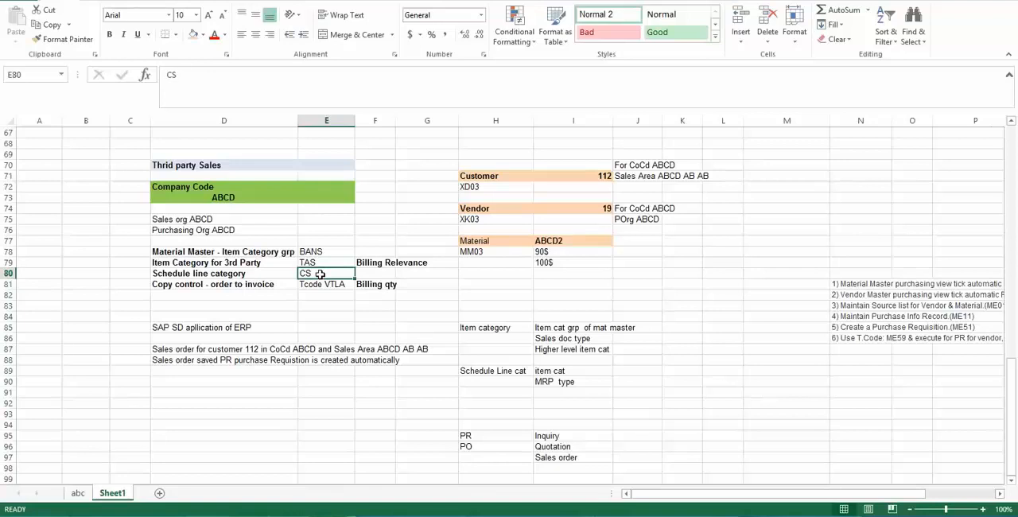
click(243, 379)
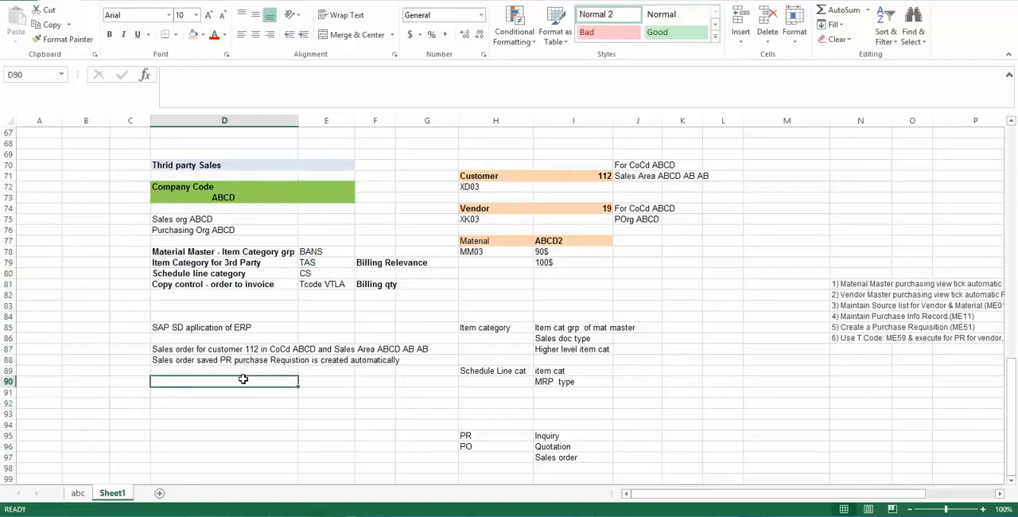
click(324, 252)
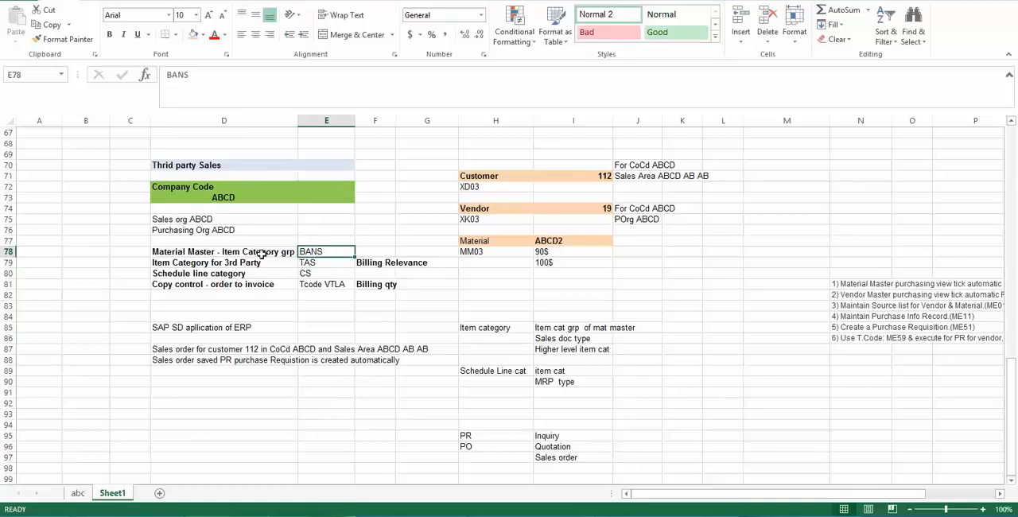
drag(259, 253, 316, 253)
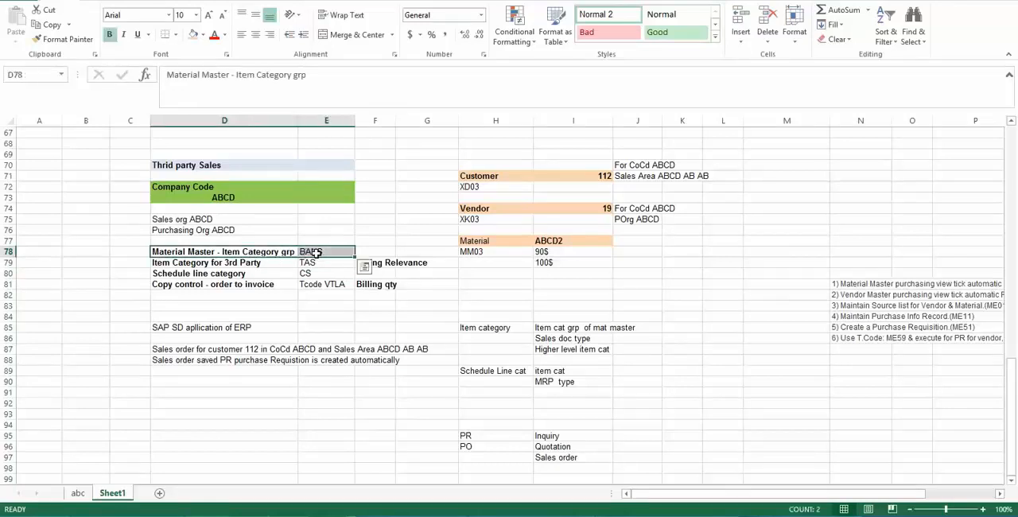
click(225, 263)
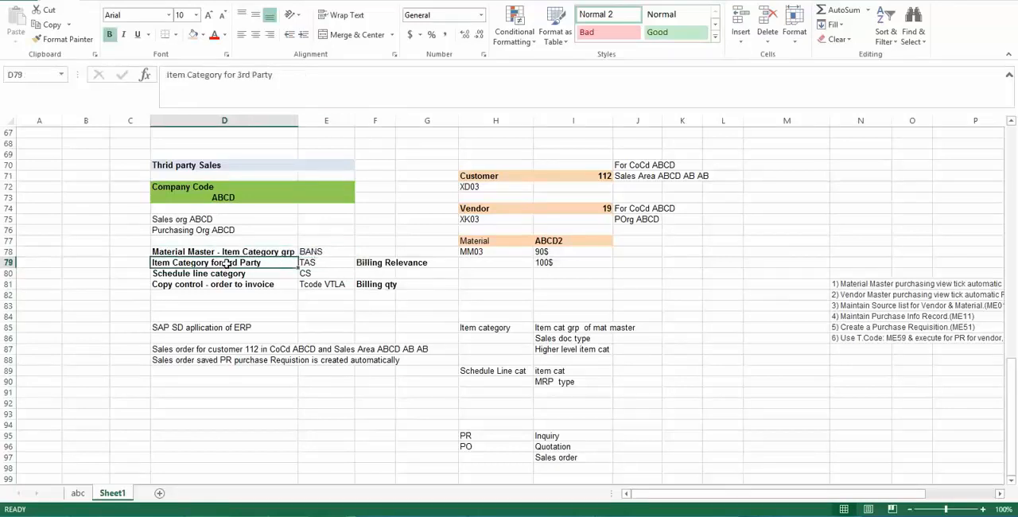
drag(205, 263, 315, 263)
click(315, 263)
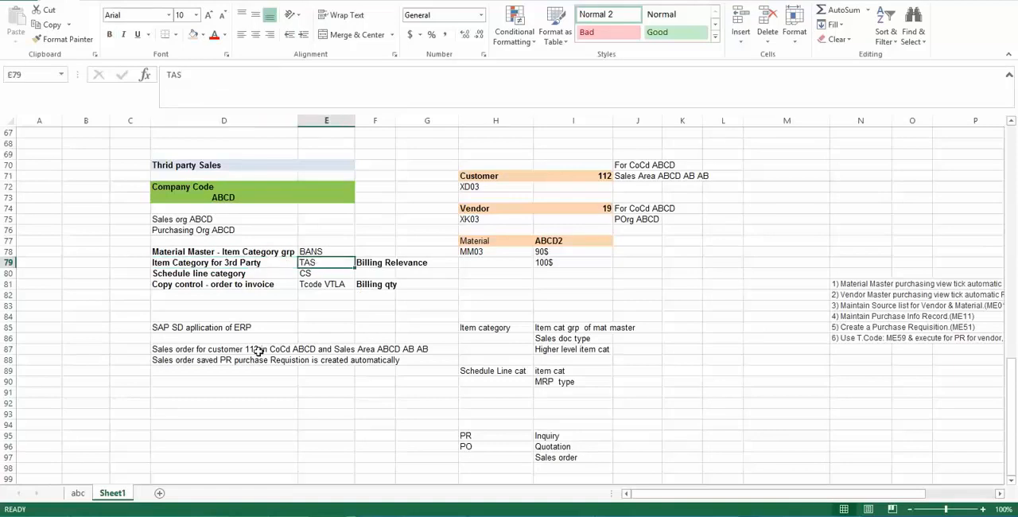
click(316, 273)
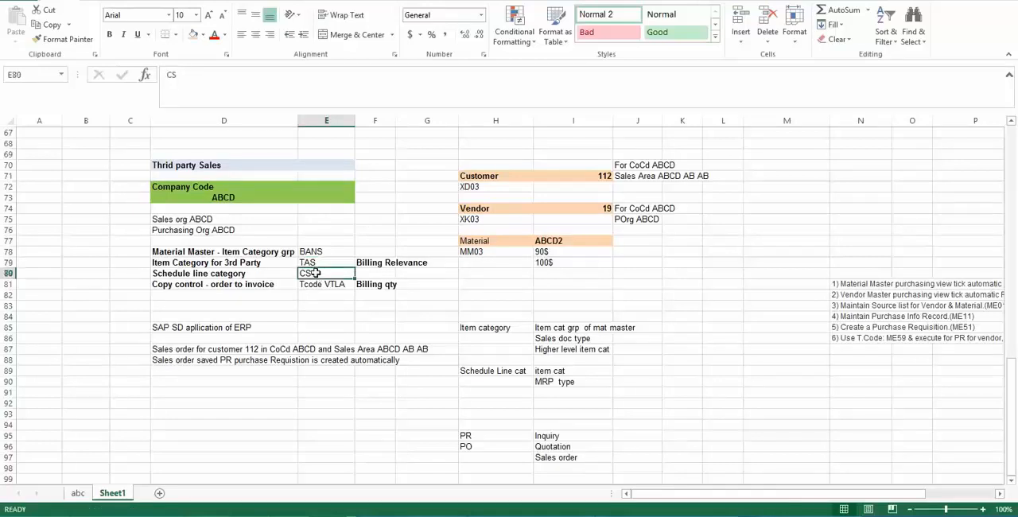
- Compare item category TAS with item category group BANS and schedule line category CS in cells E78 to E80
click(335, 261)
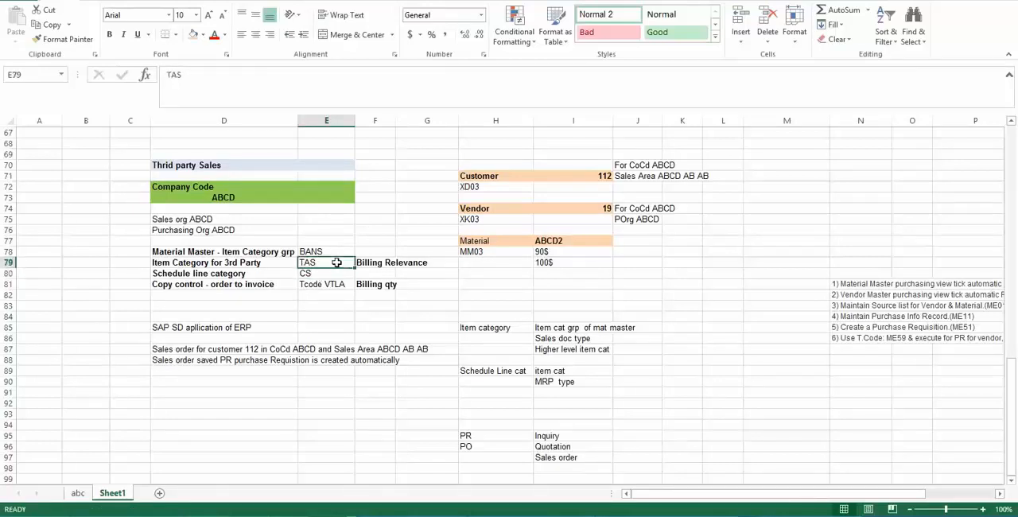
click(320, 273)
click(322, 251)
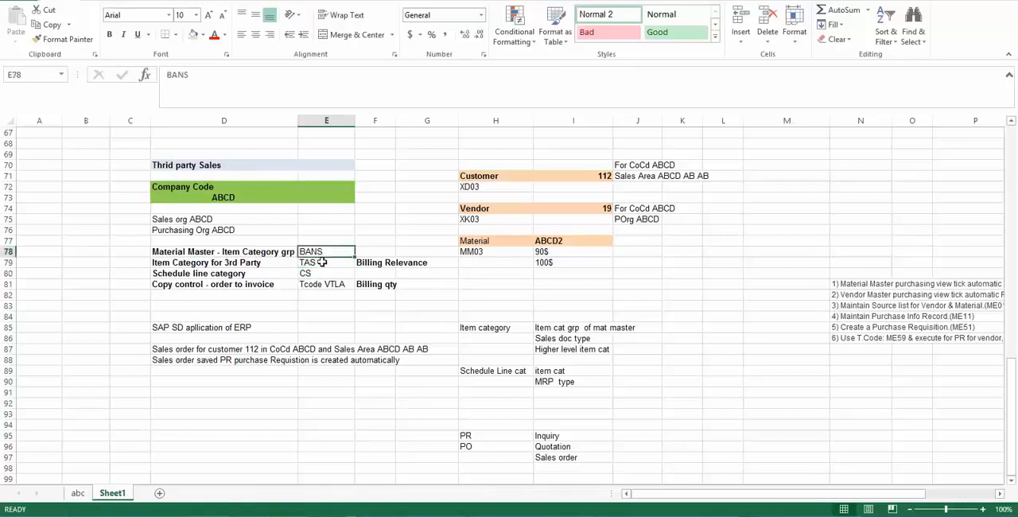
click(322, 263)
click(323, 273)
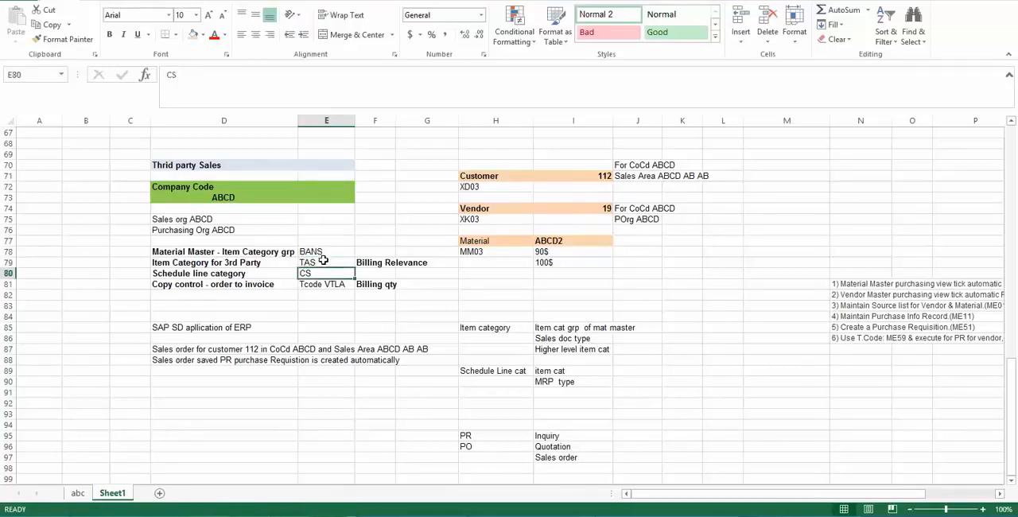
click(323, 262)
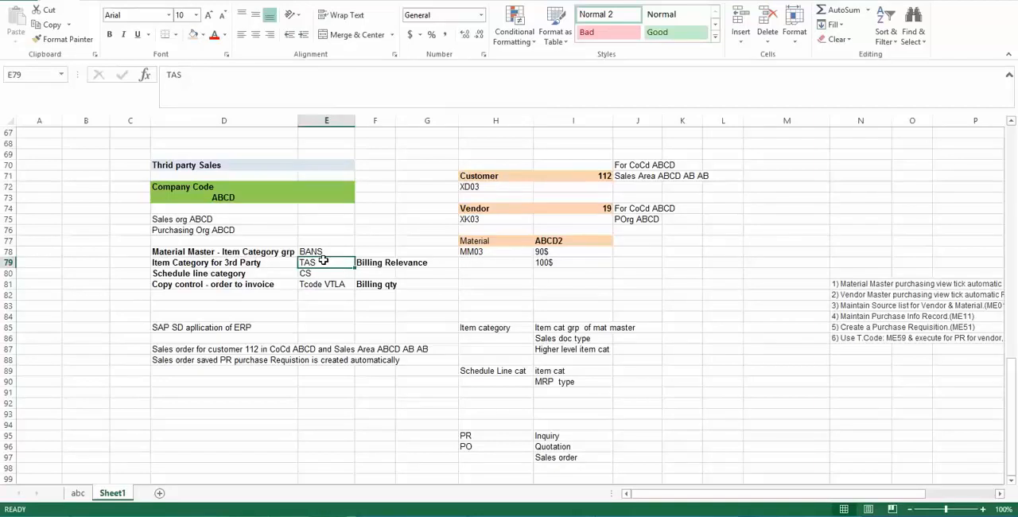
- Switch to SAP, open the Maintain Item Categories overview and set it to display mode
mouse_move(279, 504)
click(312, 481)
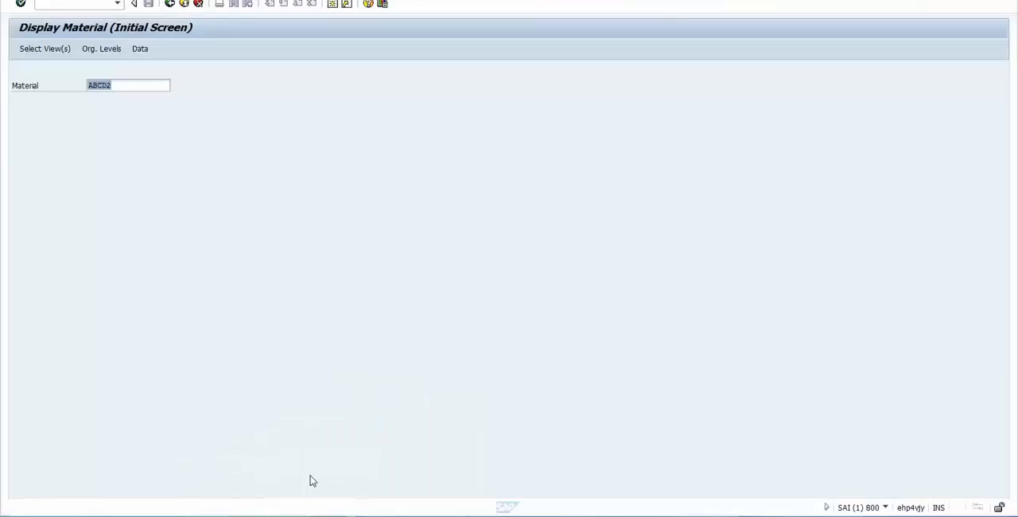
key(ctrl+slash)
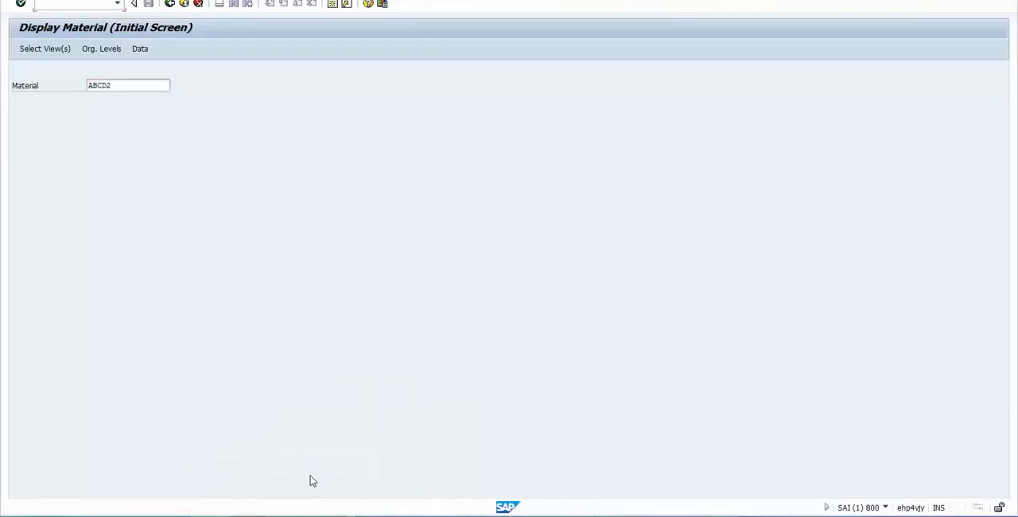
text(/nvov7)
key(Return)
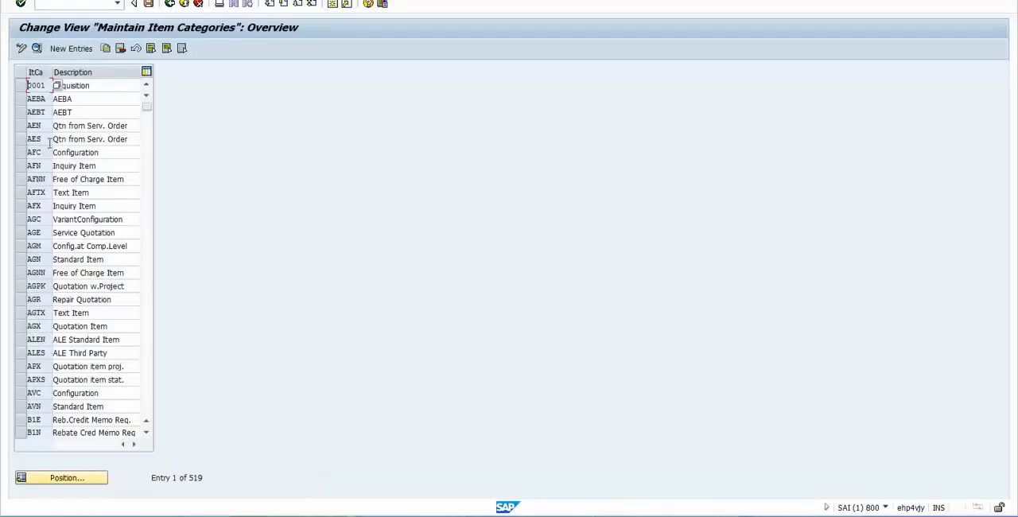
click(21, 48)
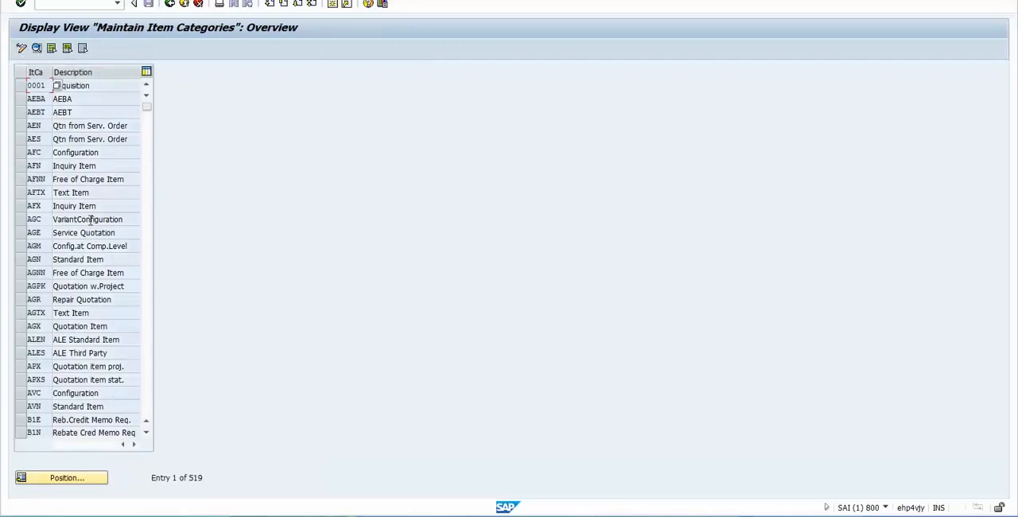
- Position the item category list at TAS and open the details of that third-party item
click(54, 477)
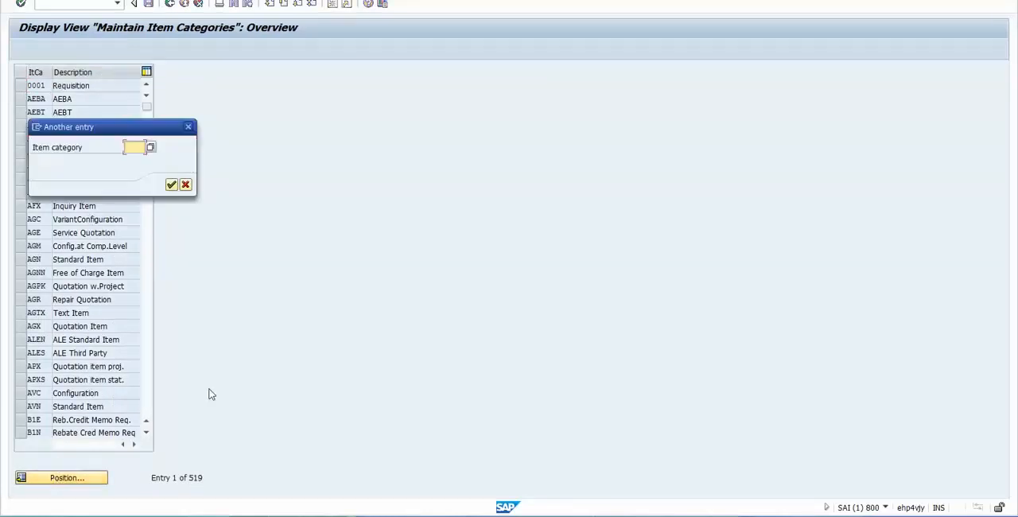
text(TAS)
key(Return)
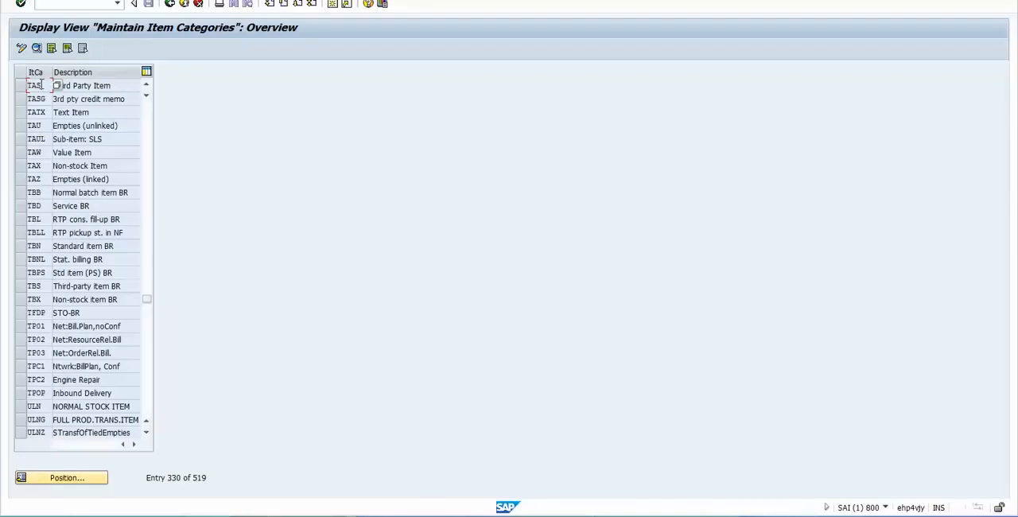
click(73, 85)
click(41, 86)
drag(112, 85, 34, 88)
double_click(41, 85)
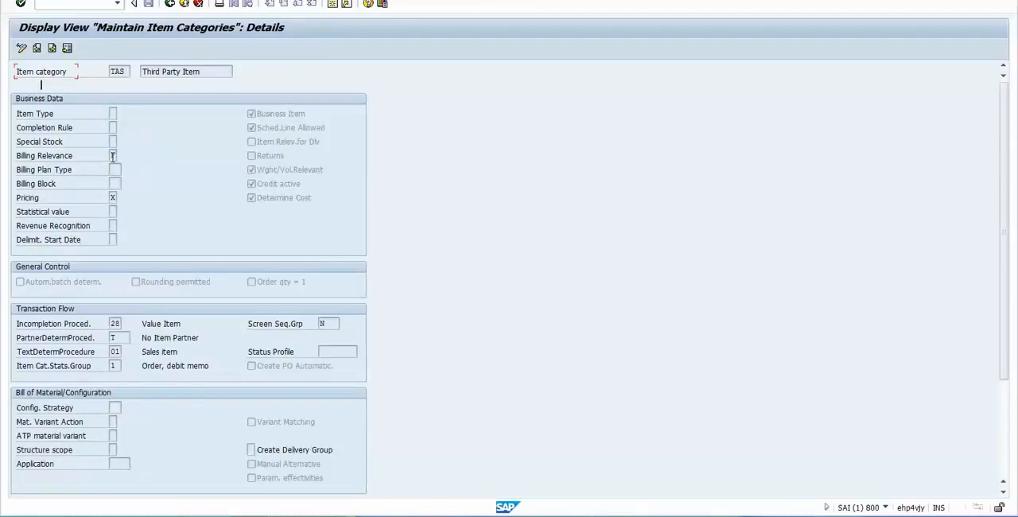
- Examine the possible Billing Relevance values for TAS, highlighting F for order-related billing with status according to invoice quantity
click(114, 156)
click(123, 156)
drag(127, 71, 100, 81)
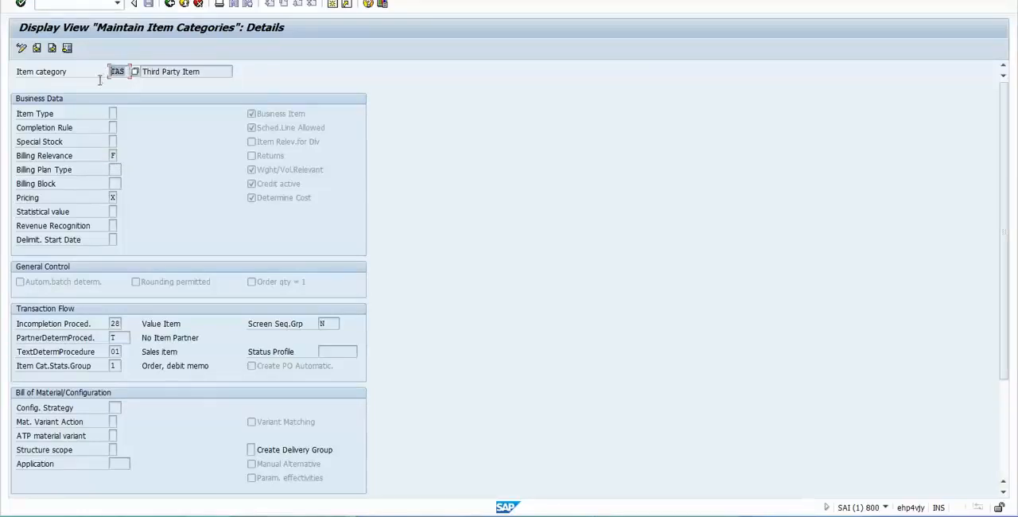
click(115, 156)
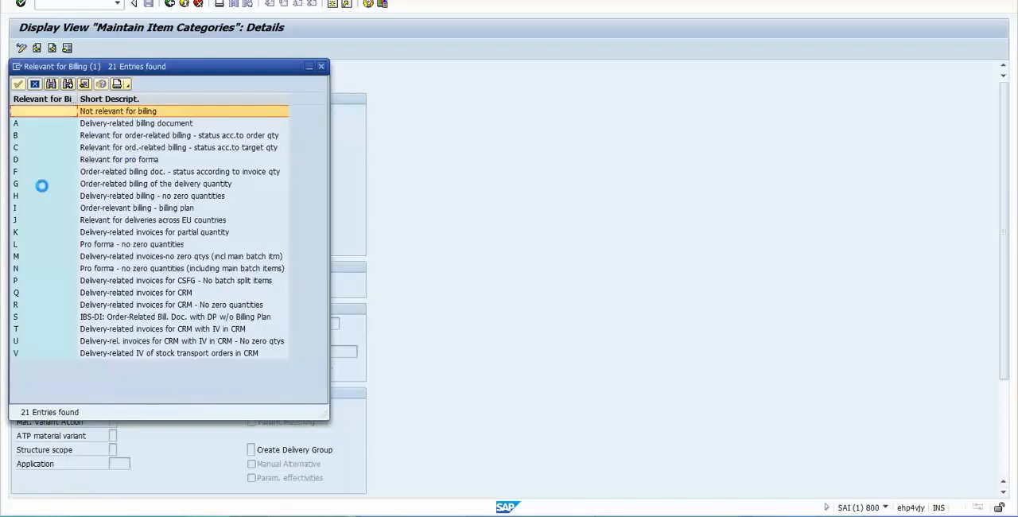
click(45, 174)
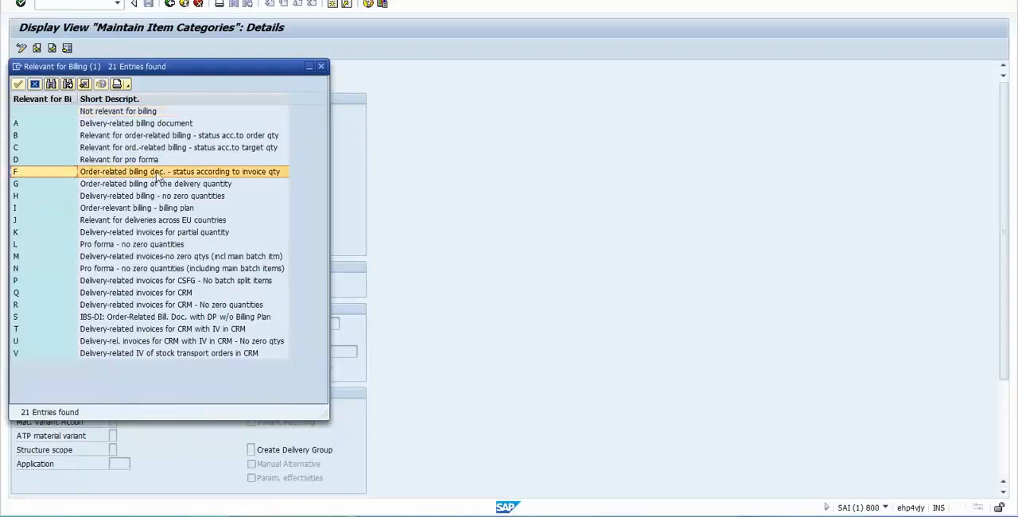
drag(138, 68, 312, 94)
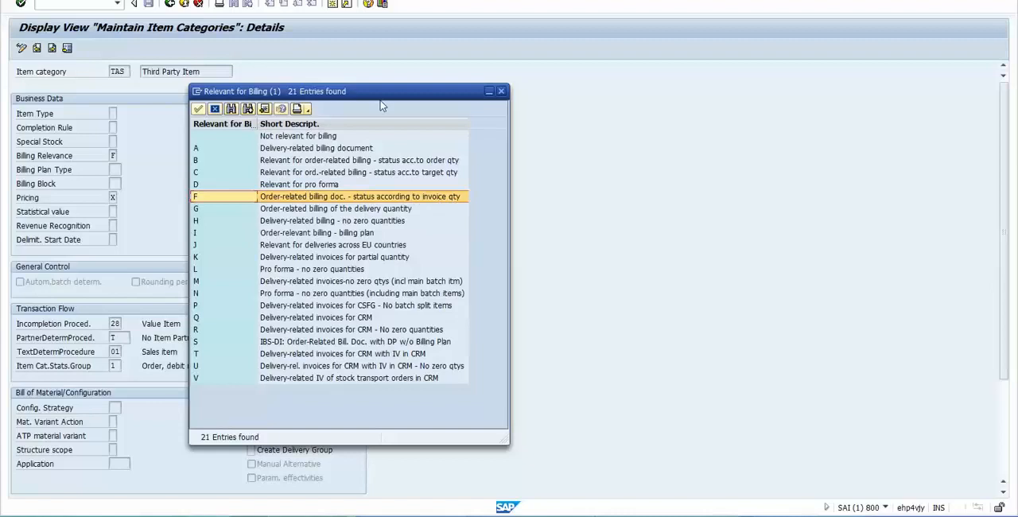
- Review the Vendor and Company Code entries in the Excel sheet and close the billing relevance value list in SAP
key(alt+Tab)
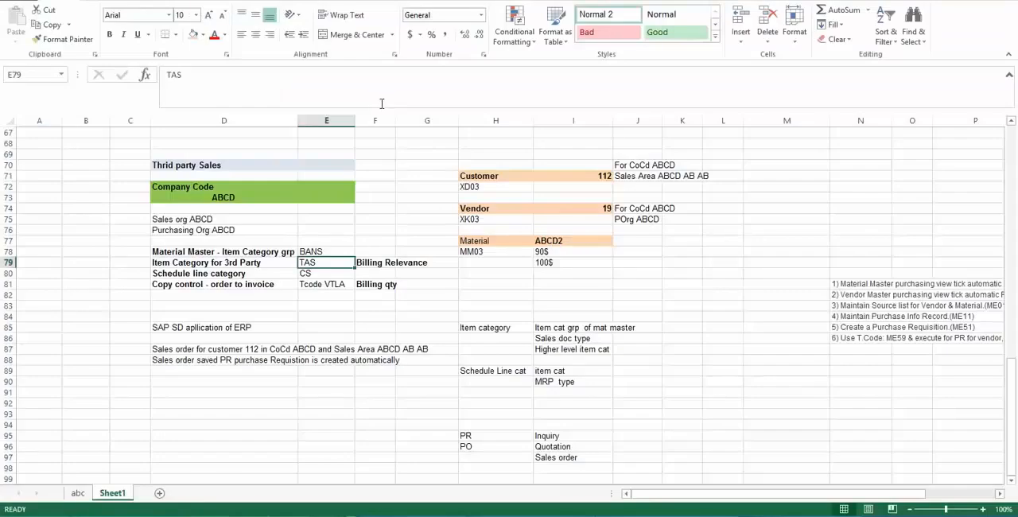
click(327, 188)
click(475, 208)
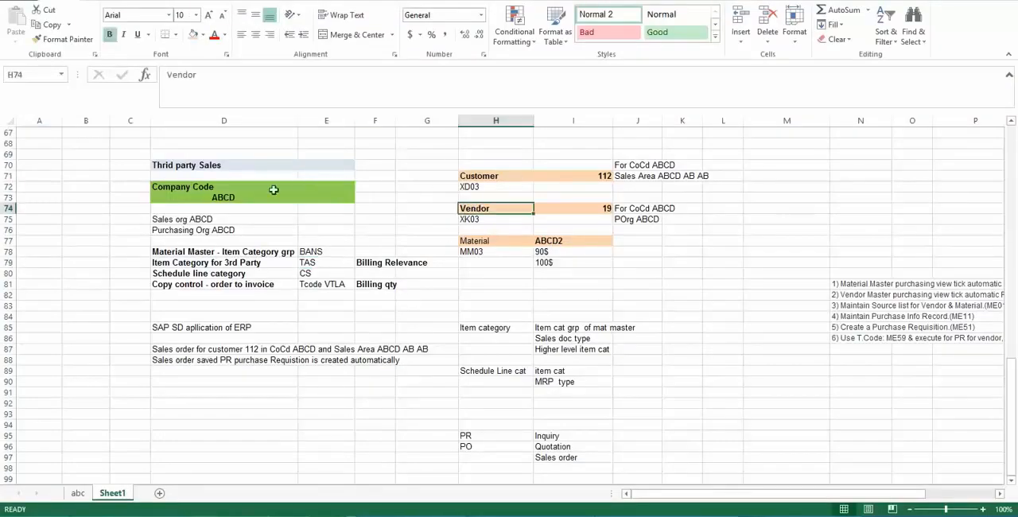
click(223, 190)
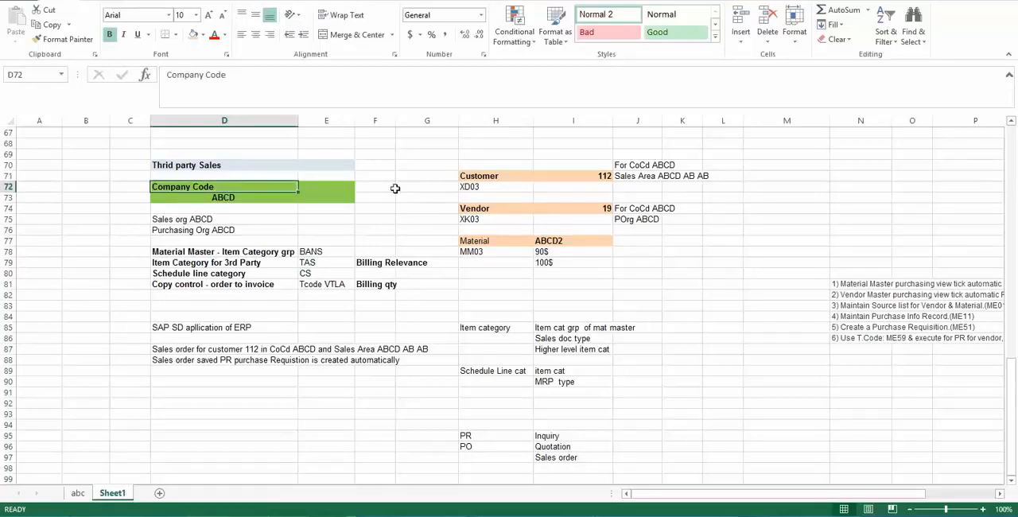
click(477, 208)
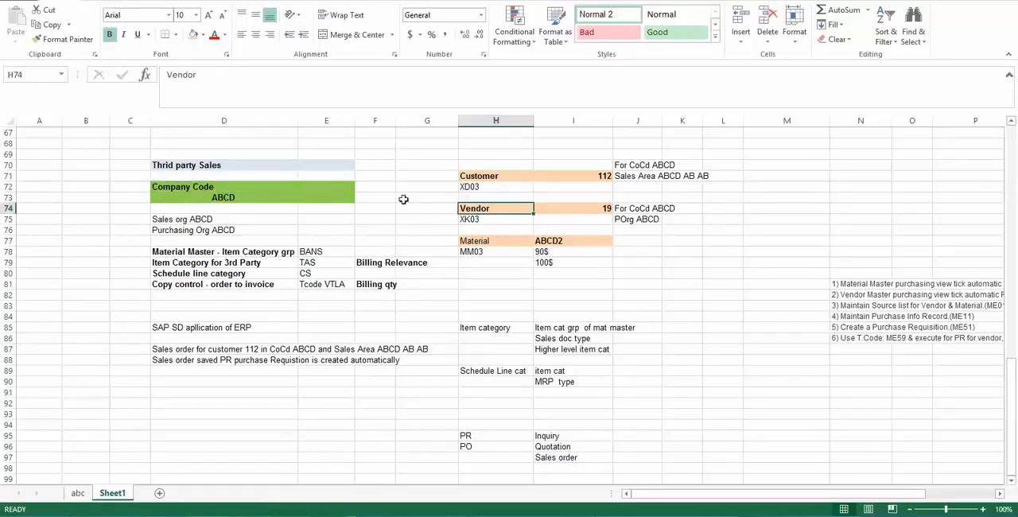
click(235, 187)
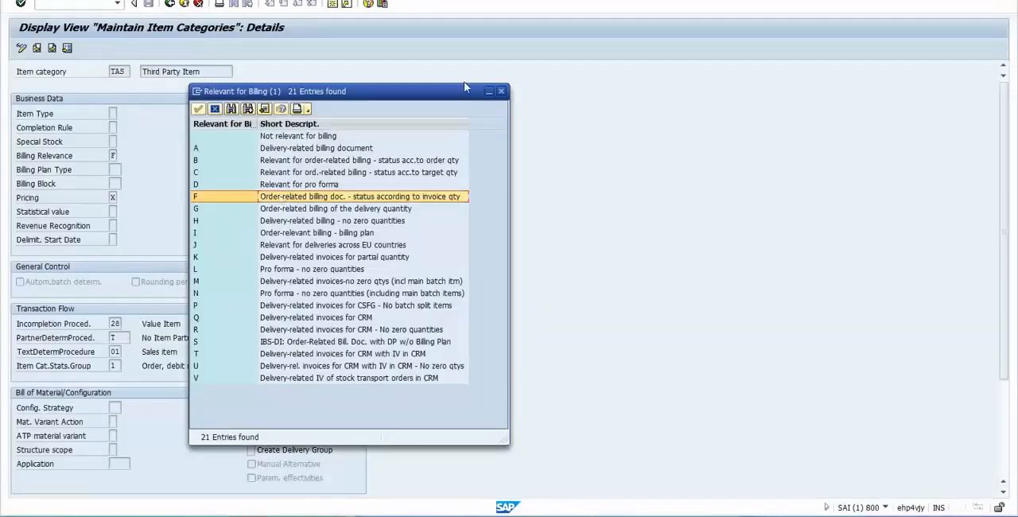
click(499, 92)
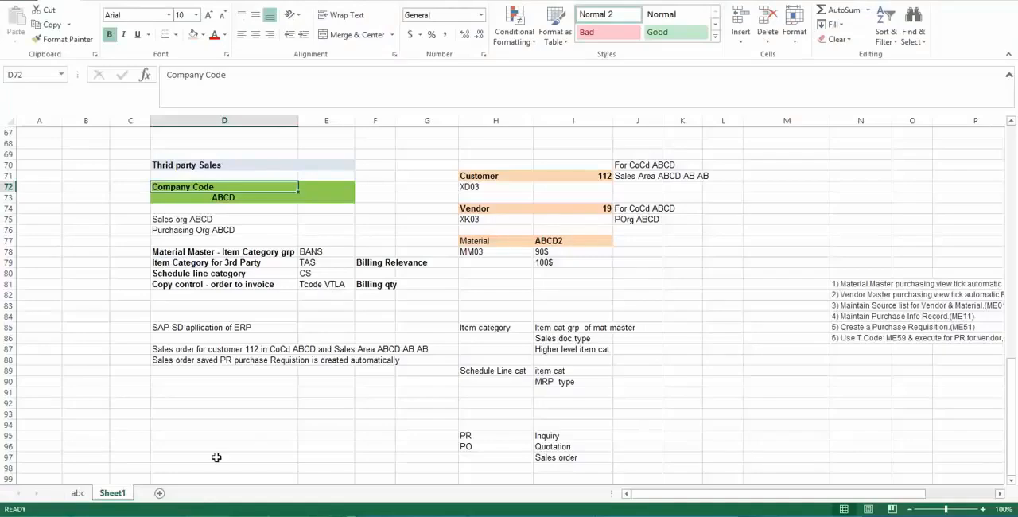
- Add "Sales order" in cell D97 of the Excel sheet
click(216, 457)
text(Sa)
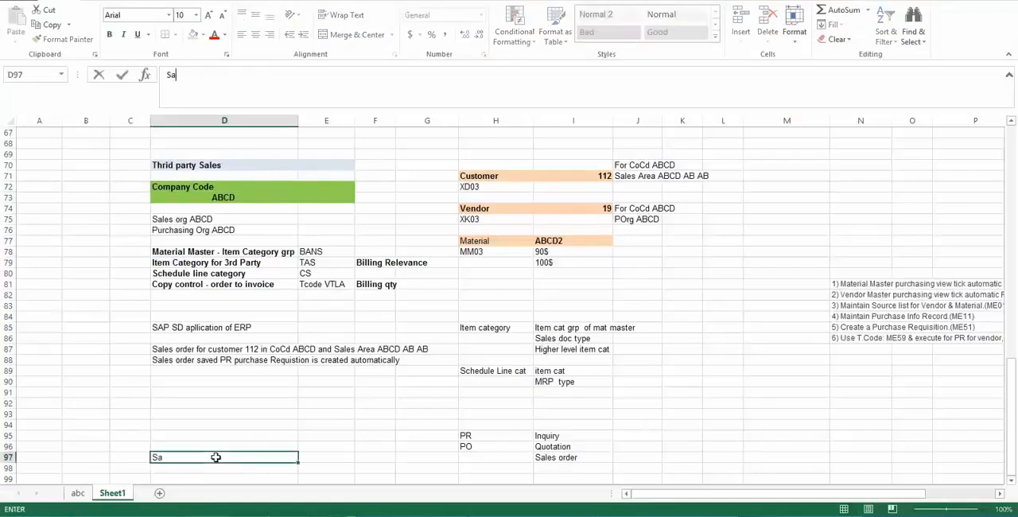
text(les order)
key(Tab)
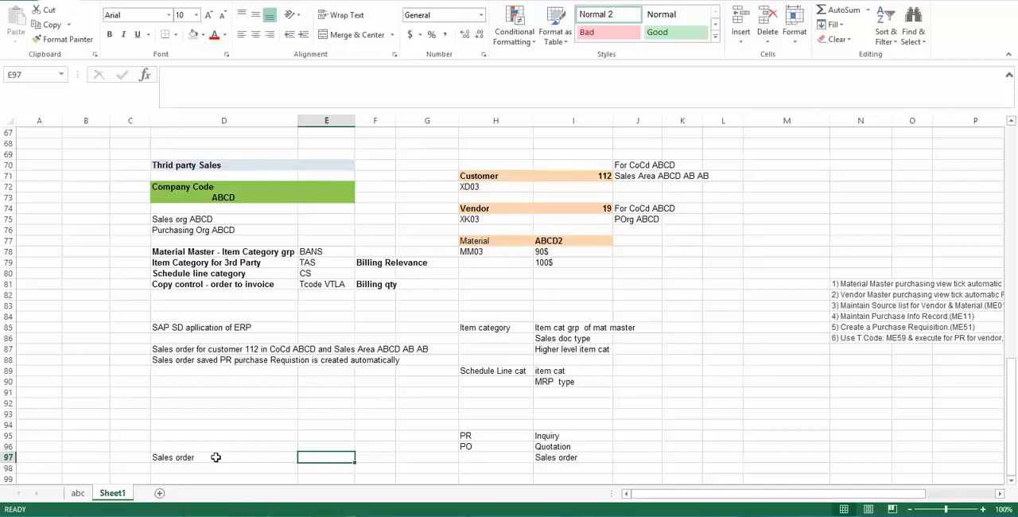
- Add "PR" in cell E97 beside the Sales order entry and "PO" beneath it in E98
key(Down)
key(Left)
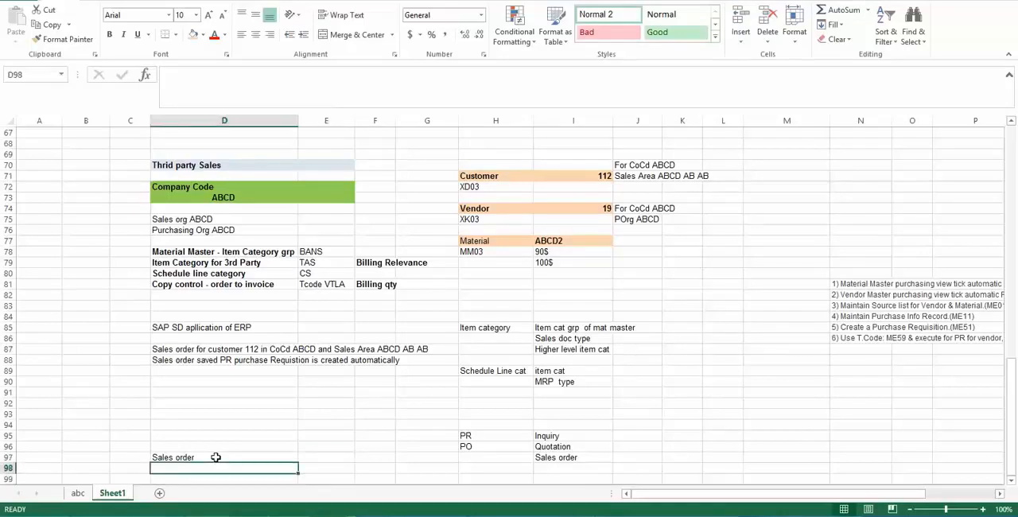
key(Up)
key(Right)
text(PR)
key(Return)
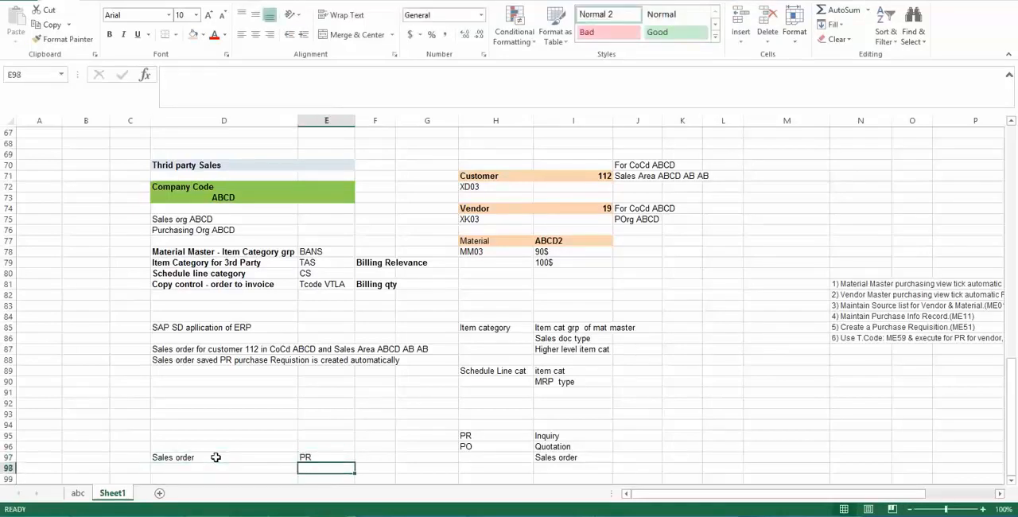
text(PO)
key(Return)
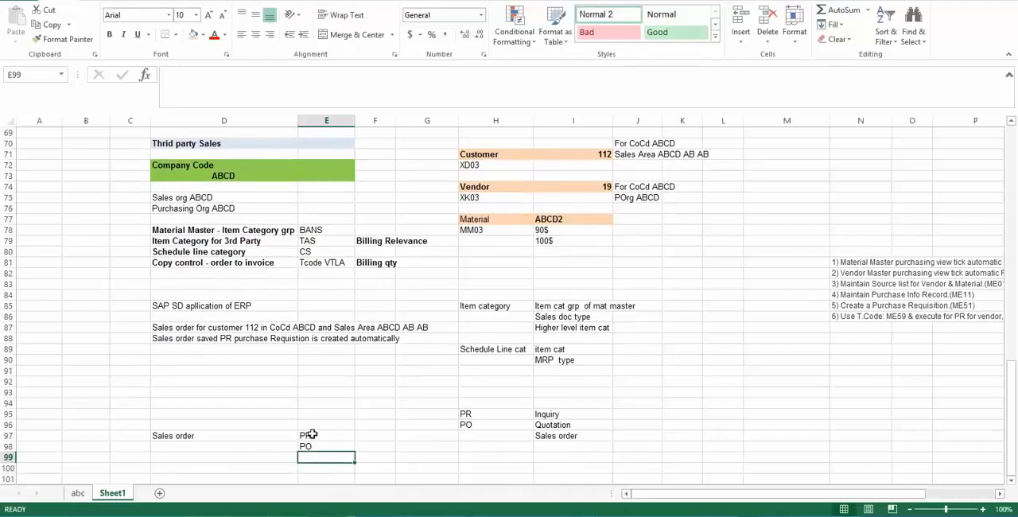
- Add "Vendor" in cell F98 beside the new PO entry
drag(311, 434, 309, 442)
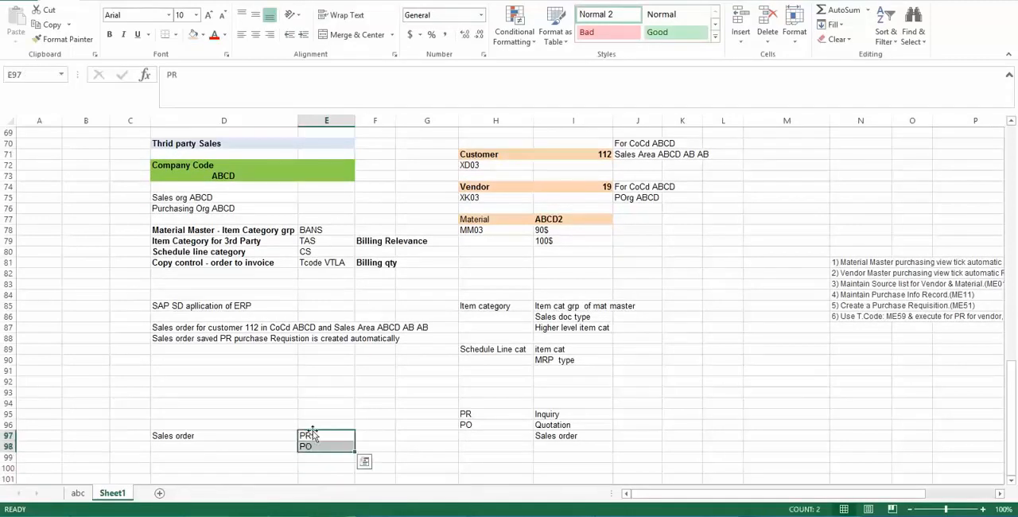
click(310, 444)
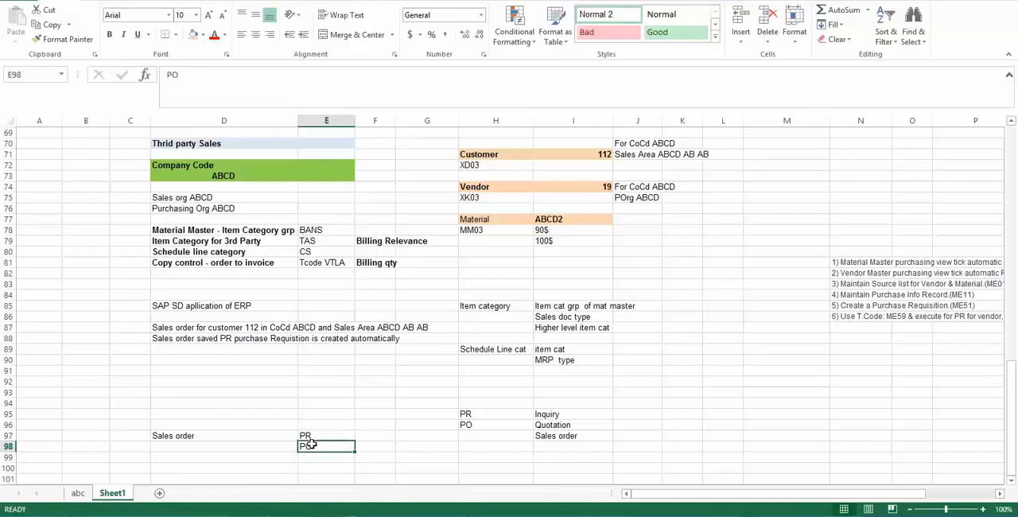
click(368, 446)
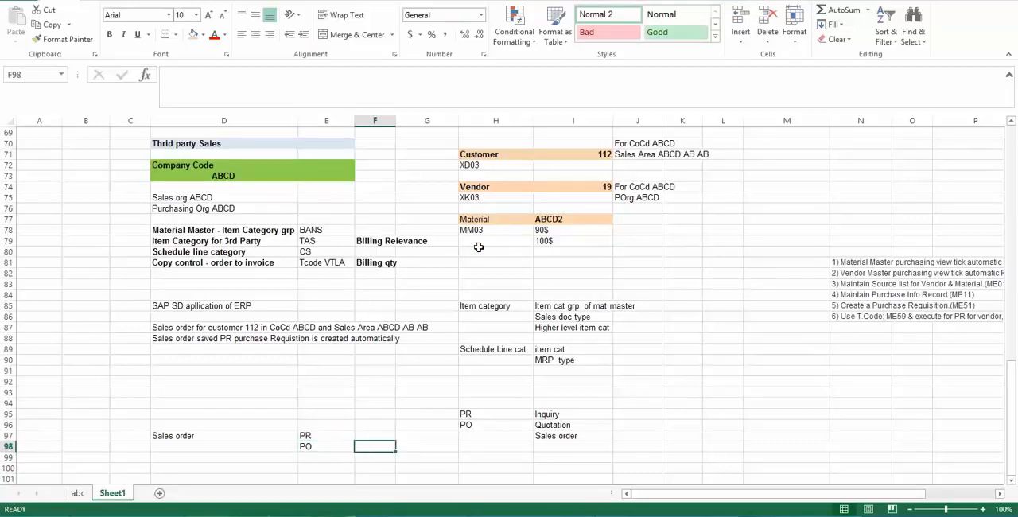
text(Vendor)
key(Return)
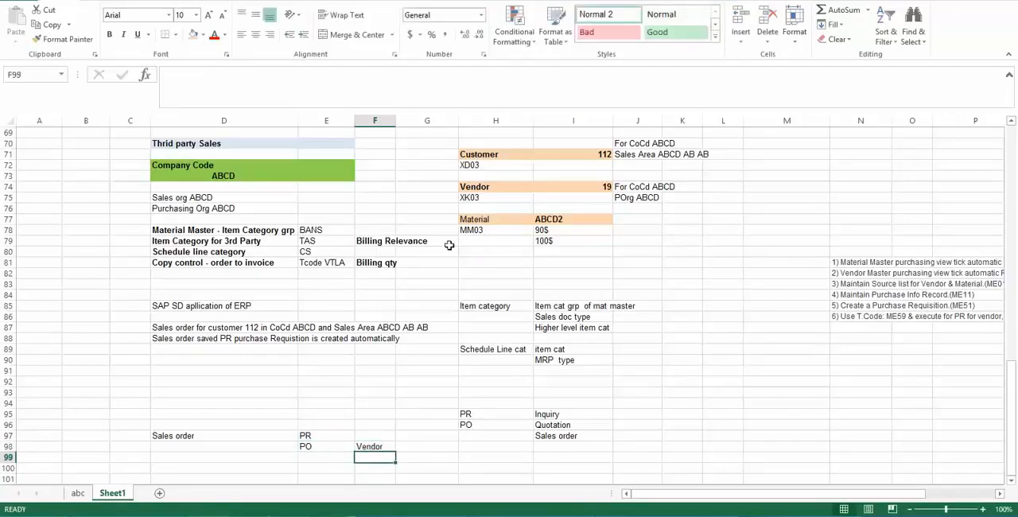
- Add "Invoice" in cell F99, below the Vendor entry
click(321, 458)
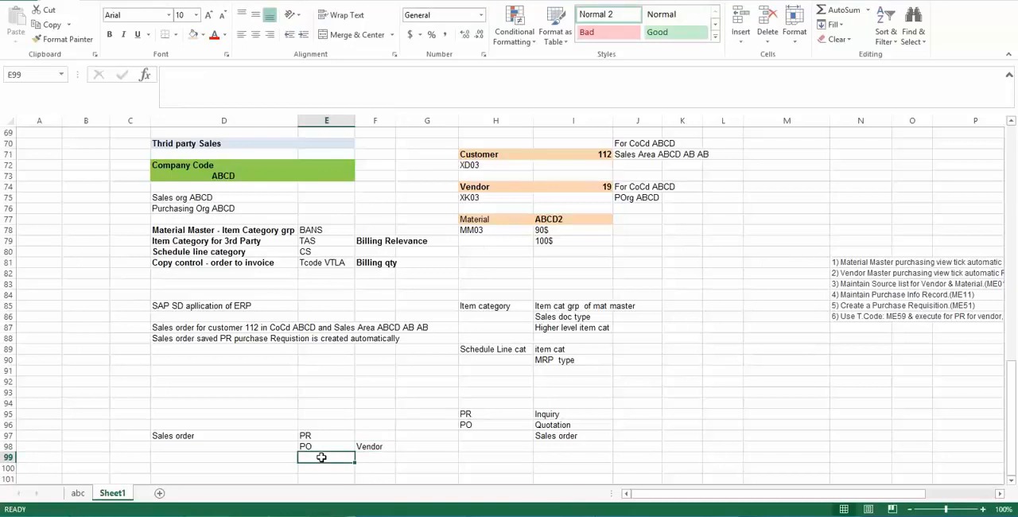
click(370, 446)
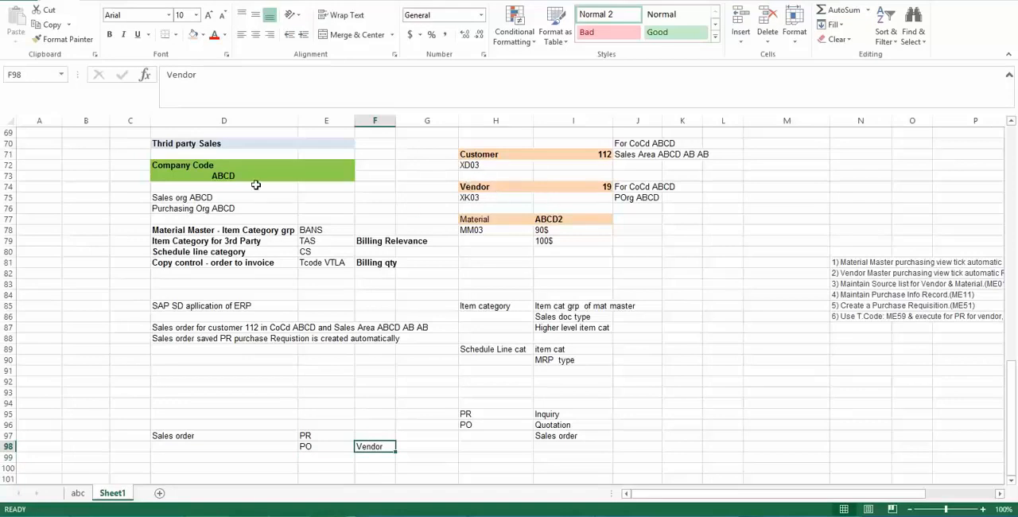
click(229, 177)
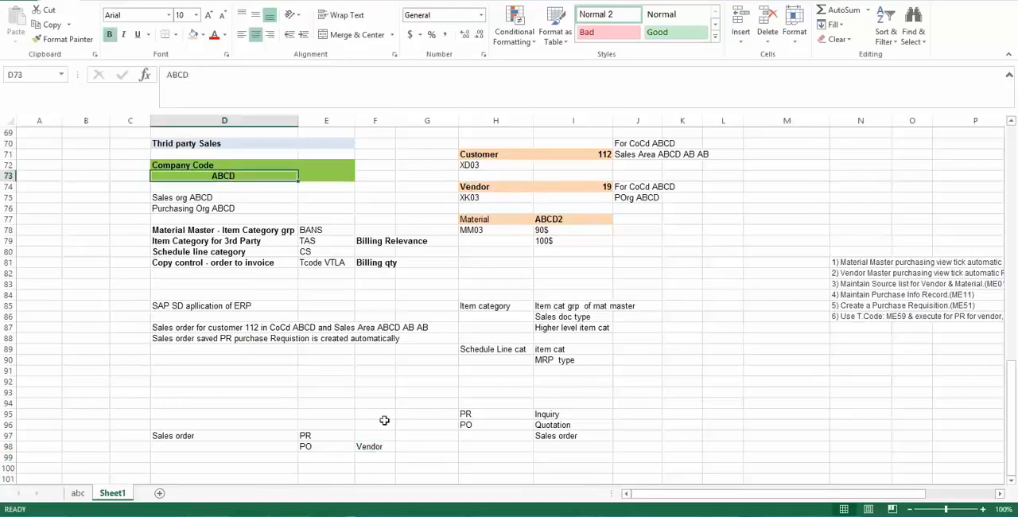
click(368, 446)
click(367, 459)
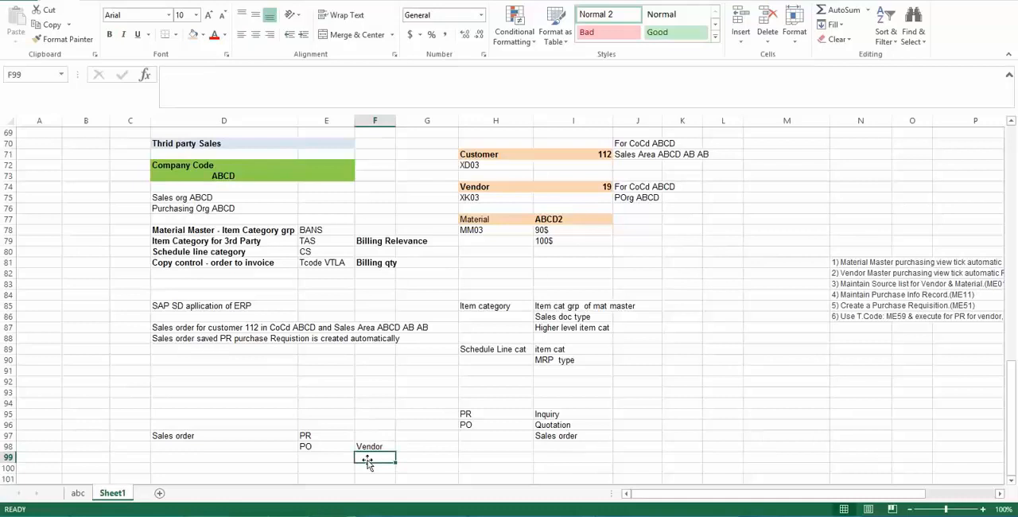
text(Invoi)
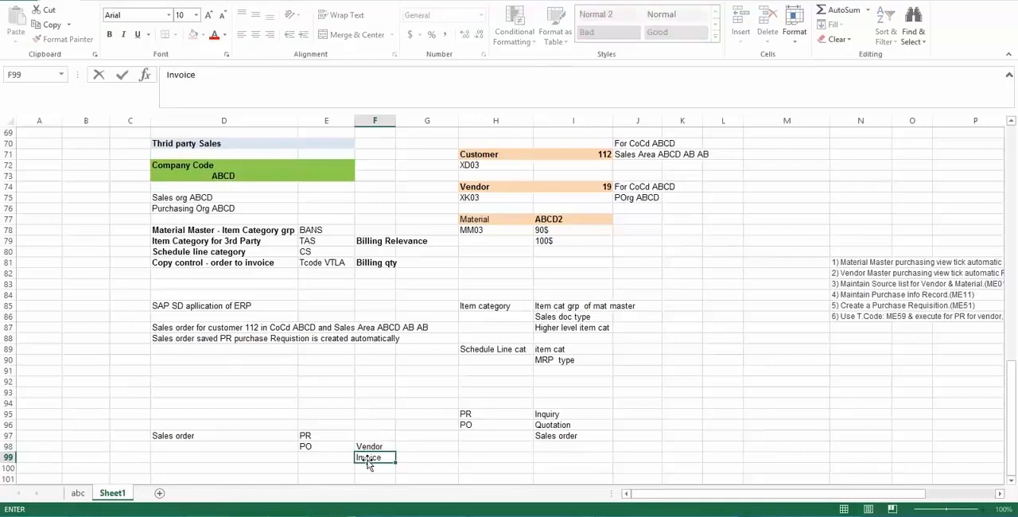
text(ce)
key(Return)
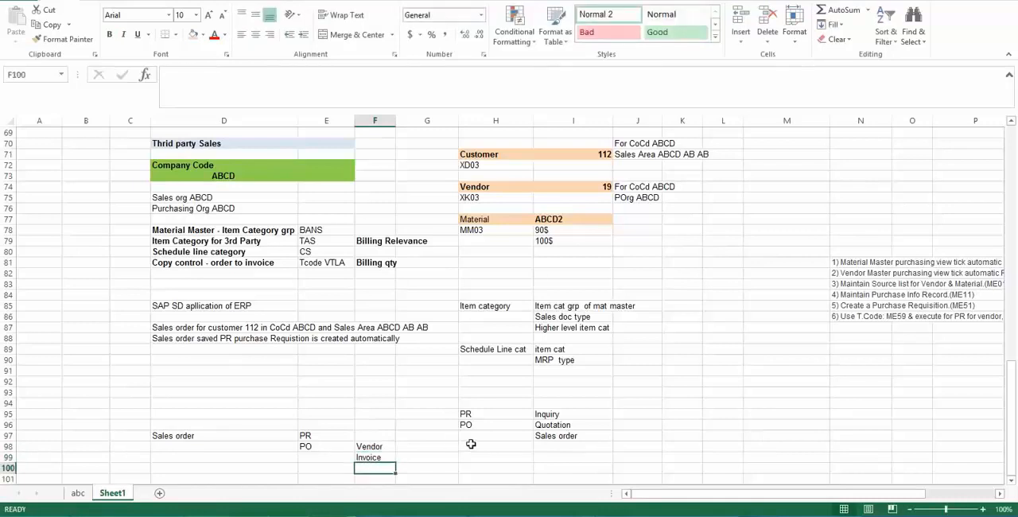
- Add "Invoice Receipt" in cell G100, diagonally below the Invoice entry
click(375, 458)
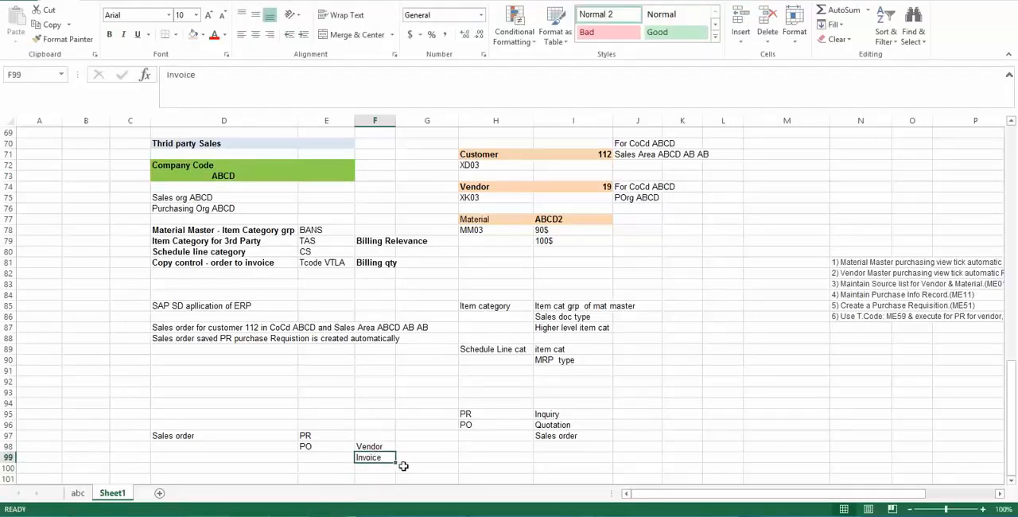
click(406, 467)
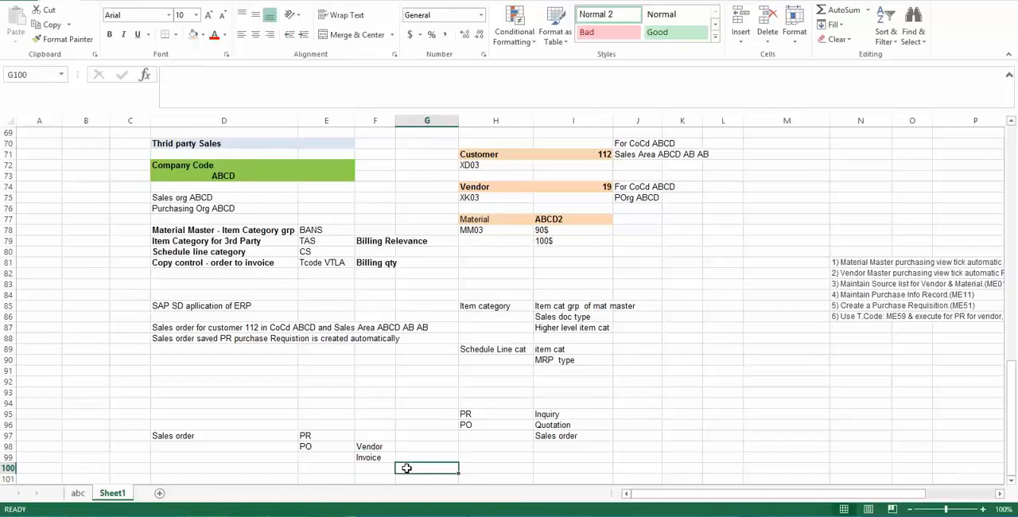
text(Invoice )
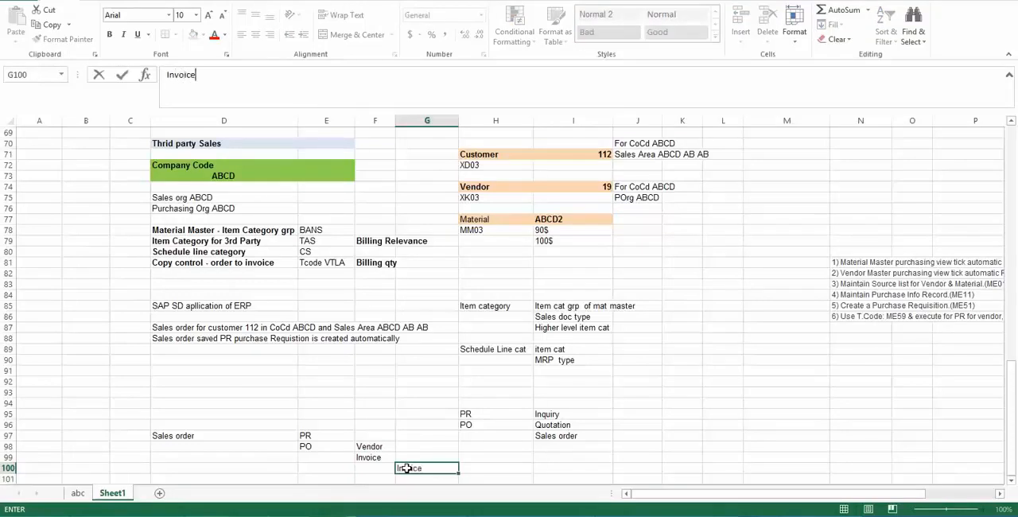
text(Receipt)
key(Return)
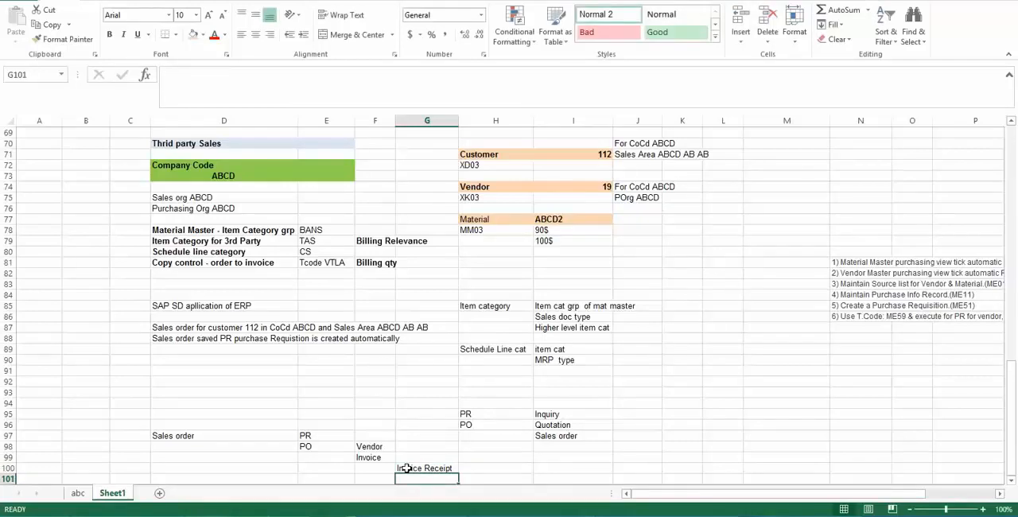
key(Down)
key(Down)
key(Down)
key(Down)
key(Down)
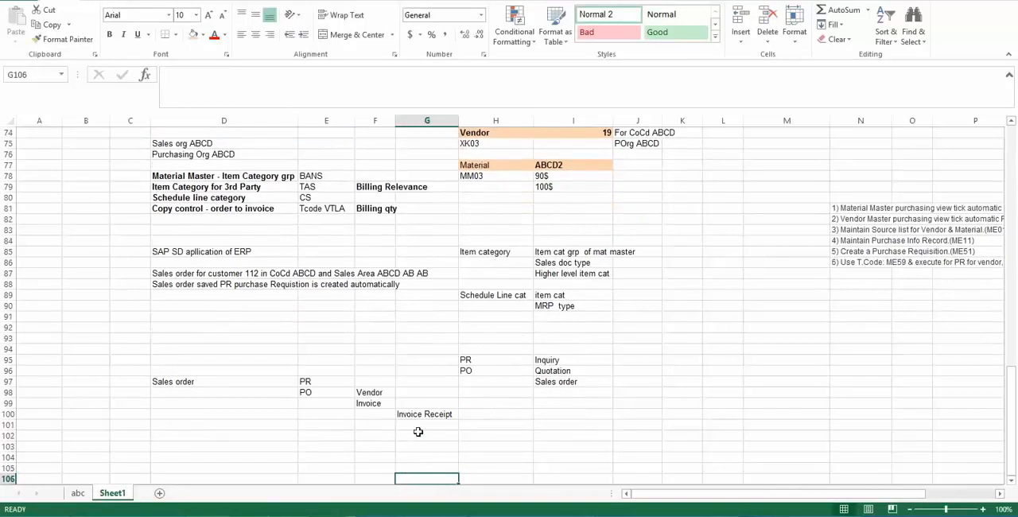
click(428, 414)
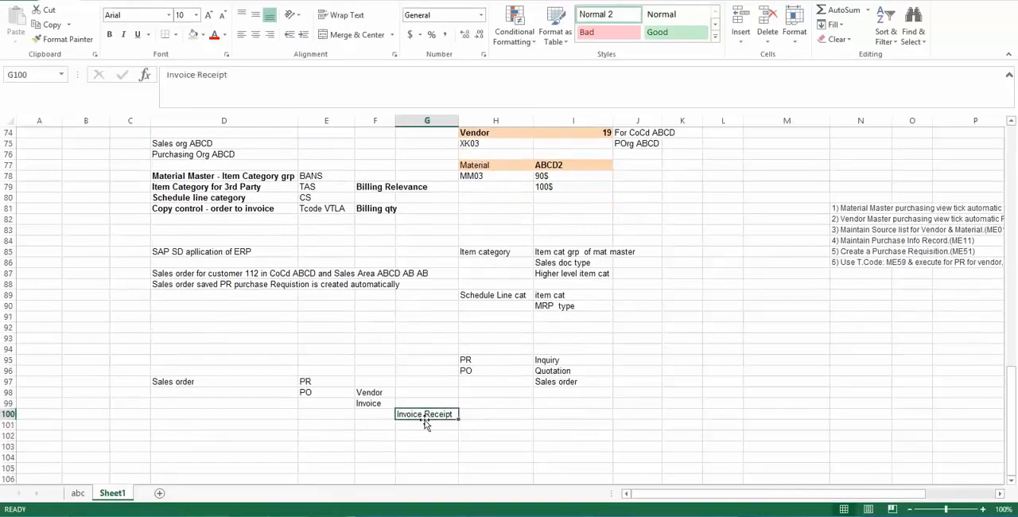
click(419, 426)
click(423, 415)
click(421, 424)
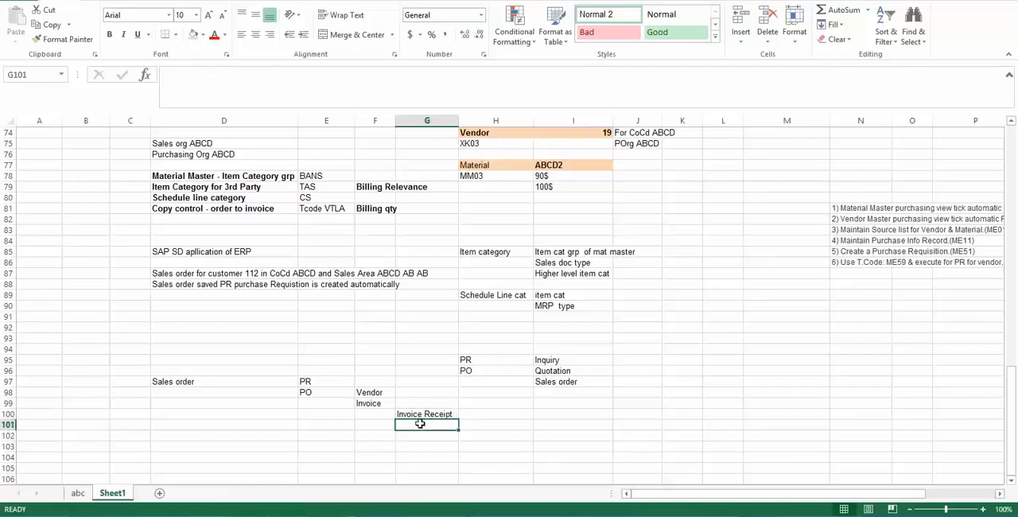
click(420, 412)
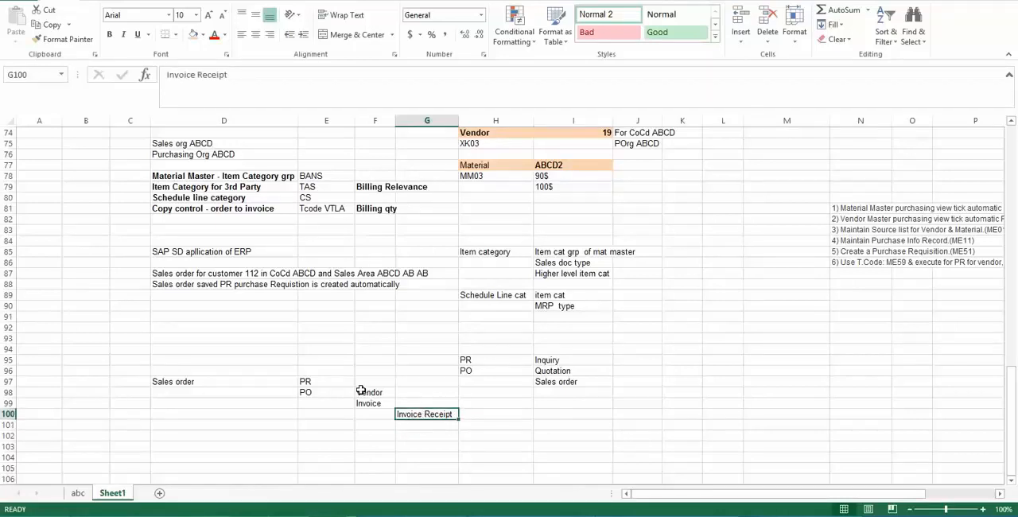
click(368, 392)
click(428, 414)
click(414, 424)
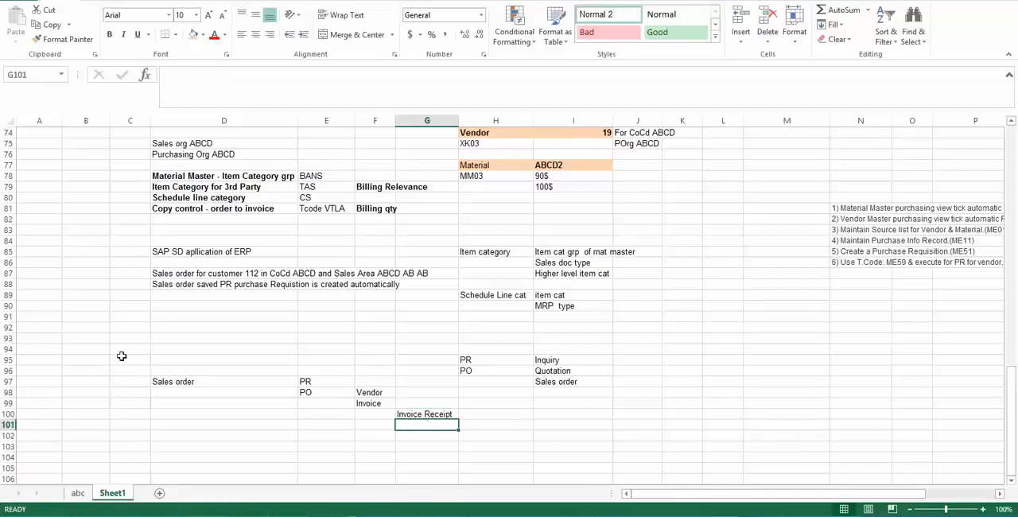
- Enter the quantity 10 in cell D98, below the Sales order entry
click(163, 392)
text(10)
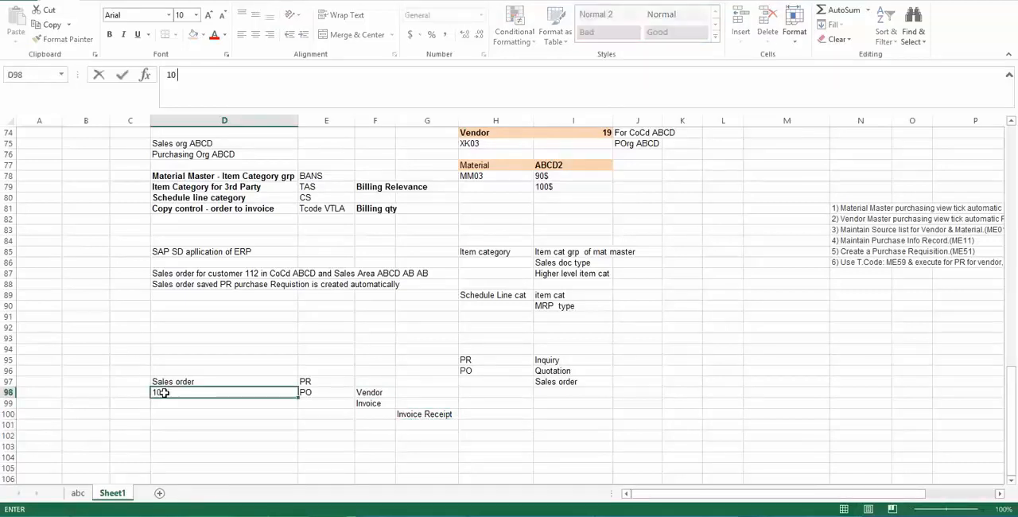
key(Tab)
key(Tab)
key(Tab)
- Append the quantity 10 to the PO entry in cell E98
key(Left)
key(Left)
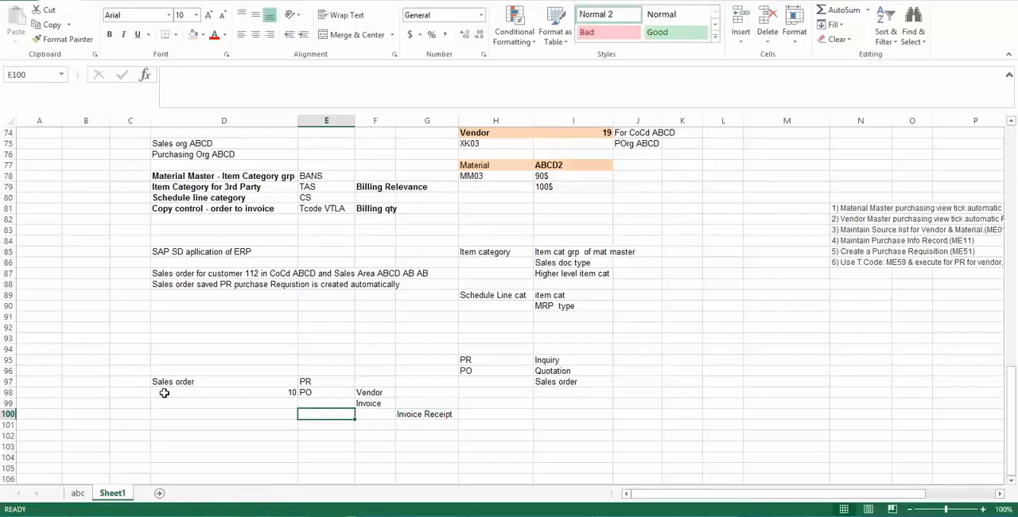
key(Down)
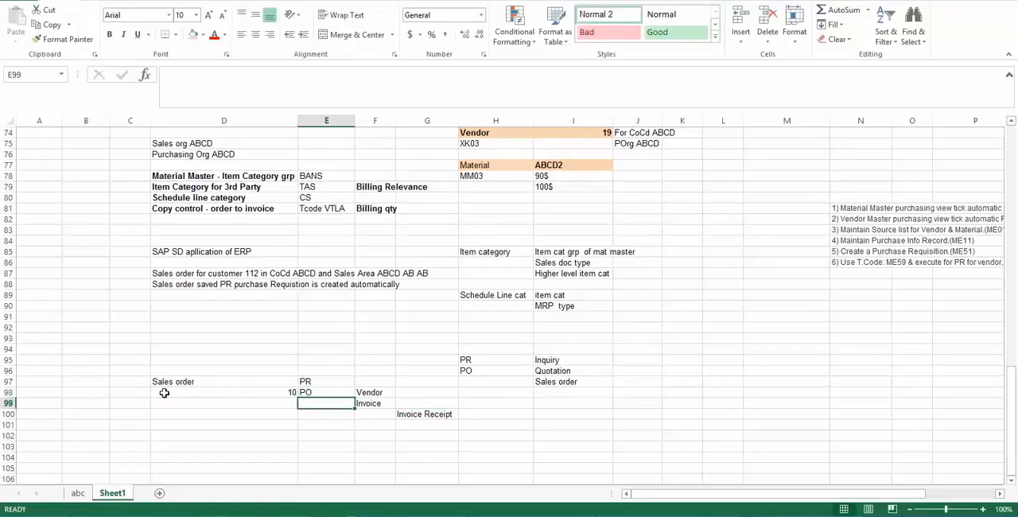
key(Up)
key(Right)
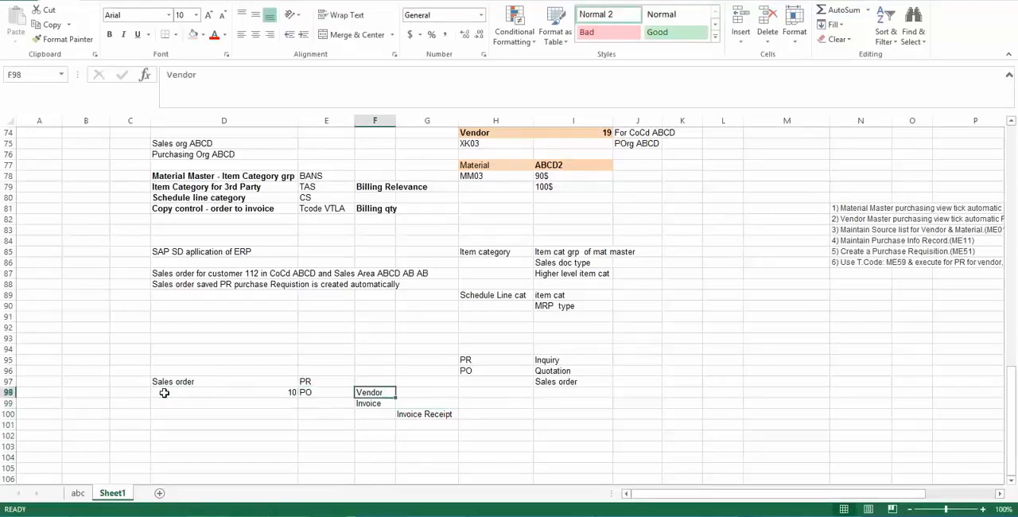
key(Left)
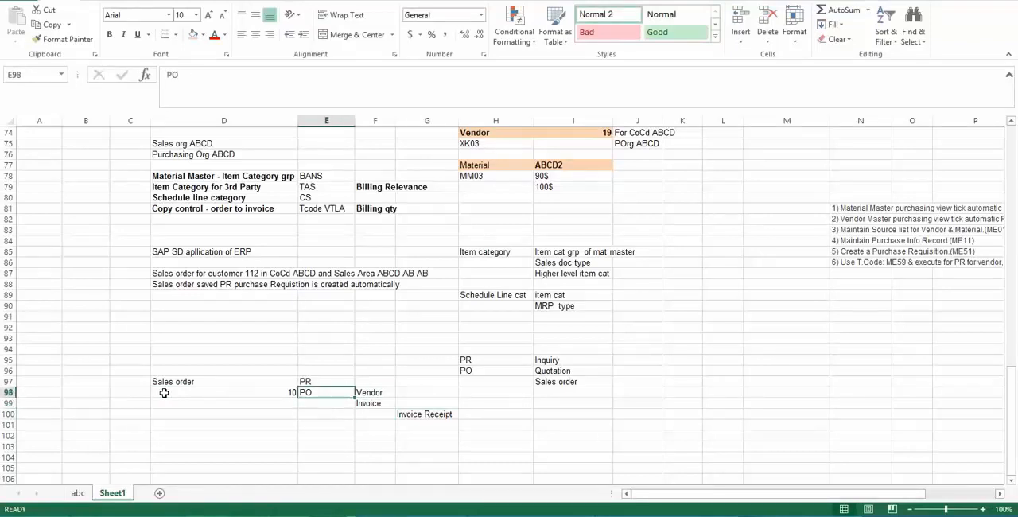
key(F2)
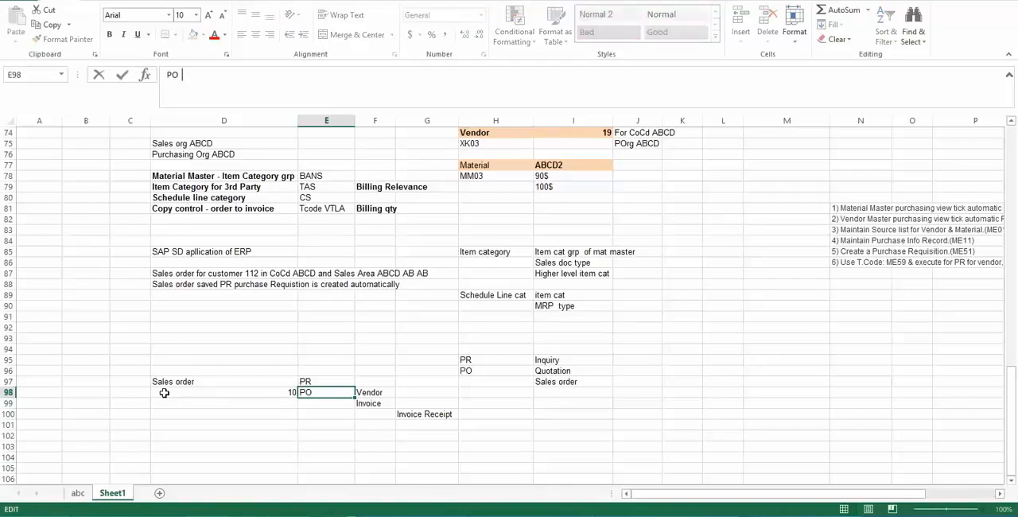
text(10)
key(Return)
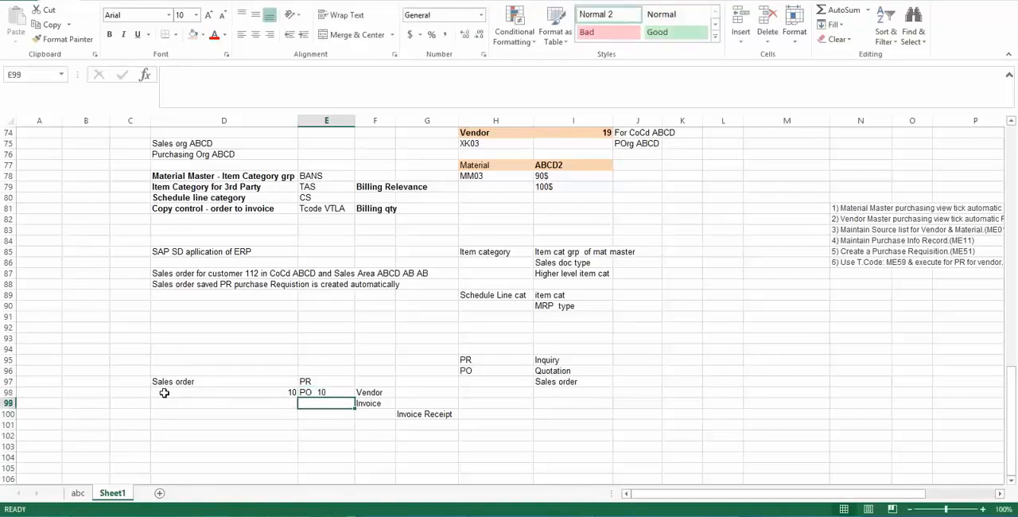
- Make the Vendor entry in cell F98 bold
key(Down)
key(Right)
key(Up)
key(Up)
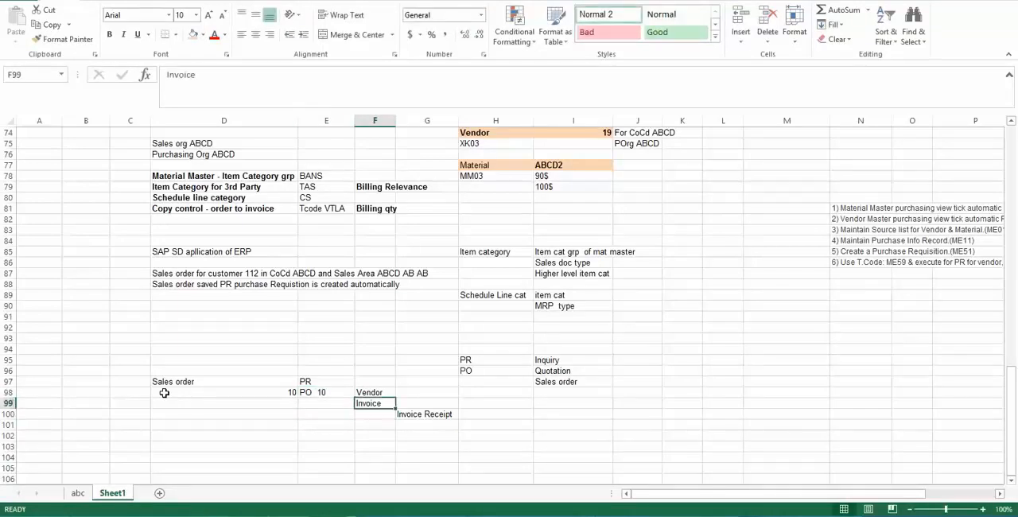
key(ctrl+b)
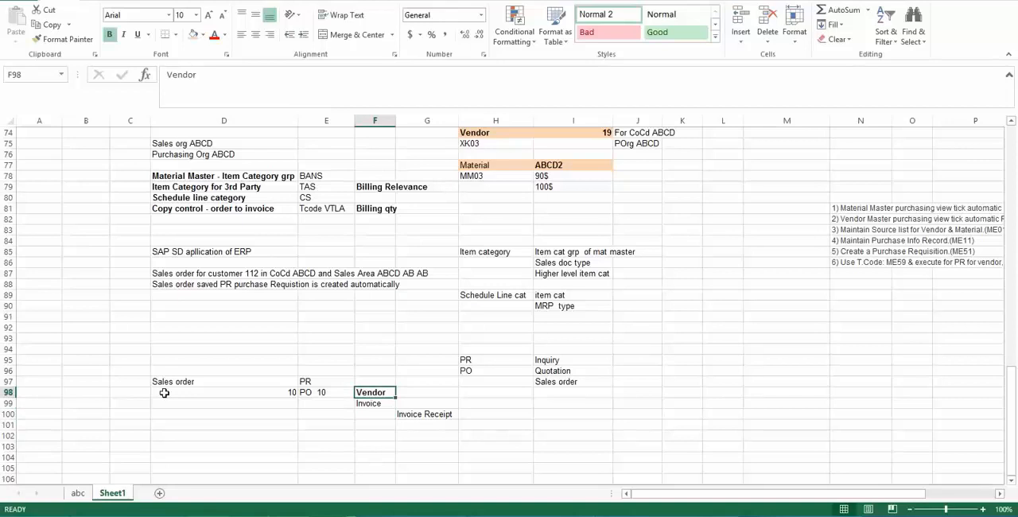
- Append the quantity 8 to the Invoice entry in cell F99 under Vendor
key(Down)
key(Down)
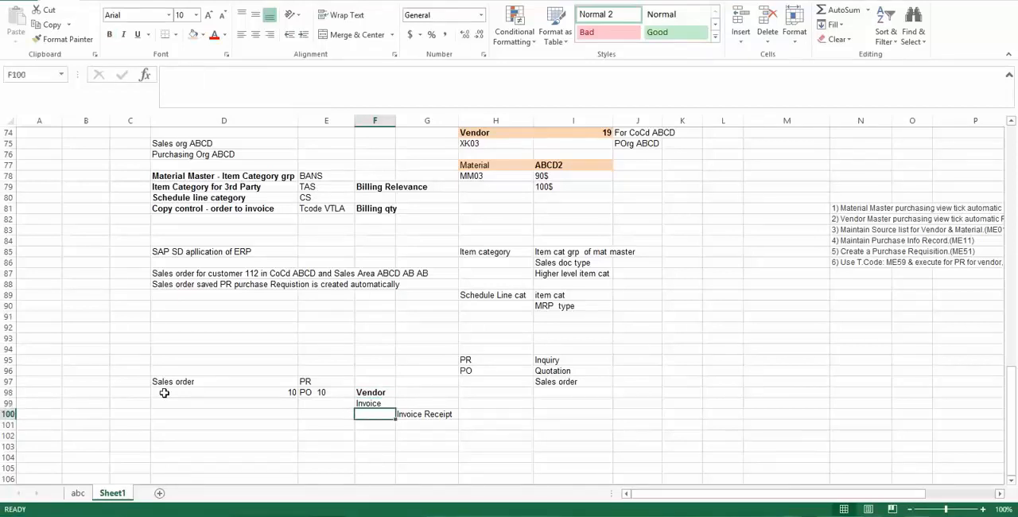
key(Up)
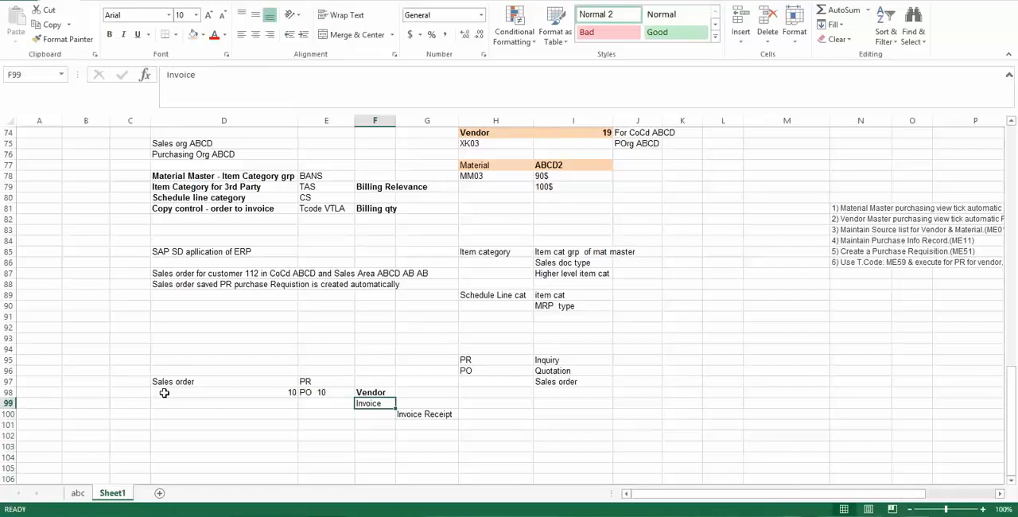
key(Left)
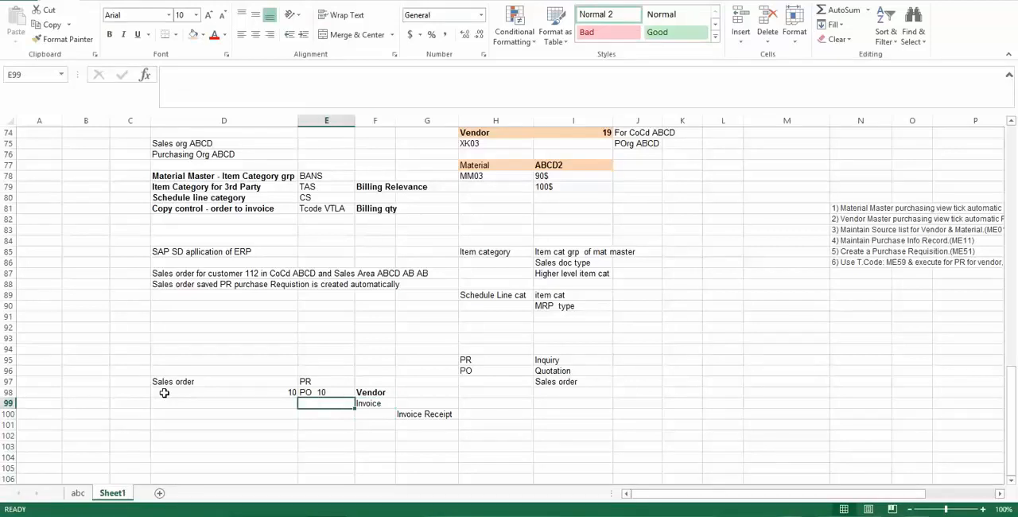
key(Up)
key(Right)
key(Right)
key(Down)
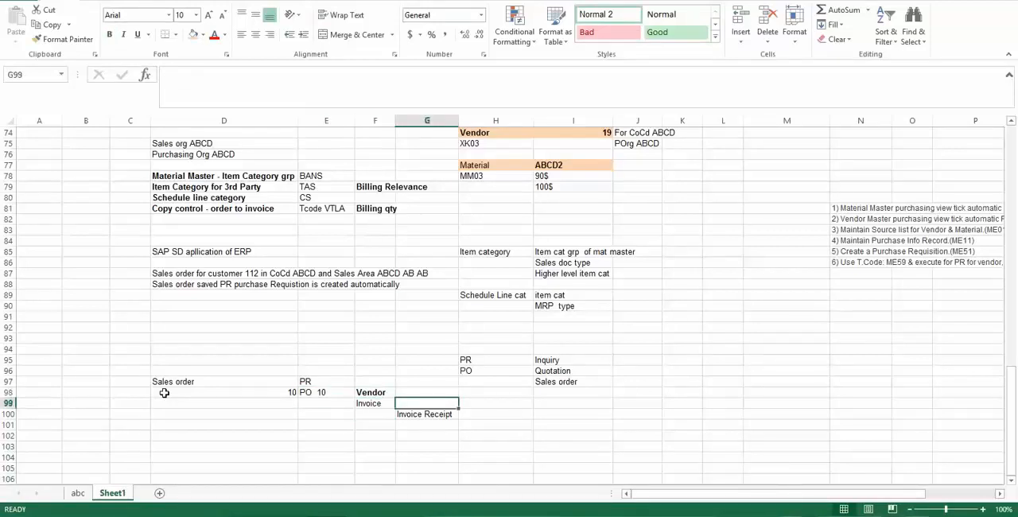
key(Left)
key(F2)
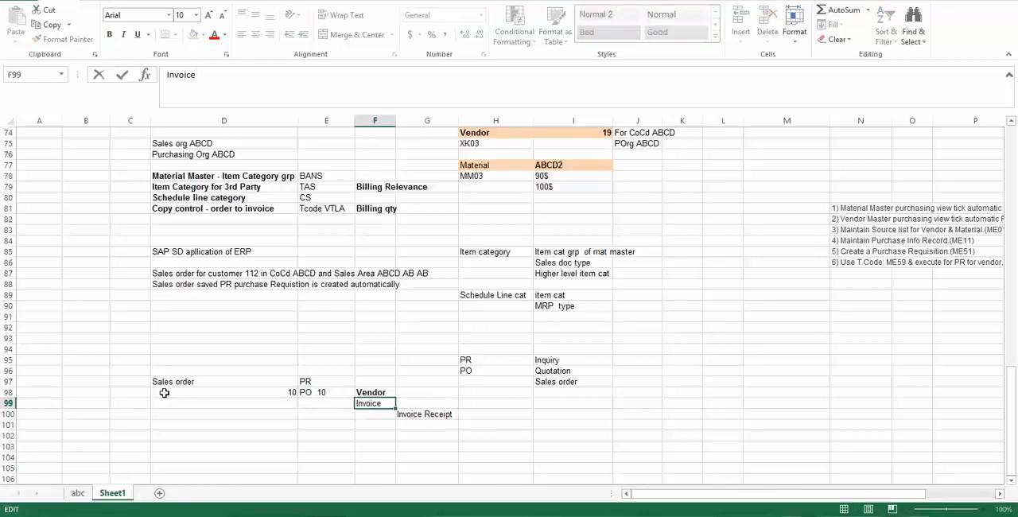
text(8)
key(Return)
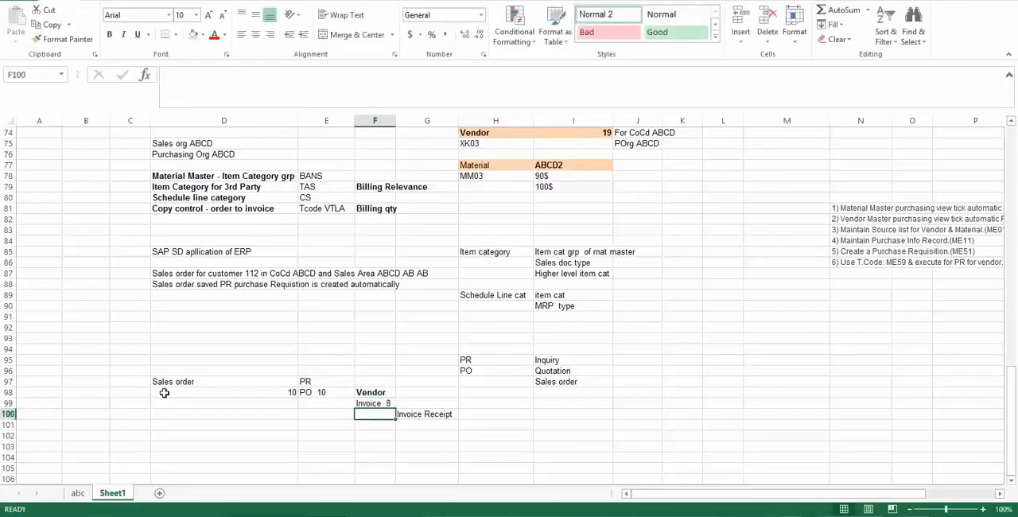
- Append the quantity 8 to the Invoice Receipt entry in cell G100
key(Right)
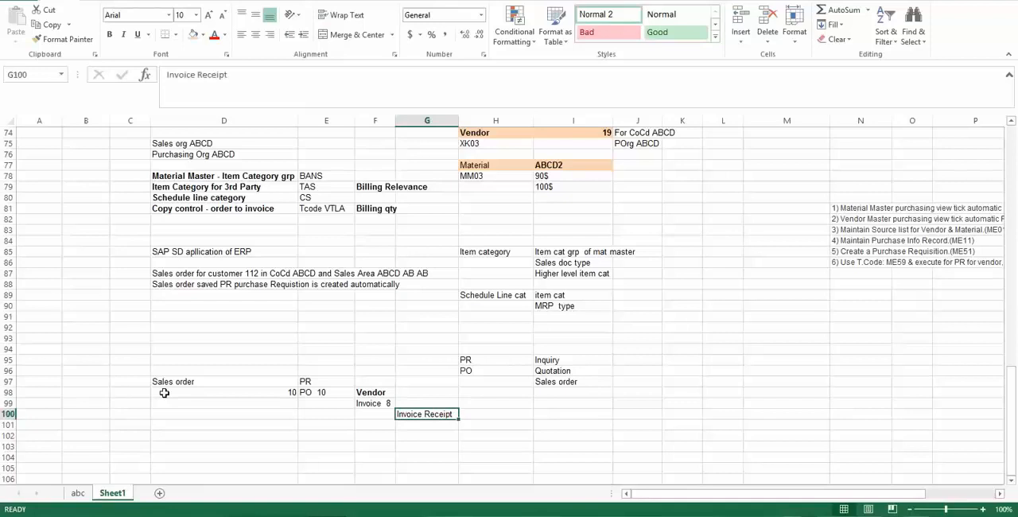
key(F2)
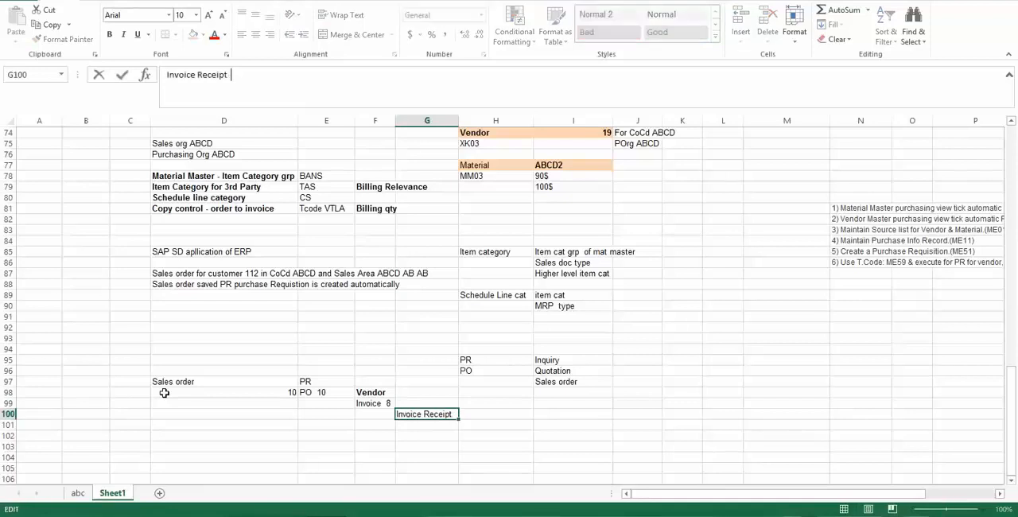
text(8)
key(Return)
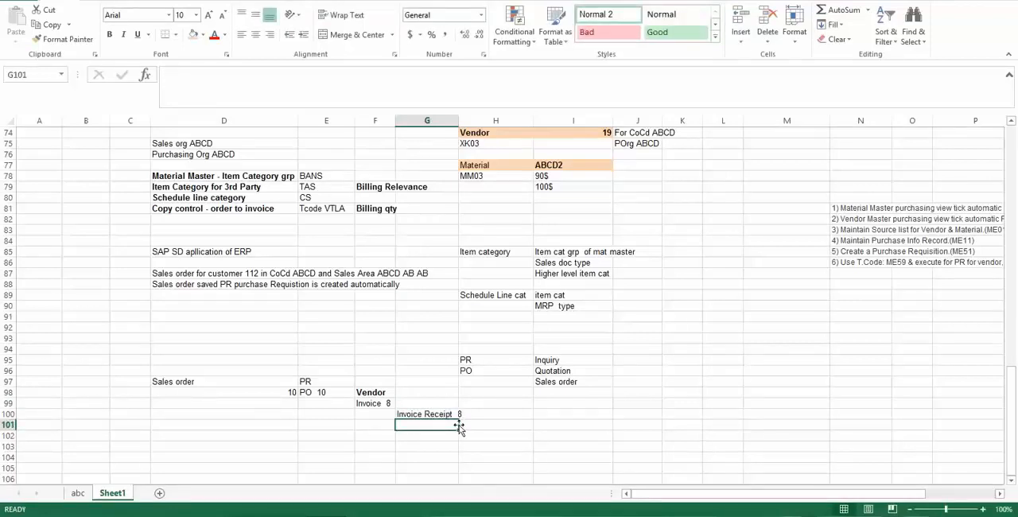
- Add "Invoice the end customer" in cell H101, diagonally below the Invoice Receipt entry
click(486, 424)
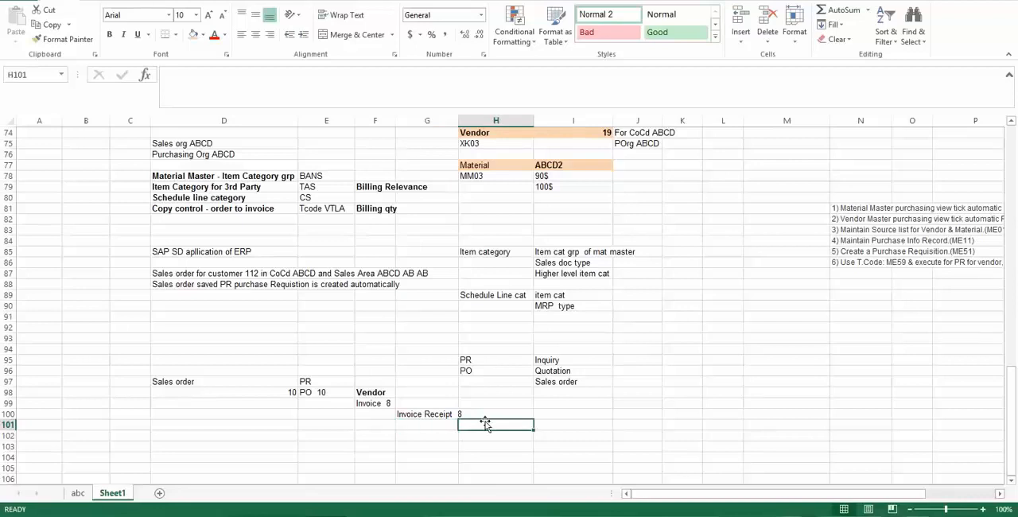
text(Invov)
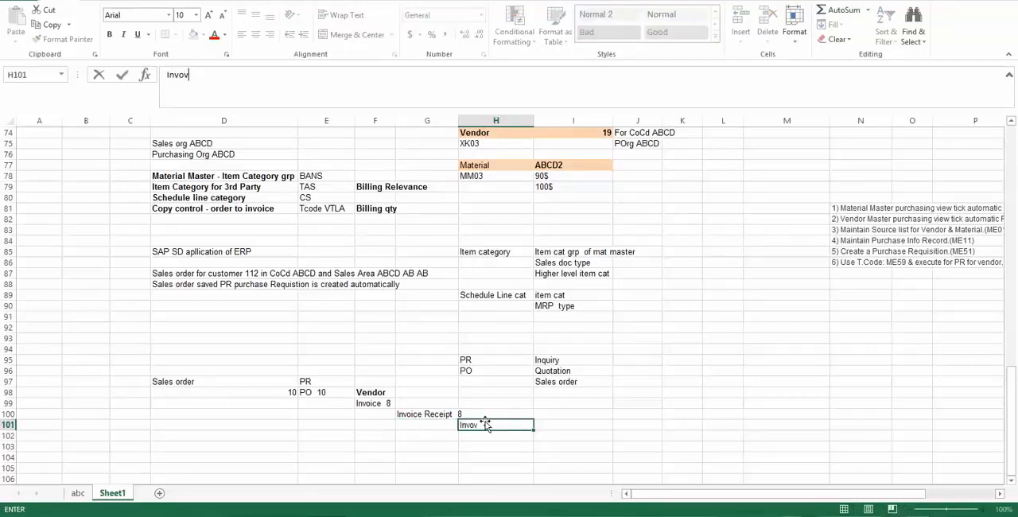
key(BackSpace)
text(ice the end customer)
key(Return)
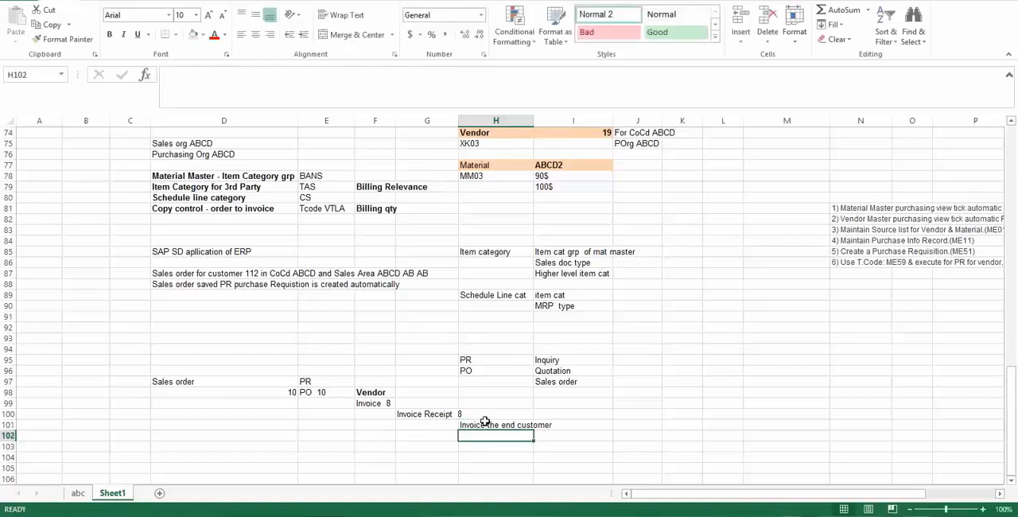
click(493, 427)
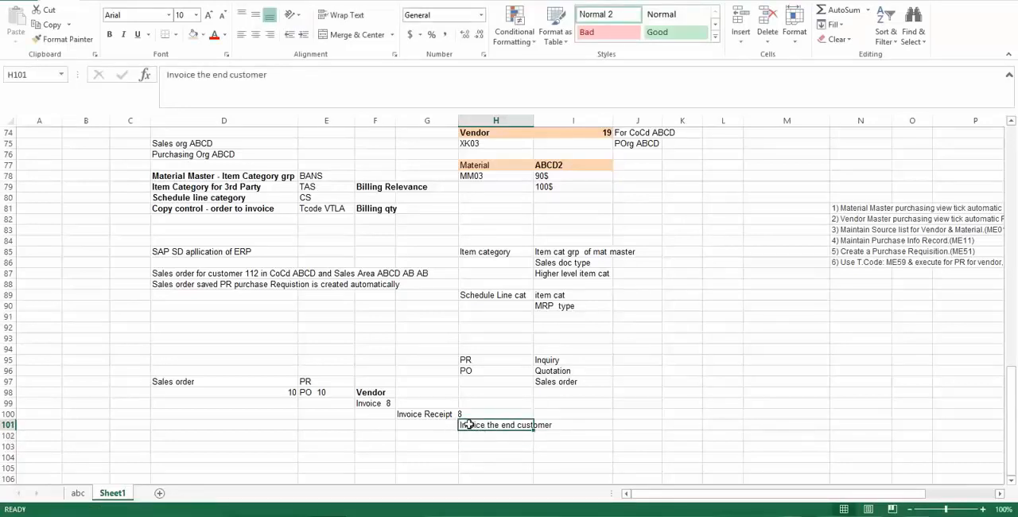
- Switch to SAP, examine option F in the possible values for Billing Relevance of item category TAS, and return to the Excel sheet
key(alt+Tab)
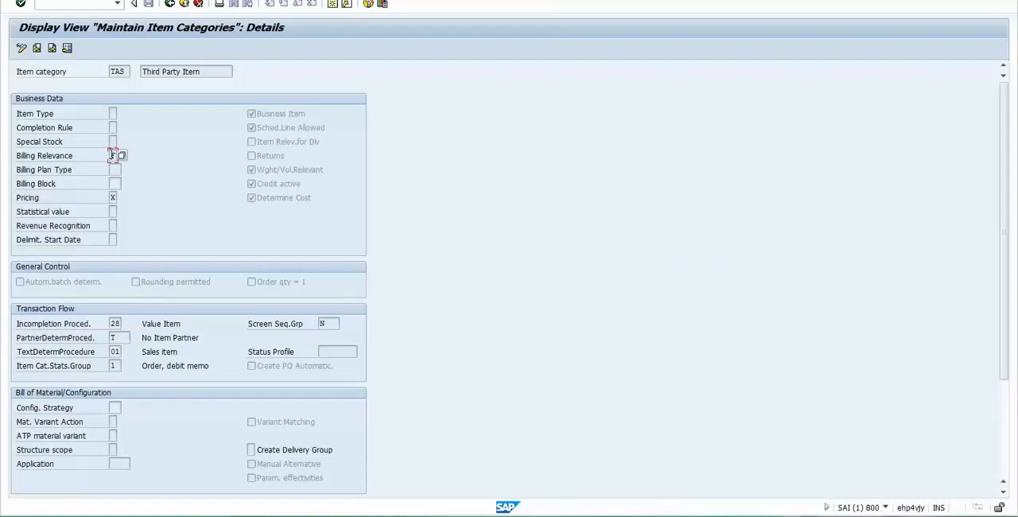
click(119, 155)
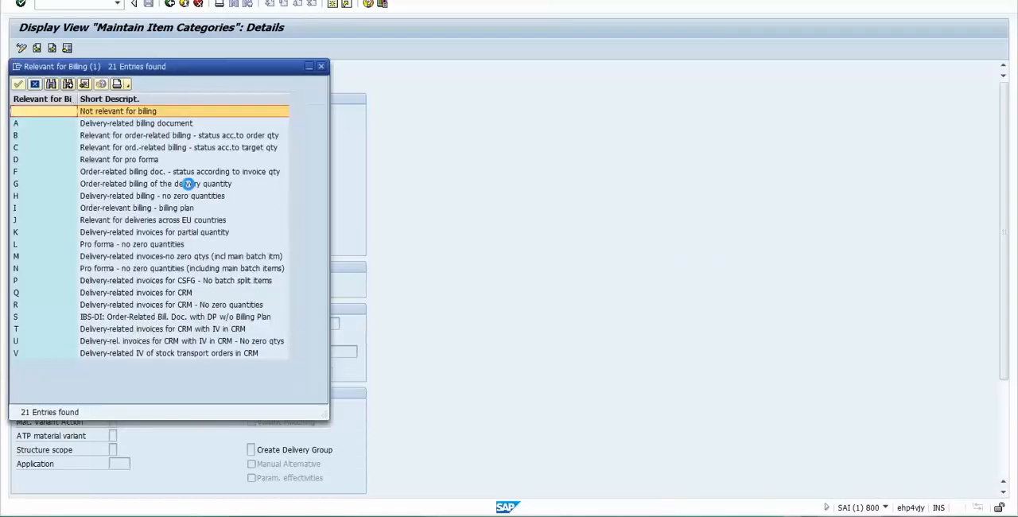
click(47, 174)
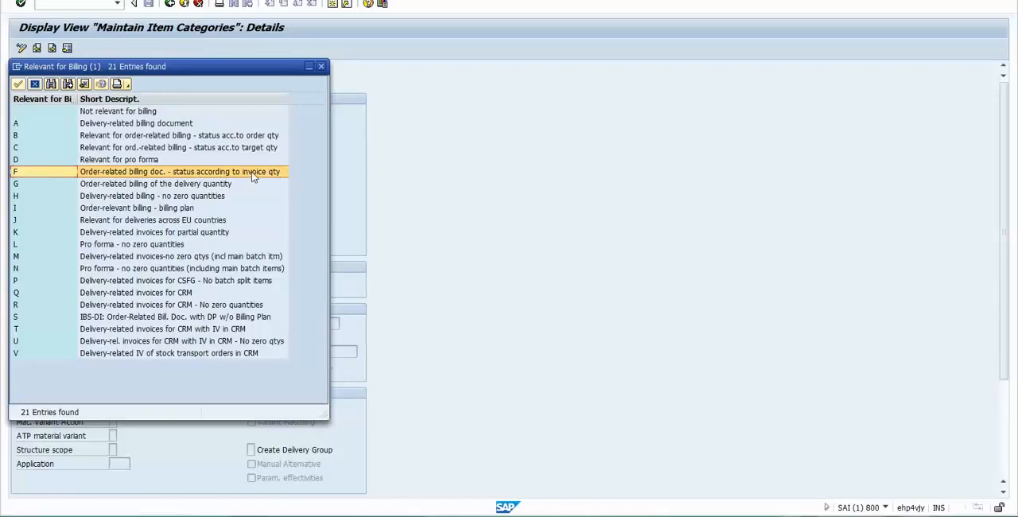
key(alt+Tab)
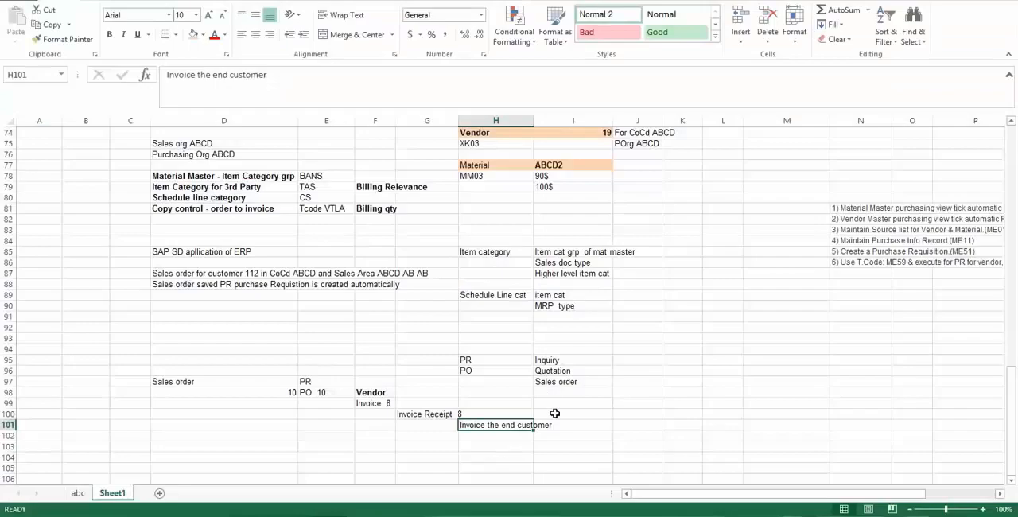
- Review the sales order, PO and Invoice Receipt quantities in the flow against the possible values for Billing Relevance in SAP
click(432, 415)
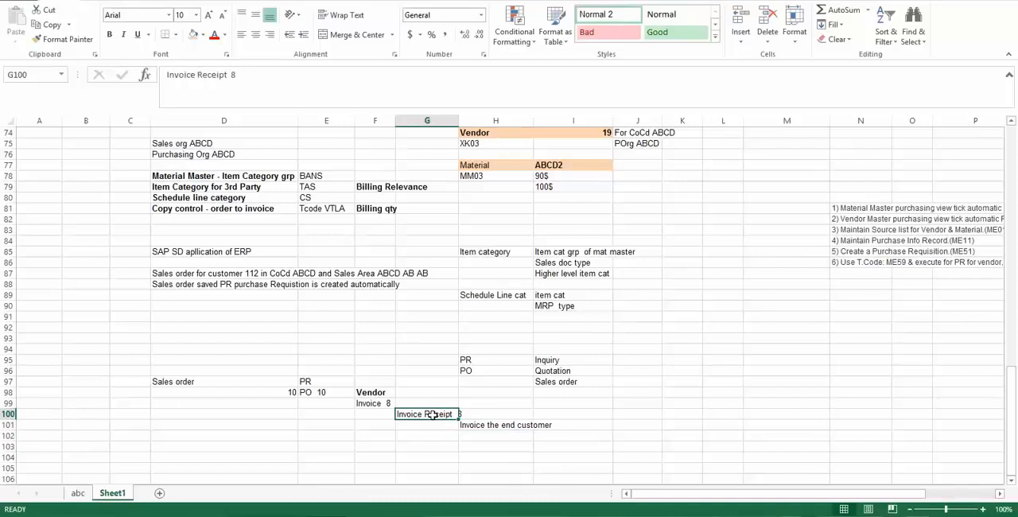
key(alt+Tab)
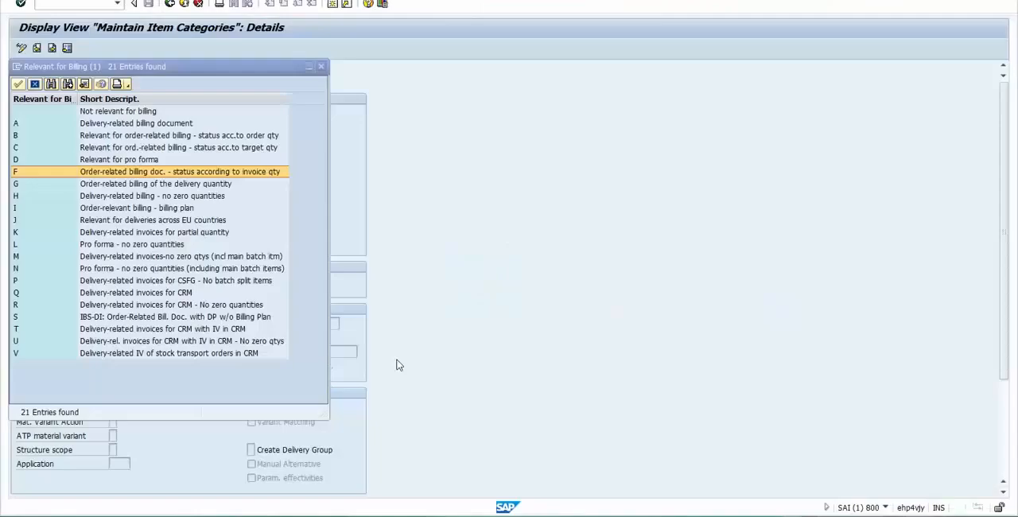
key(alt+Tab)
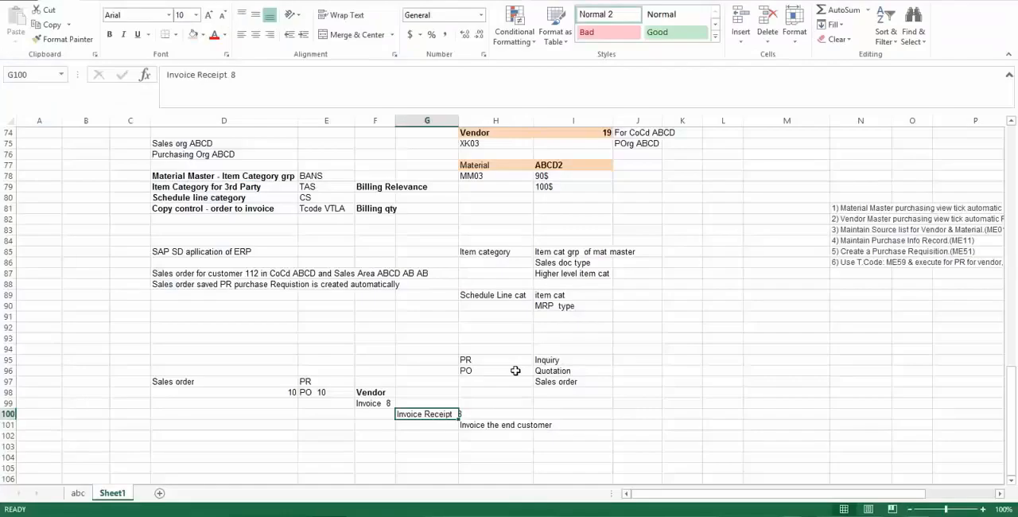
click(462, 414)
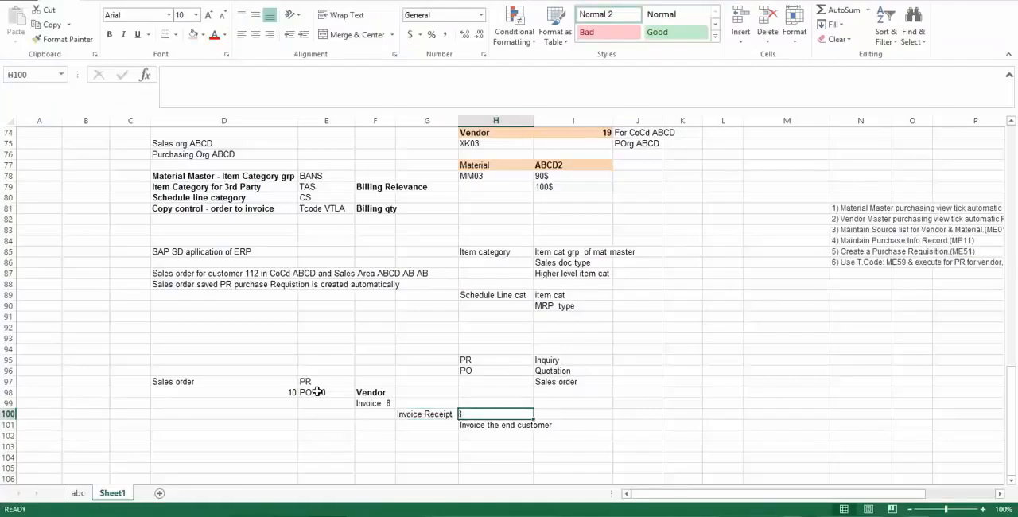
click(317, 392)
click(203, 382)
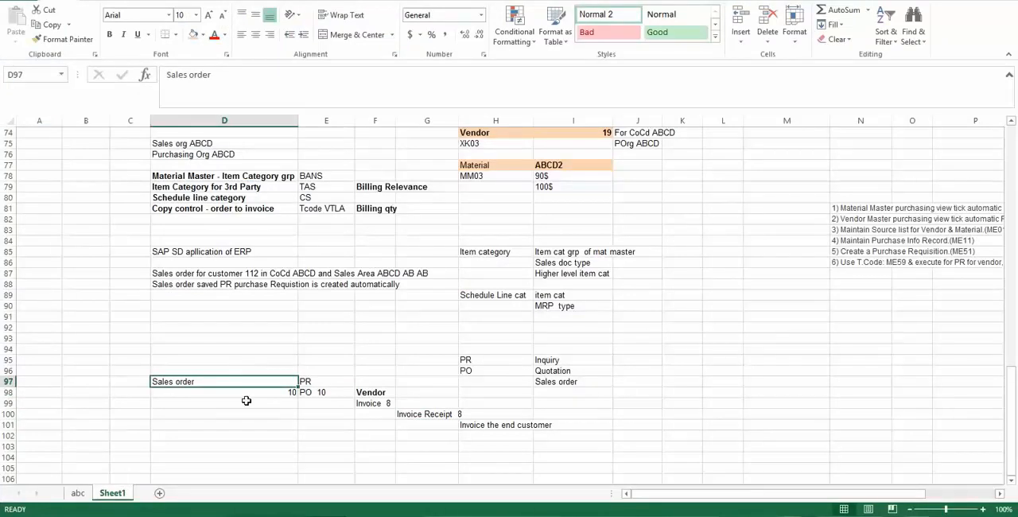
click(490, 435)
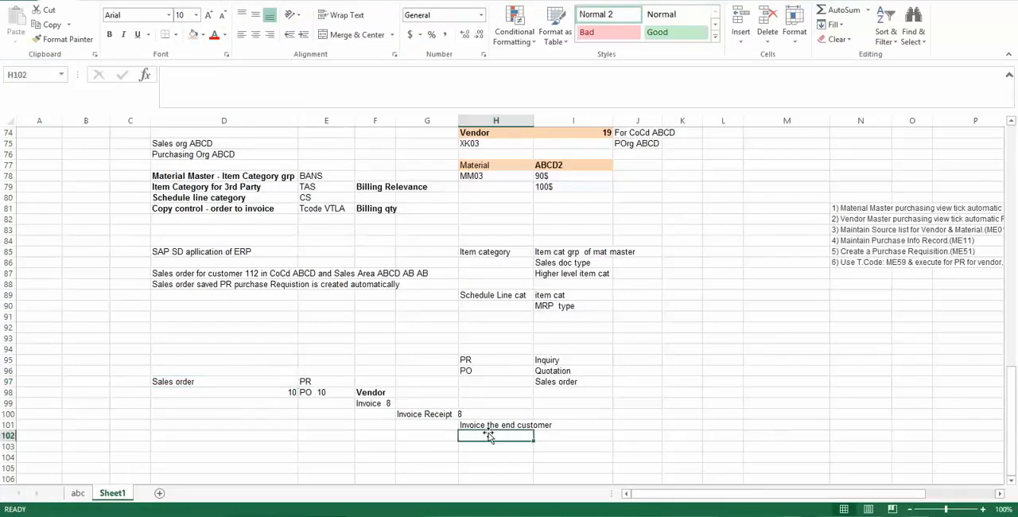
click(194, 382)
- Enter "8 qty and not for 10 qty" in cell H102, directly below "Invoice the end customer"
click(494, 434)
text(8 qt)
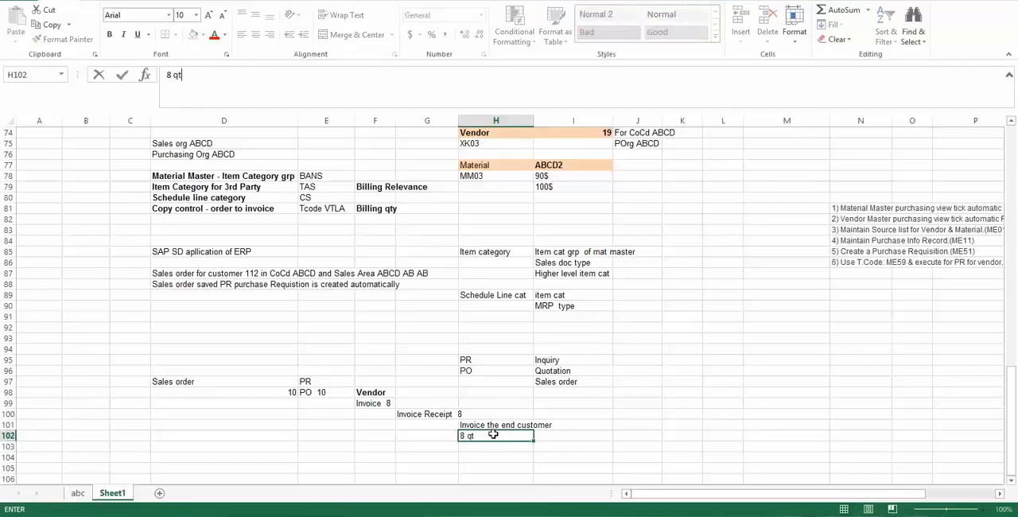
text(y and not for 10 qty)
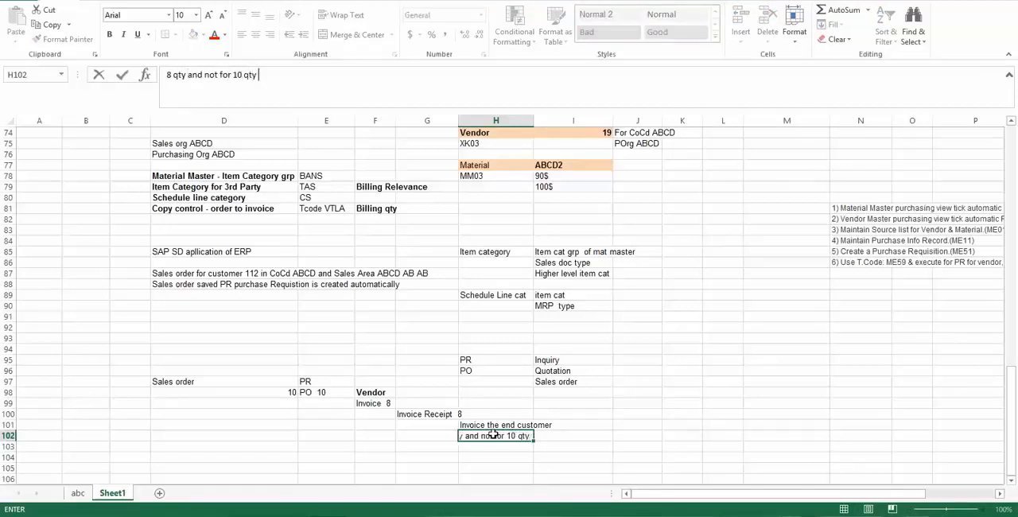
key(Return)
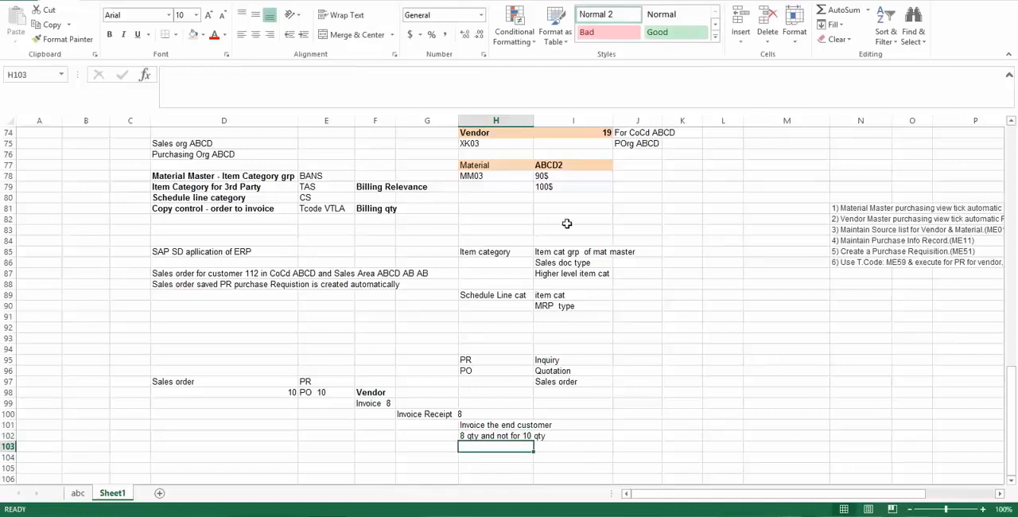
- Add a note in cell J102 giving the customer number followed by "will be billed only for 8"
scroll(1014, 226, up, 20)
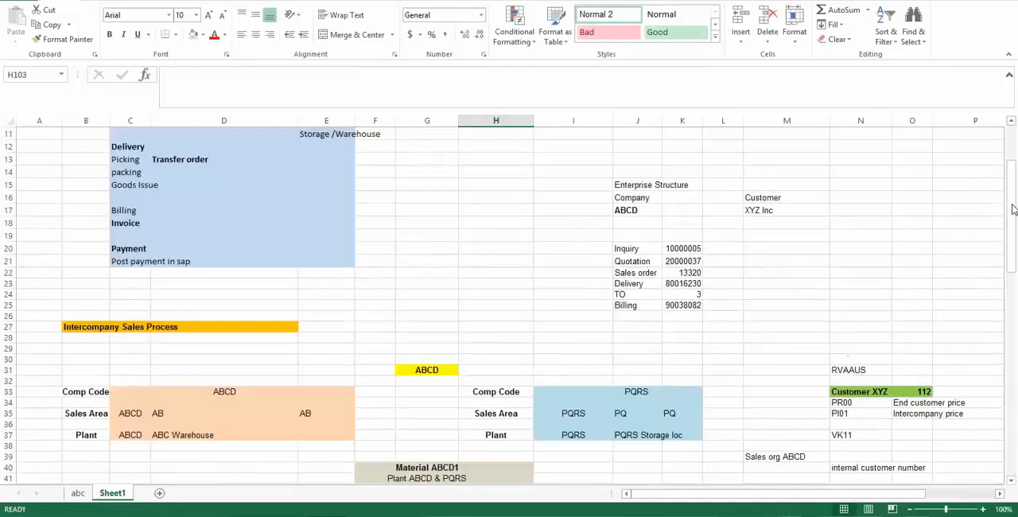
drag(1016, 256, 1016, 451)
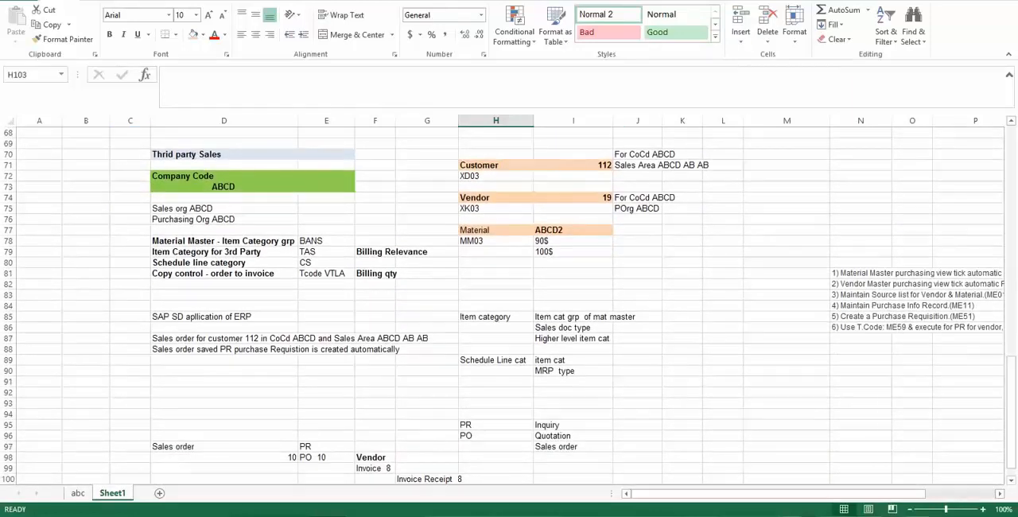
click(1013, 275)
drag(1013, 275, 1015, 391)
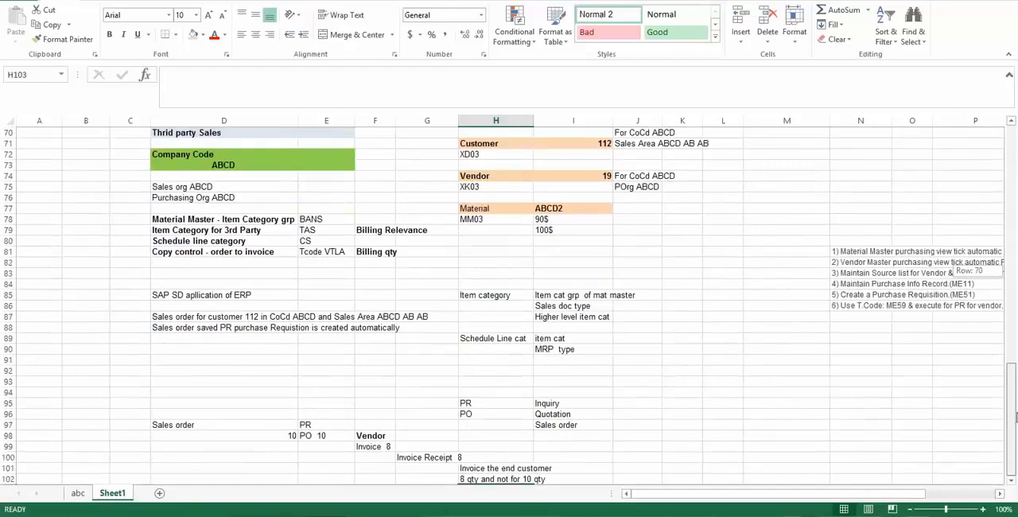
click(1012, 481)
click(1012, 480)
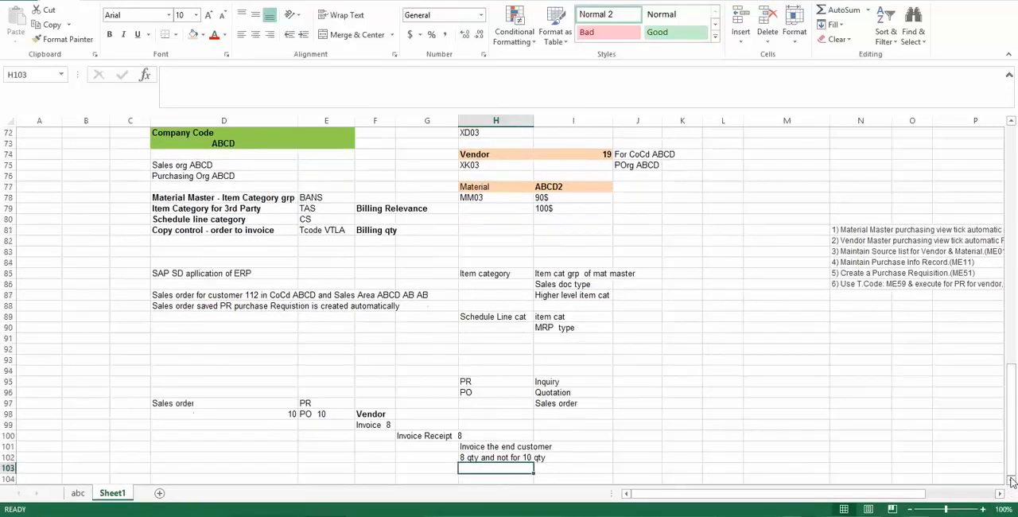
click(576, 462)
key(Right)
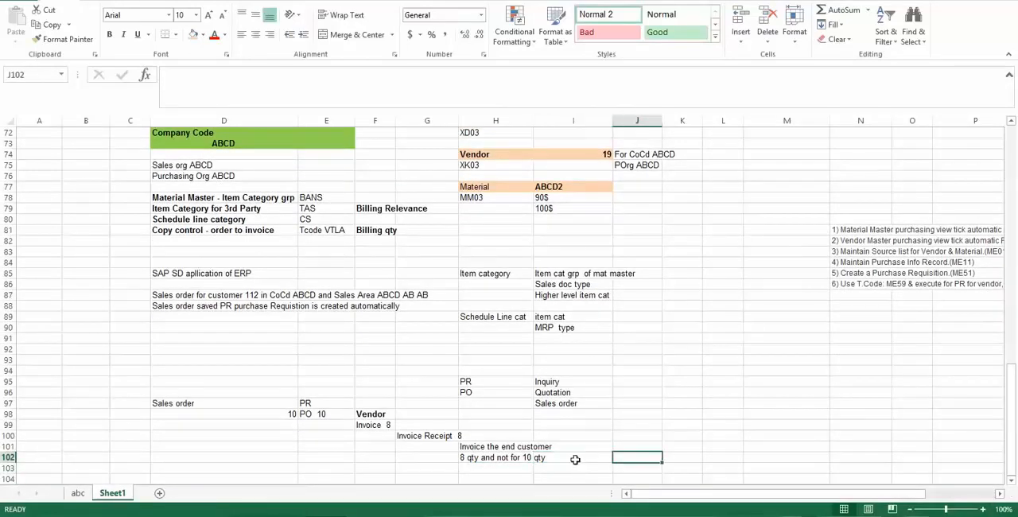
text(112)
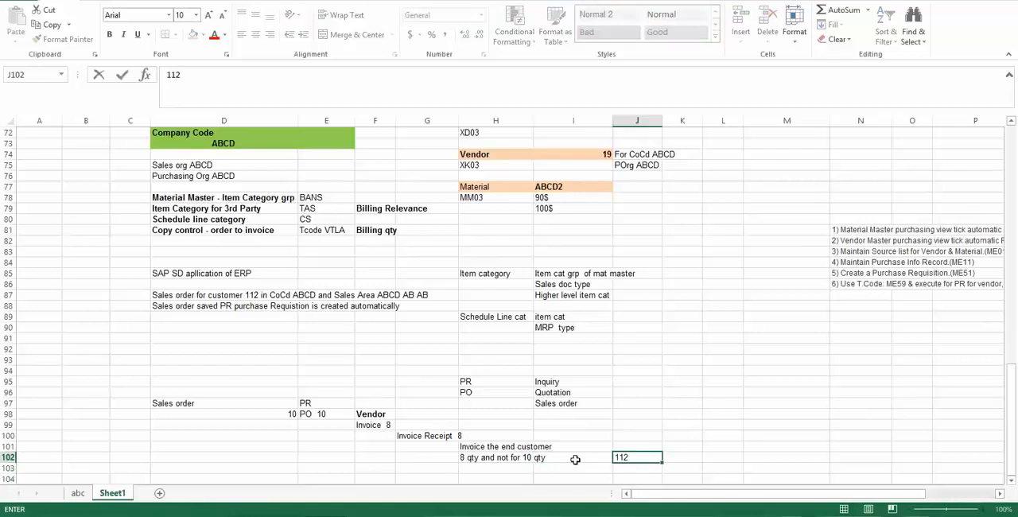
text( will bw b)
key(BackSpace)
key(BackSpace)
key(BackSpace)
key(BackSpace)
text(be billed )
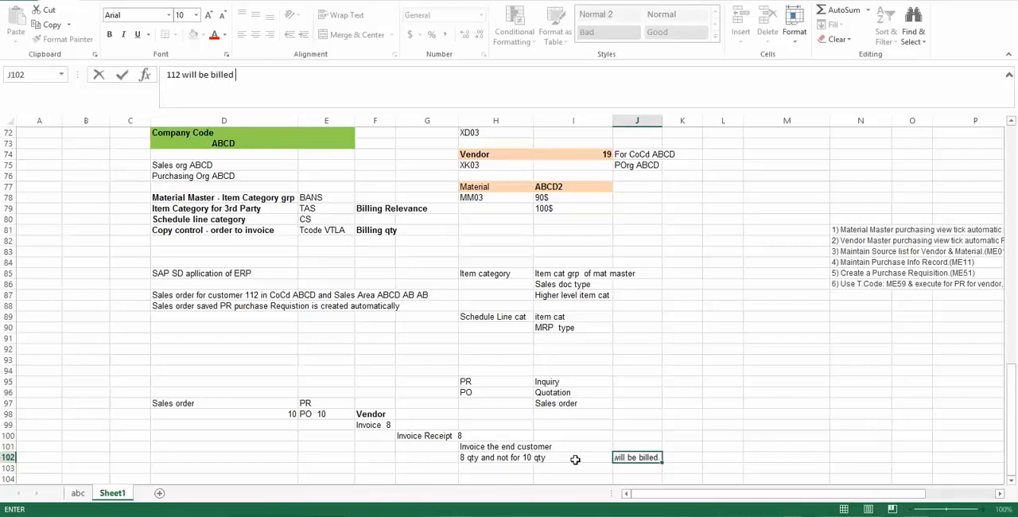
text(only for 8)
click(575, 466)
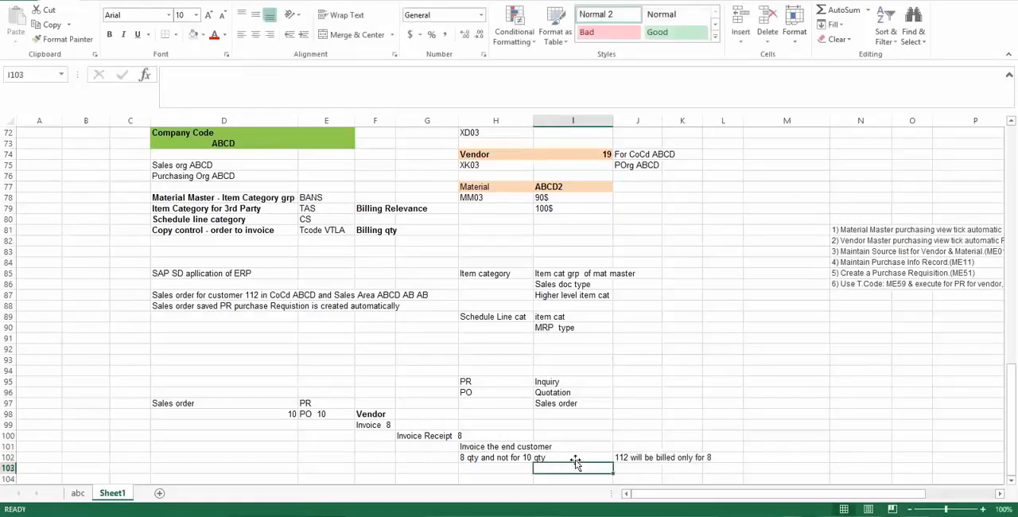
- Switch to SAP, close the possible values list for Billing Relevance, and return to the Excel sheet
click(649, 457)
key(alt+Tab)
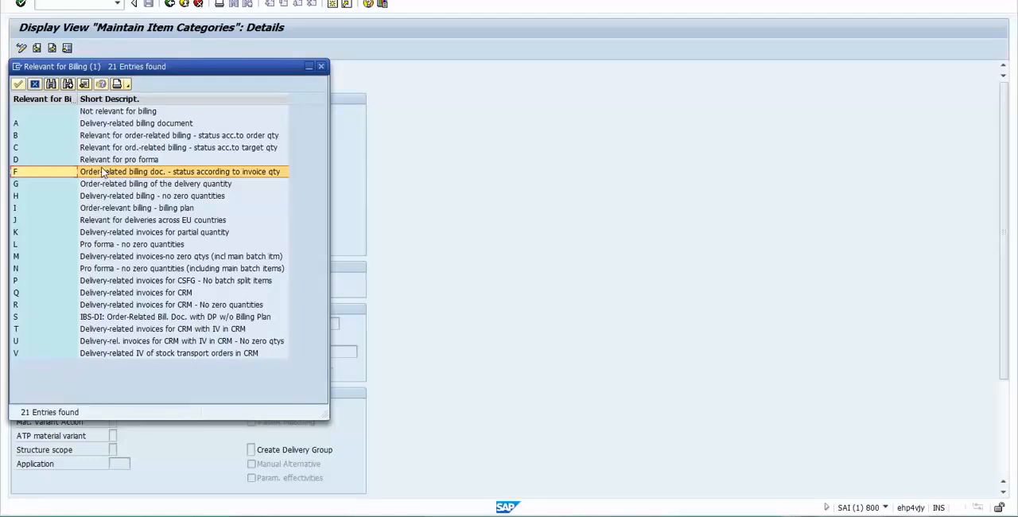
click(36, 85)
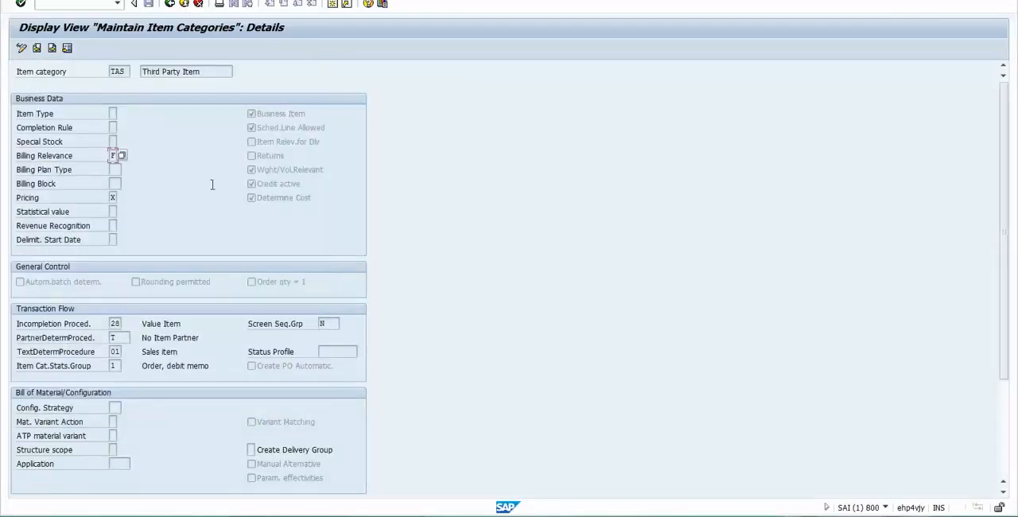
key(alt+Tab)
- Review the end-customer invoice, Vendor, TAS and CS entries in the sheet, with a look at the TAS item category details in SAP
click(487, 446)
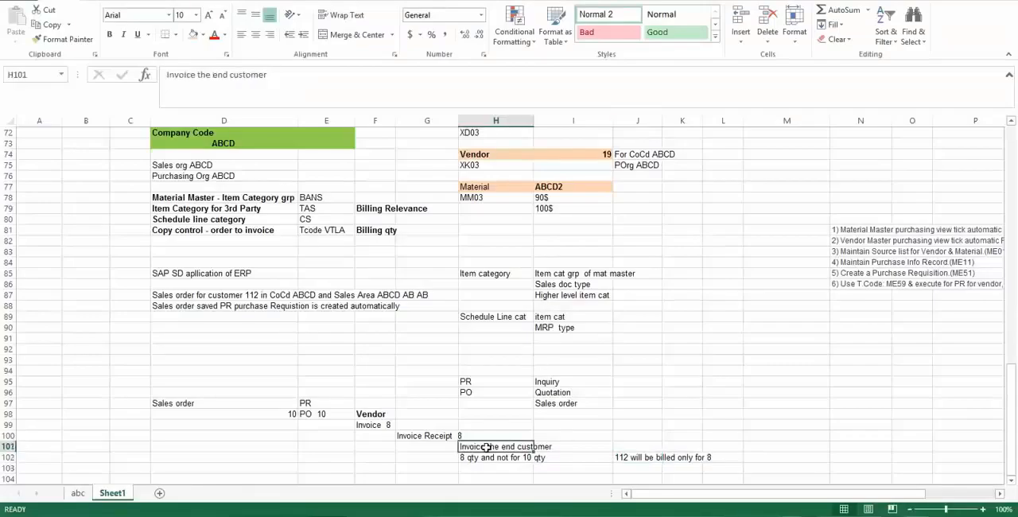
click(374, 417)
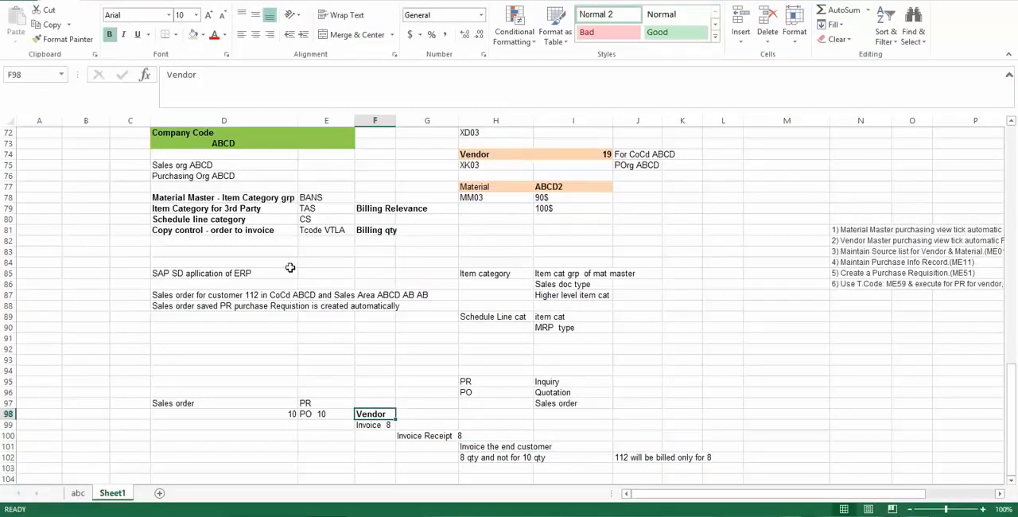
click(316, 209)
click(314, 219)
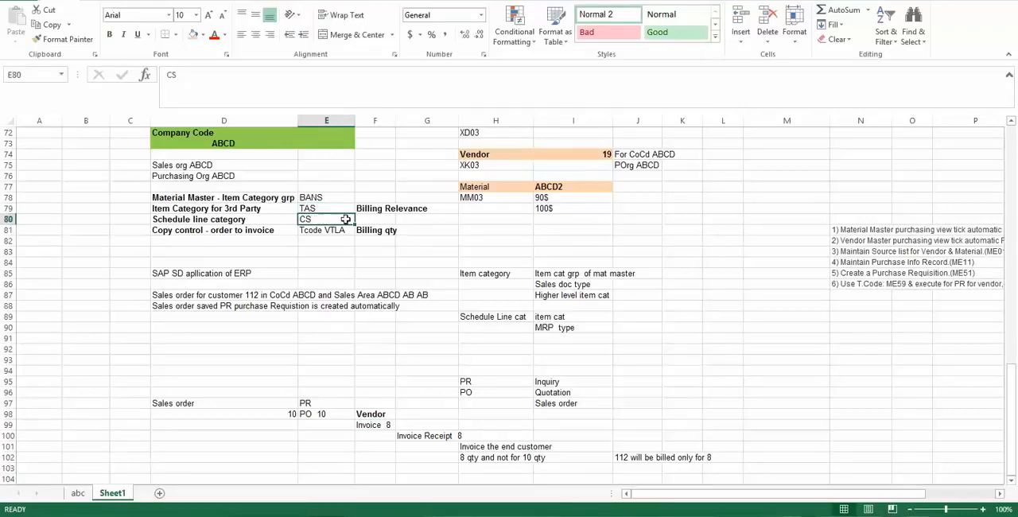
key(alt+Tab)
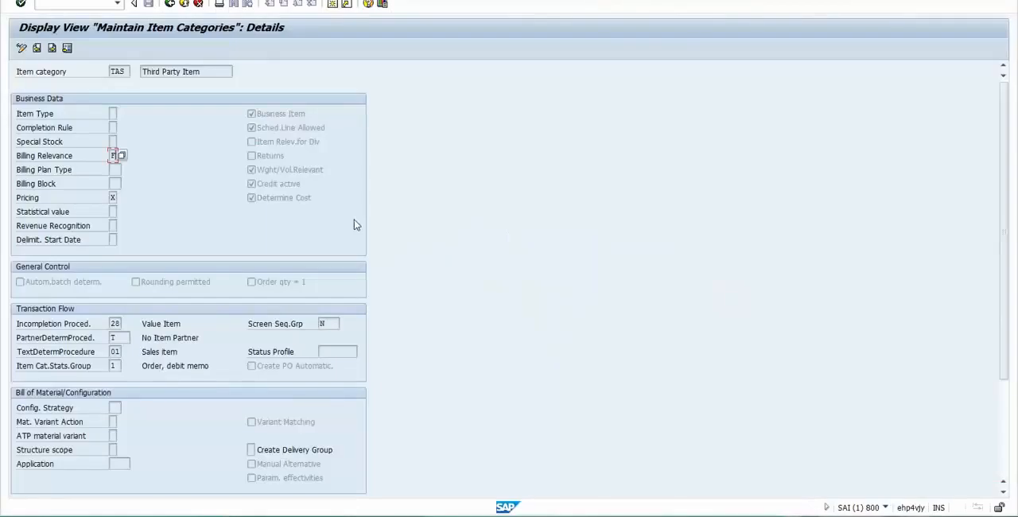
key(alt+Tab)
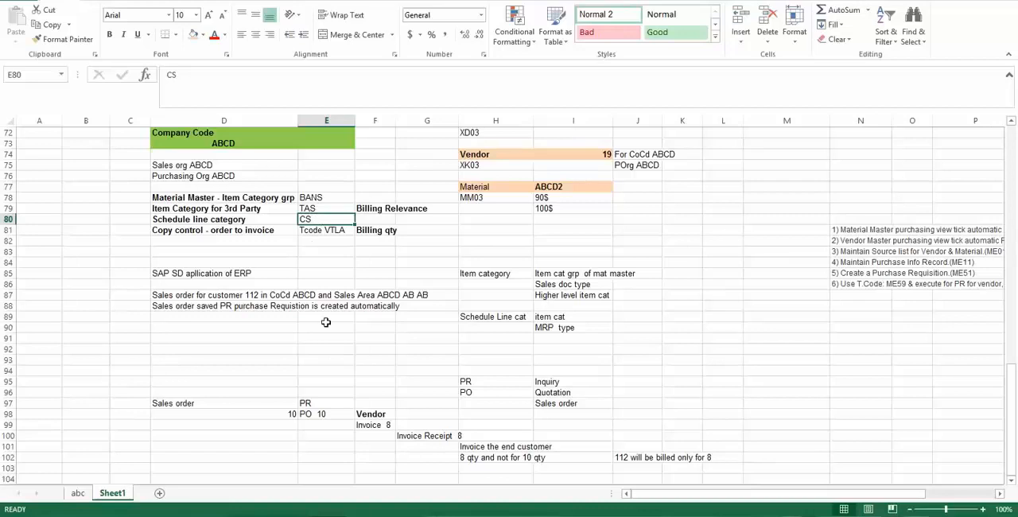
- Append "Automatic" to the PR entry in cell E97, next to Sales order
click(307, 403)
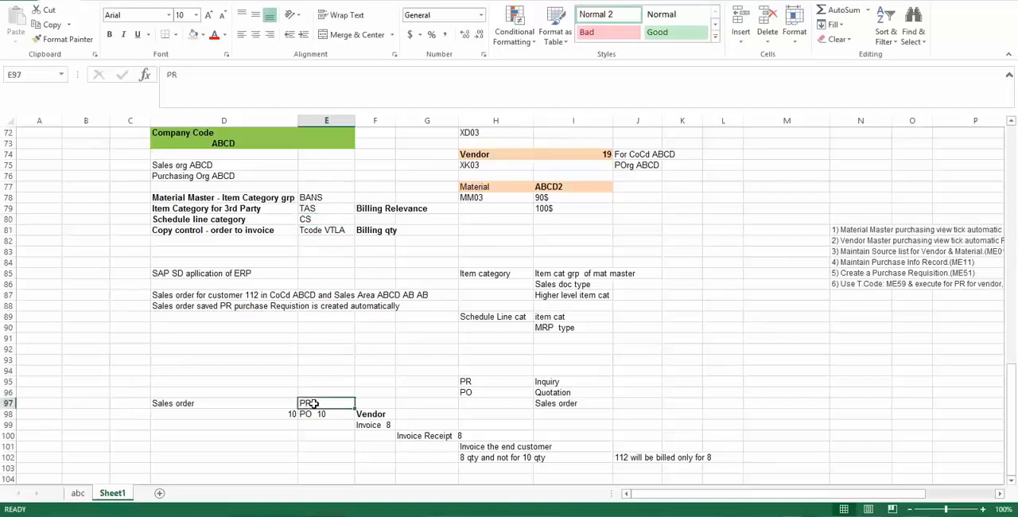
double_click(320, 402)
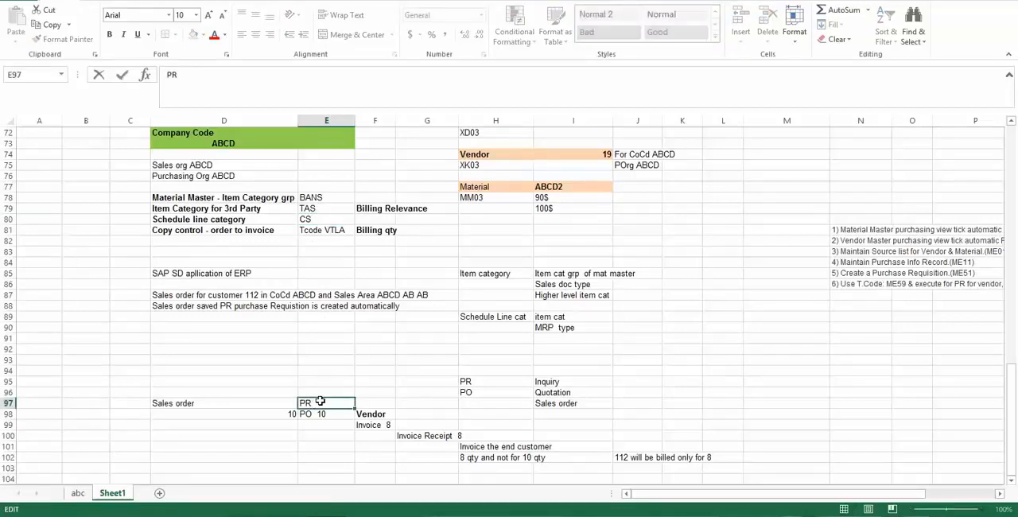
text(Automatic)
key(Return)
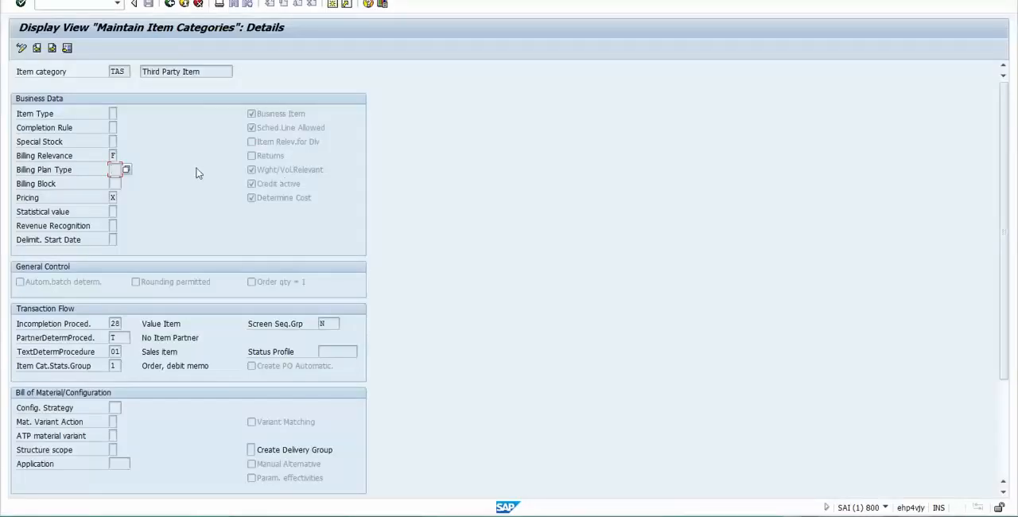
- In SAP, open the Maintain Schedule Line Categories overview and switch it to display mode
key(ctrl+slash)
text(/nvov6)
key(Return)
click(22, 49)
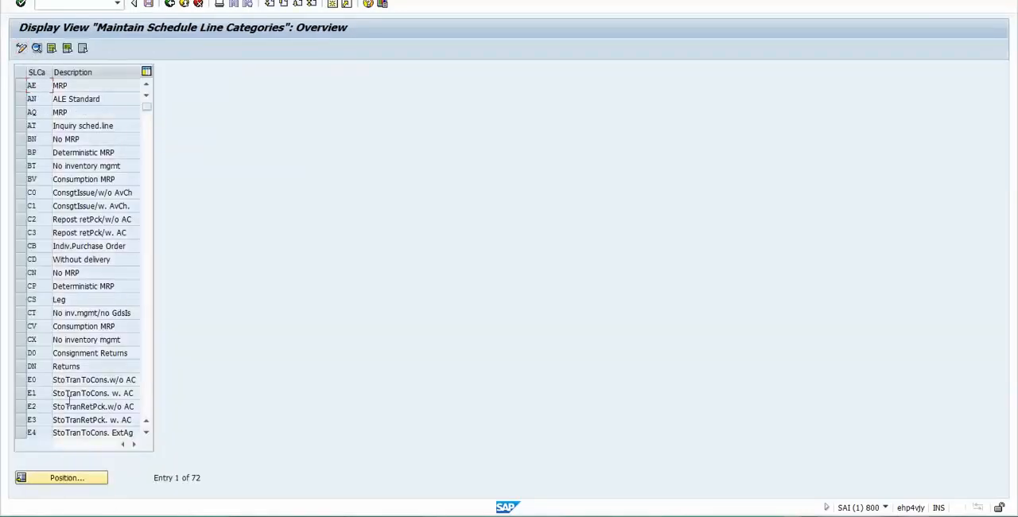
- Locate schedule line category CS, open its details, and examine the Movement Type field
click(67, 477)
text(CS)
key(Return)
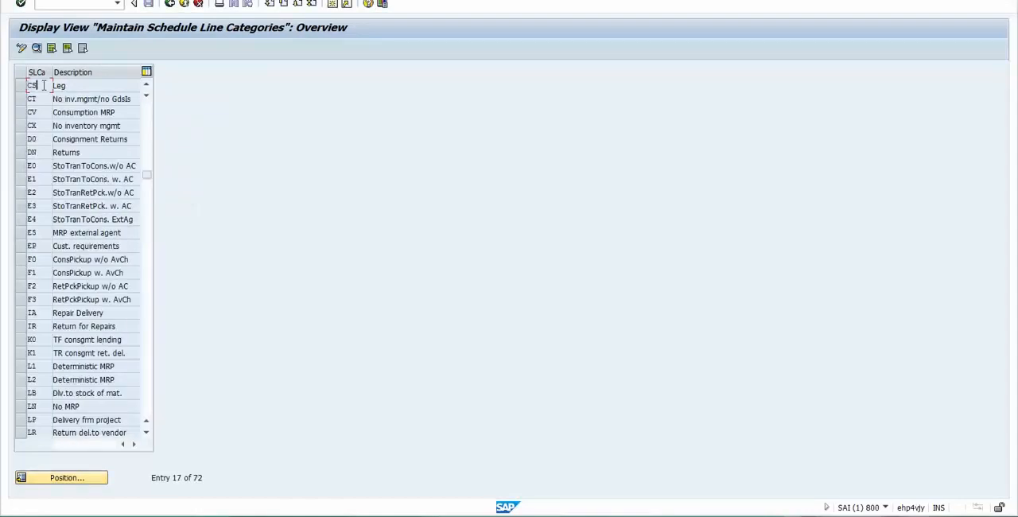
double_click(71, 89)
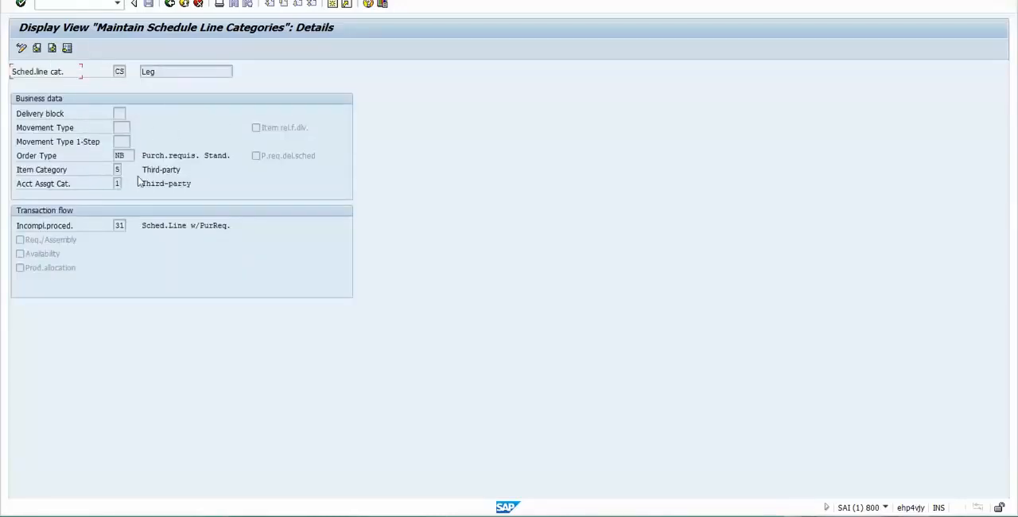
click(117, 127)
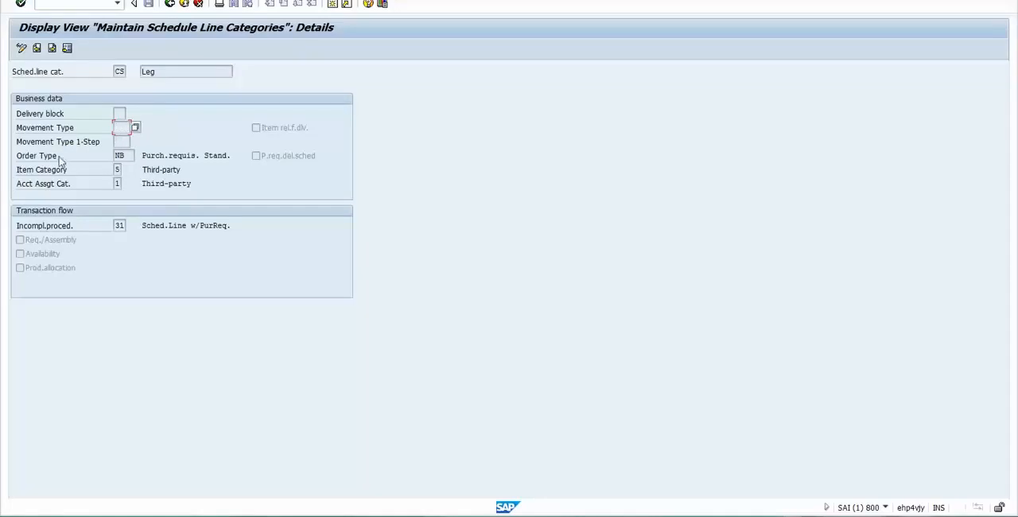
- Examine the Order Type NB and its description in the CS details, alongside the Item Category and Acct Assgt Cat. fields
click(124, 155)
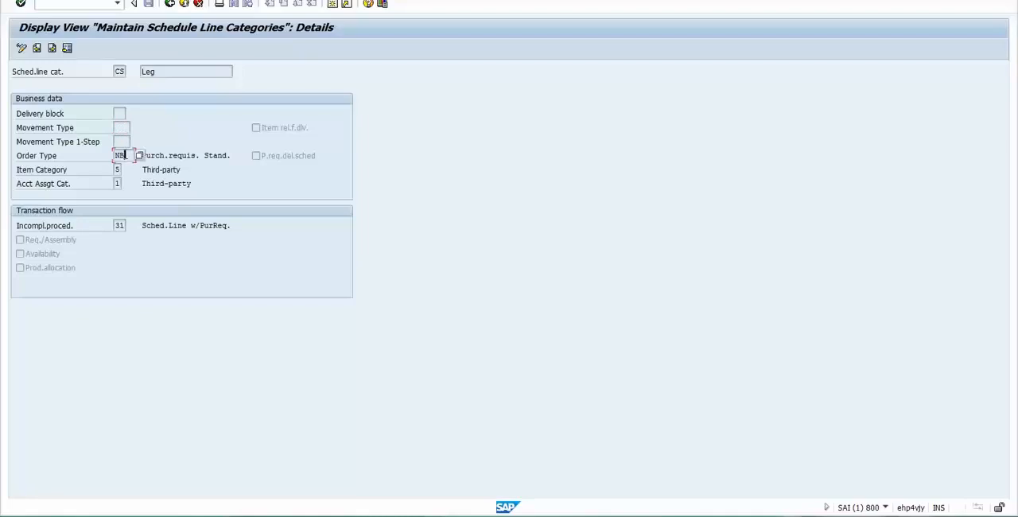
click(118, 169)
click(117, 183)
click(126, 156)
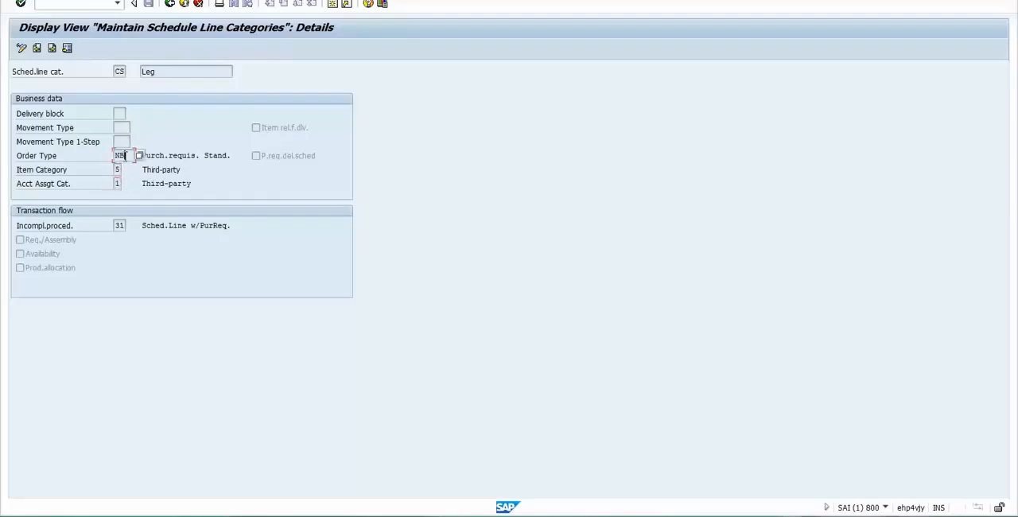
click(164, 155)
drag(143, 156, 229, 155)
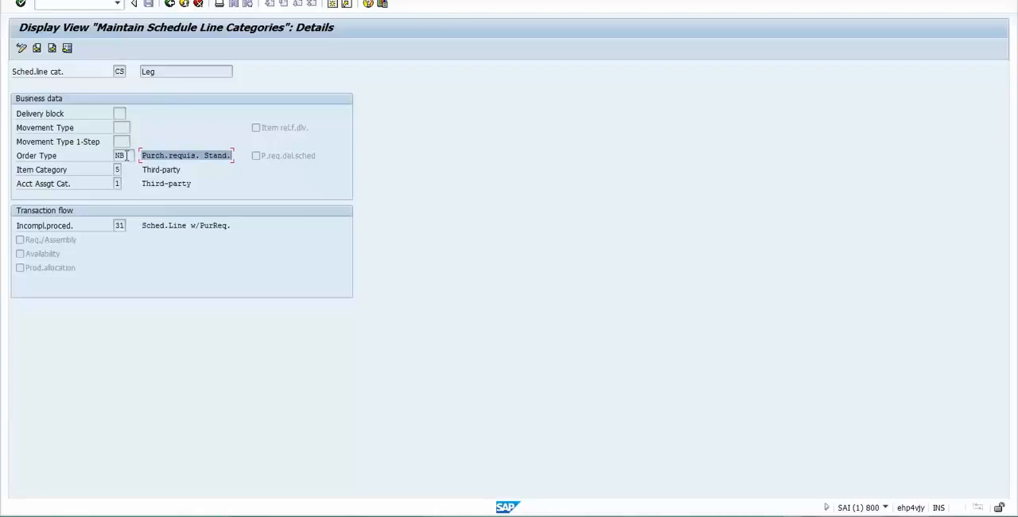
drag(126, 156, 114, 156)
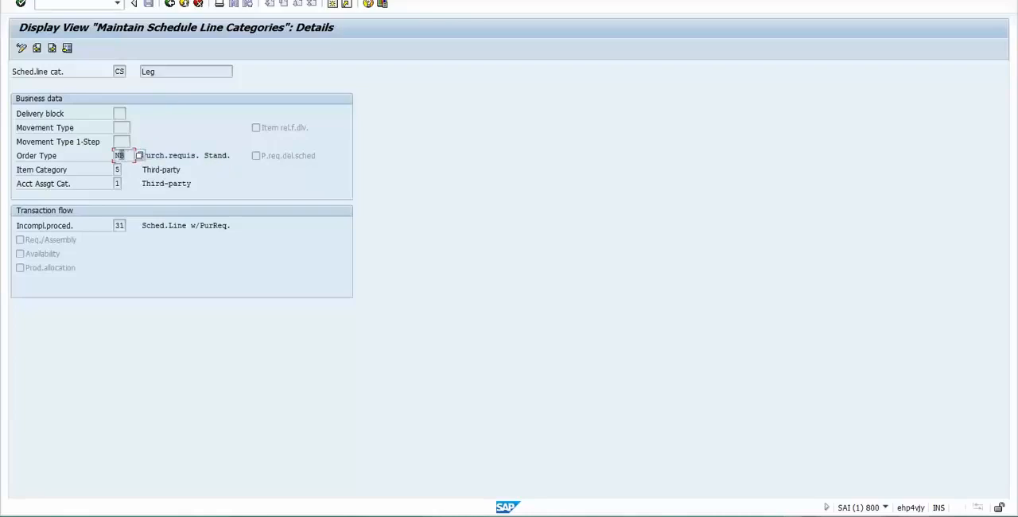
click(128, 155)
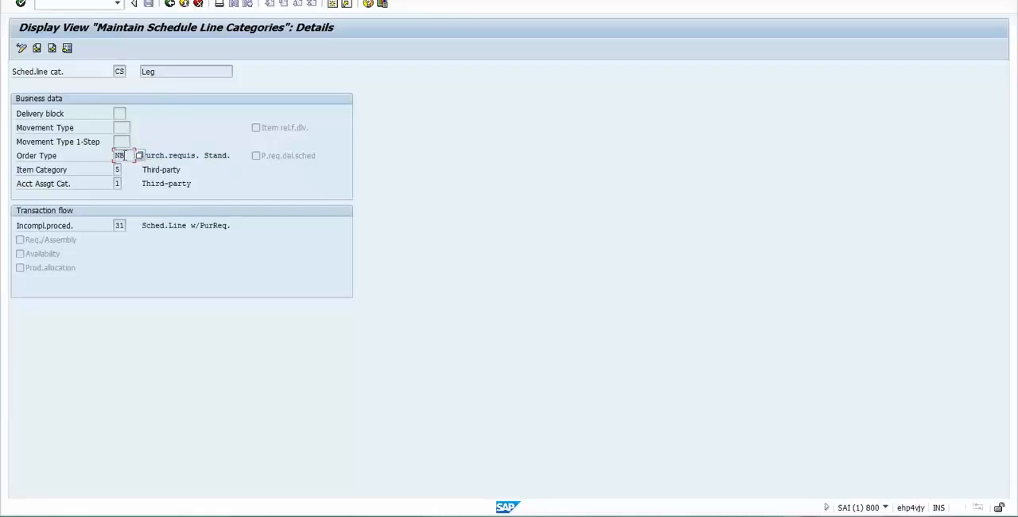
drag(128, 155, 109, 157)
click(129, 156)
click(127, 156)
drag(168, 155, 196, 155)
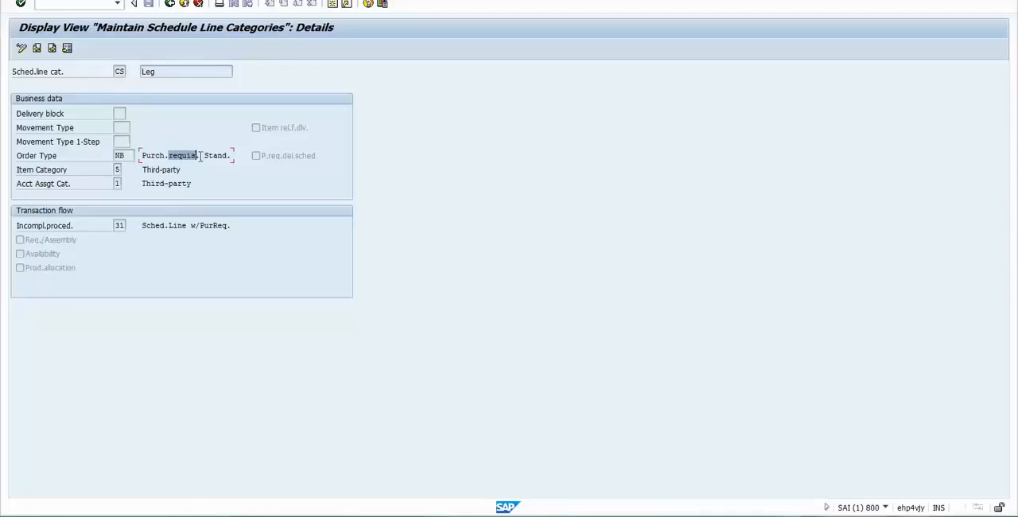
click(125, 156)
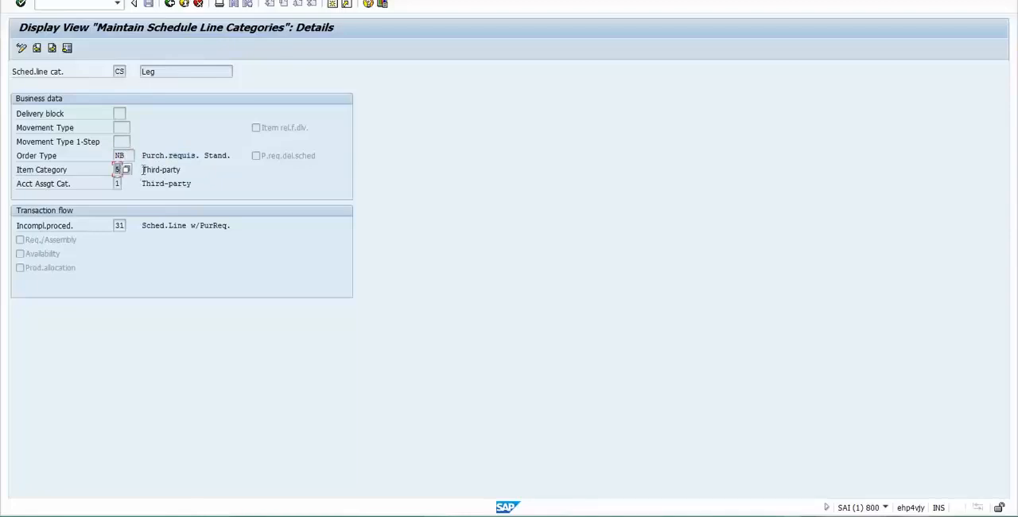
- Review the third-party Item Category and Acct Assgt Cat. settings of schedule line category CS together with its order type
drag(141, 170, 213, 182)
click(116, 183)
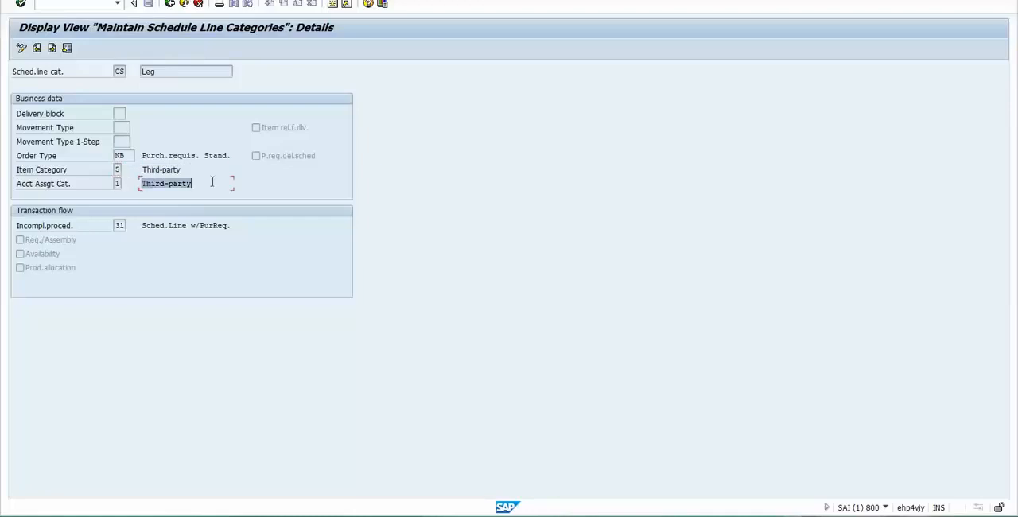
click(213, 182)
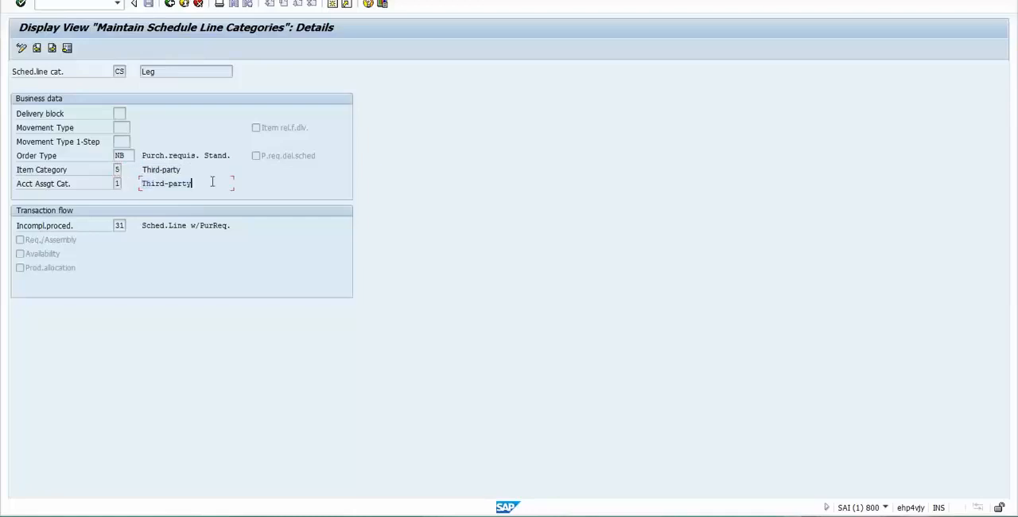
click(127, 155)
click(117, 169)
click(117, 183)
click(118, 155)
drag(117, 155, 127, 155)
click(127, 156)
drag(127, 155, 116, 152)
click(117, 156)
click(117, 170)
click(125, 156)
click(117, 170)
click(123, 156)
click(117, 169)
click(117, 183)
double_click(117, 155)
click(116, 170)
click(117, 183)
click(127, 156)
drag(125, 156, 103, 163)
click(117, 171)
click(119, 72)
- Return to the schedule line categories overview, position the list at PN, and find and open the details of category AE
click(170, 4)
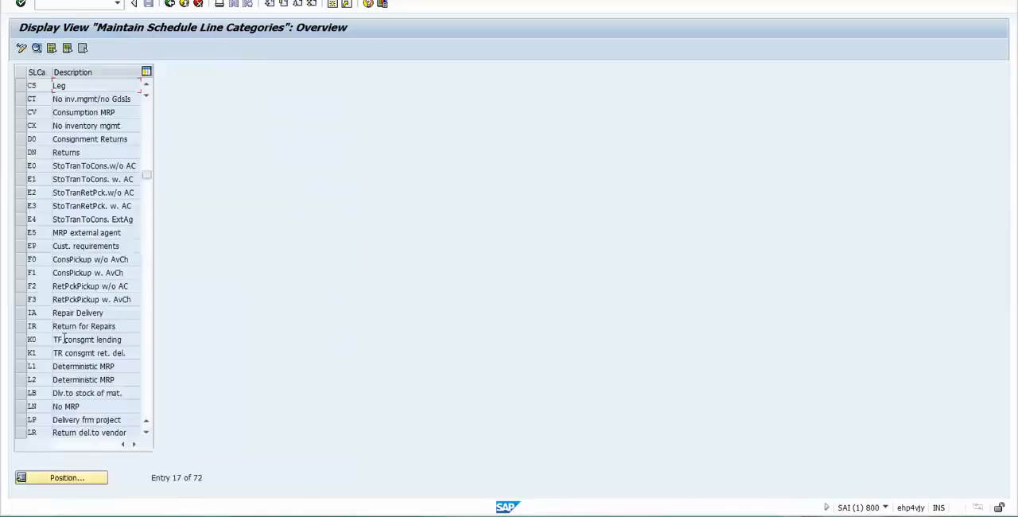
click(53, 480)
text(PN)
key(Return)
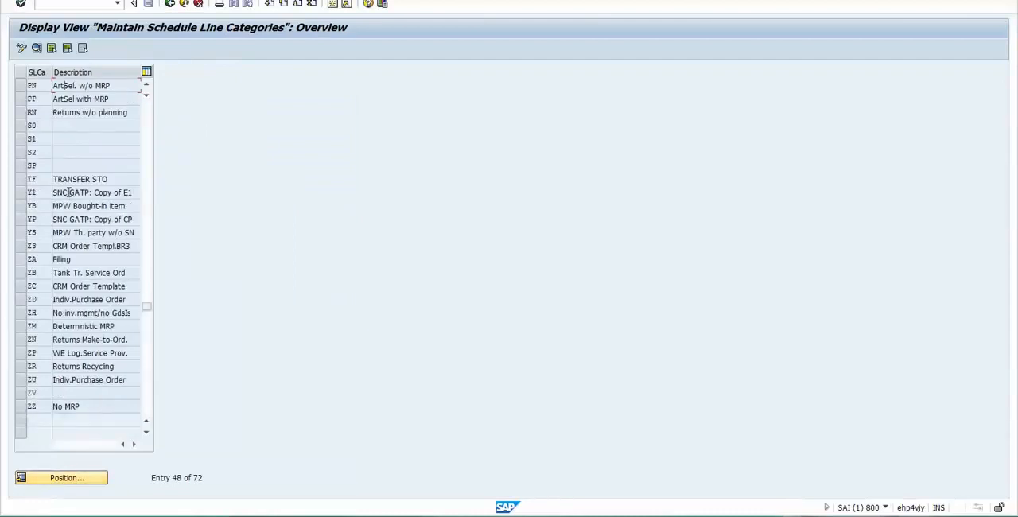
click(147, 86)
click(147, 85)
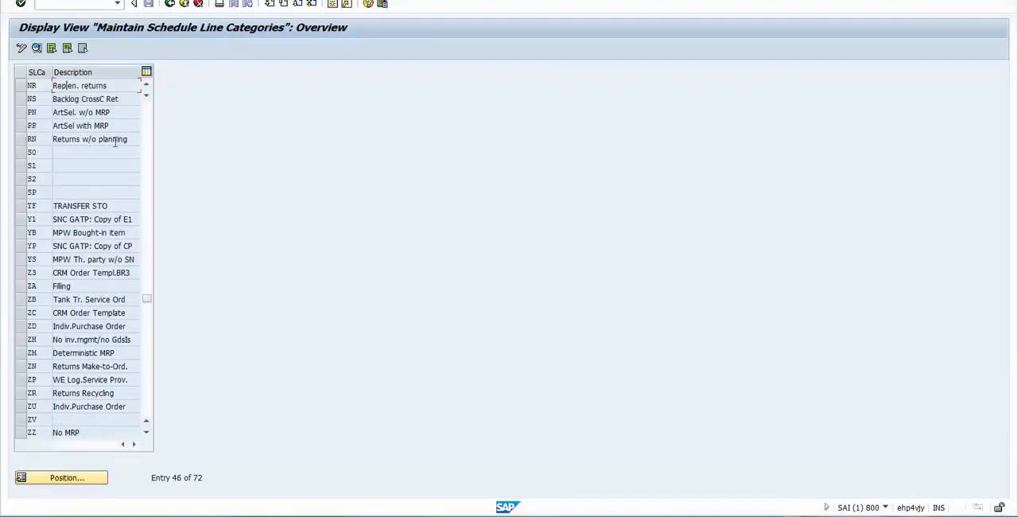
click(147, 146)
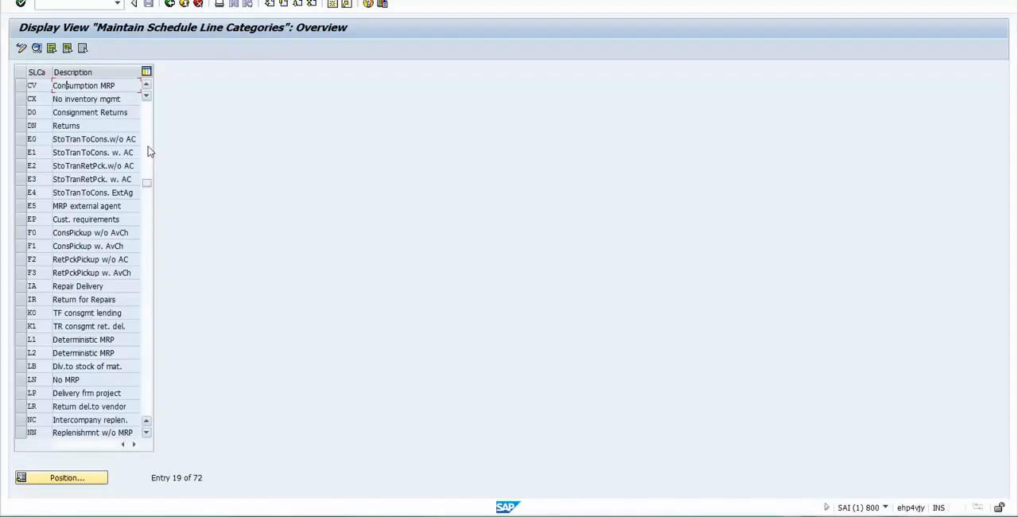
click(147, 135)
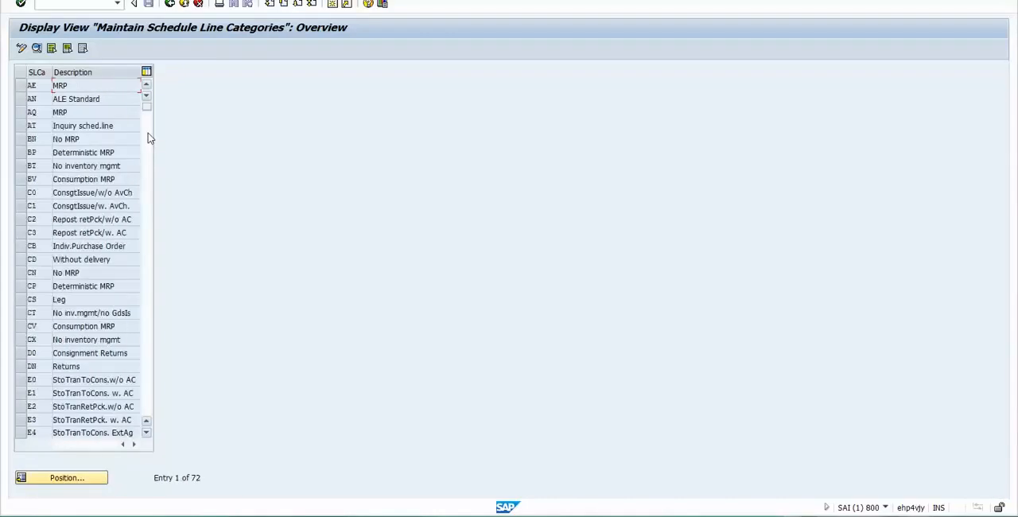
double_click(99, 87)
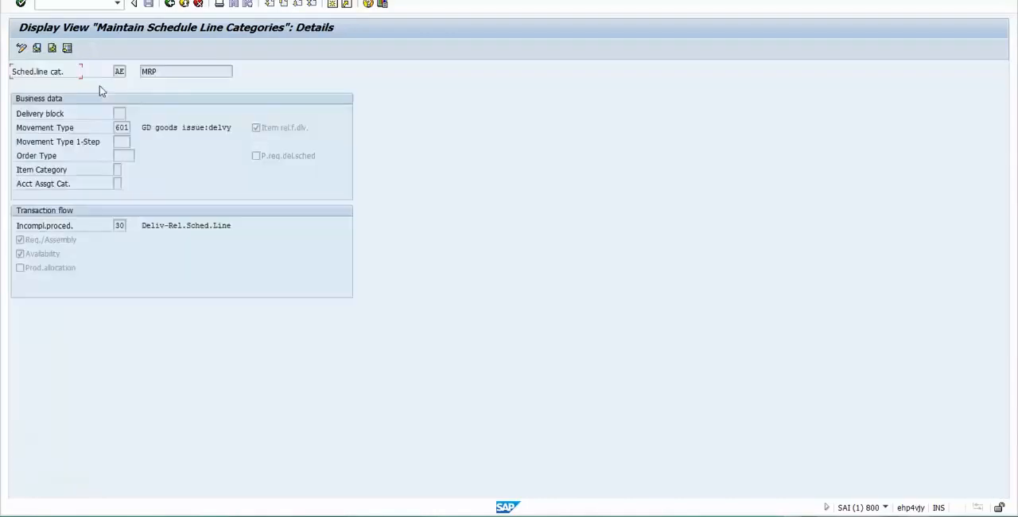
- Examine the Movement Type of schedule line category AE and its description
click(120, 128)
drag(155, 127, 229, 128)
click(228, 128)
click(121, 127)
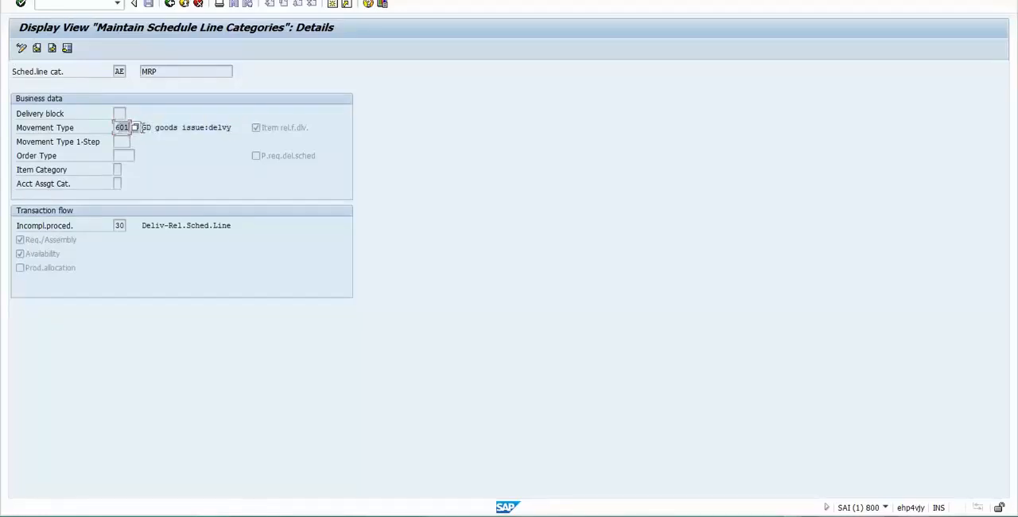
- Check AE's Order Type, Item Category, Acct Assgt Cat. and category description fields, and return to the overview
click(121, 155)
click(117, 170)
click(117, 183)
click(118, 156)
click(117, 170)
click(117, 184)
click(118, 156)
click(117, 169)
click(117, 184)
click(120, 156)
click(121, 127)
click(118, 73)
key(Tab)
click(119, 72)
drag(170, 70, 99, 77)
drag(117, 127, 172, 113)
double_click(163, 70)
click(170, 5)
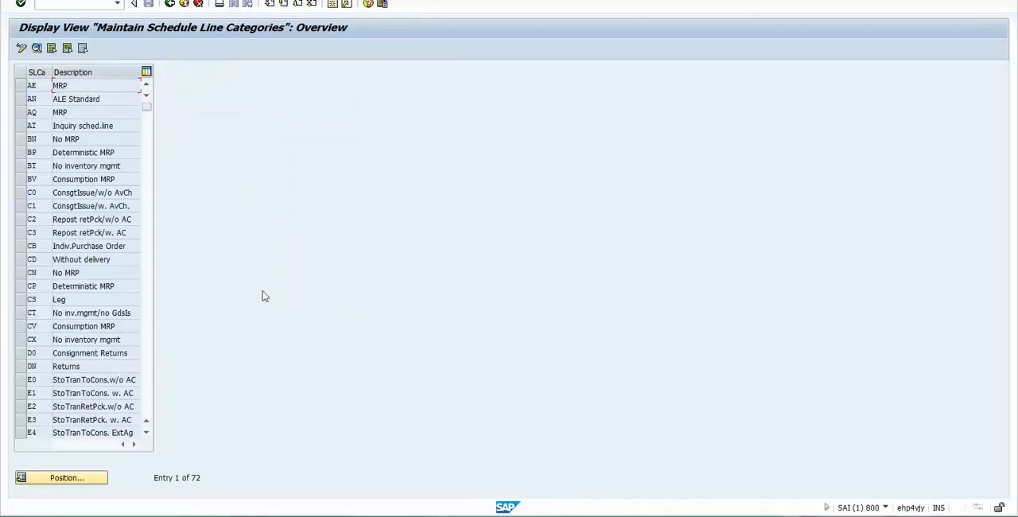
- Switch to the Excel sheet and shade the sales order to end-customer invoice flow, range D94:L102, light orange
key(alt+Tab)
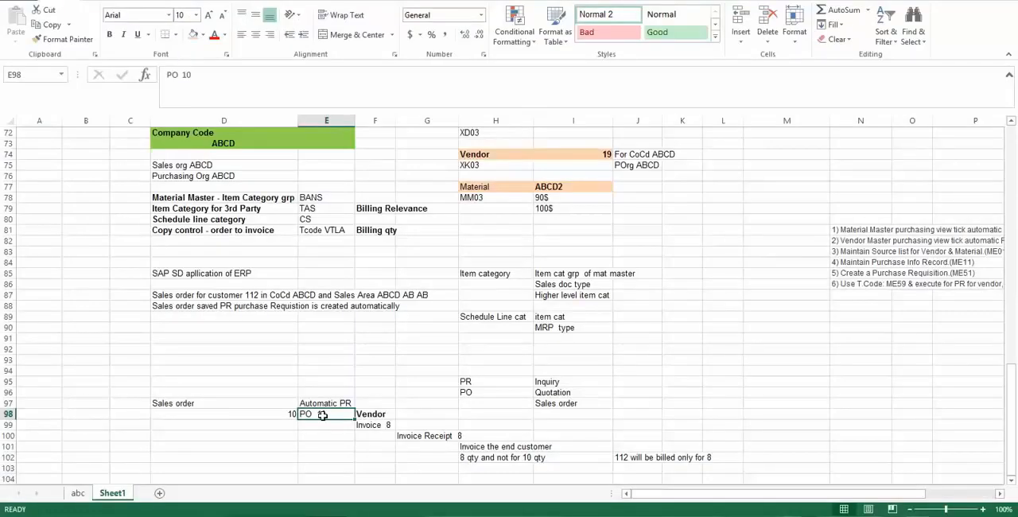
key(Down)
key(Down)
key(Down)
key(Down)
key(Down)
key(Down)
key(Down)
key(Down)
key(Down)
key(Down)
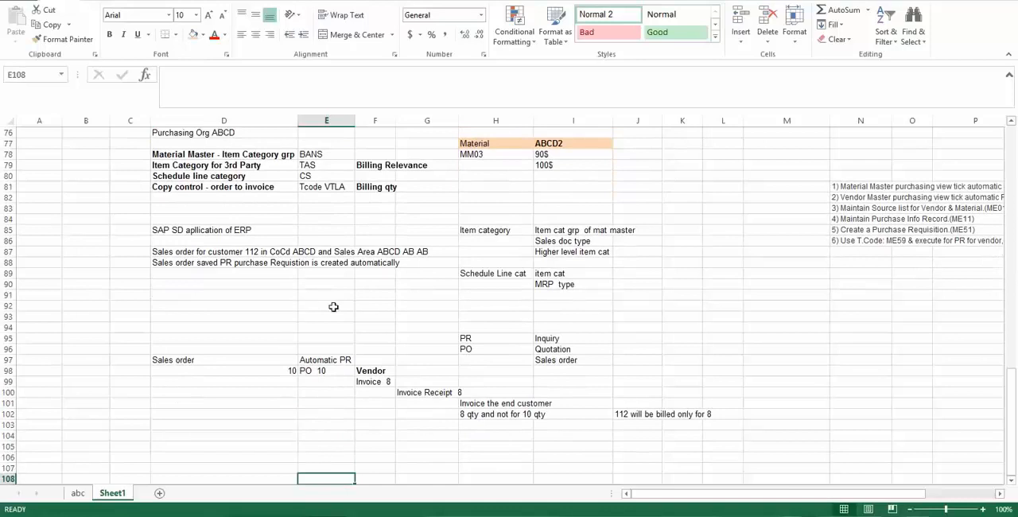
drag(165, 358, 708, 428)
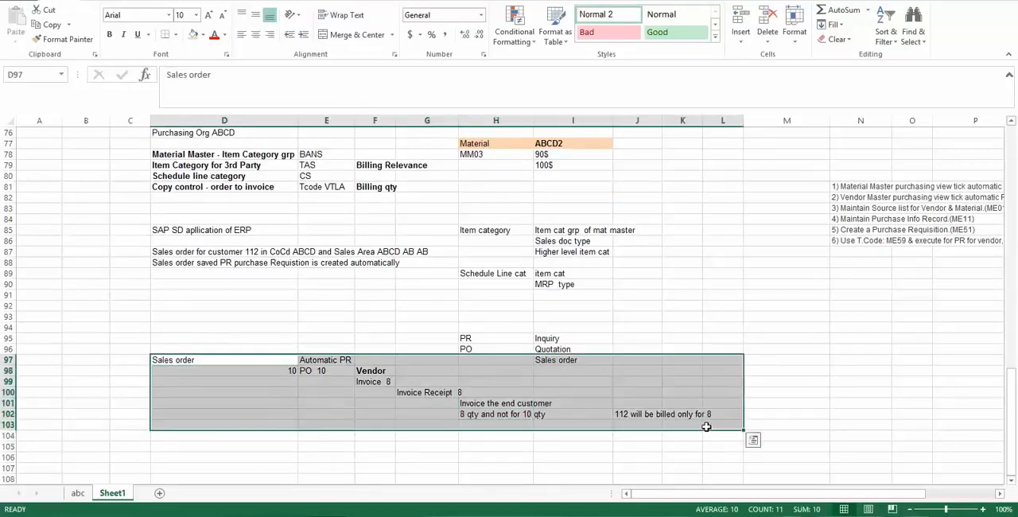
drag(159, 325, 711, 415)
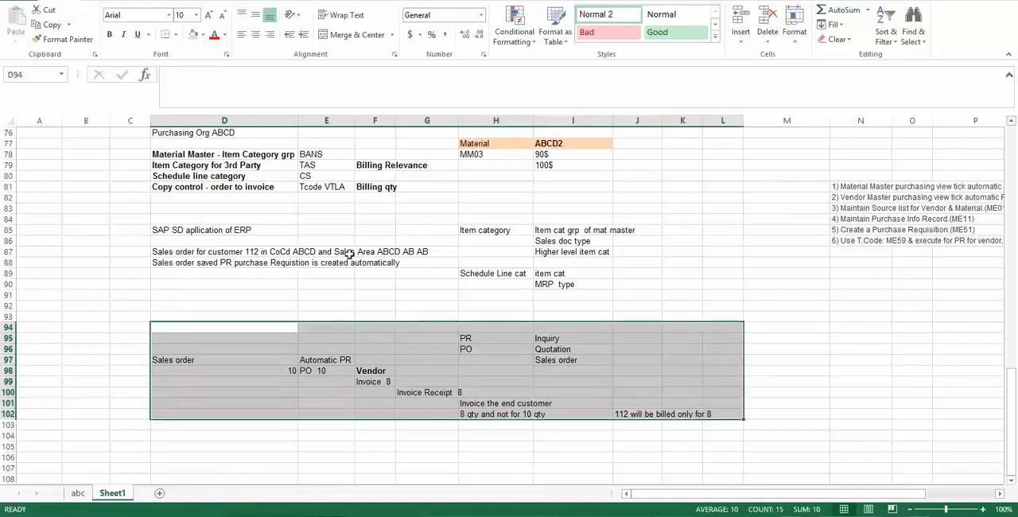
click(195, 36)
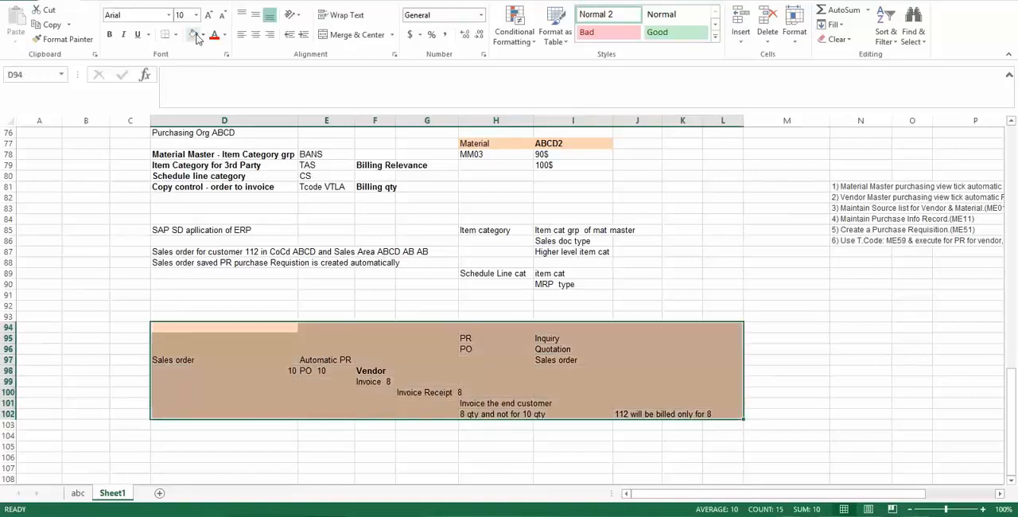
click(204, 209)
- Review the sales order notes in D87 and D88, and enter "Convert PR into PO purchase order" in cell D89
click(163, 252)
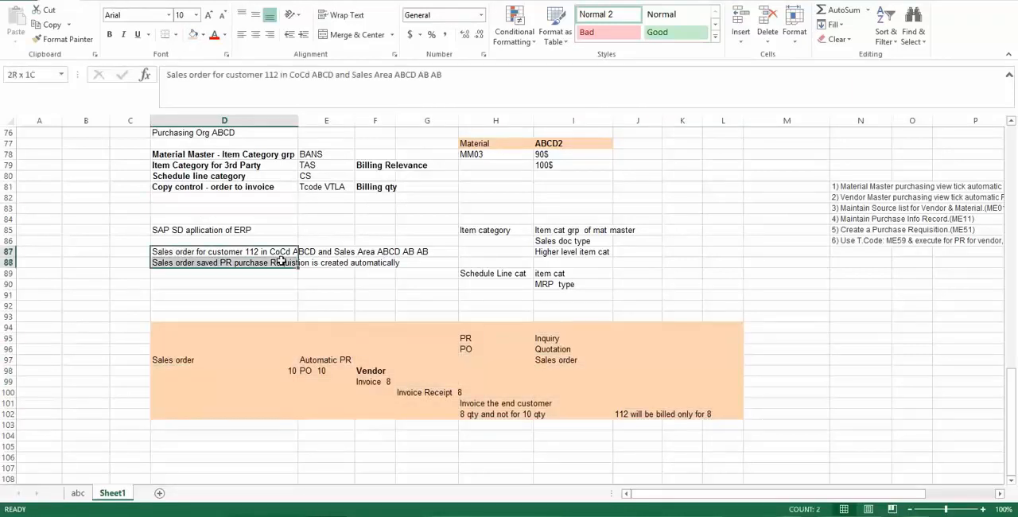
click(245, 262)
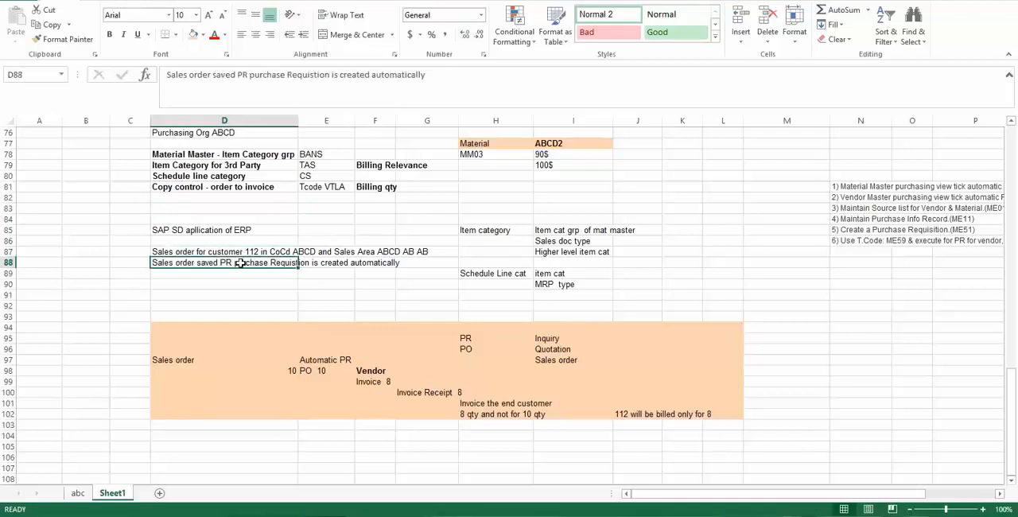
click(328, 263)
click(209, 262)
click(208, 273)
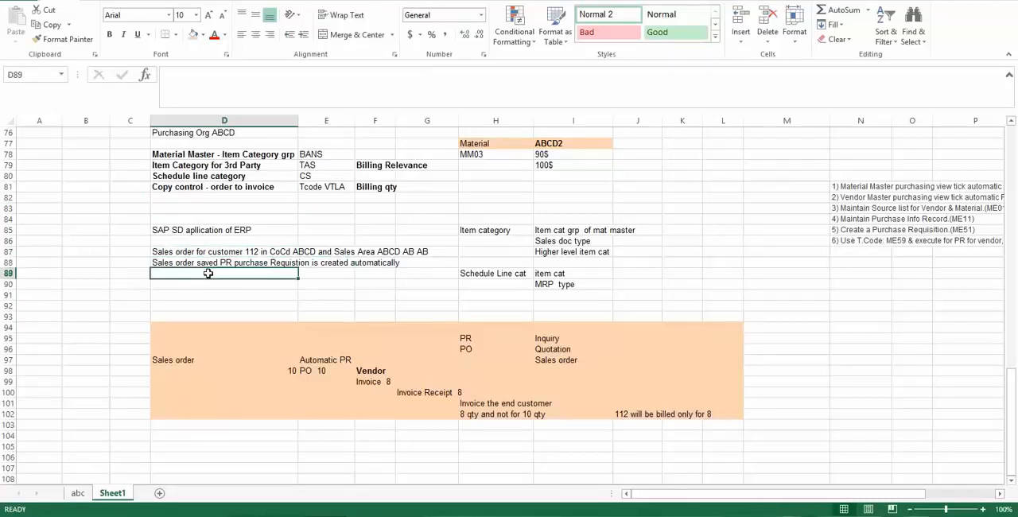
text(C)
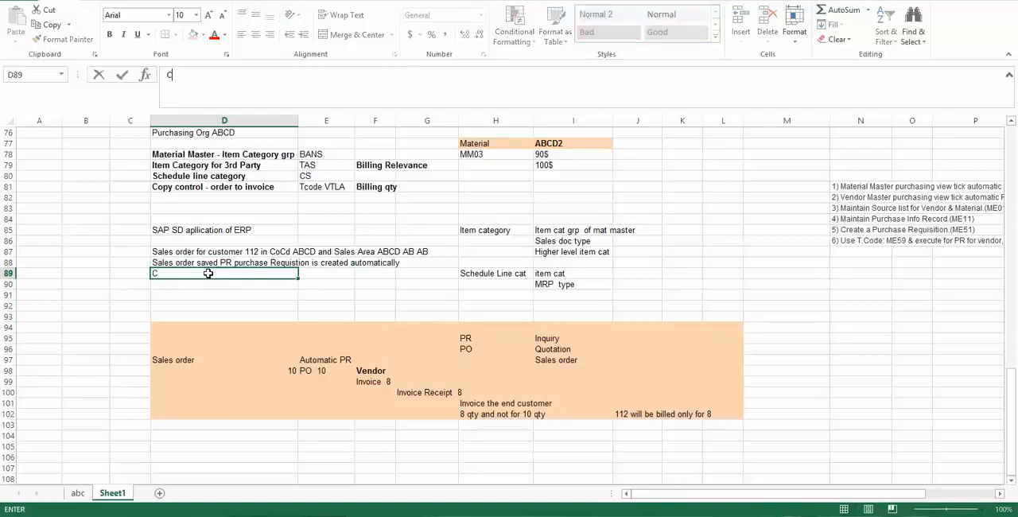
text(onvert PR into)
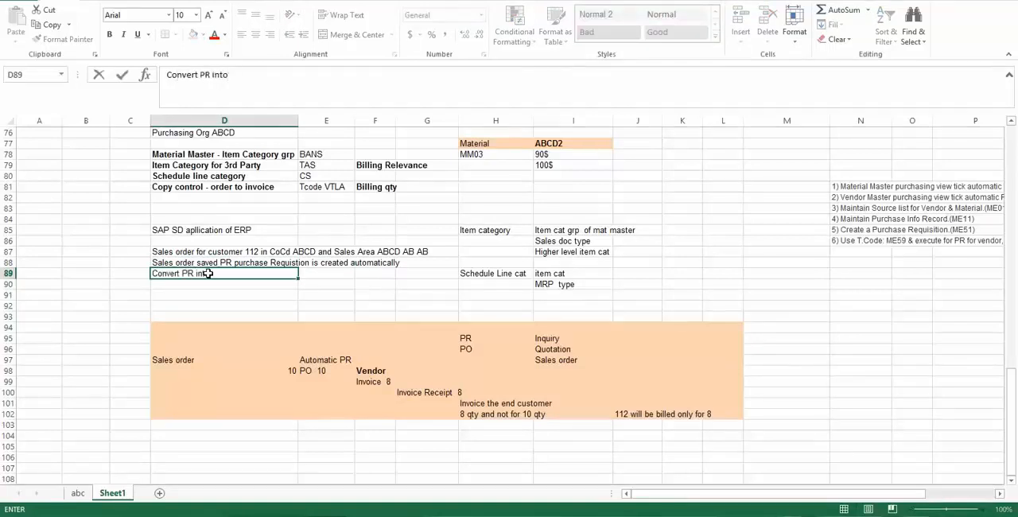
text( PO purchase )
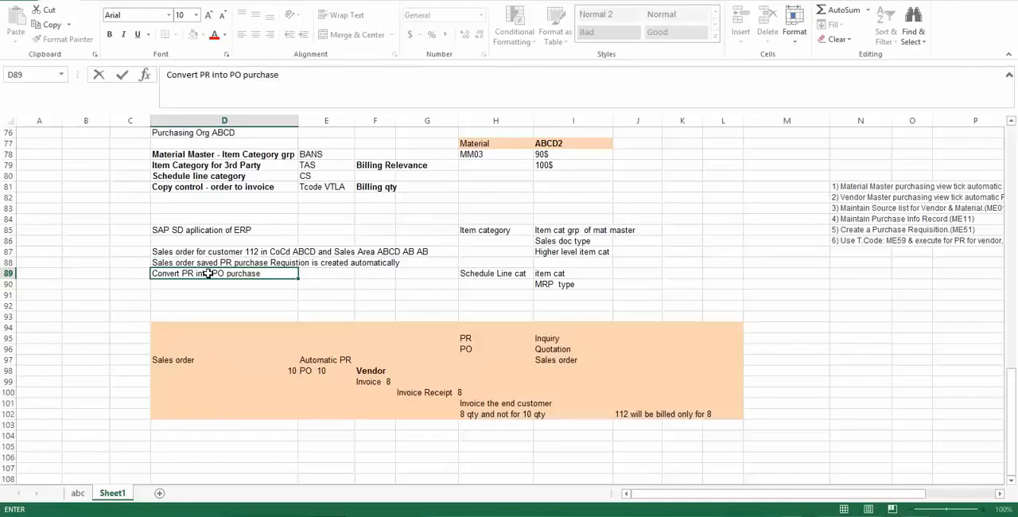
text(order)
key(Return)
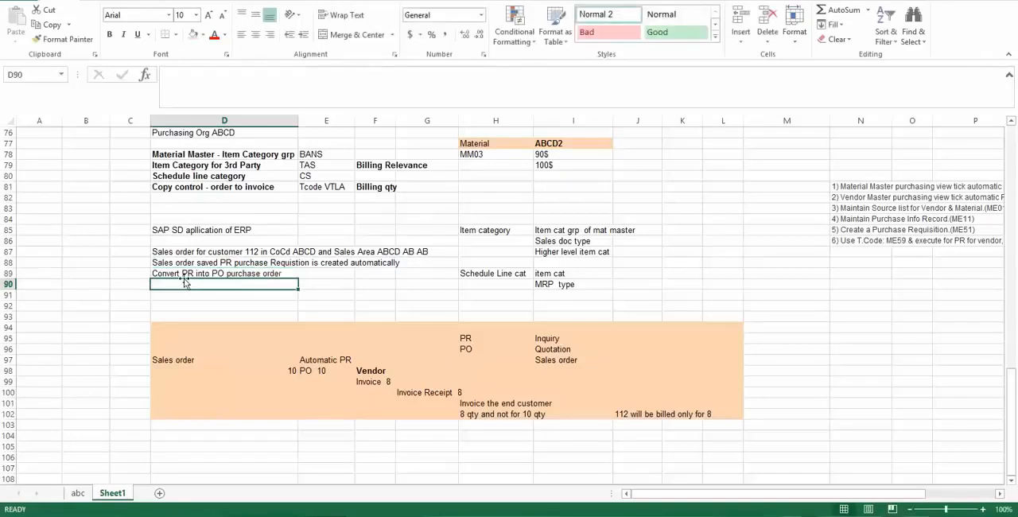
- Enter the transaction code ME59n in cell E89, beside the PR conversion note
click(187, 274)
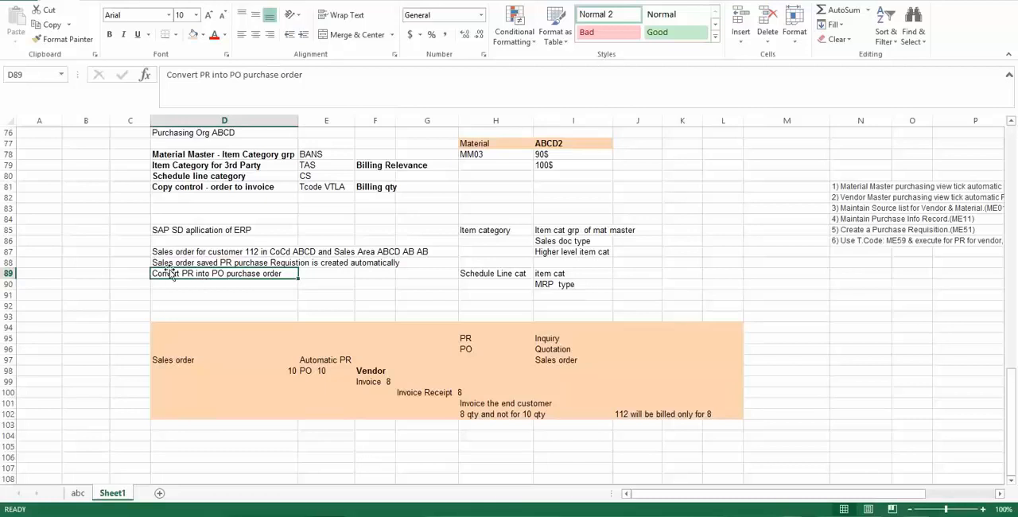
click(217, 283)
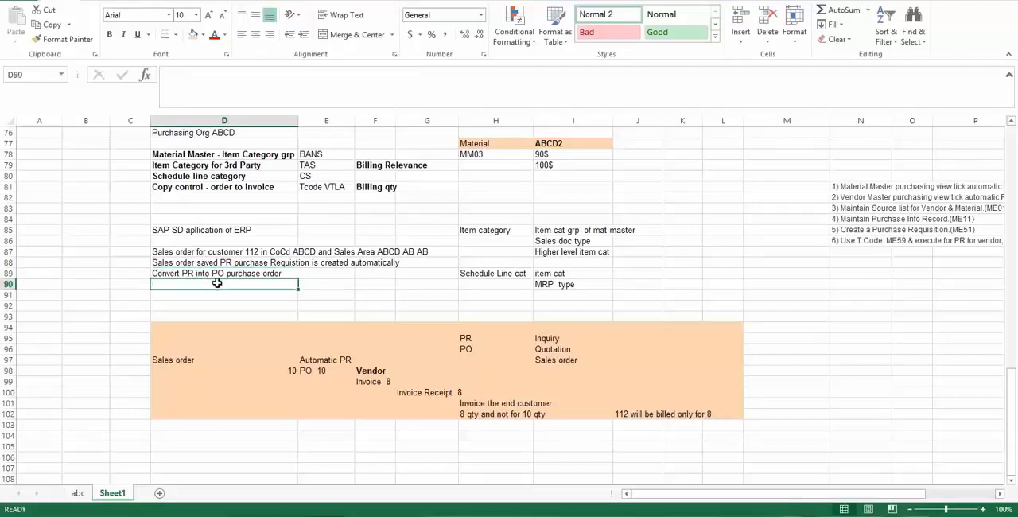
click(320, 274)
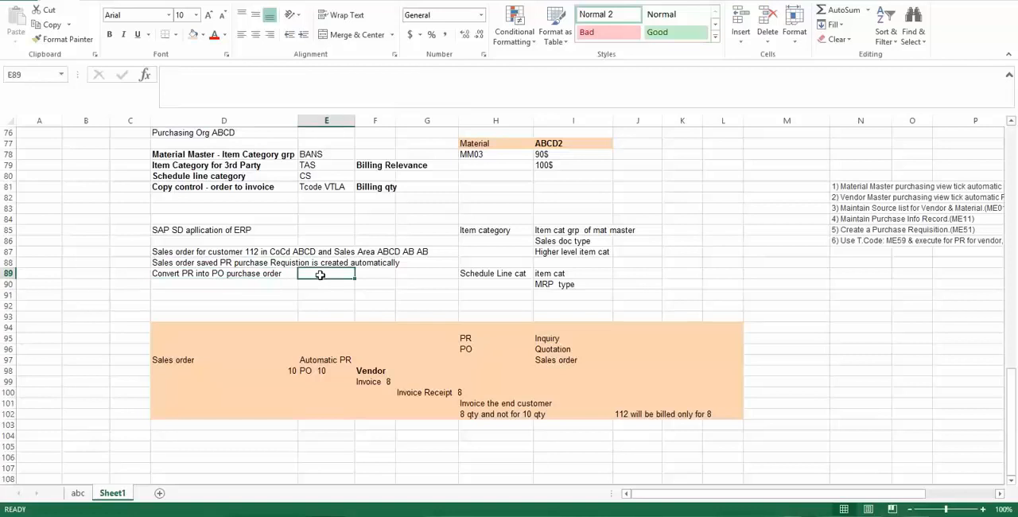
text(ME59n)
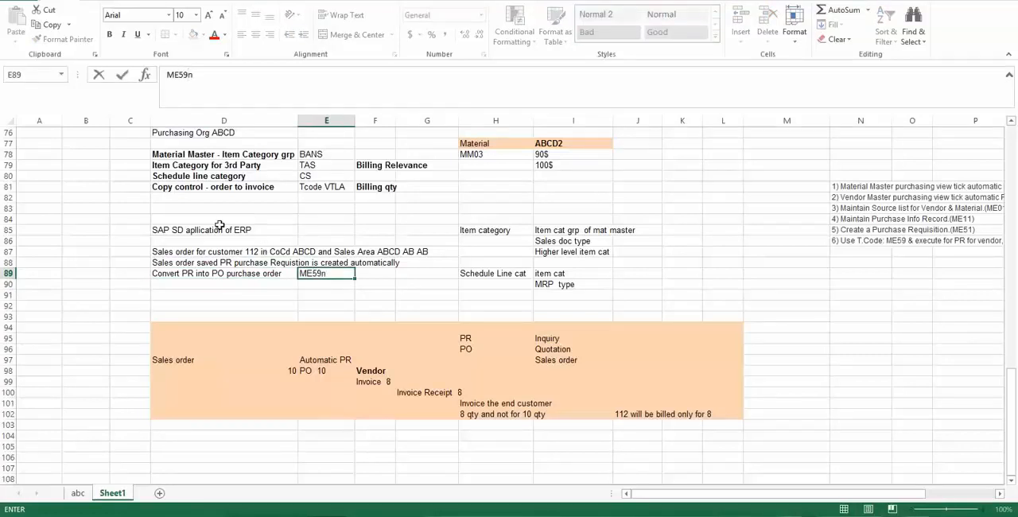
key(Return)
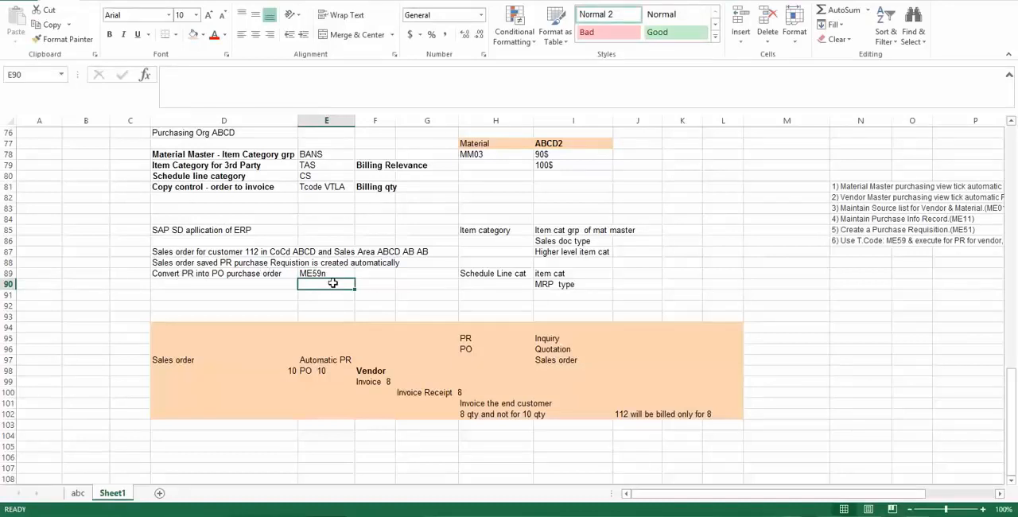
click(311, 273)
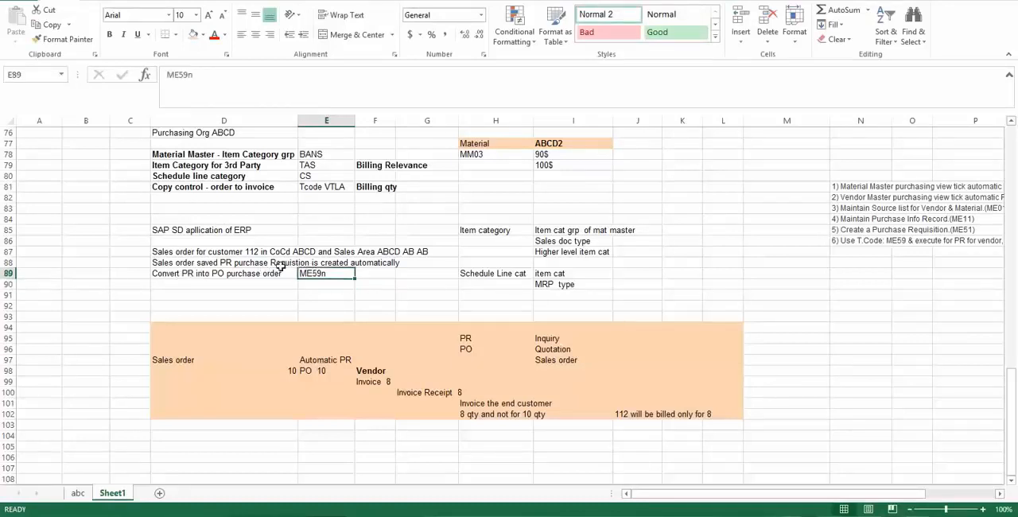
- Enter "Invoice Verification MIRO" in cell D90, below the PR conversion note
click(183, 284)
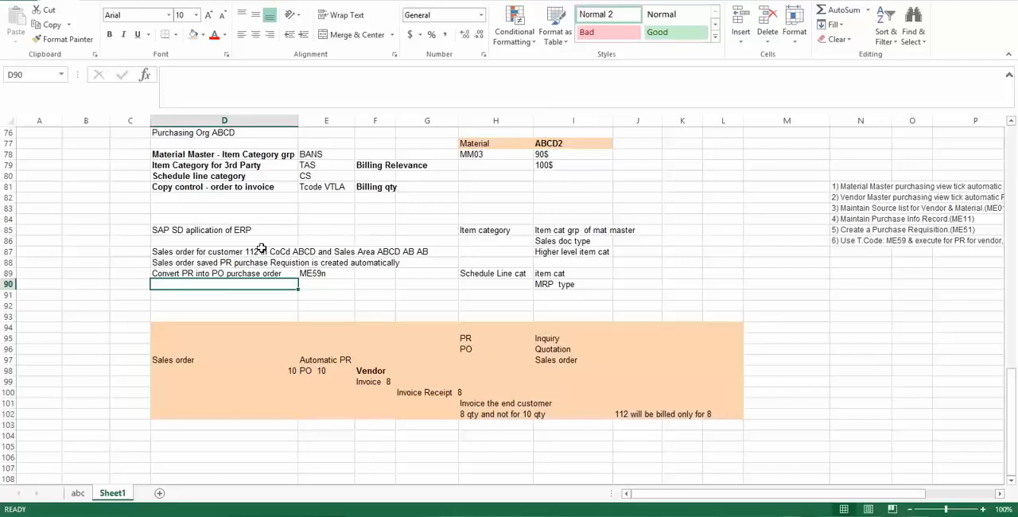
text(Invoice Ve)
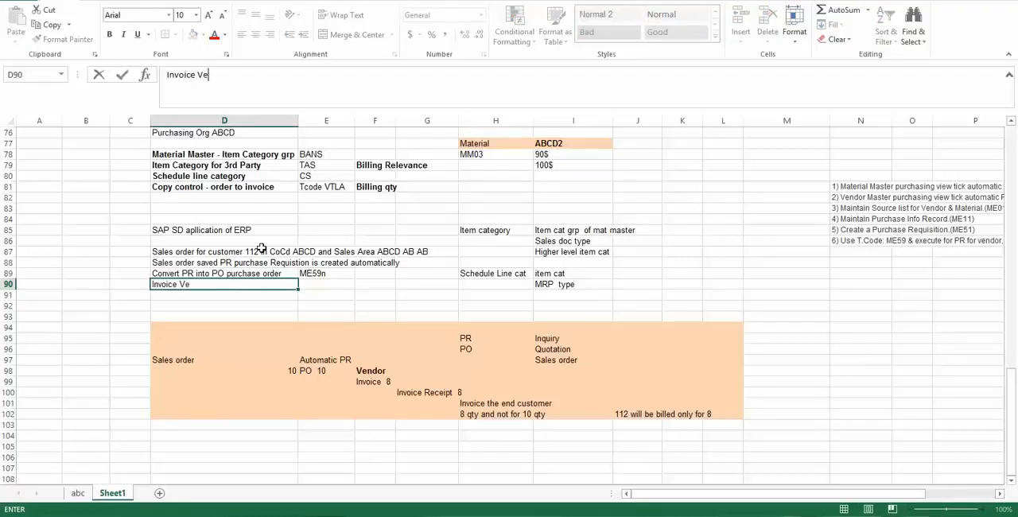
text(rification MIRO)
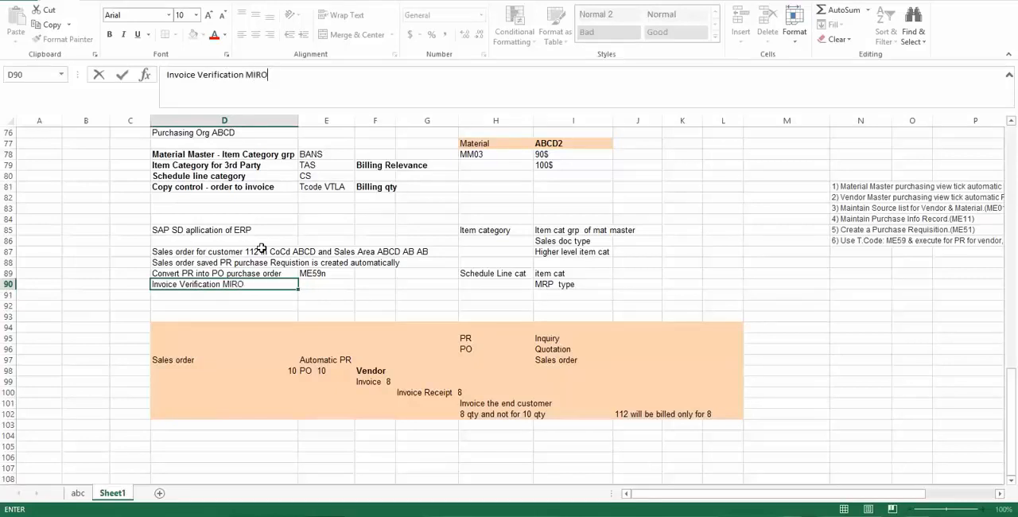
key(Return)
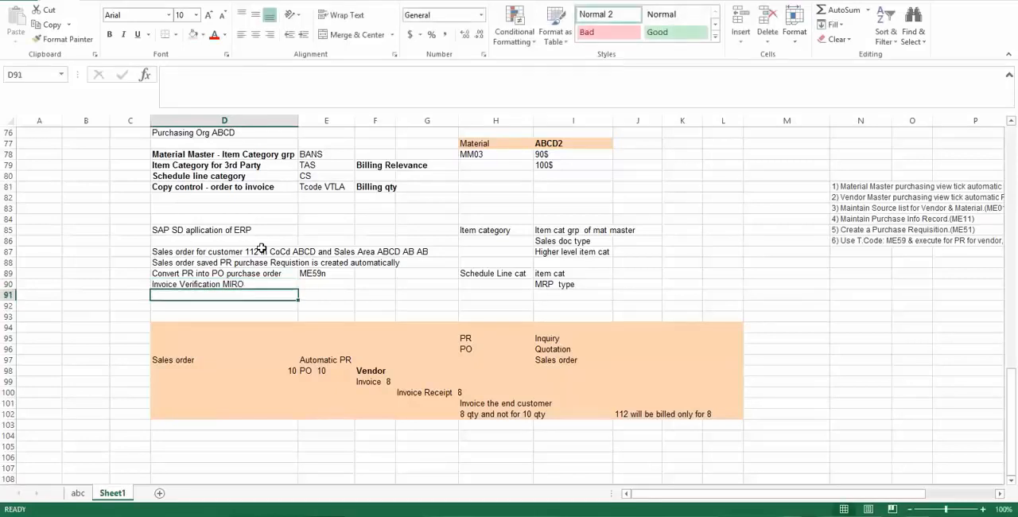
click(225, 284)
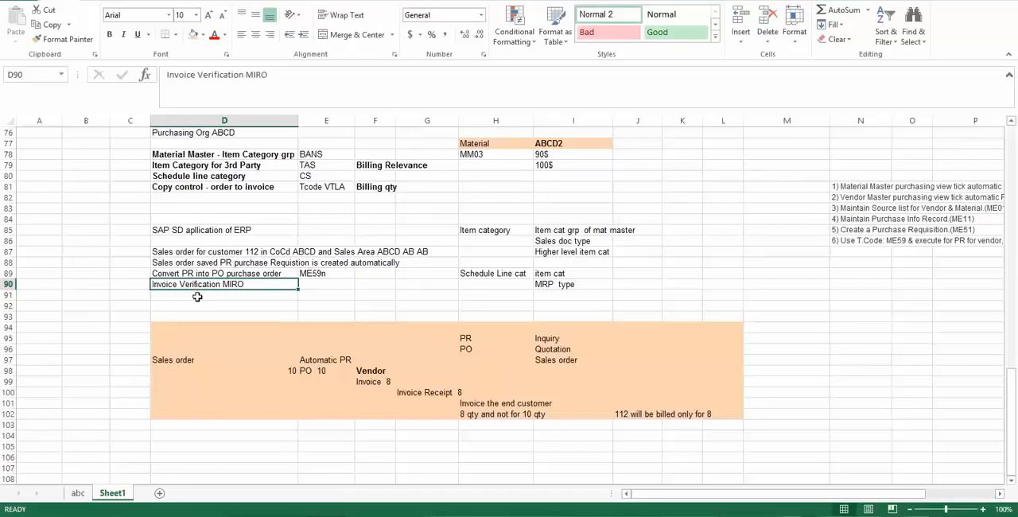
- Enter "Sales Invoice to end customer" in cell D91, below the invoice verification note
click(198, 295)
text(INvoice Verification MIRO)
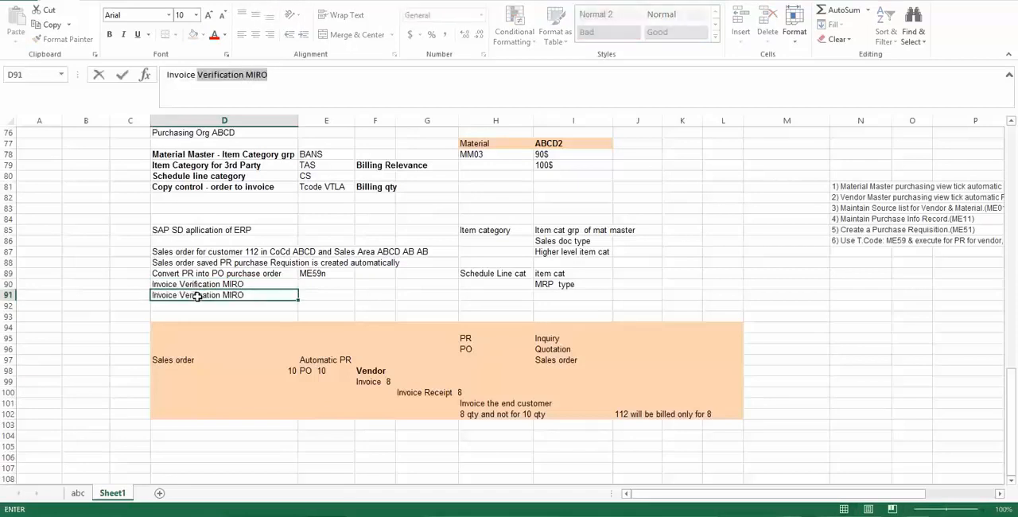
key(F2)
key(ctrl+Left)
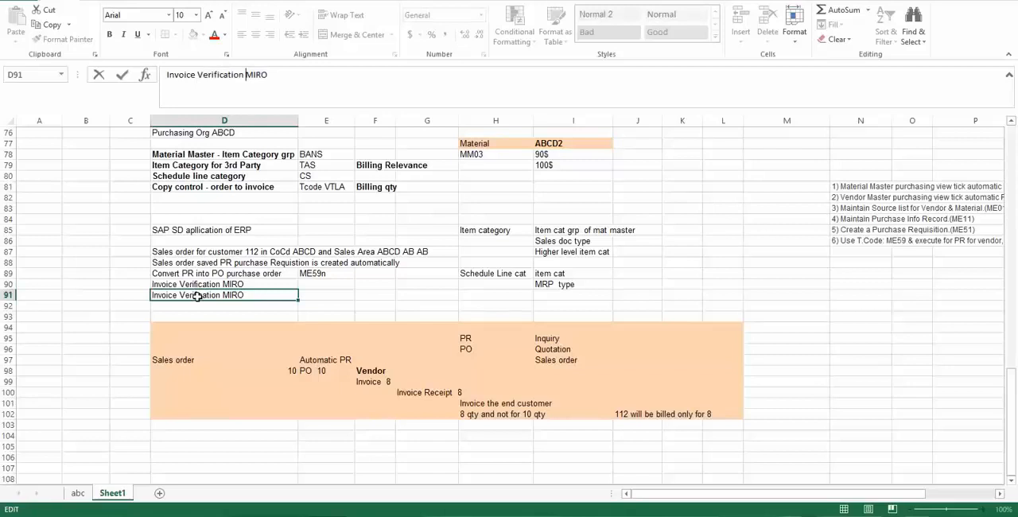
text(Sales)
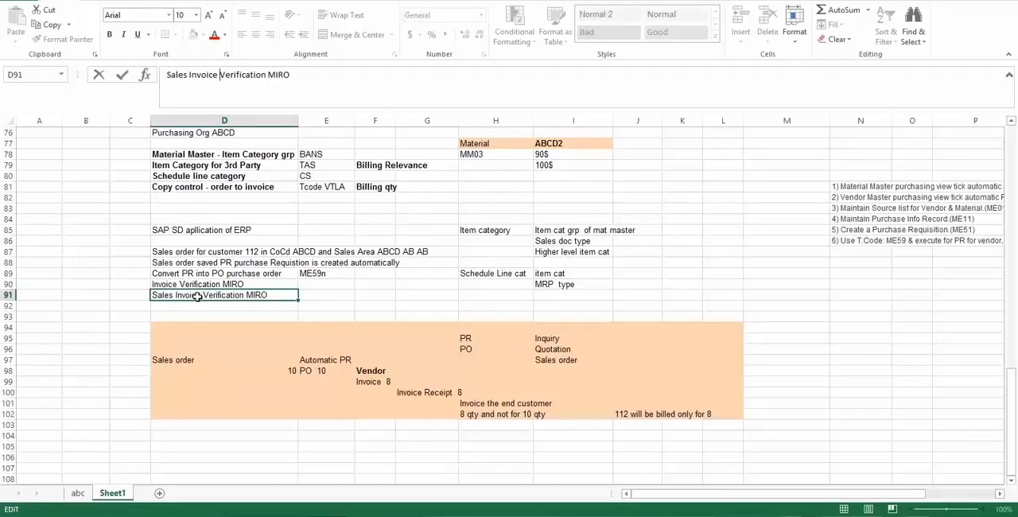
key(shift+End)
text(to end)
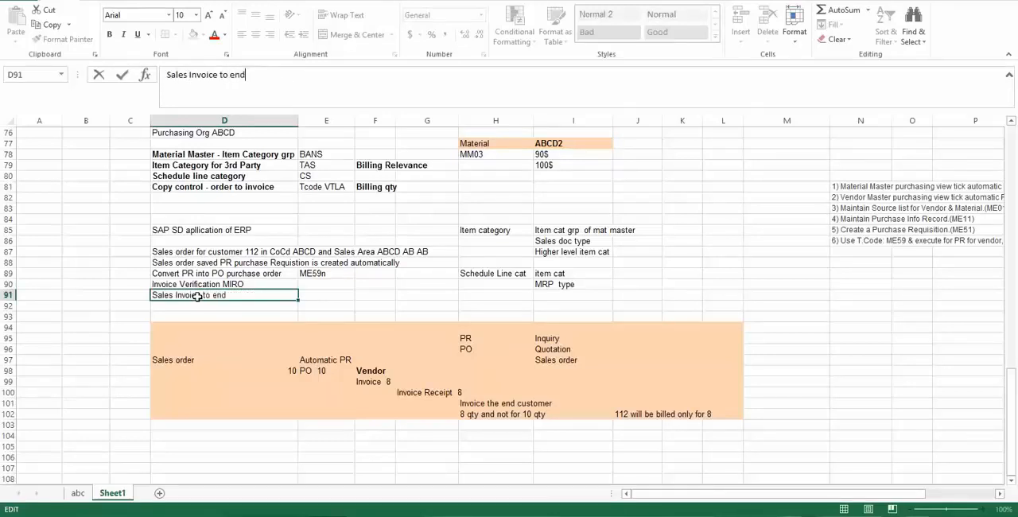
text( customer)
- Enter the transaction code VF01 in cell E91, beside the sales invoice note
key(Tab)
text(VF01)
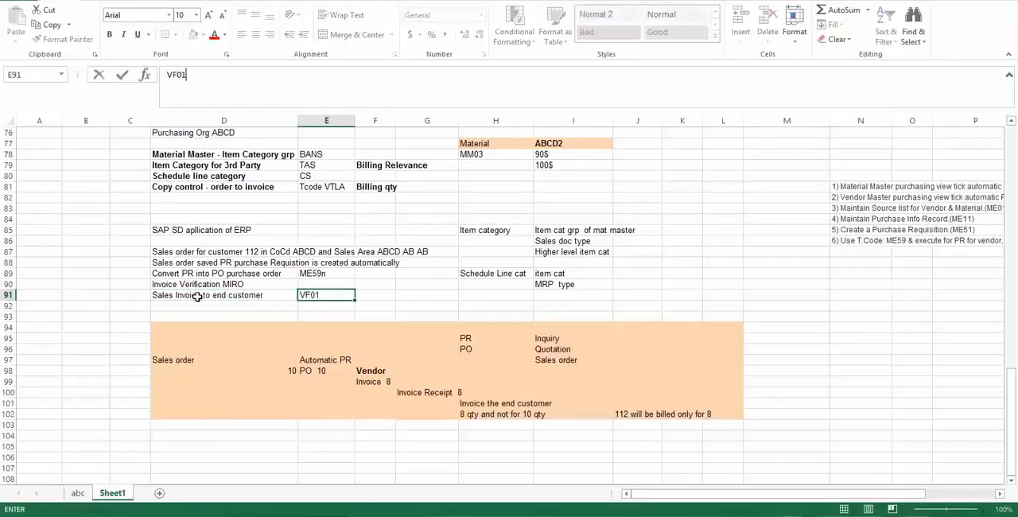
key(Return)
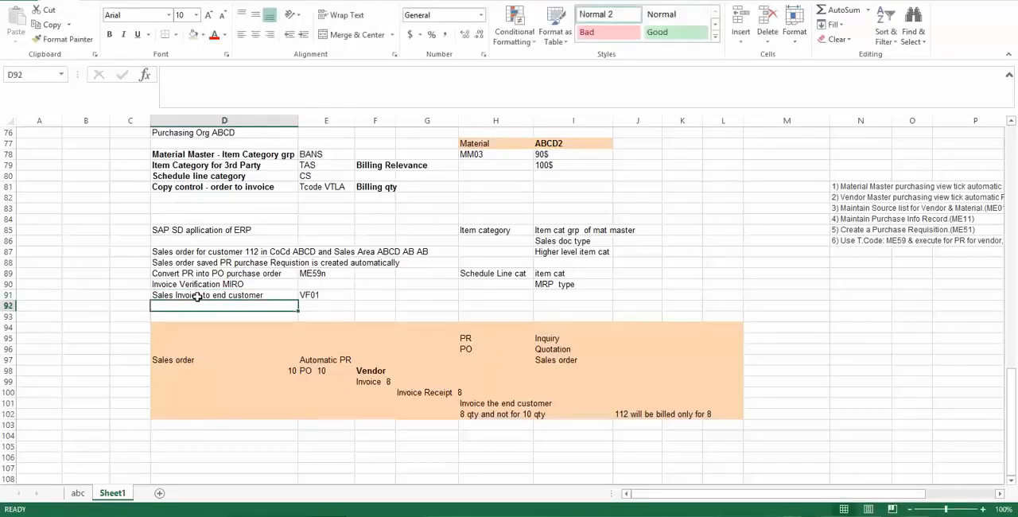
- Shade the sales order to sales invoice process notes, range D87:G91, light orange
drag(153, 252, 414, 291)
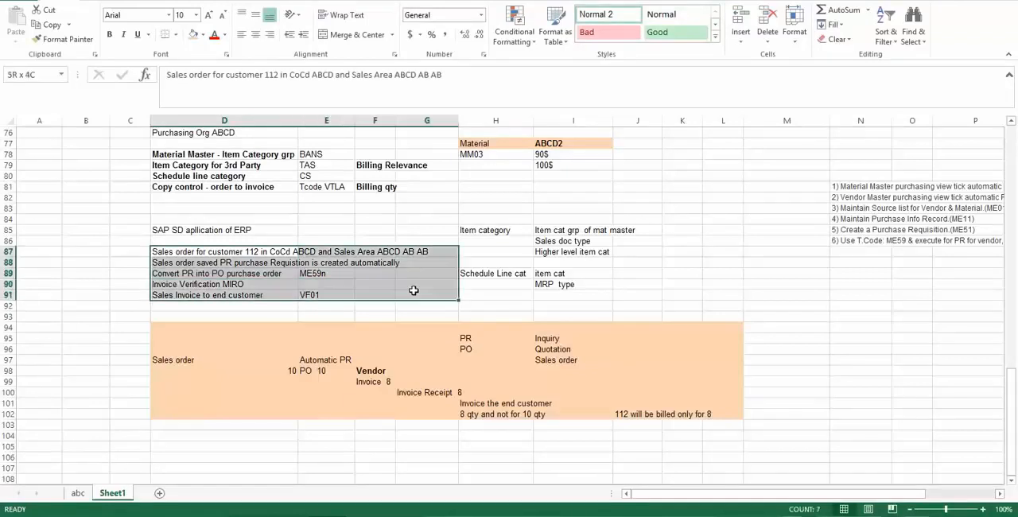
click(193, 34)
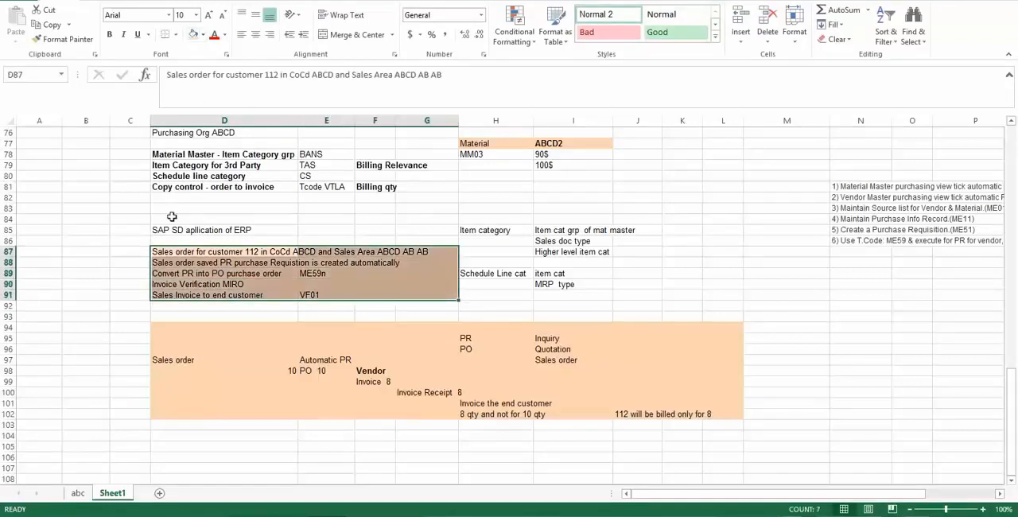
click(130, 230)
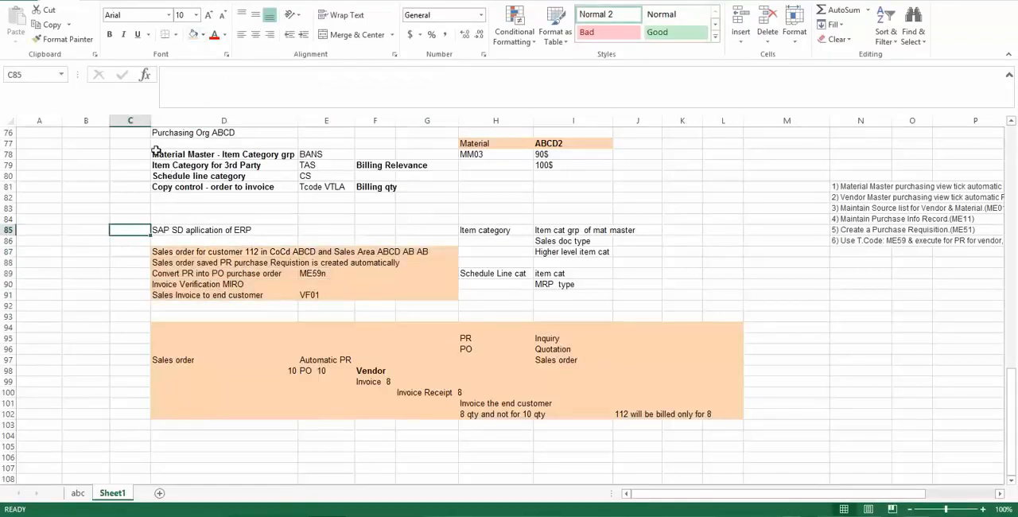
- Shade the item category, schedule line and copy control settings, range D78:G81, light blue
drag(156, 151, 398, 189)
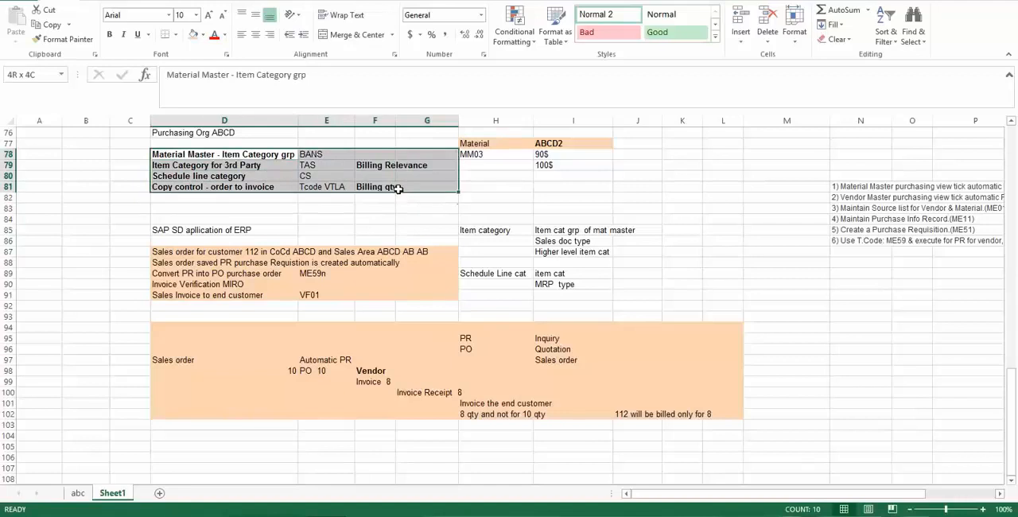
click(204, 34)
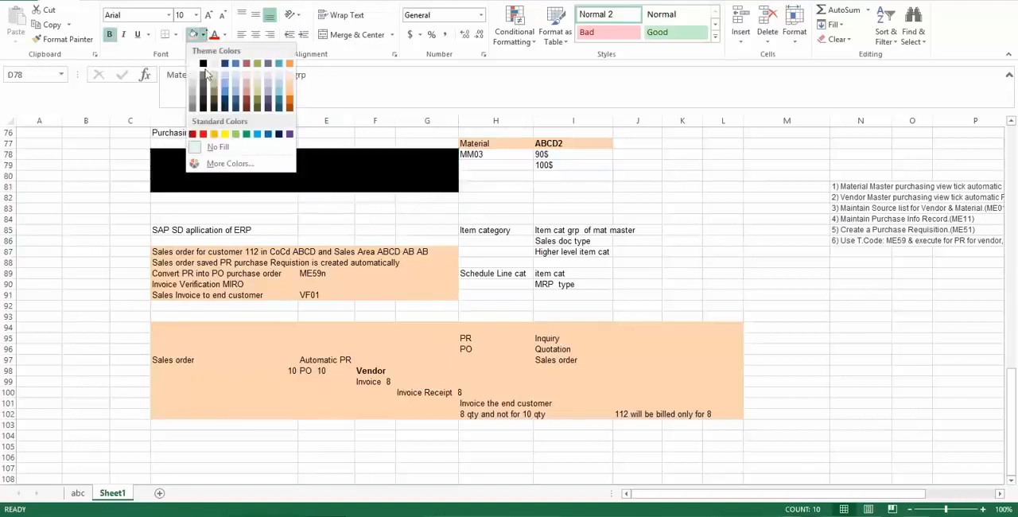
click(226, 74)
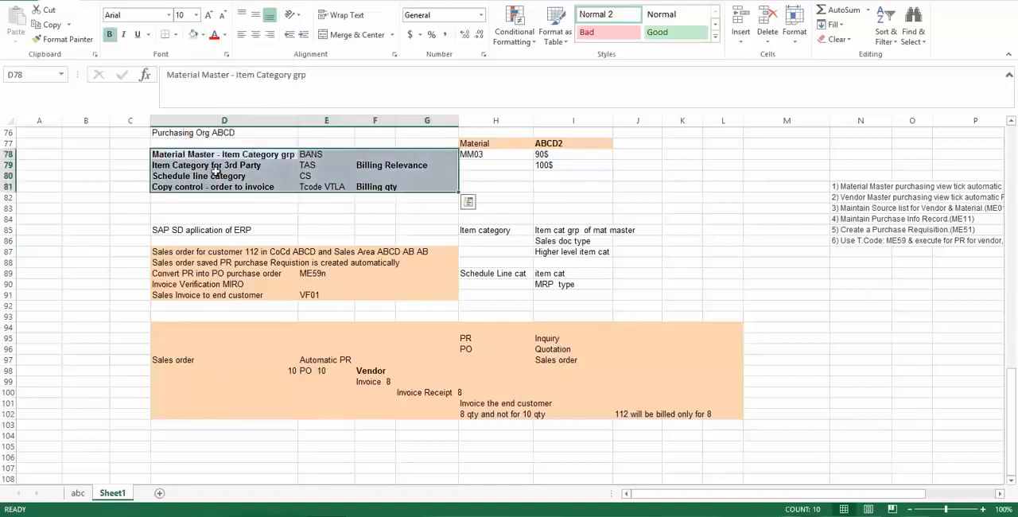
click(539, 292)
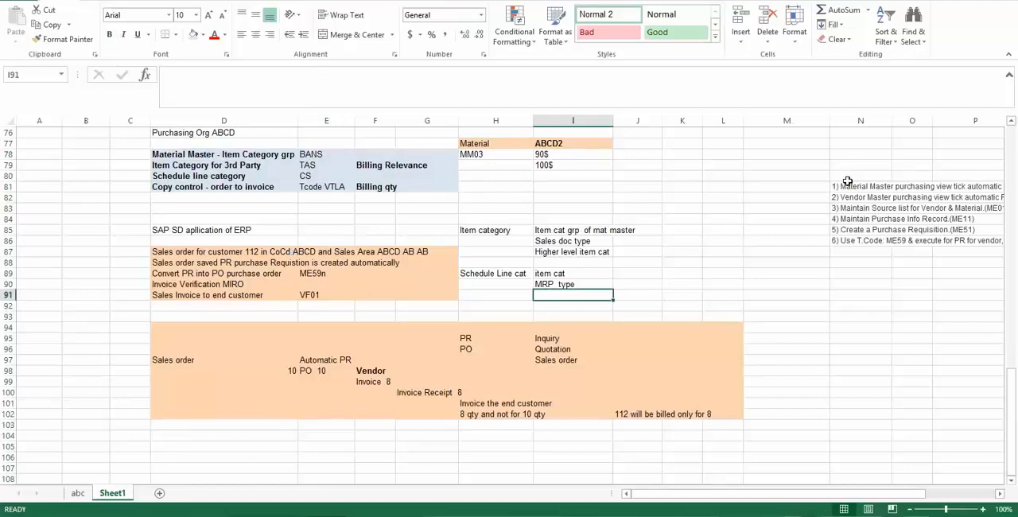
- Review the six automatic purchase order setup notes in N81:N86 against the ME59n code in cell E89
drag(848, 183, 860, 239)
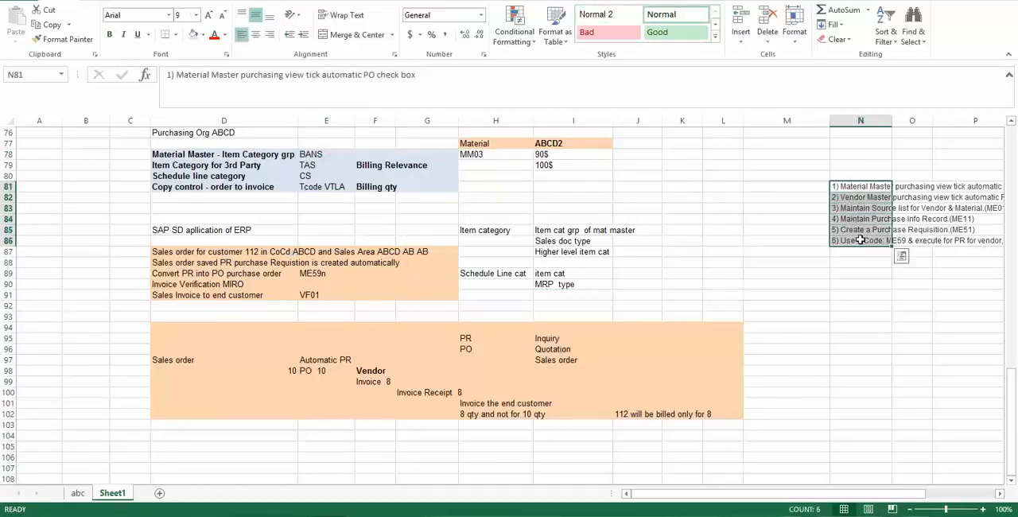
click(852, 185)
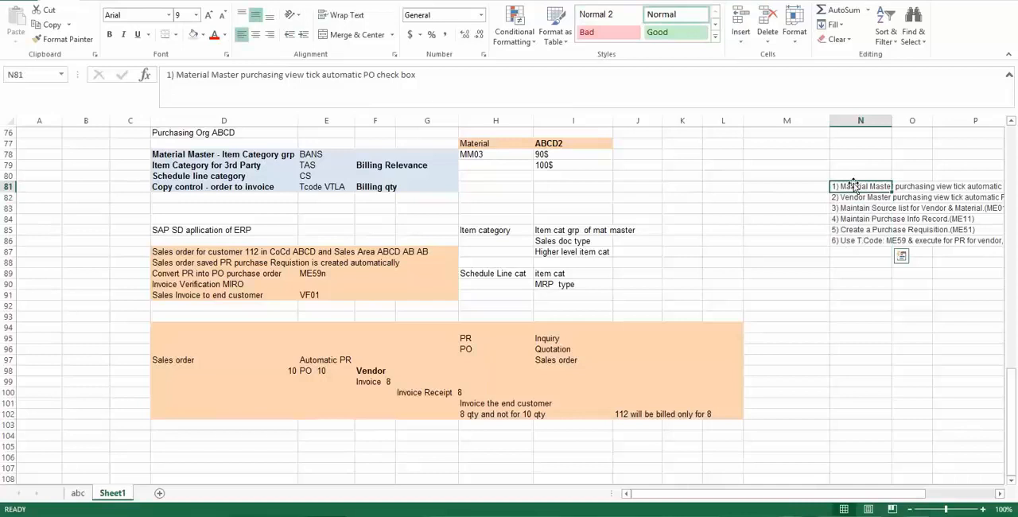
click(316, 273)
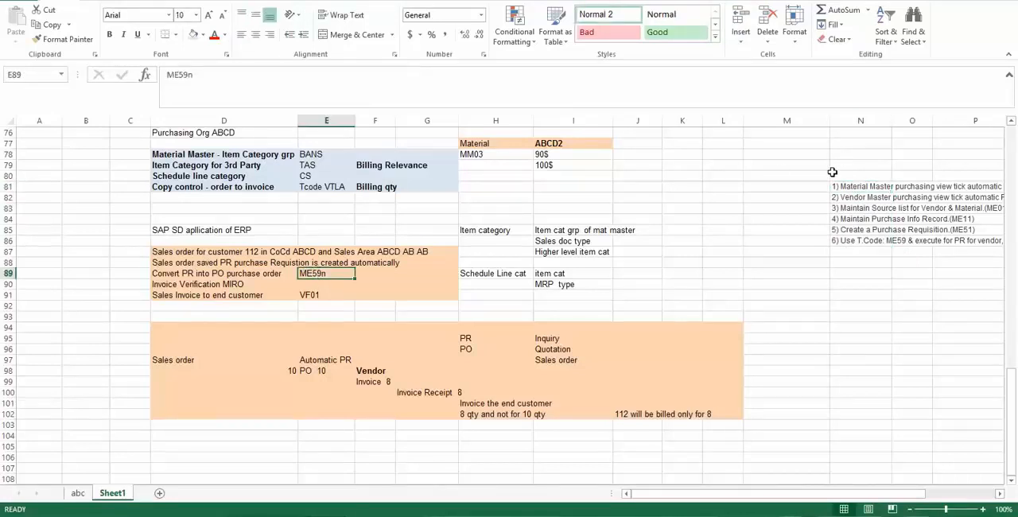
drag(837, 186, 845, 241)
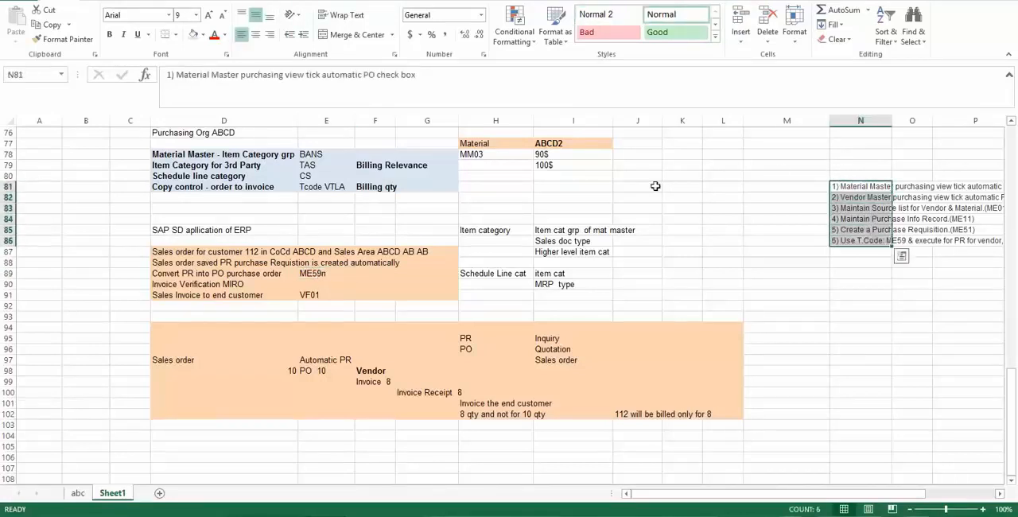
click(793, 163)
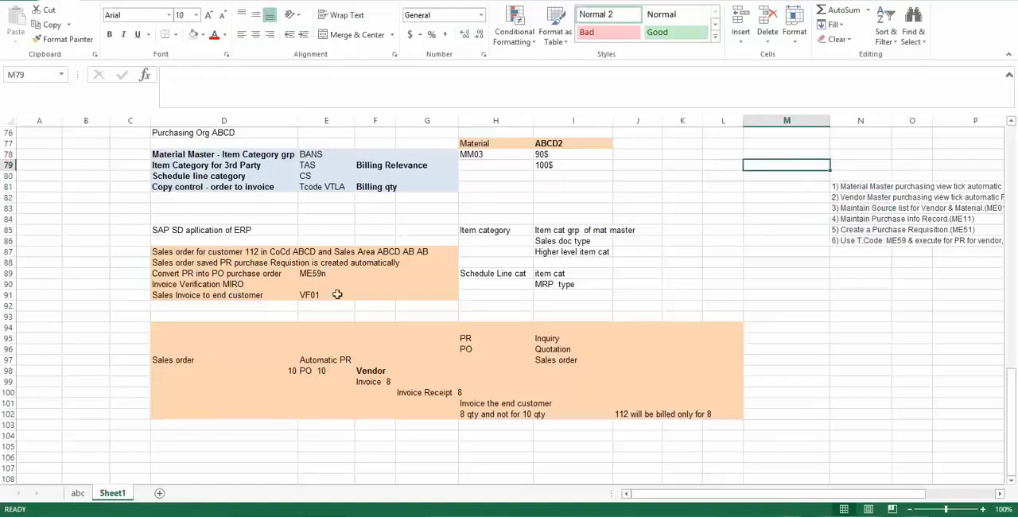
- Enter the transaction code ME21n in cell F89, in the row for converting the PR into a purchase order
click(189, 274)
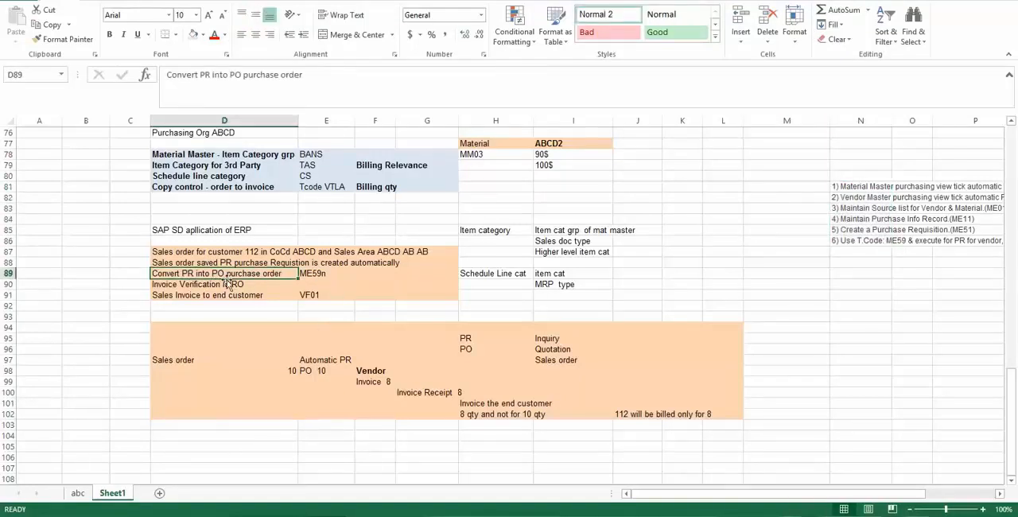
click(370, 277)
text(ME21n)
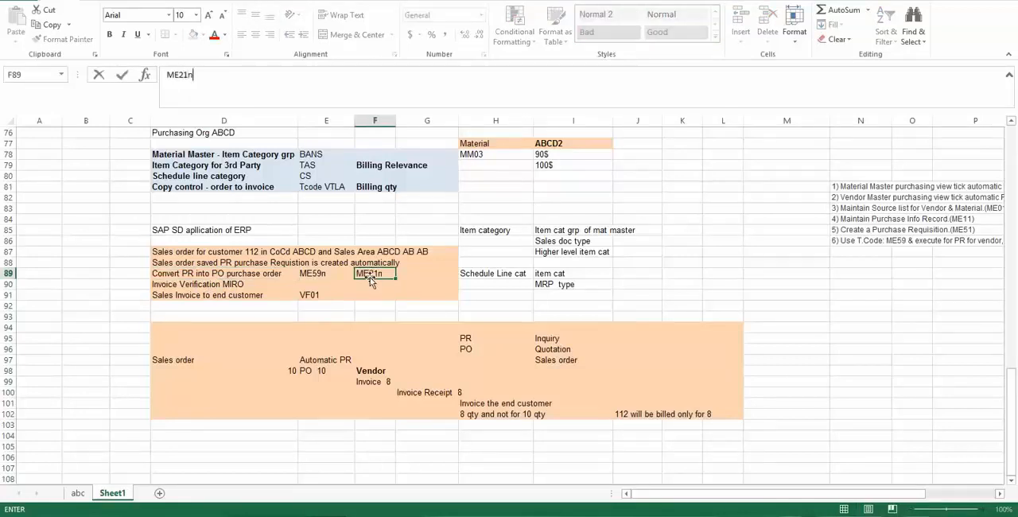
key(Return)
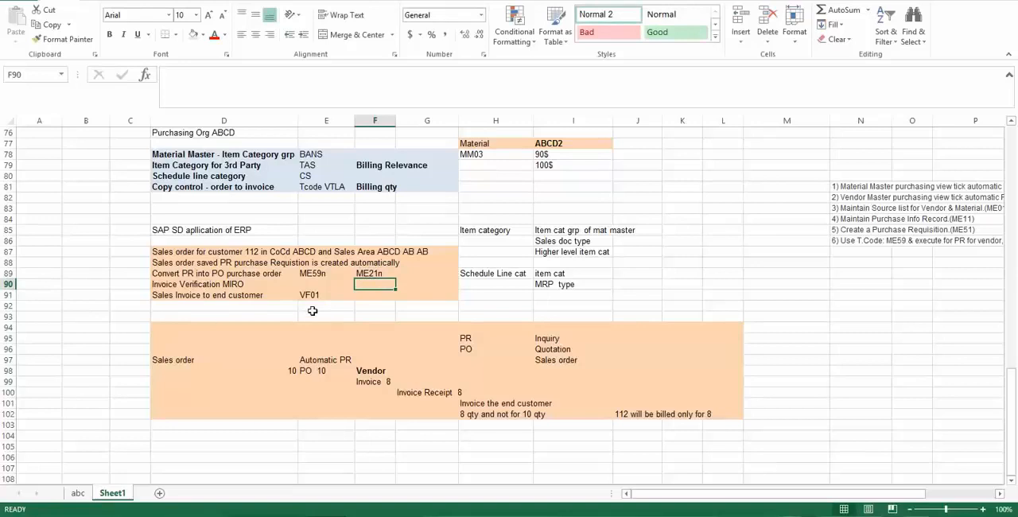
- Review the PR conversion note in D89 alongside the PR, PO and Inquiry entries in rows 95 and 96
click(188, 437)
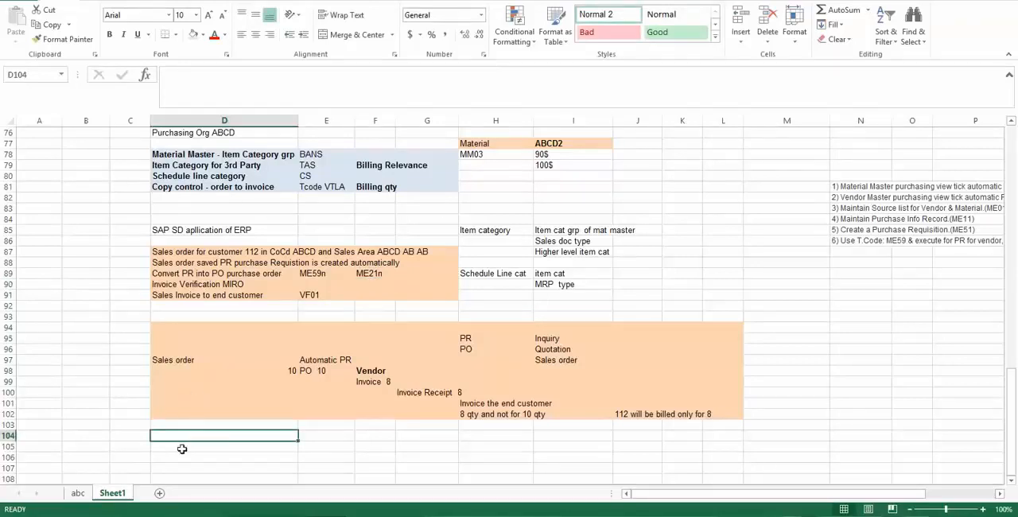
click(185, 448)
click(185, 276)
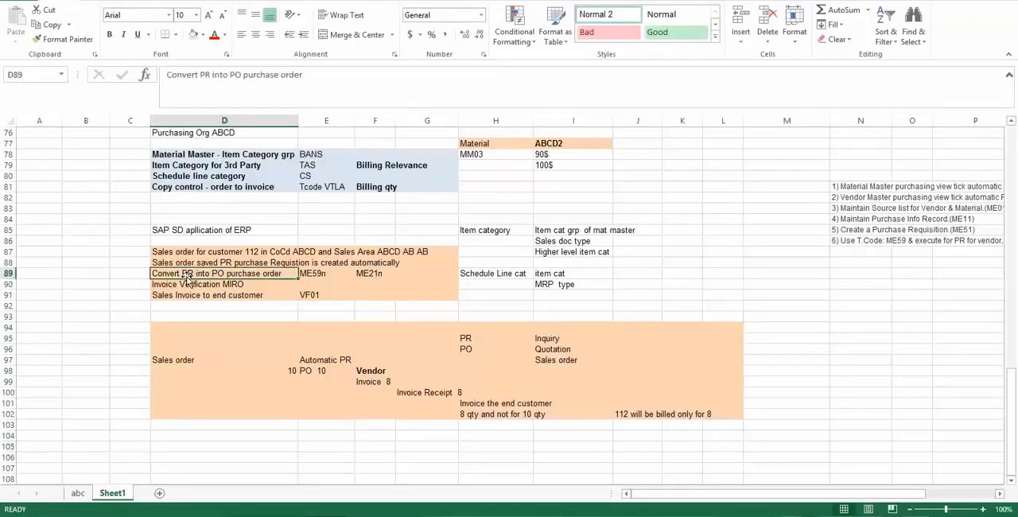
click(469, 341)
click(547, 338)
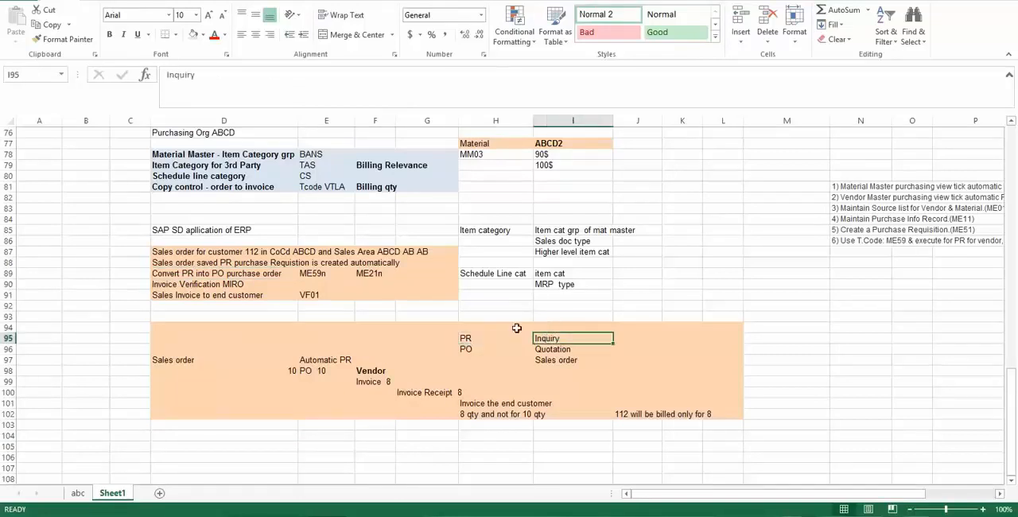
click(469, 338)
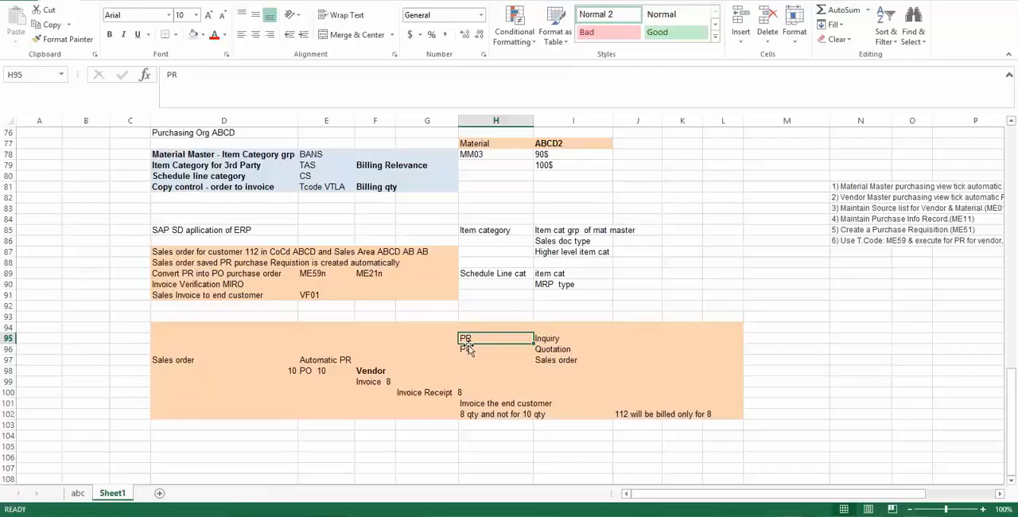
click(469, 348)
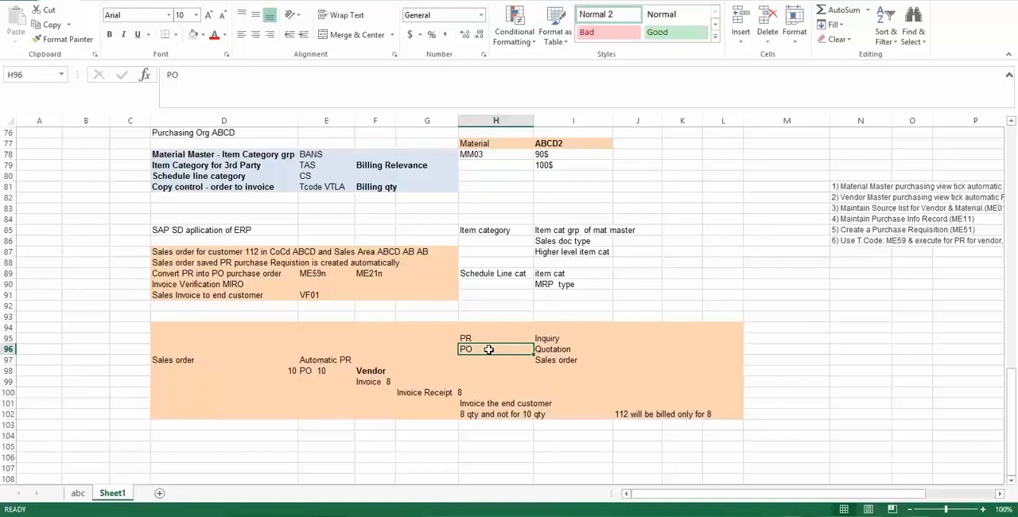
- Review the customer, vendor and company code ABCD entries in rows 71 to 74
click(502, 197)
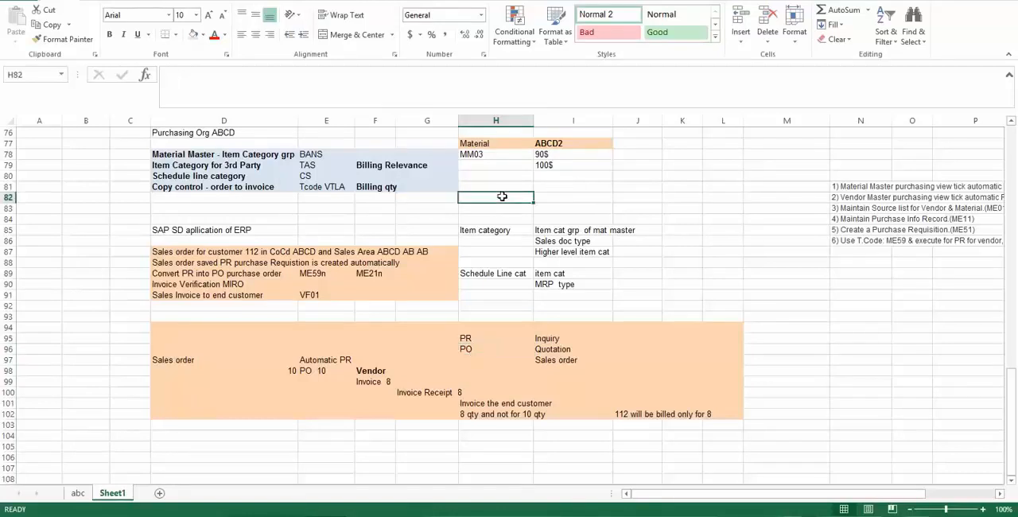
key(Up)
key(Up)
key(Up)
key(Up)
key(Up)
key(Up)
key(Up)
key(Up)
key(Up)
key(Up)
key(Up)
key(Up)
key(Up)
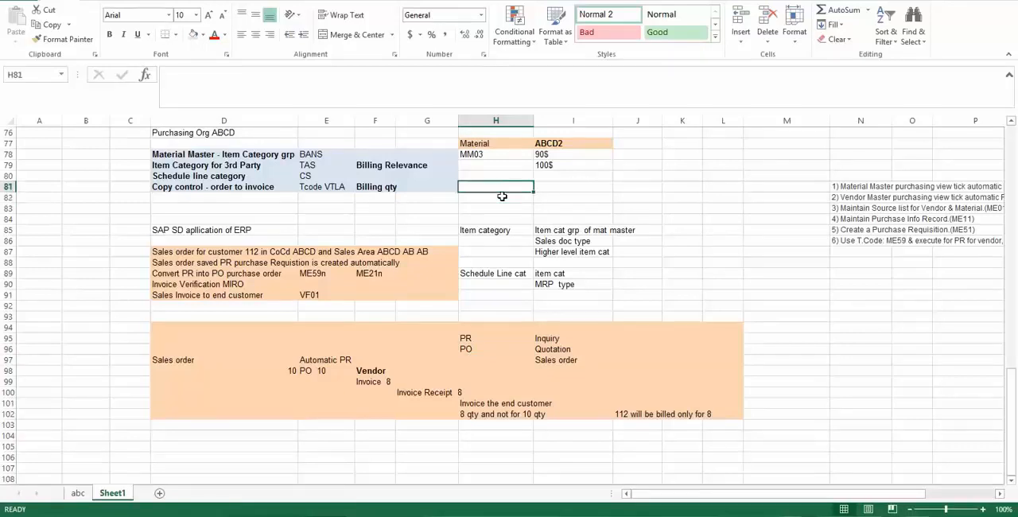
click(485, 189)
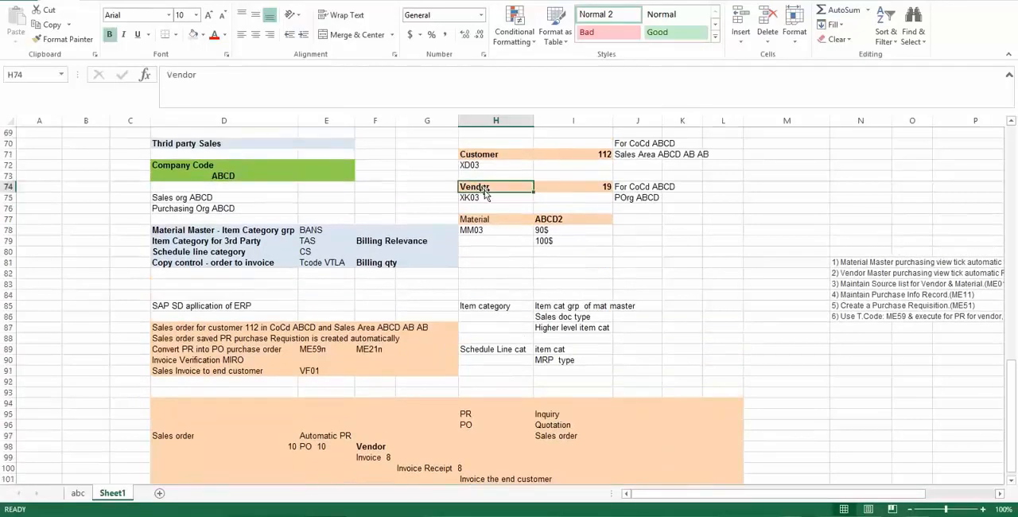
click(480, 156)
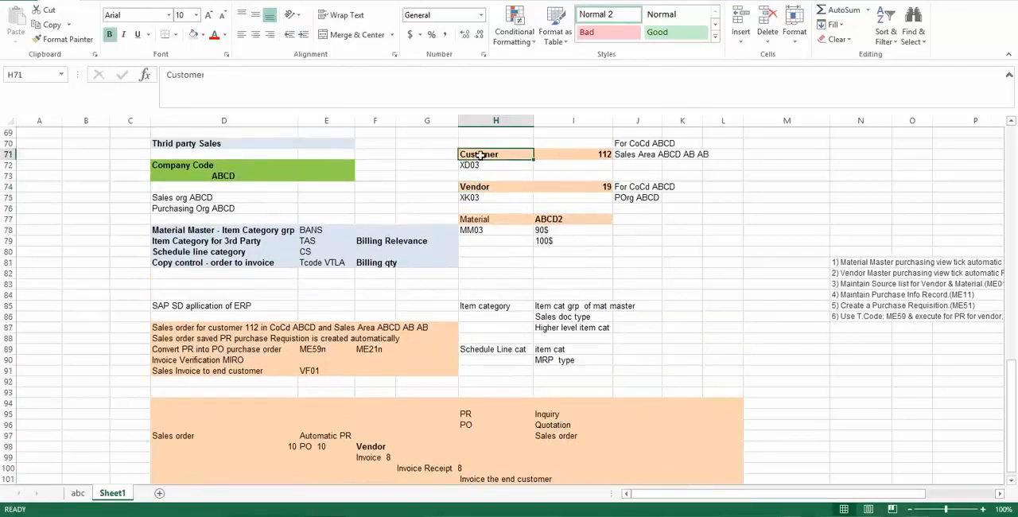
click(479, 189)
click(255, 171)
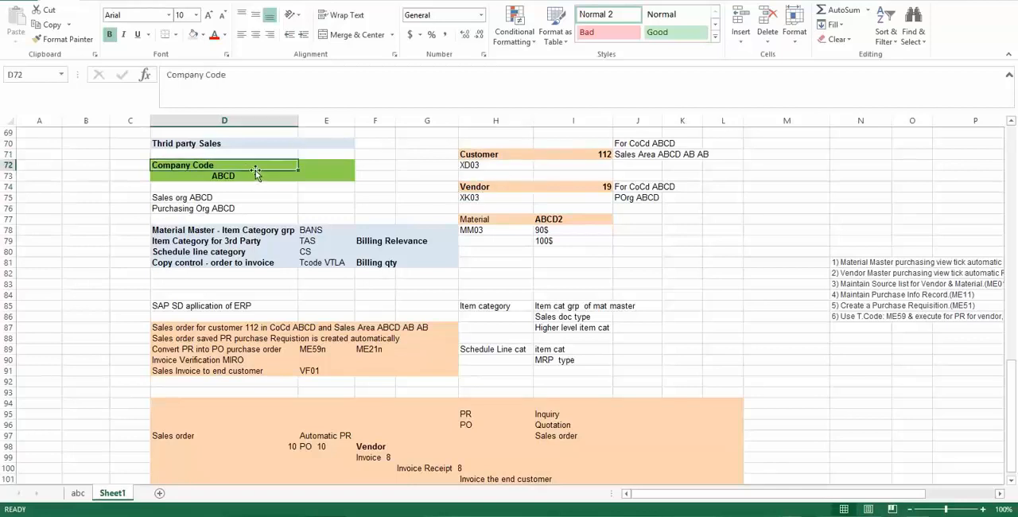
click(244, 176)
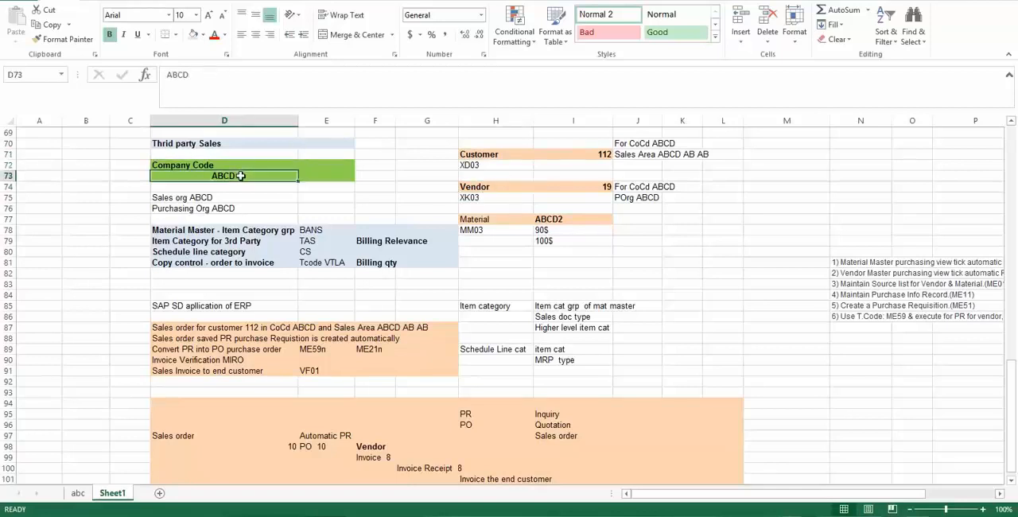
click(502, 155)
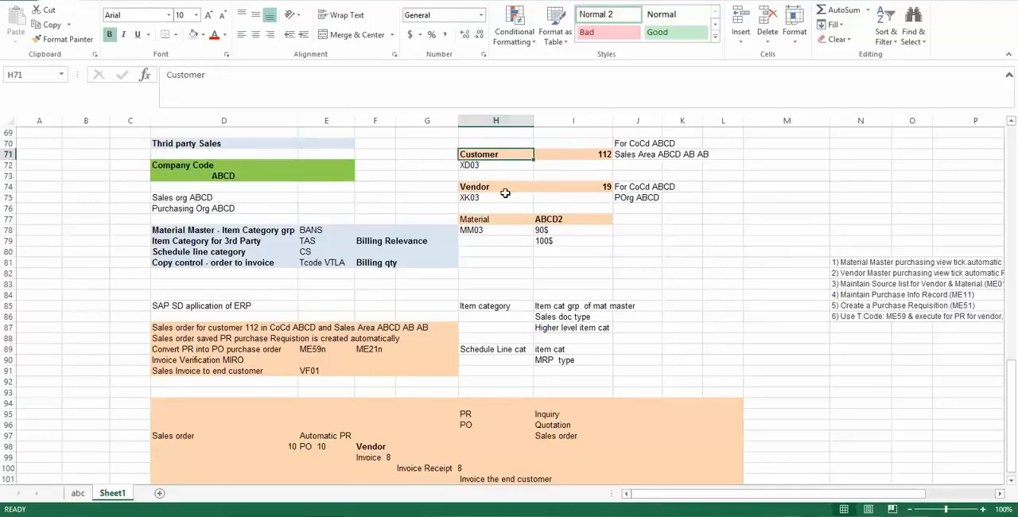
- Go to the empty rows below the shaded end-customer invoice flow, in column H
key(Down)
key(Down)
key(Down)
key(Down)
key(Down)
key(Down)
key(Down)
key(Down)
key(Down)
key(Down)
key(Down)
key(Down)
key(Down)
key(Down)
key(Down)
key(Down)
key(Down)
key(Down)
key(Down)
key(Down)
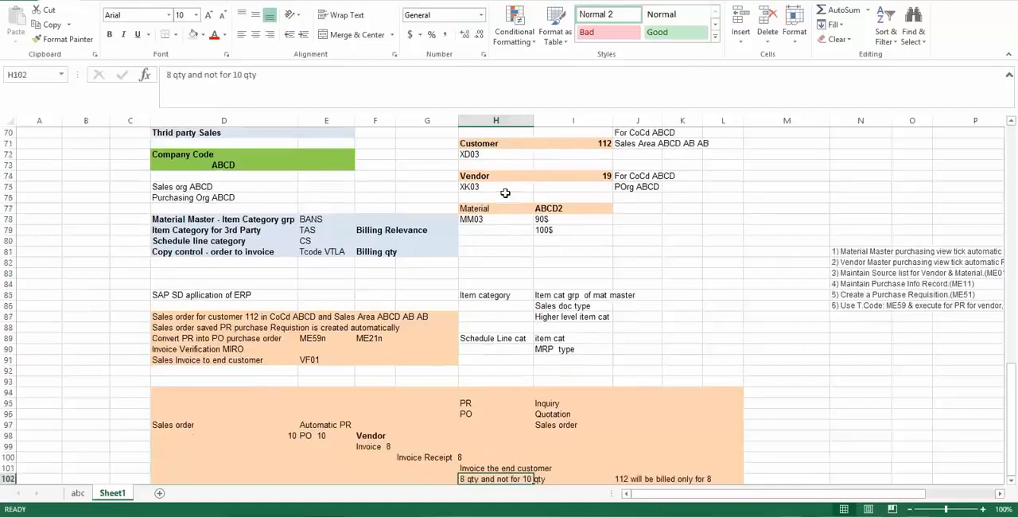
key(Down)
key(Down)
key(Down)
key(Down)
key(Down)
key(Down)
key(Down)
key(Down)
key(Down)
key(Down)
key(Down)
key(Down)
key(Down)
key(Down)
key(Down)
key(Down)
key(Down)
key(Down)
key(Down)
key(Down)
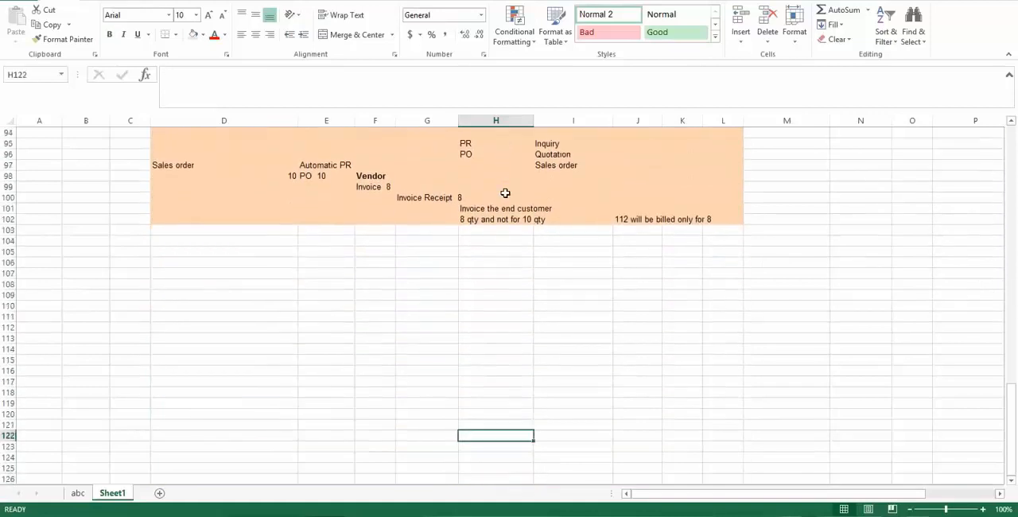
- Return to the third-party sales overview with the company code, customer, vendor and material entries from row 69 onward
key(Up)
key(Up)
key(Up)
key(Up)
key(Up)
key(Up)
key(Up)
key(Up)
key(Up)
key(Up)
key(Up)
key(Up)
key(Up)
key(Up)
key(Up)
key(Up)
key(Up)
key(Up)
key(Up)
key(Up)
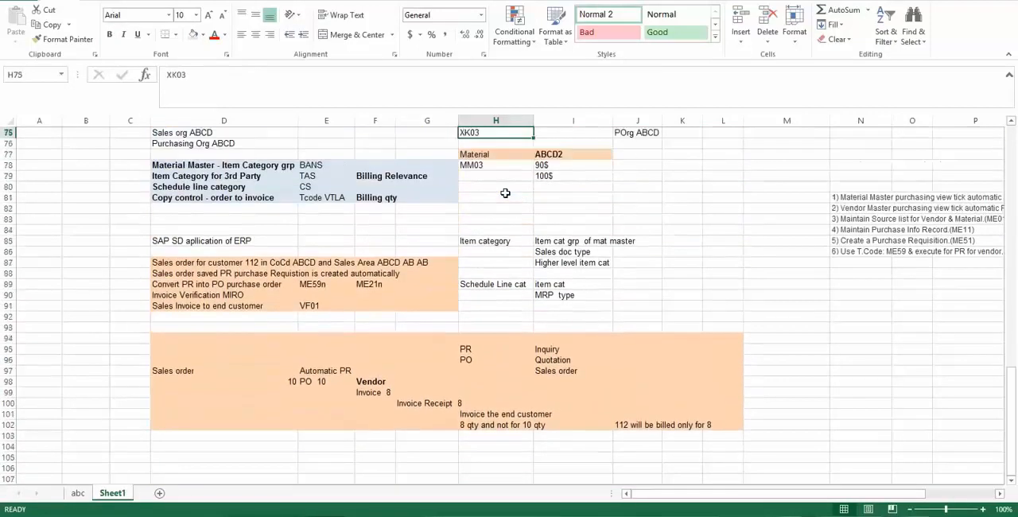
key(Up)
key(Up)
key(Up)
key(Up)
key(Up)
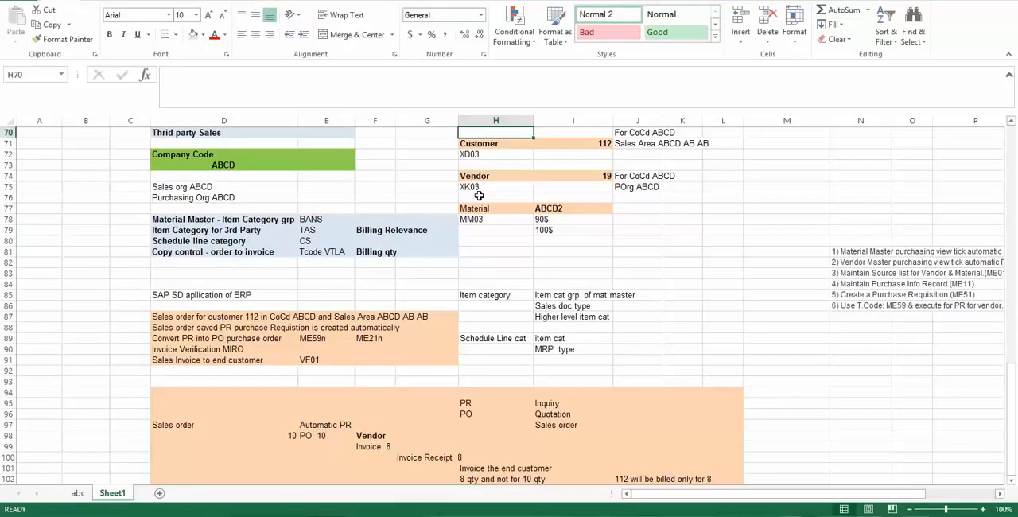
key(Up)
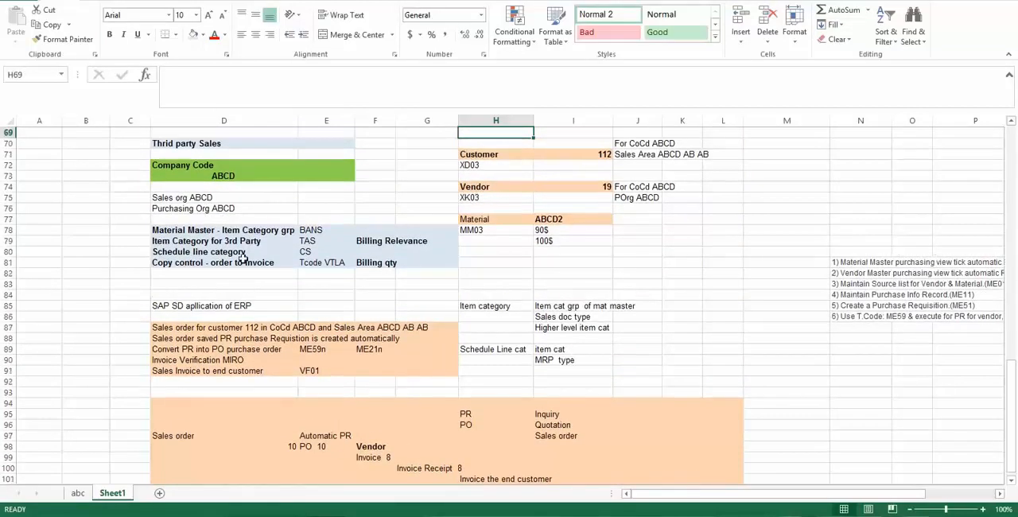
- Switch to SAP and start creating a sales order with transaction VA01
mouse_move(249, 515)
click(306, 477)
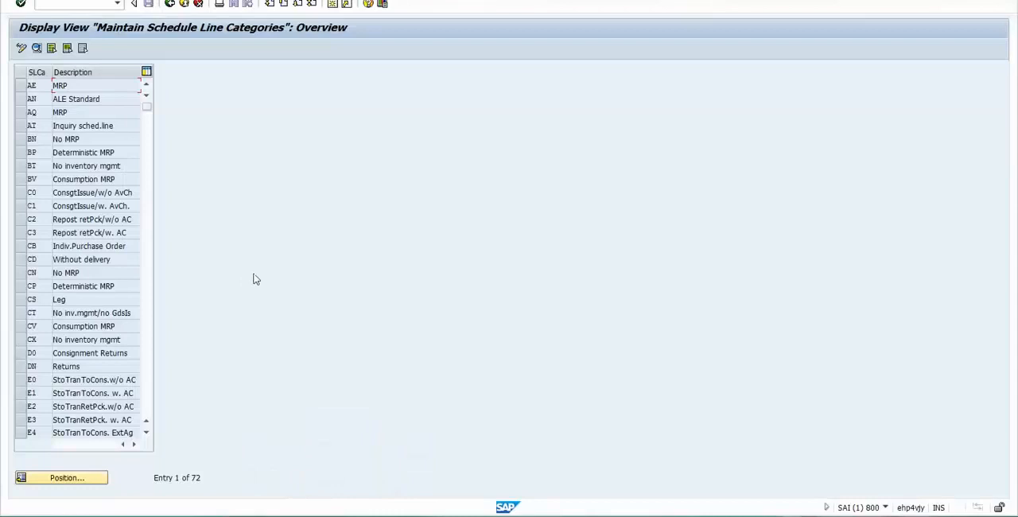
text(/nva01)
key(Return)
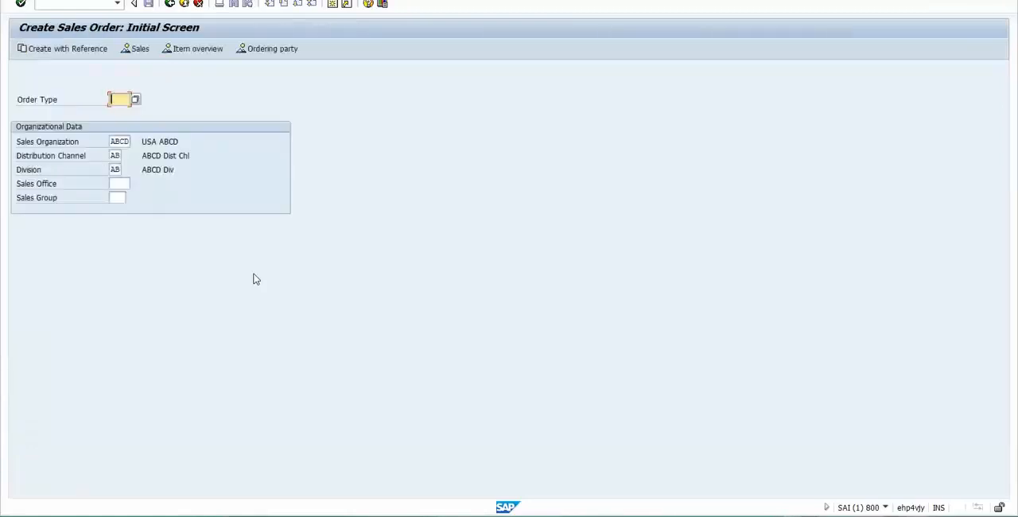
- Set the order type to OR and continue to the standard order overview for sales area ABCD / AB / AB
text(or)
click(65, 110)
key(Return)
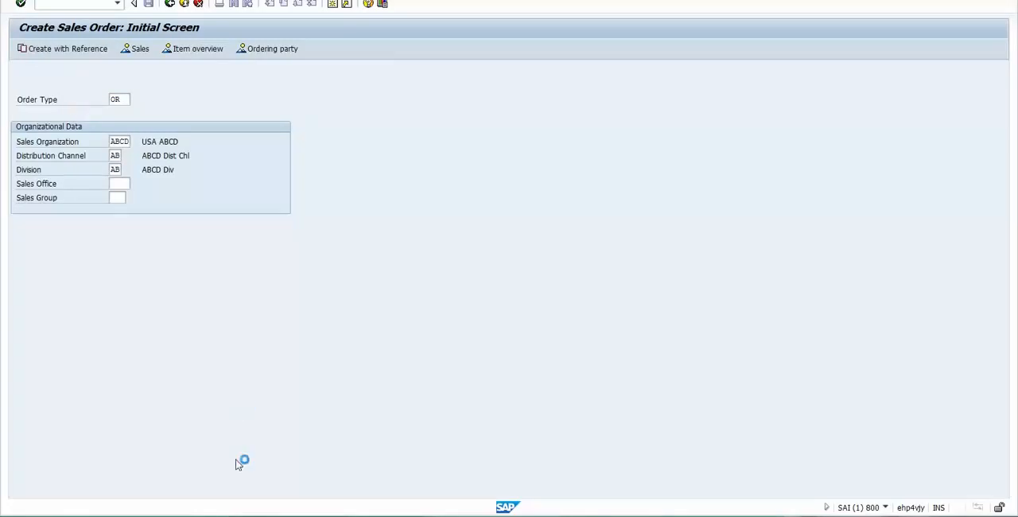
mouse_move(249, 516)
click(281, 473)
click(89, 5)
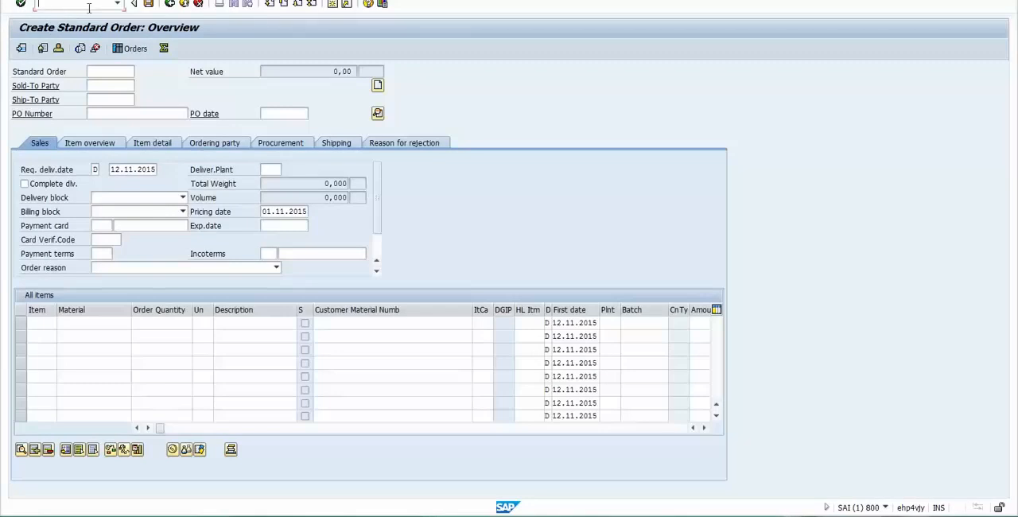
- Look up the customer number in the Excel sheet and enter it as both sold-to party and ship-to party in the SAP order
click(114, 85)
key(alt+Tab)
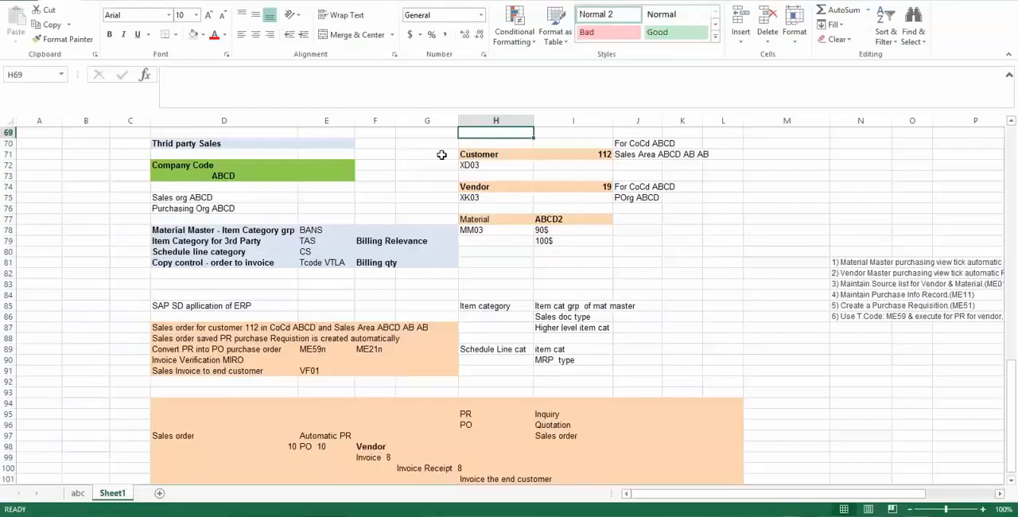
click(591, 154)
key(alt+Tab)
text(112)
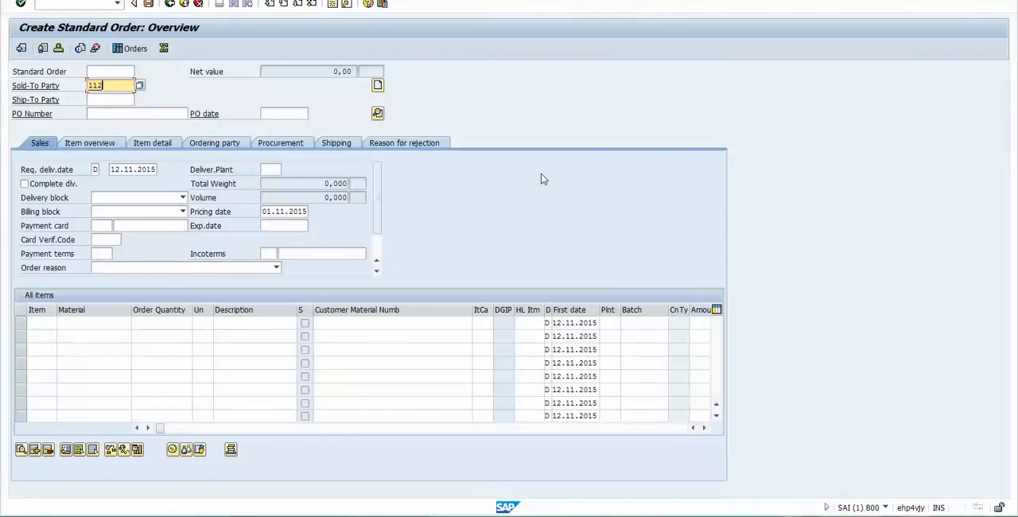
key(Tab)
text(111)
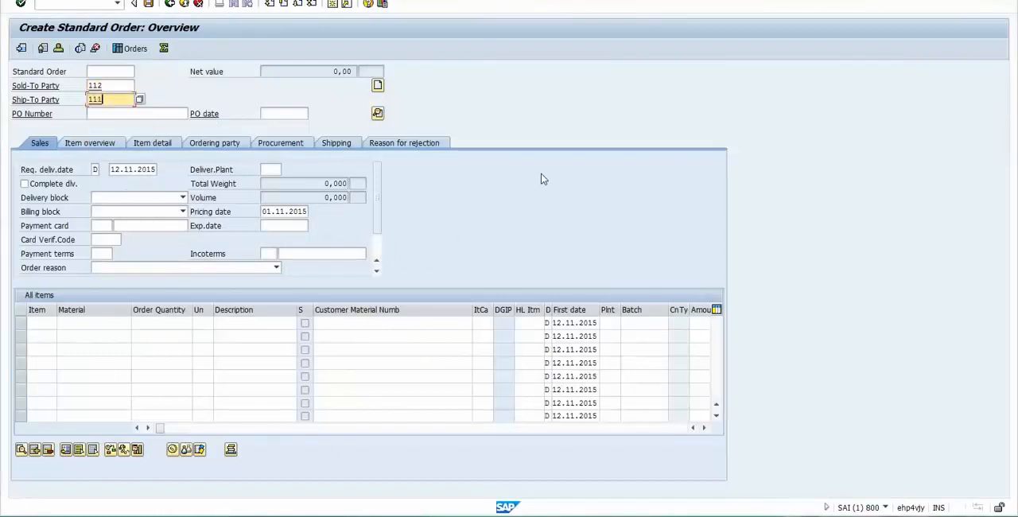
text(2)
key(Tab)
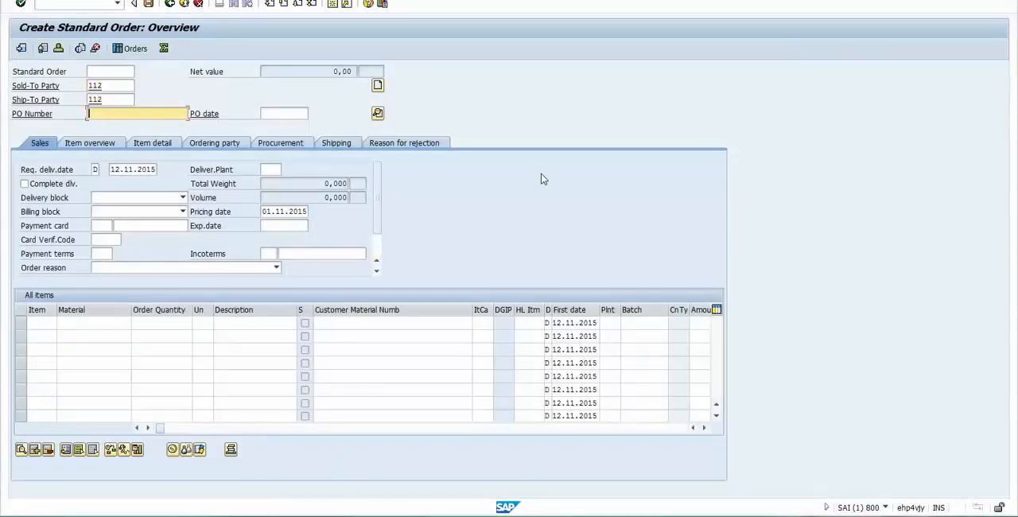
- Enter 3rd Party Sale as the PO number and 01.11.2015 as the PO date
text(TH)
key(BackSpace)
key(BackSpace)
text(3rd)
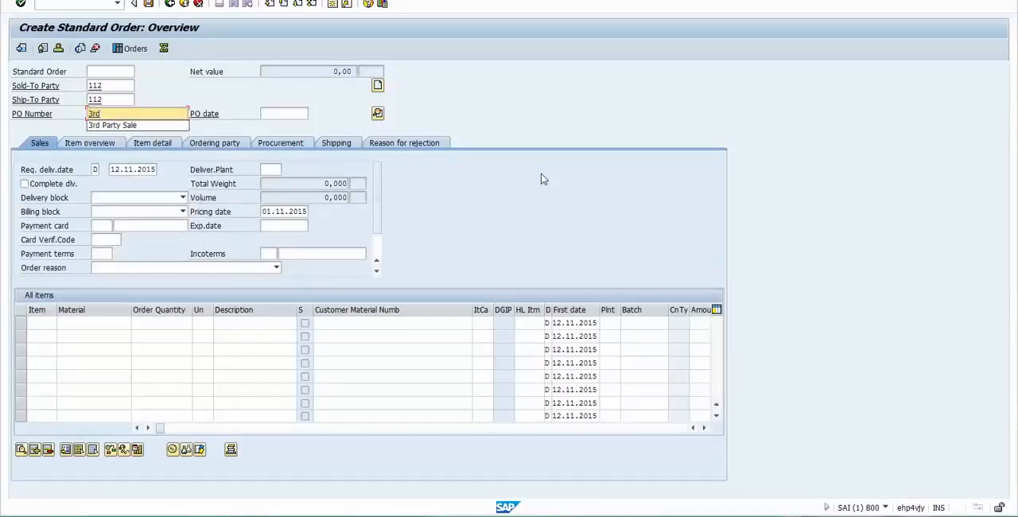
key(Down)
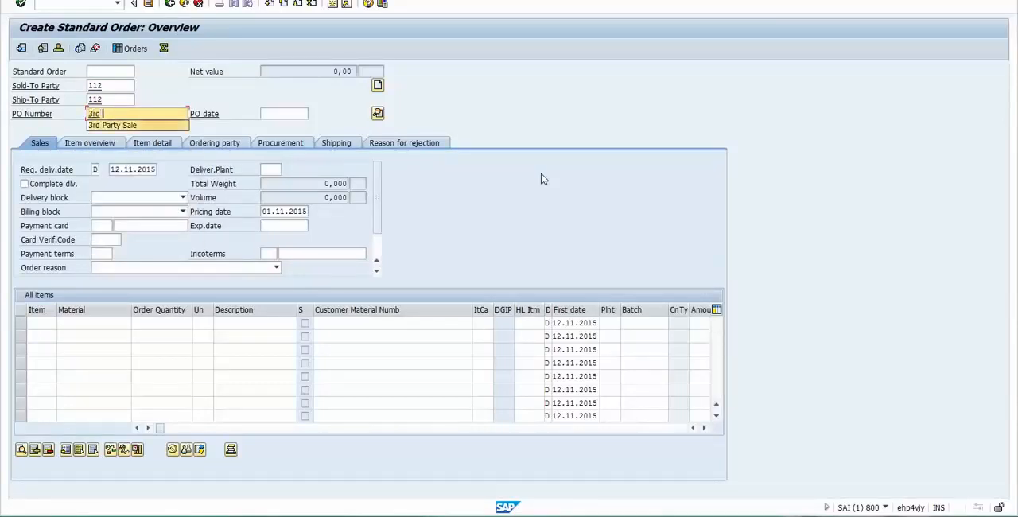
key(Return)
key(Tab)
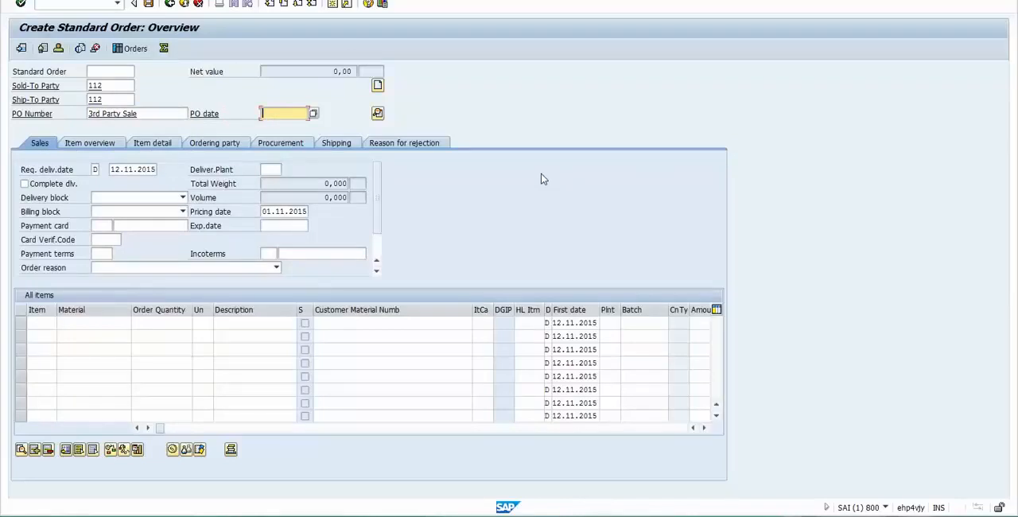
click(313, 114)
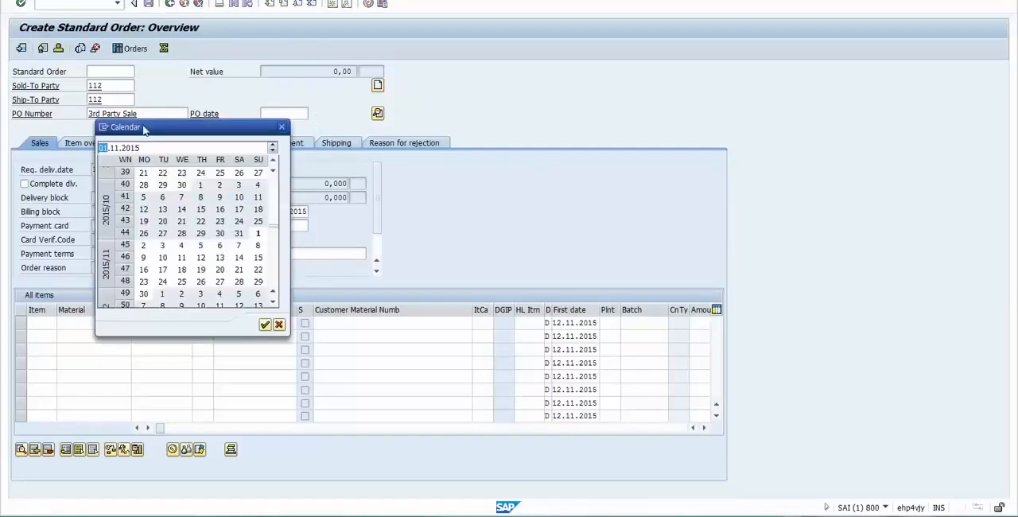
key(Return)
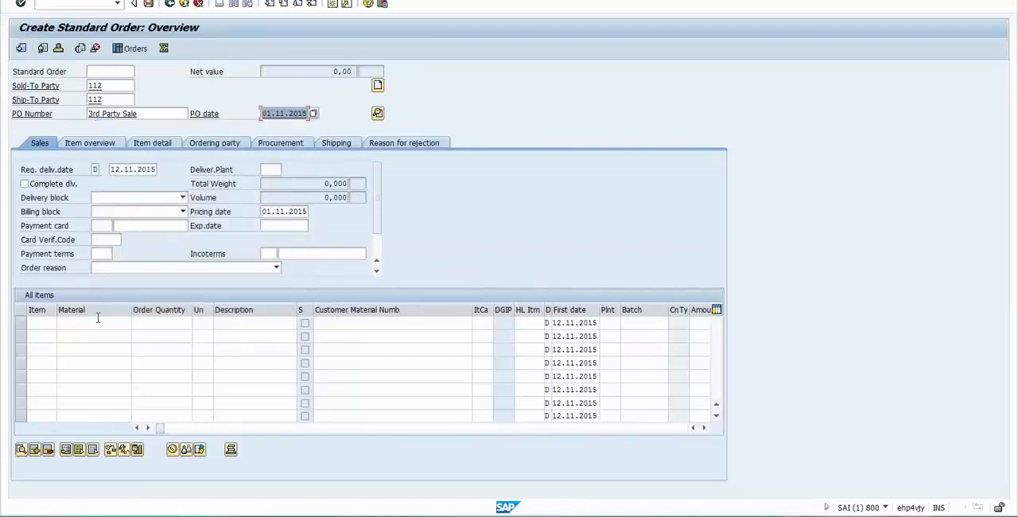
- Enter material ABCD2 with an order quantity of 2 in the first item row
click(91, 321)
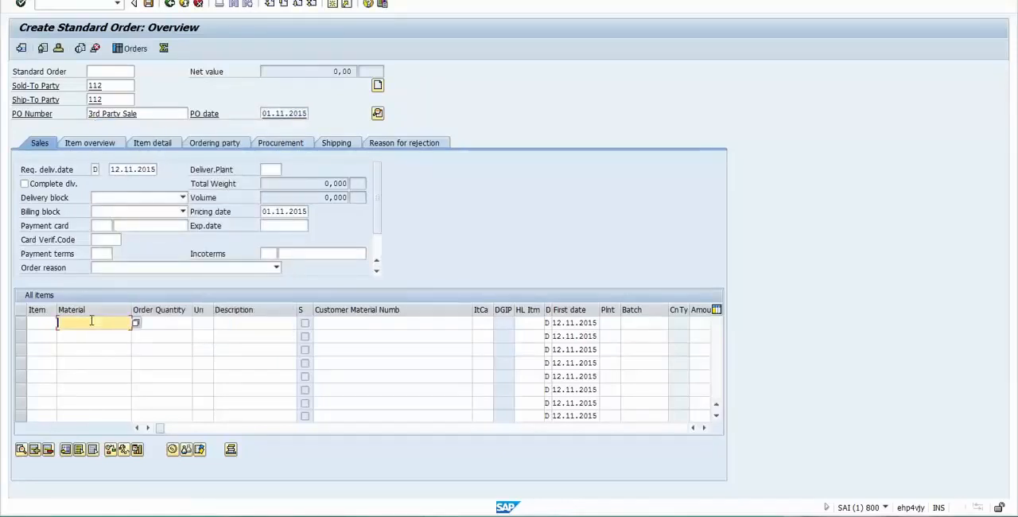
text(ABCD2)
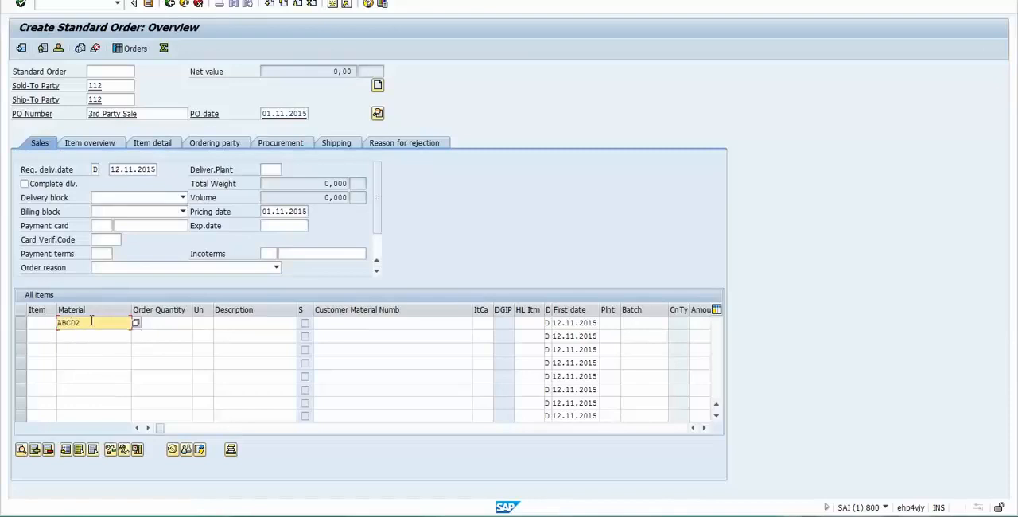
key(Tab)
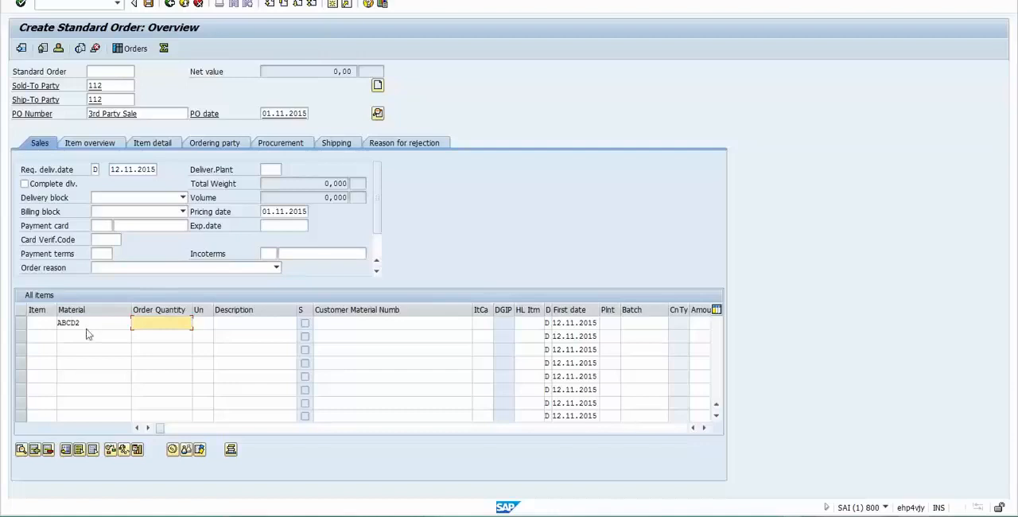
click(89, 324)
click(171, 327)
- Set the item's plant to ABCD, confirm the item, and enter purchasing group 000 in its purchase requisition
click(480, 322)
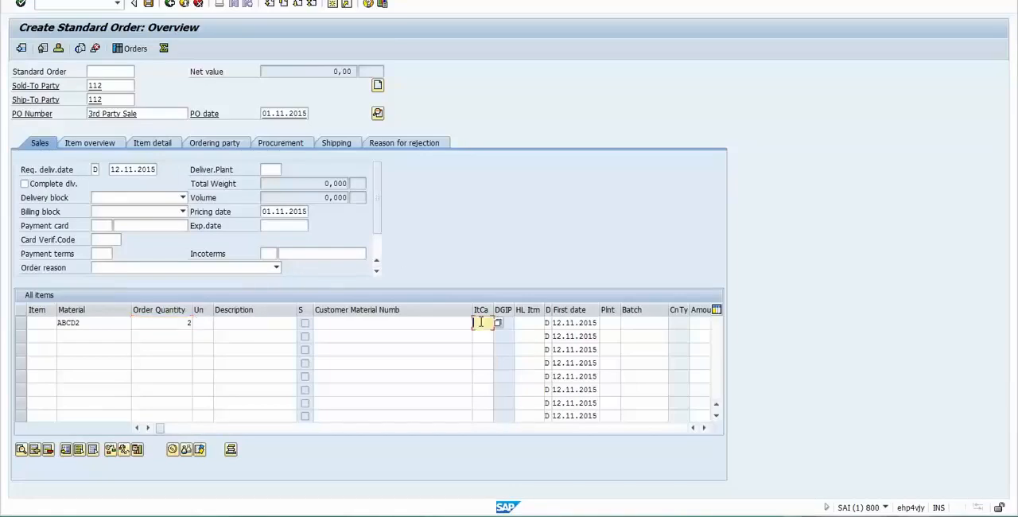
text(E)
key(BackSpace)
key(Tab)
key(Tab)
key(Tab)
key(Tab)
text(ABCD)
key(Return)
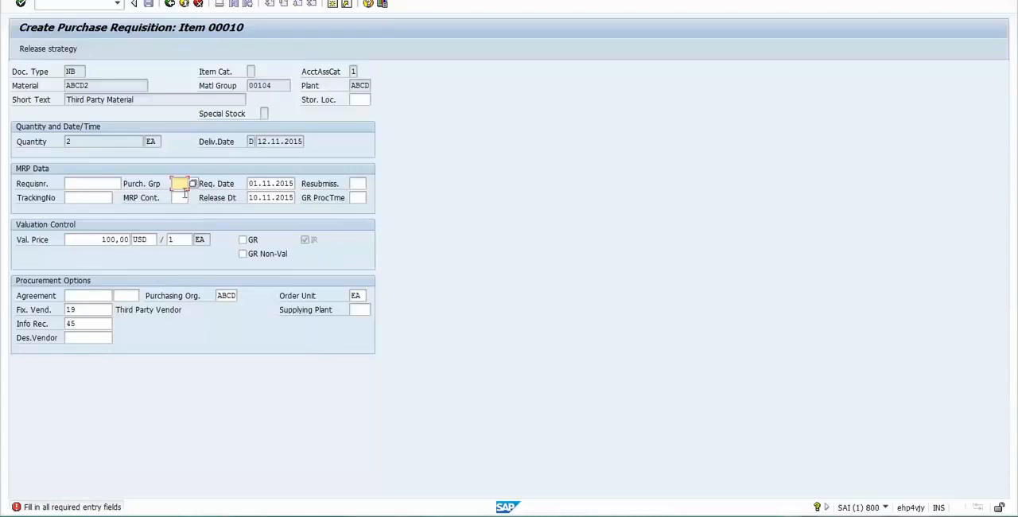
text(000)
key(Return)
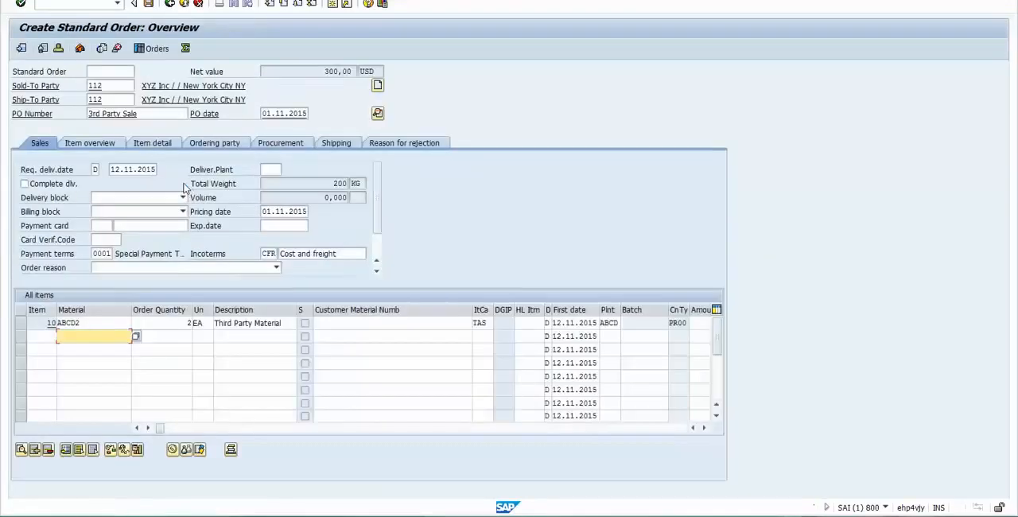
- Review the first item's material, order quantity, item category and condition type, along with the order's net value
click(118, 327)
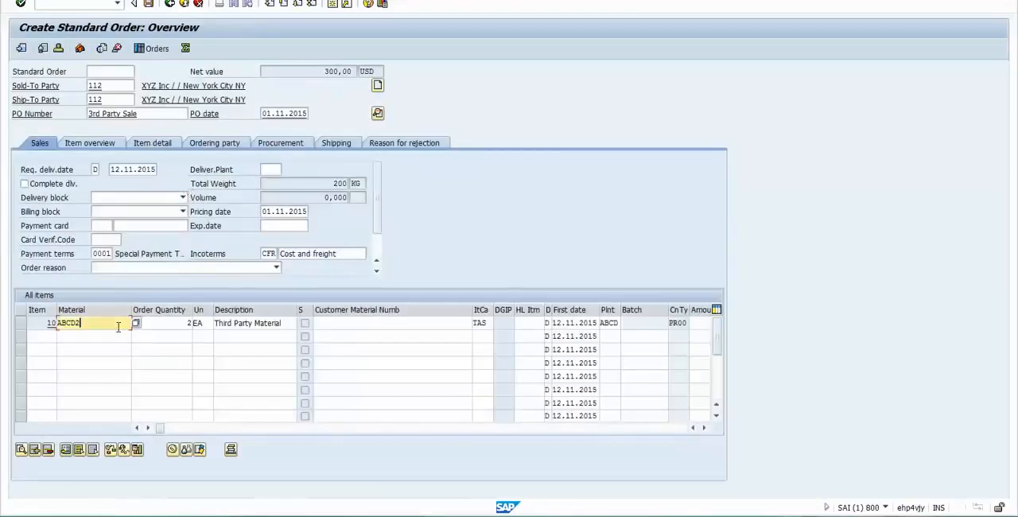
click(163, 327)
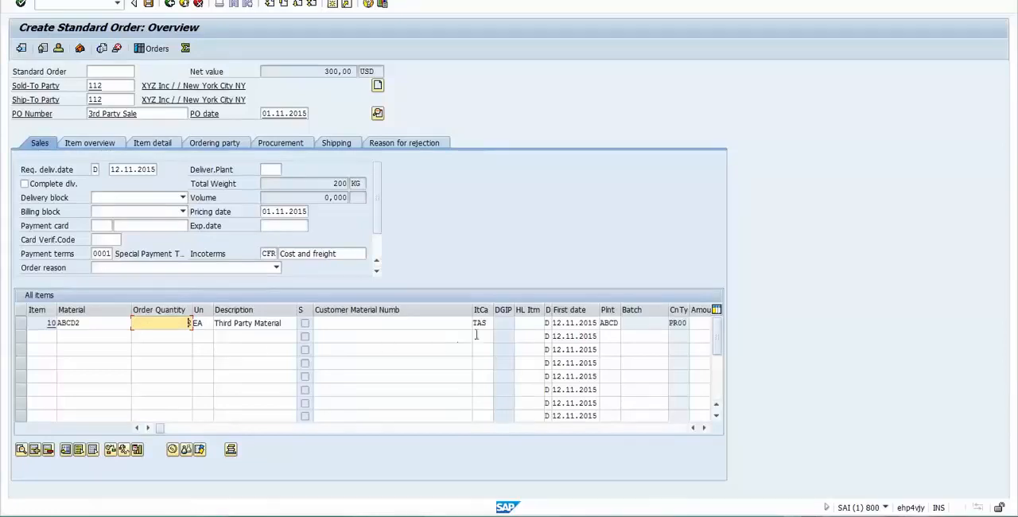
drag(490, 323, 474, 324)
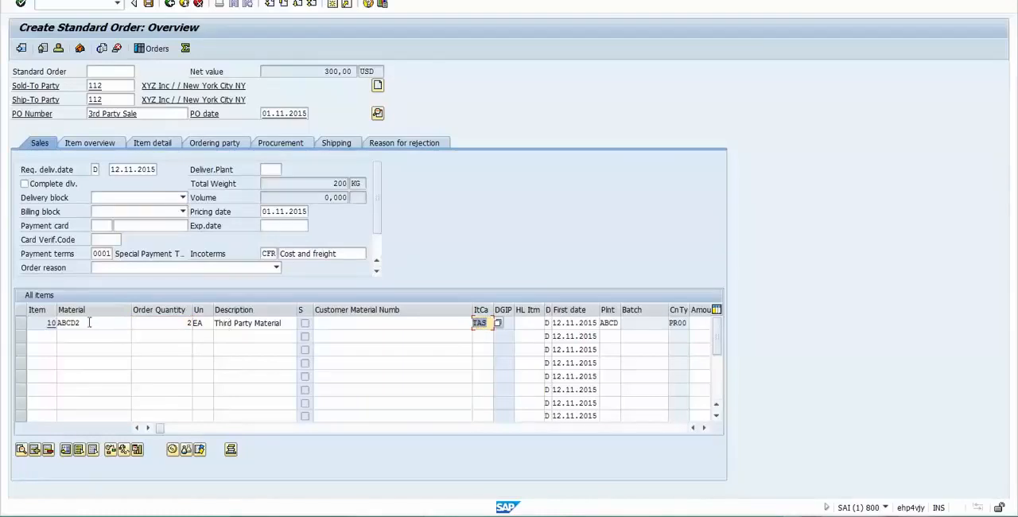
drag(90, 323, 57, 323)
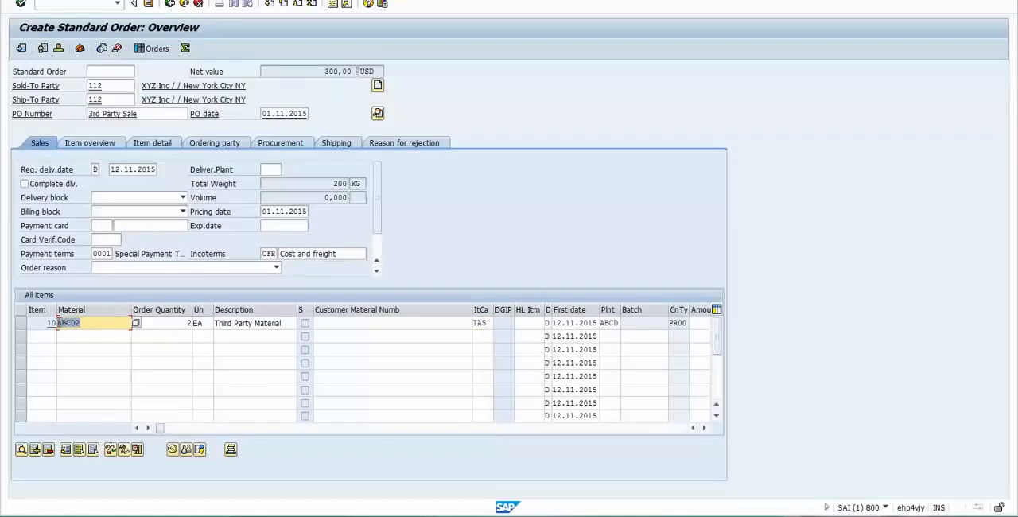
click(94, 323)
click(323, 71)
double_click(323, 71)
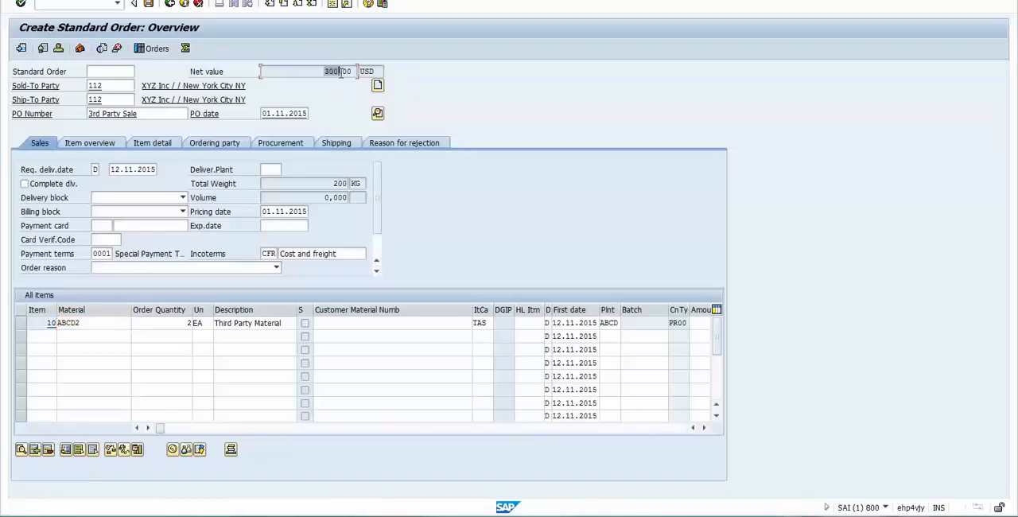
double_click(672, 322)
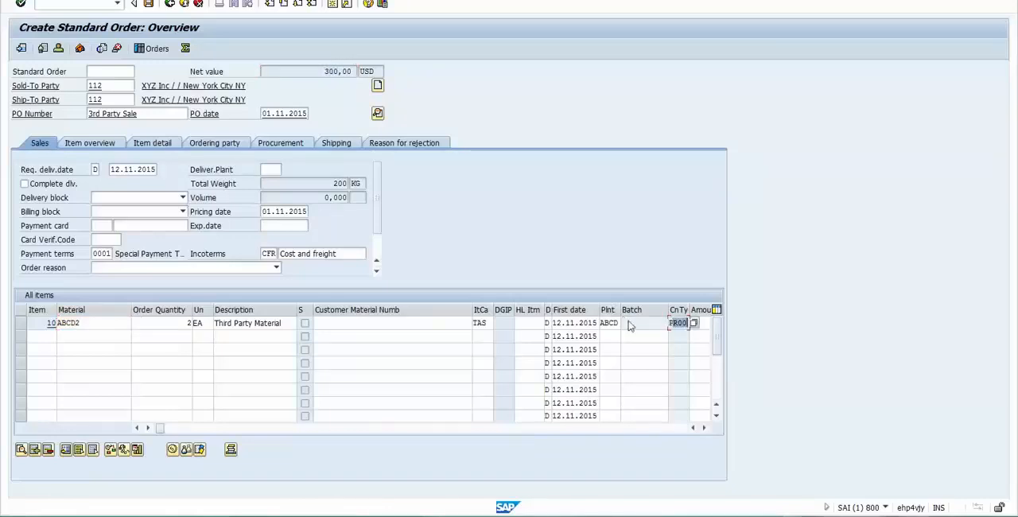
click(485, 322)
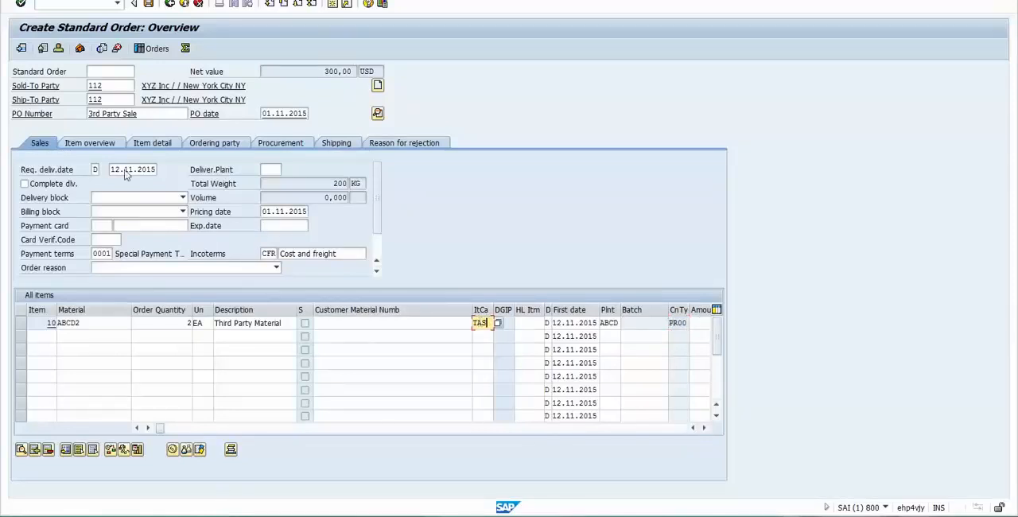
- Check the order's header data and return to the overview to point out the first item's material
click(377, 113)
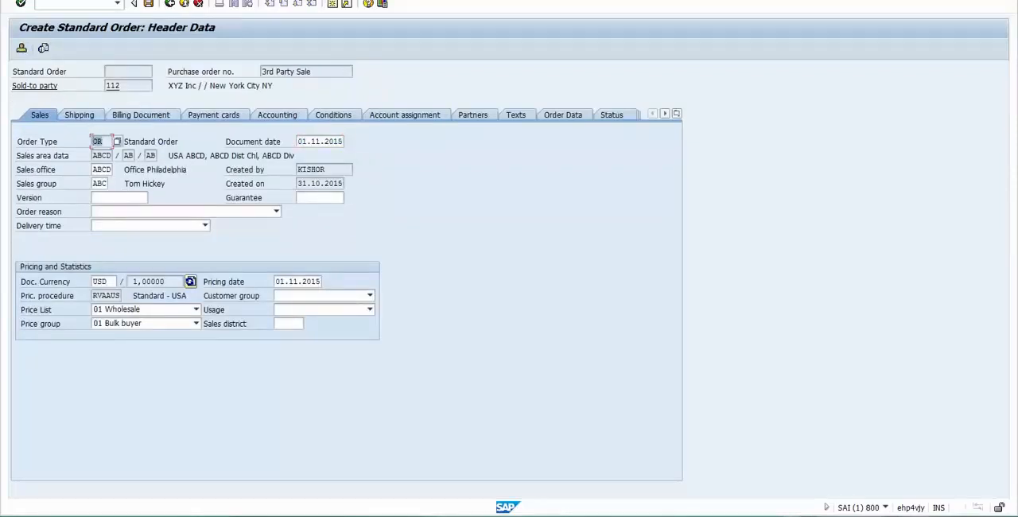
click(169, 4)
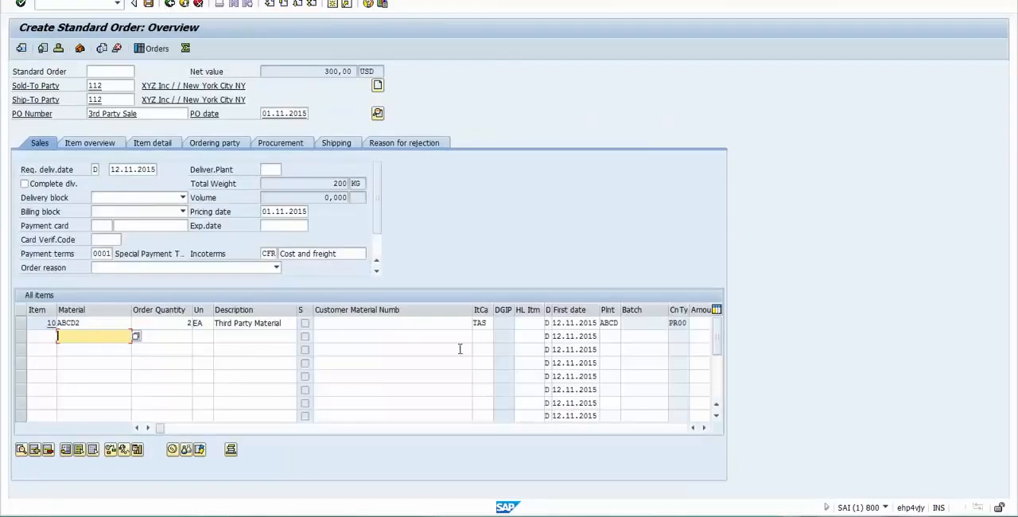
click(89, 323)
drag(94, 322, 53, 318)
click(102, 325)
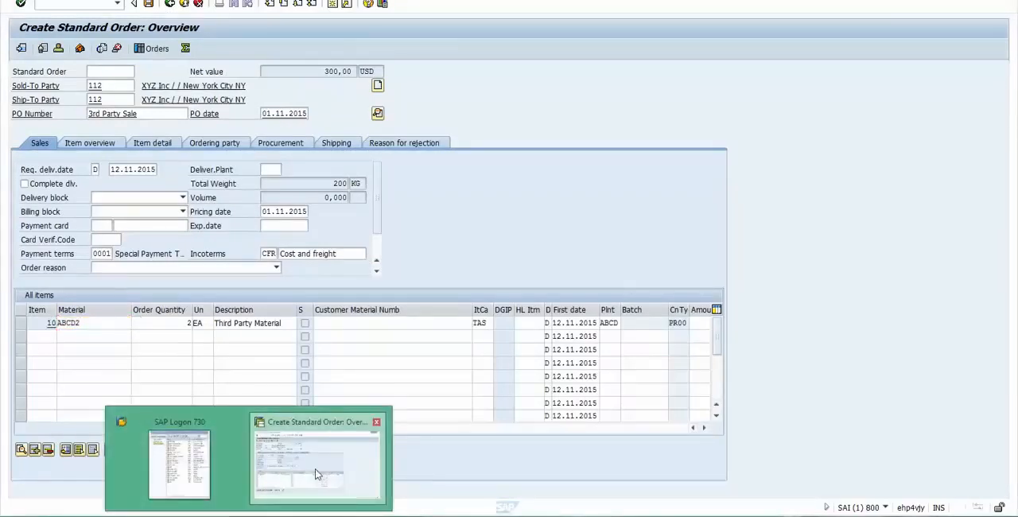
- Open the item category assignment overview in a new session, keeping the unsaved sales order open
key(ctrl+/)
text(/)
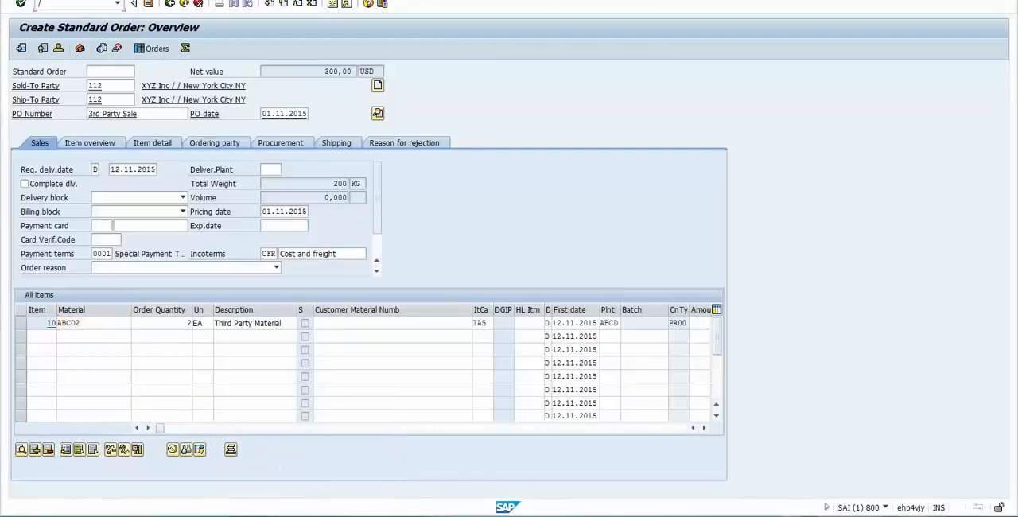
text(ov0v)
key(BackSpace)
key(BackSpace)
key(BackSpace)
key(BackSpace)
key(BackSpace)
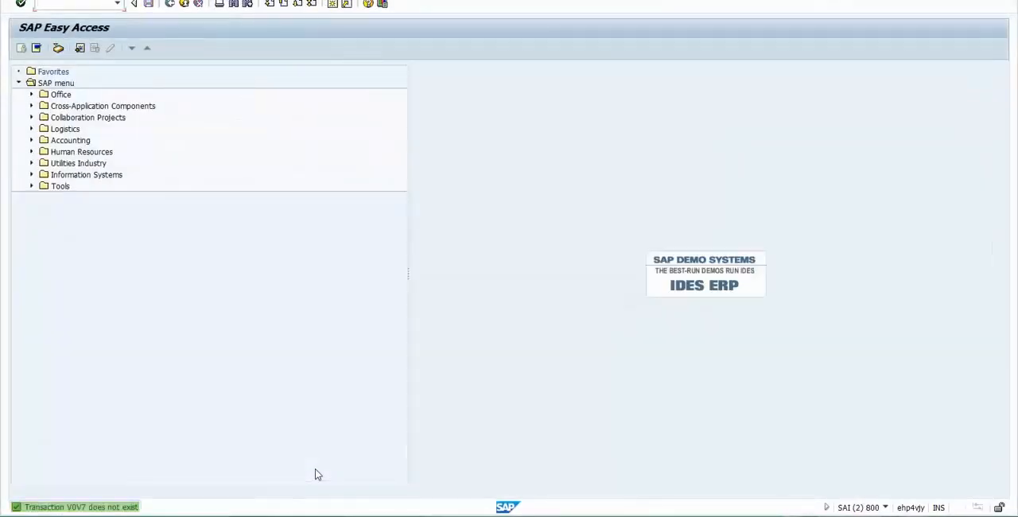
text(/nvov)
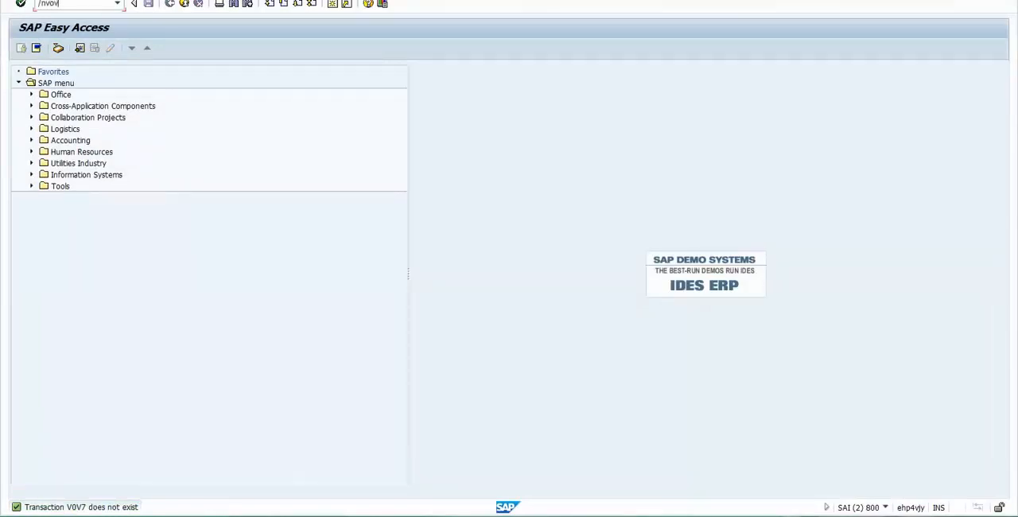
text(7)
key(Return)
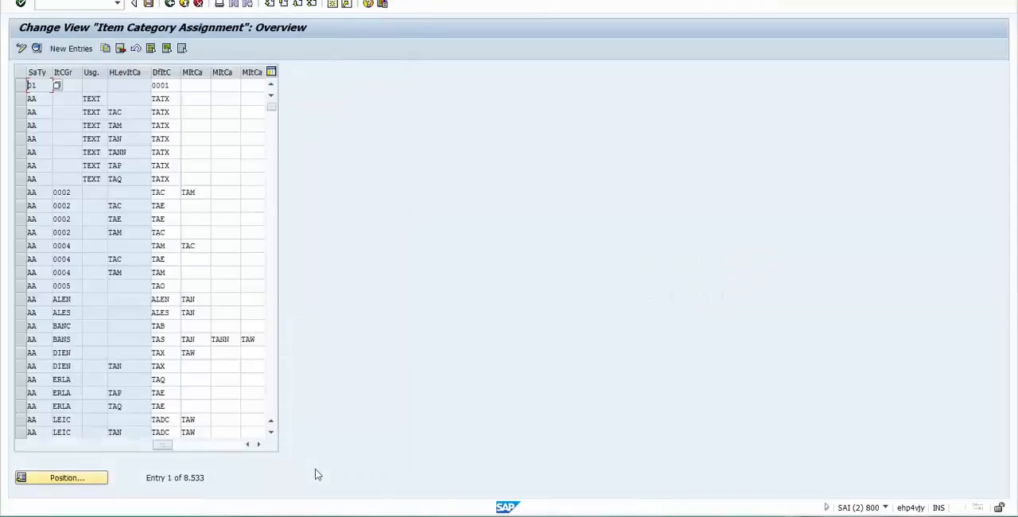
- Position the item category assignment list using sales document type OR and item category group BANS
click(64, 477)
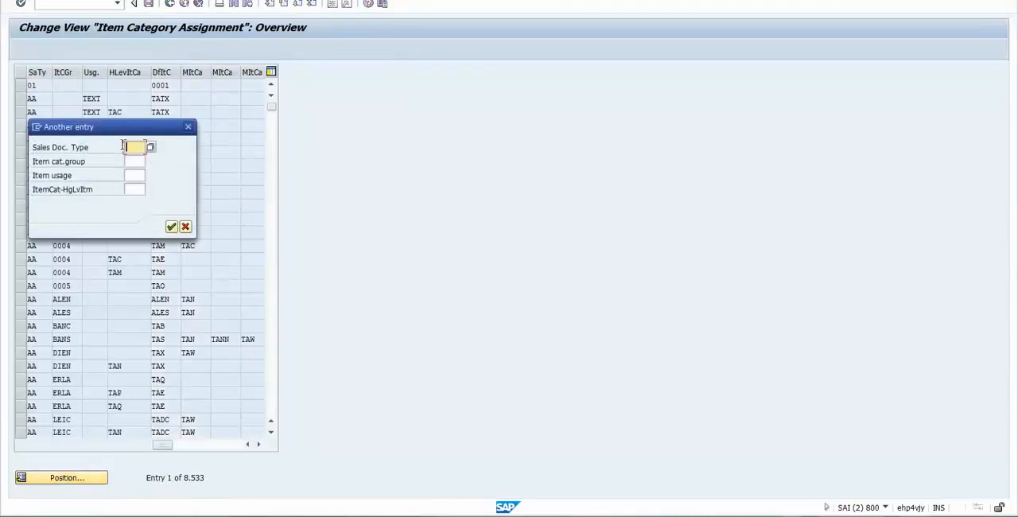
text(OR)
key(Tab)
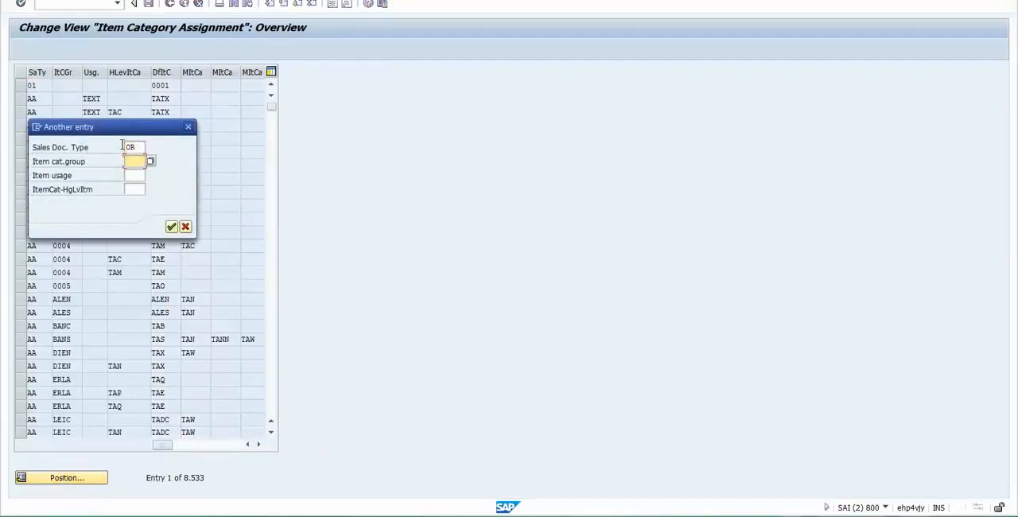
text(BANS)
- Point out the item usage and higher-level item category fields in the positioning dialog, leaving both blank
drag(75, 176, 34, 176)
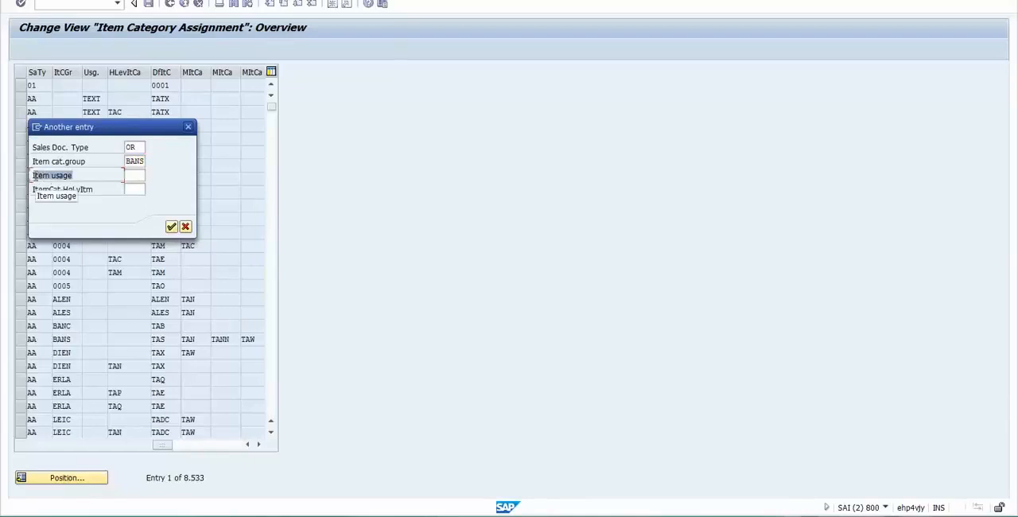
click(136, 175)
click(138, 190)
click(138, 176)
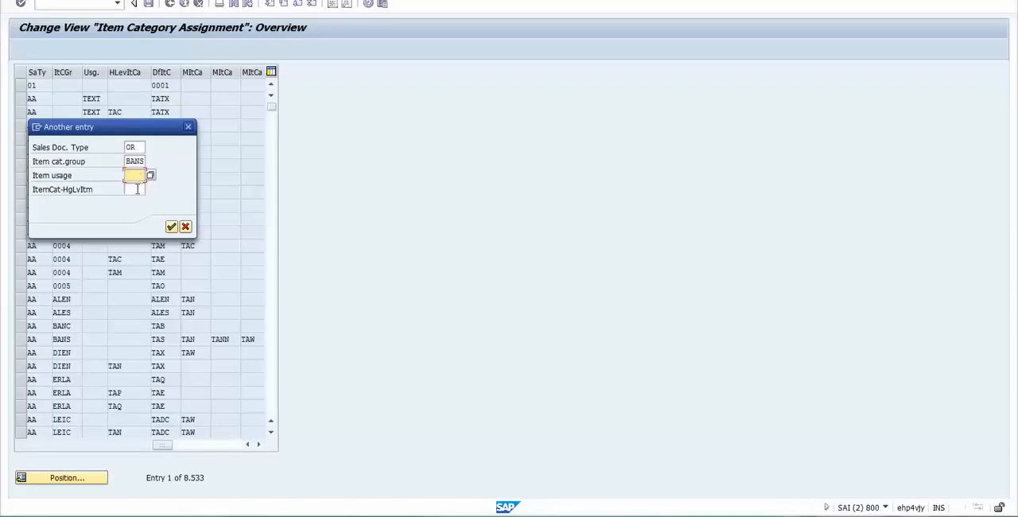
click(136, 189)
click(137, 177)
drag(83, 175, 32, 179)
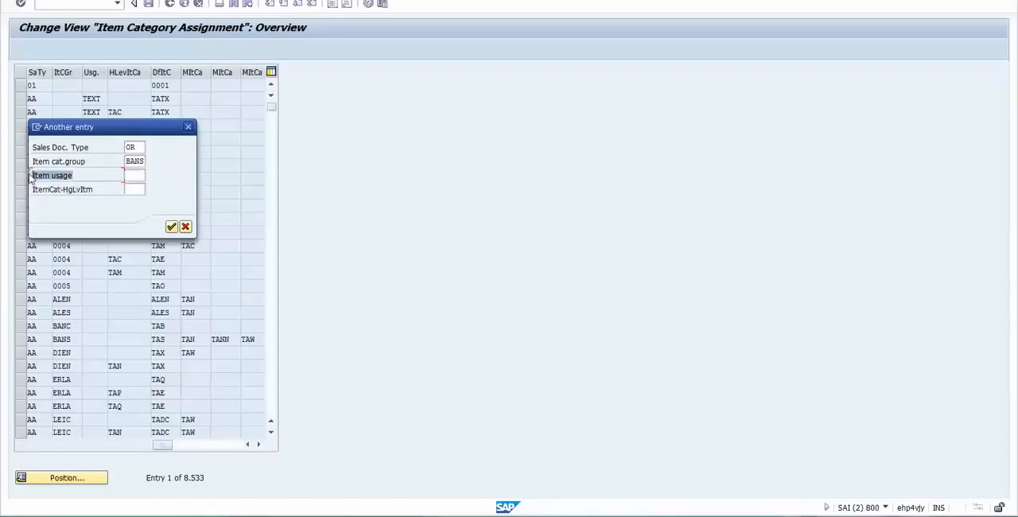
click(131, 178)
click(132, 188)
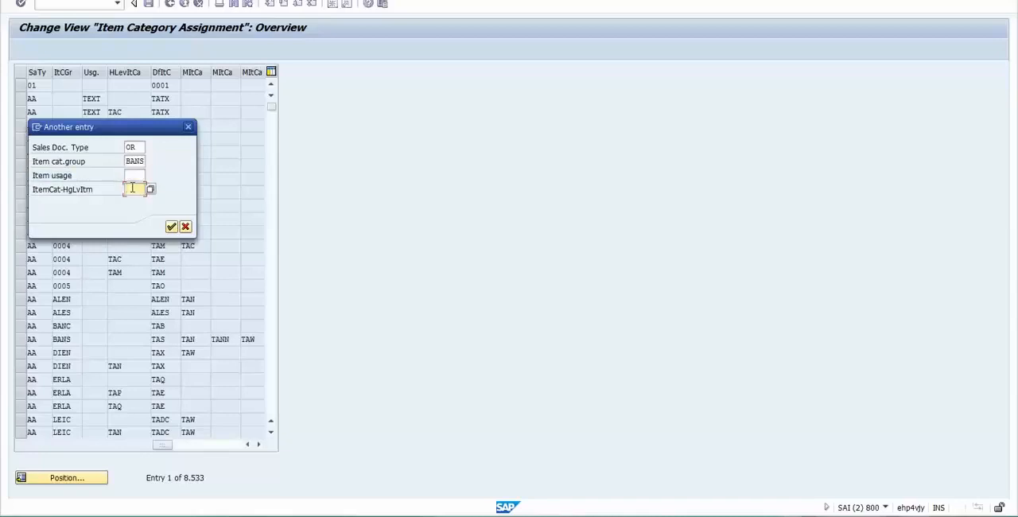
click(134, 176)
click(134, 188)
click(137, 175)
click(136, 191)
- Move the positioning dialog aside, jump to the OR and BANS entry with the other criteria blank, and select its row
drag(107, 129, 295, 148)
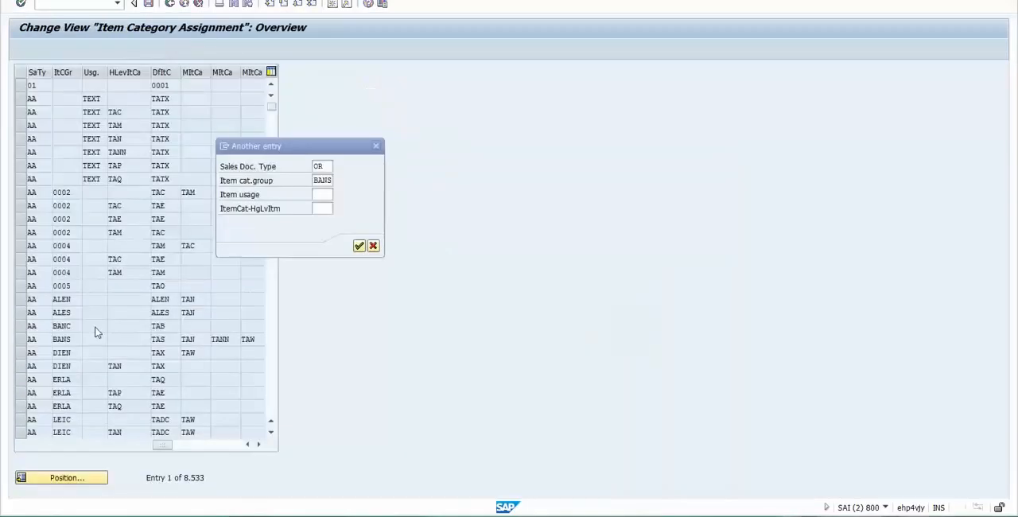
click(323, 195)
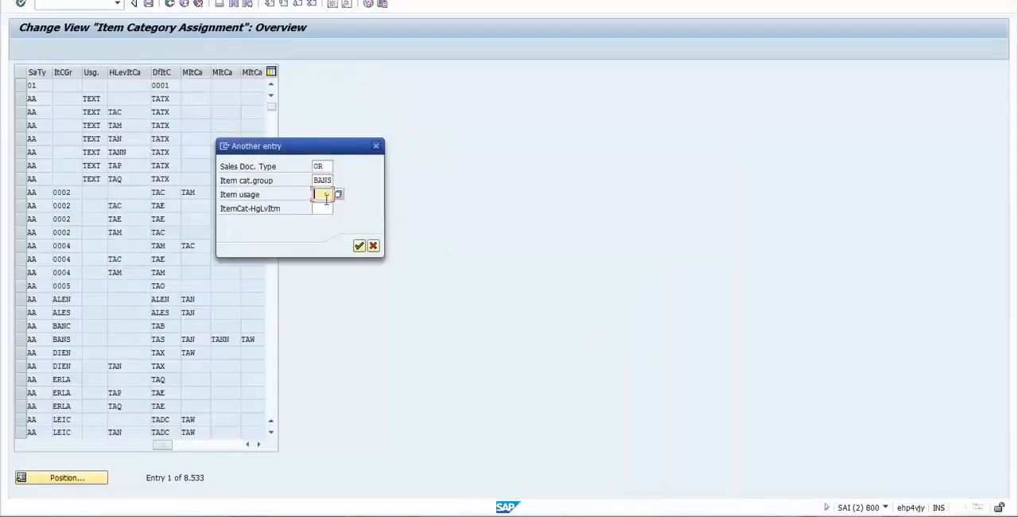
click(325, 207)
click(321, 194)
click(358, 245)
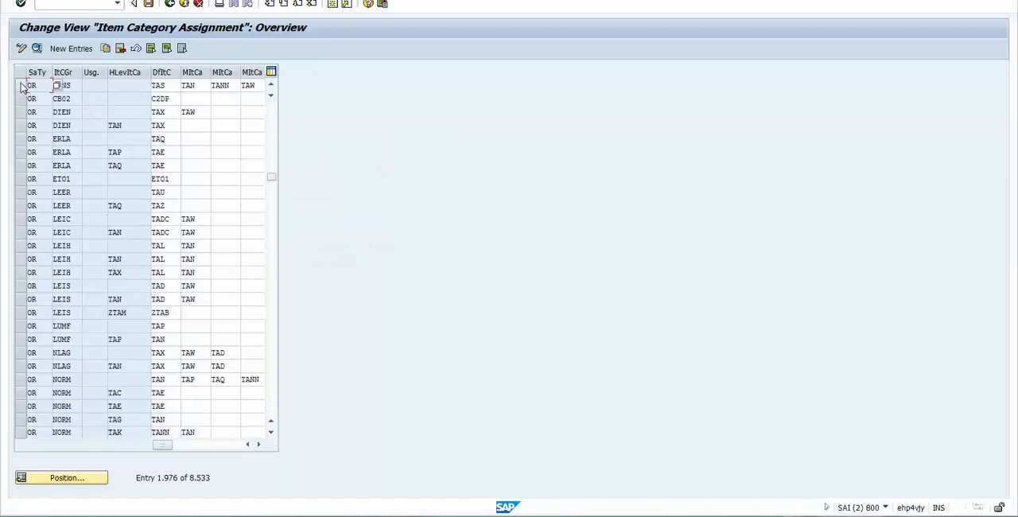
click(21, 86)
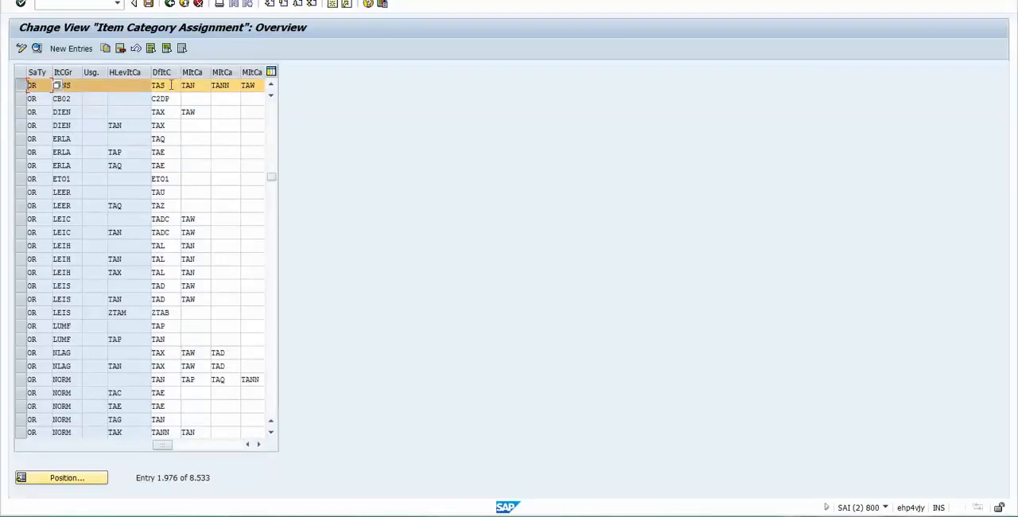
- Check the first item's item category in the sales order and the schedule line category in its schedule lines
key(alt+Tab)
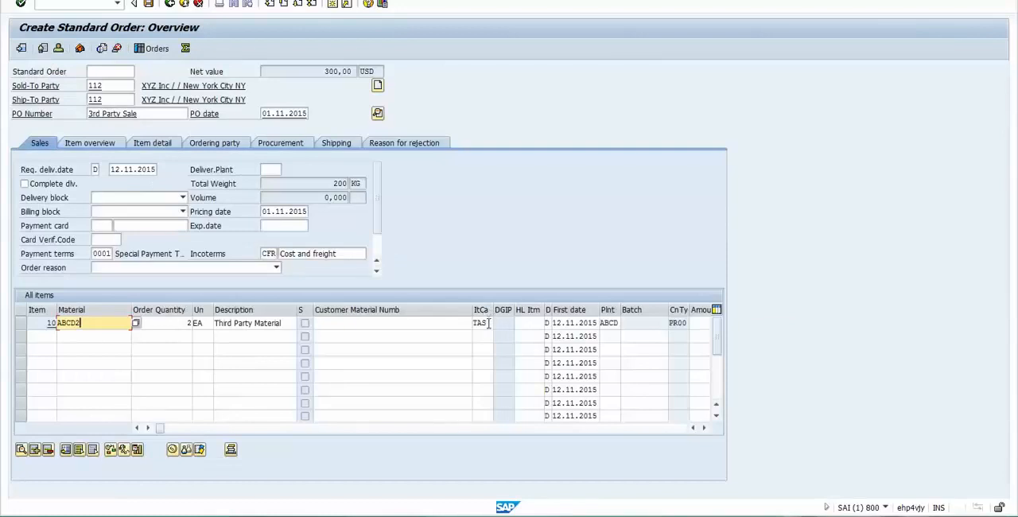
double_click(489, 323)
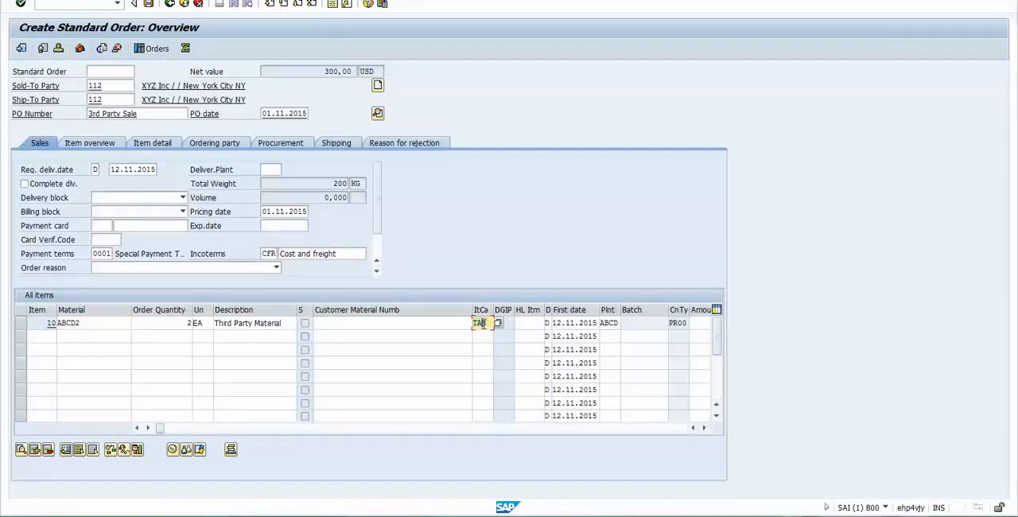
click(136, 327)
double_click(136, 327)
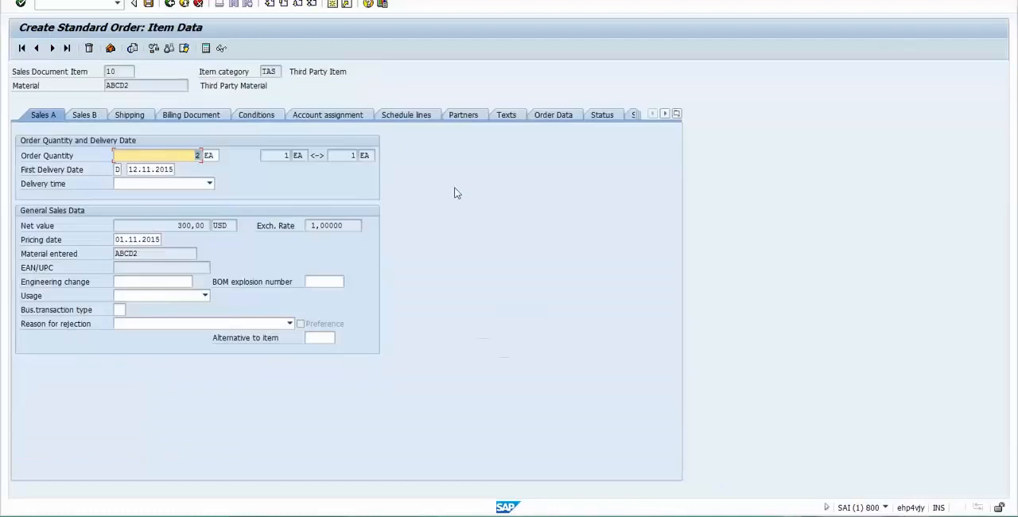
click(427, 117)
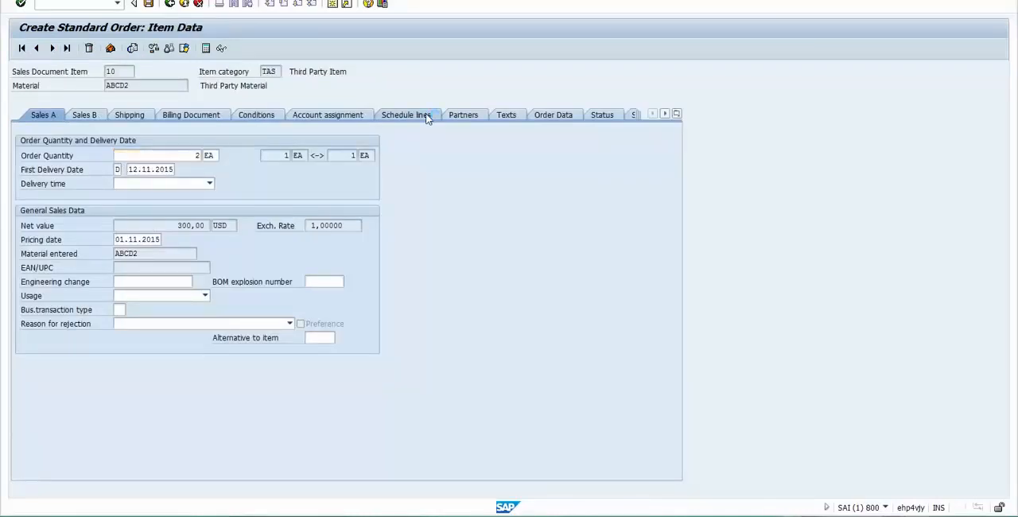
click(559, 210)
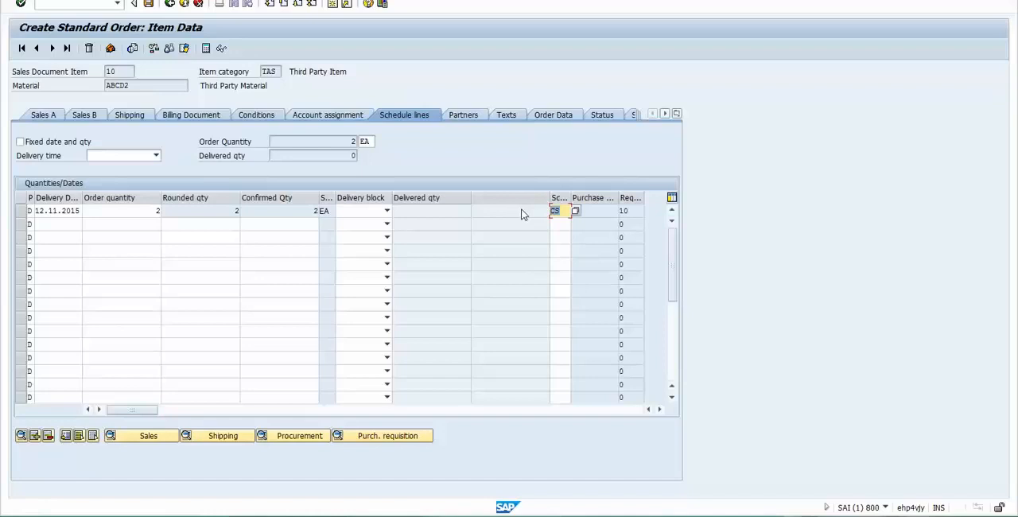
- Open the schedule line category assignment overview in the second session, and recheck the item category in the order overview
key(alt+Tab)
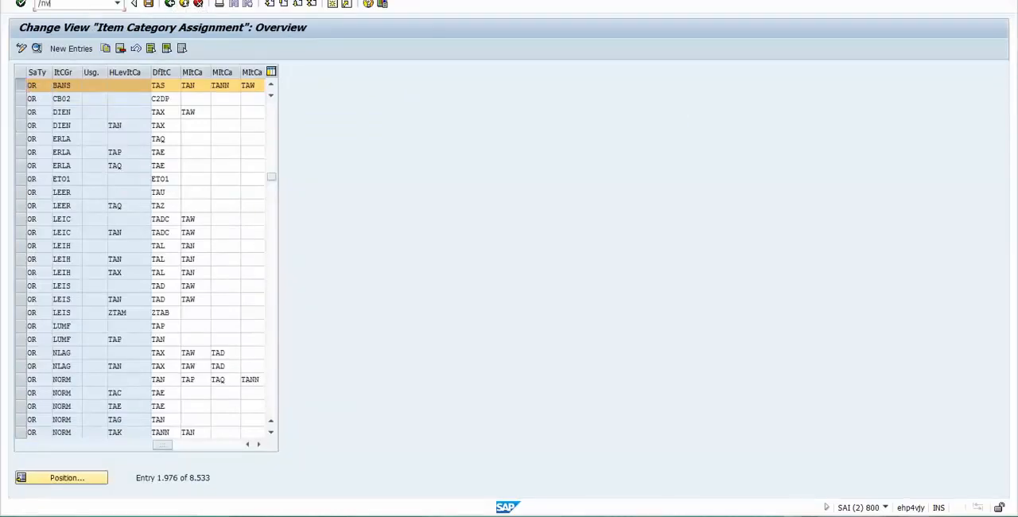
key(Return)
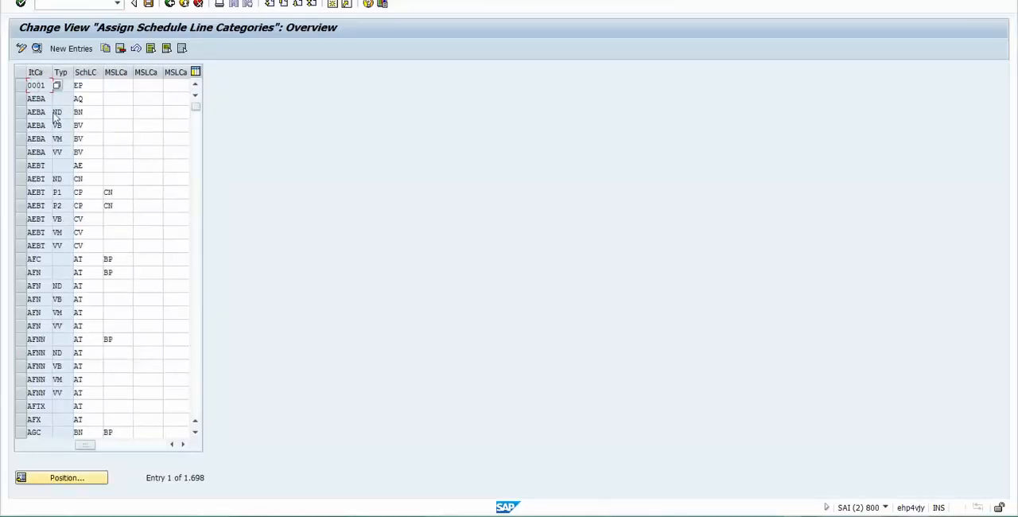
key(alt+Tab)
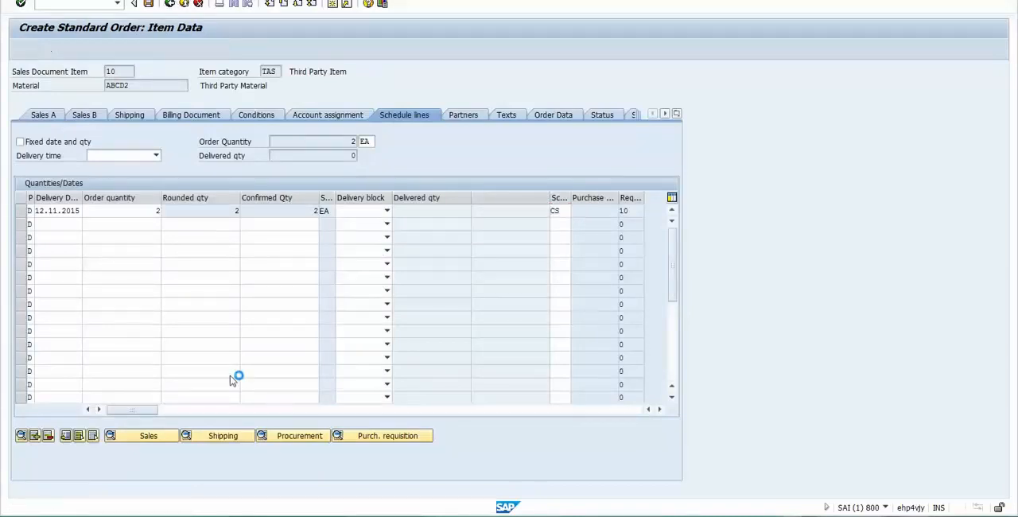
key(F3)
click(491, 323)
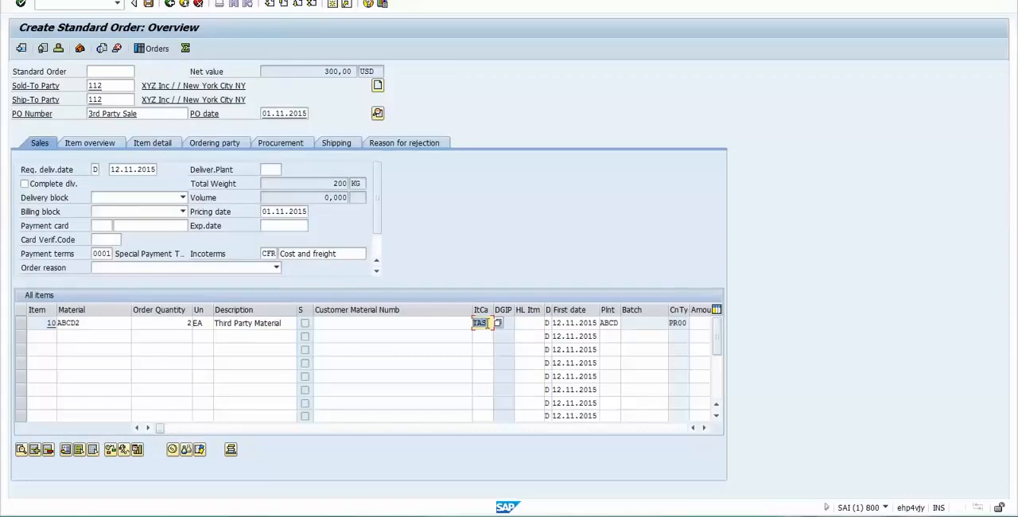
- Position the schedule line category assignments on item category TAS and select its entry
key(alt+Tab)
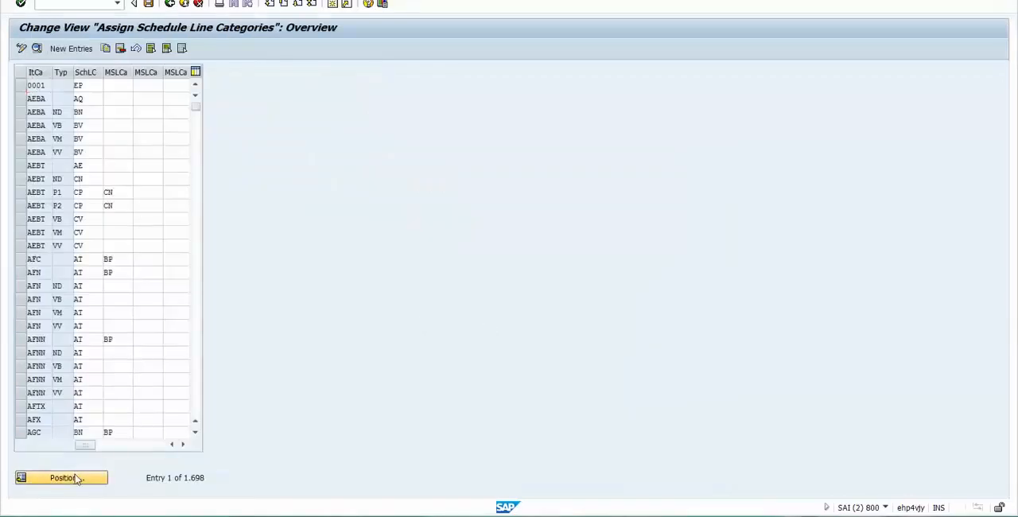
click(76, 477)
text(tas)
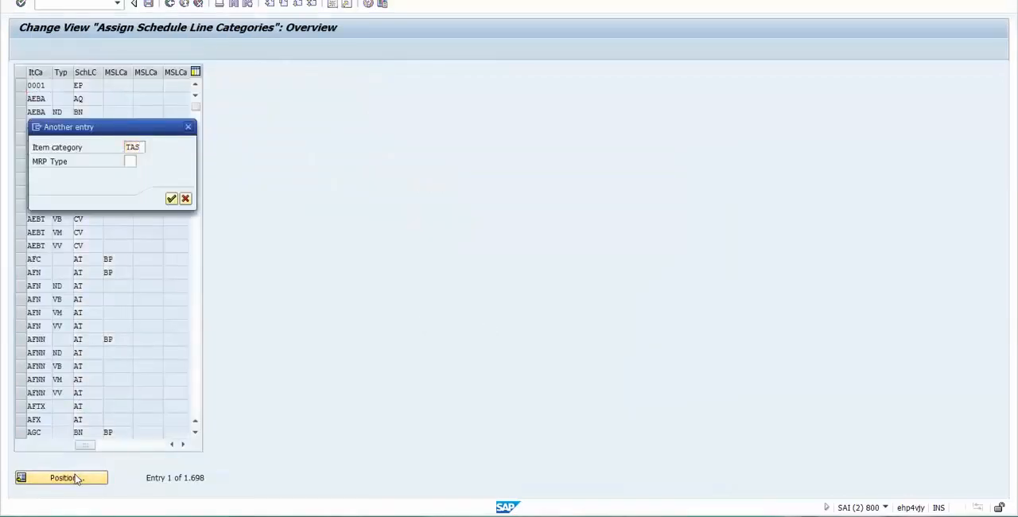
key(Return)
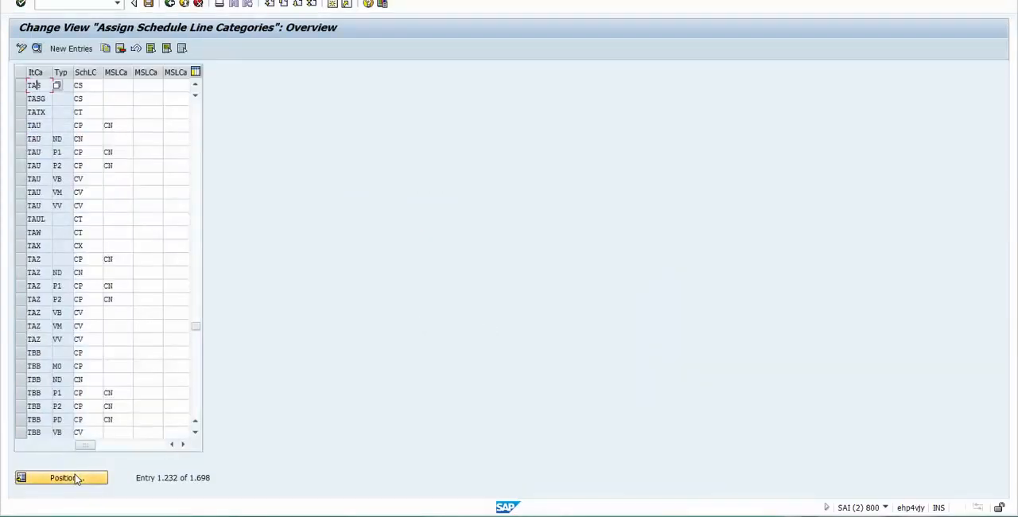
click(21, 85)
- Examine the MRP type and default schedule line category of the TAS entry
click(62, 85)
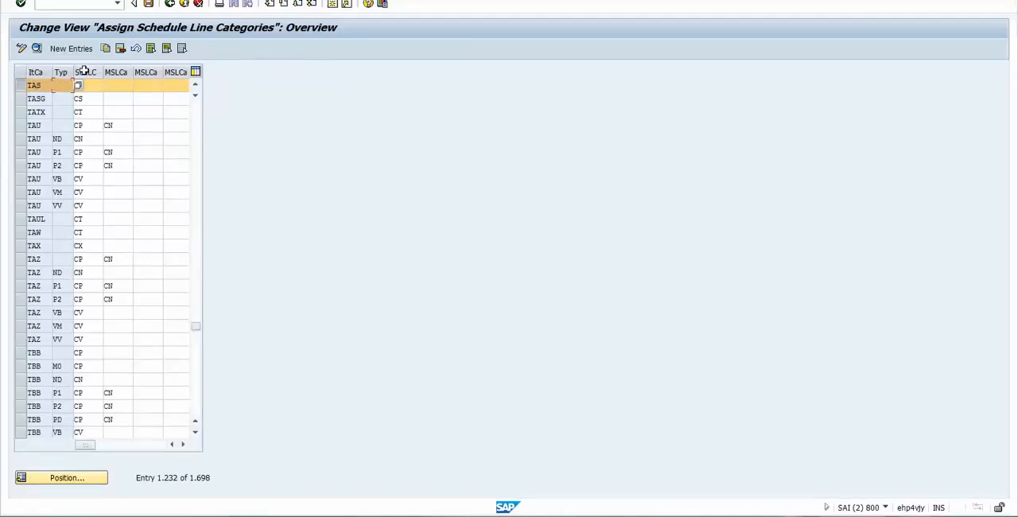
click(92, 85)
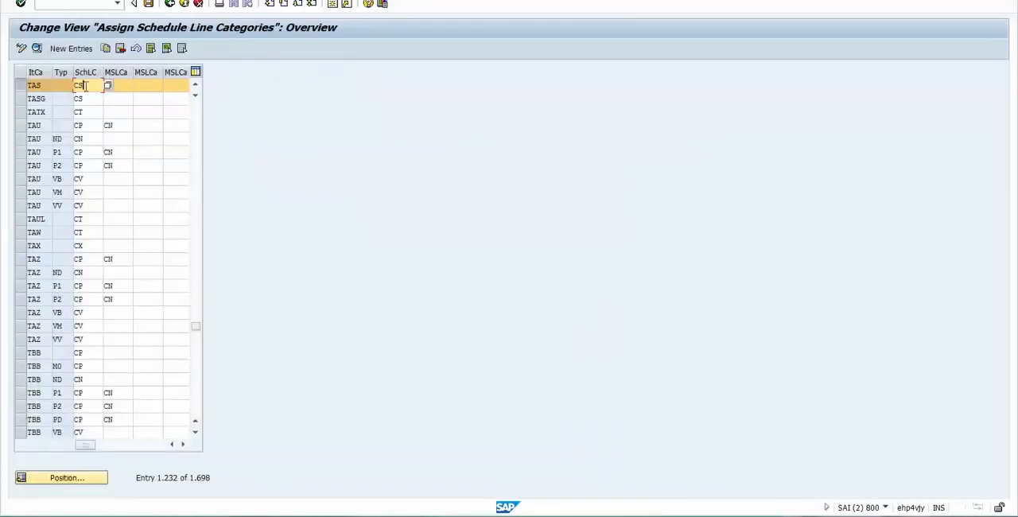
drag(85, 86, 50, 76)
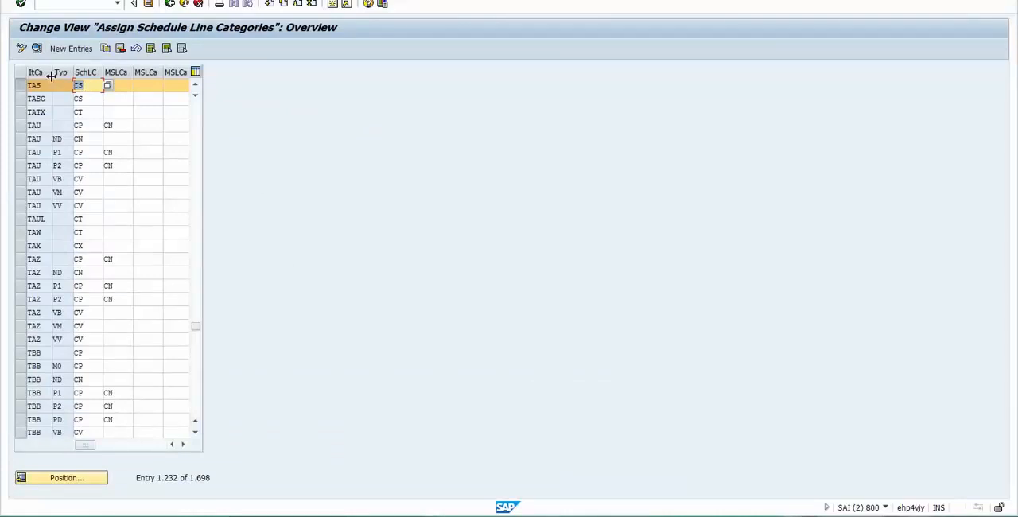
click(94, 85)
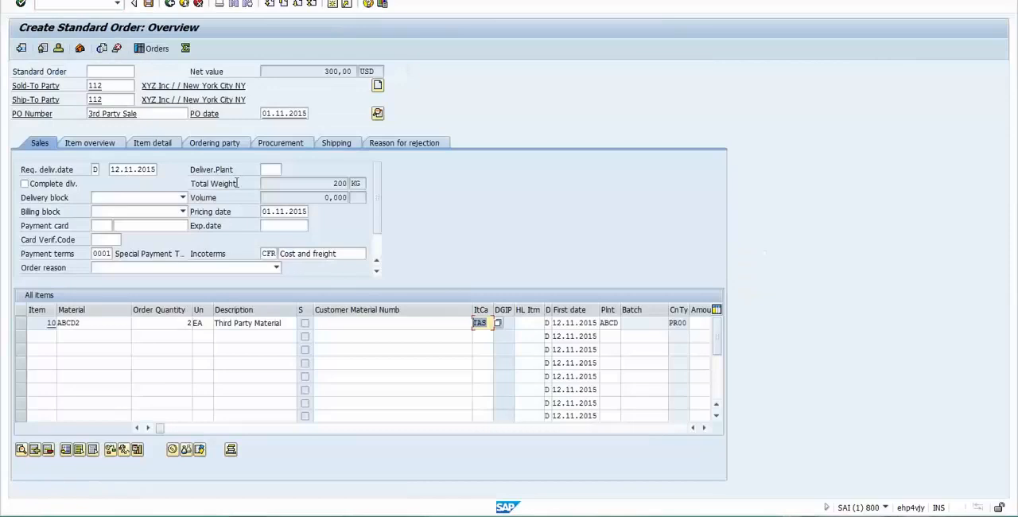
- Return to the sales order and open the pricing conditions of the first item
click(360, 324)
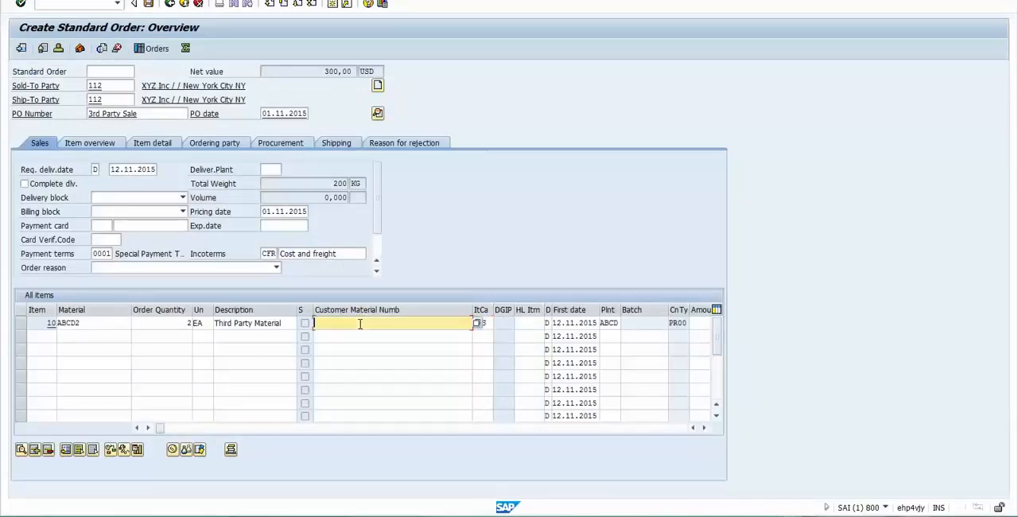
click(171, 322)
click(98, 323)
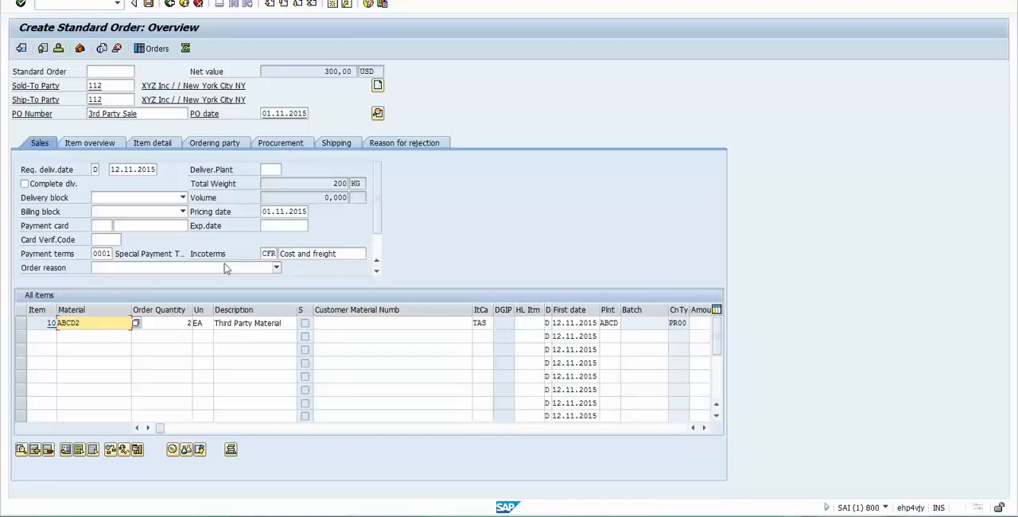
double_click(182, 322)
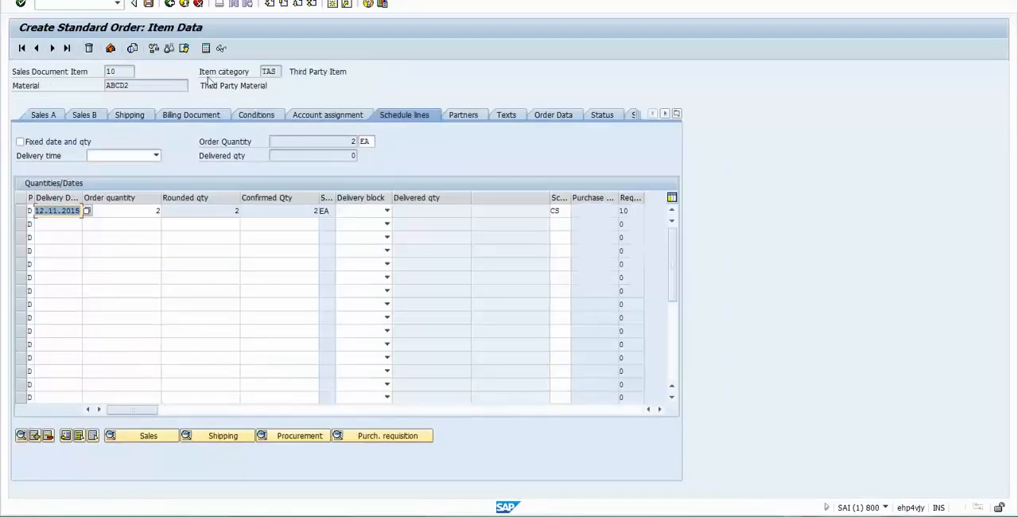
click(257, 115)
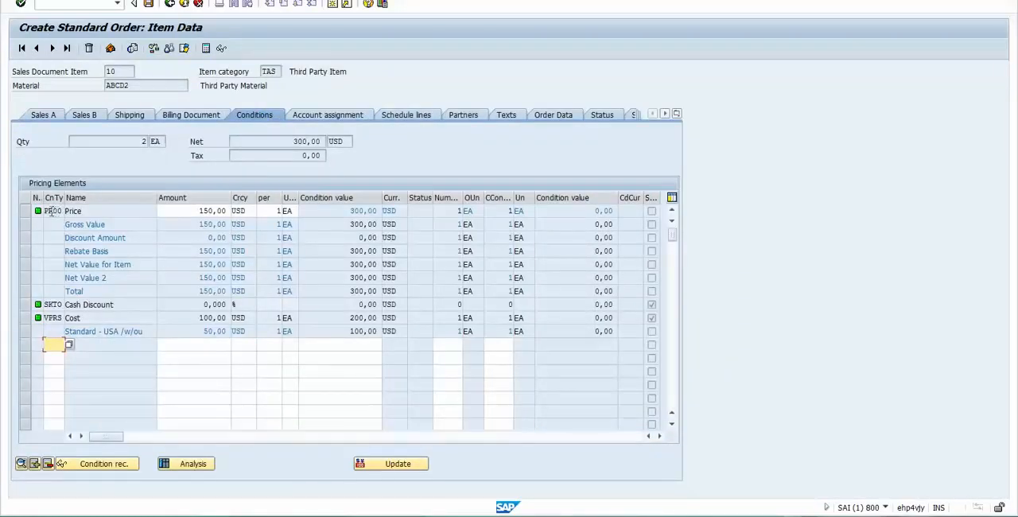
- Review the PR00 price condition's type, name, amount, currency and pricing unit
drag(47, 211, 81, 212)
click(89, 211)
drag(46, 211, 64, 211)
click(101, 212)
drag(191, 212, 278, 211)
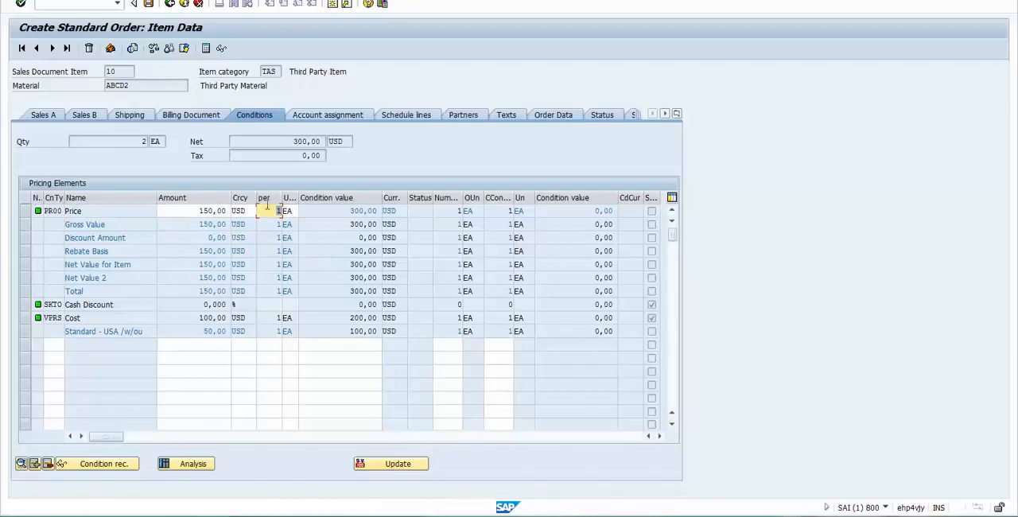
- Check the item's quantity, material and net value on its pricing conditions
click(142, 141)
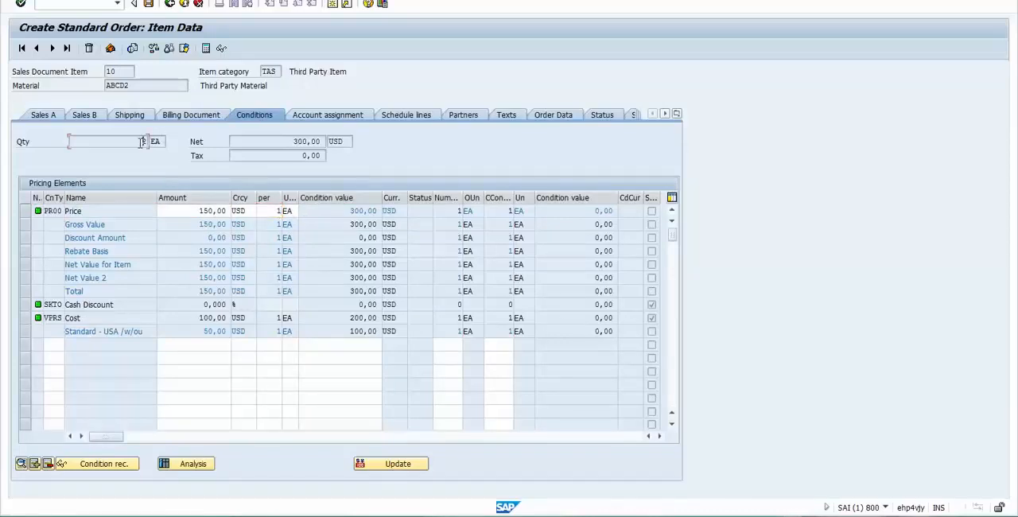
drag(134, 86, 92, 87)
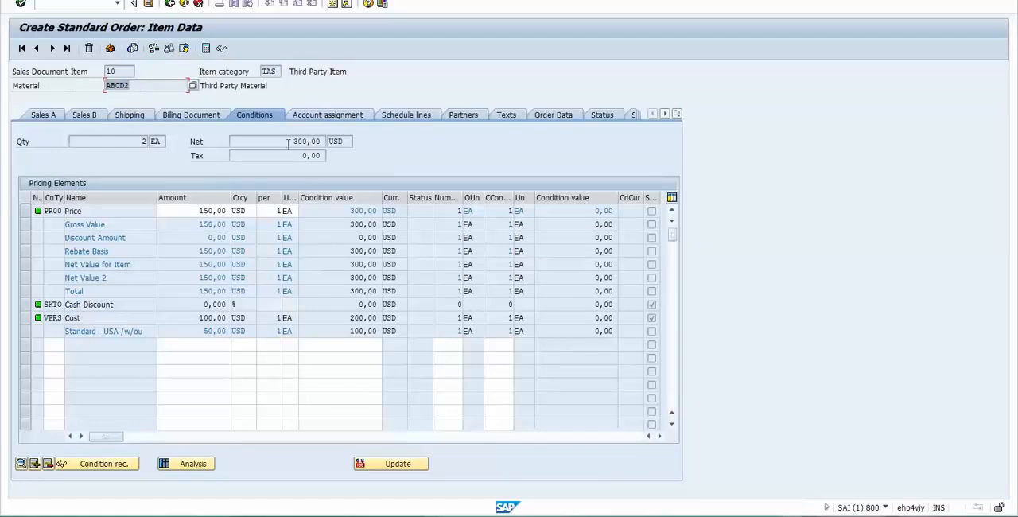
drag(289, 144, 343, 140)
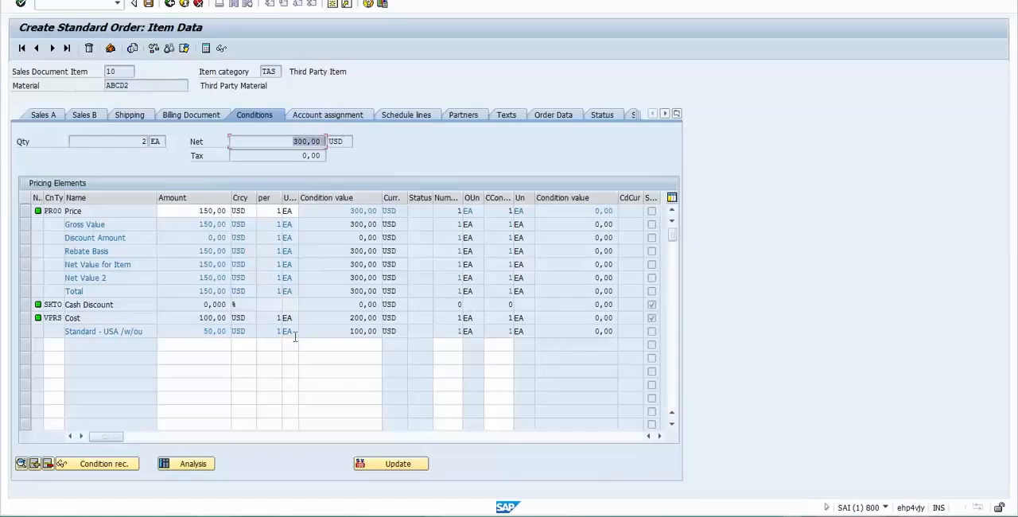
- Return to the order overview, check the sales order for completeness and save it
click(169, 5)
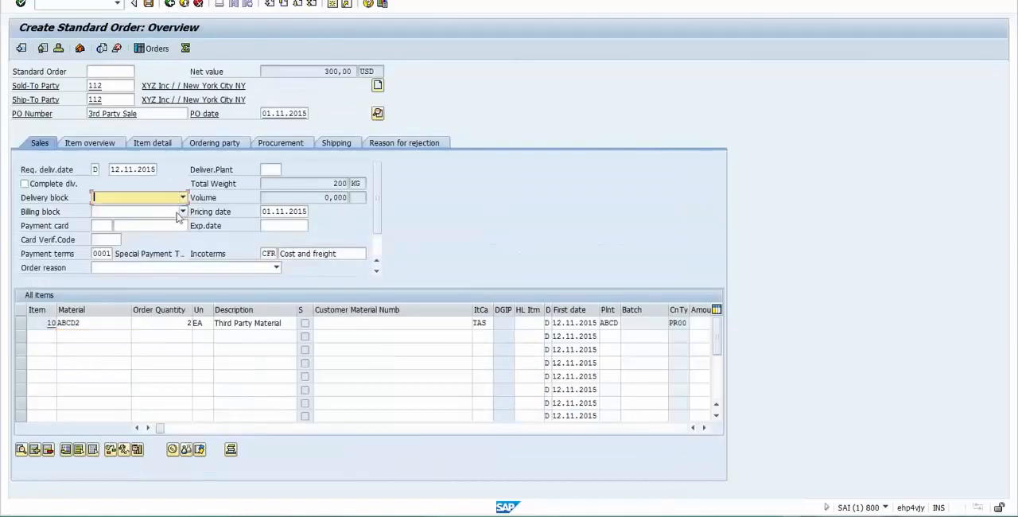
click(151, 324)
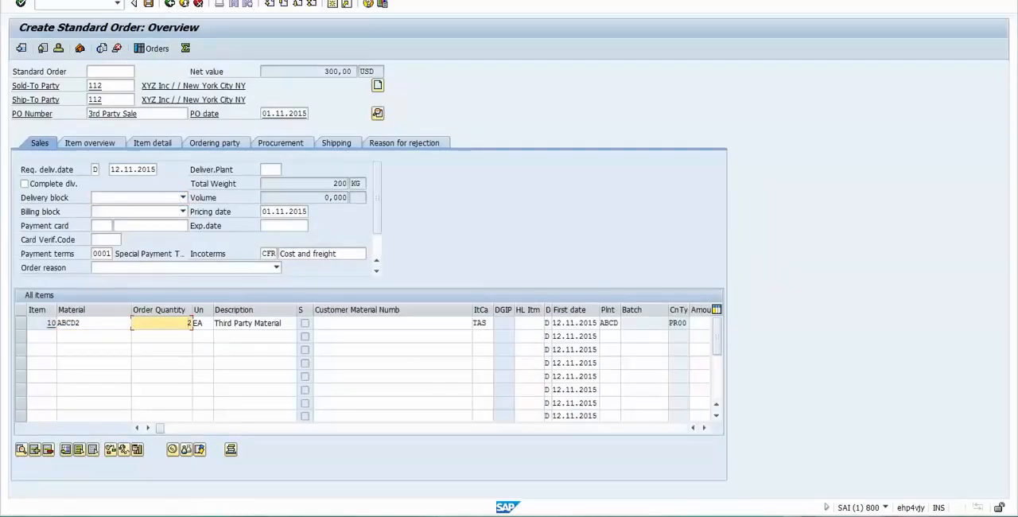
click(127, 0)
mouse_move(103, 0)
click(132, 142)
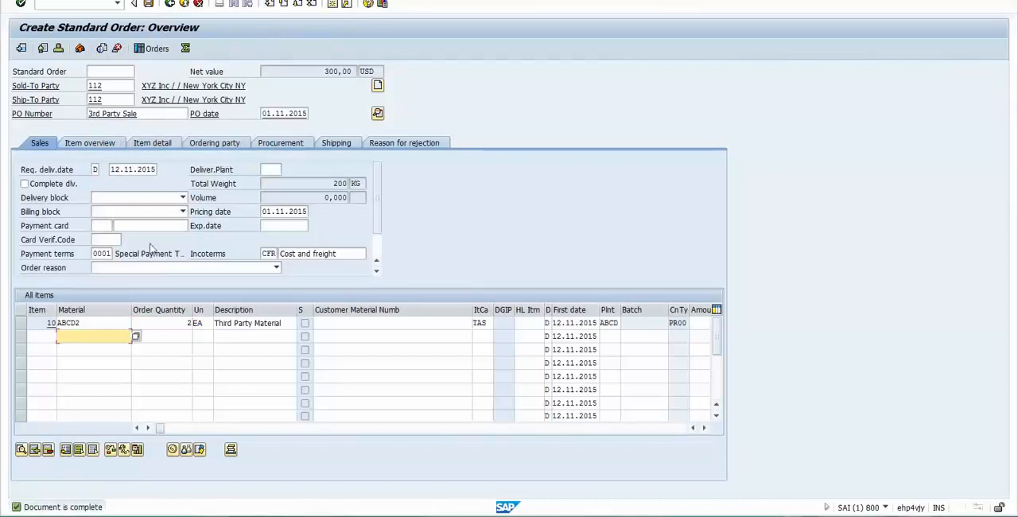
click(148, 4)
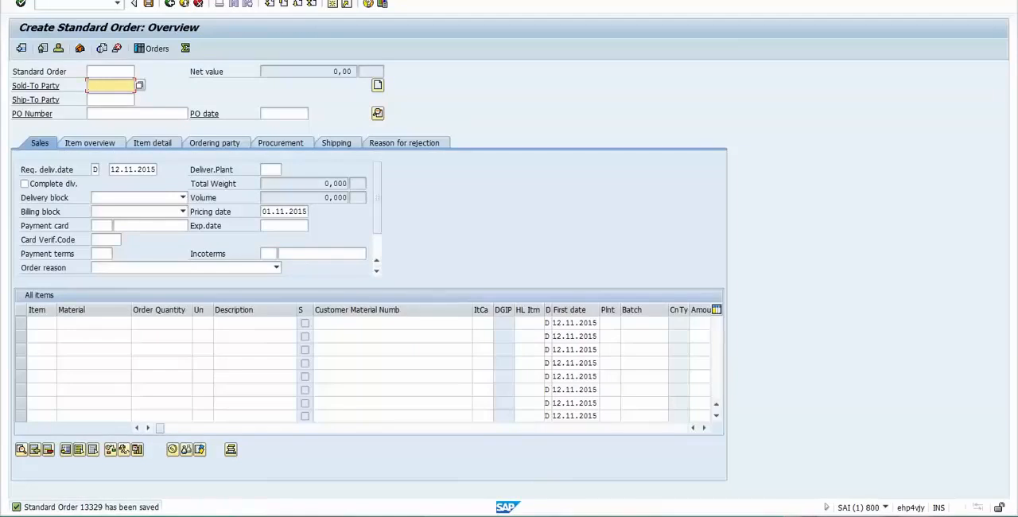
- Call up the saved sales order for display and record its number in cell K88 of the Excel notes
click(38, 0)
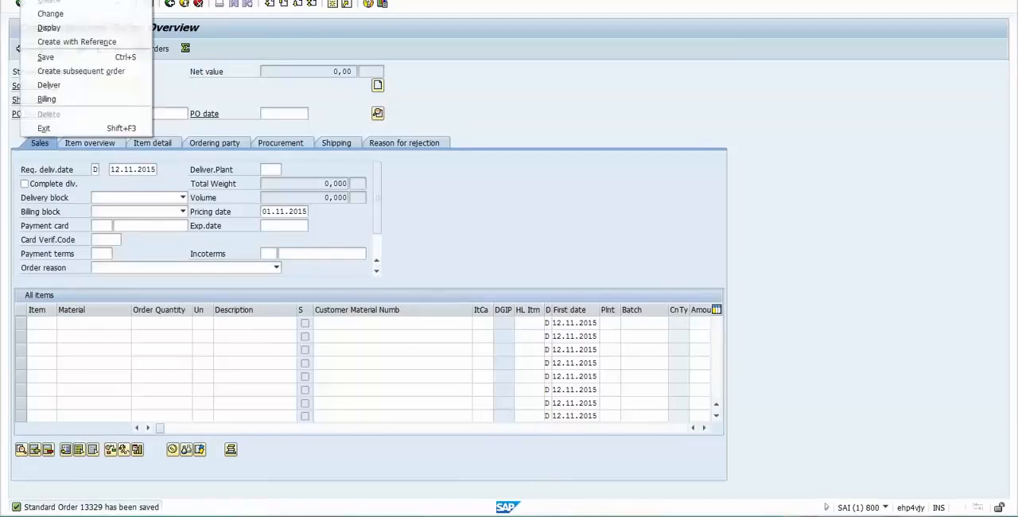
click(41, 27)
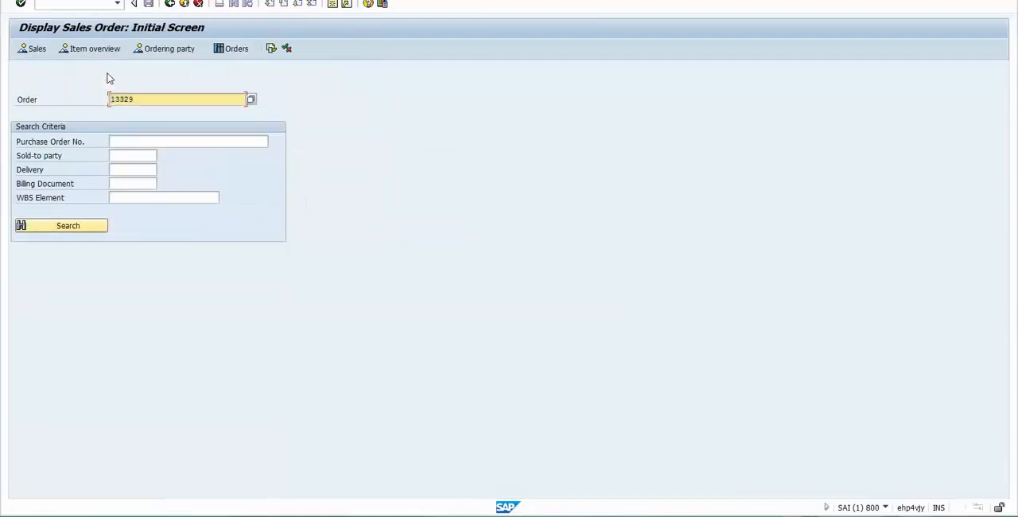
key(alt+Tab)
key(alt+Tab)
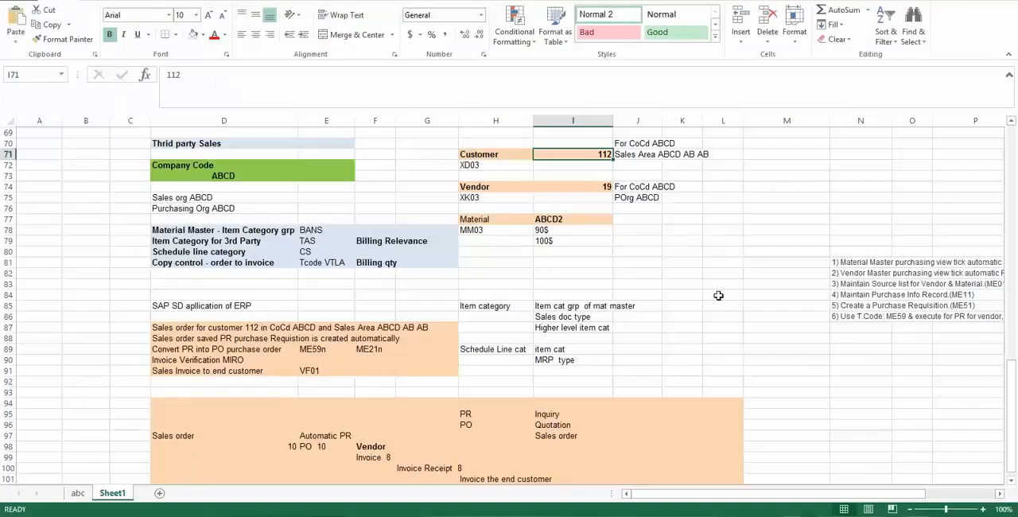
click(695, 339)
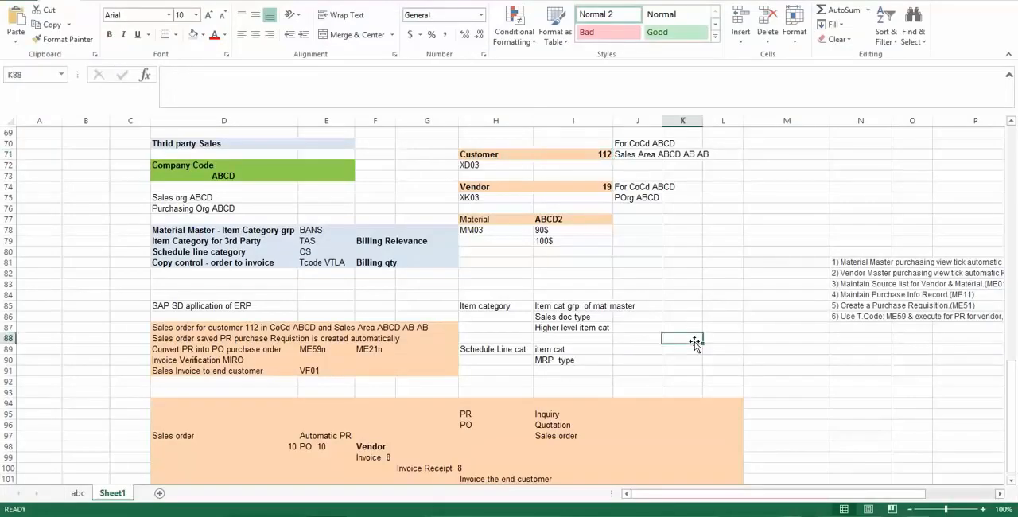
text(V)
key(BackSpace)
text(13329)
key(Return)
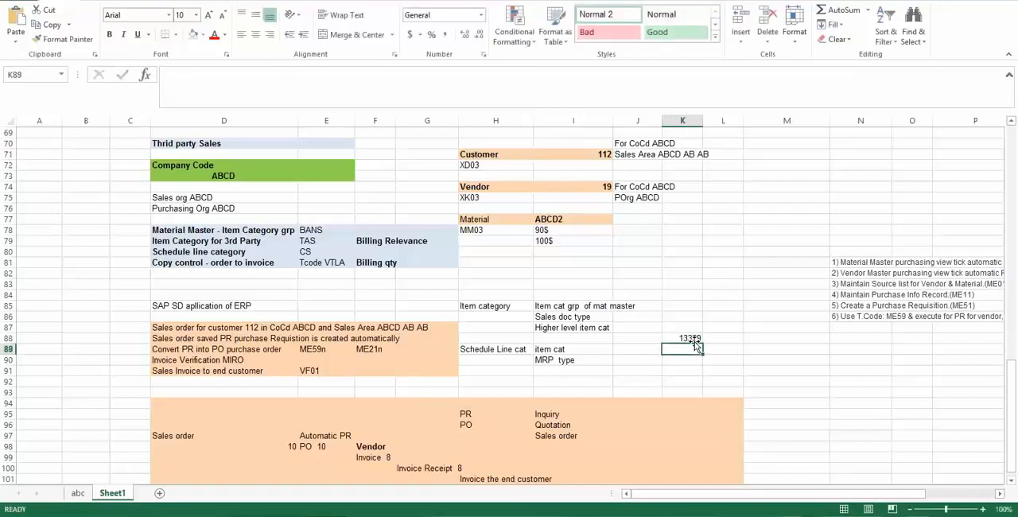
- Switch back to SAP, display the saved sales order and open the schedule lines of item 10
key(alt+Tab)
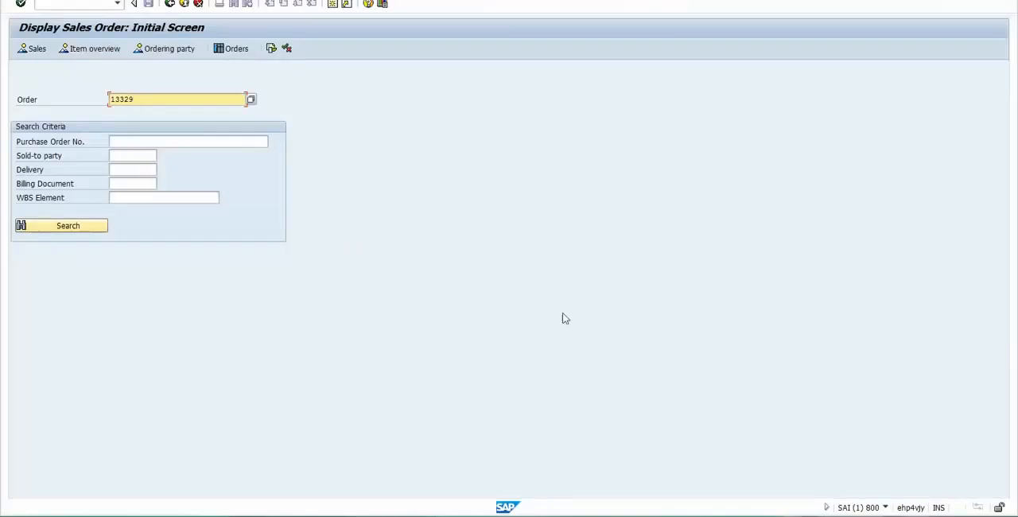
key(Return)
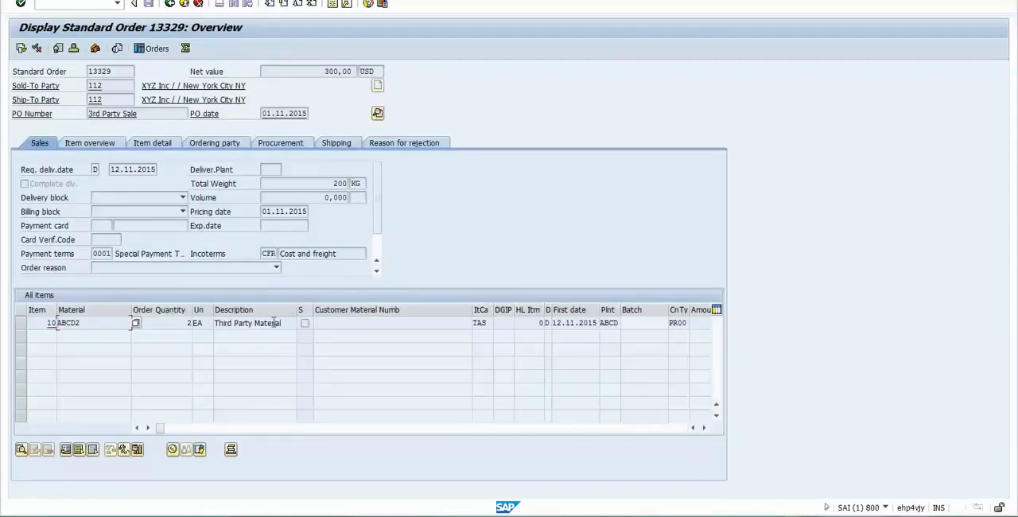
click(274, 323)
double_click(176, 323)
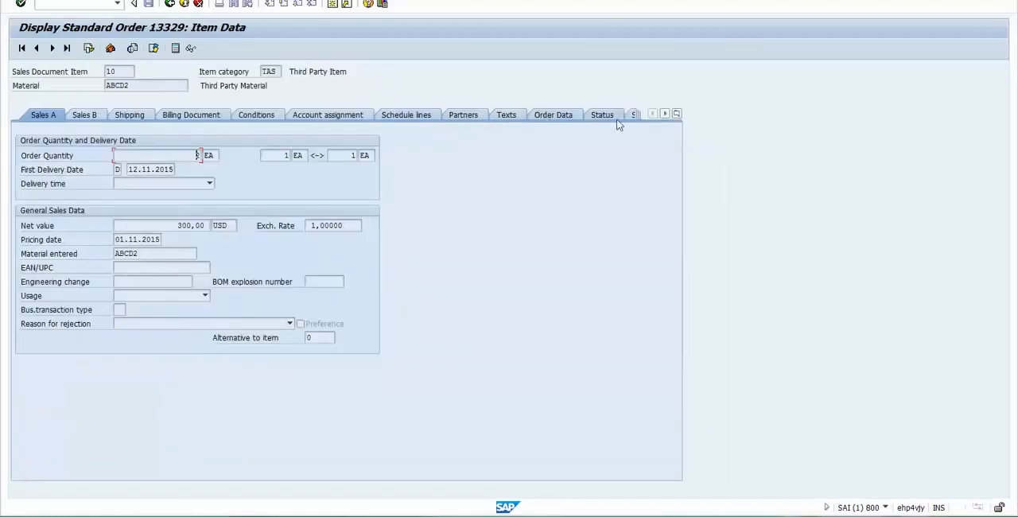
click(677, 115)
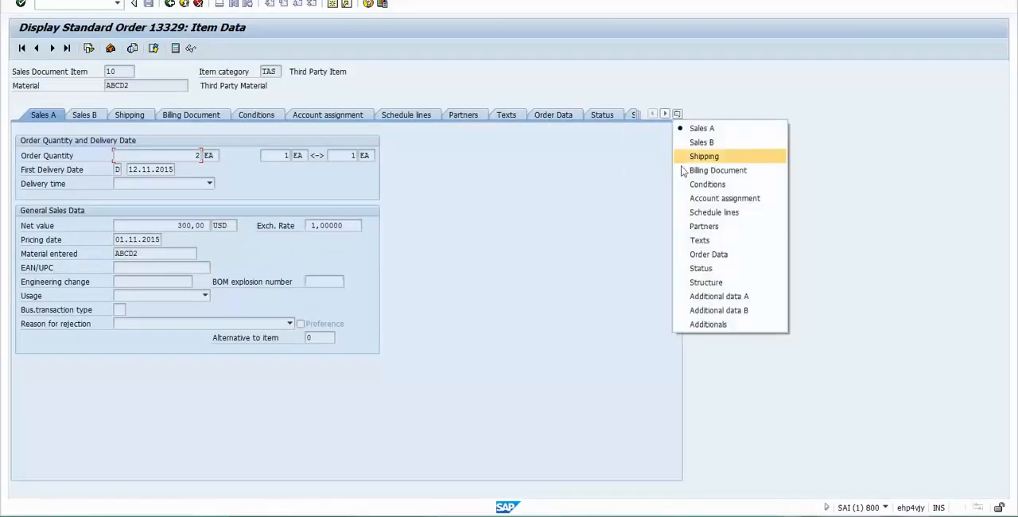
click(686, 213)
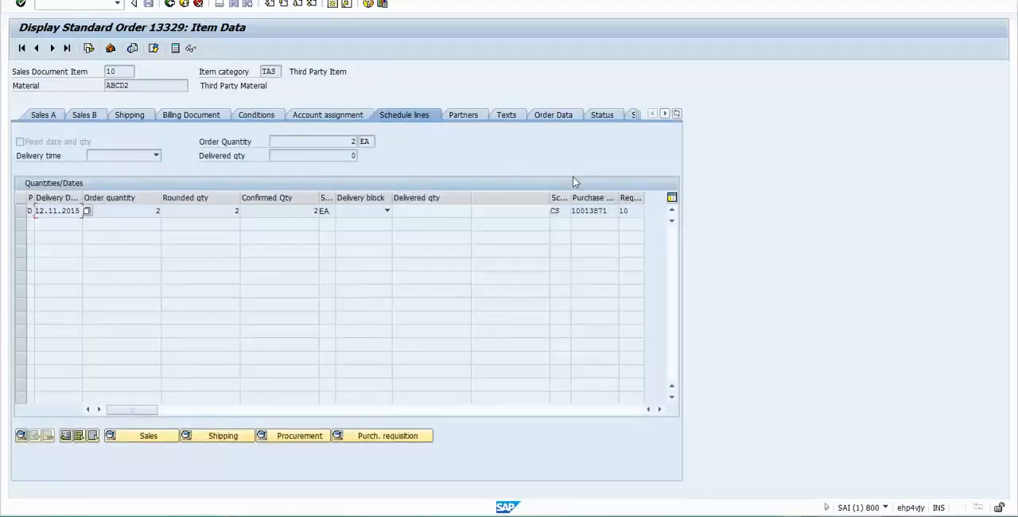
- Widen the purchase requisition column and copy the requisition number from the CS schedule line
click(609, 210)
double_click(609, 210)
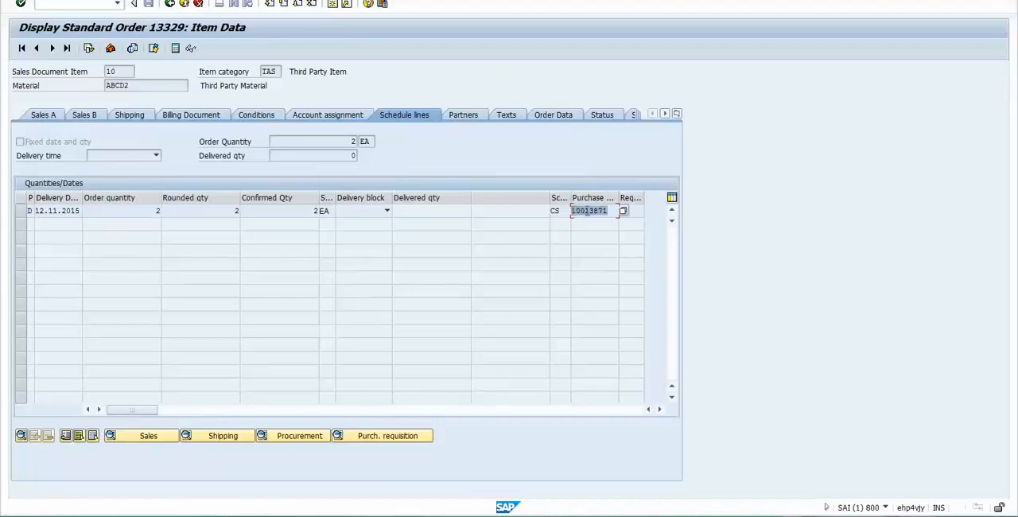
drag(605, 211, 587, 198)
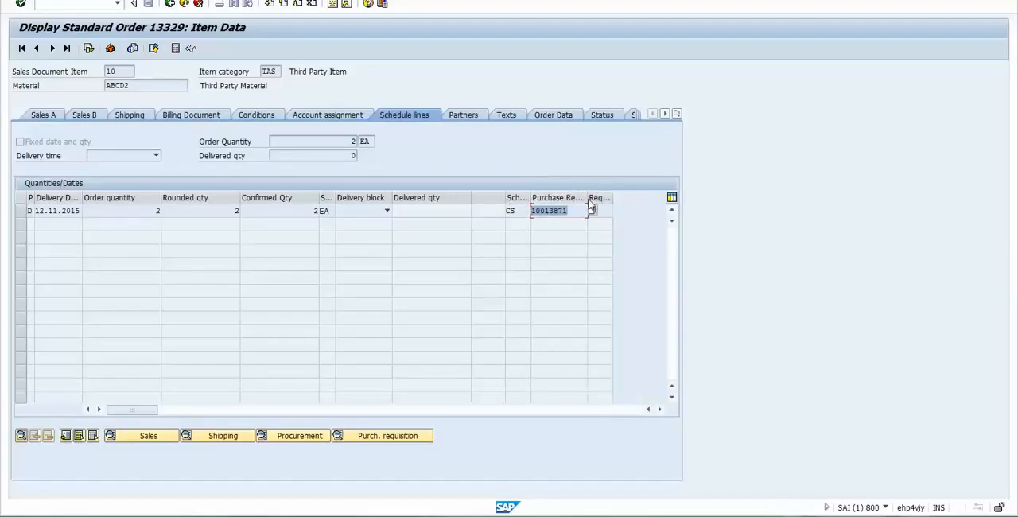
click(577, 209)
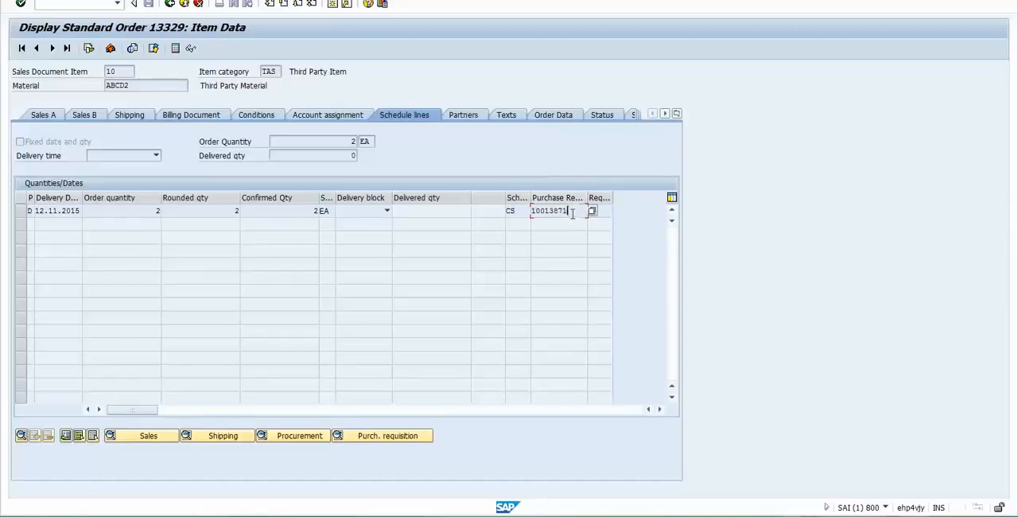
drag(568, 210, 534, 219)
key(ctrl+c)
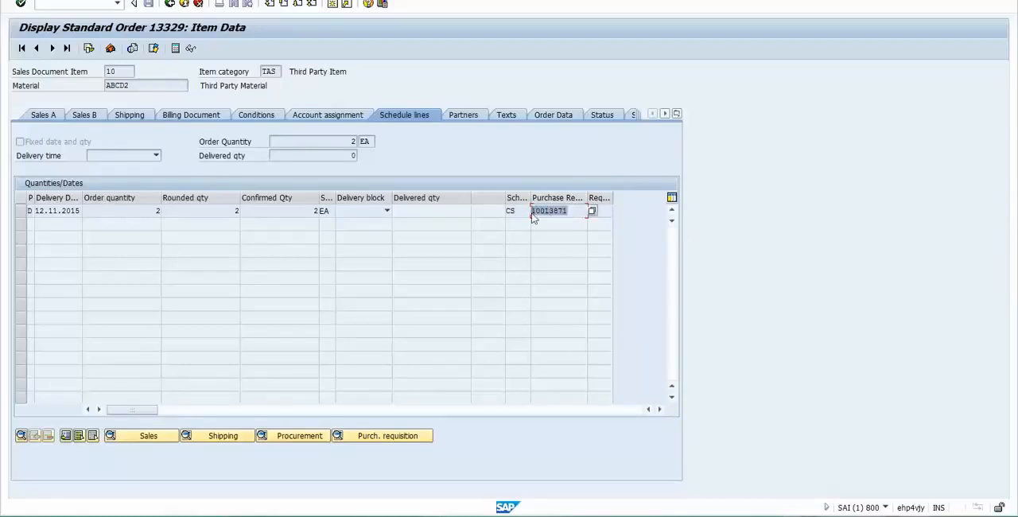
click(534, 219)
- Return to the order overview and review the material and order quantity of item 10
click(168, 4)
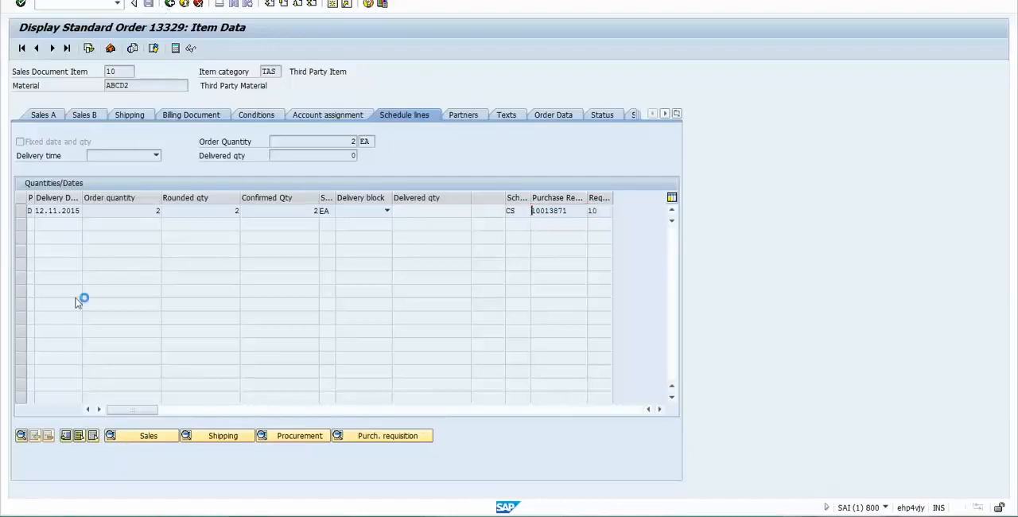
drag(90, 323, 54, 322)
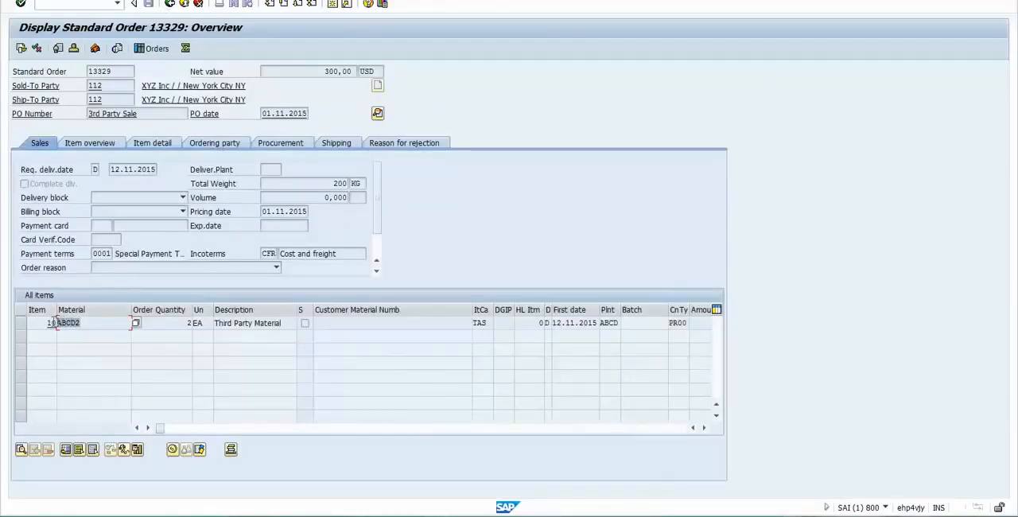
click(94, 323)
click(168, 323)
- Record the copied purchase requisition number with the prefix PR in cell K89 of the Excel notes
key(alt+Tab)
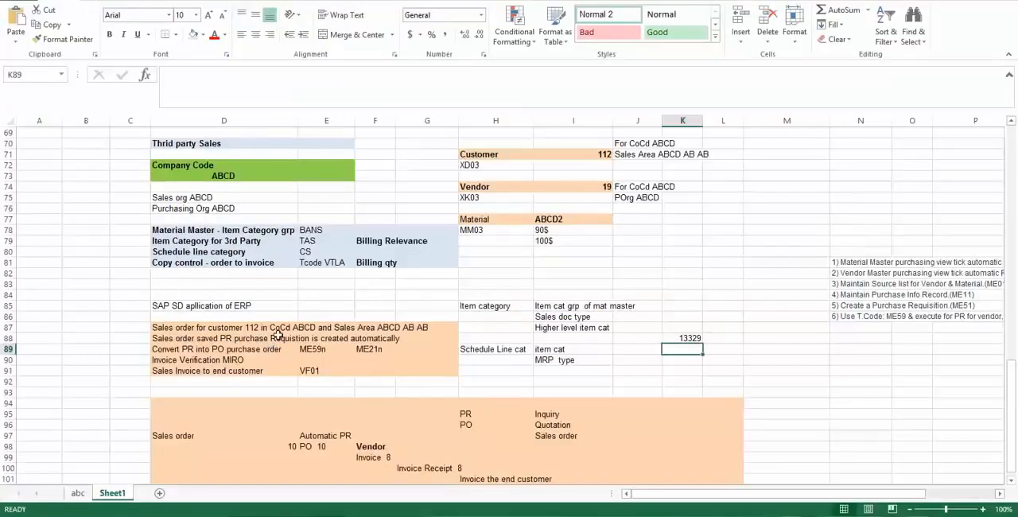
text(PR)
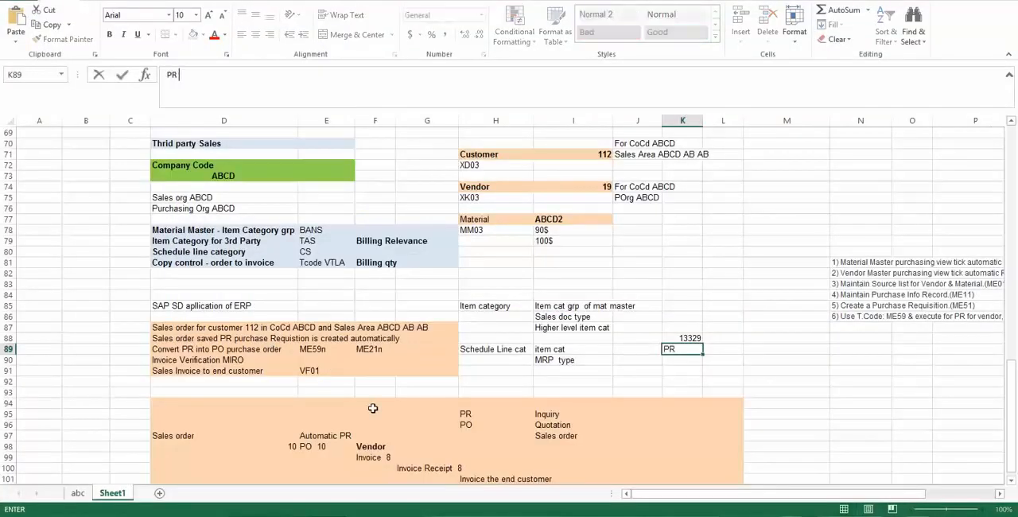
key(ctrl+v)
key(Return)
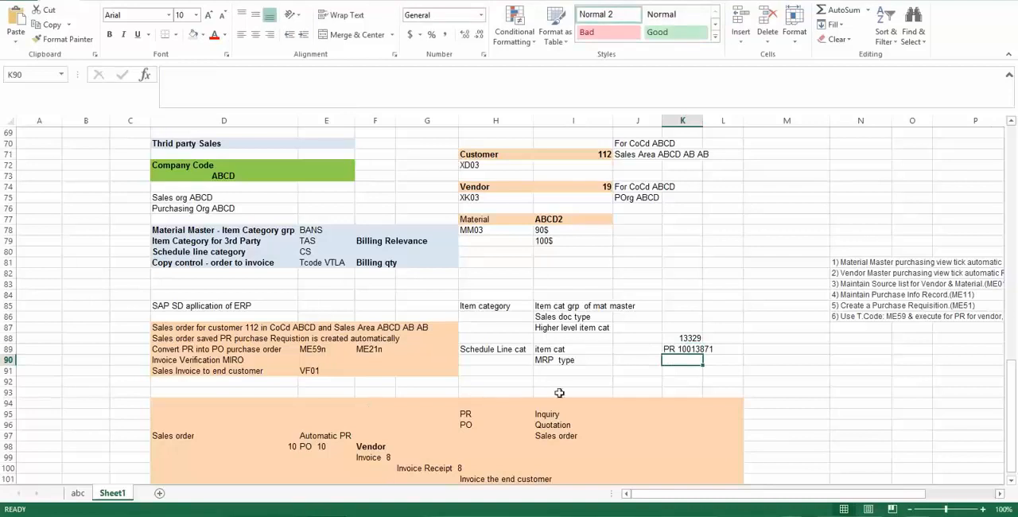
- Add the prefix SO to the sales order number in cell K88
click(678, 349)
click(678, 338)
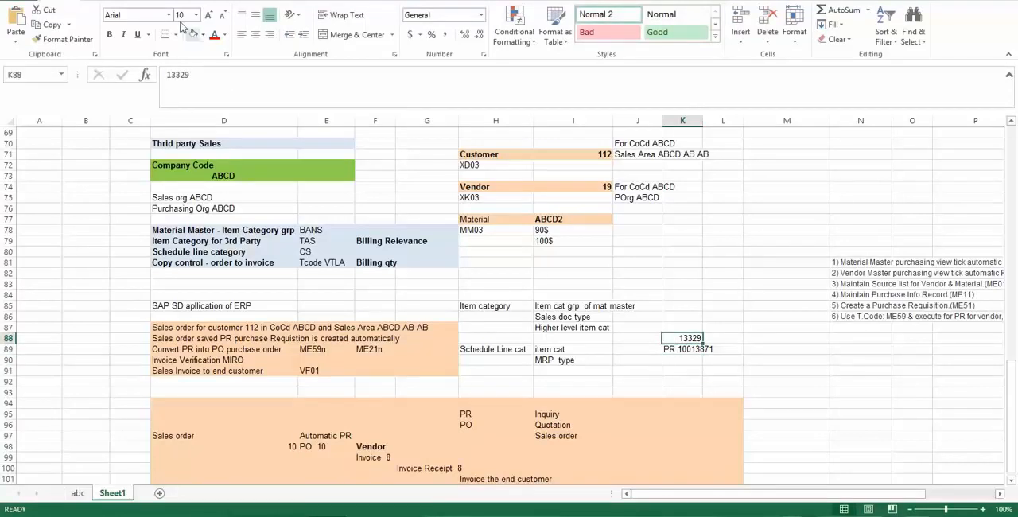
click(169, 74)
text(SO)
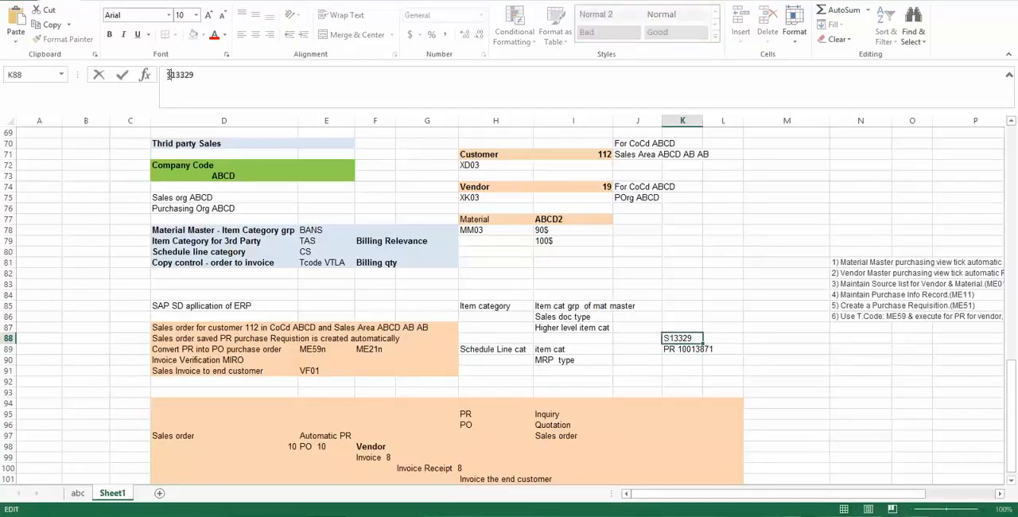
key(Return)
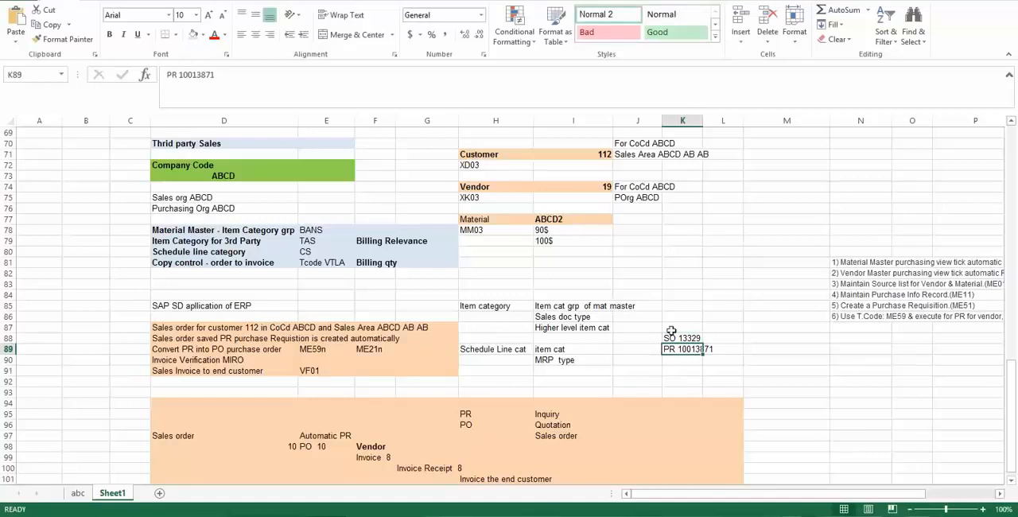
click(672, 360)
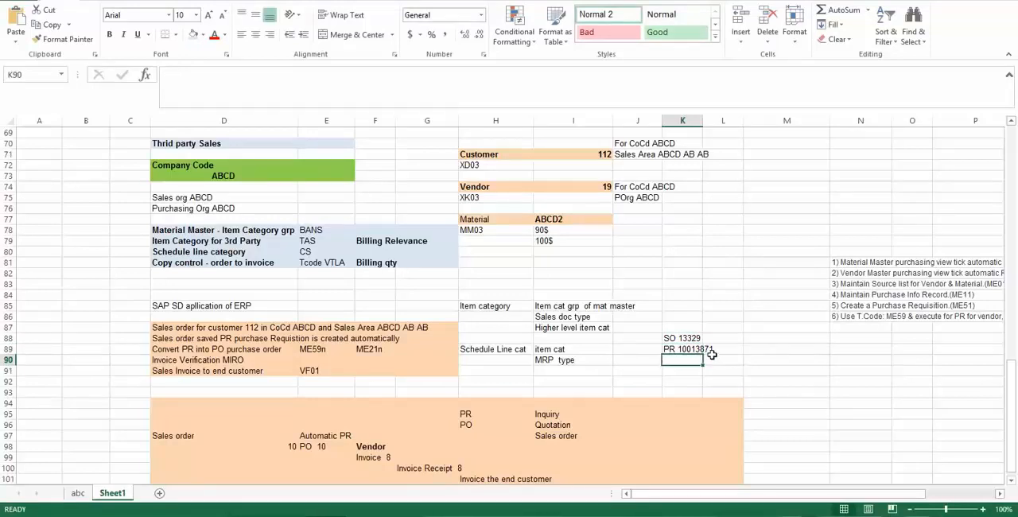
- Switch back to SAP and start the ME21N transaction for creating a purchase order
key(alt+Tab)
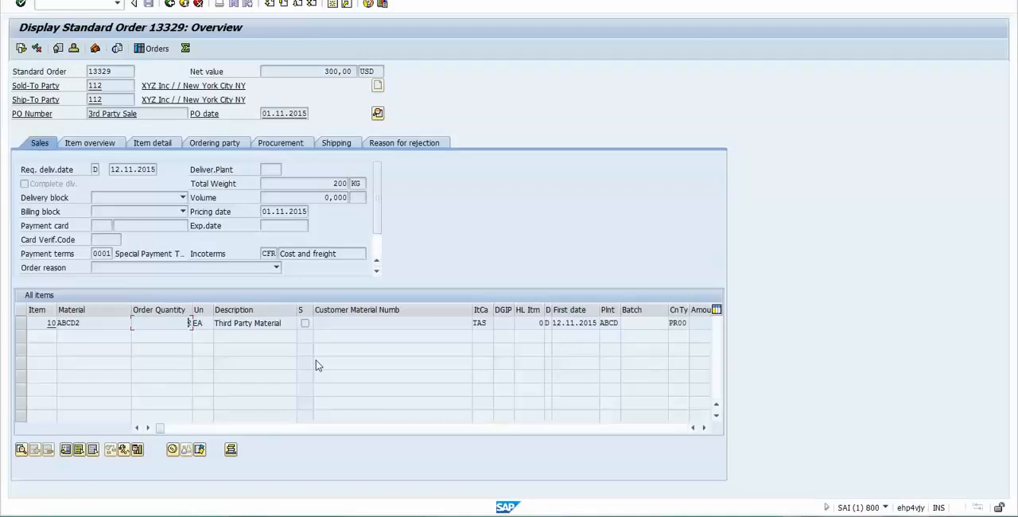
click(38, 3)
text(/nme)
key(BackSpace)
key(BackSpace)
key(BackSpace)
key(BackSpace)
text(/nme23n)
key(Return)
- Review the automatic purchase order prerequisites in the Excel notes and return to the SAP purchase order screen
key(alt+Tab)
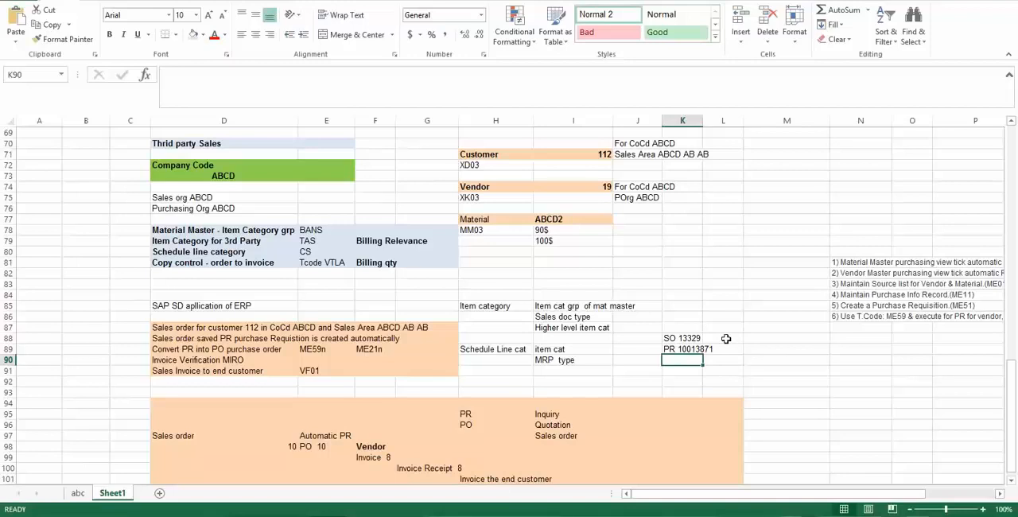
drag(856, 262, 855, 307)
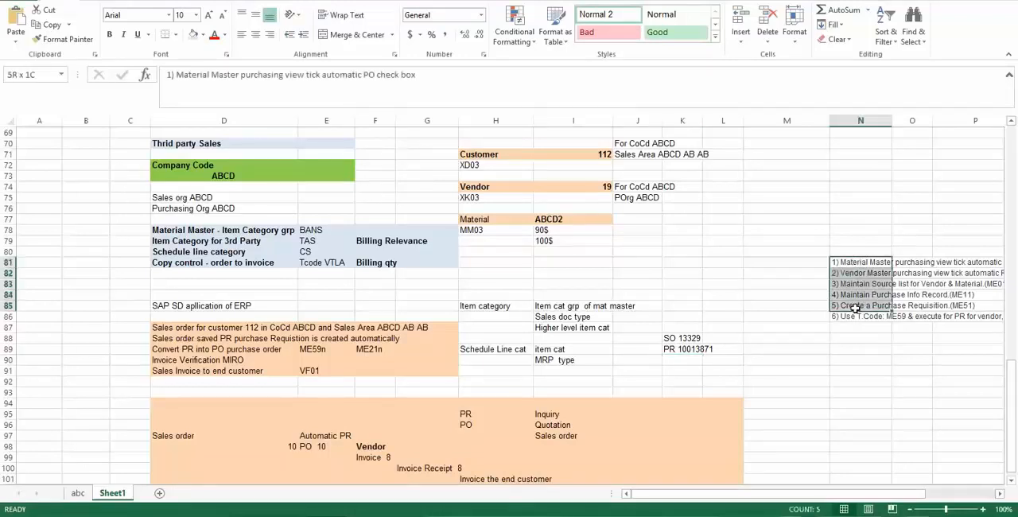
click(845, 338)
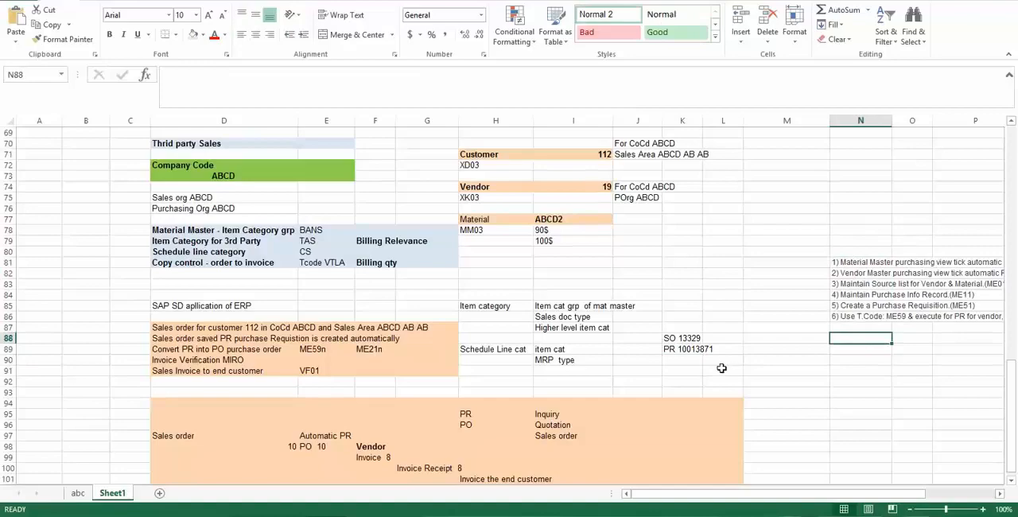
key(alt+Tab)
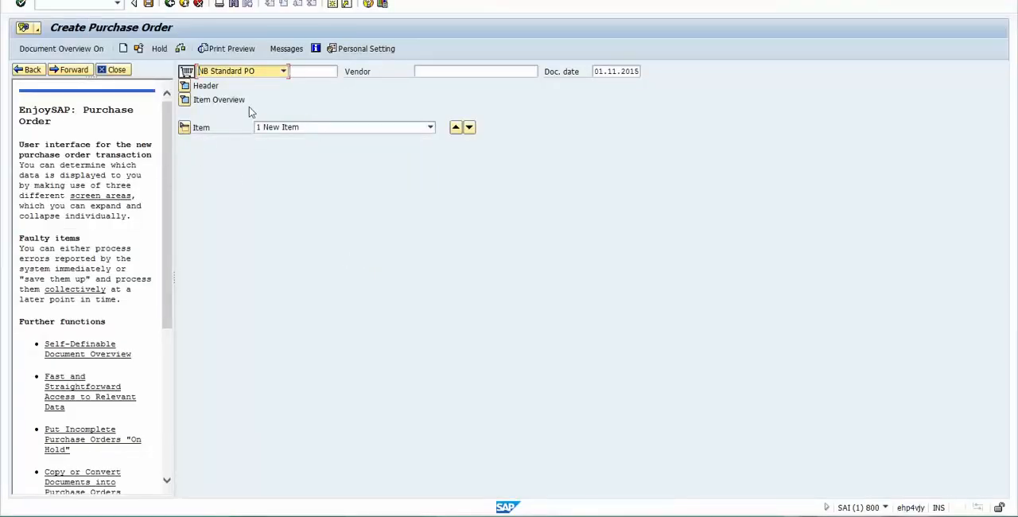
- Expand the header and item overview of the new standard purchase order and look over its vendor and material entry fields
click(311, 71)
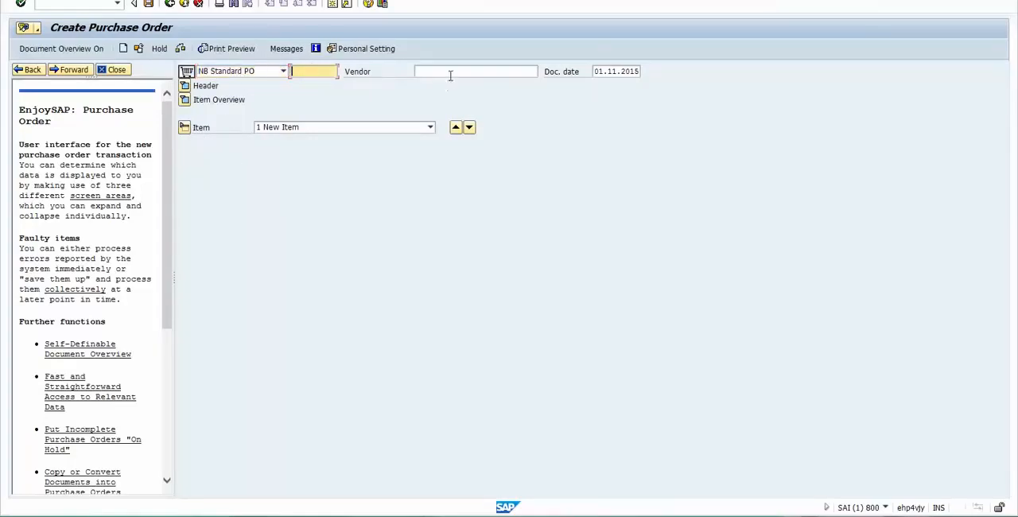
click(436, 73)
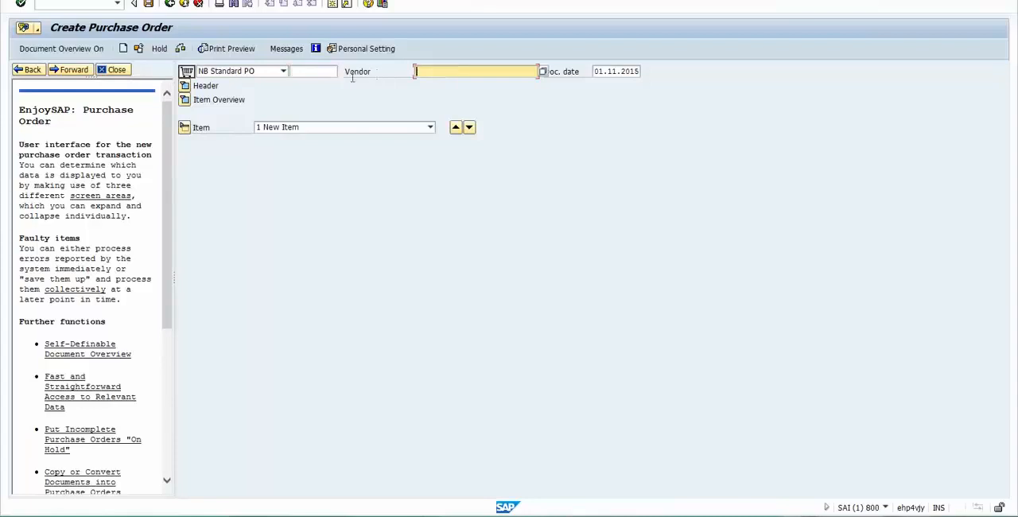
click(186, 87)
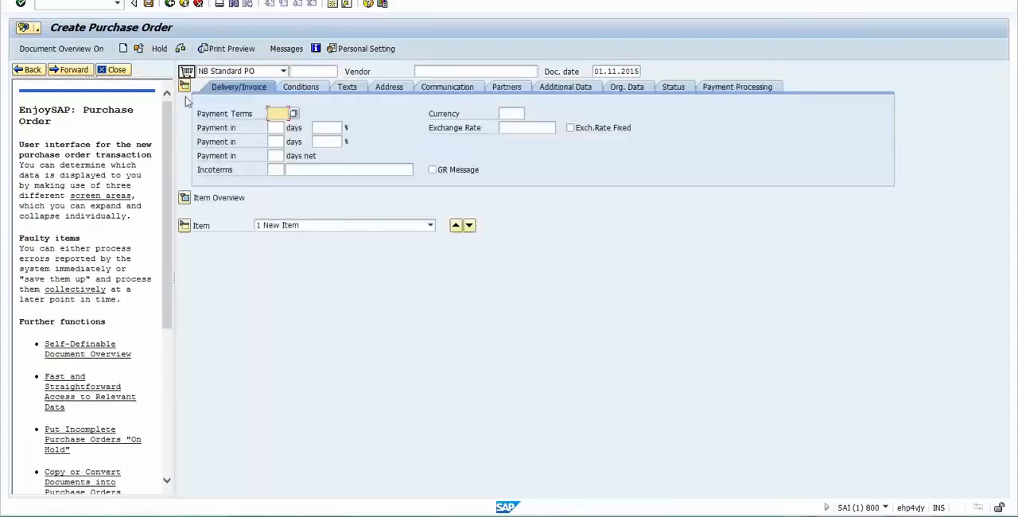
click(184, 198)
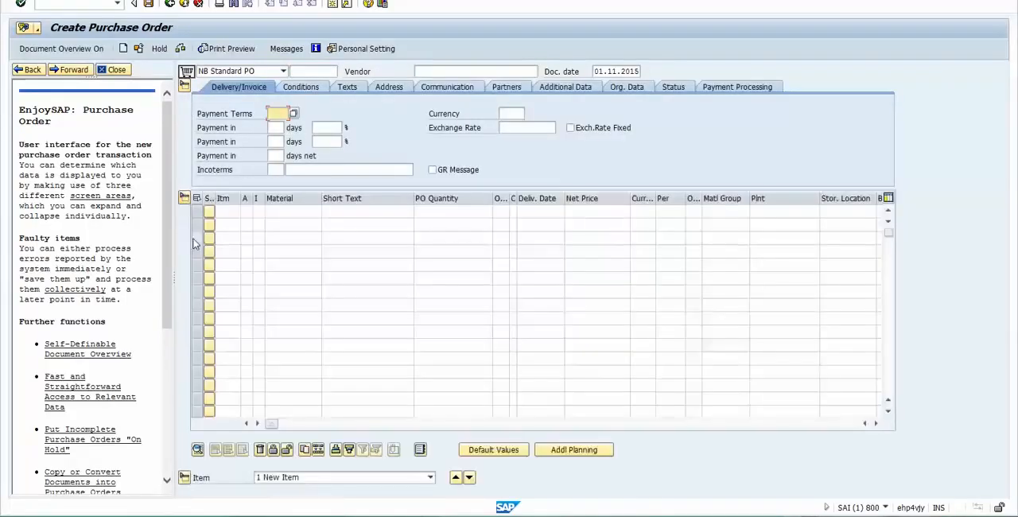
click(280, 210)
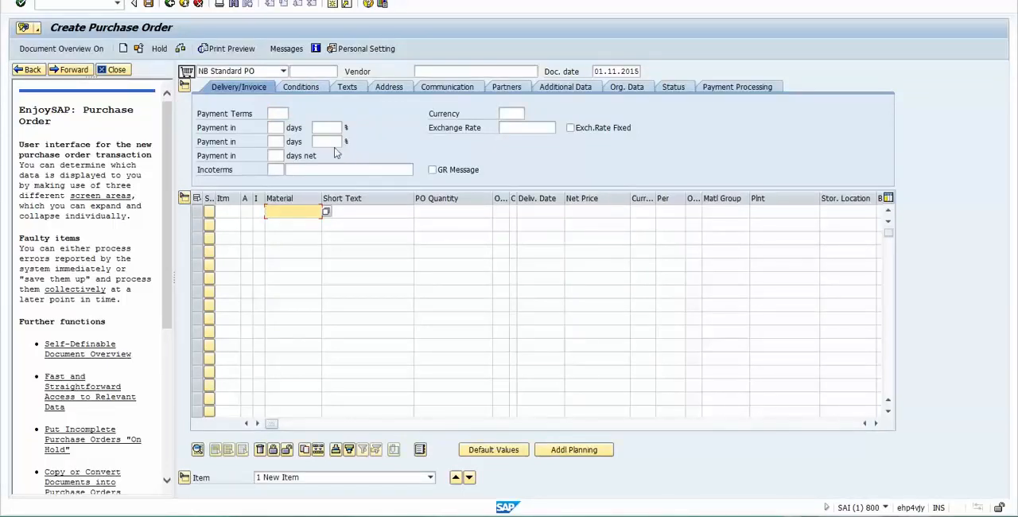
click(421, 70)
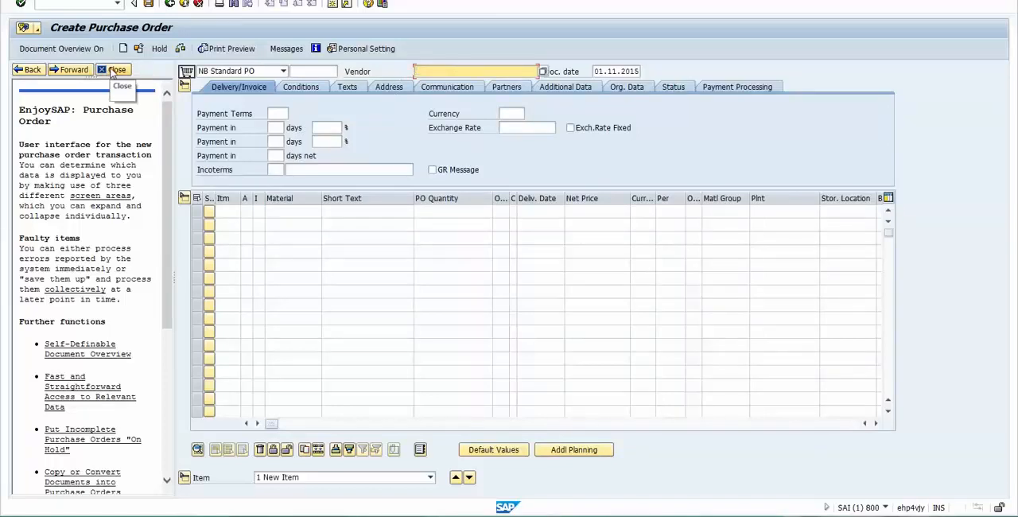
- Close the EnjoySAP help text, turn on the document overview and widen it
click(116, 70)
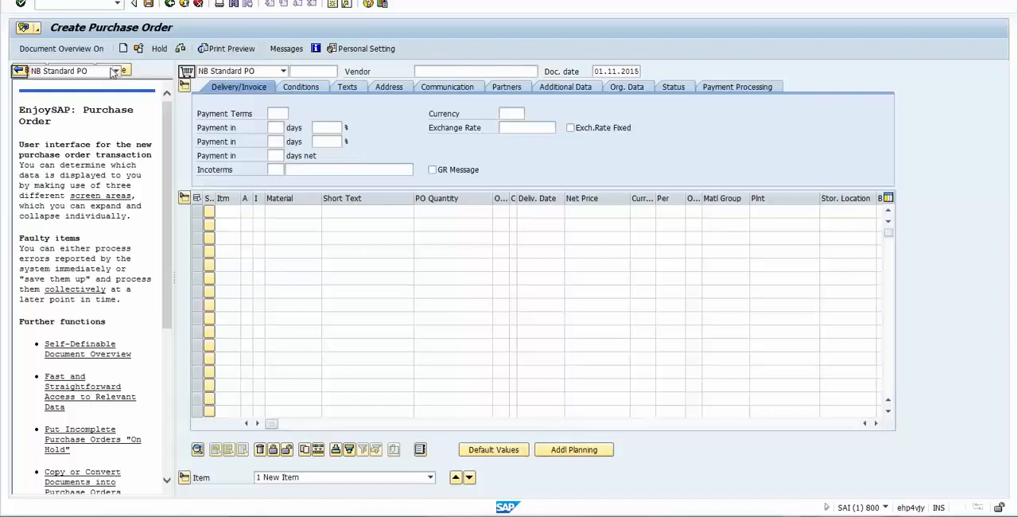
click(46, 52)
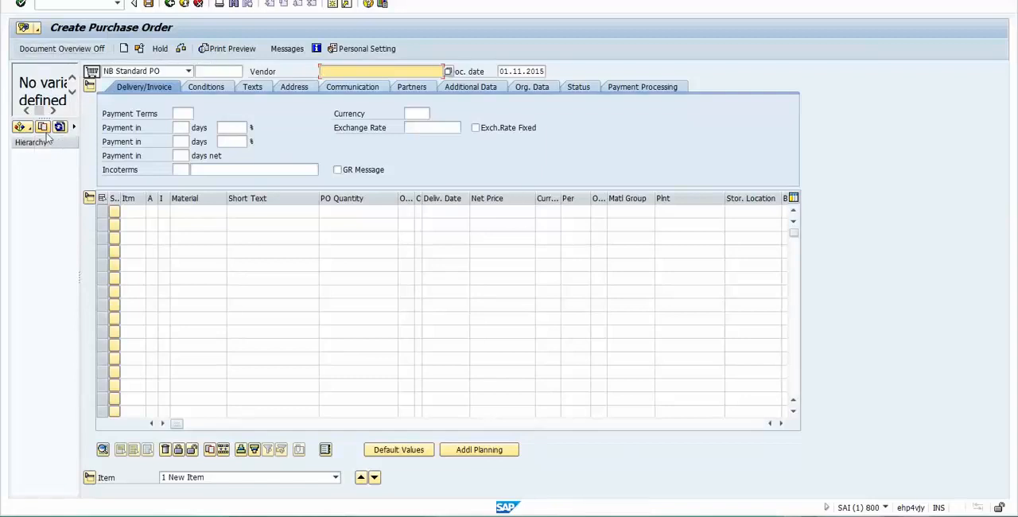
drag(80, 143, 128, 147)
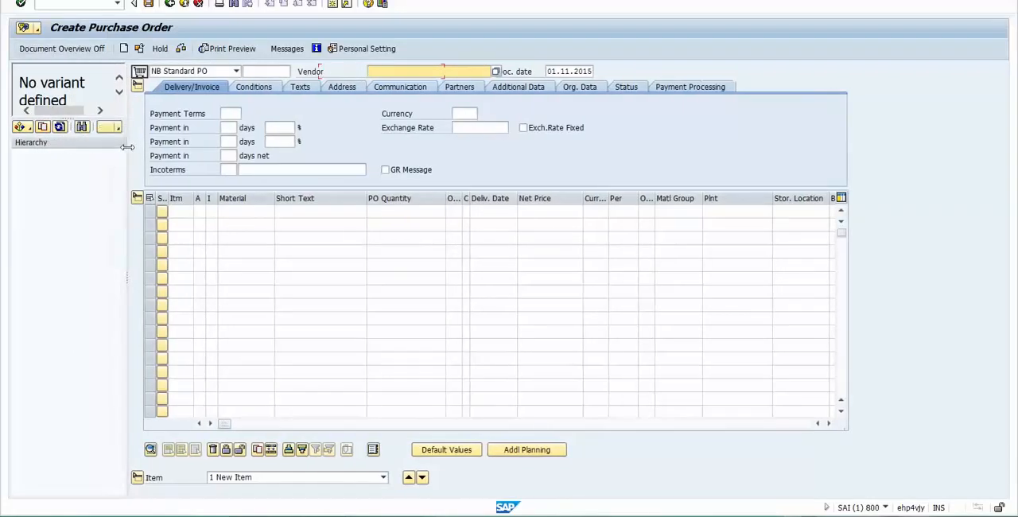
- List the recorded purchase requisition in the document overview, selecting by its number, purchasing organization ABCD and material ABCD2
click(29, 130)
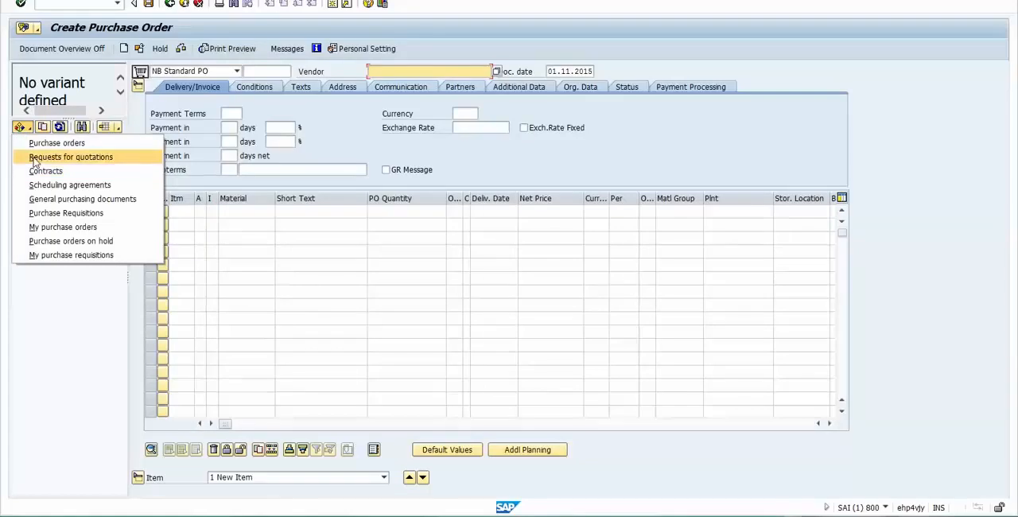
click(36, 215)
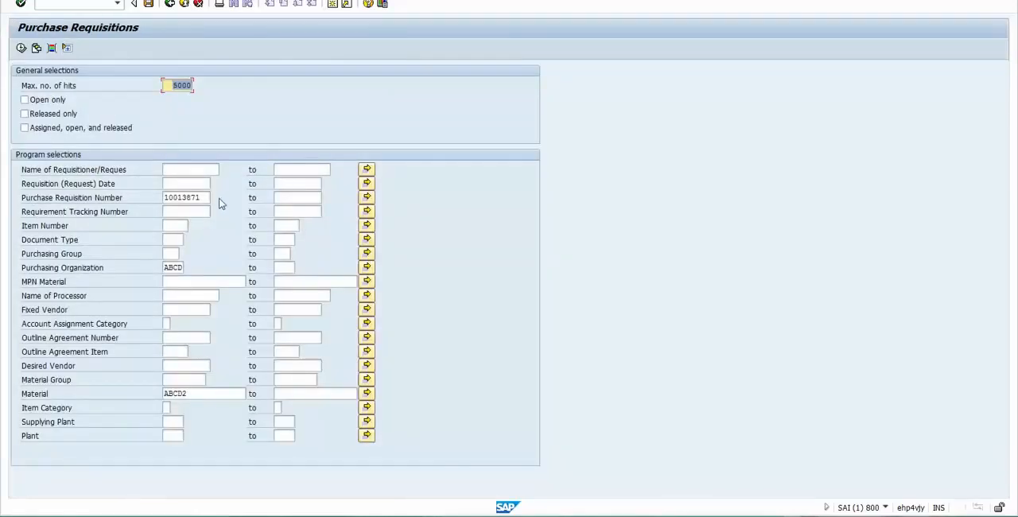
click(203, 197)
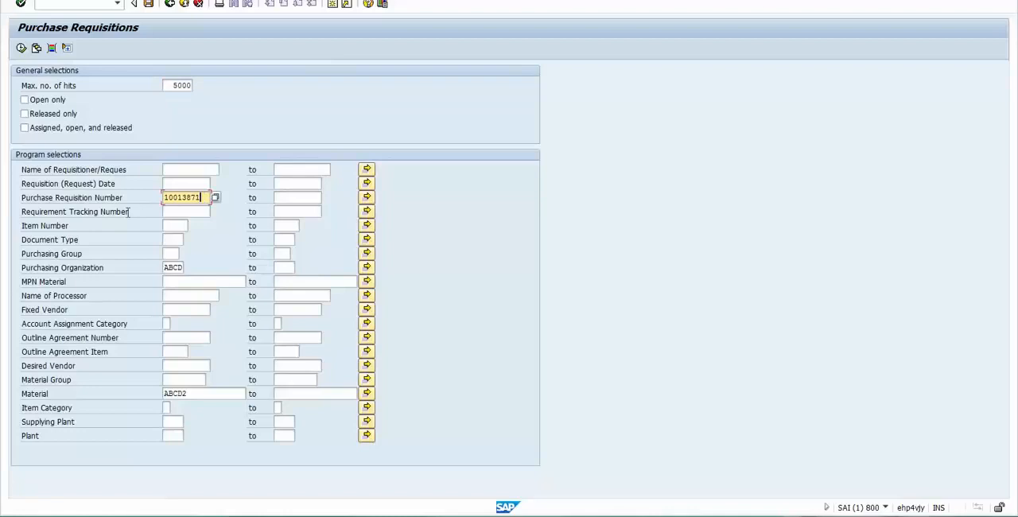
click(22, 48)
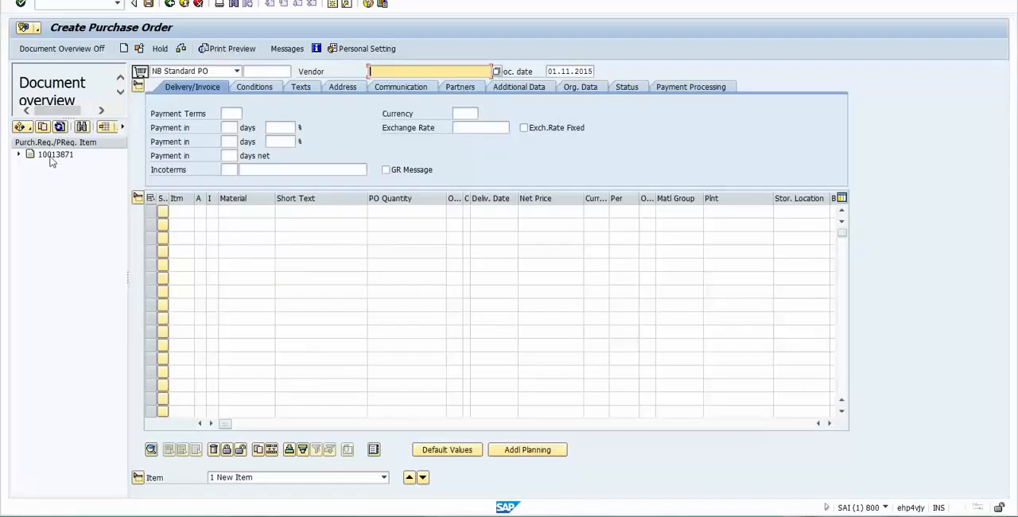
- Expand the listed purchase requisition, select it and adopt it into the purchase order
click(18, 154)
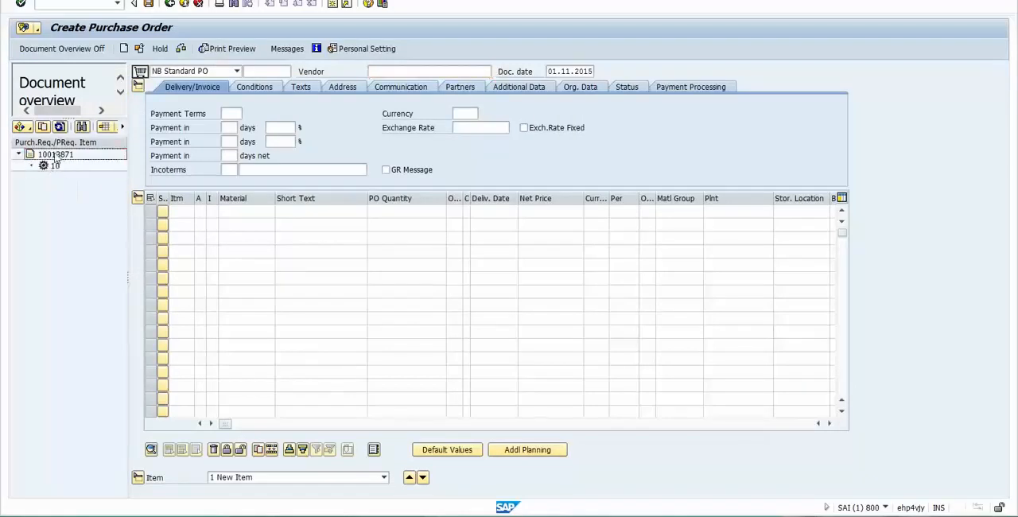
click(56, 156)
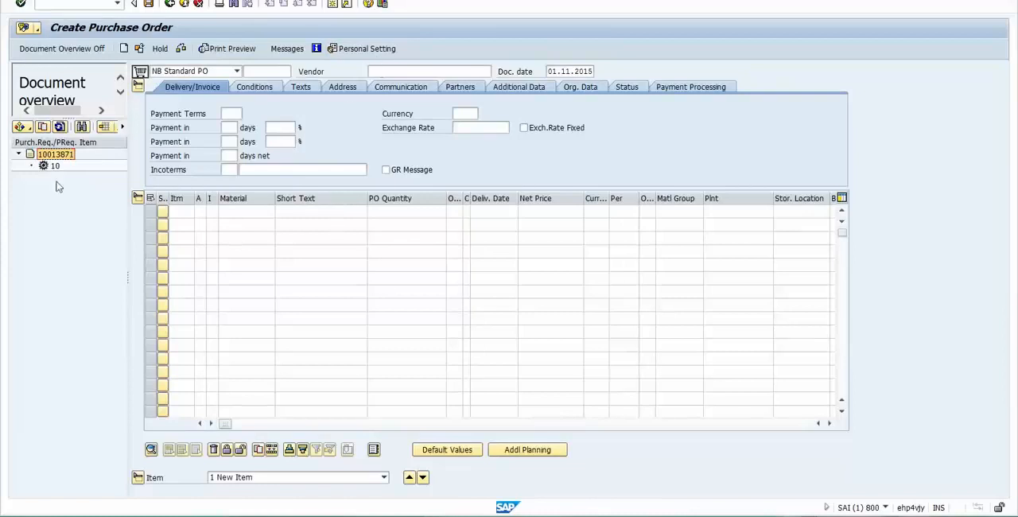
click(43, 127)
- Check the vendor in cell I74 of the Excel notes and return to the SAP purchase order
key(alt+Tab)
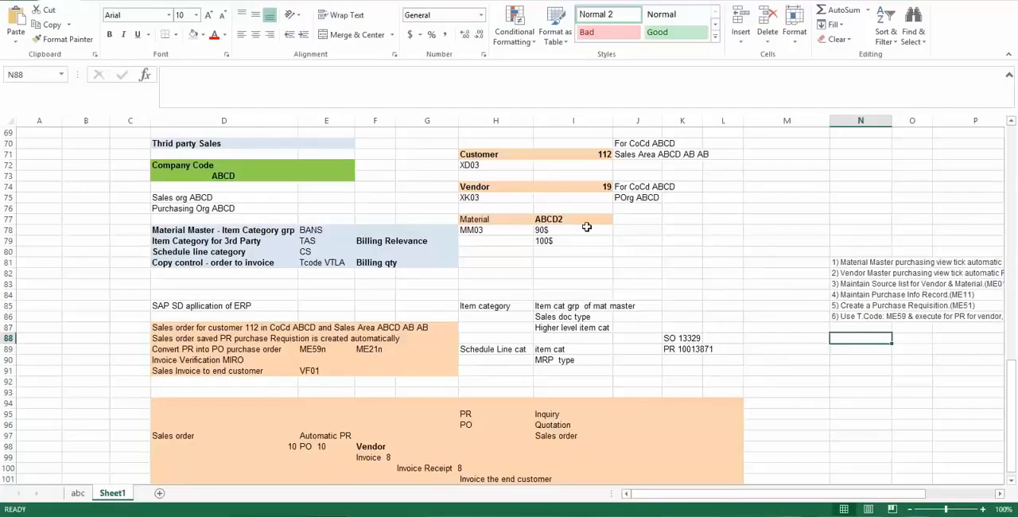
click(605, 186)
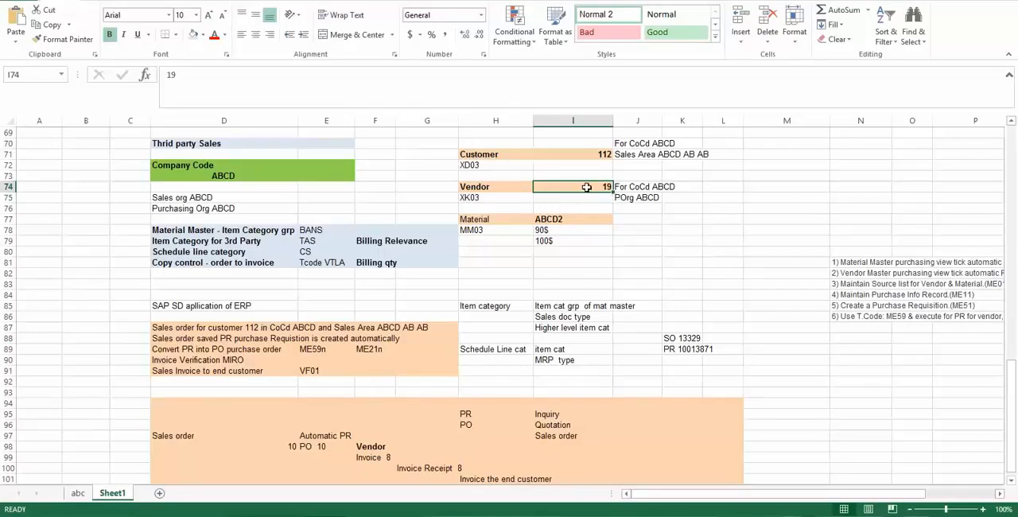
key(alt+Tab)
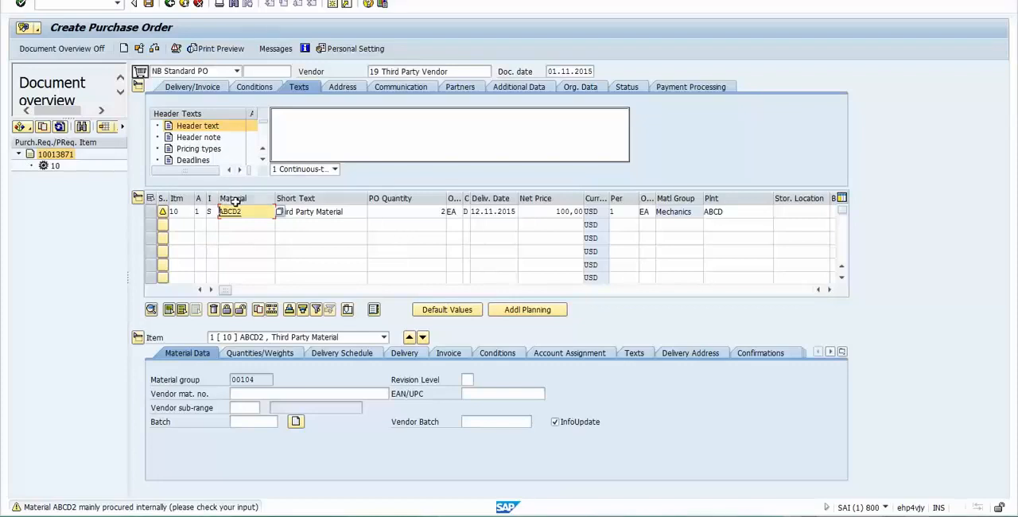
- Examine the purchase order's vendor and the purchasing organization and company code in its organizational data
click(382, 70)
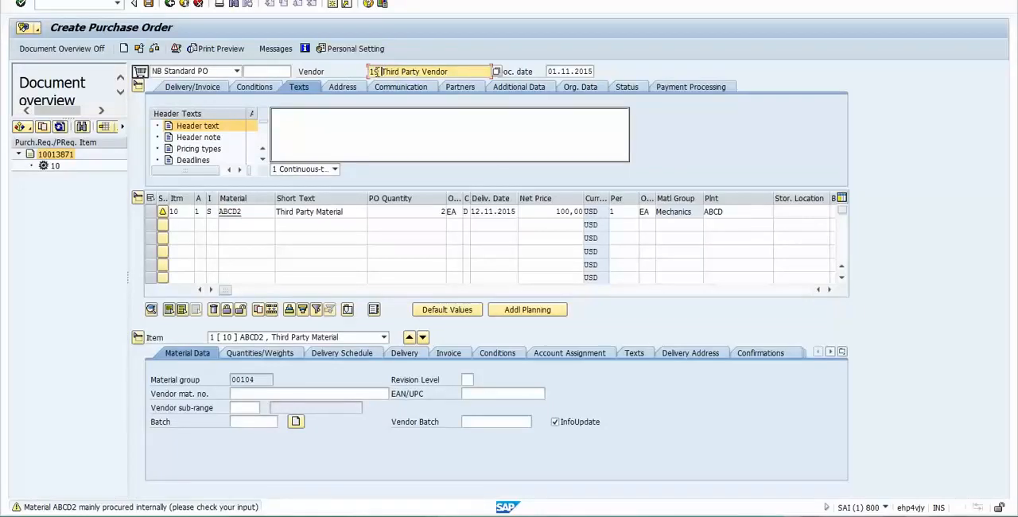
click(257, 210)
click(579, 87)
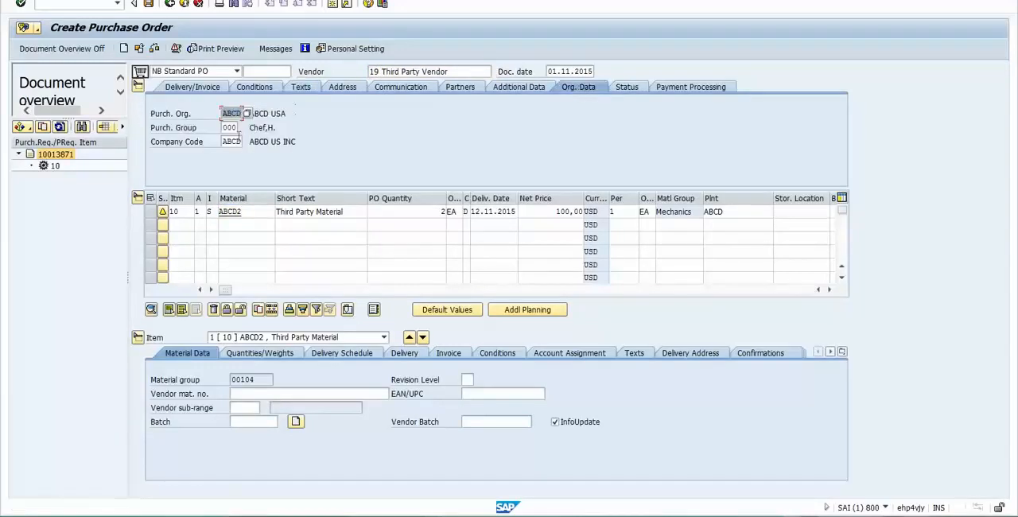
click(229, 115)
click(230, 140)
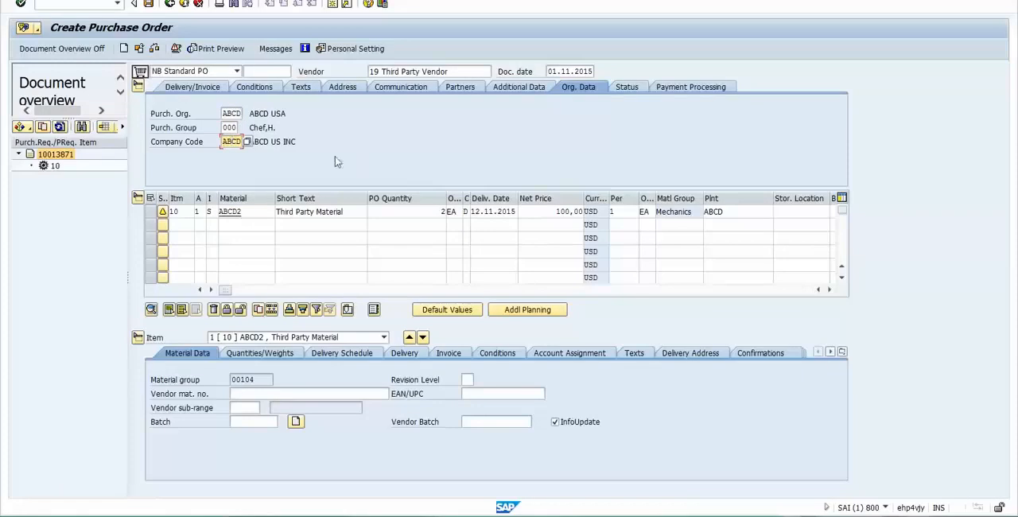
click(227, 114)
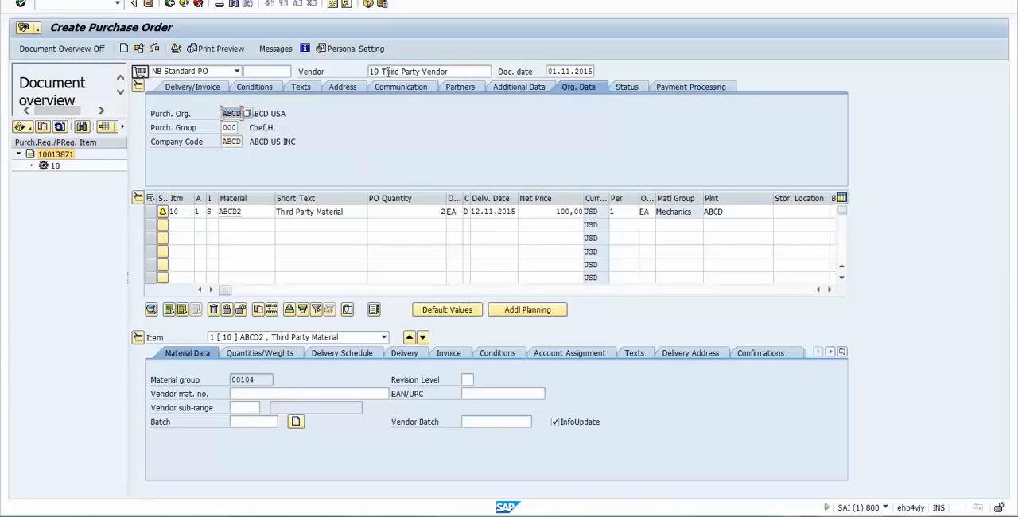
click(229, 141)
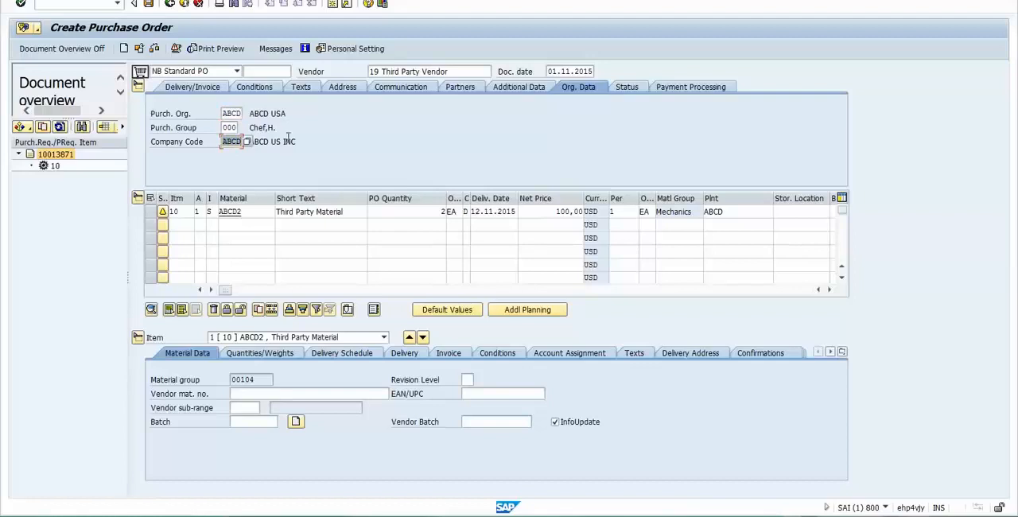
click(381, 71)
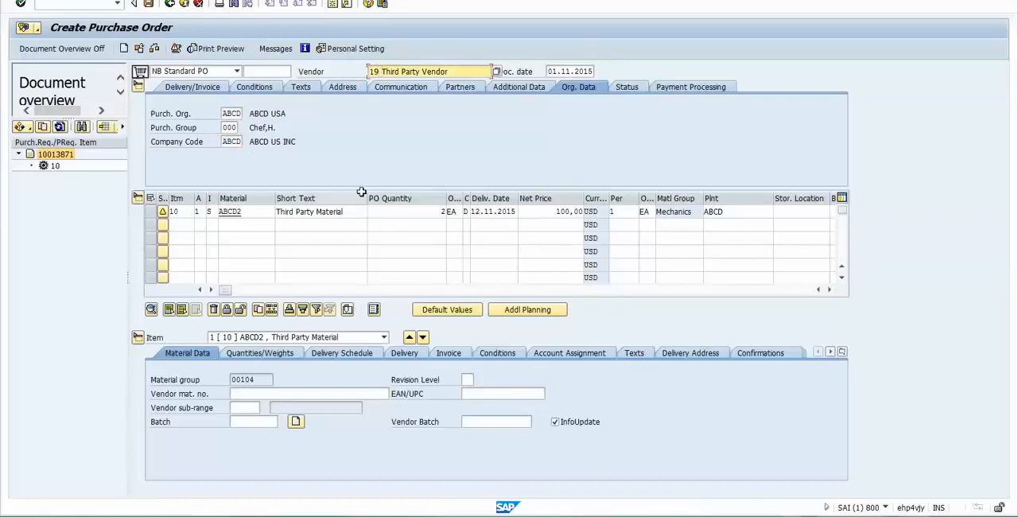
- Examine the adopted item's material, order quantity, net price and price unit, and the item selection list
double_click(249, 212)
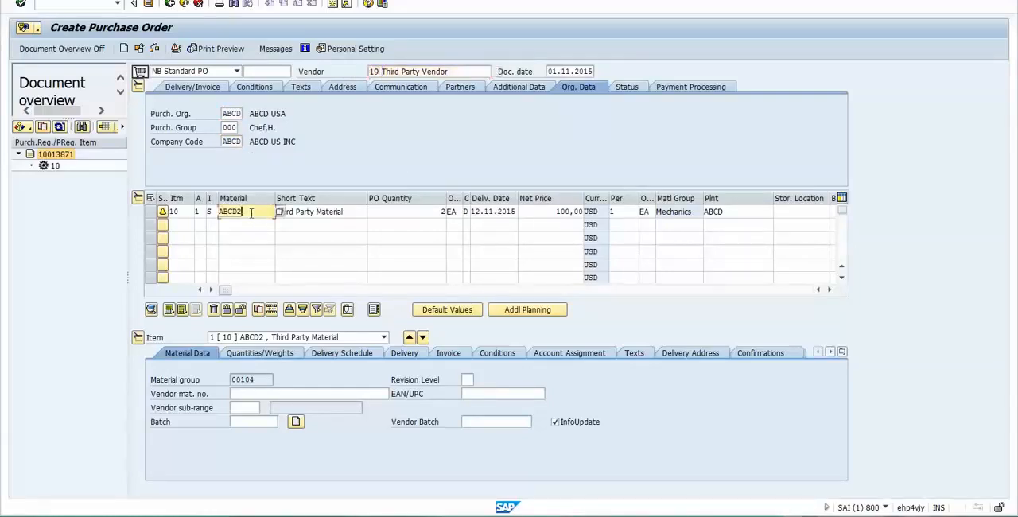
double_click(424, 210)
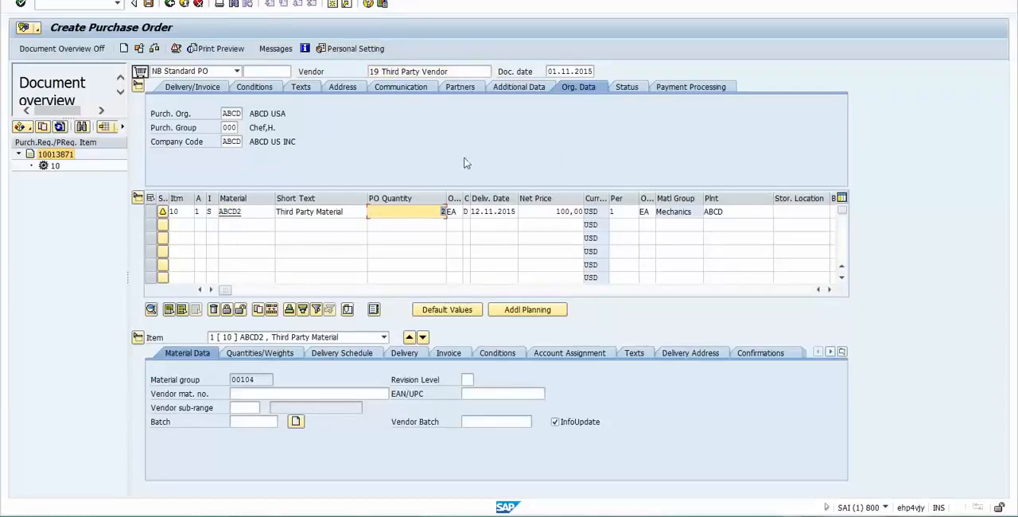
click(425, 212)
click(550, 213)
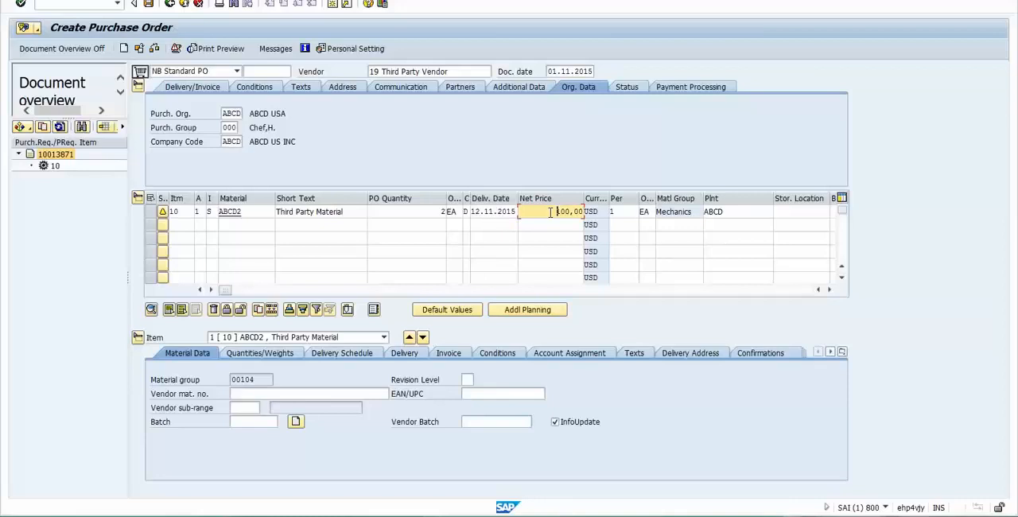
drag(557, 212, 583, 212)
click(622, 211)
text(1)
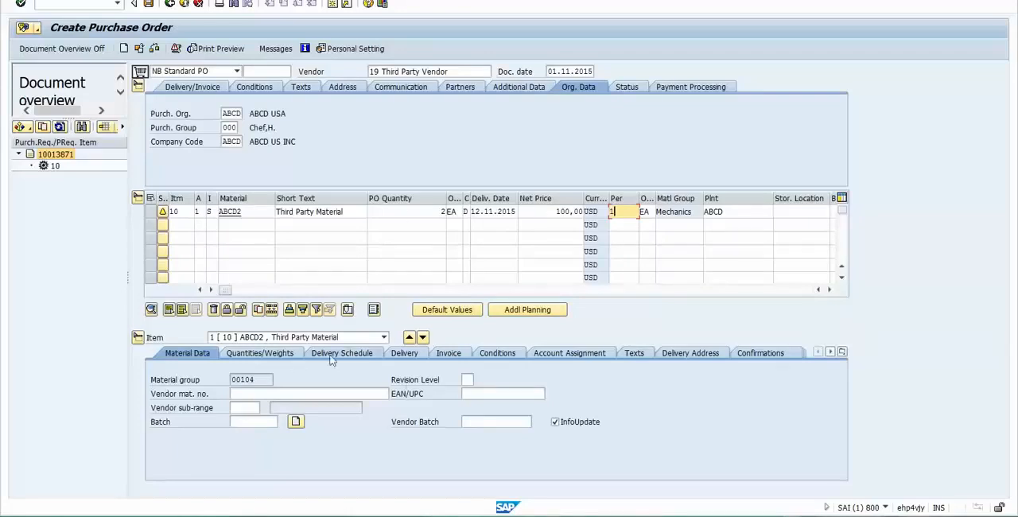
click(385, 338)
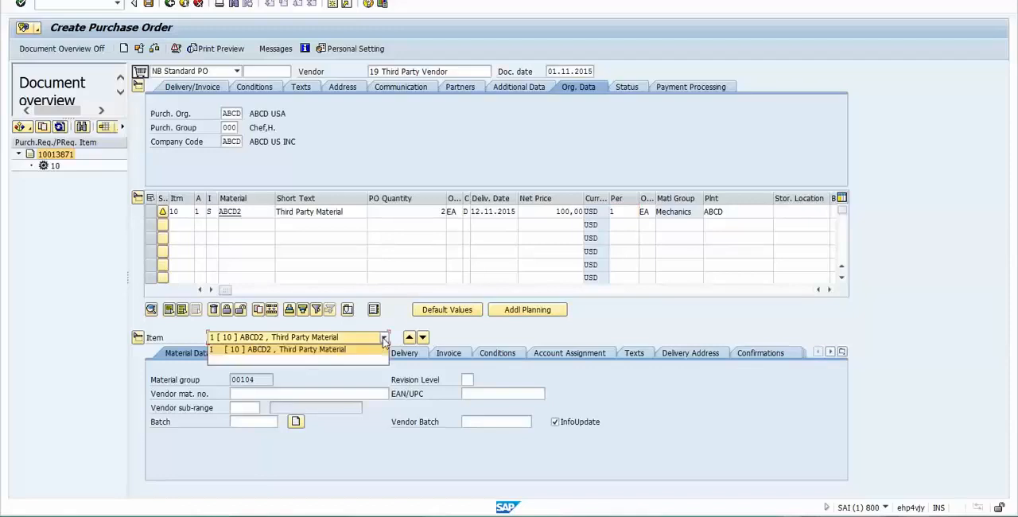
click(385, 339)
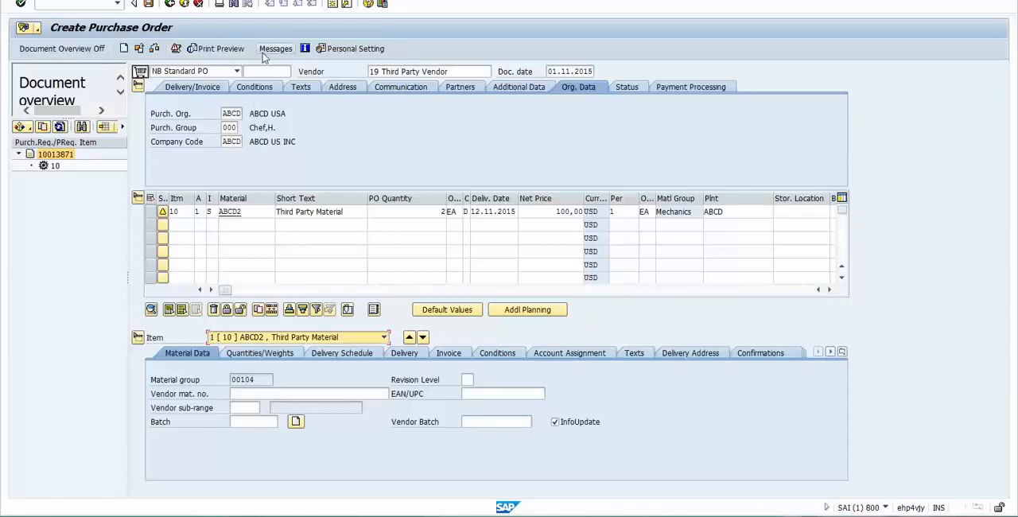
- Check the purchase order for errors and save it
click(152, 51)
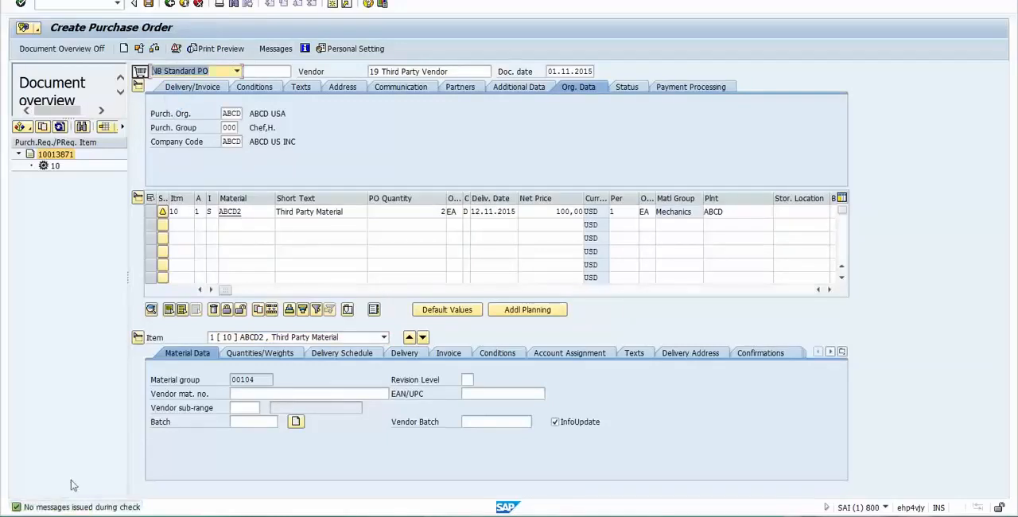
click(156, 5)
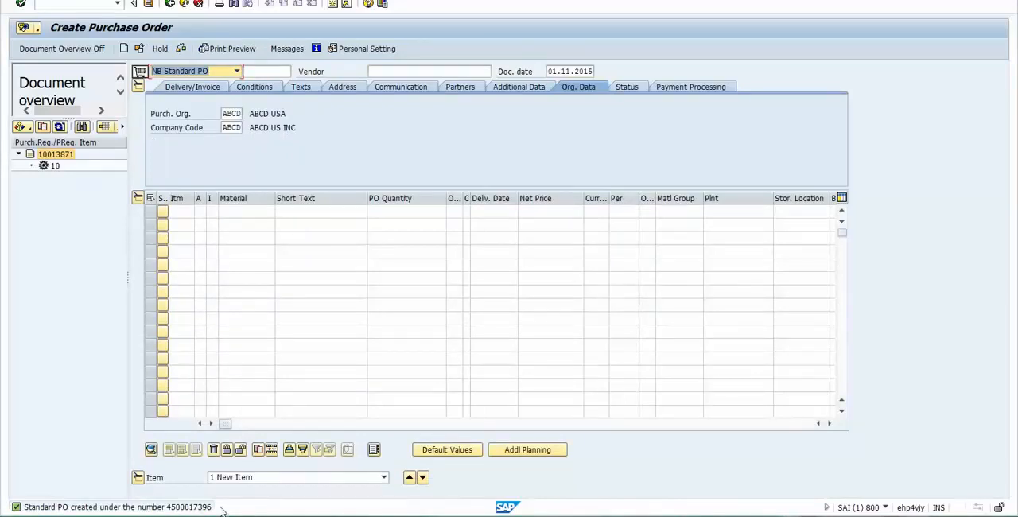
- Copy the new purchase order's number and open the saved document as the other PO
click(141, 49)
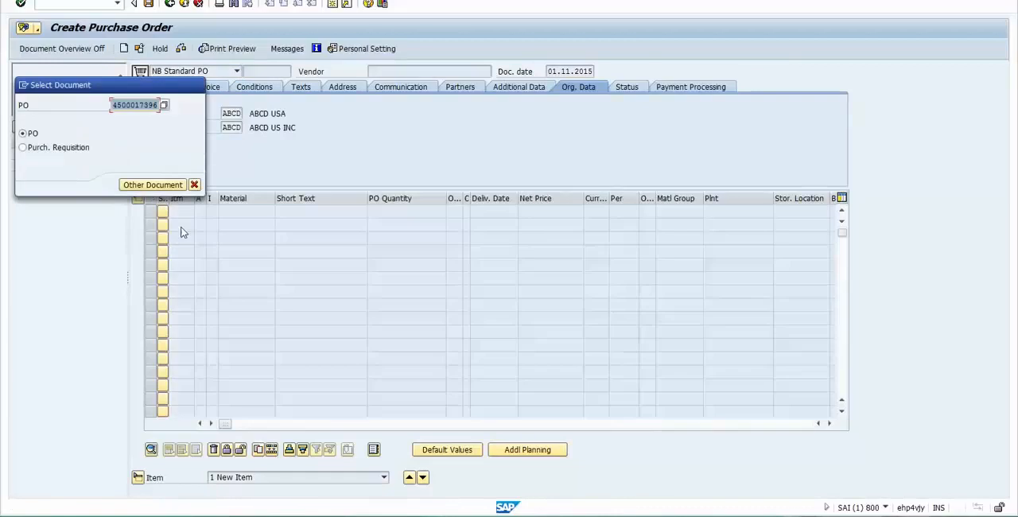
click(133, 105)
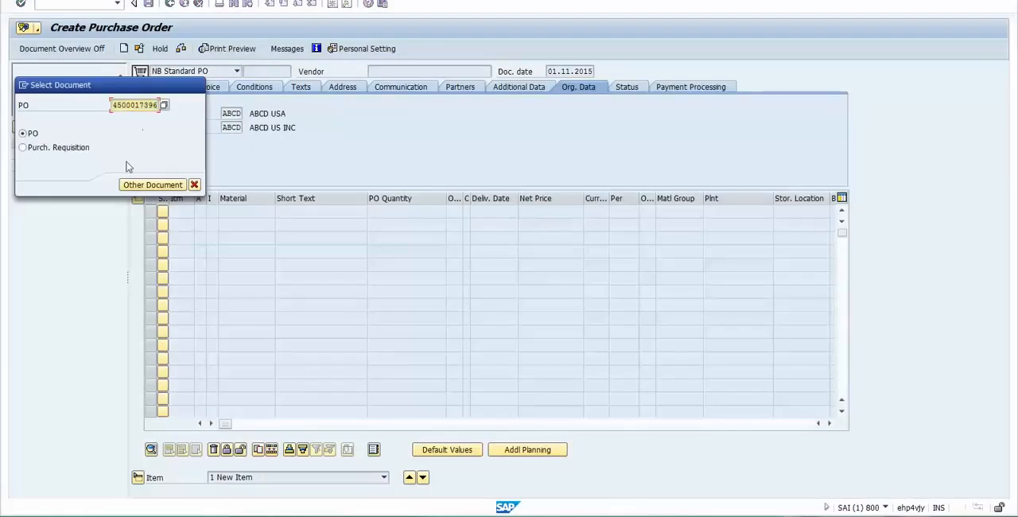
click(153, 186)
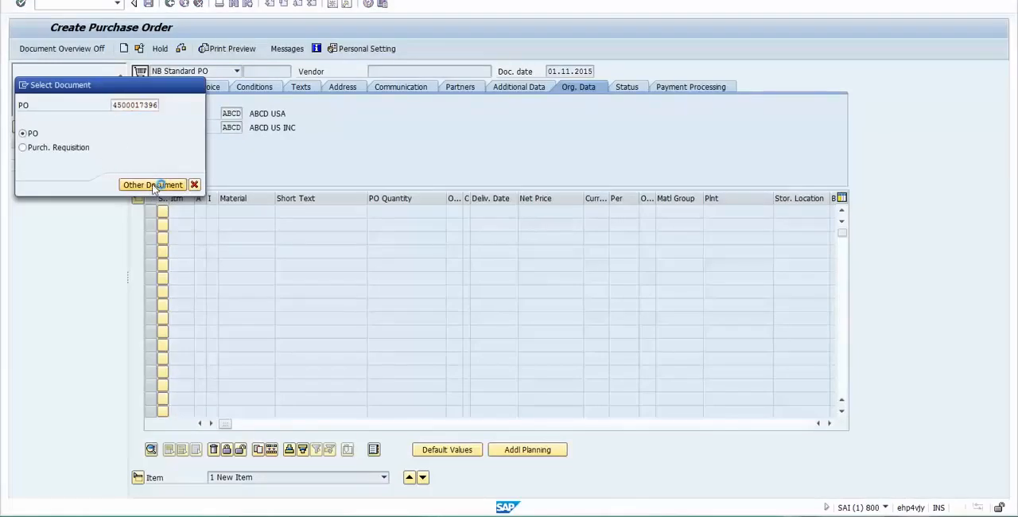
- Record the copied purchase order number with the prefix PO in cell K90 of the Excel notes
key(alt+Tab)
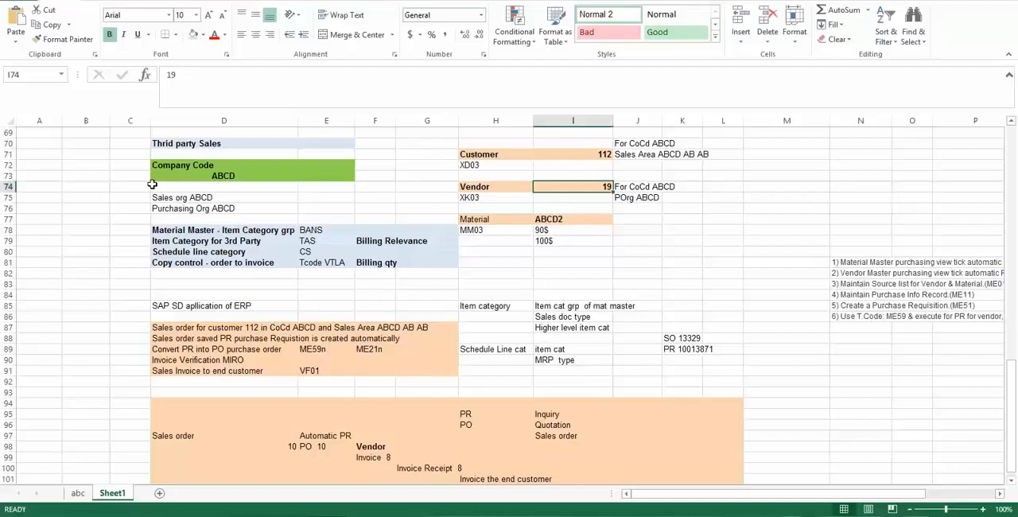
click(678, 359)
text(PO)
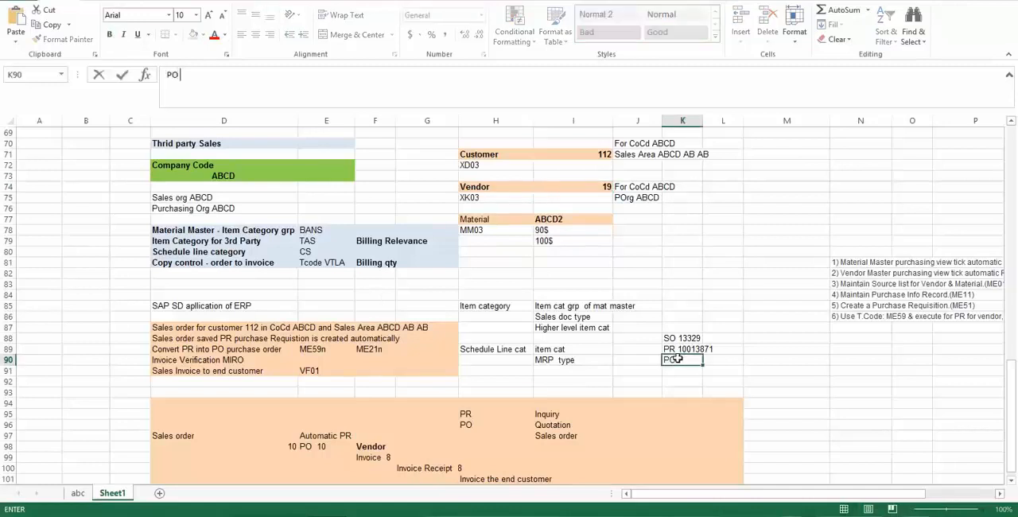
key(ctrl+v)
key(Return)
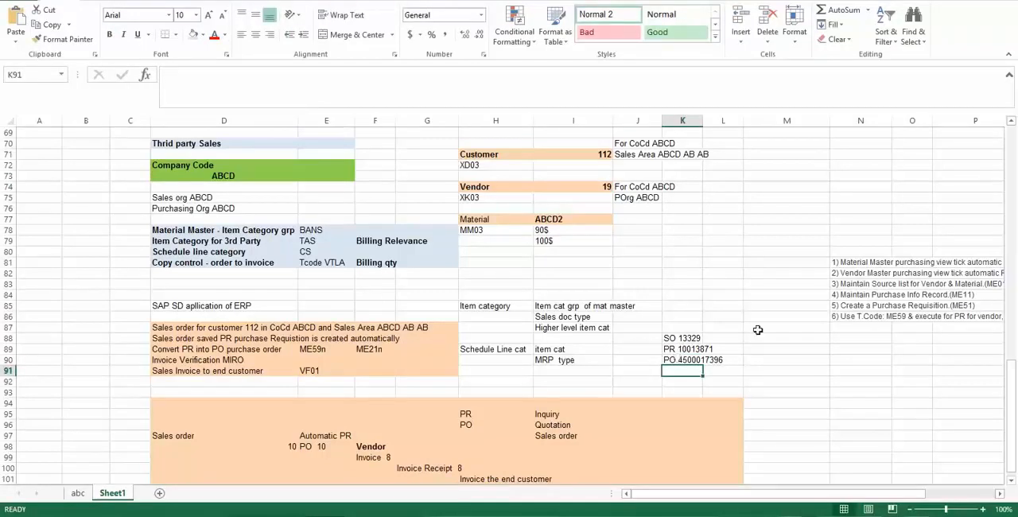
- Switch back to SAP and look at the item row of the saved purchase order
key(alt+Tab)
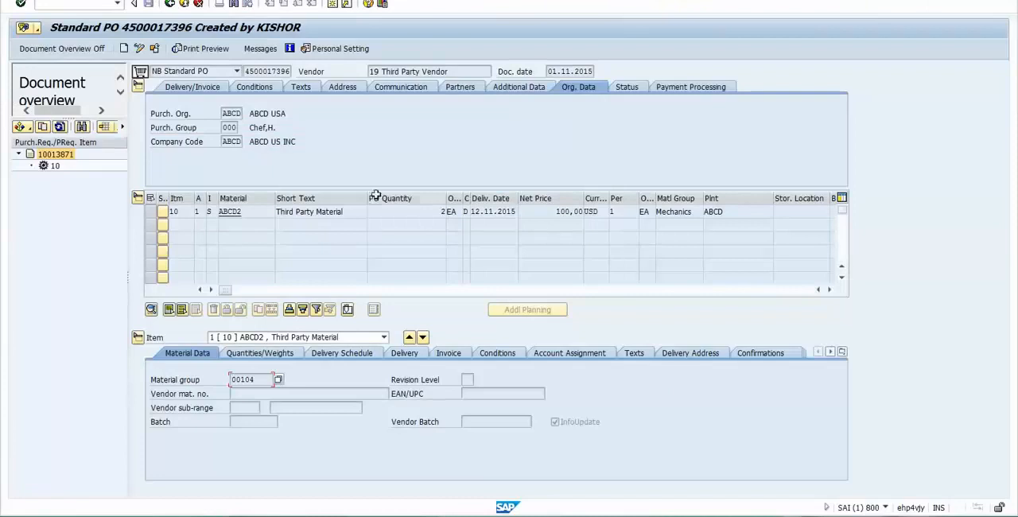
click(350, 211)
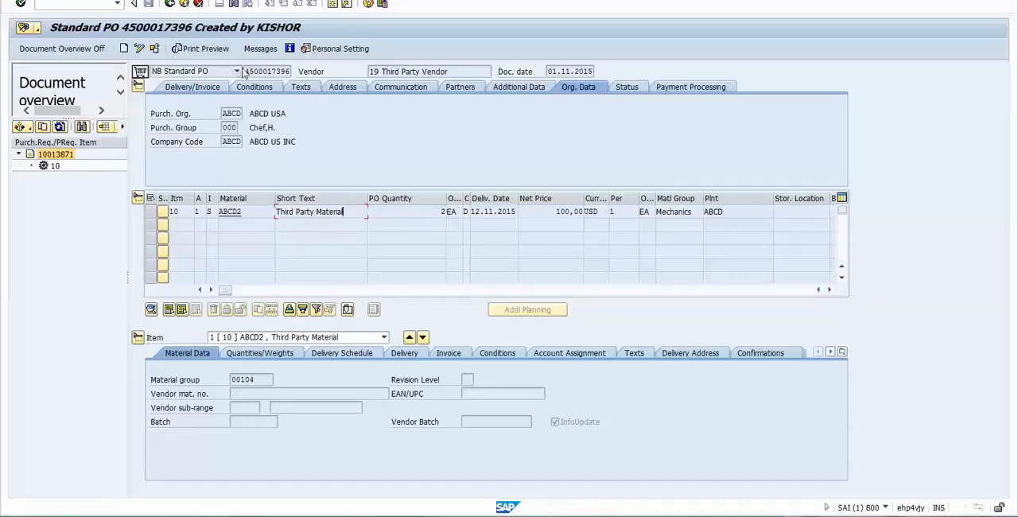
- Switch to the Excel notes and copy the sales order number from cell K88
drag(247, 70, 290, 71)
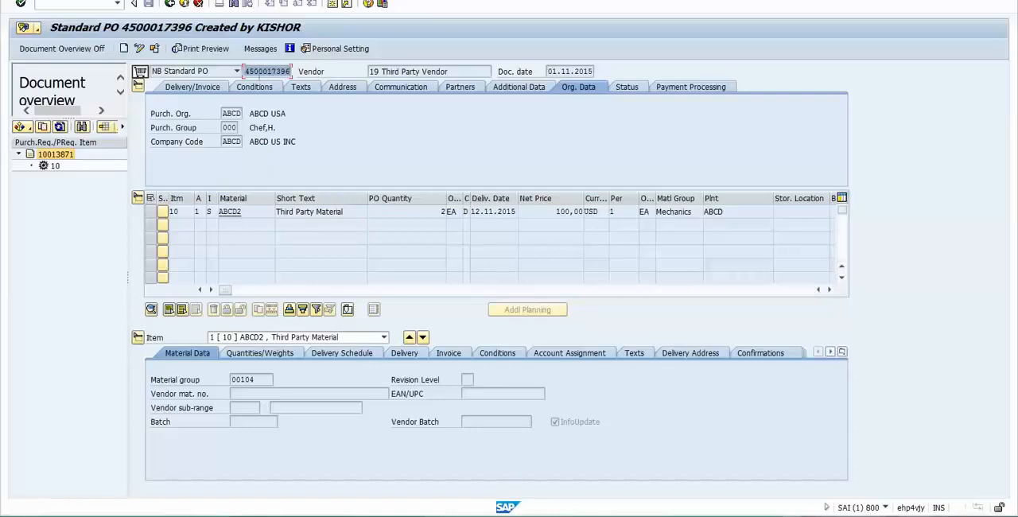
click(250, 72)
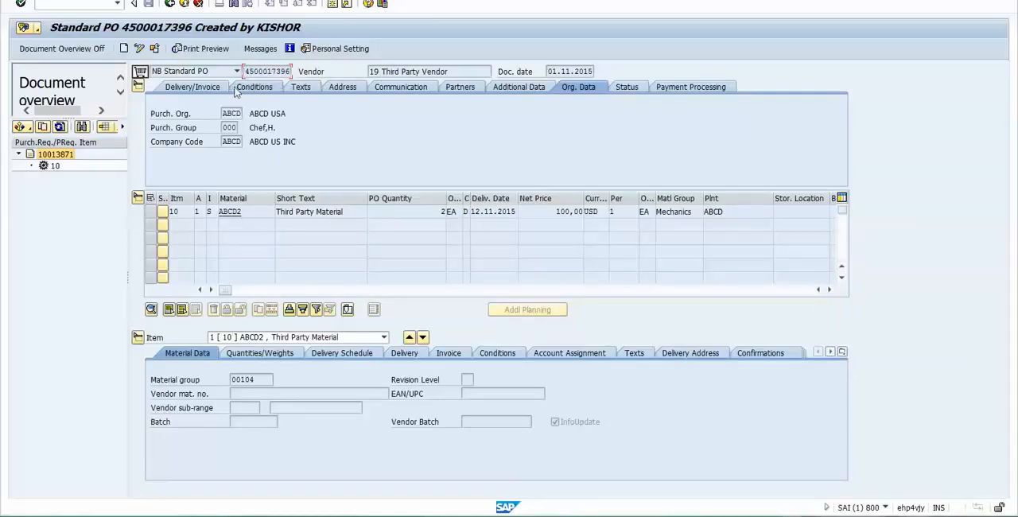
drag(247, 71, 303, 71)
key(alt+Tab)
click(666, 371)
click(686, 338)
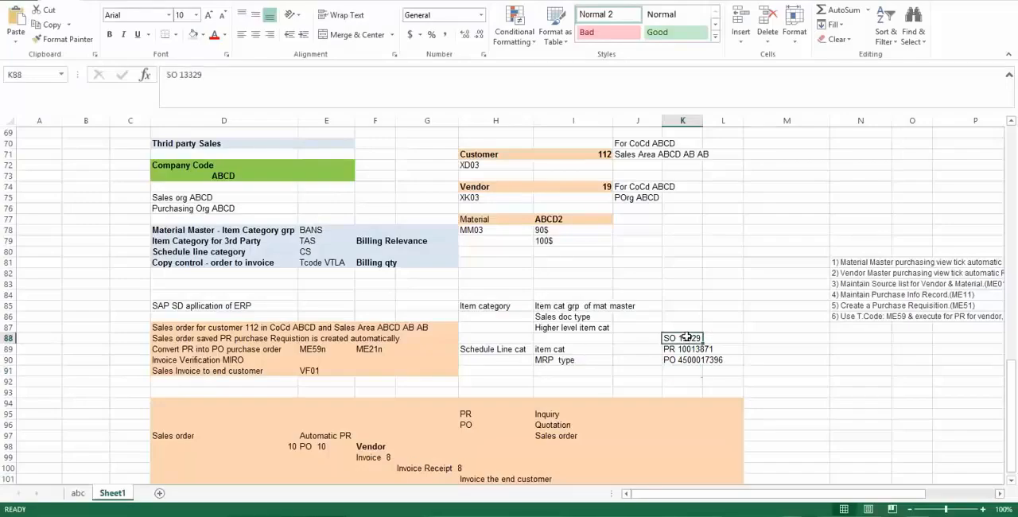
double_click(190, 78)
key(ctrl+c)
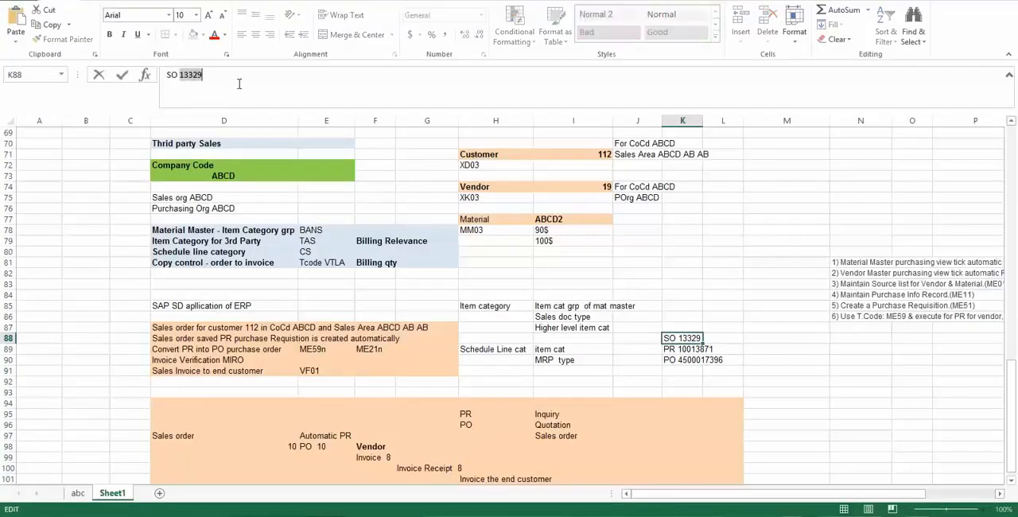
click(717, 339)
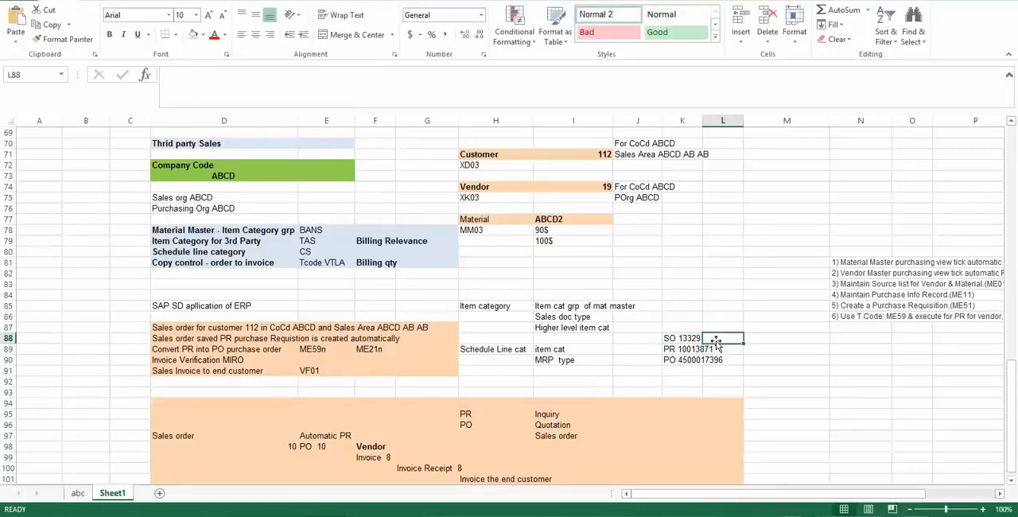
- Switch to SAP, open transaction VF01 in a new session, and try to create a billing document for the copied sales order
key(alt+Tab)
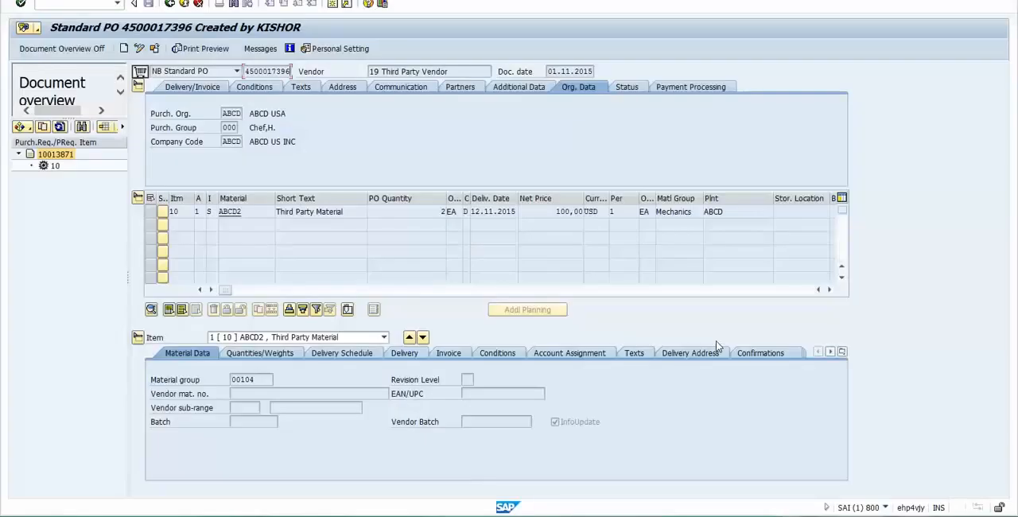
text(/ovf01)
key(Return)
key(alt+Tab)
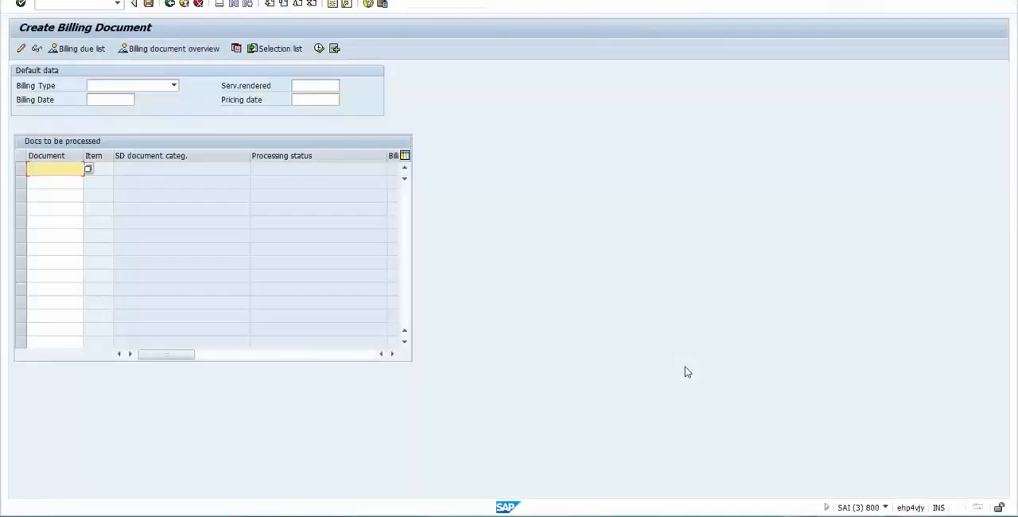
key(ctrl+v)
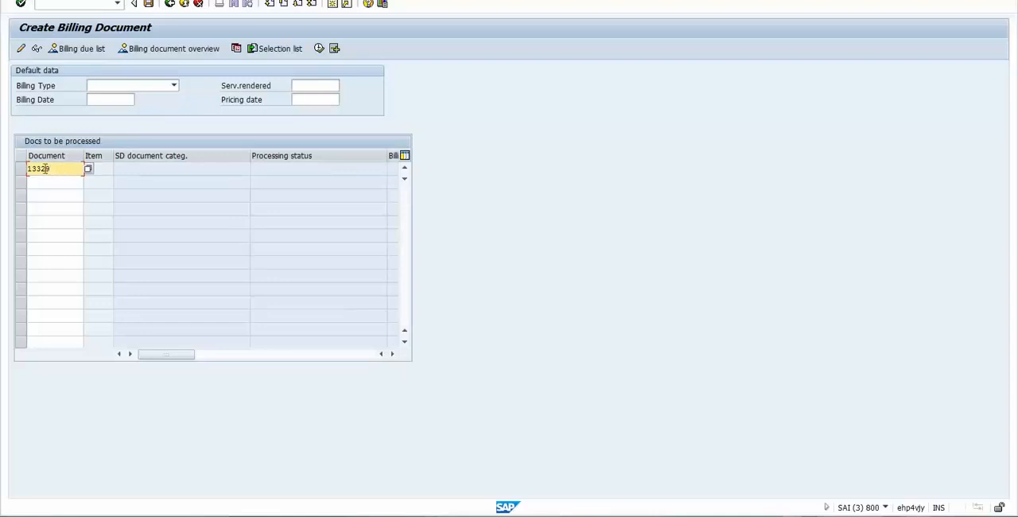
click(319, 48)
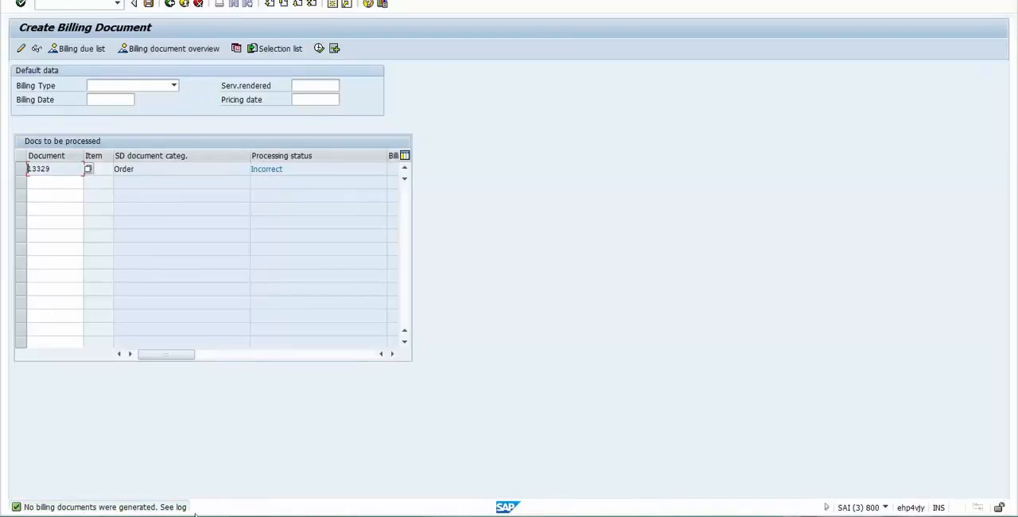
- Open the billing document's error log and expand the entry for the sales order item
click(100, 1)
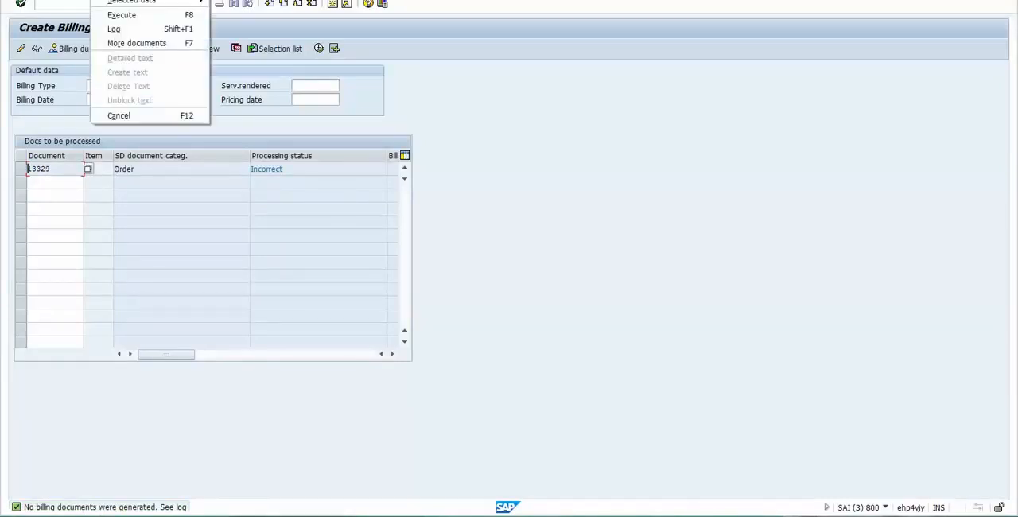
click(111, 28)
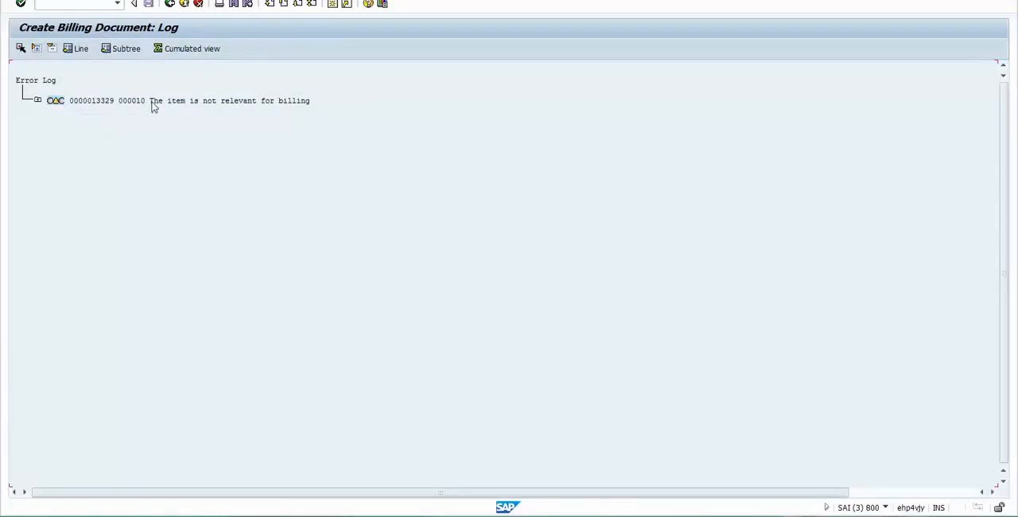
click(36, 100)
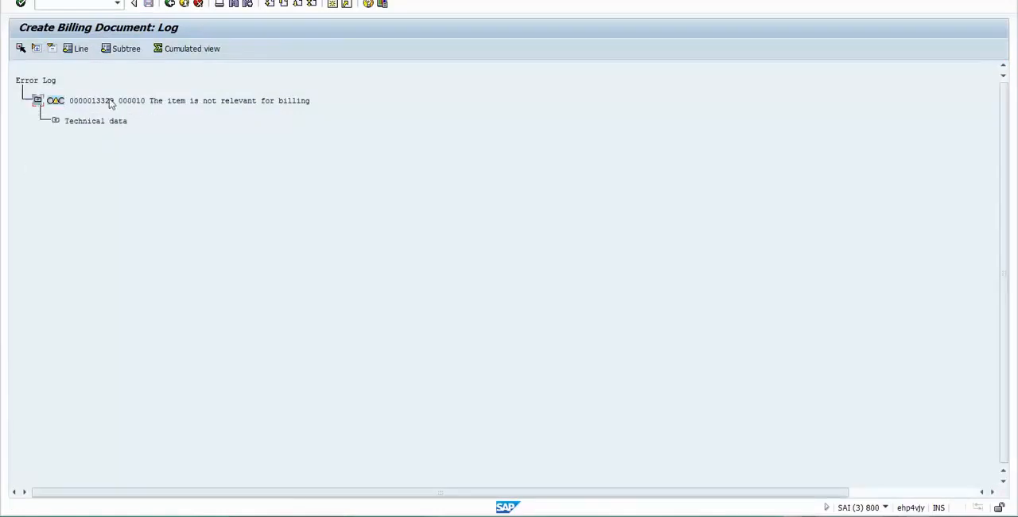
click(151, 105)
- Switch to the Excel notes and enter Invoice receipt in cell K91 and MIRO in cell L91
key(alt+Tab)
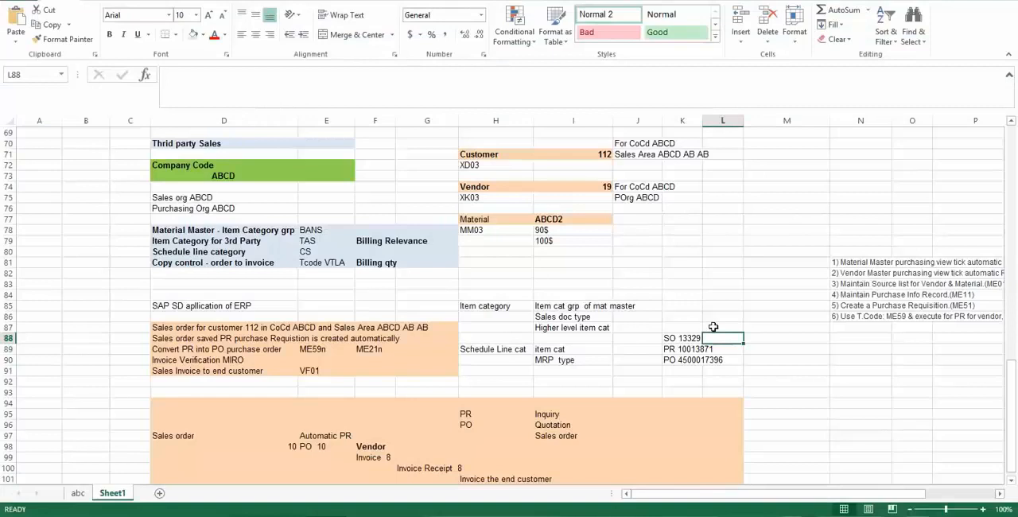
click(671, 370)
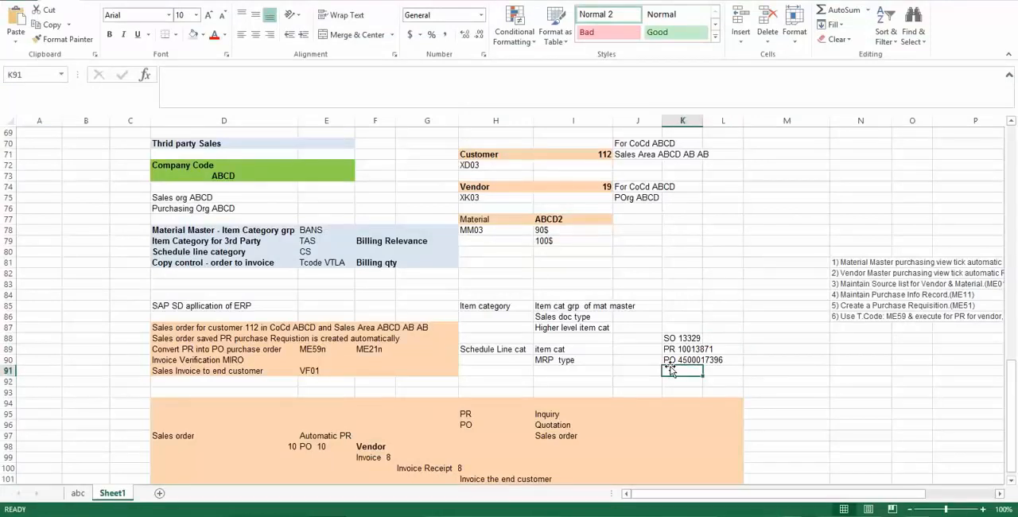
text(Invoice )
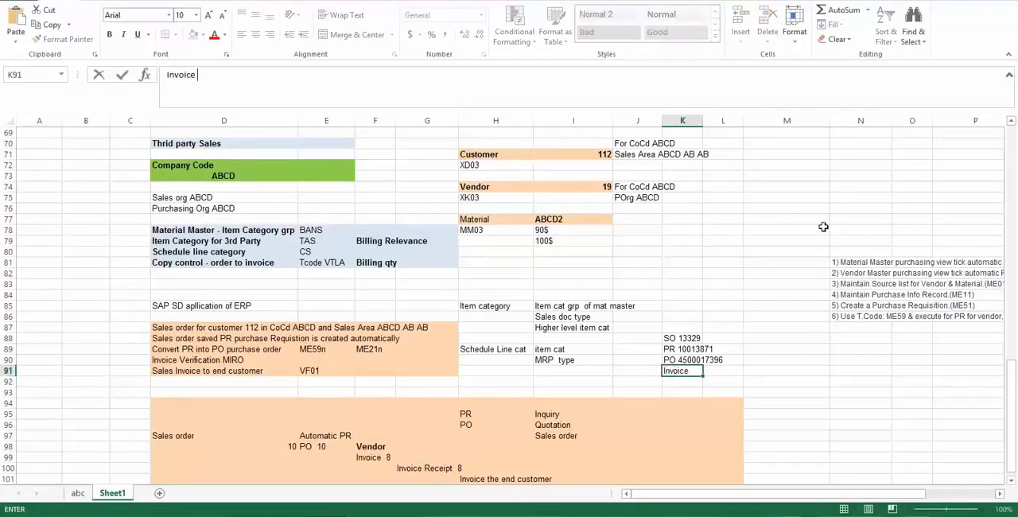
text(receipt)
key(Tab)
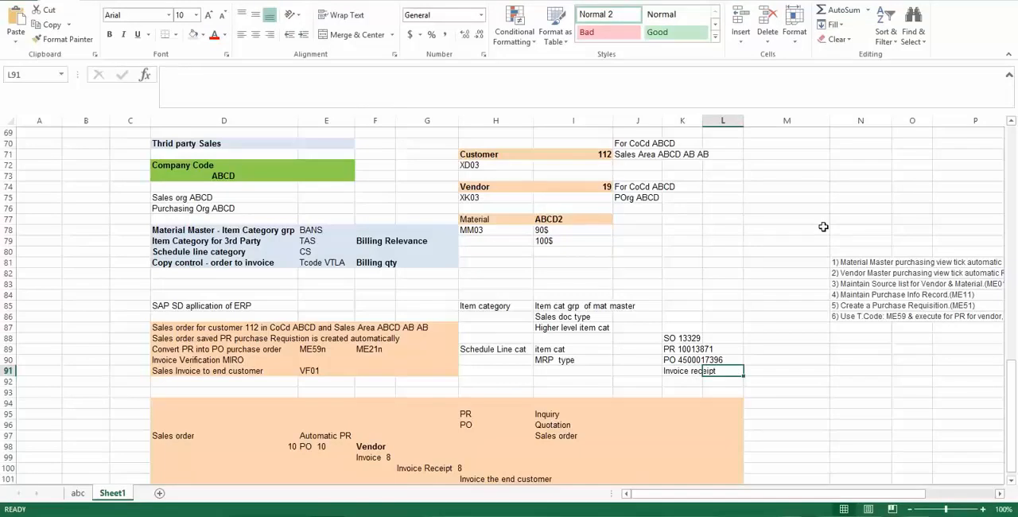
text(MIRO)
key(Return)
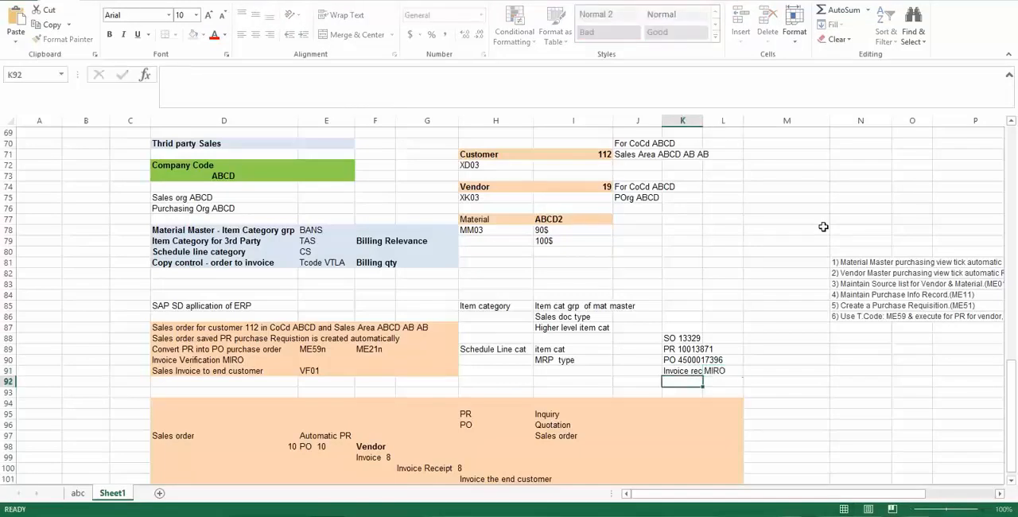
- Switch to the purchase order in SAP, copy its number, and start transaction MIRO in the same session
key(alt+Tab)
key(alt+Tab)
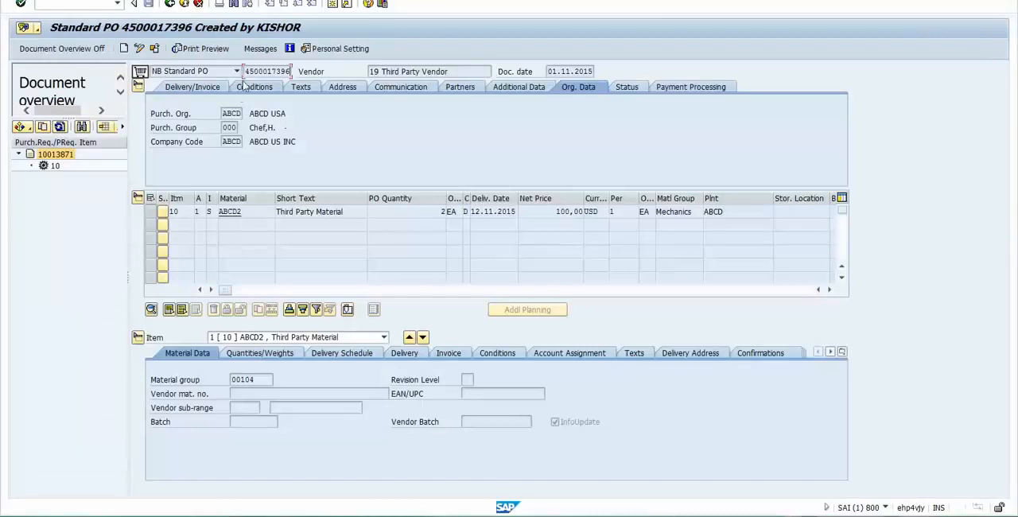
drag(245, 72, 336, 73)
key(ctrl+c)
key(ctrl+slash)
text(/nmiro)
key(Return)
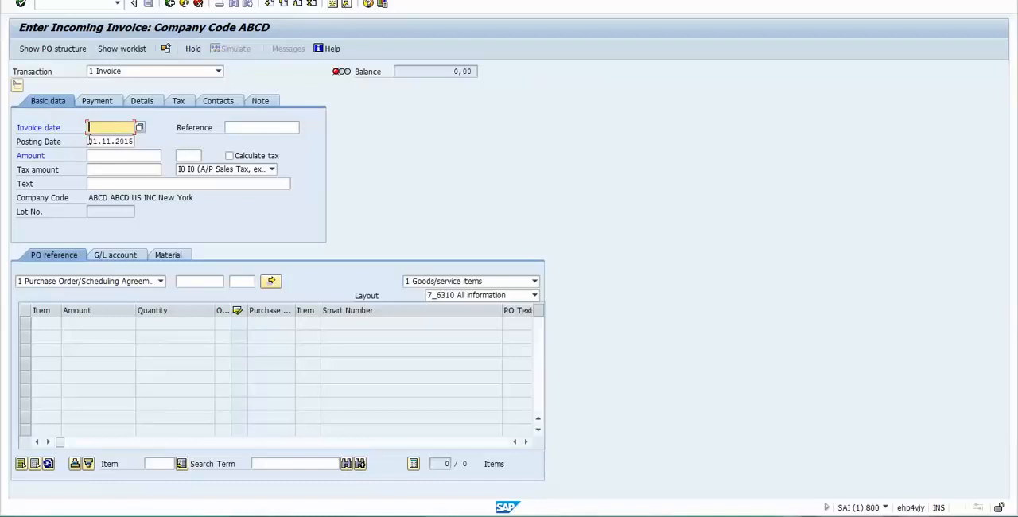
- Set the incoming invoice's invoice date to 31.10.2015
drag(89, 141, 155, 149)
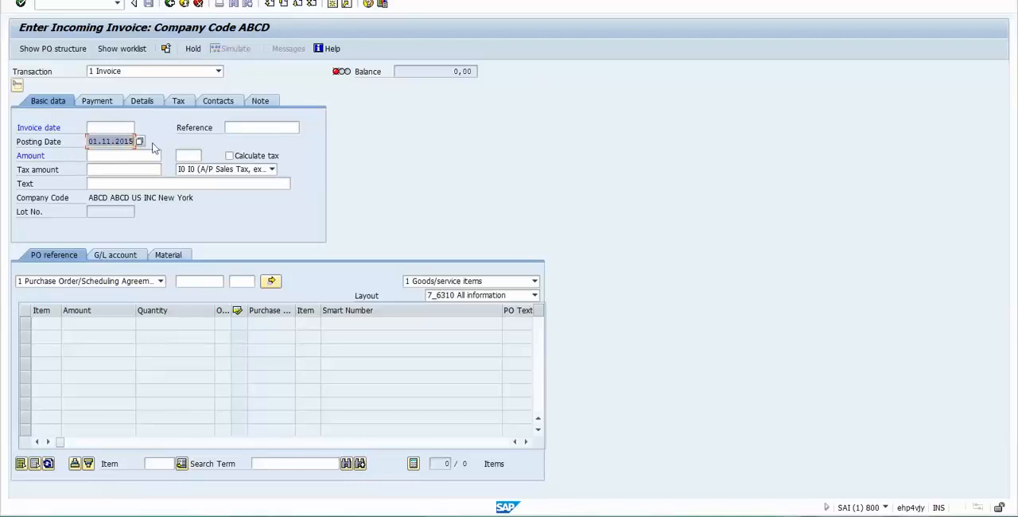
click(98, 127)
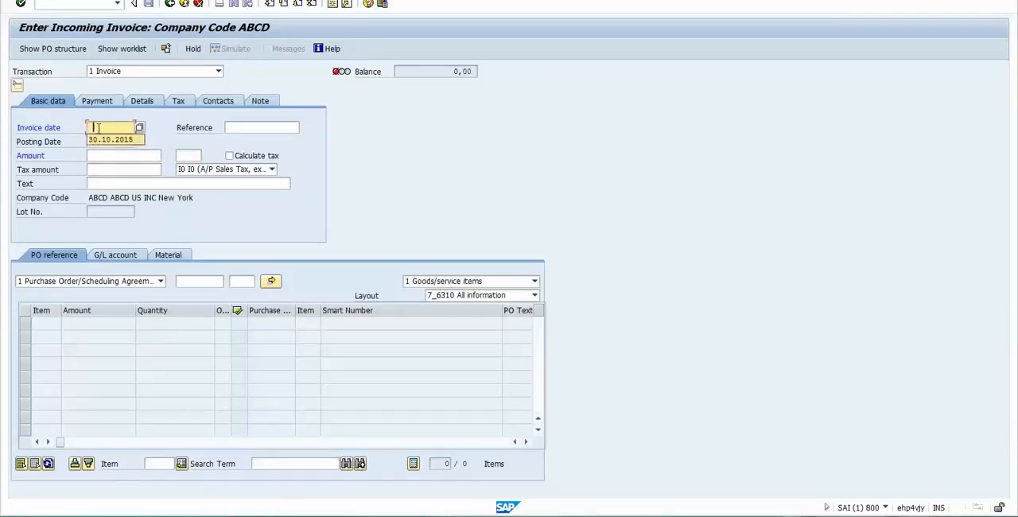
text(30.10.2015)
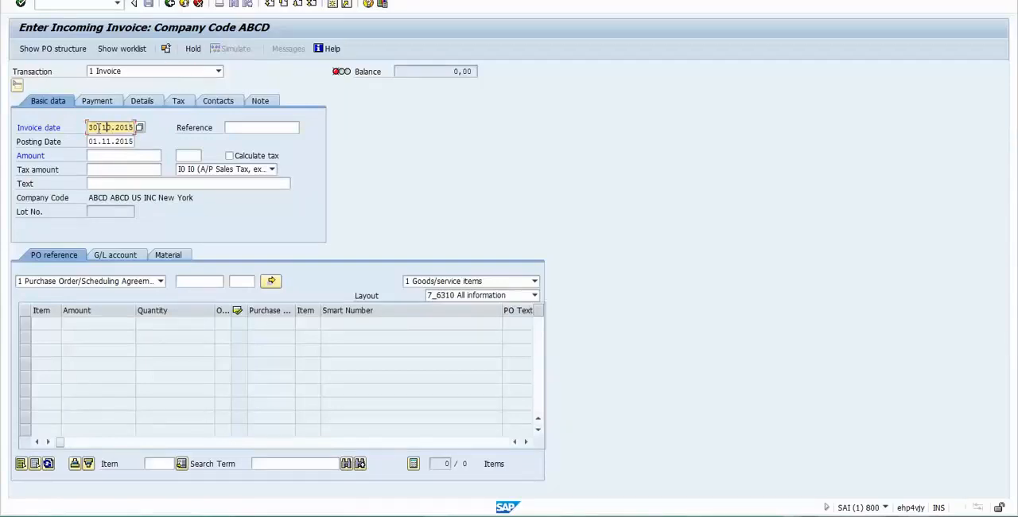
key(Delete)
text(1)
click(146, 284)
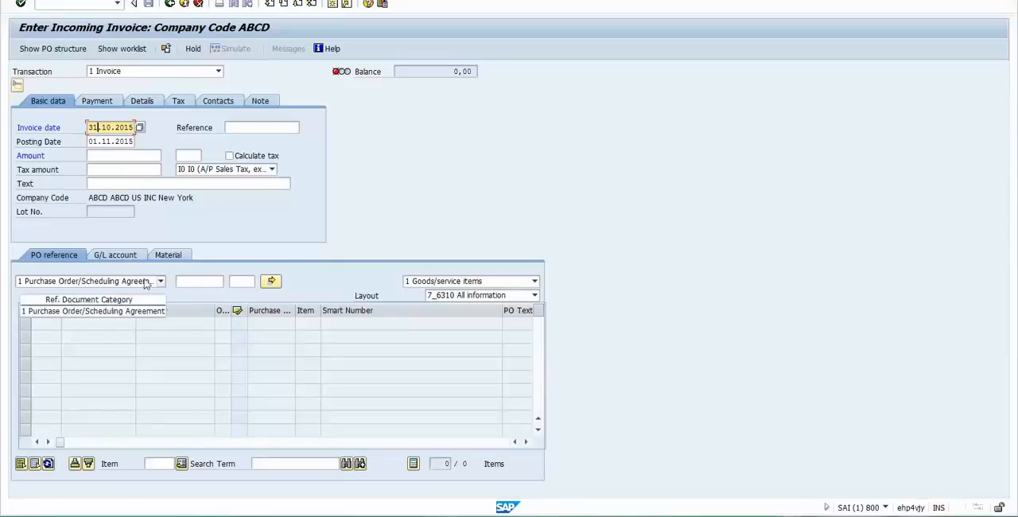
click(157, 281)
click(80, 285)
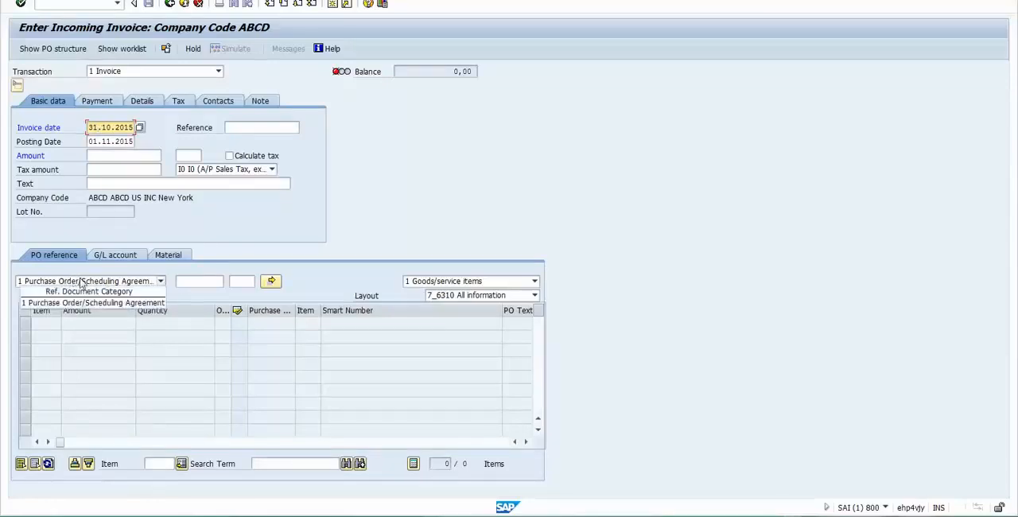
click(184, 279)
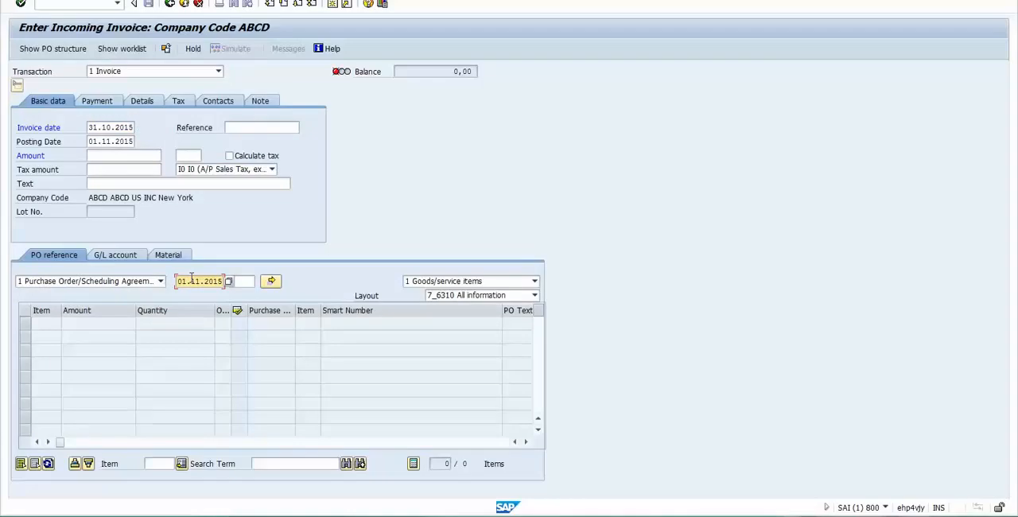
key(BackSpace)
key(BackSpace)
key(BackSpace)
key(BackSpace)
key(BackSpace)
key(BackSpace)
key(BackSpace)
key(BackSpace)
key(BackSpace)
key(BackSpace)
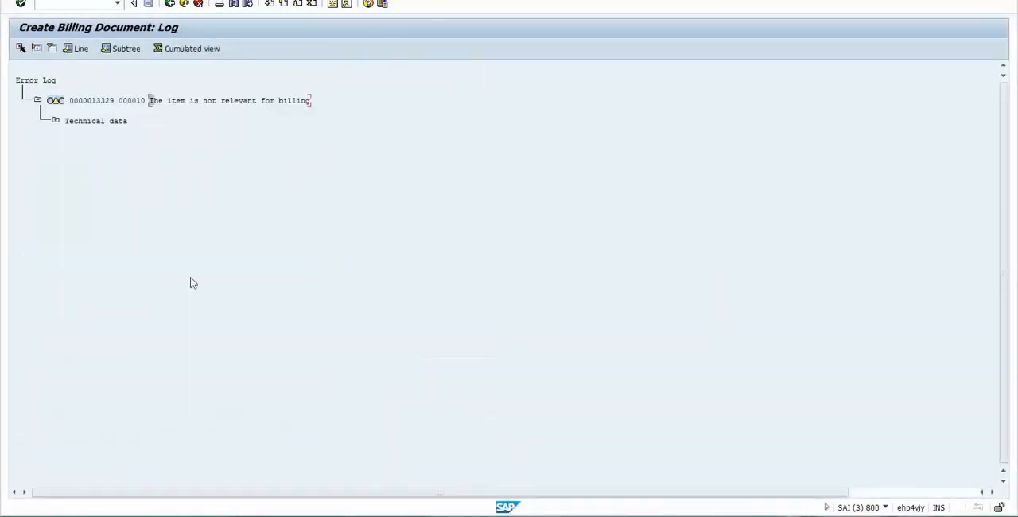
- Copy the purchase order number from cell K90 of the Excel notes into the incoming invoice's purchasing document field in SAP
key(alt+Tab)
key(alt+Tab)
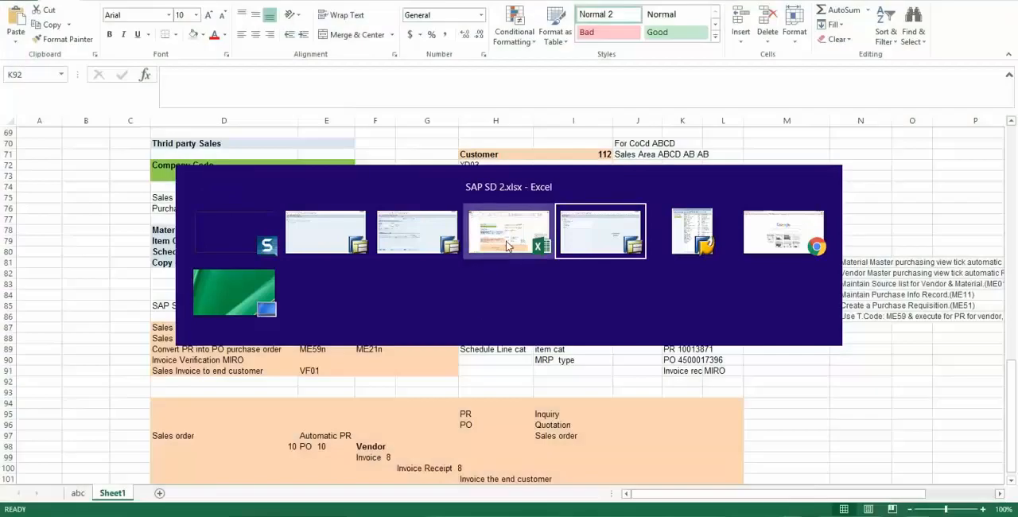
click(481, 234)
click(682, 360)
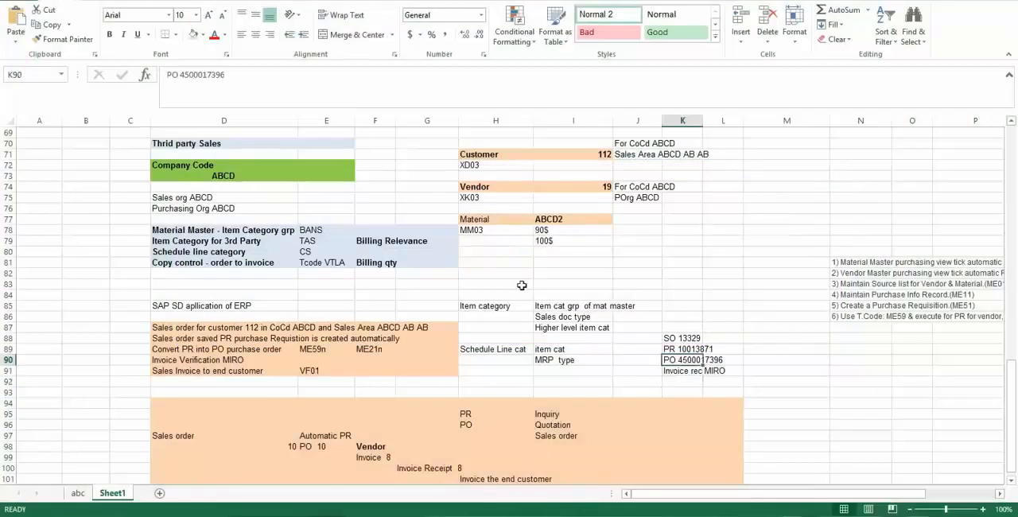
double_click(193, 74)
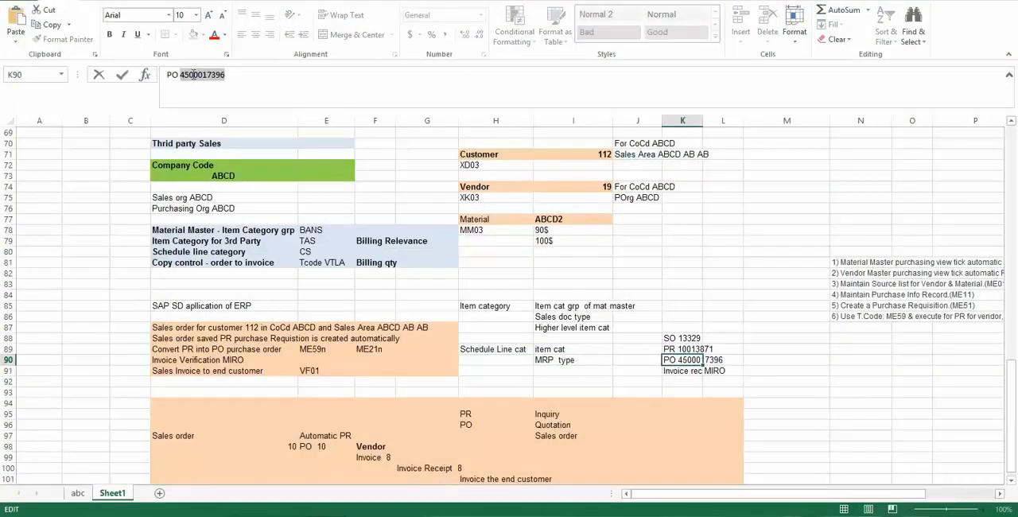
key(alt+Tab)
key(alt+Tab)
key(alt+Tab)
key(alt+Tab)
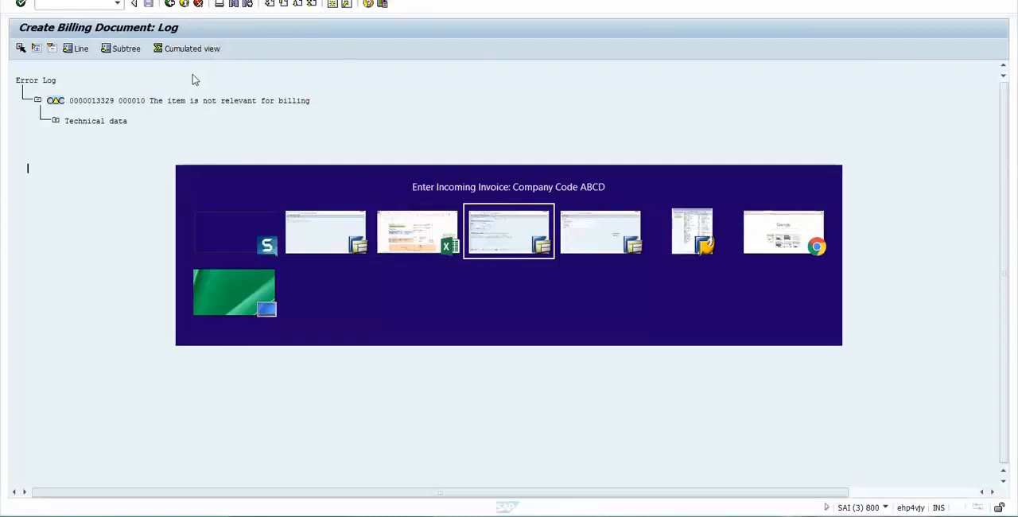
key(ctrl+v)
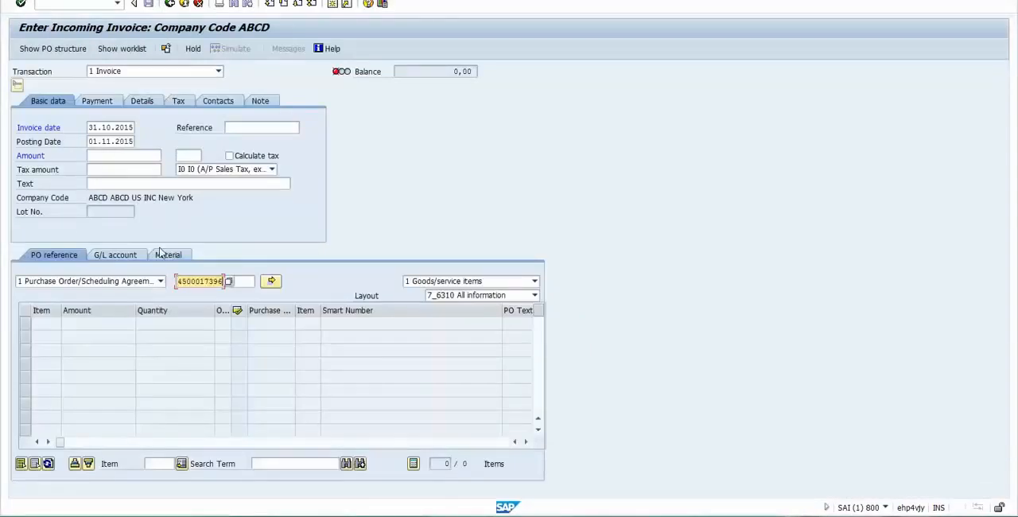
- Set the purchase order item to 10, submit the reference, and acknowledge the information message
click(241, 281)
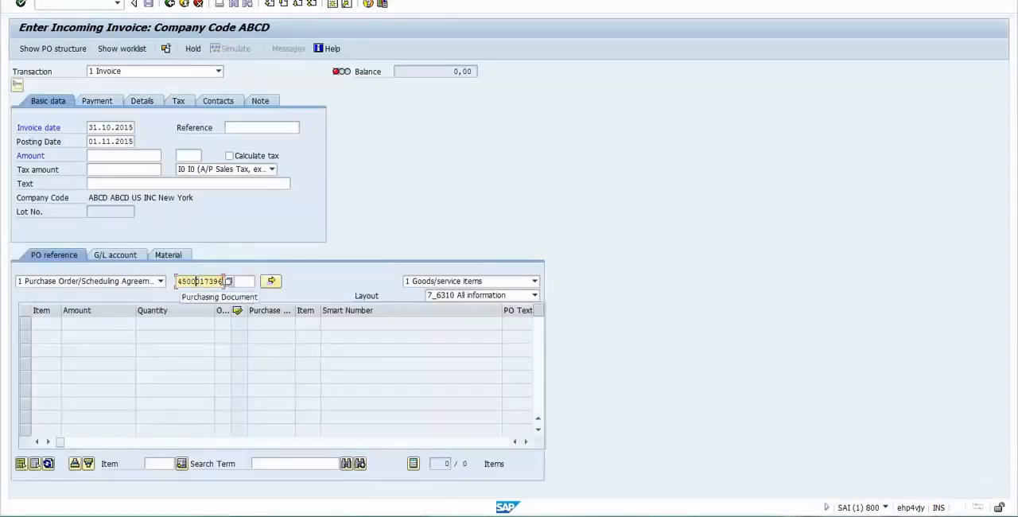
text(10)
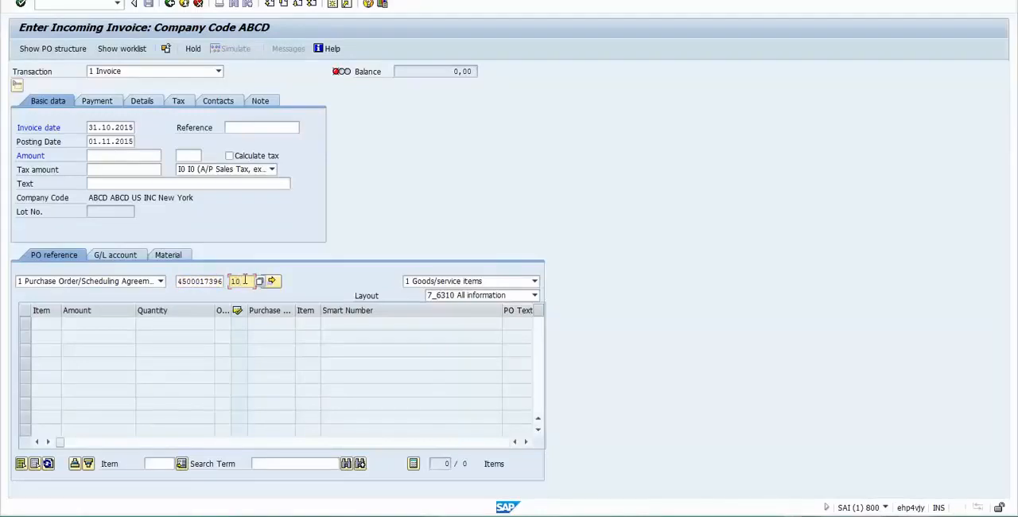
key(Return)
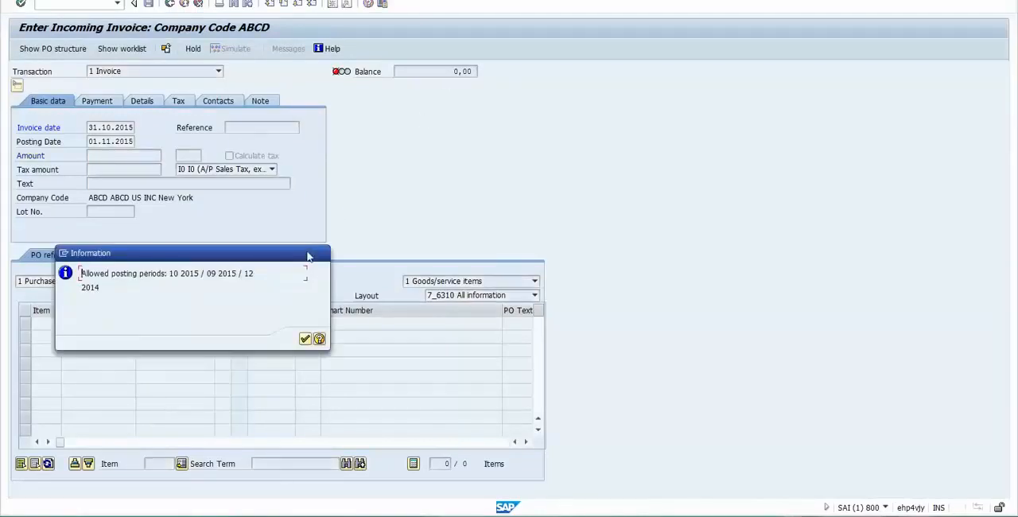
click(306, 340)
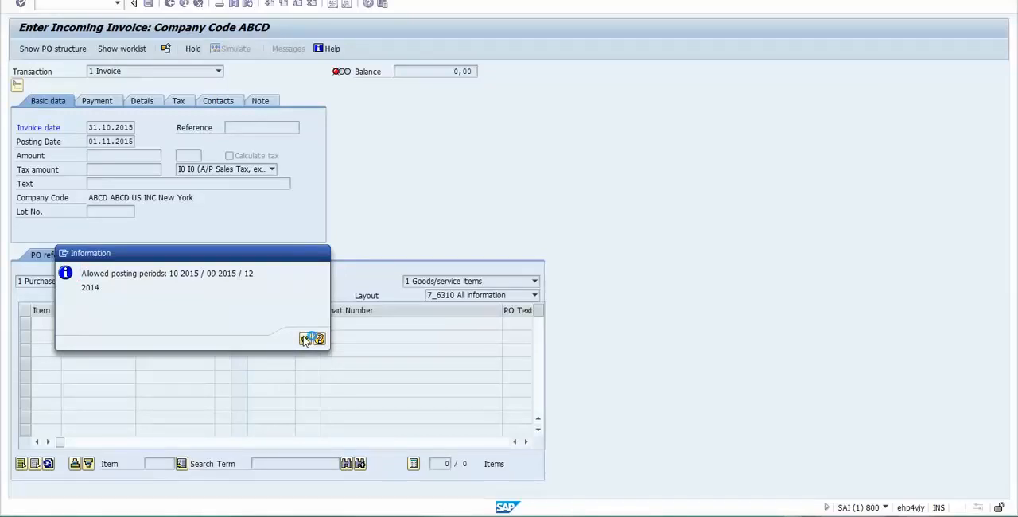
- Set the incoming invoice's amount to 200 USD and turn on automatic tax calculation, acknowledging the information messages
click(305, 340)
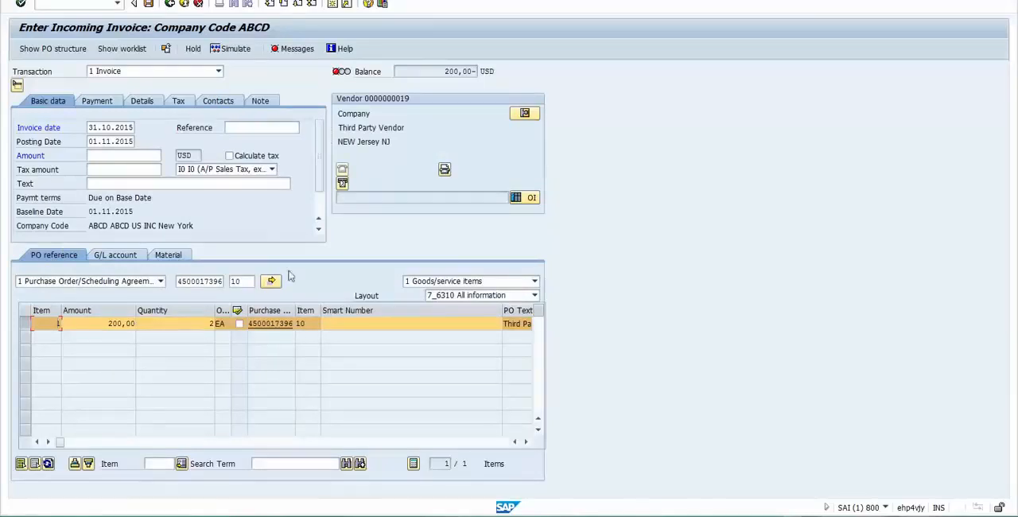
drag(443, 72, 486, 82)
click(97, 158)
text(2)
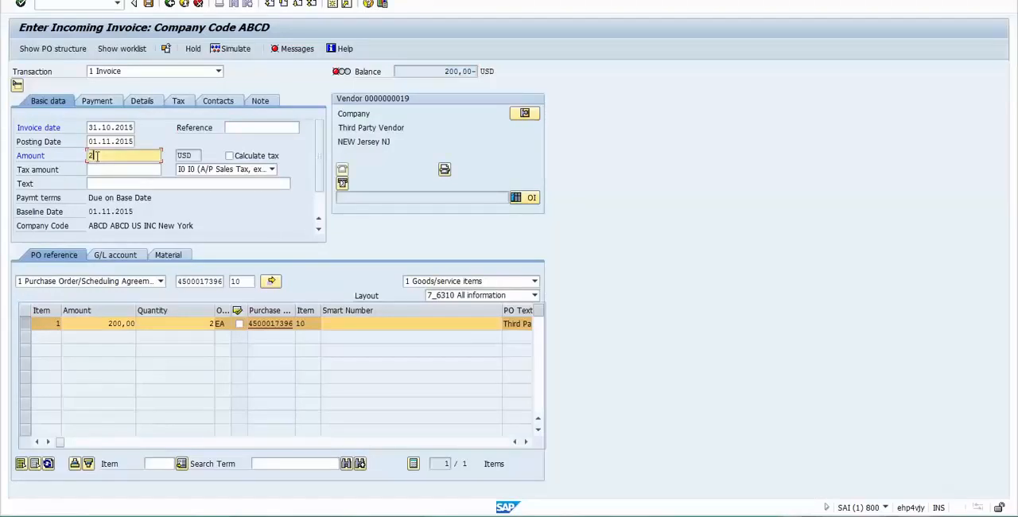
text(00)
key(Return)
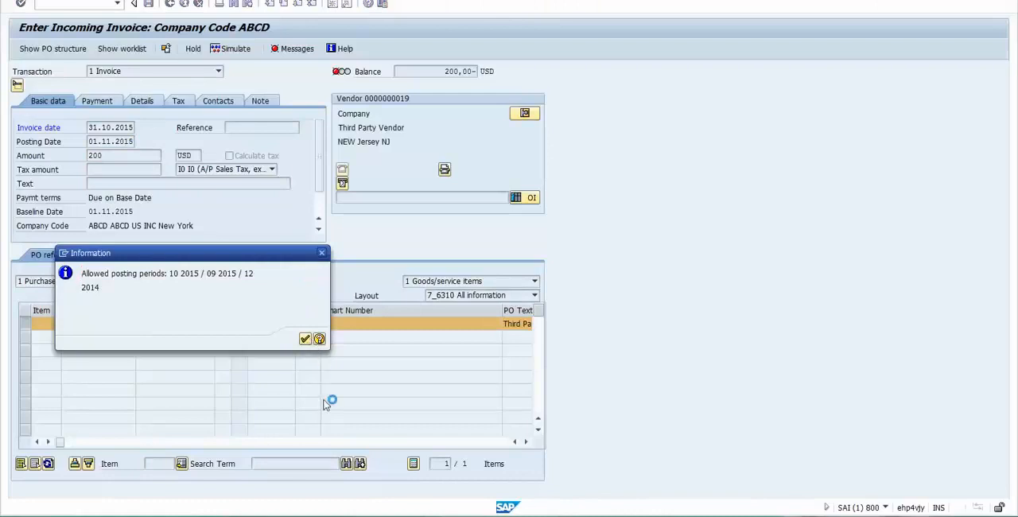
key(Return)
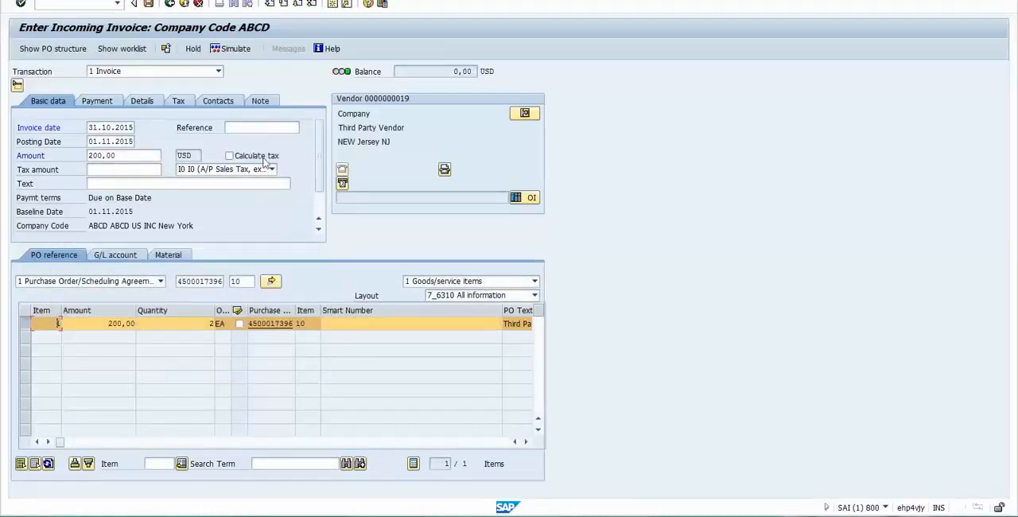
click(230, 156)
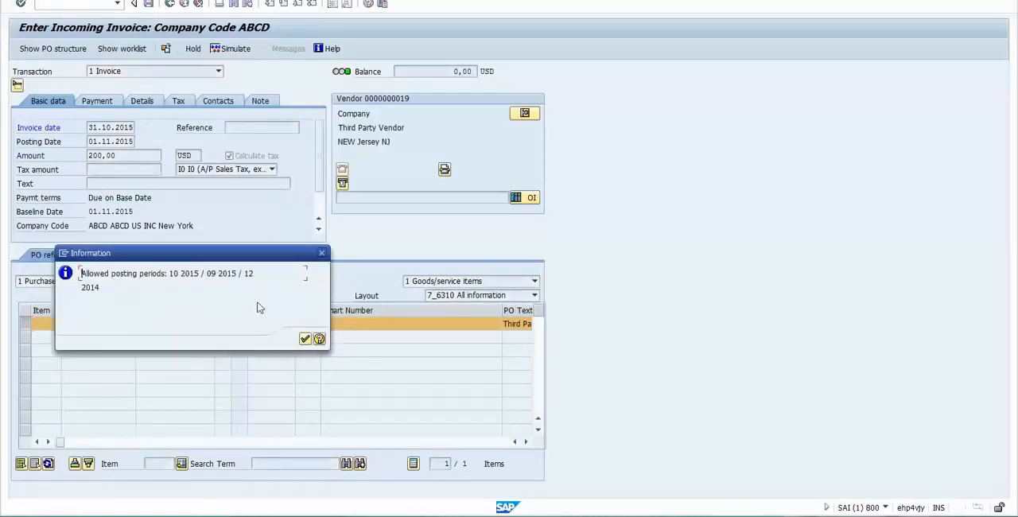
click(305, 339)
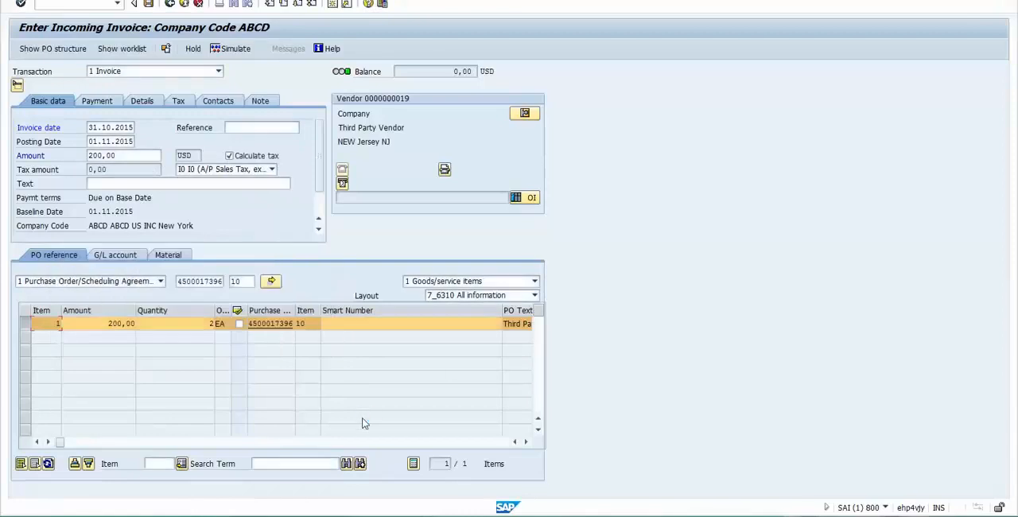
- Check the invoice's balance, amount, purchase order number and quantity, widening the Purchase Order column of the item table
click(160, 183)
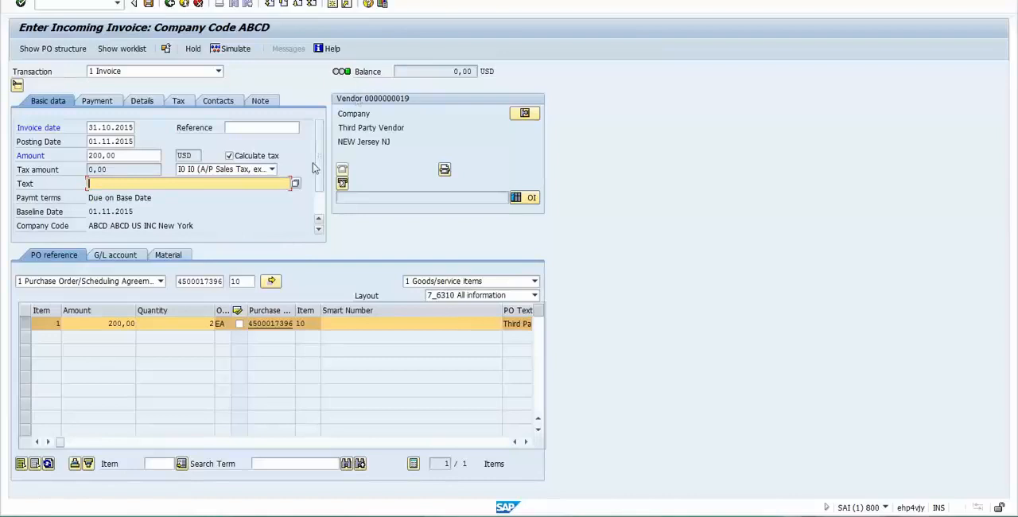
click(425, 72)
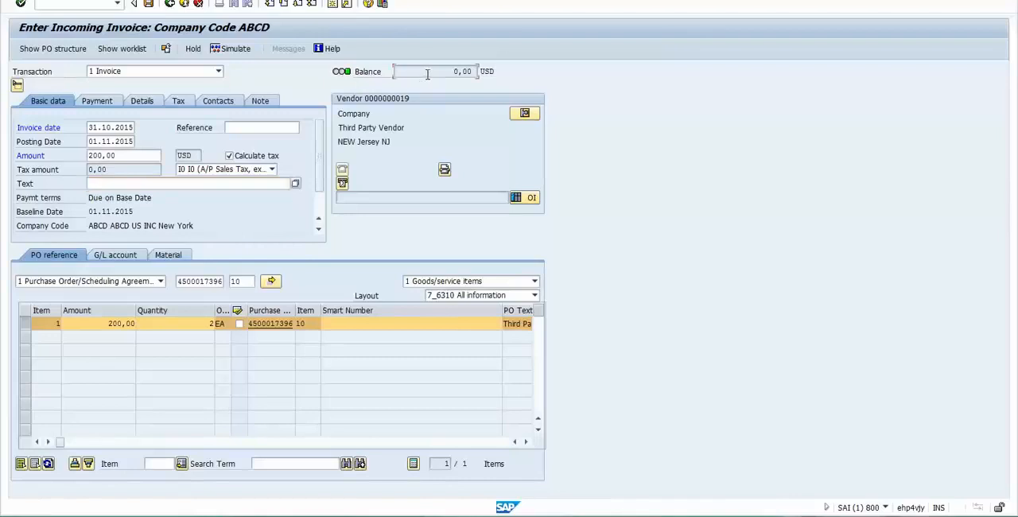
click(487, 72)
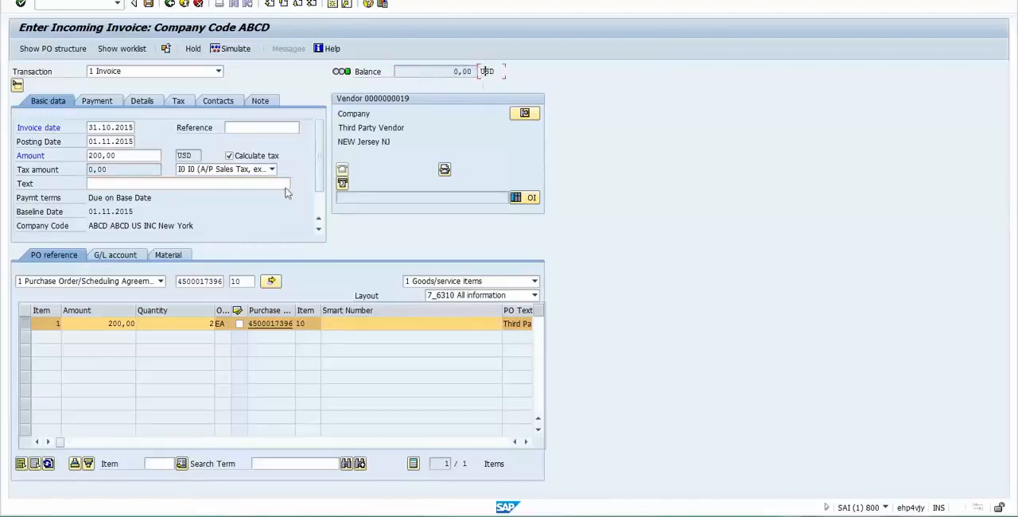
double_click(125, 156)
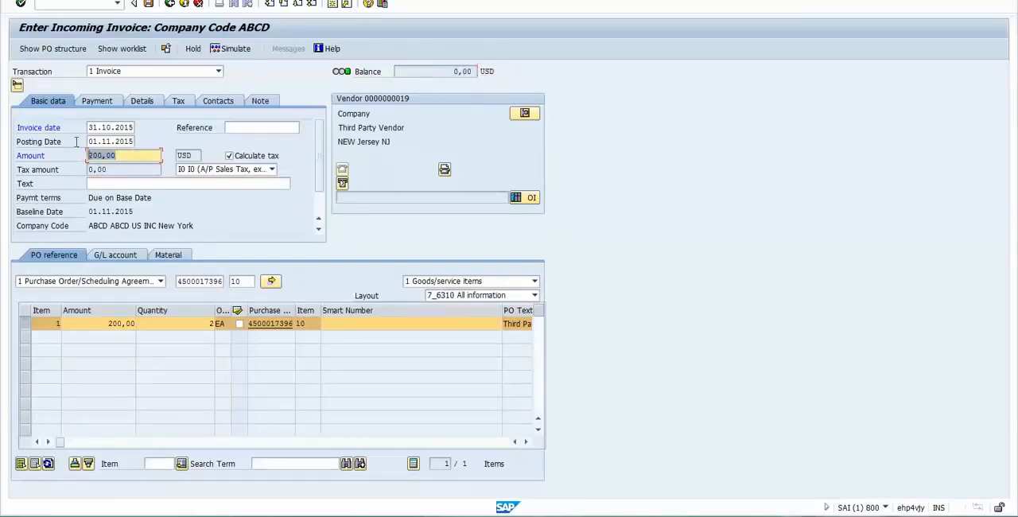
click(129, 153)
drag(295, 310, 313, 308)
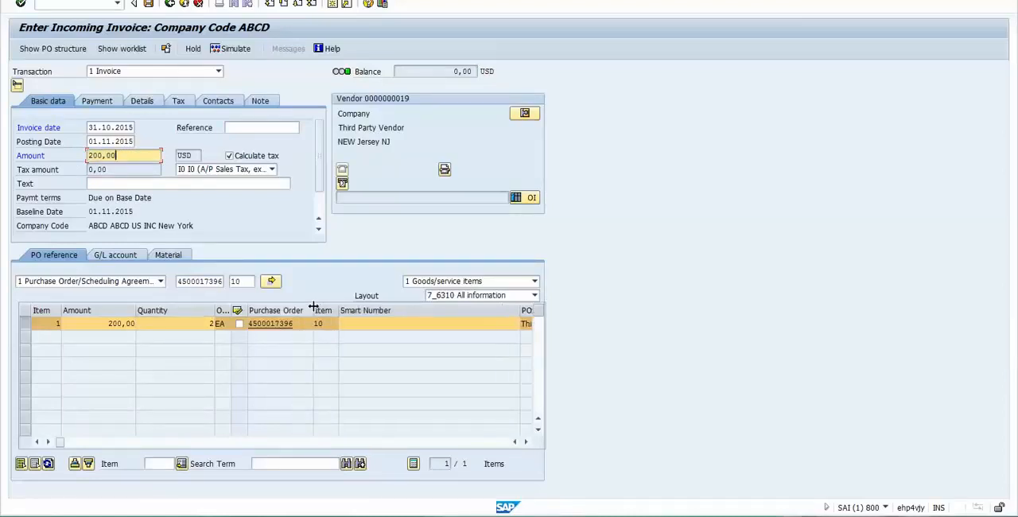
click(299, 324)
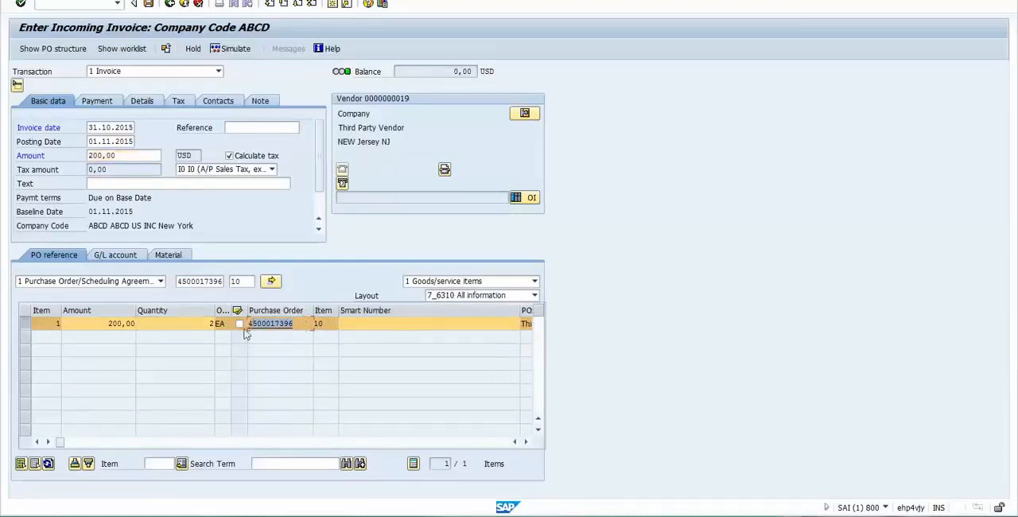
double_click(293, 326)
click(296, 325)
click(210, 327)
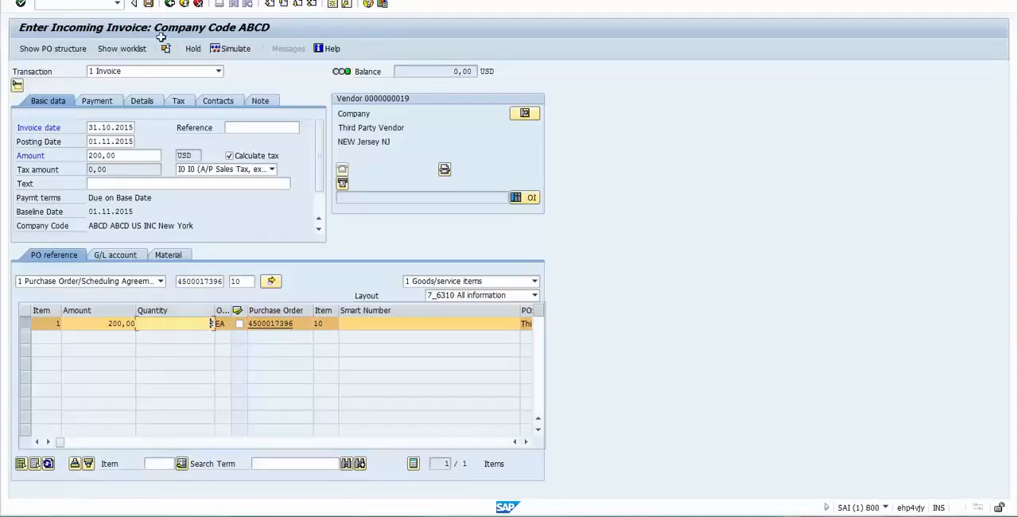
- Try to post the incoming invoice and acknowledge the message about the allowed posting periods
click(150, 6)
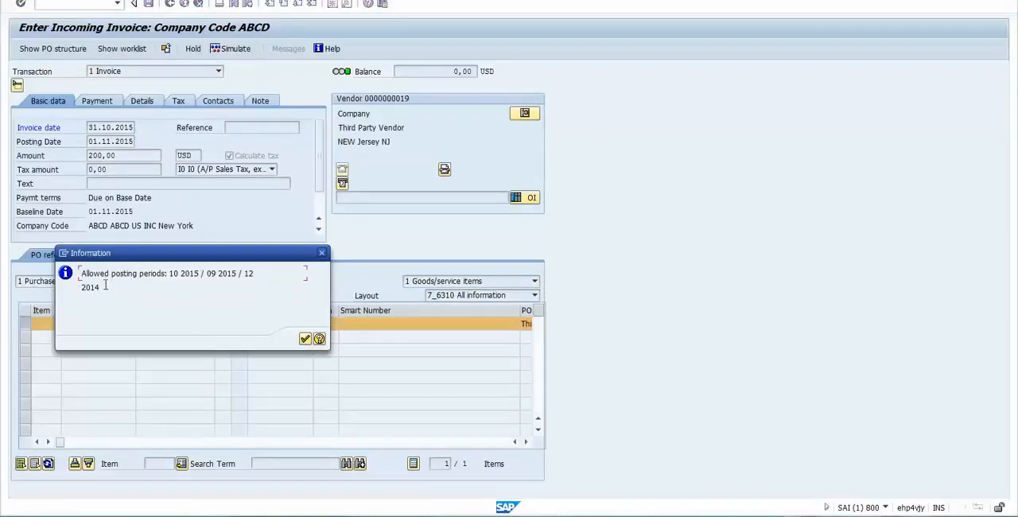
drag(105, 285, 82, 272)
click(306, 340)
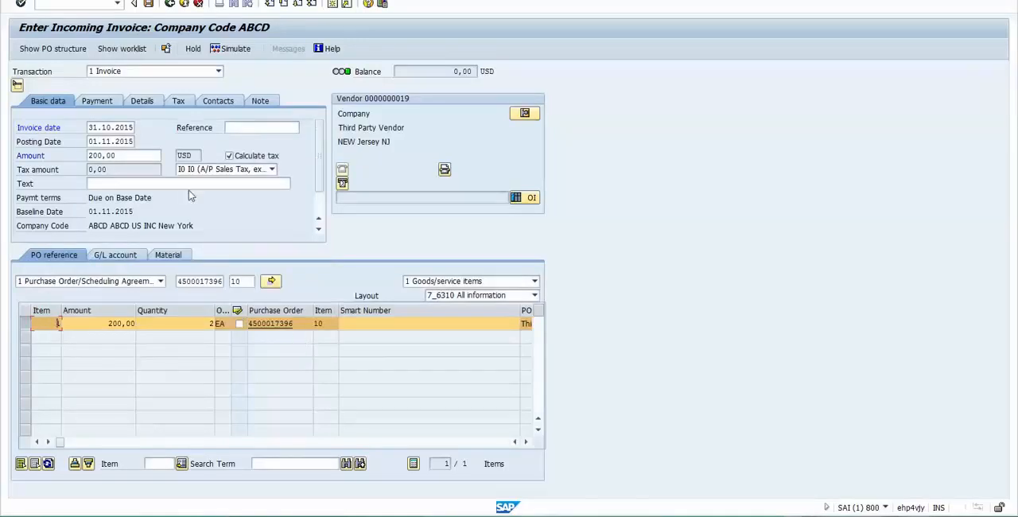
- Open Close Period for Material Master Records in a new session and set both the from and to company codes to ABCD
click(66, 4)
text(/ommp)
key(Return)
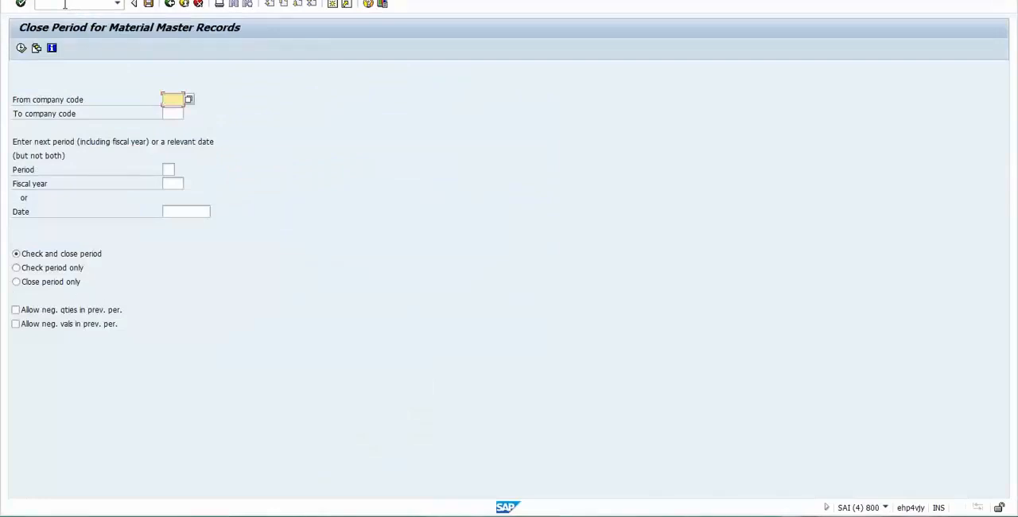
text(abcd)
key(Tab)
text(ab)
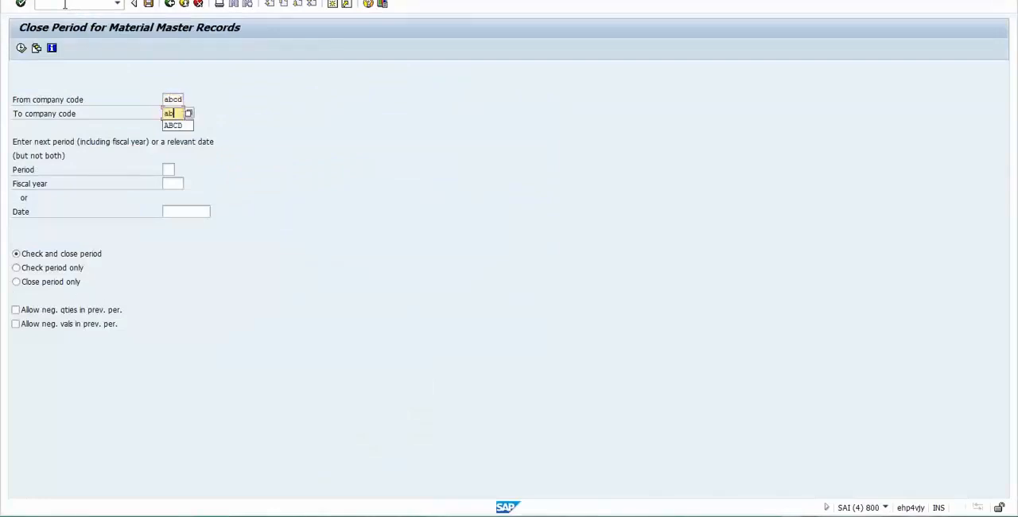
key(Tab)
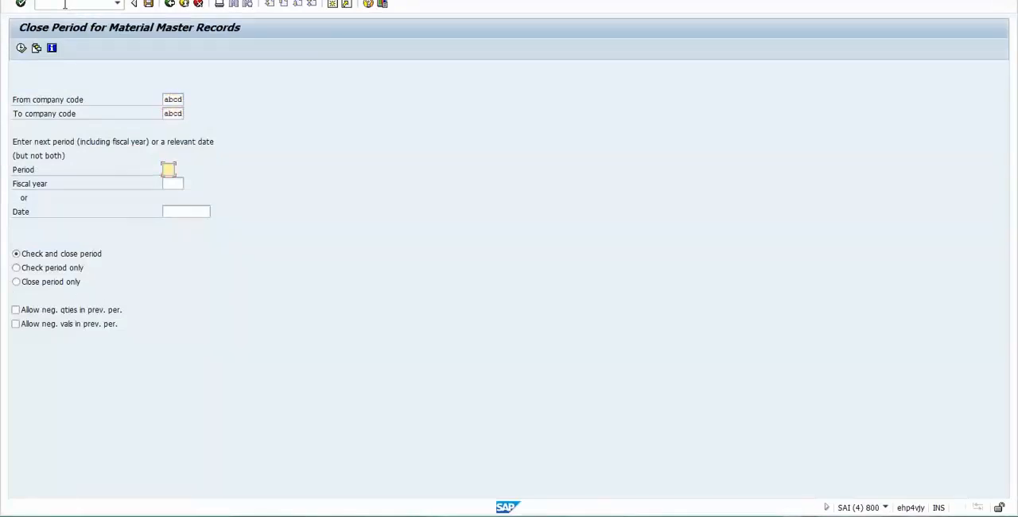
- Set period 11 and fiscal year 2015, execute the check and close of the material period, and leave the log
key(Tab)
text(2015)
key(Return)
click(18, 51)
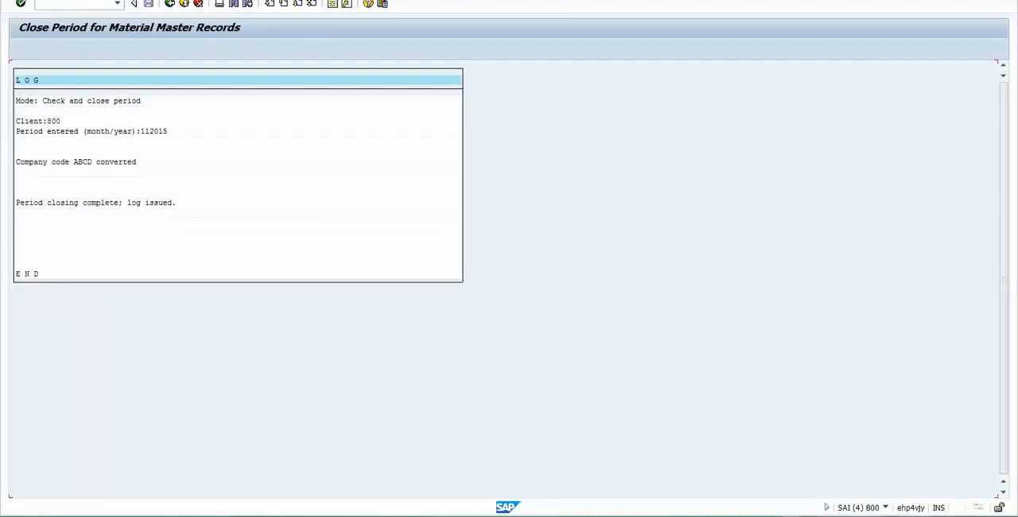
click(169, 4)
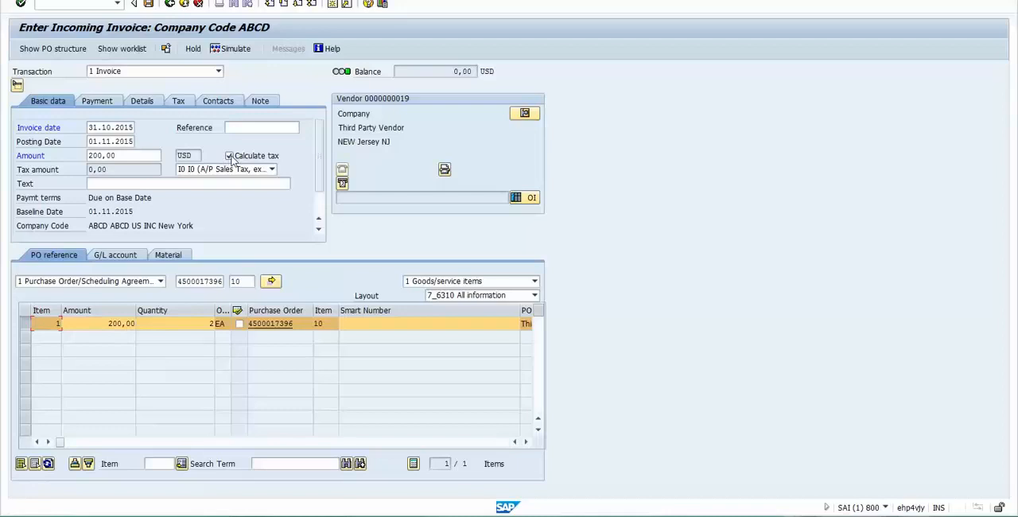
- Try to simulate the incoming invoice in the original session and acknowledge the information message
click(231, 50)
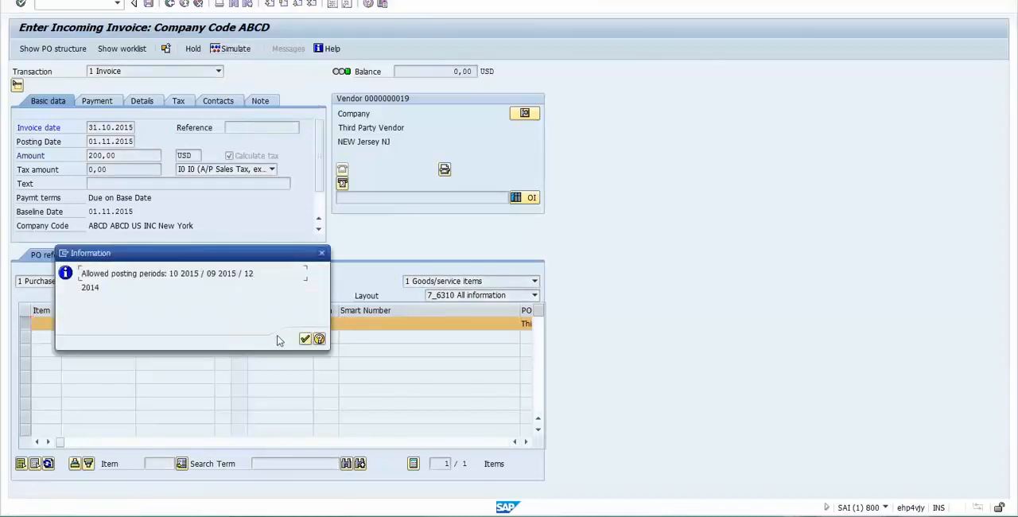
click(304, 339)
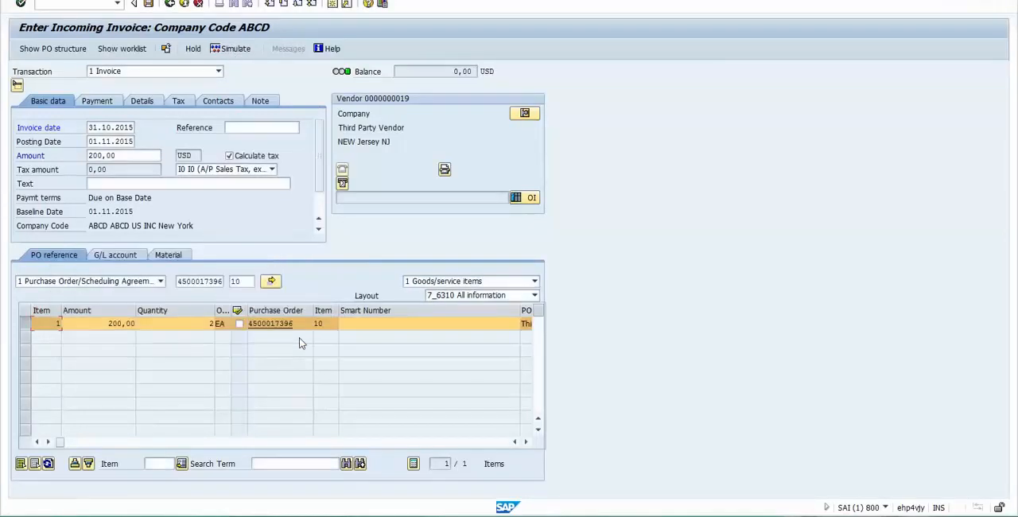
- Restart transaction MIRO in the same session and set the invoice date to 31.10.2015
key(ctrl+slash)
text(/nmir)
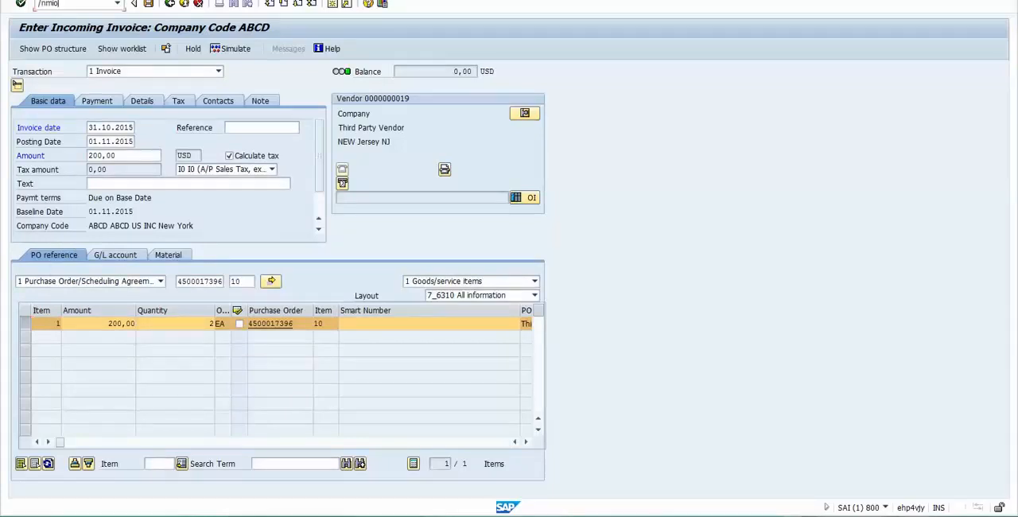
text(o)
key(Return)
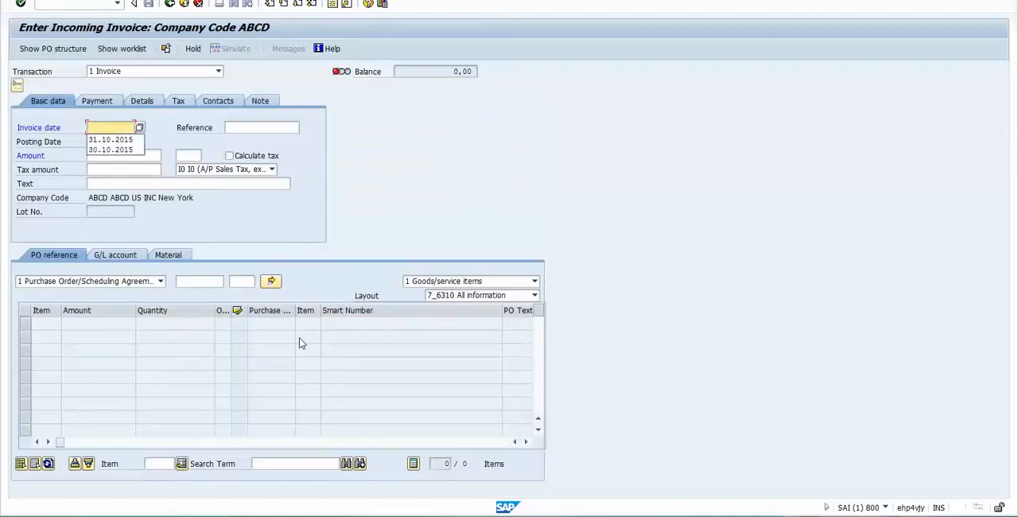
key(Down)
key(Return)
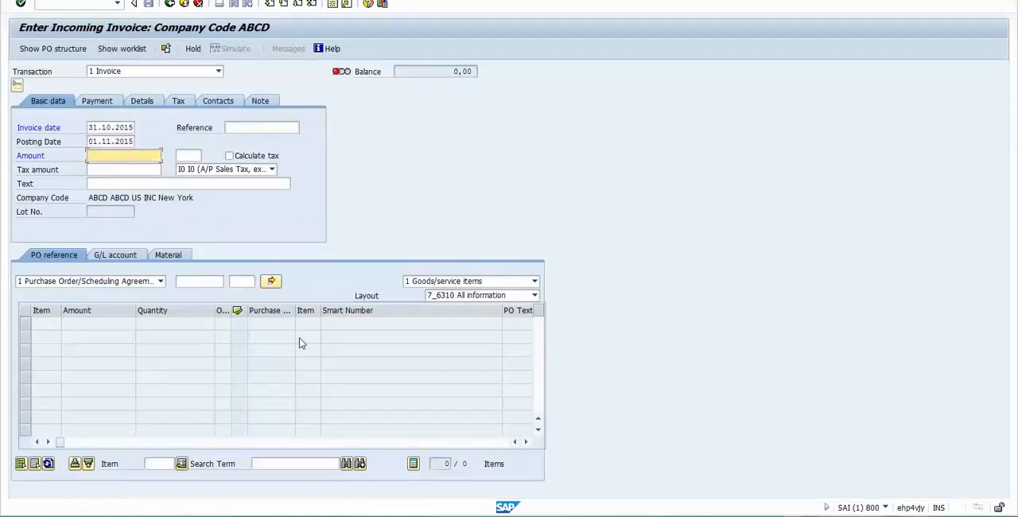
click(191, 282)
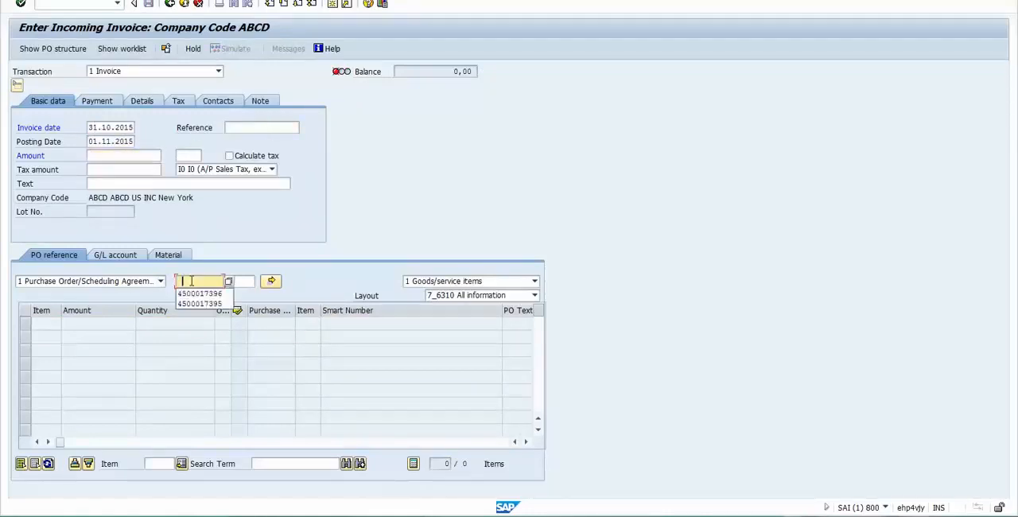
key(Down)
key(Return)
text(1)
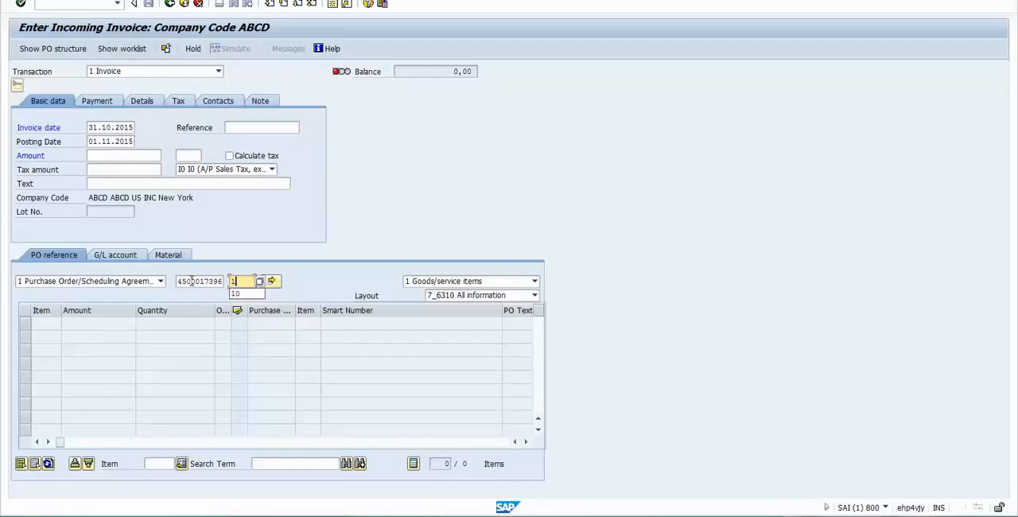
text(0)
key(Return)
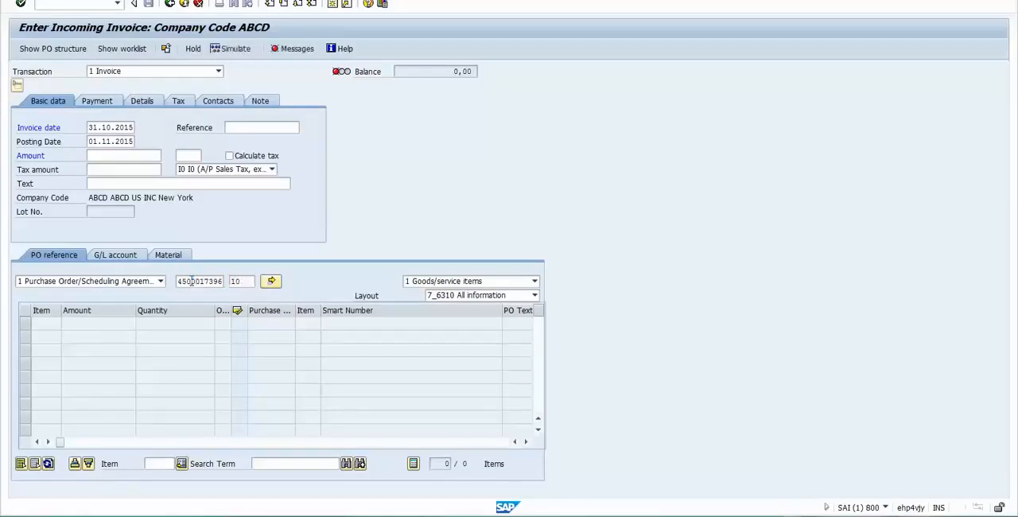
- Enter 200 USD as the incoming invoice's amount
click(123, 156)
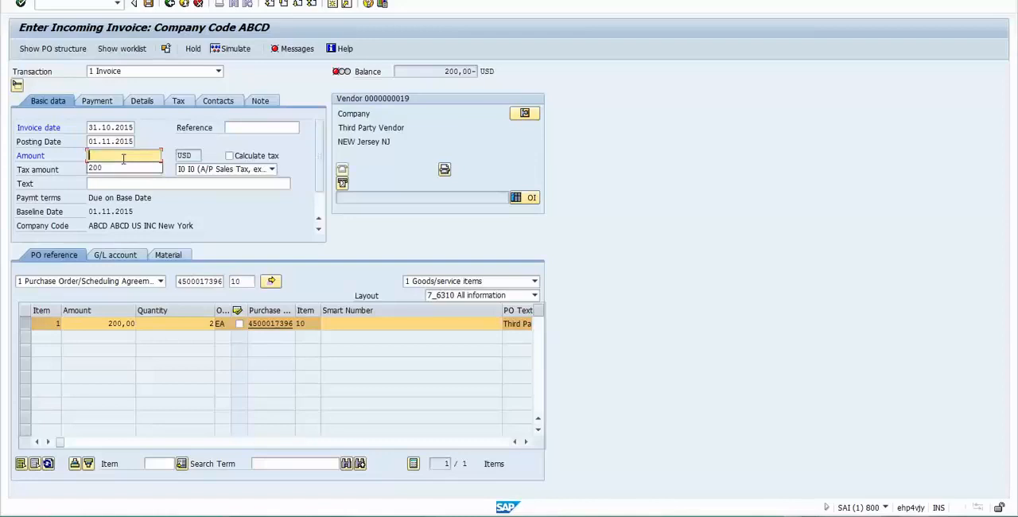
text(2)
text(--)
key(BackSpace)
key(BackSpace)
text(00)
key(Return)
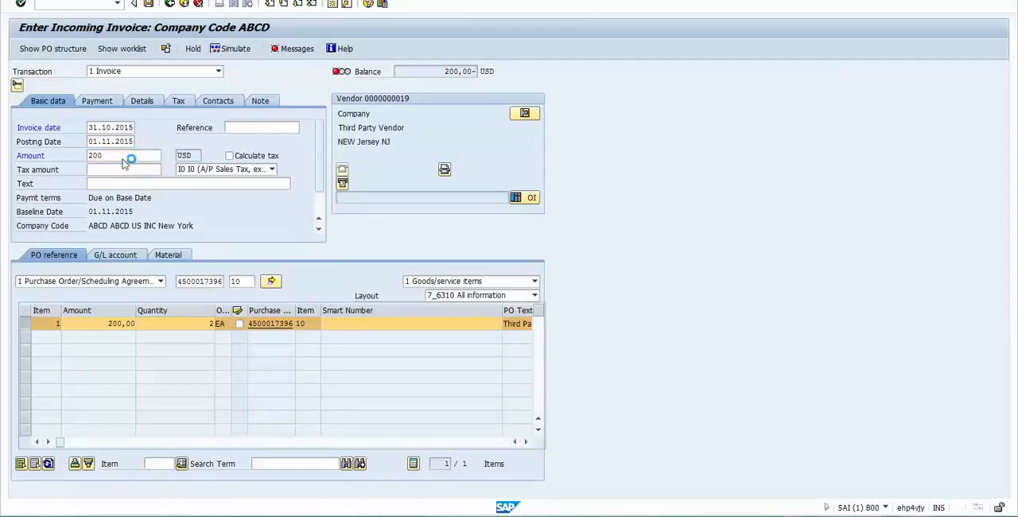
- Turn on automatic tax calculation for the incoming invoice and check the tax amount
click(229, 155)
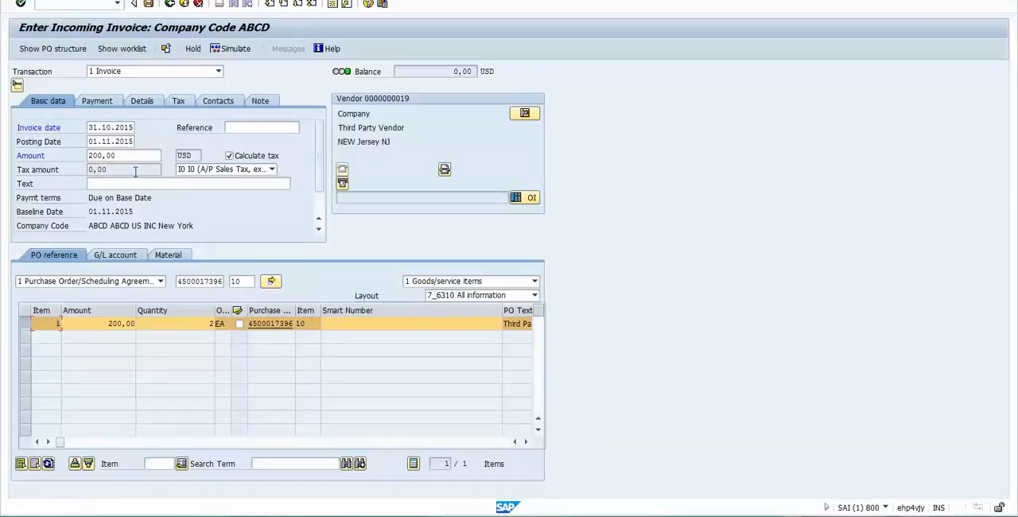
drag(131, 172, 46, 169)
click(109, 171)
- Switch to the Excel notes, review the purchase order and invoice receipt entries in K90 and K91, and return to SAP
click(338, 516)
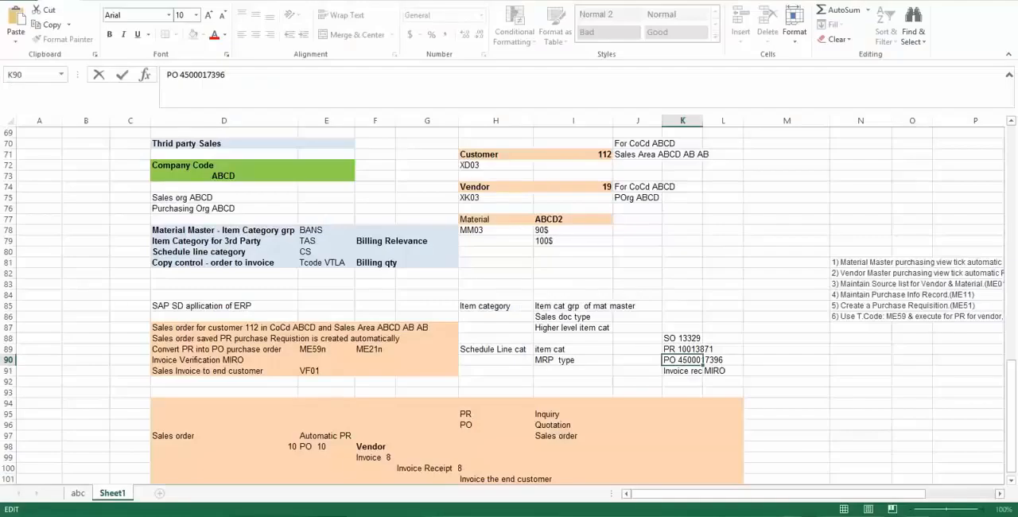
click(677, 371)
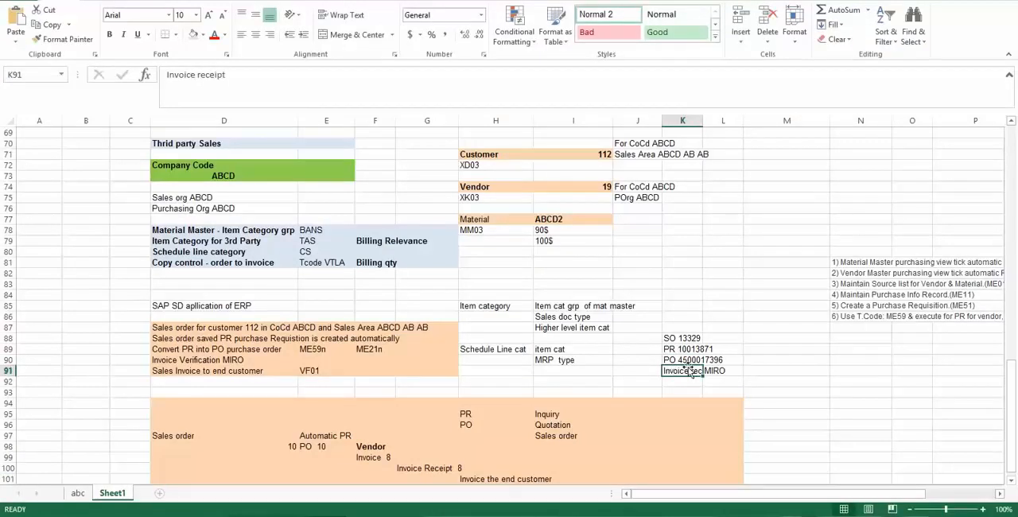
click(686, 359)
click(686, 371)
key(alt+Tab)
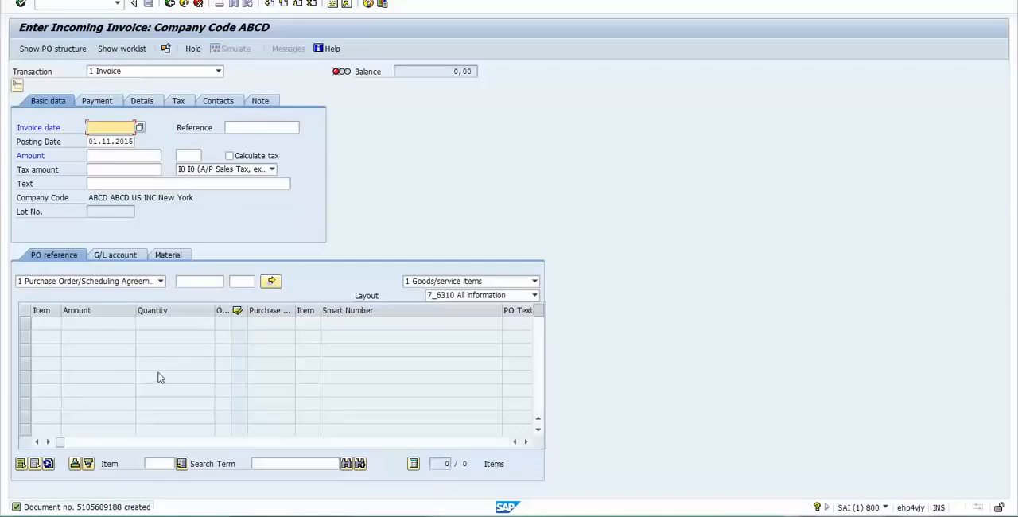
- Review the transaction types available for an incoming invoice, keeping 1 Invoice selected
click(110, 44)
click(218, 72)
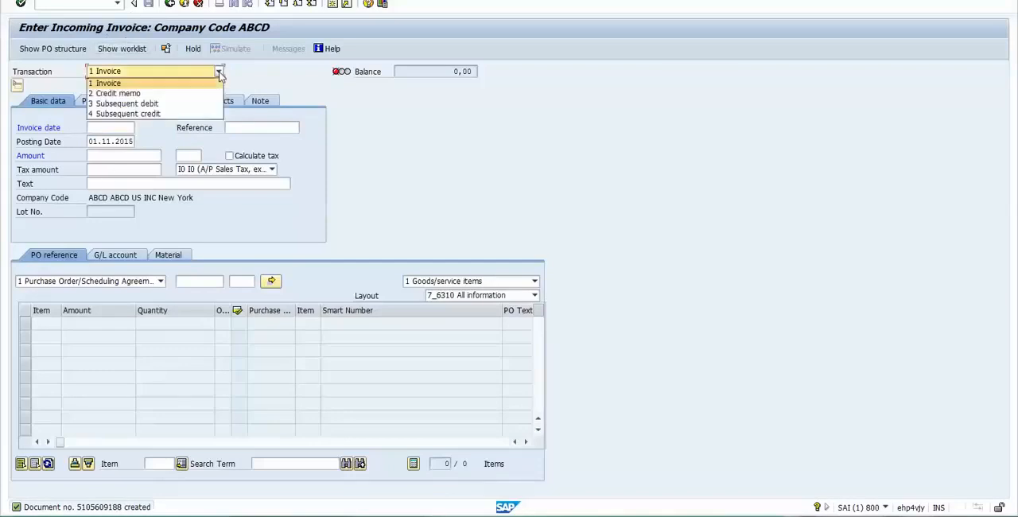
click(221, 80)
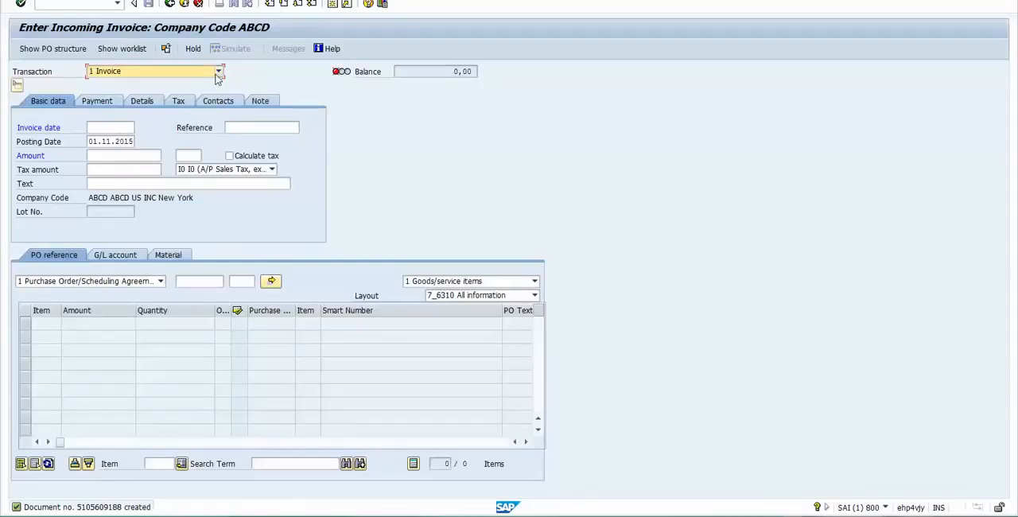
- Switch to the Excel notes and make the sales order entry in K88 bold
click(265, 99)
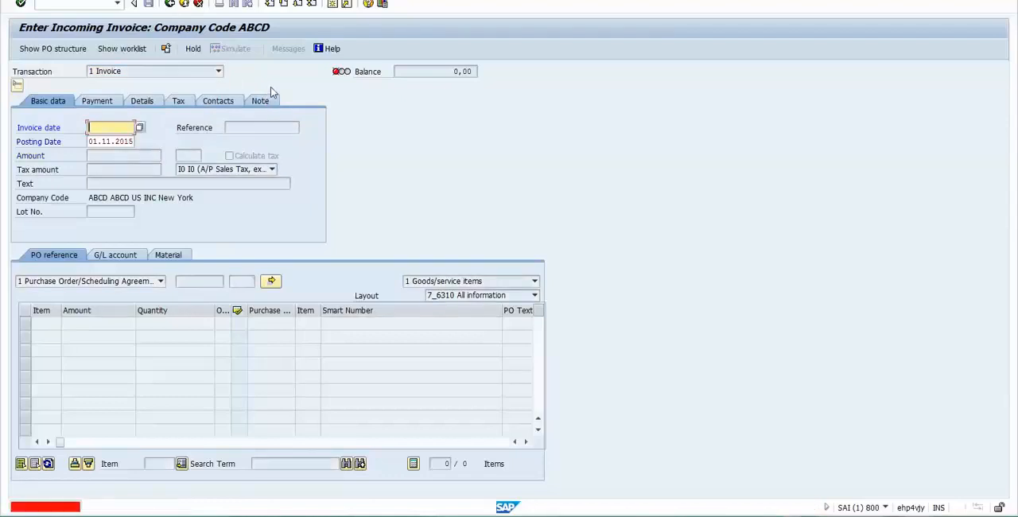
key(alt+Tab)
click(682, 337)
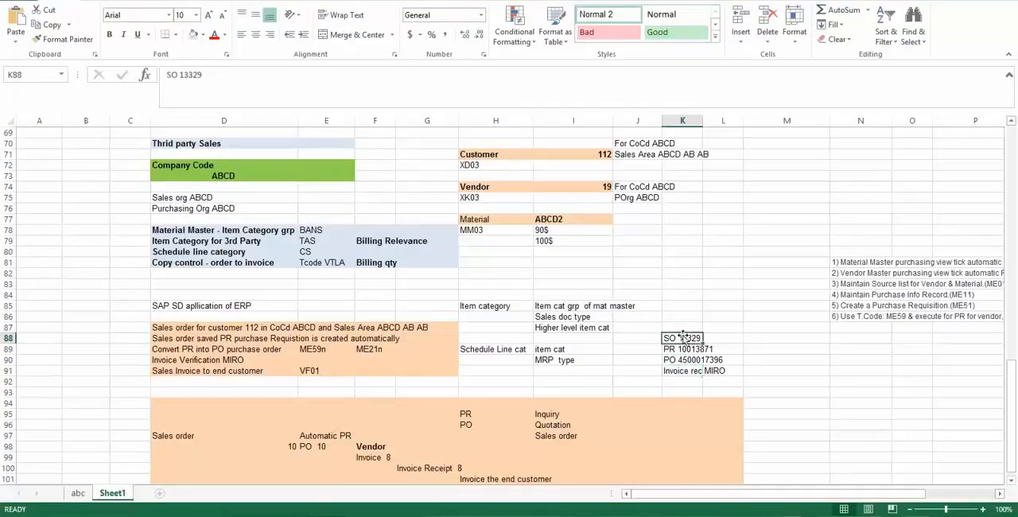
key(ctrl+b)
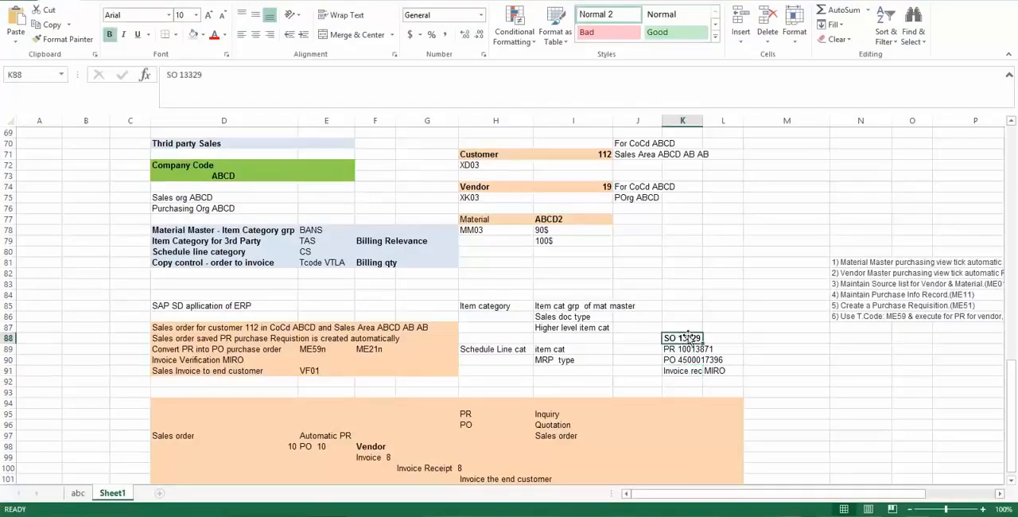
click(760, 341)
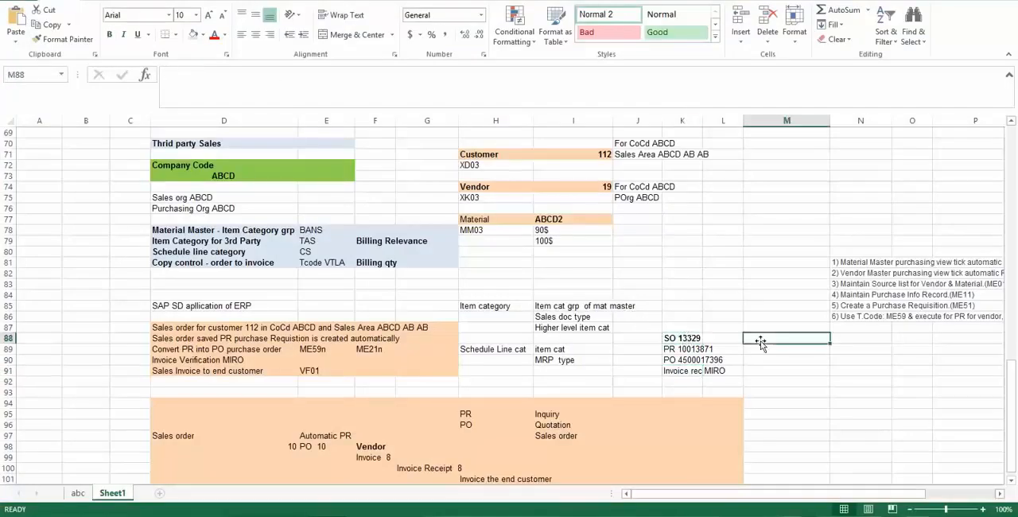
click(688, 337)
key(alt+Tab)
key(alt+Tab)
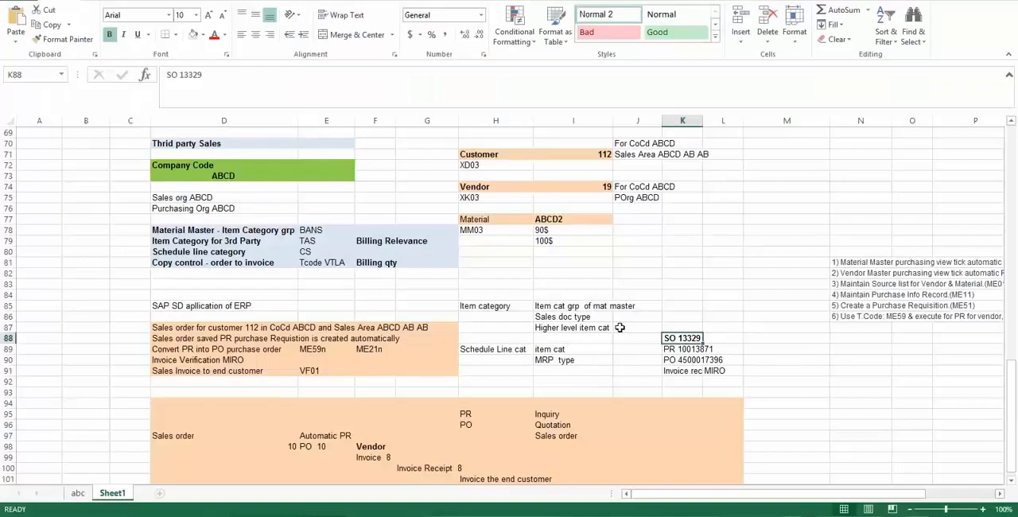
- Enter the word Vendor followed by the vendor number in M89, beside the purchase requisition entry
drag(696, 351, 696, 371)
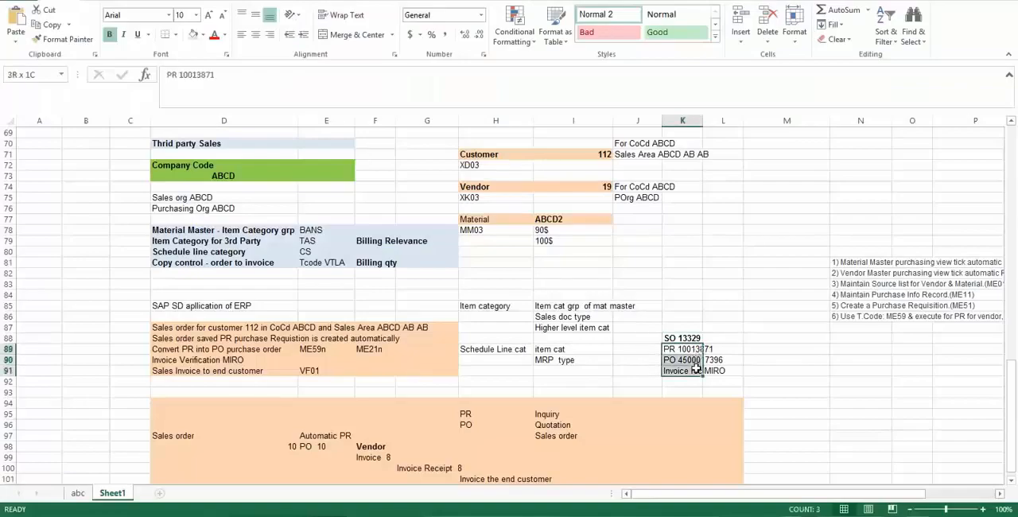
click(772, 351)
text(Vendor)
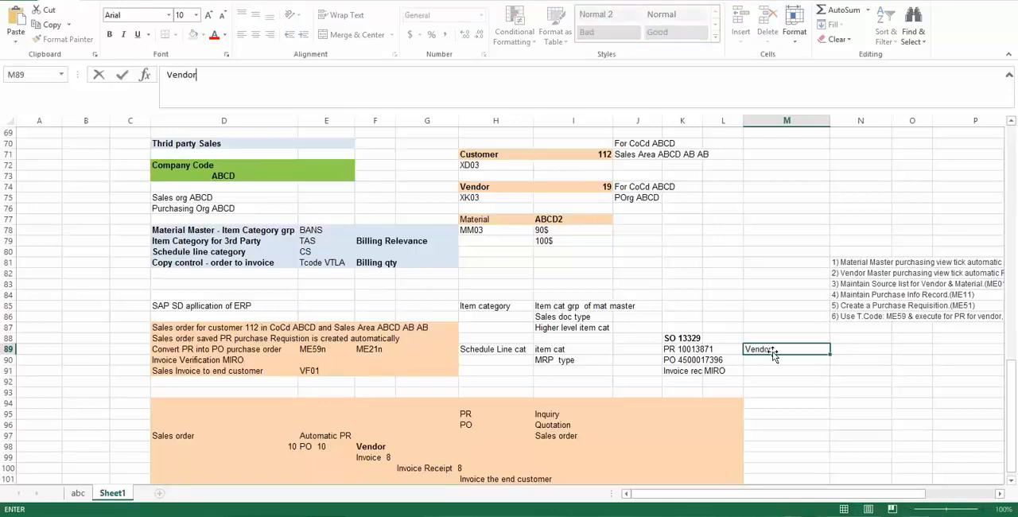
text( 19)
key(Return)
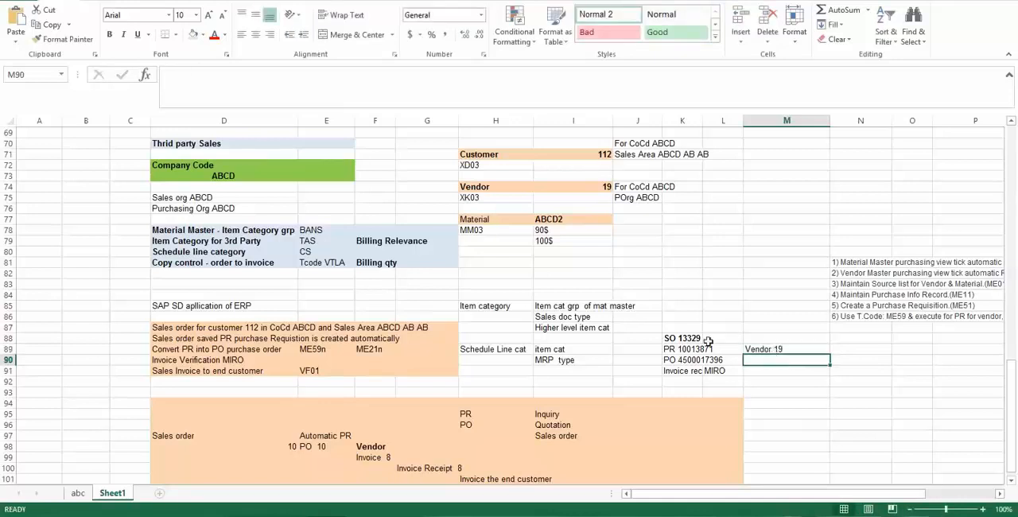
- Make the entries in K89:L91 bold and fill K89:M91 with light blue
drag(680, 350, 704, 368)
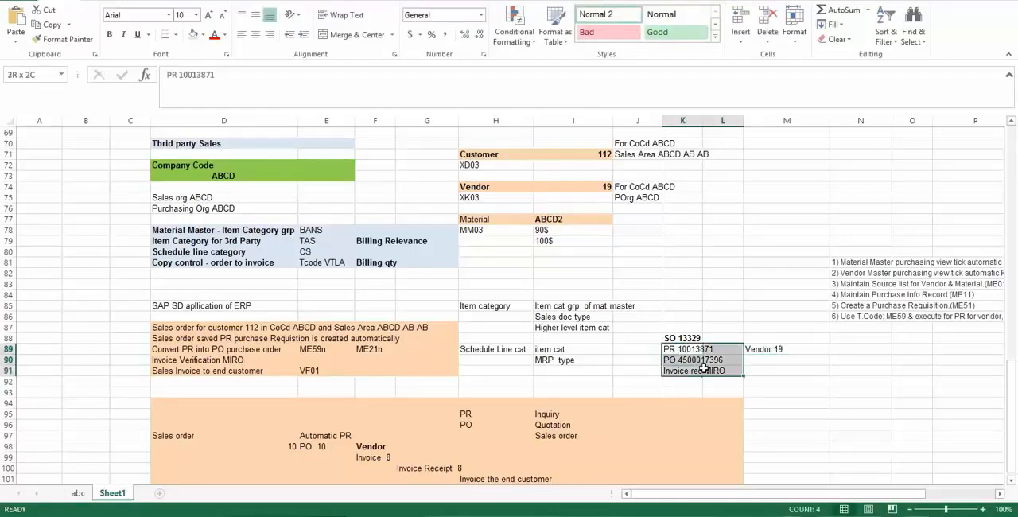
key(ctrl+b)
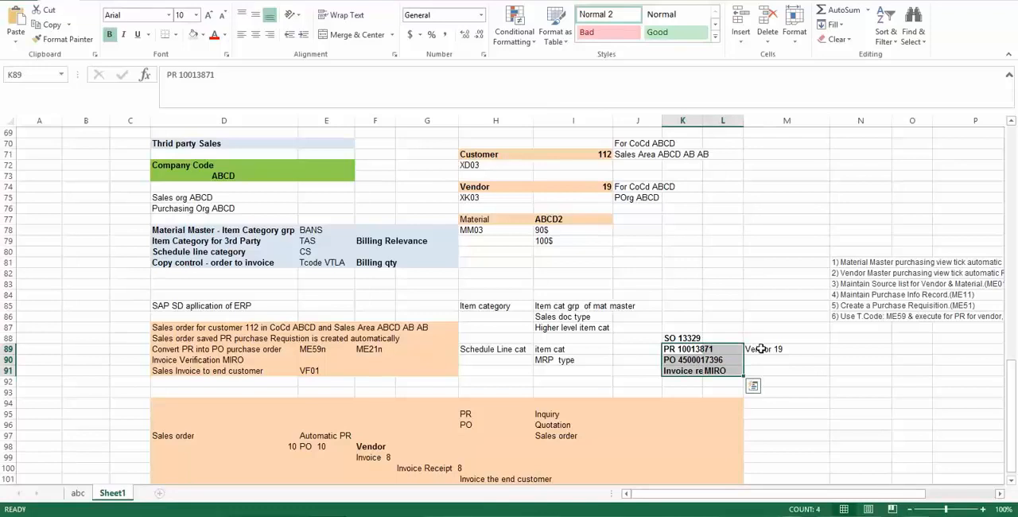
drag(687, 344, 767, 365)
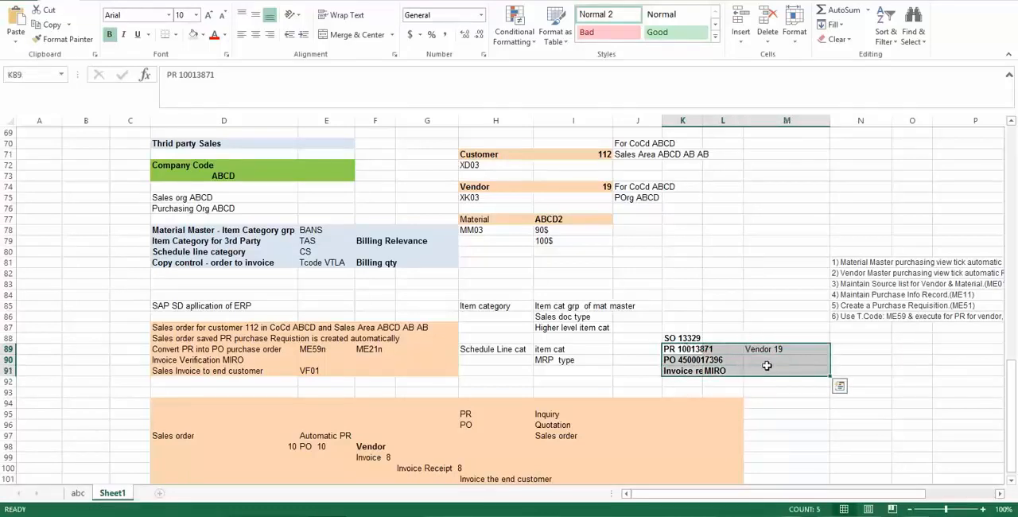
click(192, 36)
click(666, 309)
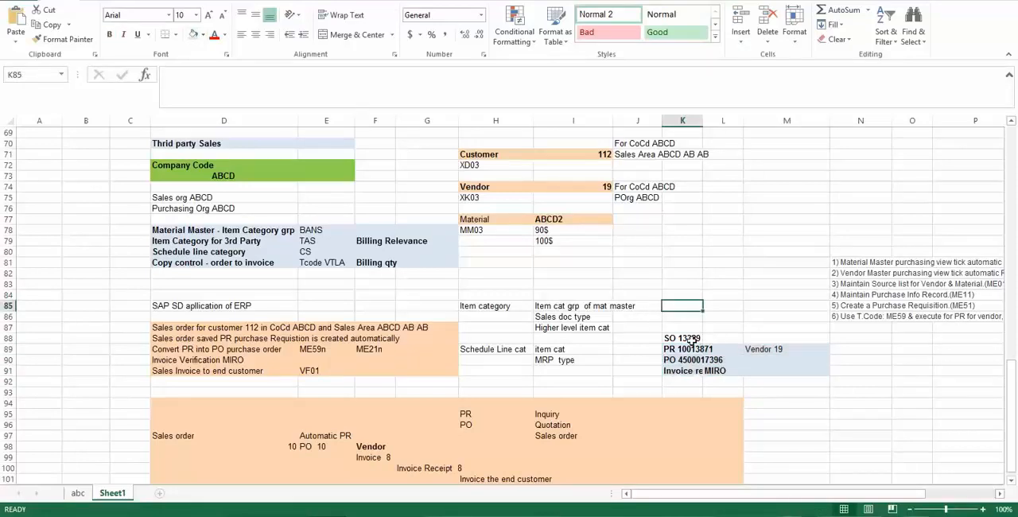
- Add the entry "Customer Invoice" in K92, below the invoice receipt entry
click(685, 339)
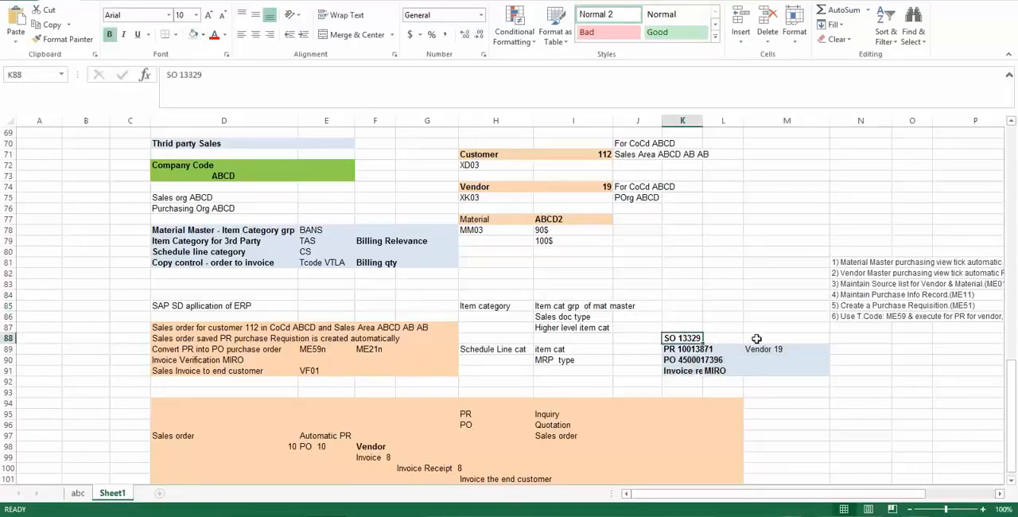
click(675, 381)
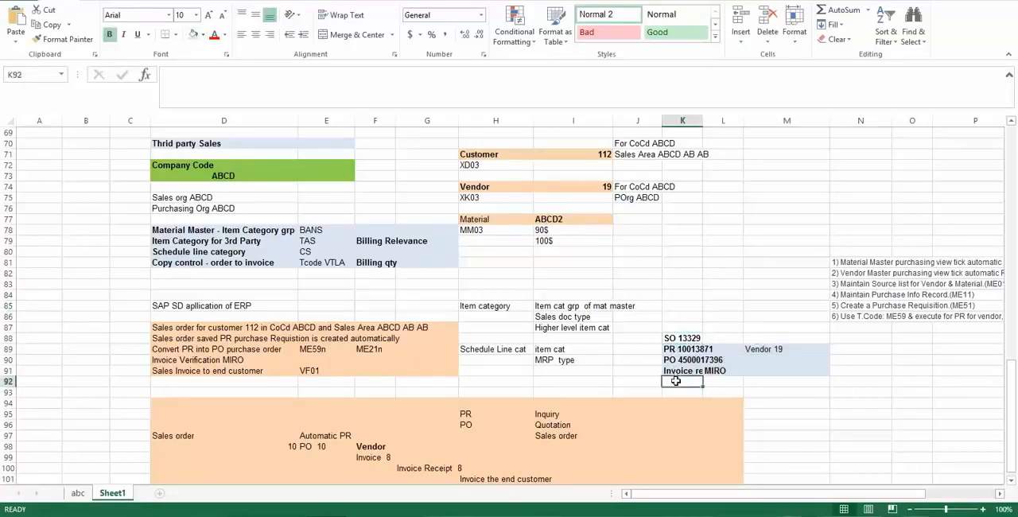
text(Cust)
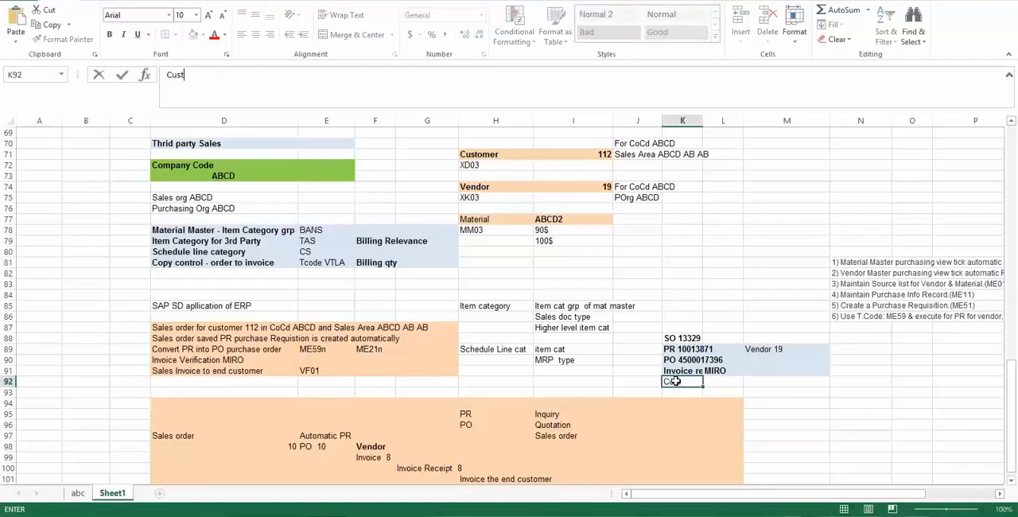
text(omer Invoice)
key(Tab)
key(Tab)
key(Tab)
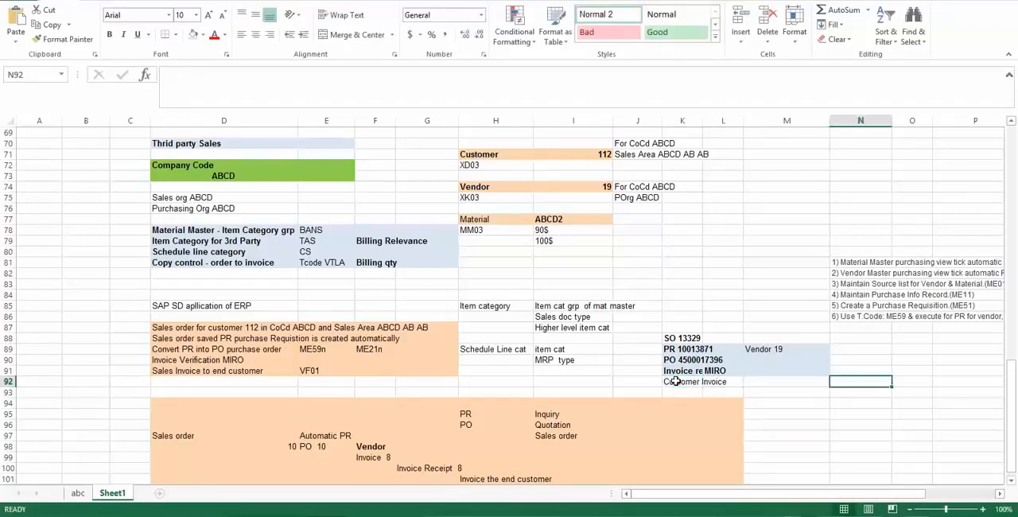
- Enter the word Customer followed by the customer number in M92, beside the Customer Invoice entry
key(Left)
text(Customwr)
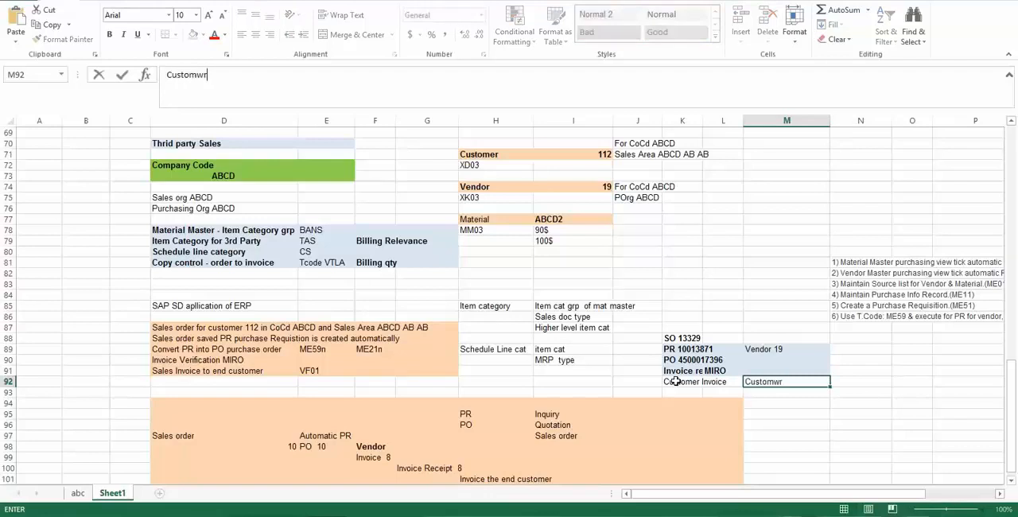
text(er 112)
key(Return)
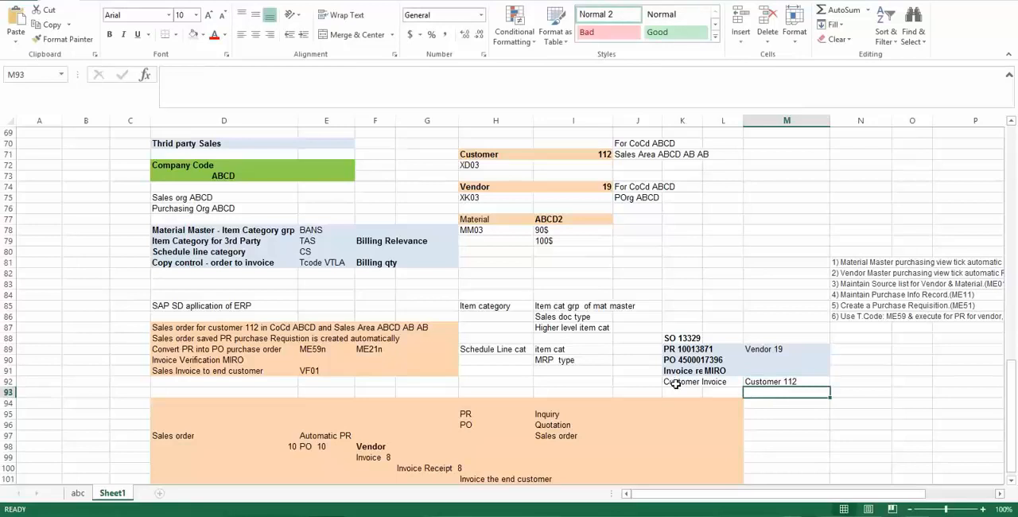
click(675, 383)
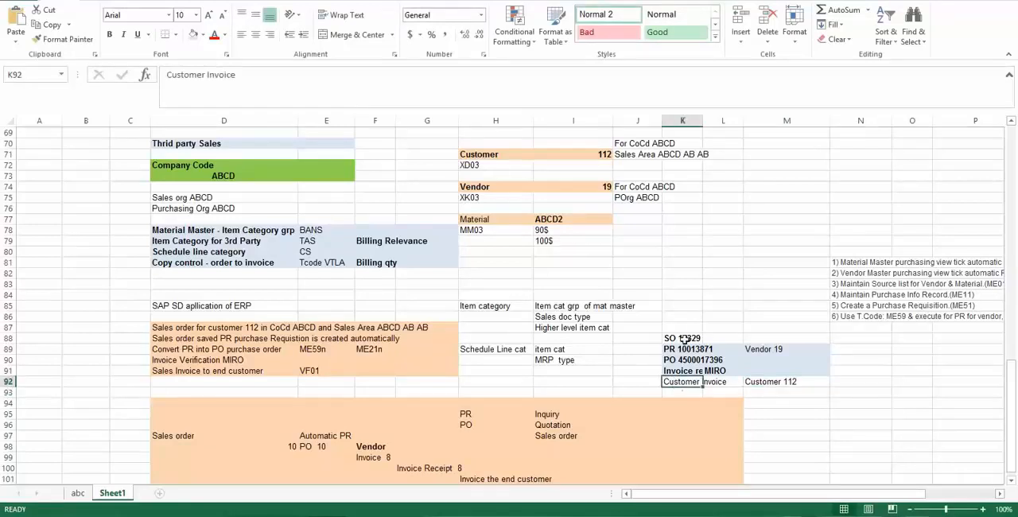